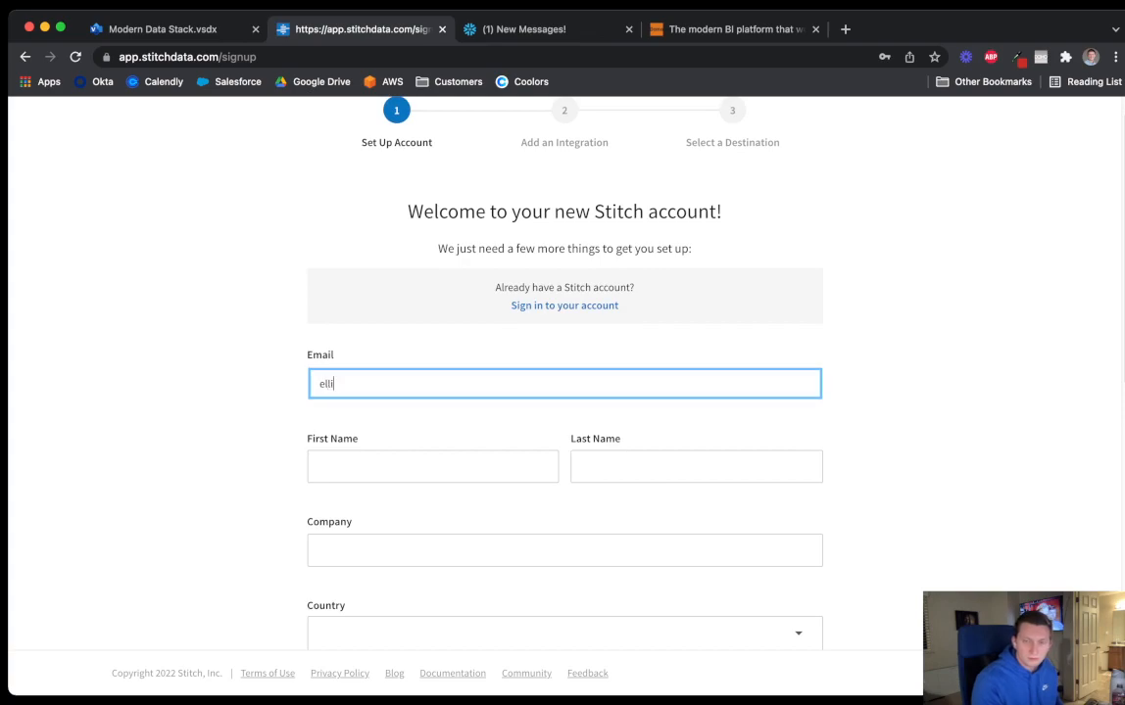
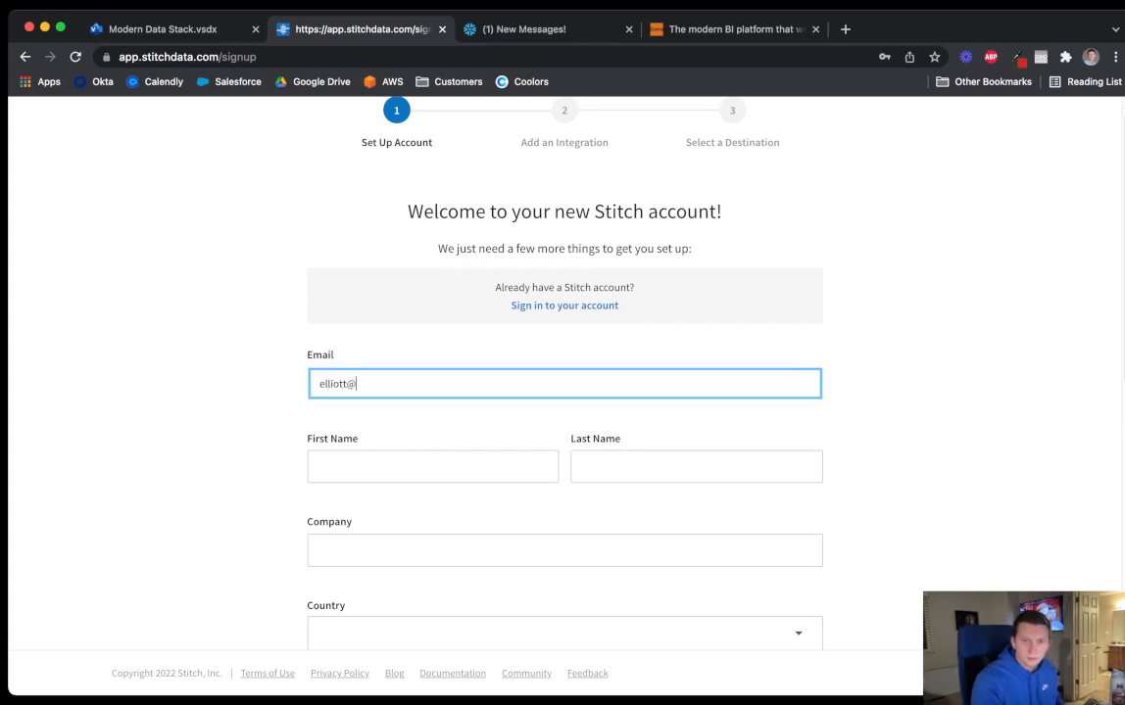
Enter the e-mail address, first and last name, and company name on the Stitch signup form
key("Tab")
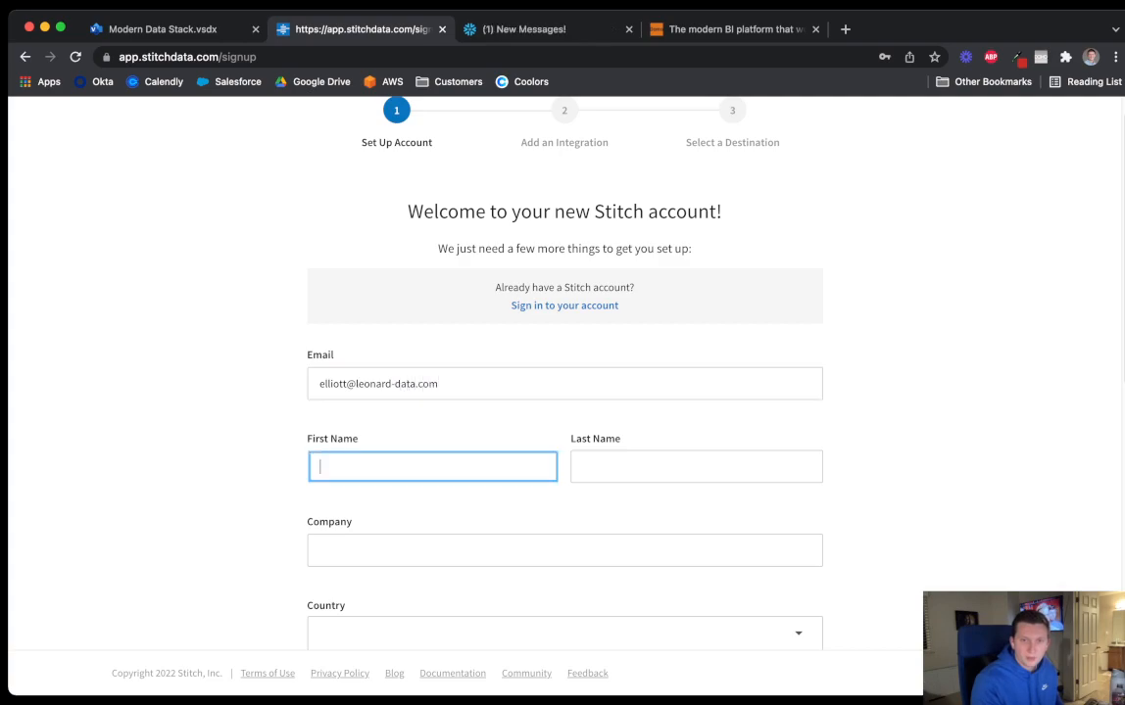
key("Tab")
key("Tab")
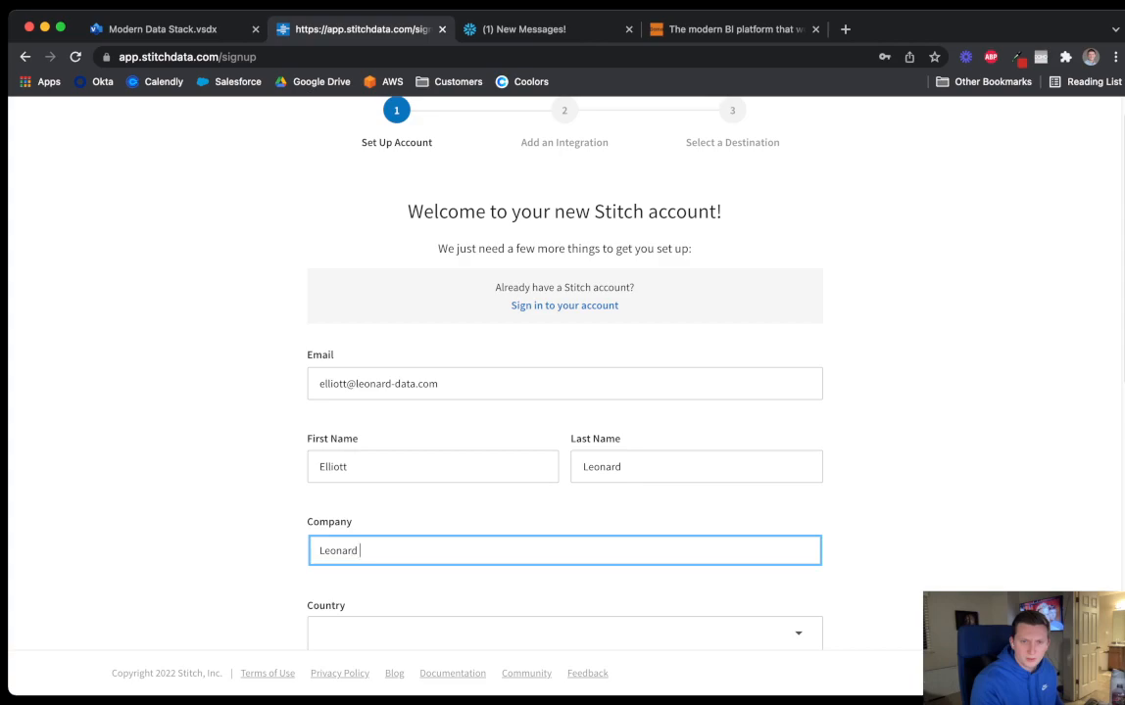
Set the country to United States and the state to UT, and enter the phone number
key("Tab")
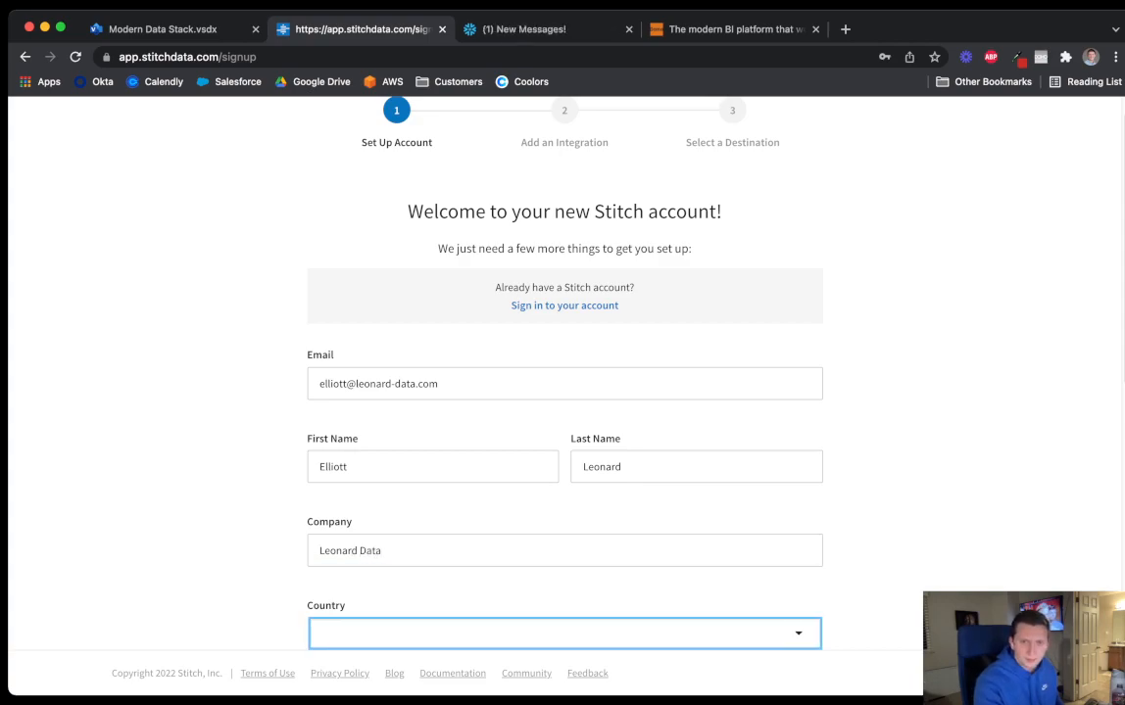
key("Return")
type("uni")
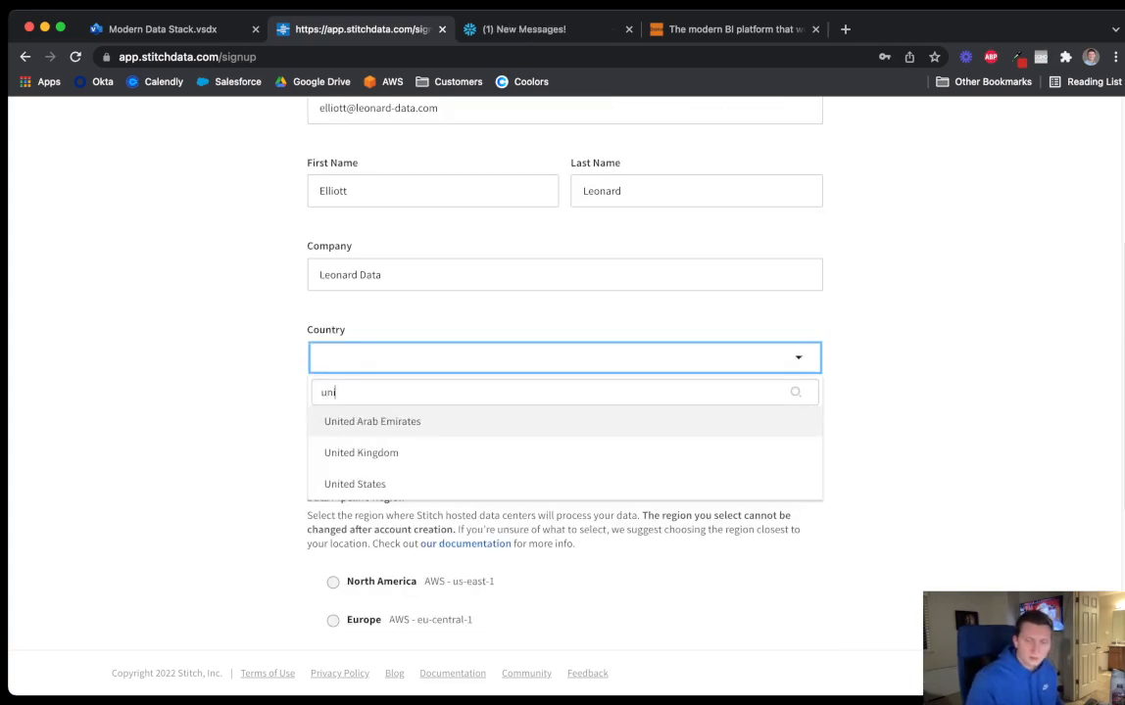
type("ted")
key("Down")
key("Down")
key("Tab")
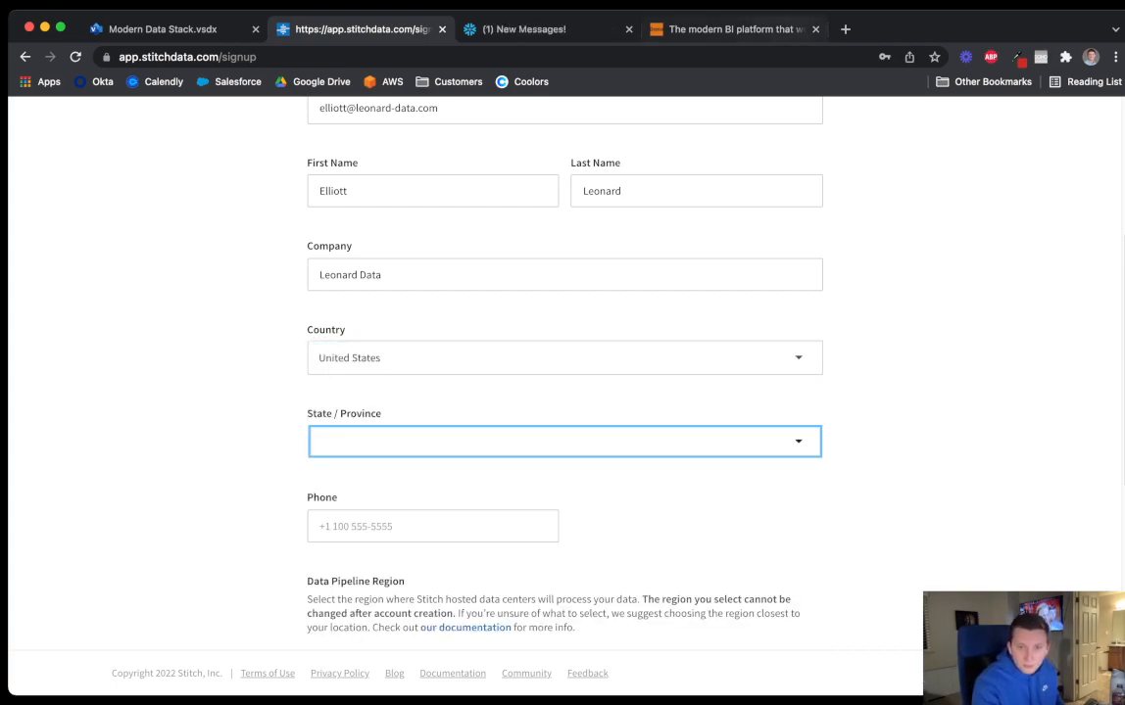
key("Return")
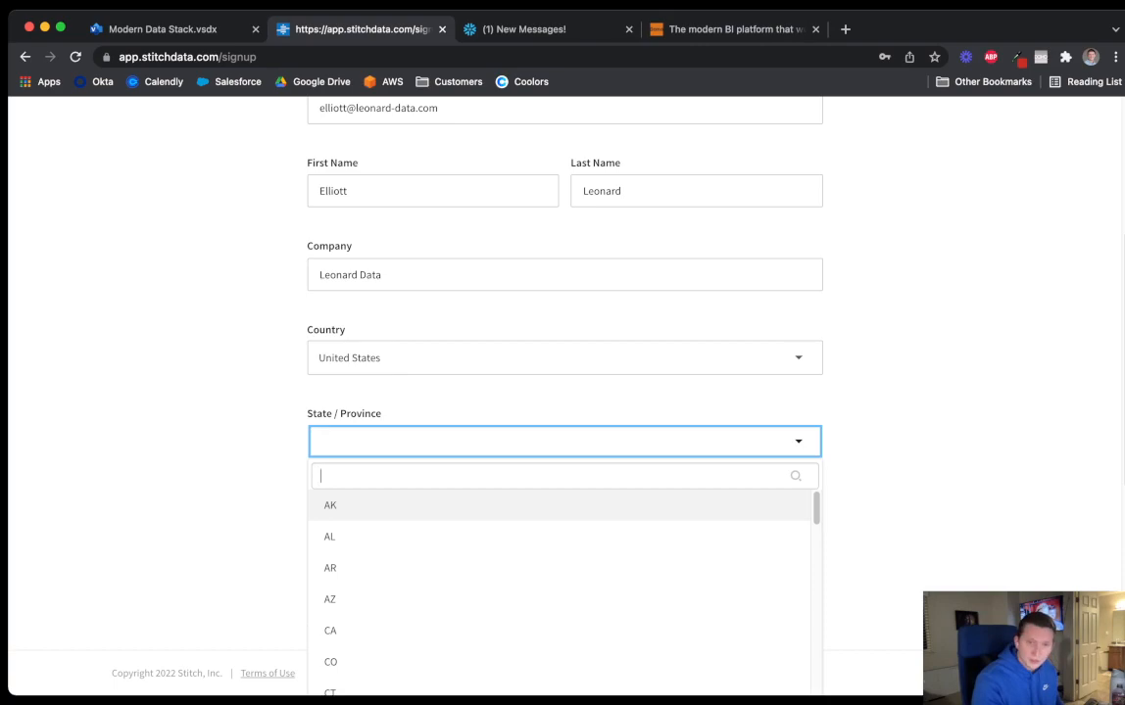
type("utah")
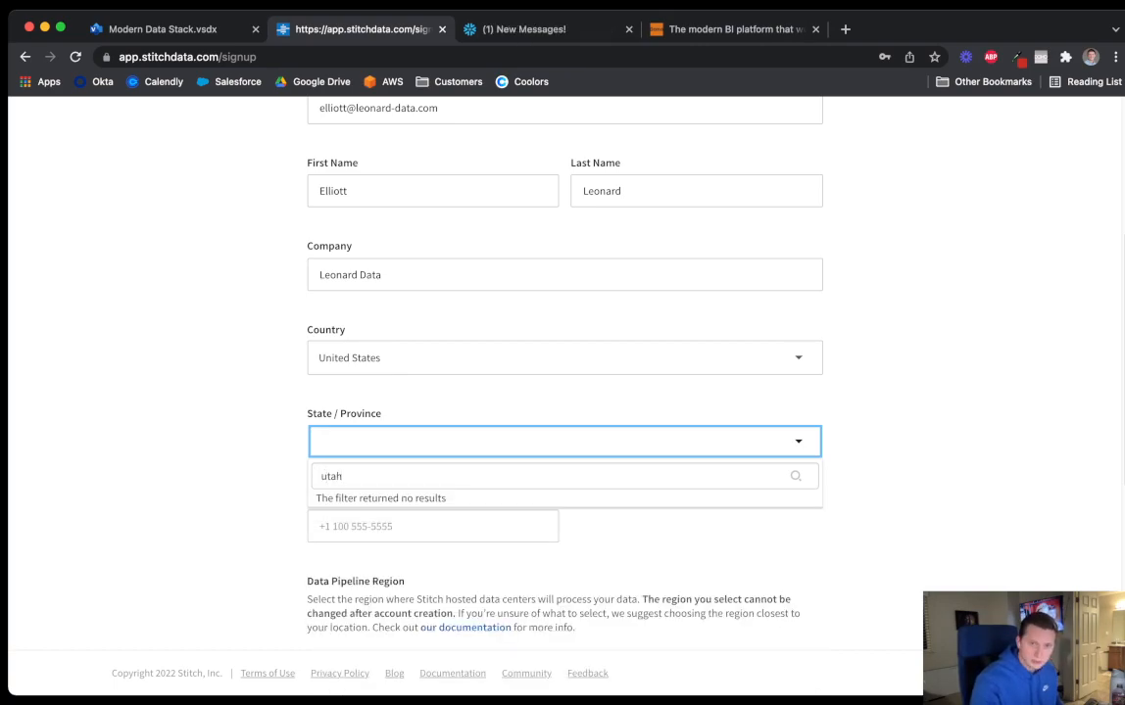
key("BackSpace")
key("BackSpace")
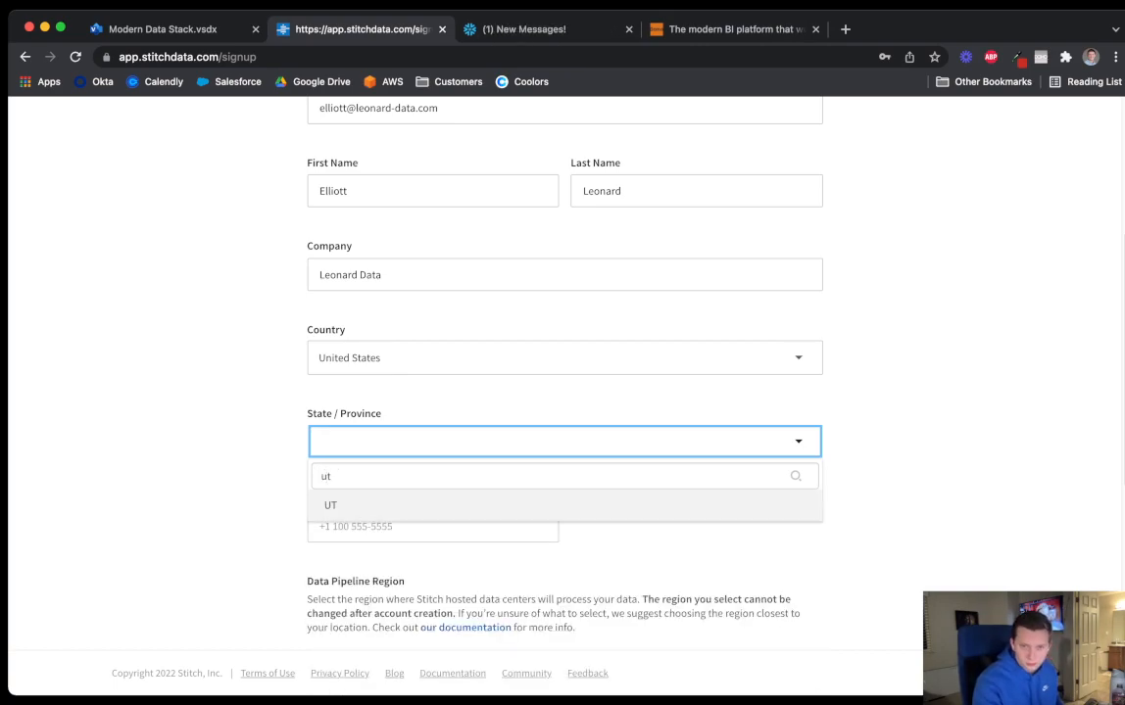
key("Return")
key("Tab")
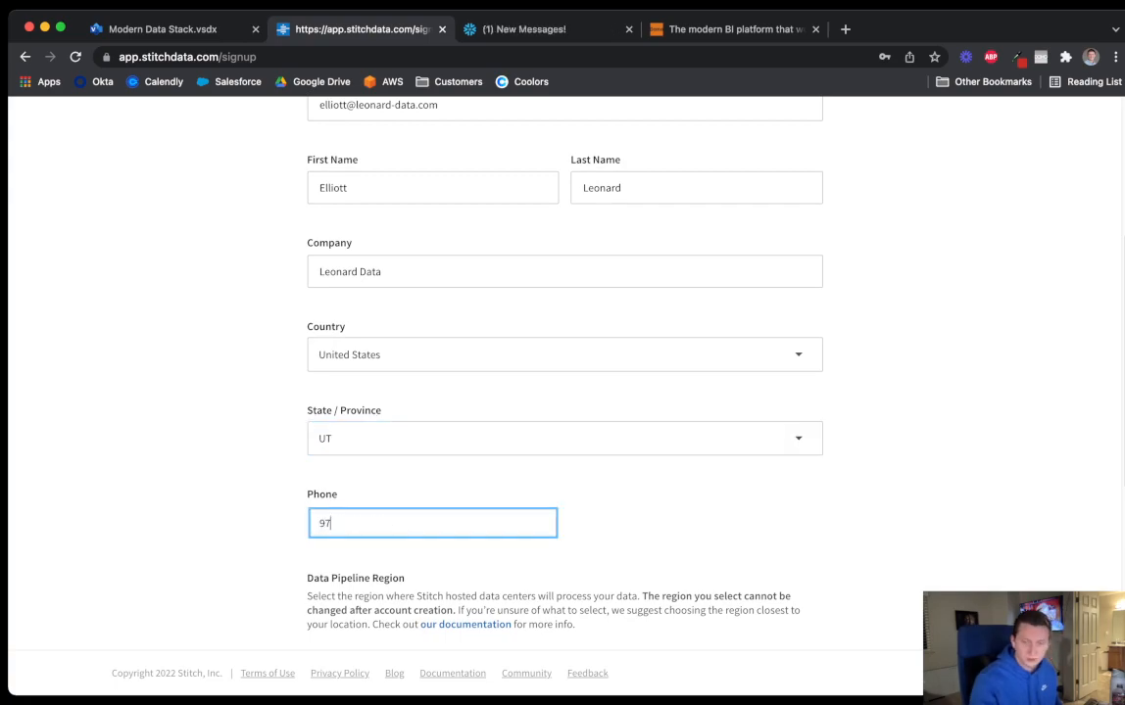
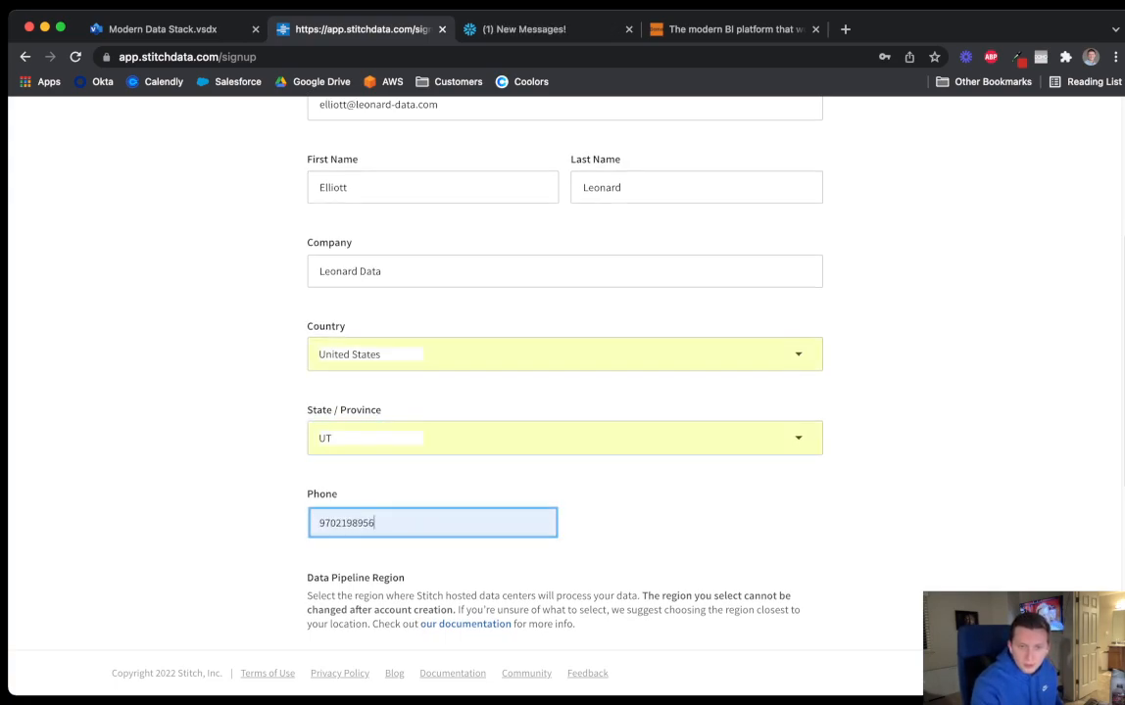
Choose North America as the pipeline region, enter and confirm the password, and save the account details
scroll(564, 392, "down", 3)
key("Tab")
key("space")
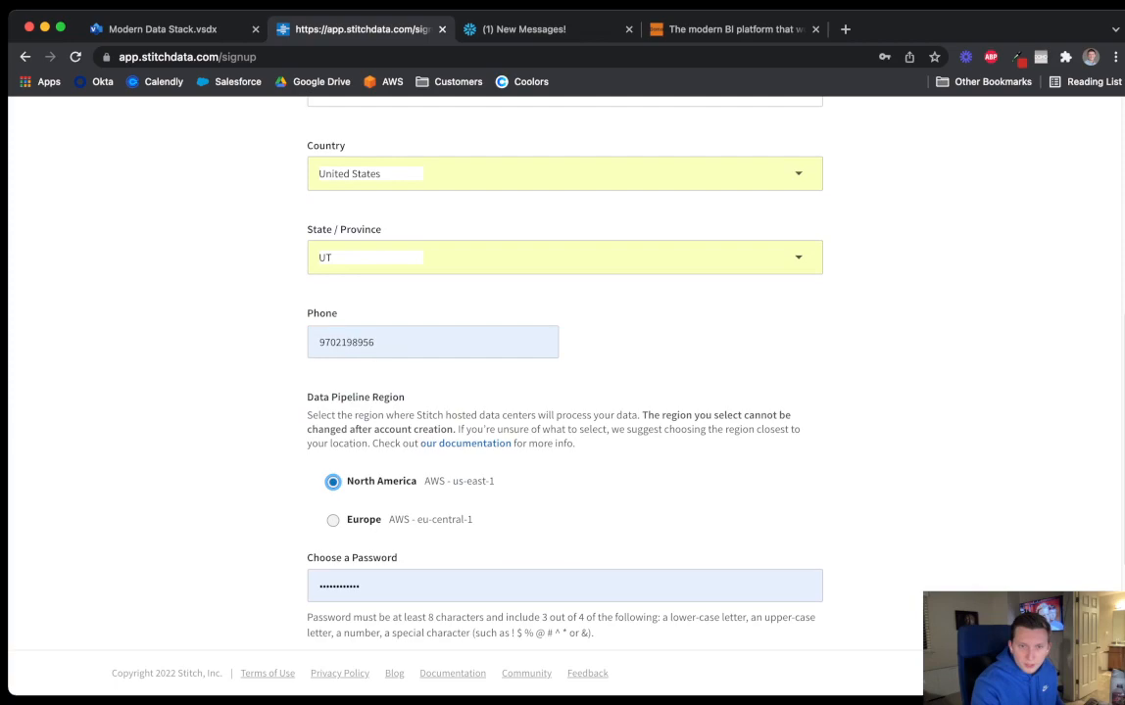
key("Tab")
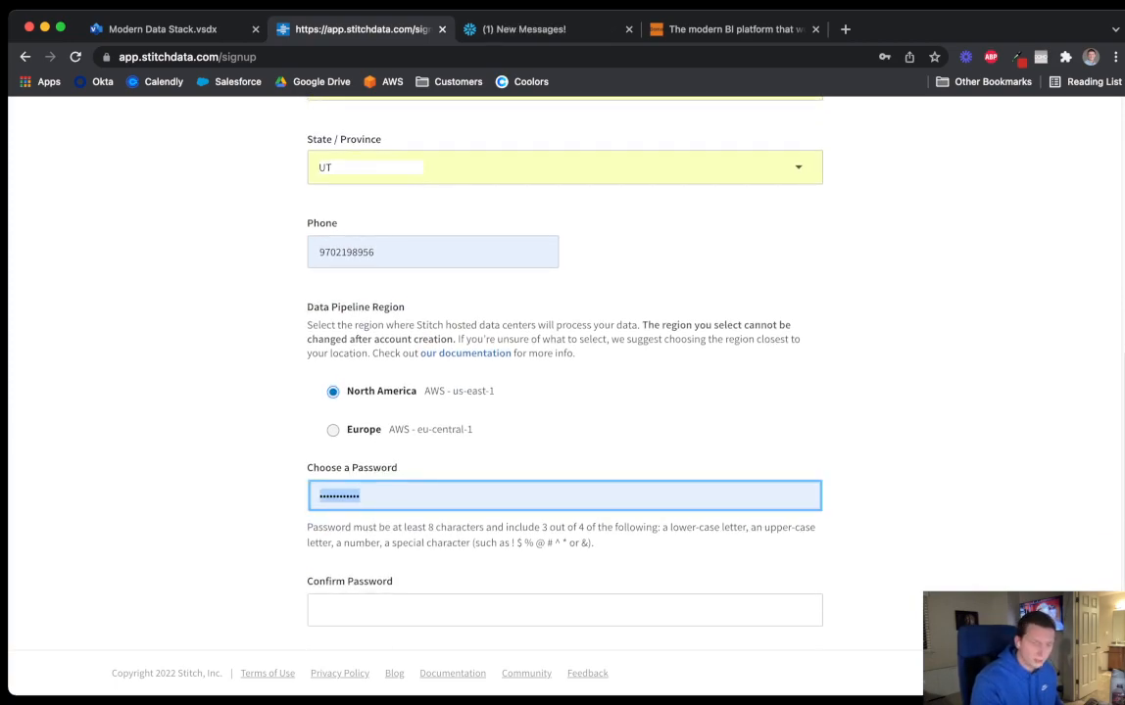
type("•••••••••••")
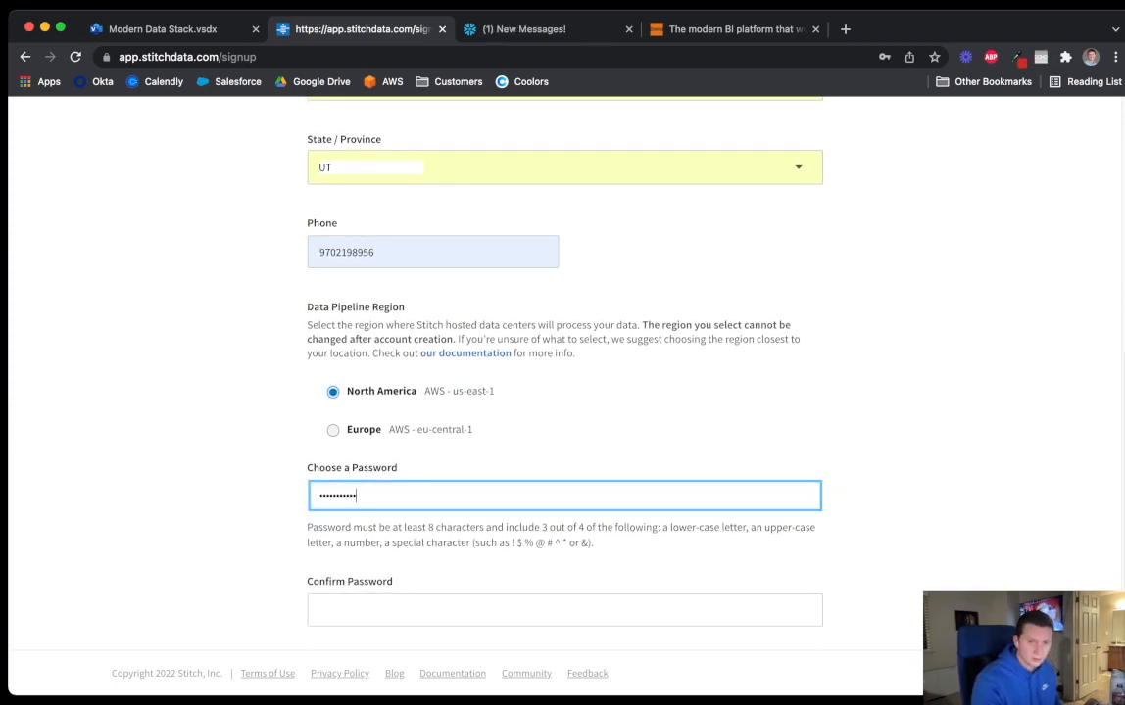
key("Tab")
type("••••••••")
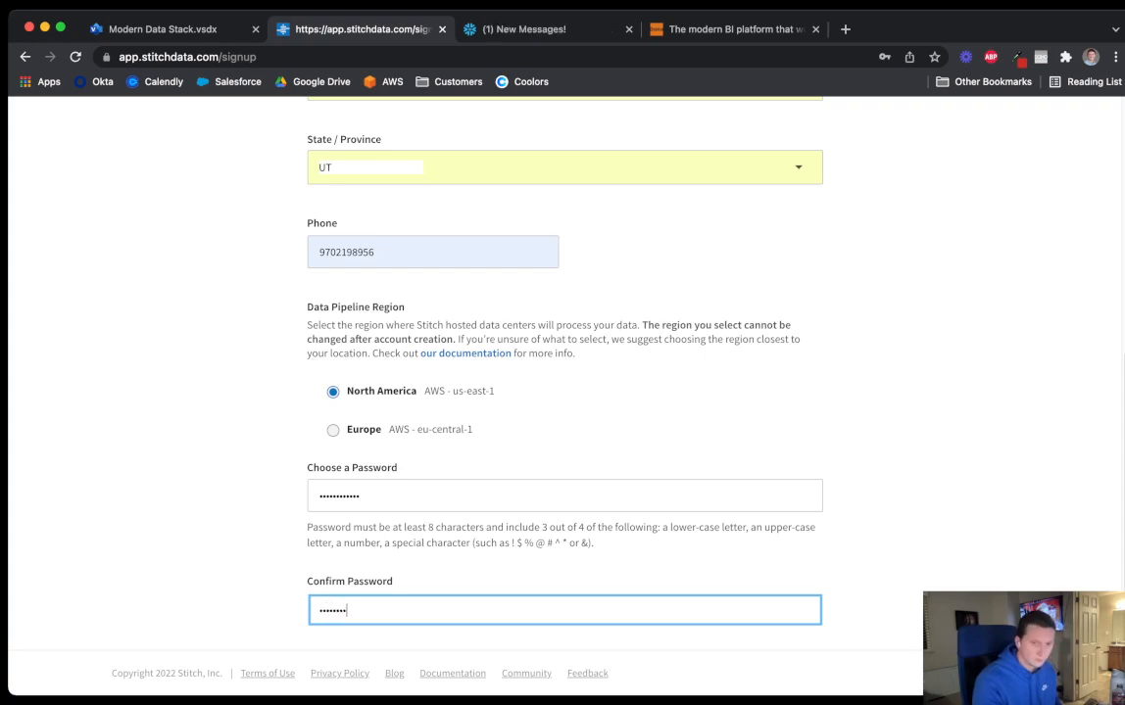
type("•••")
key("Tab")
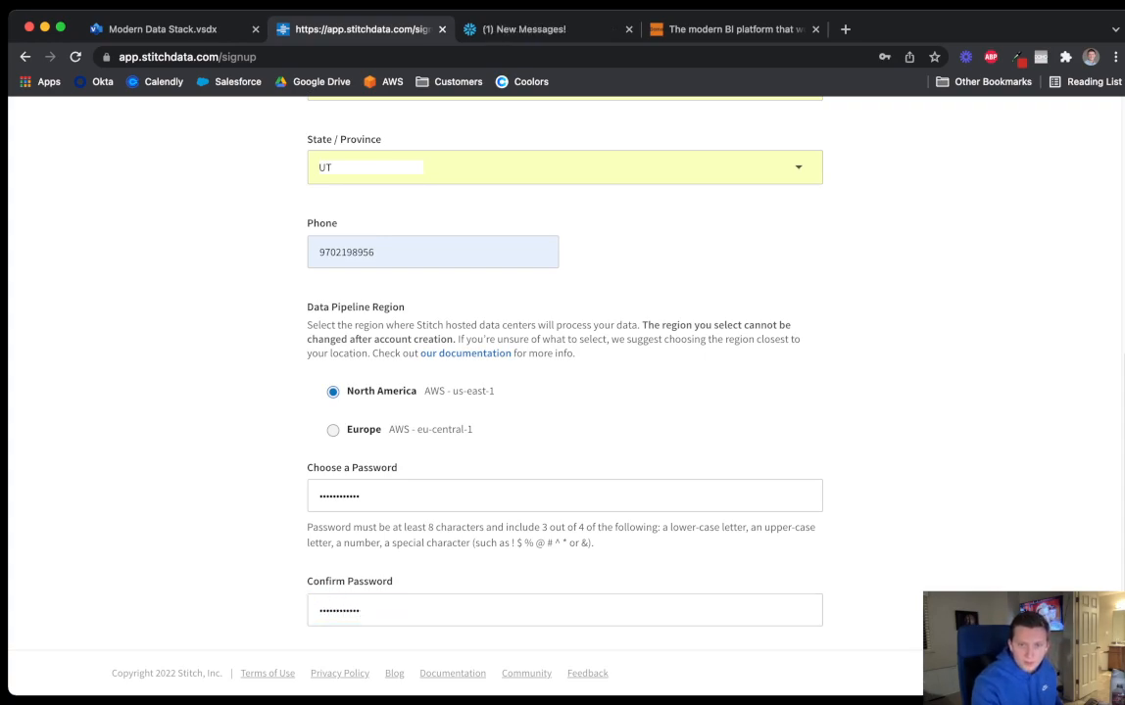
scroll(564, 391, "down", 3)
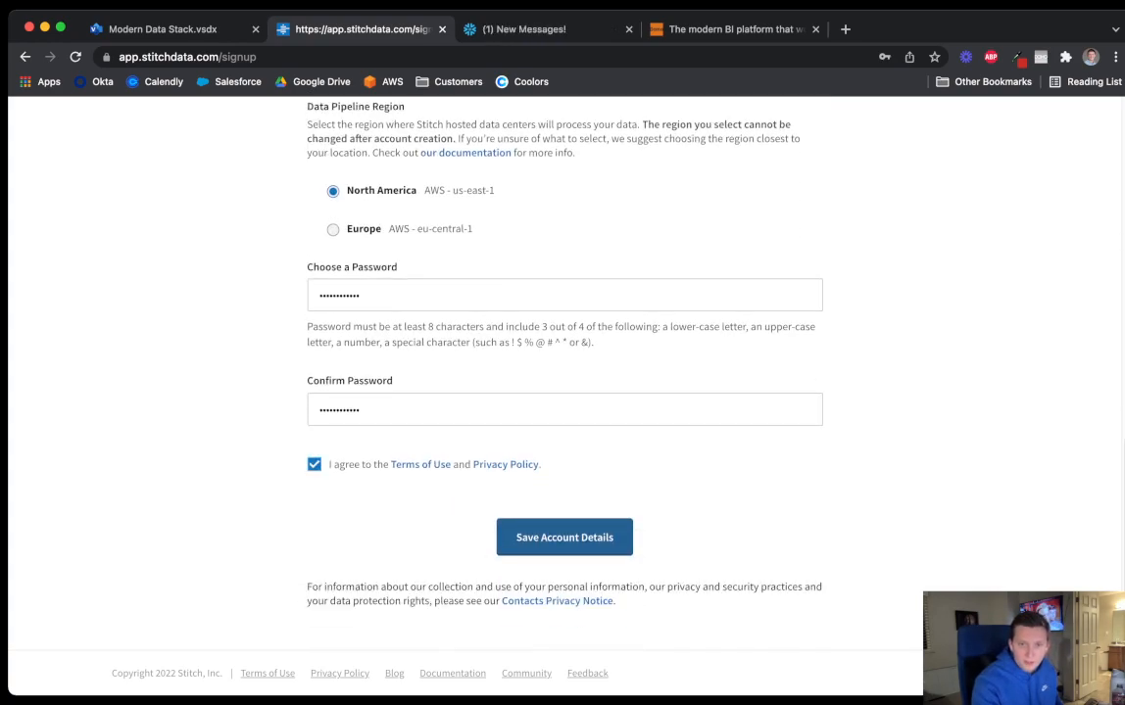
left_click(564, 538)
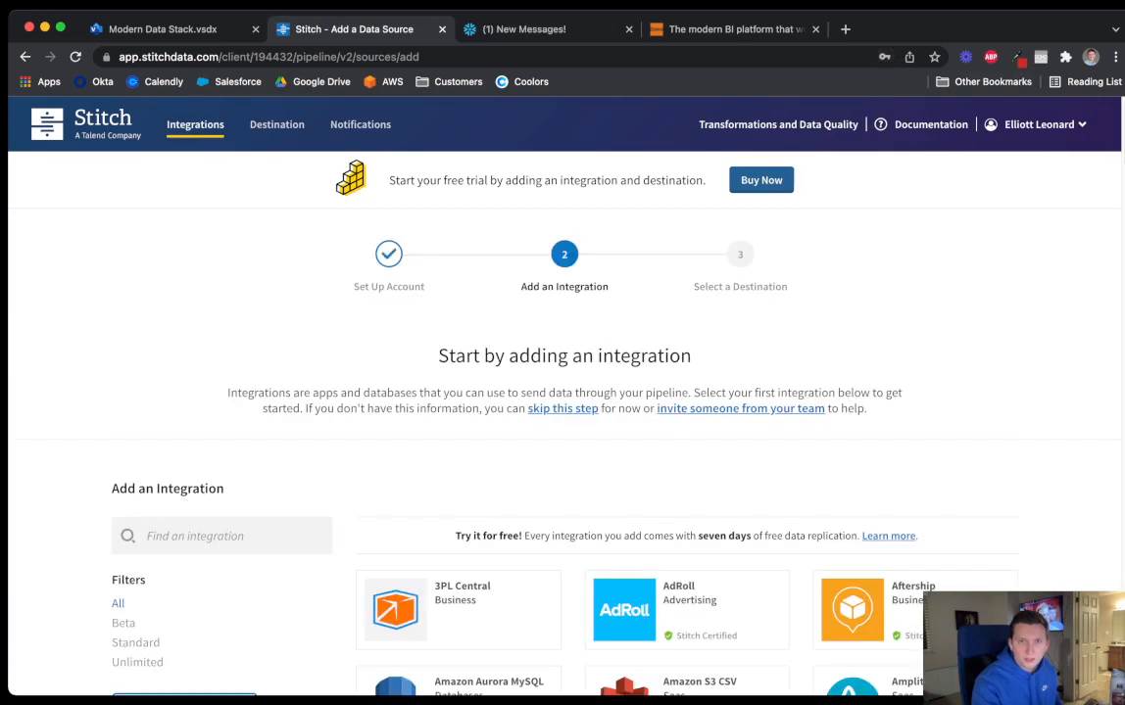
key("ctrl+Tab")
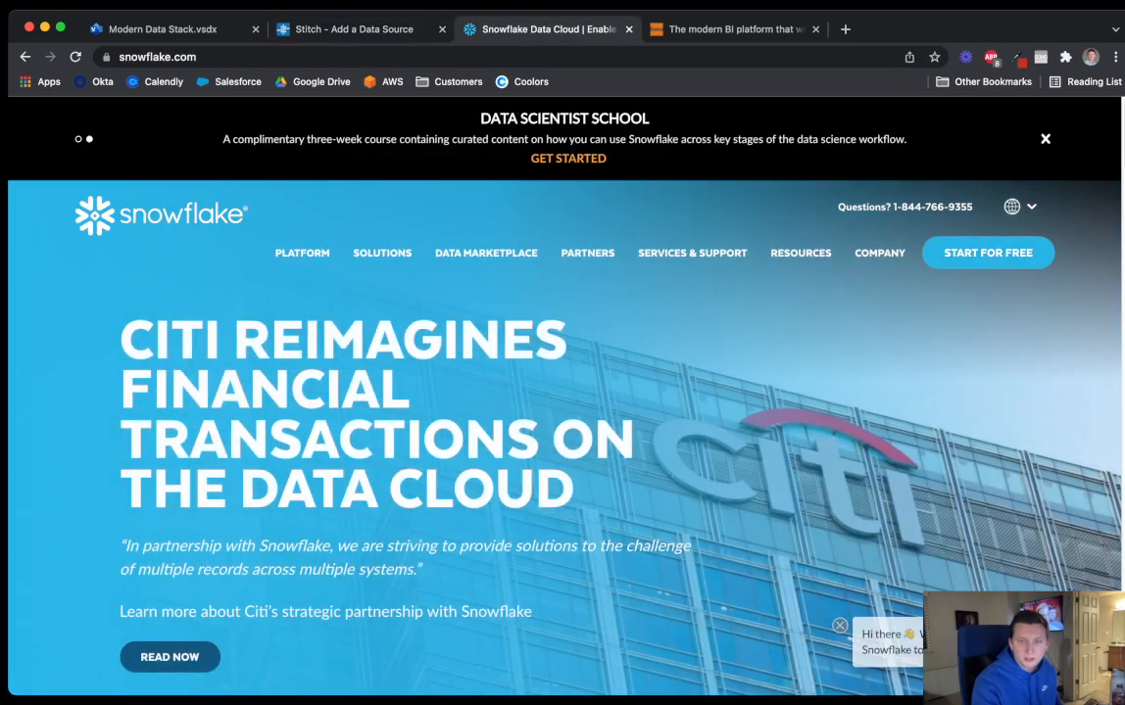
Start a free Snowflake trial with first and last name, e-mail and company filled in
left_click(987, 253)
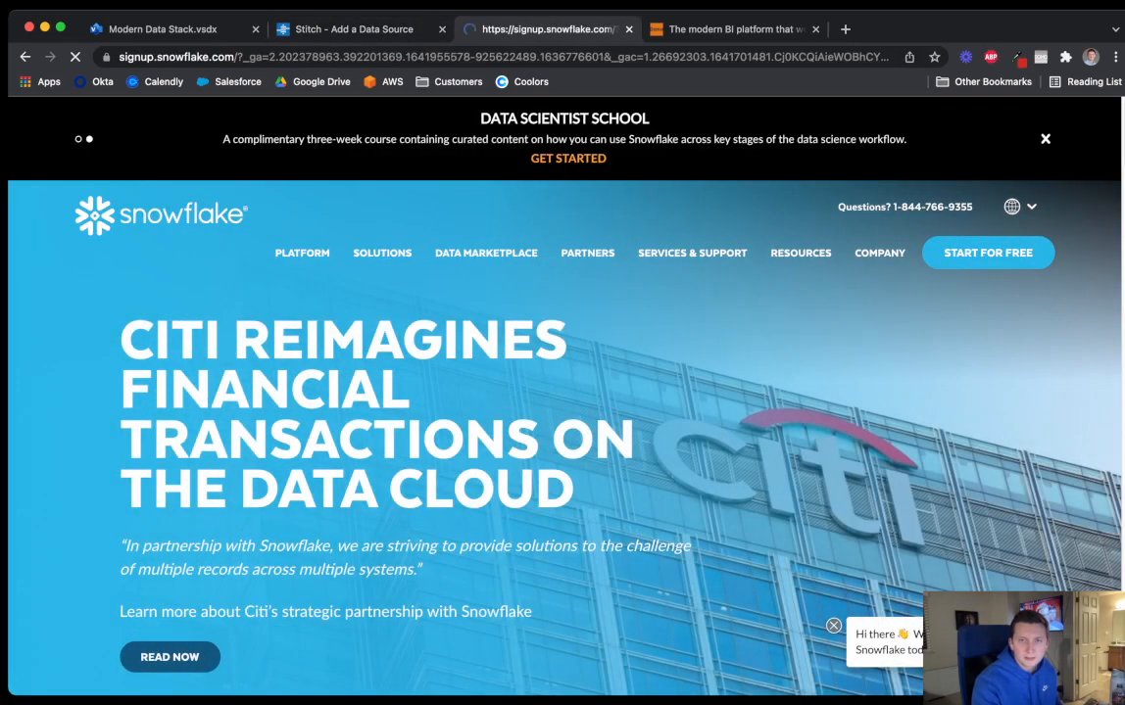
key("Tab")
key("Tab")
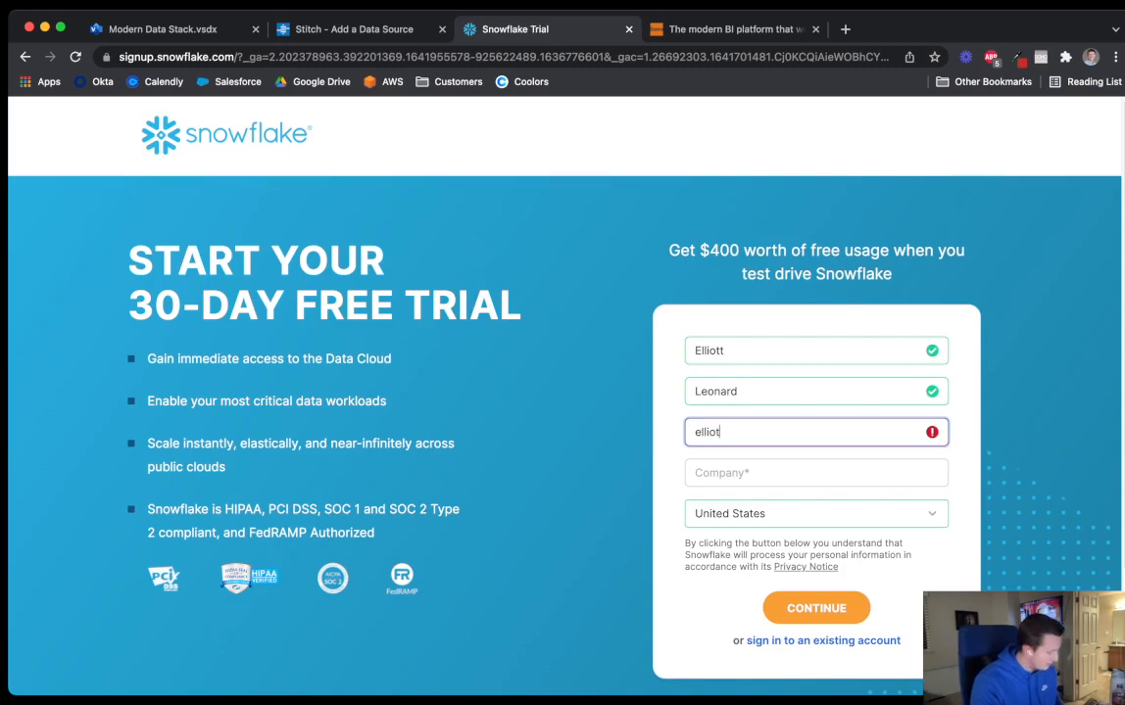
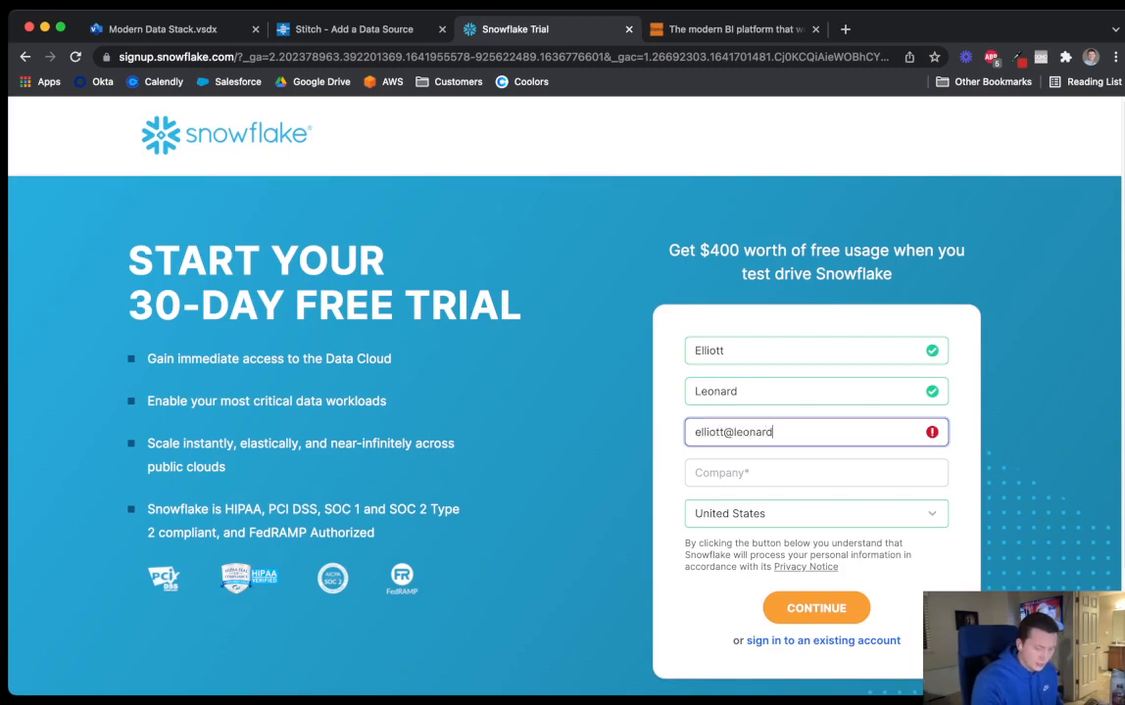
key("Tab")
type("Leonard Data")
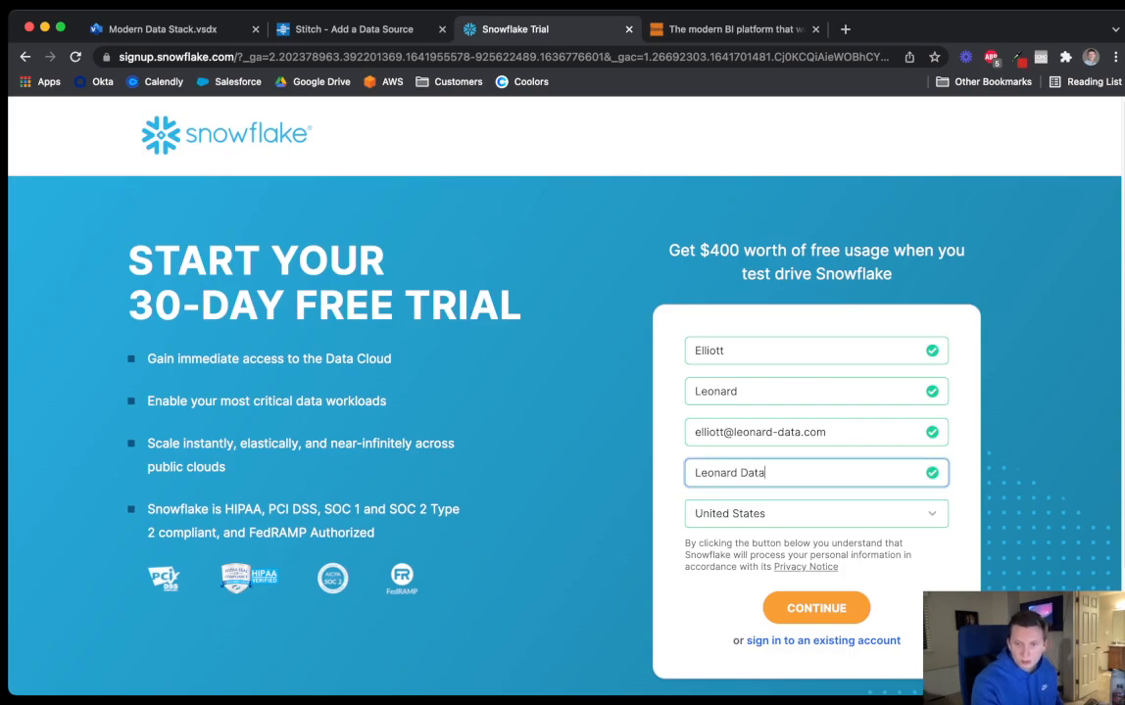
left_click(816, 609)
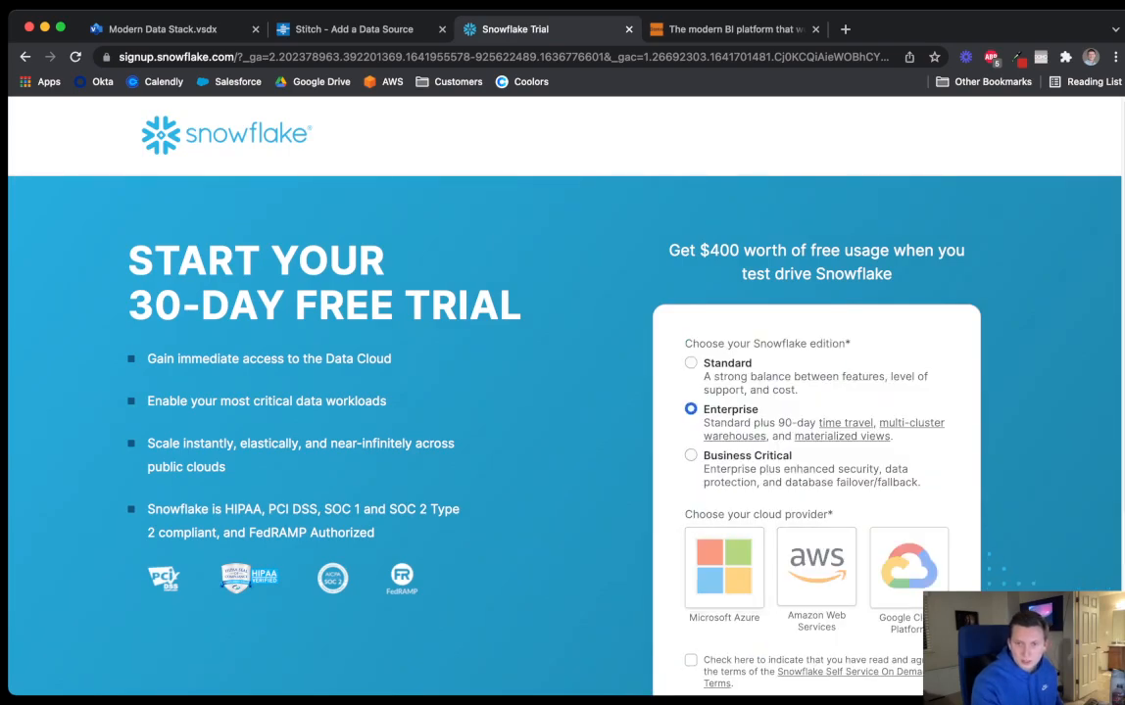
Choose Standard edition on AWS in US West (Oregon), accept the terms, and start the trial
scroll(725, 489, "down", 1)
left_click(692, 337)
scroll(724, 411, "down", 2)
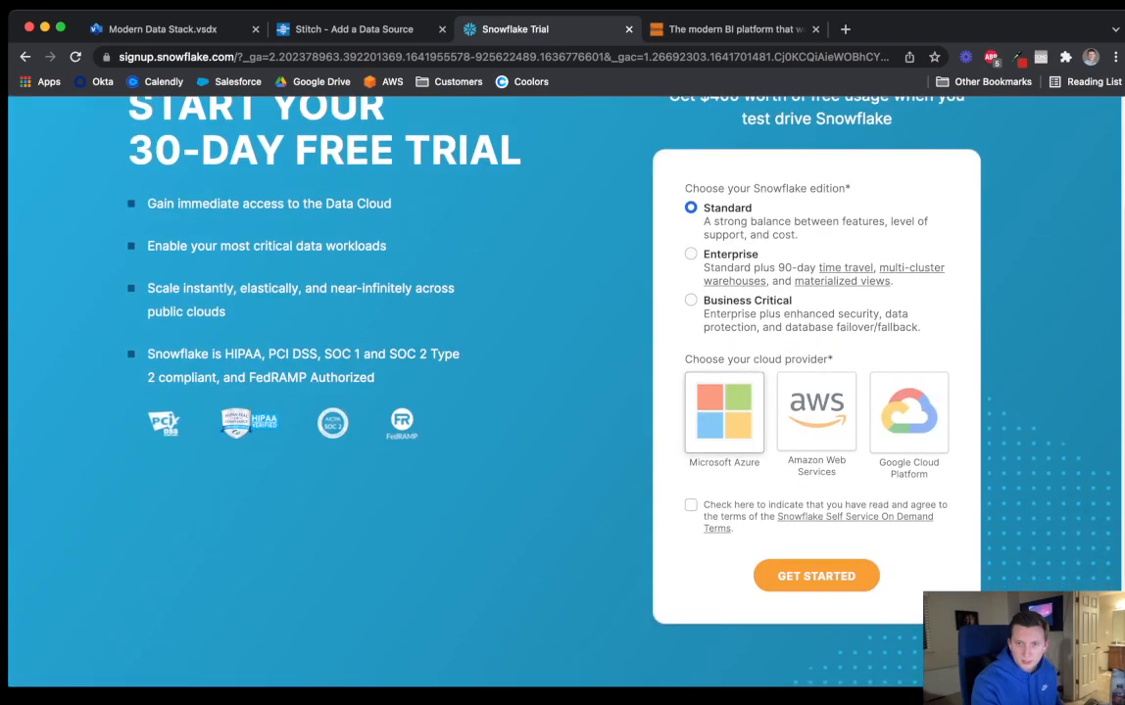
left_click(815, 411)
left_click(816, 512)
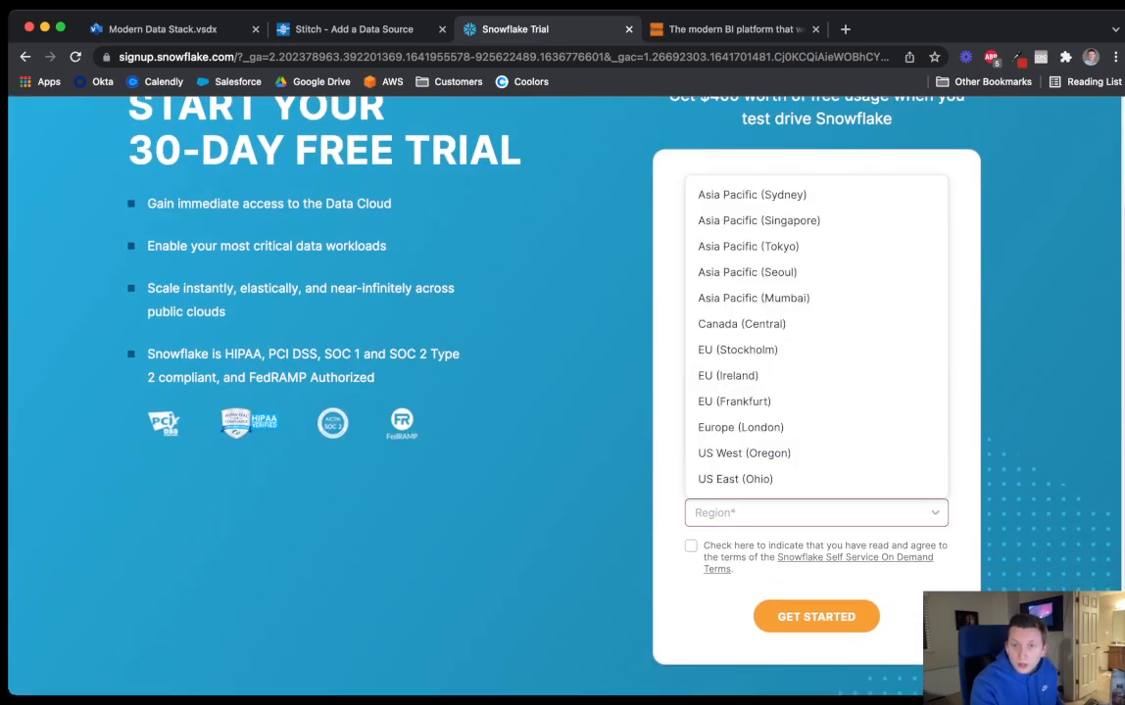
left_click(744, 452)
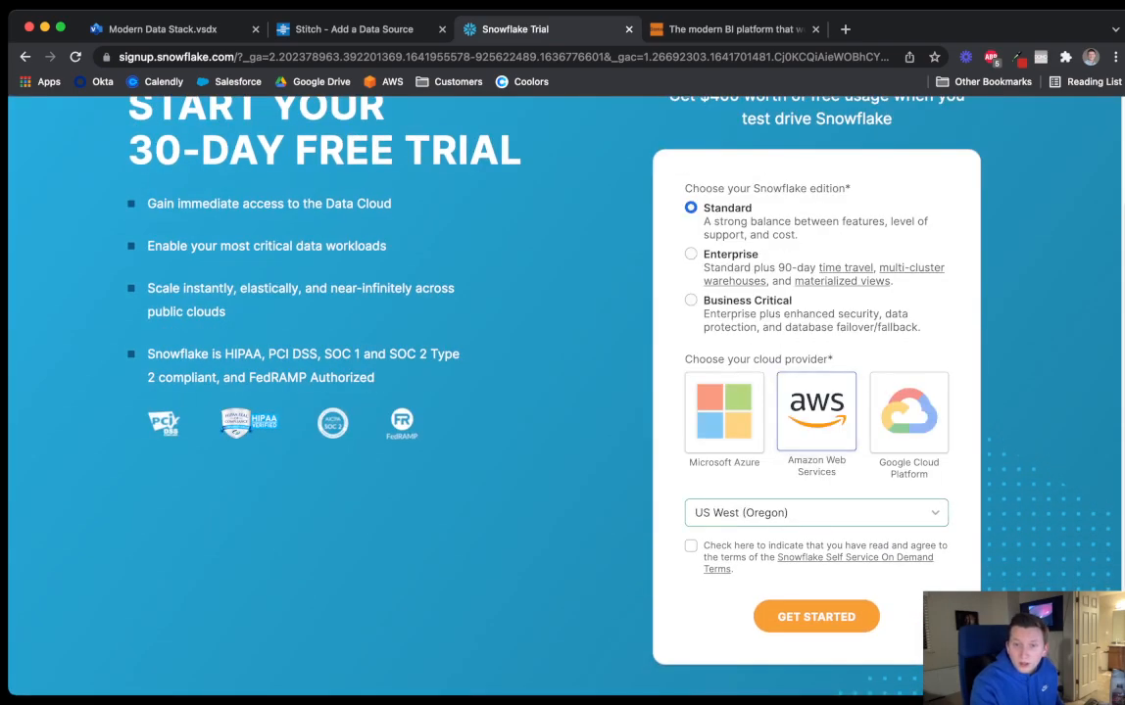
left_click(691, 546)
left_click(816, 616)
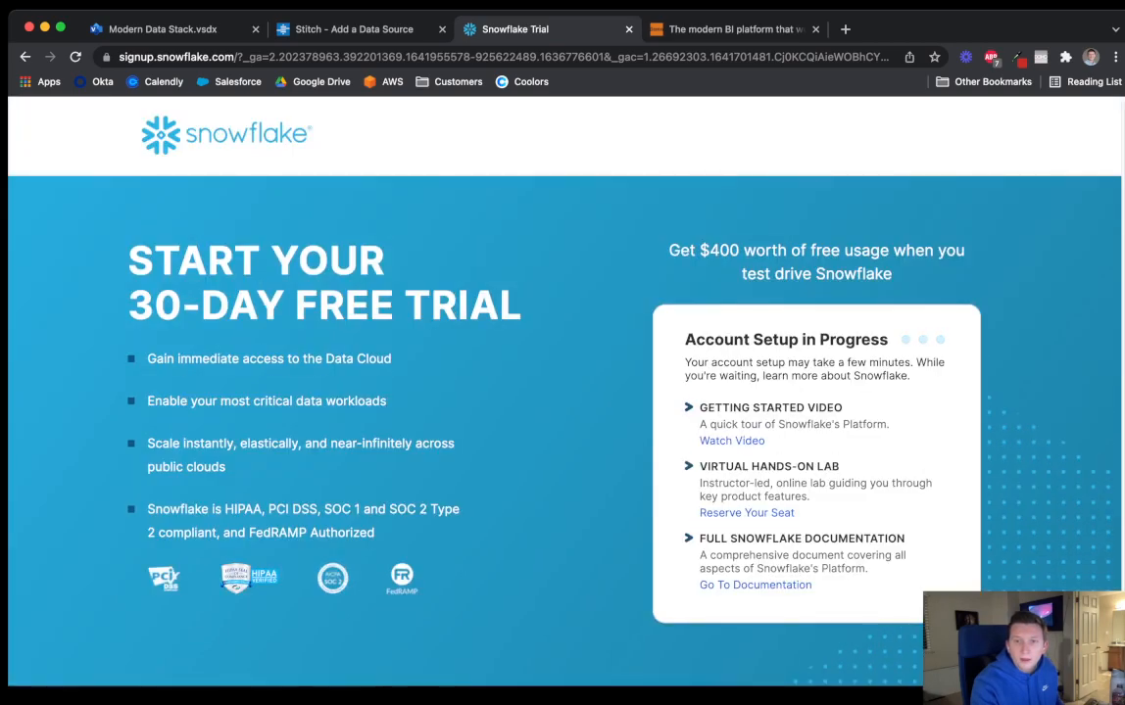
left_click(735, 29)
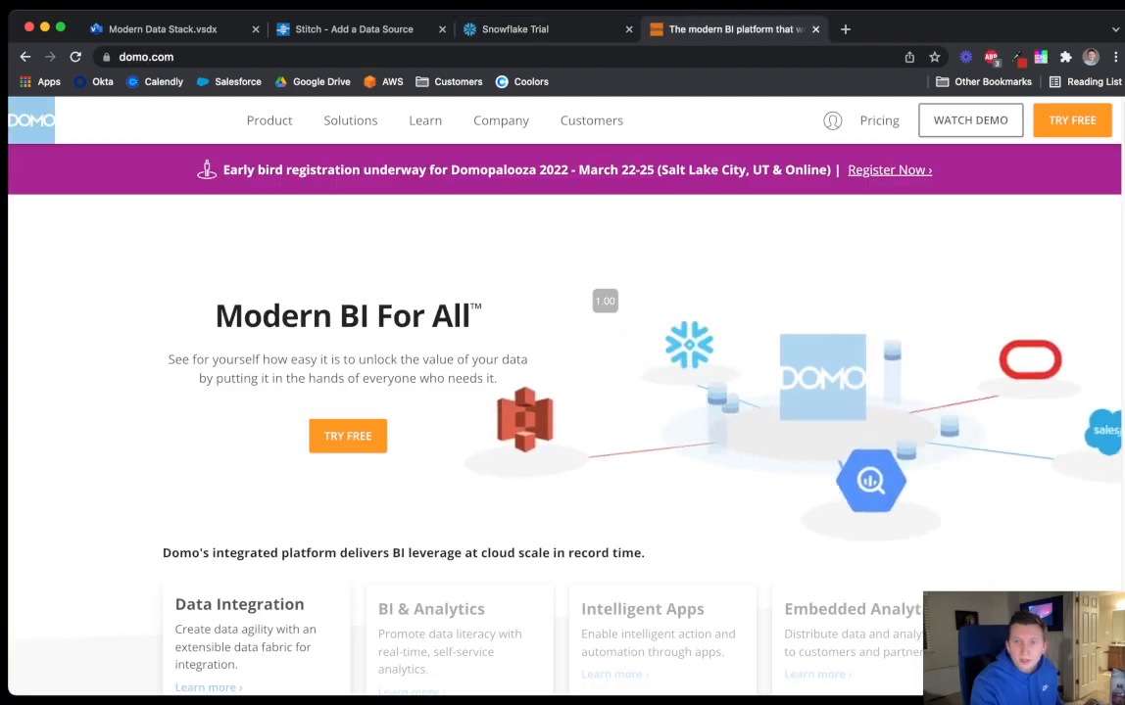
Sign up for Domo's free trial using the business e-mail address
left_click(1072, 119)
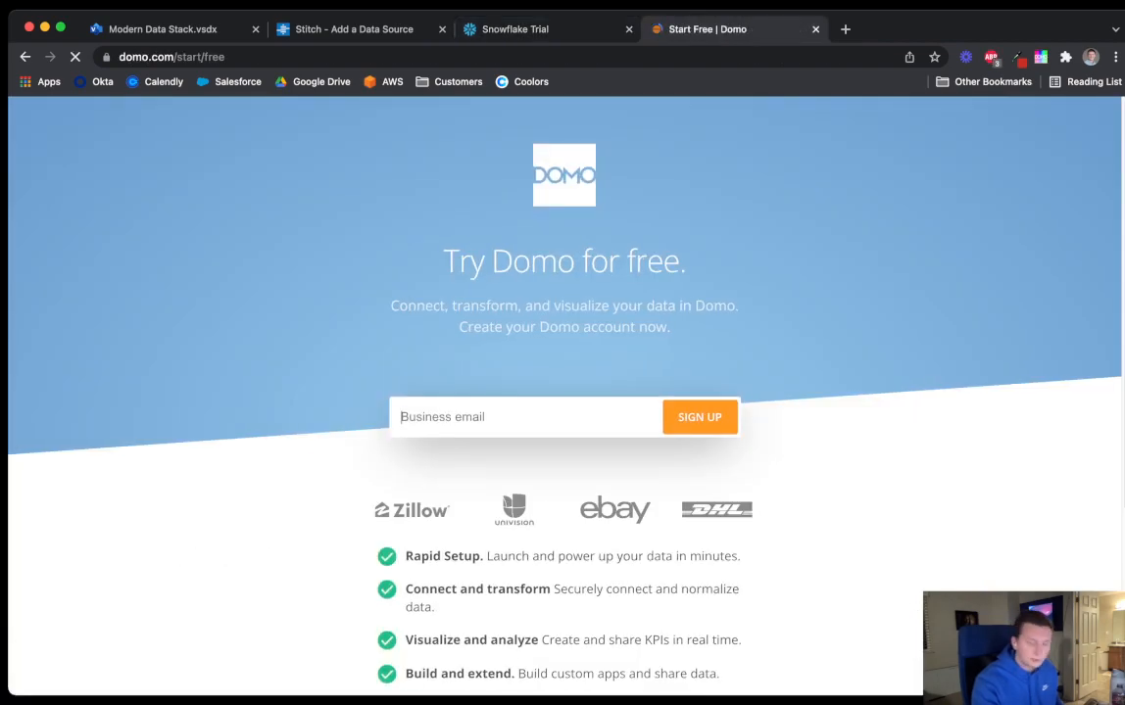
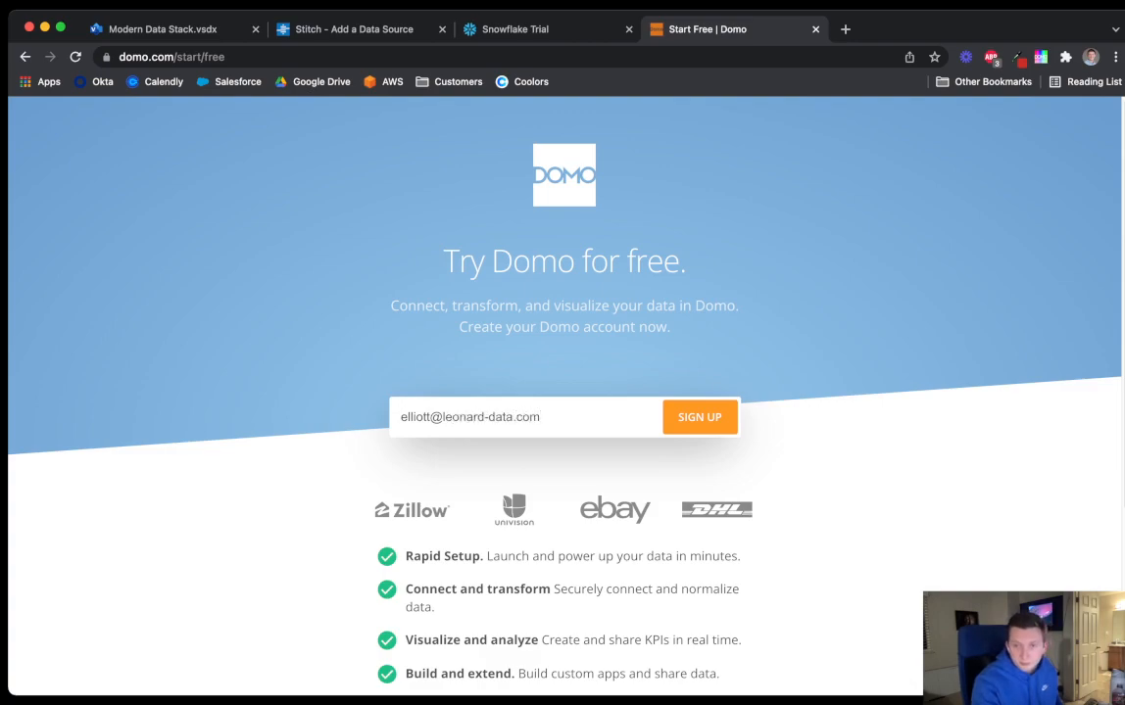
left_click(699, 416)
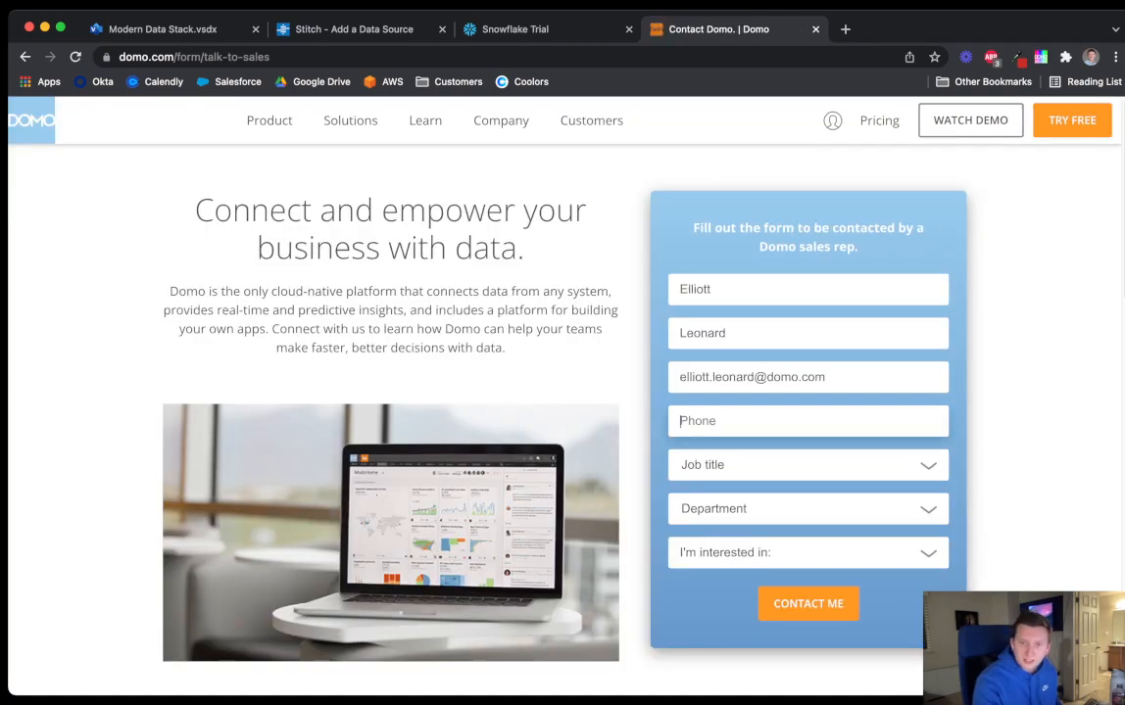
Autofill the saved contact details and replace the e-mail with the business address
left_click(699, 420)
left_click(725, 457)
key("shift+Tab")
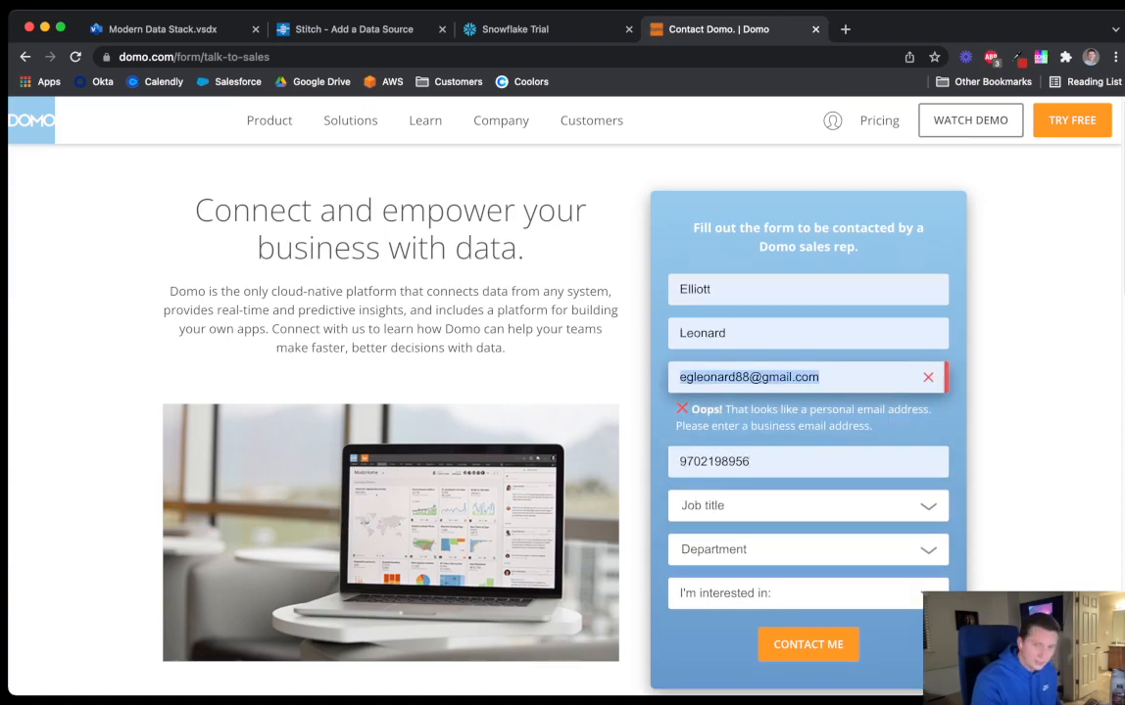
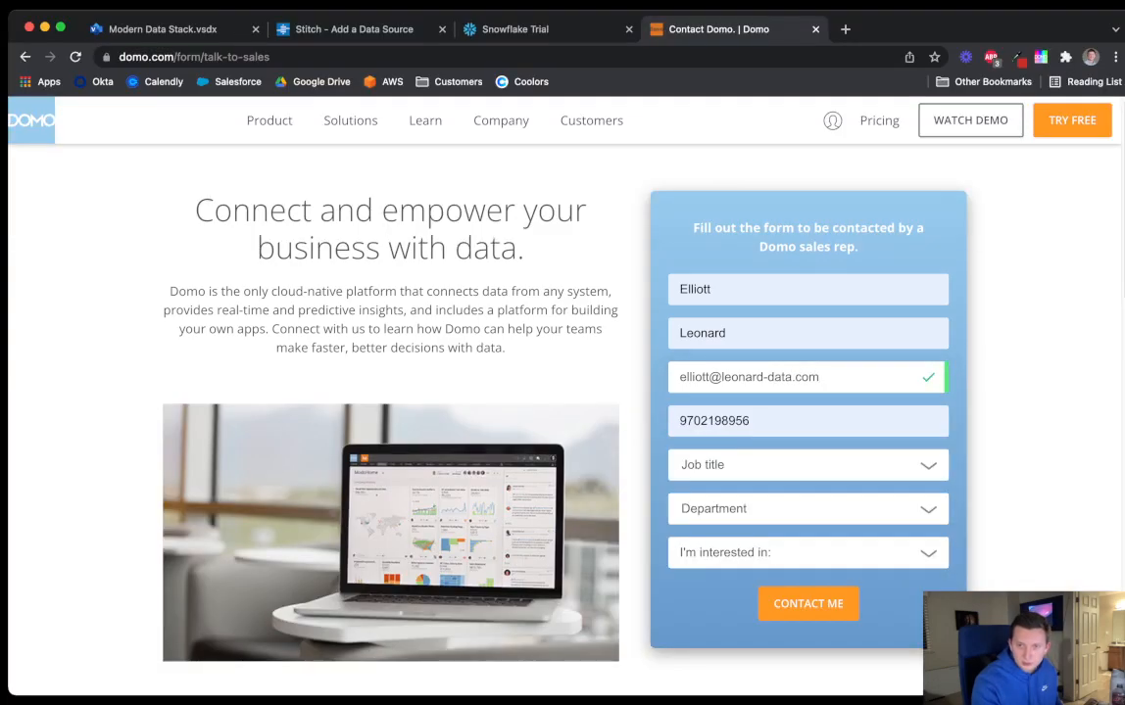
Choose Individual Contributor and BI, and check Improving excel reporting as an interest
scroll(808, 439, "down", 1)
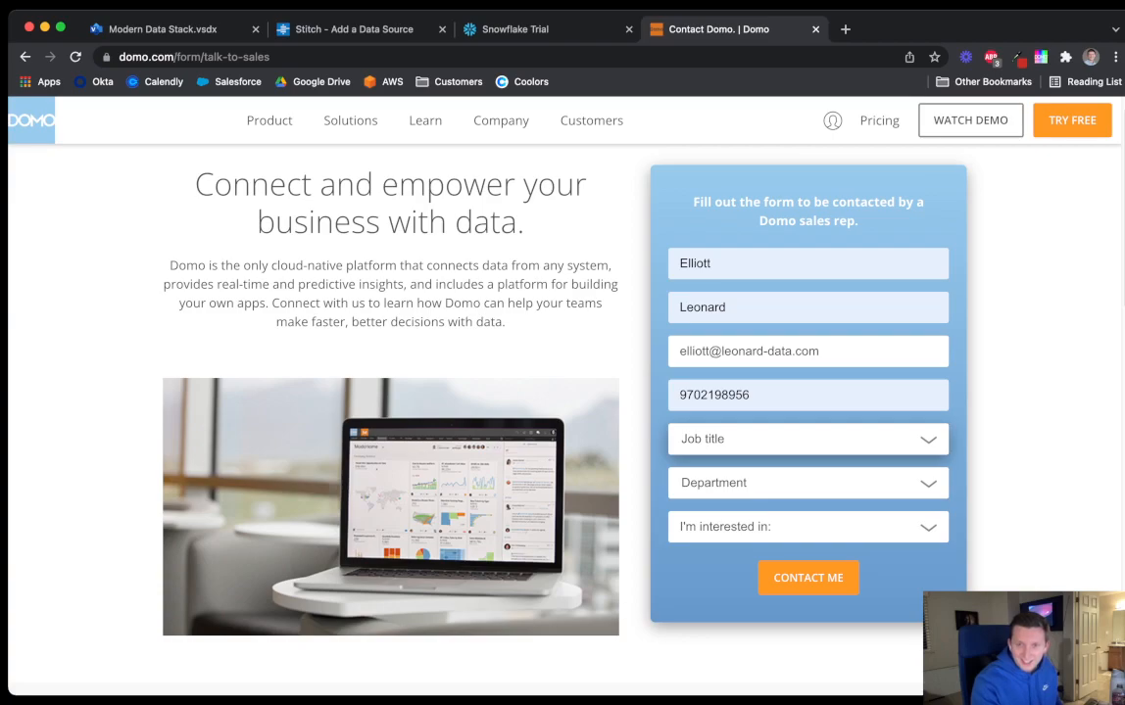
key("i")
key("Tab")
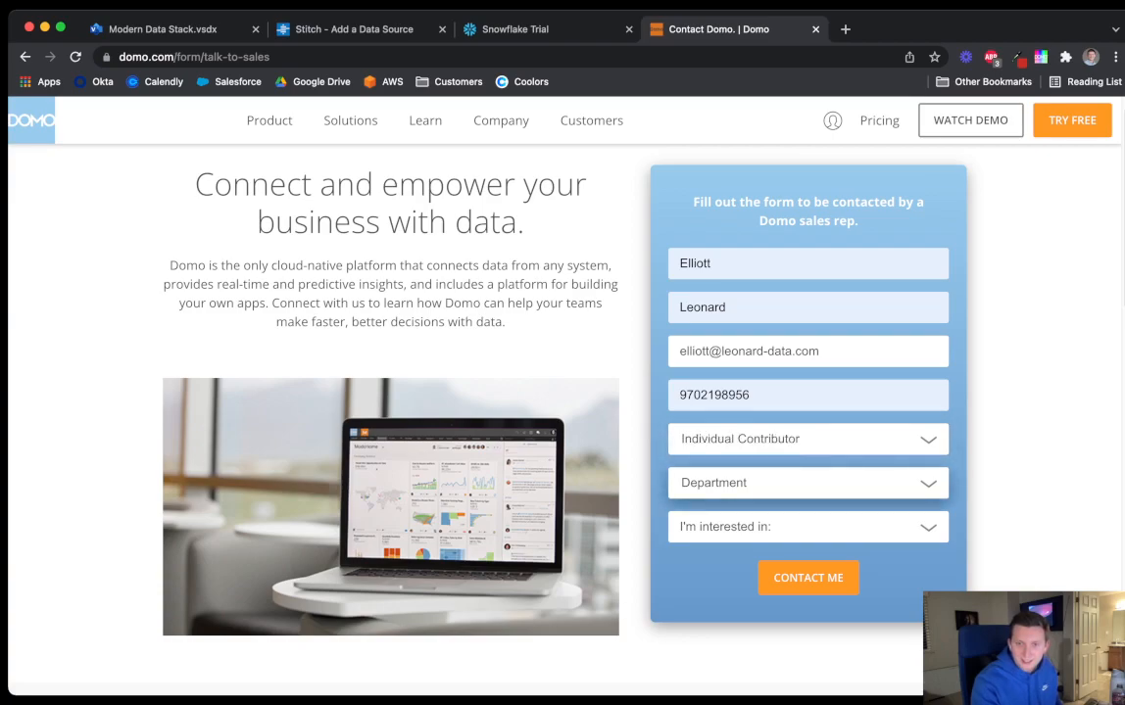
key("b")
key("Tab")
scroll(809, 590, "down", 3)
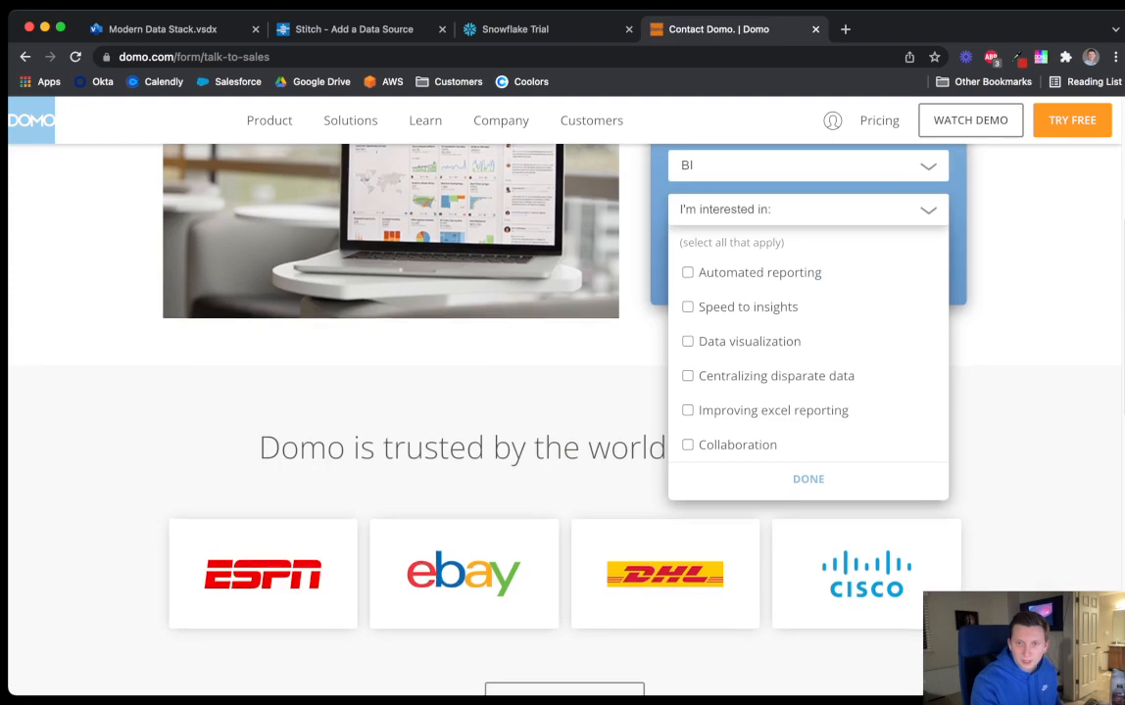
scroll(809, 441, "up", 1)
left_click(688, 537)
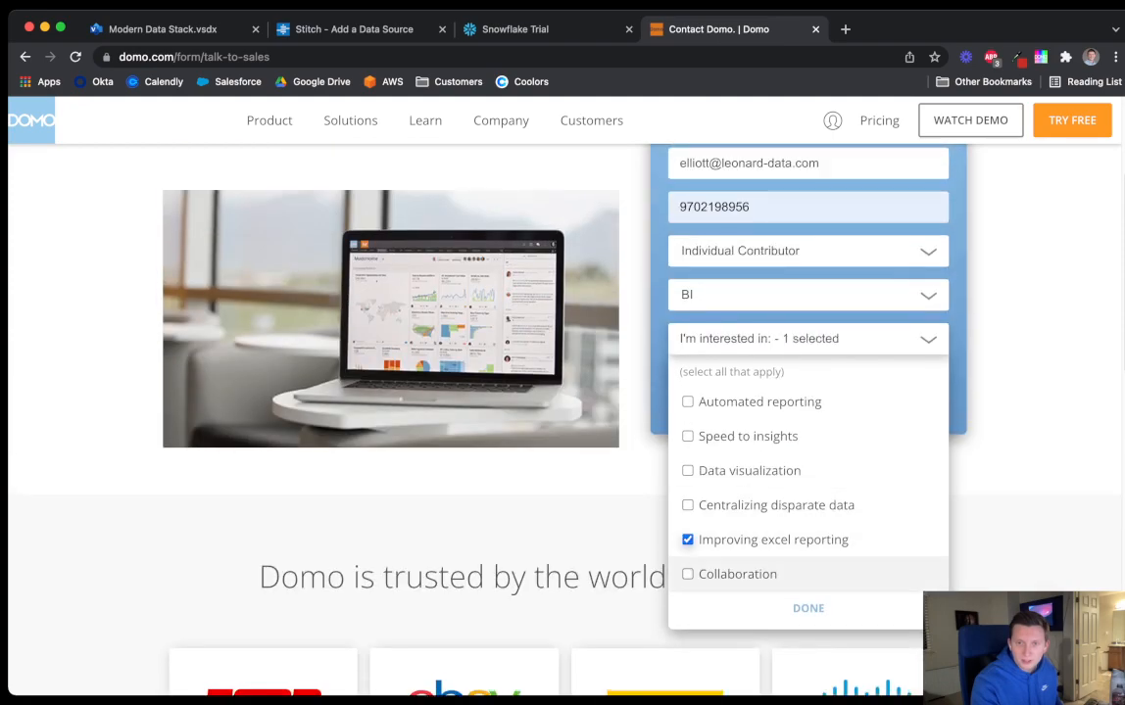
left_click(808, 605)
scroll(563, 392, "up", 2)
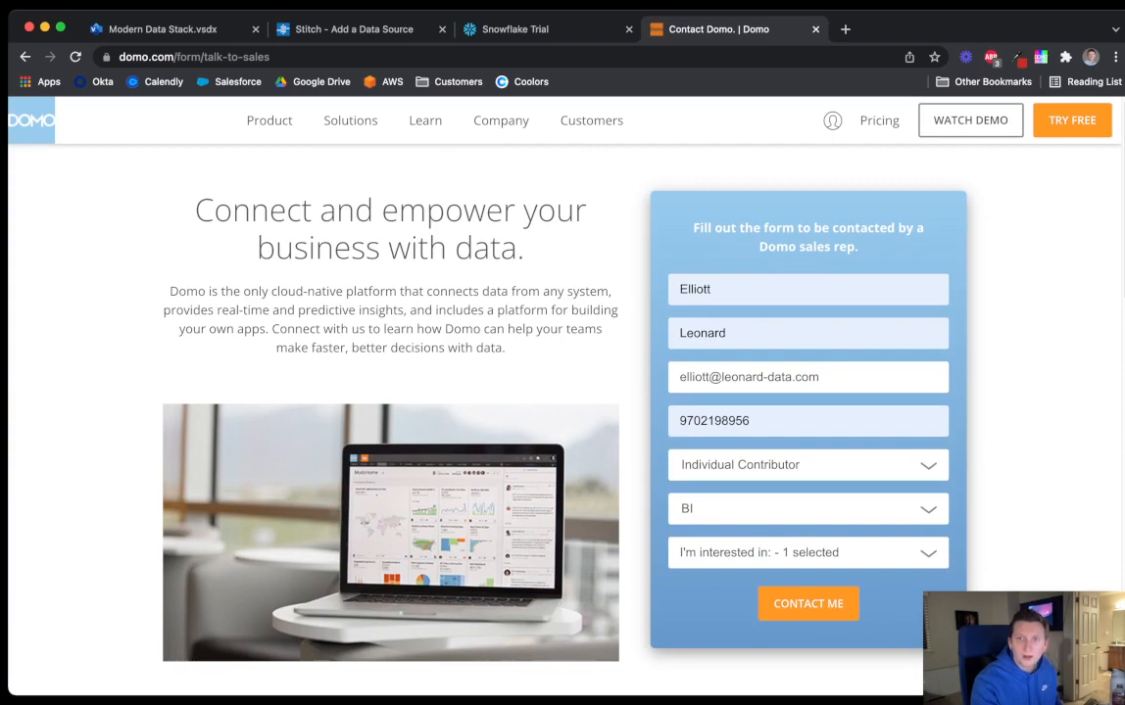
mouse_move(833, 120)
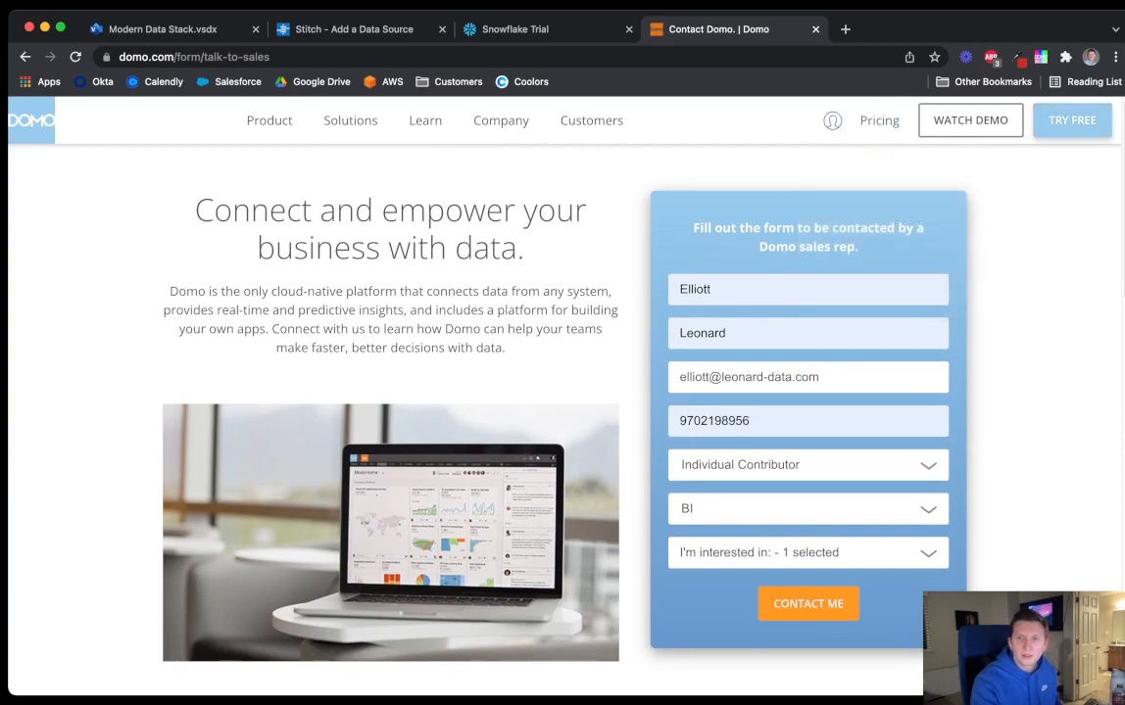
left_click(1071, 119)
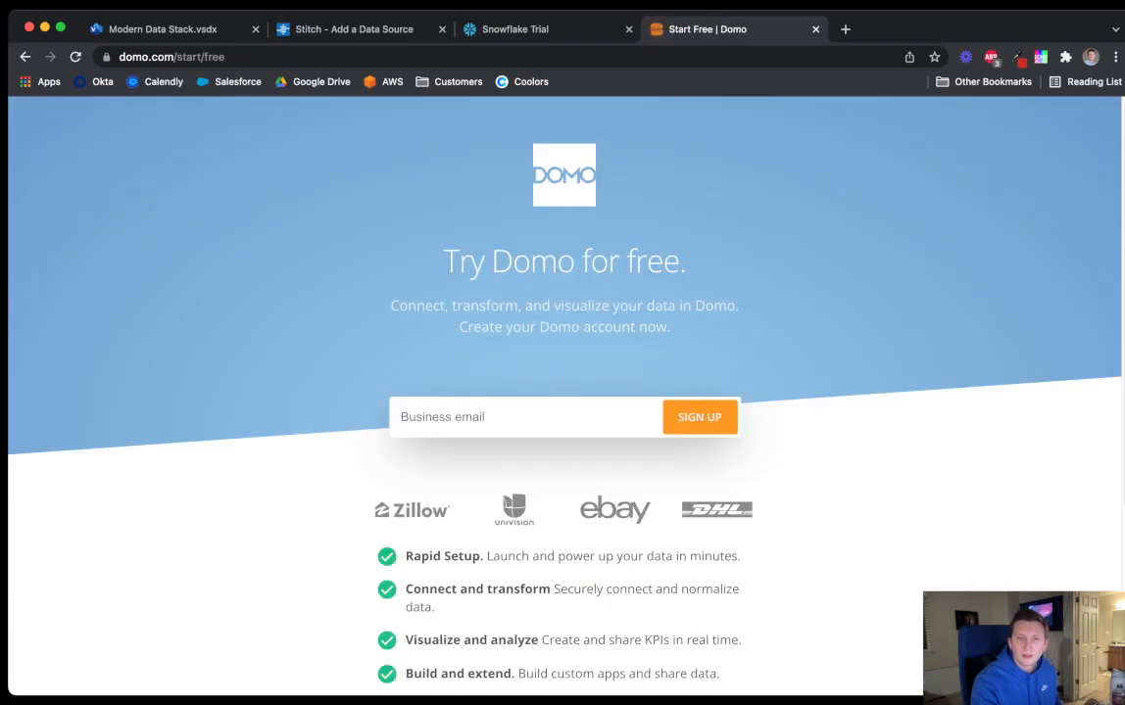
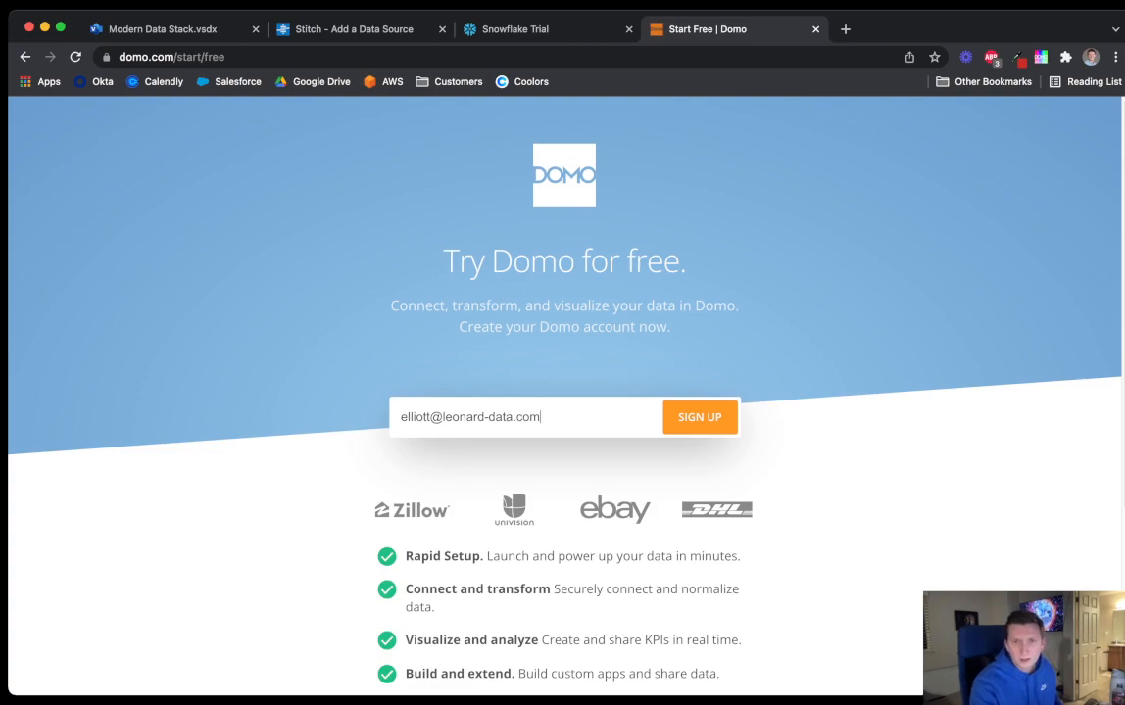
Resubmit Domo's free sign-up with the business e-mail, then return to Stitch
key("Return")
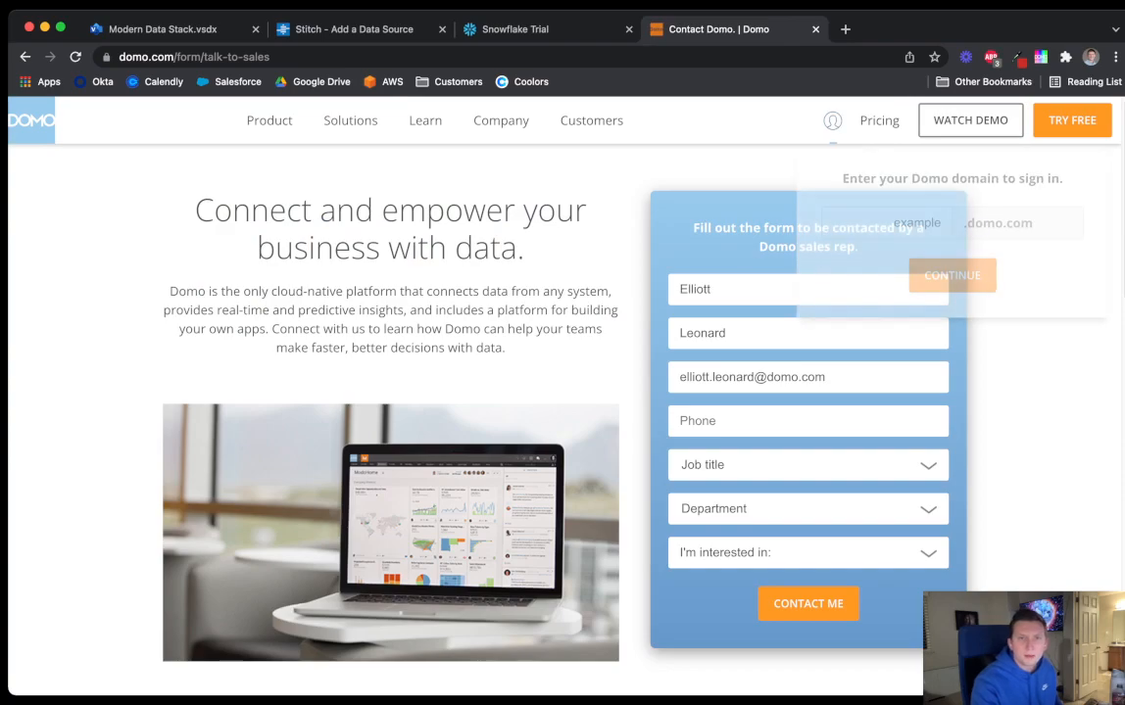
left_click(343, 28)
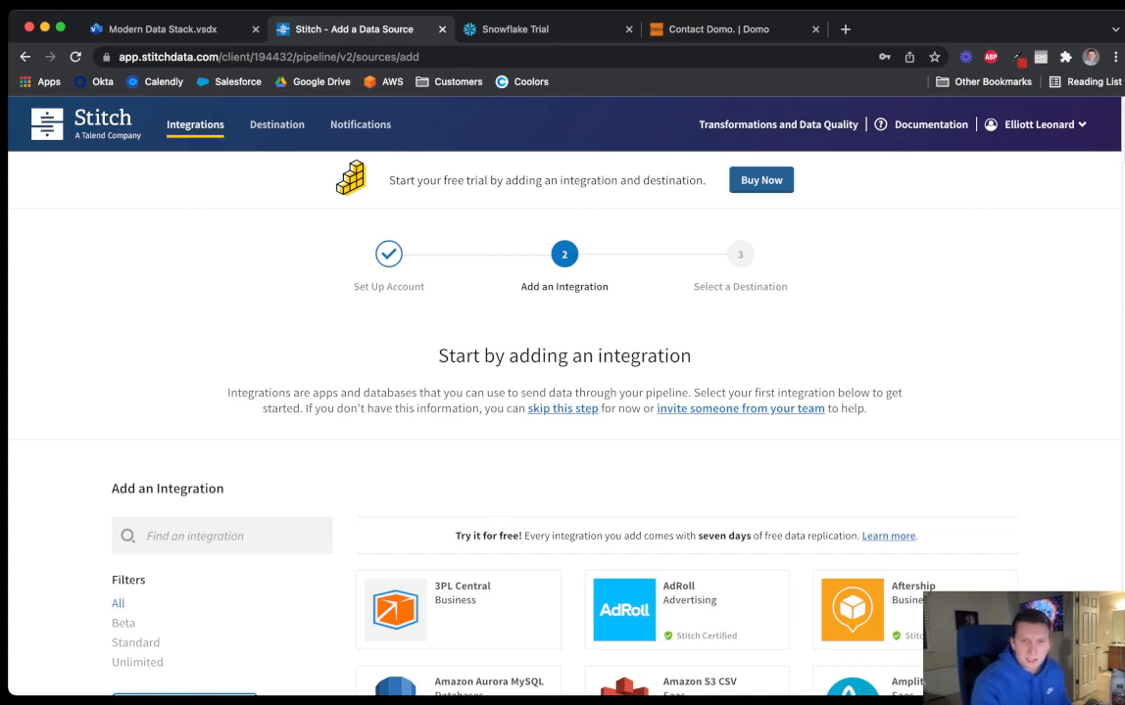
Search integrations for 'sal', pick Salesforce, and name the integration Salesforce
scroll(564, 391, "down", 2)
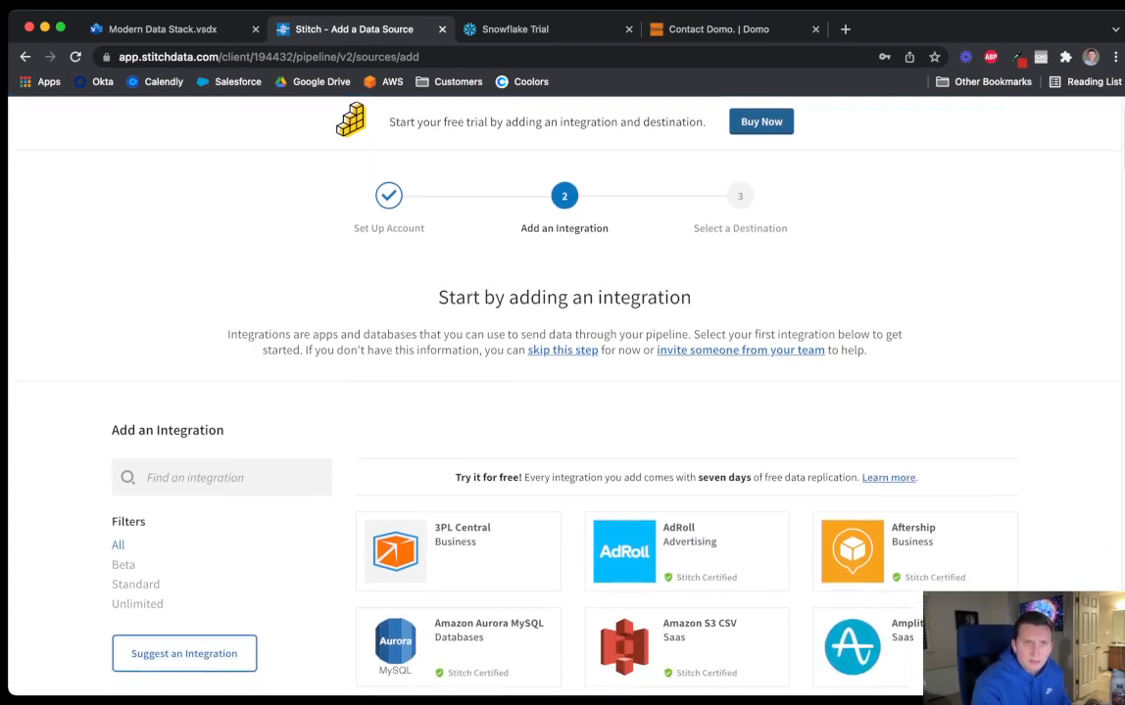
scroll(564, 392, "up", 2)
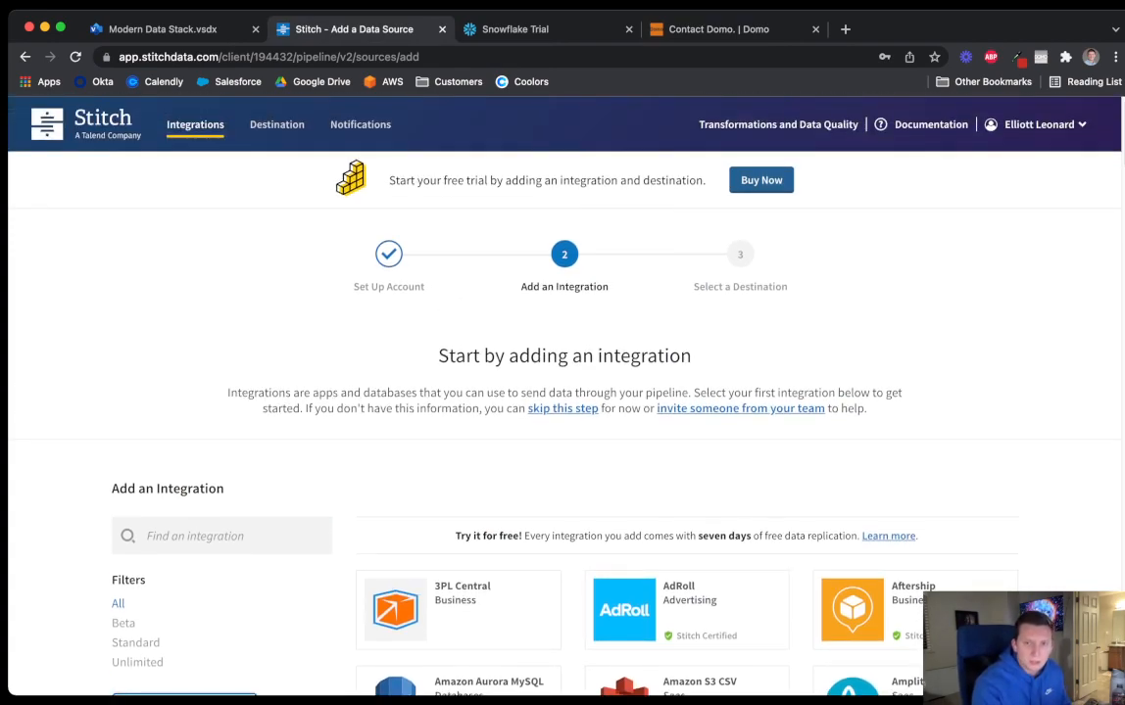
scroll(564, 391, "down", 1)
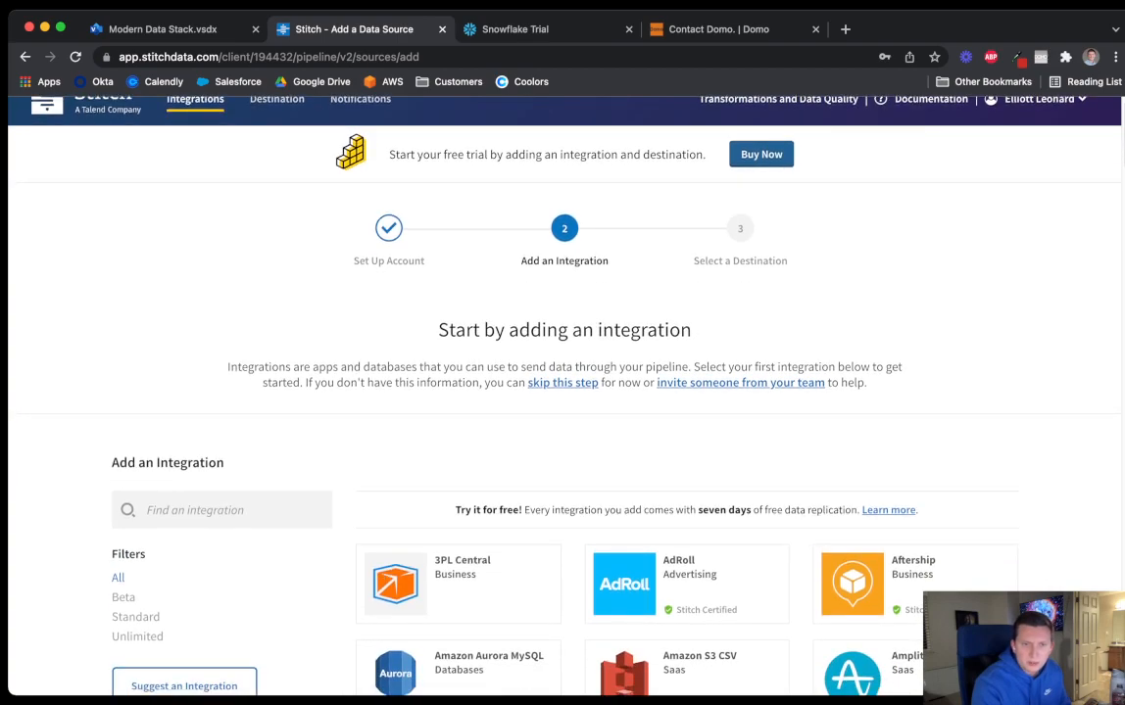
scroll(564, 392, "down", 3)
left_click(217, 378)
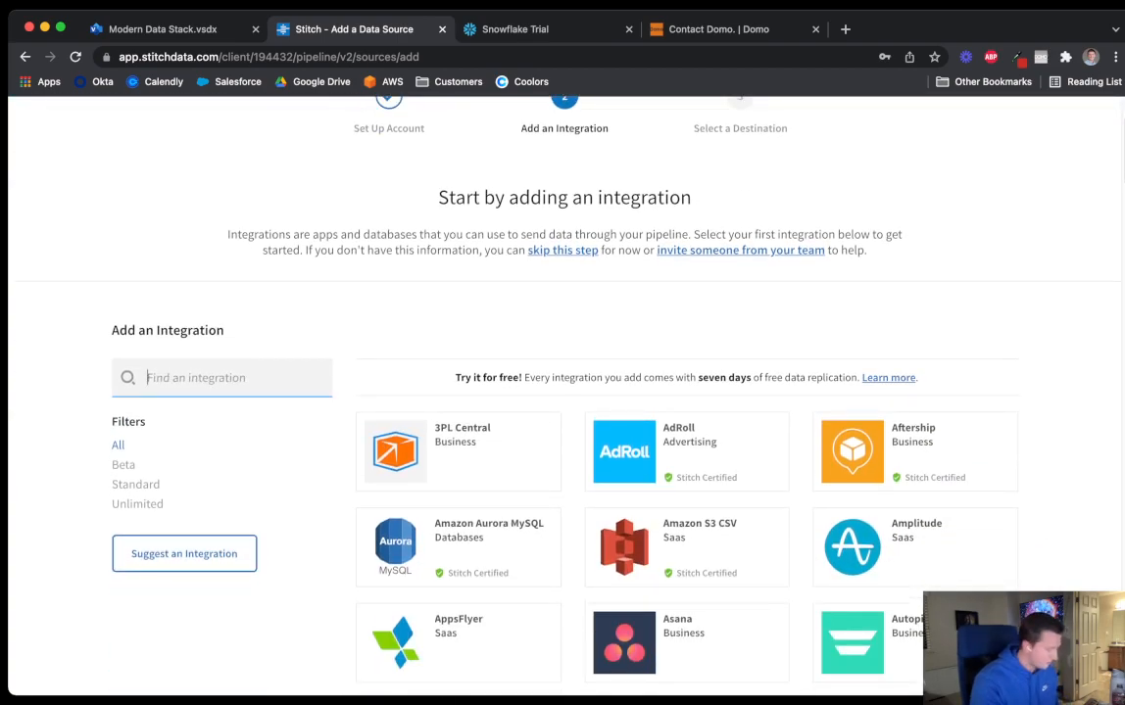
type("sal")
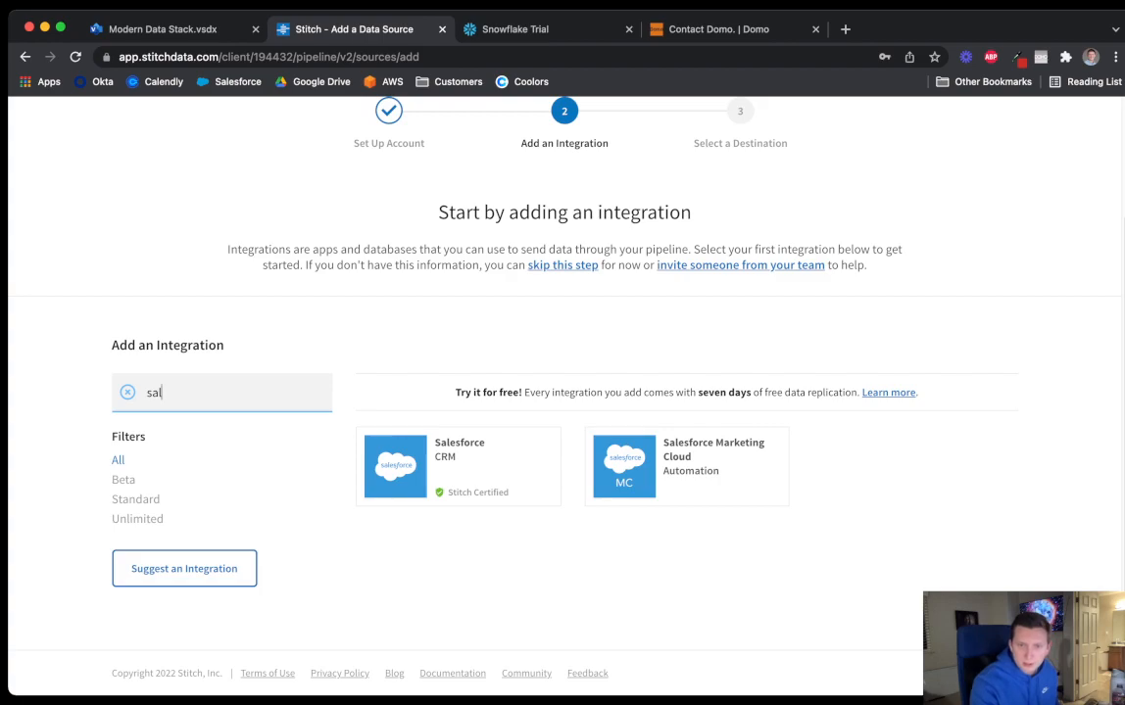
left_click(457, 466)
left_click(490, 439)
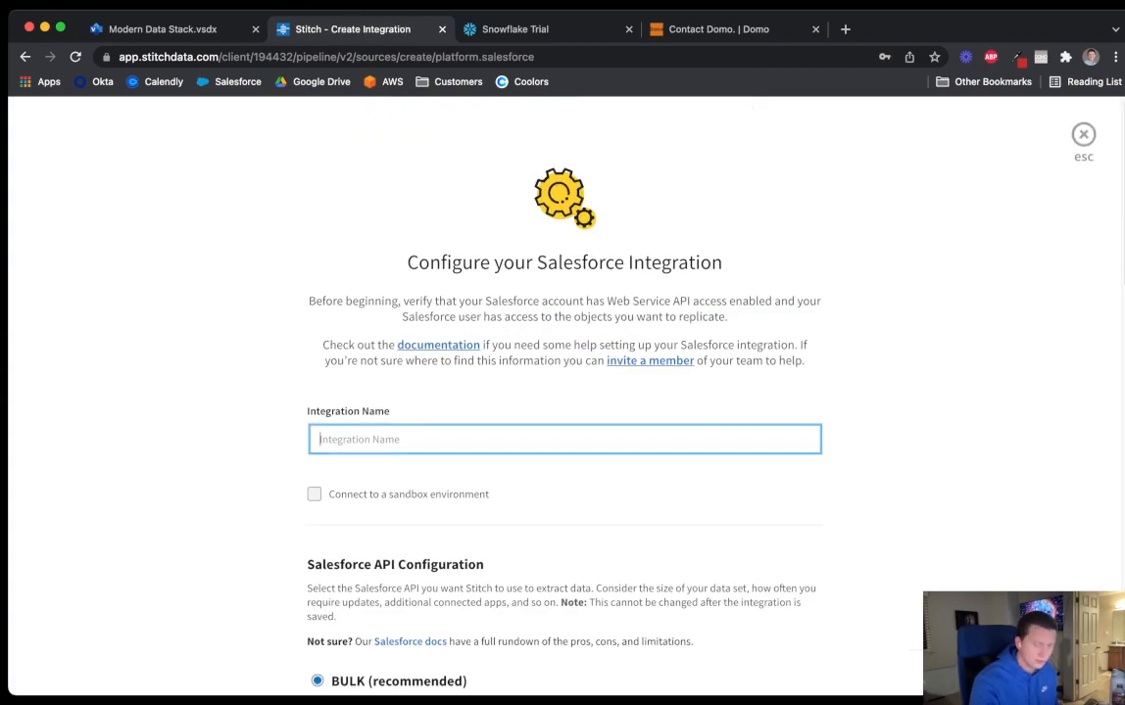
type("Salesf")
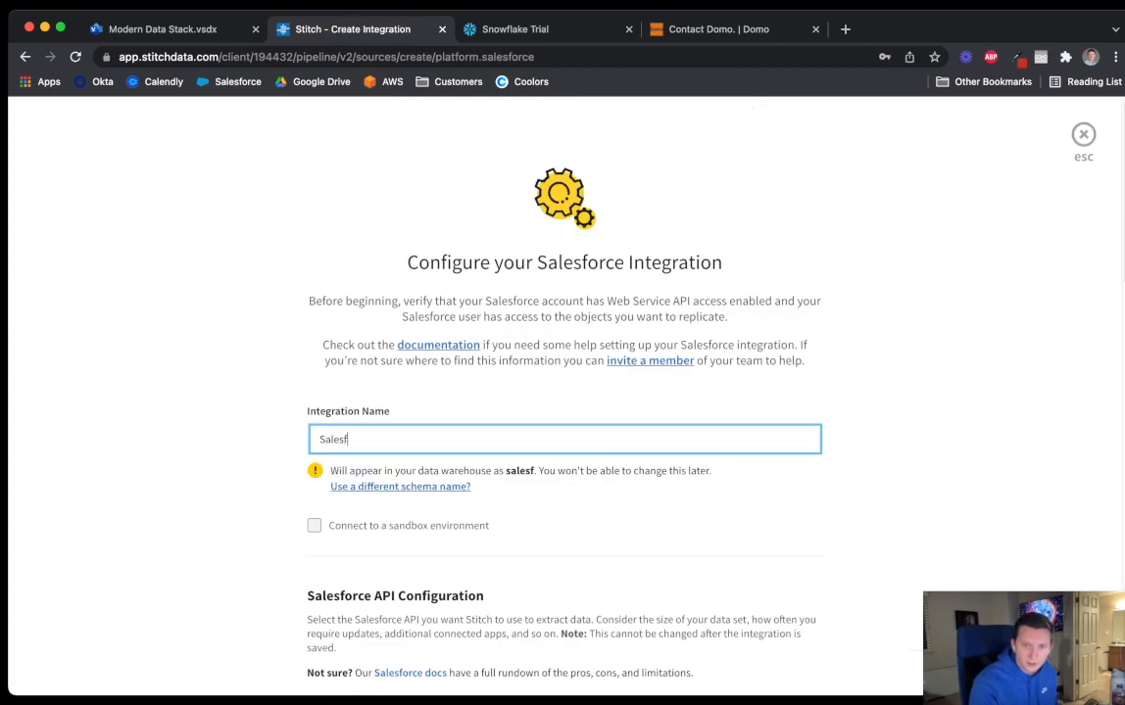
type("orce")
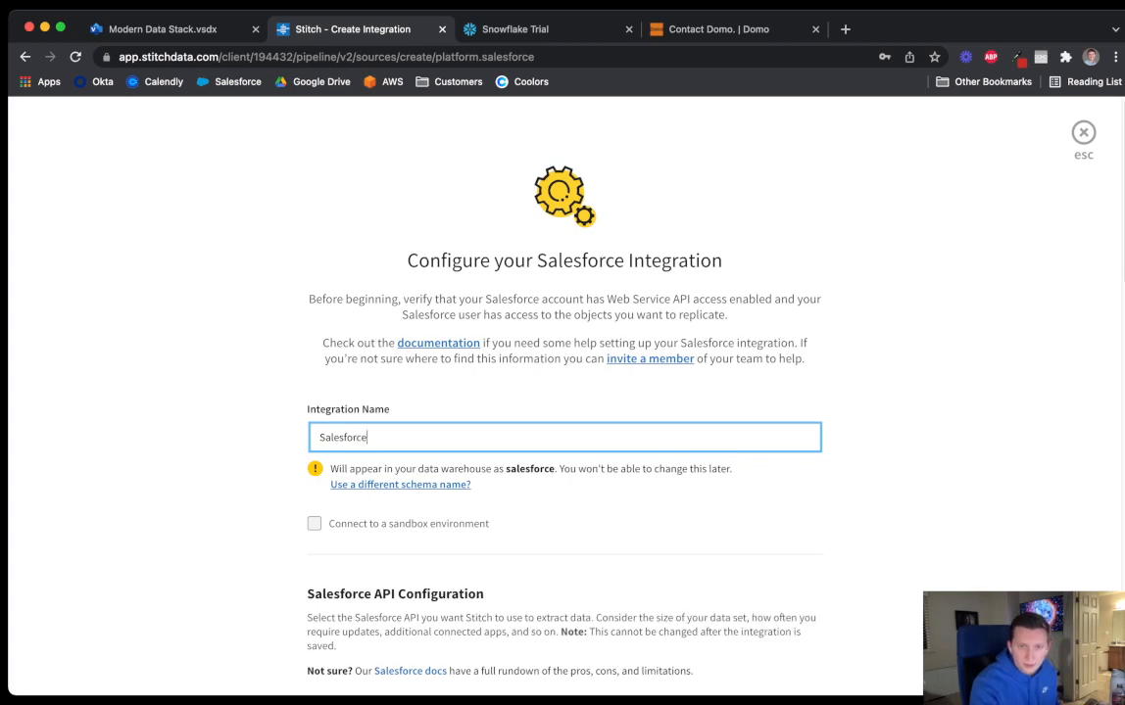
Enable Replicate new fields automatically for the Salesforce integration
scroll(564, 391, "down", 3)
scroll(565, 392, "down", 5)
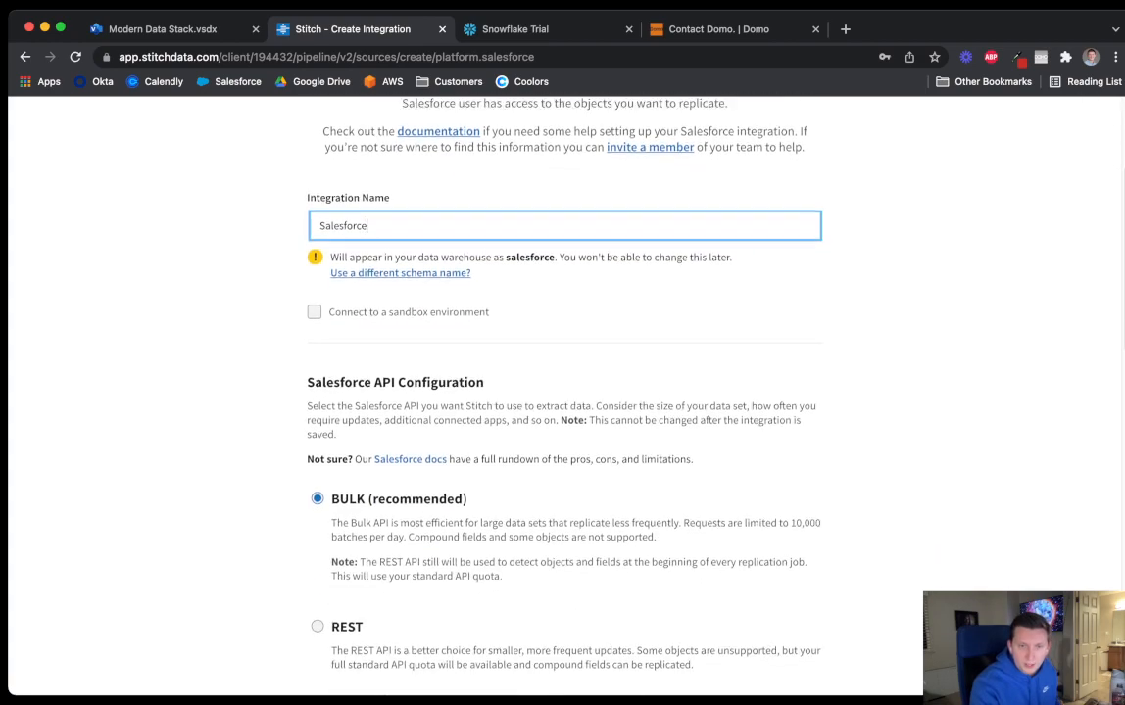
scroll(564, 392, "down", 6)
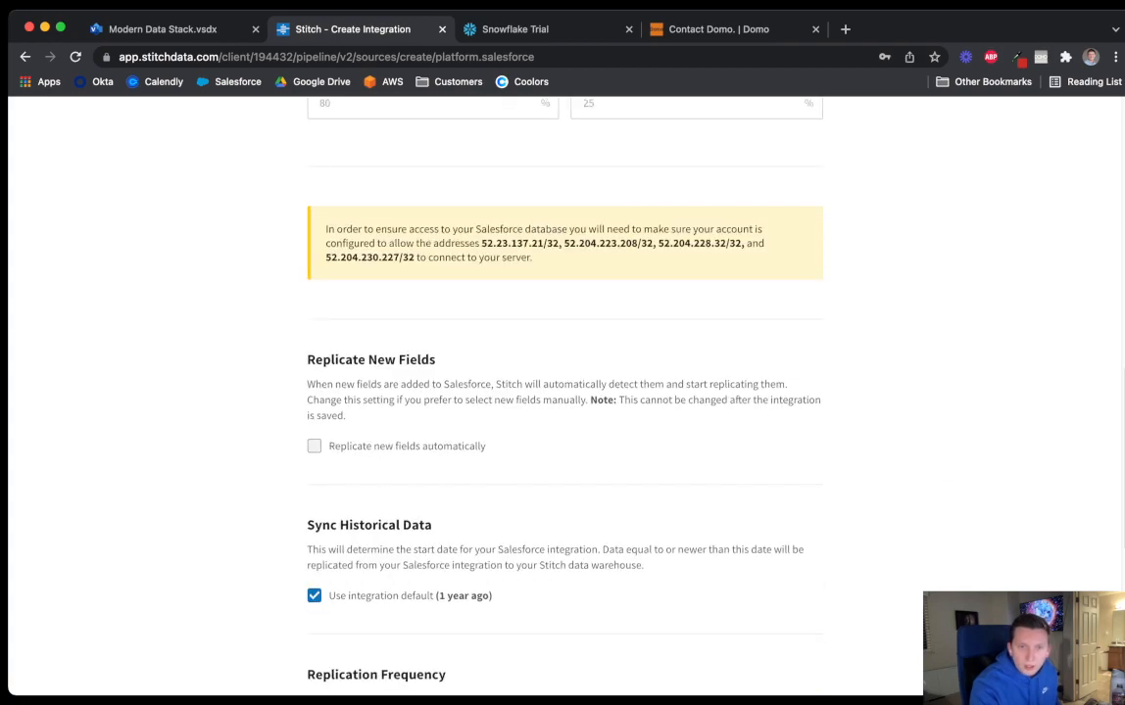
left_click(313, 446)
scroll(564, 392, "down", 3)
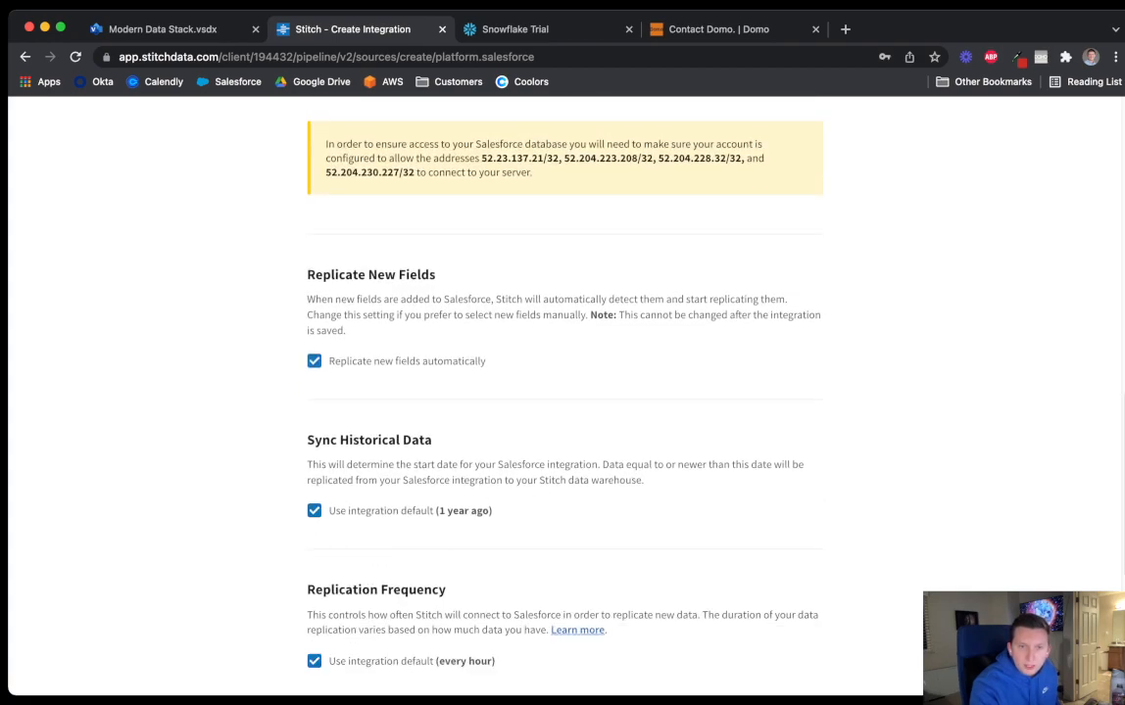
scroll(564, 392, "down", 4)
Authorize the Salesforce connection, grant Stitch access, and bring the Snowflake activation tab into this window
left_click(697, 473)
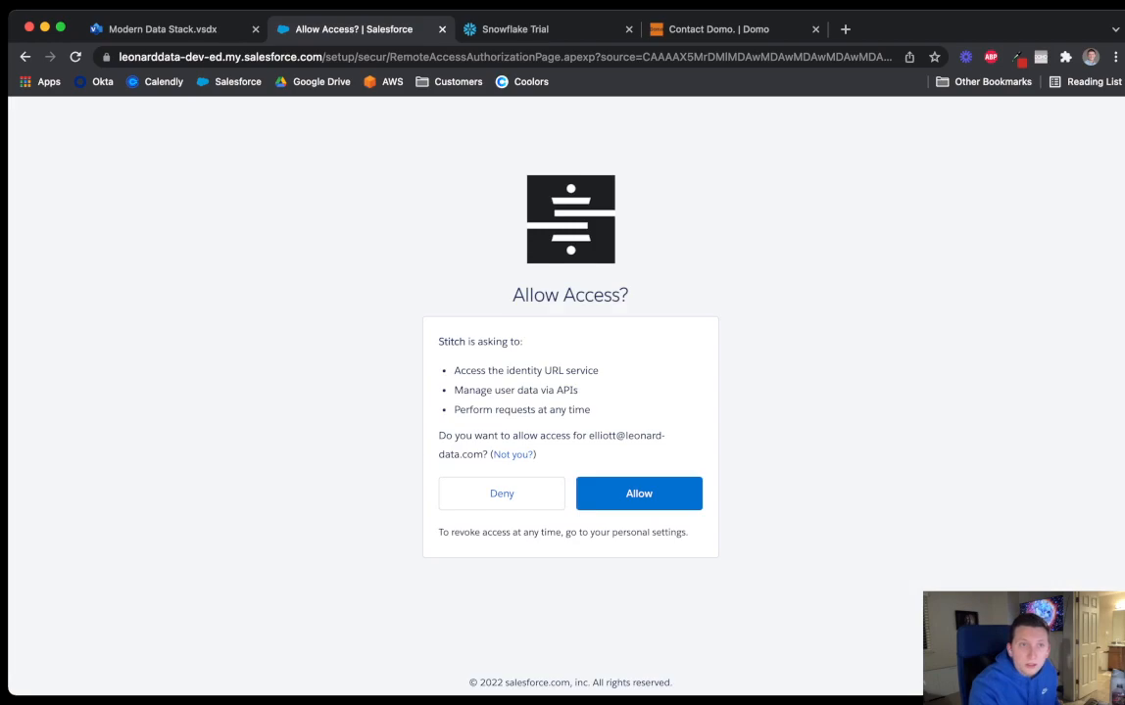
left_click(639, 494)
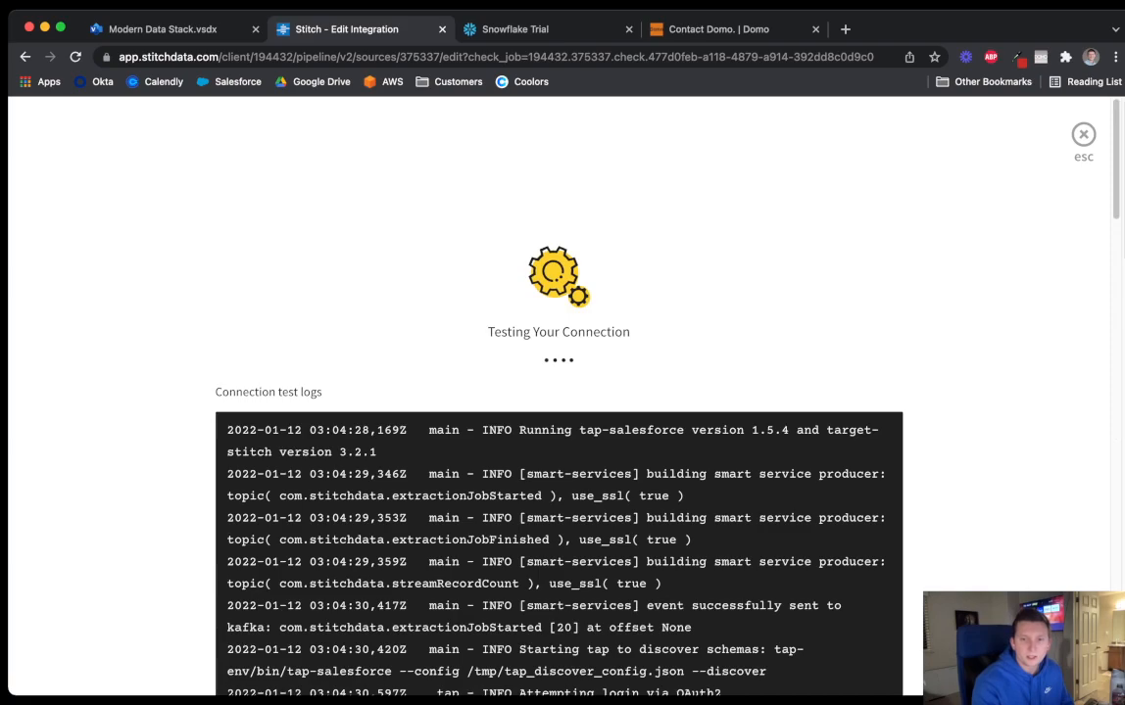
scroll(558, 396, "down", 3)
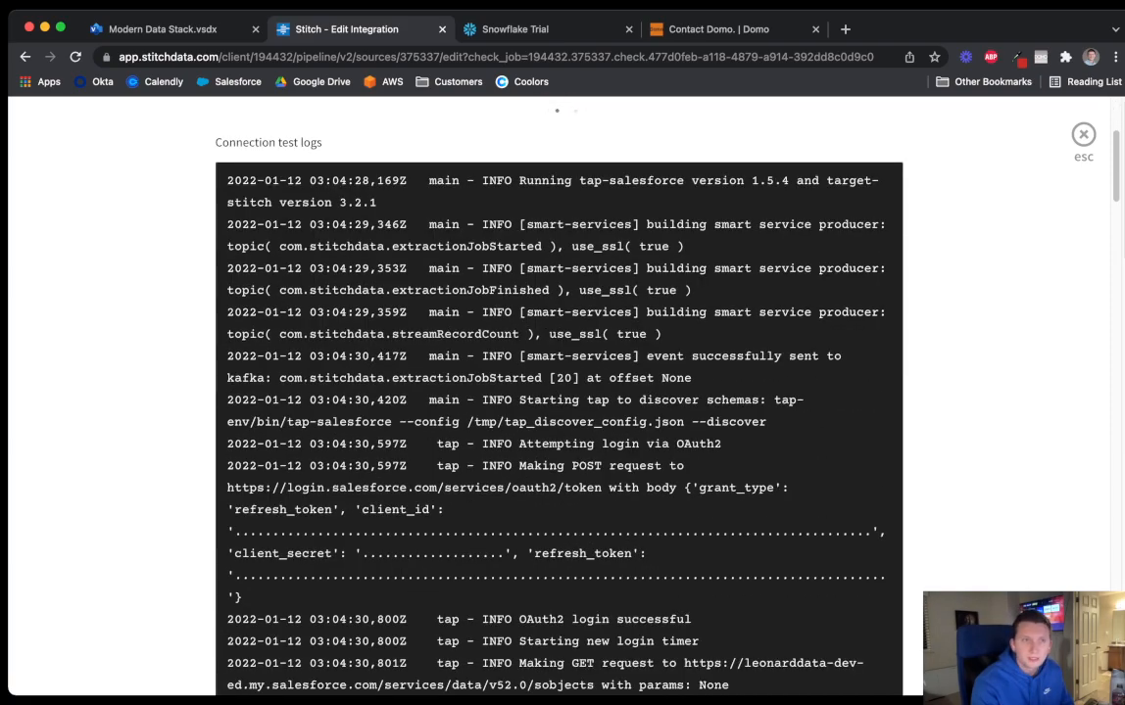
scroll(558, 395, "up", 3)
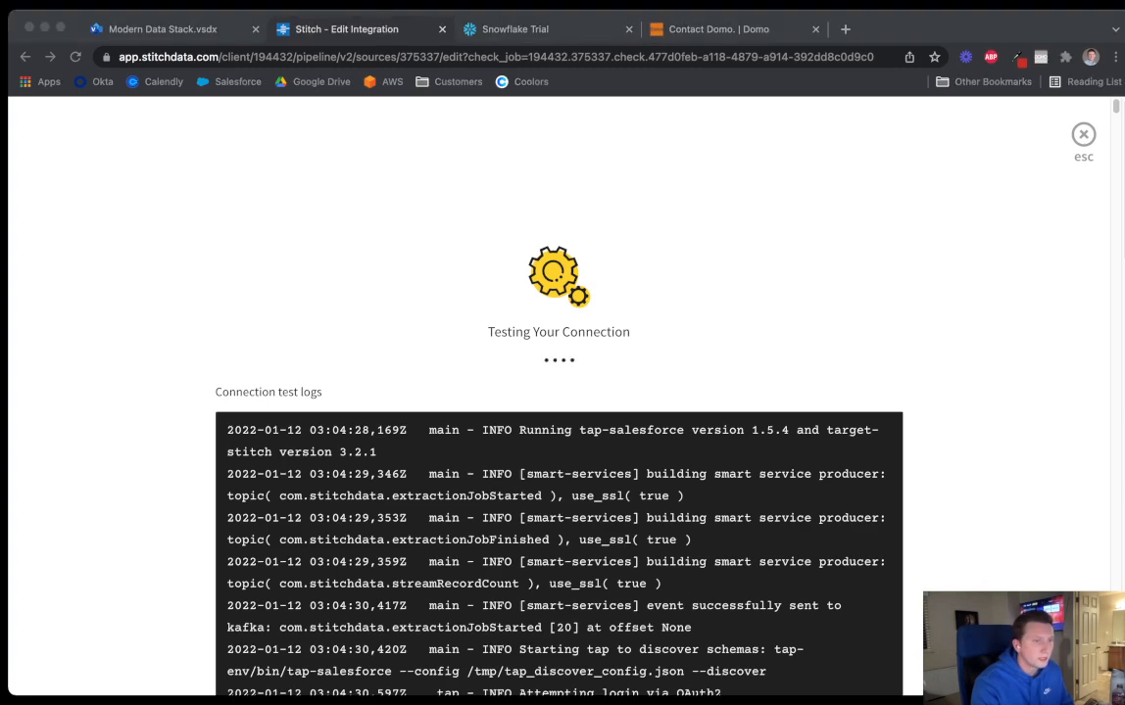
left_click_drag(382, 29, 531, 29)
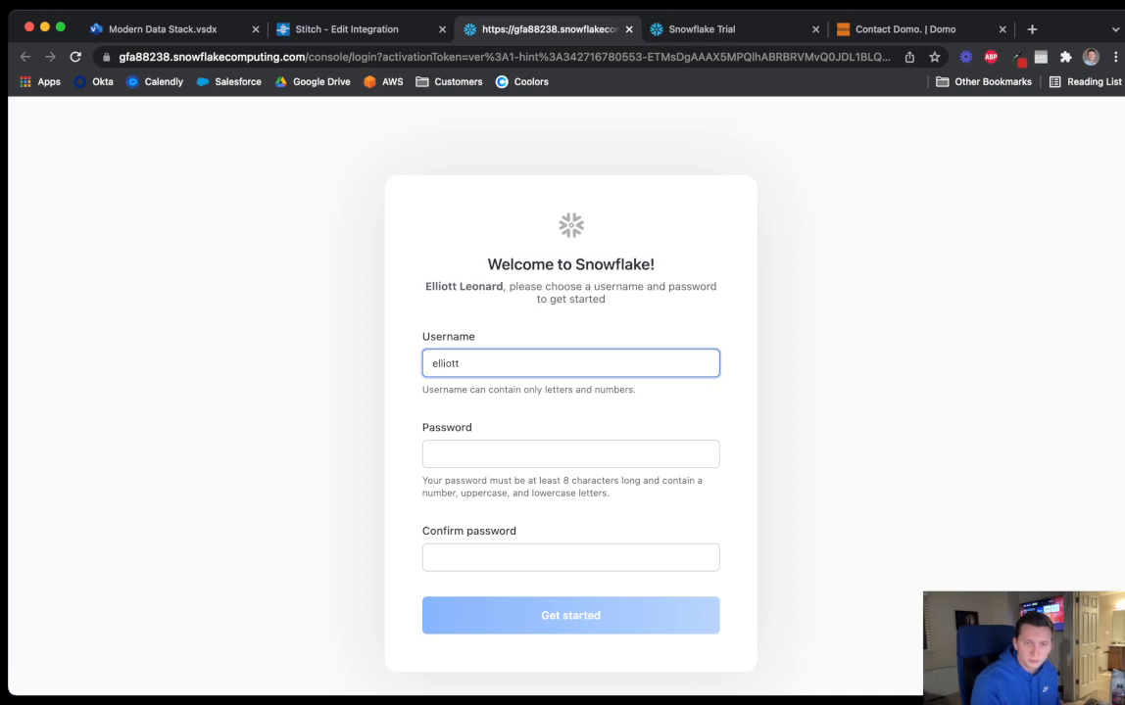
Replace the hyphenated username with a letters-only one, set and confirm the password, and submit
key("Tab")
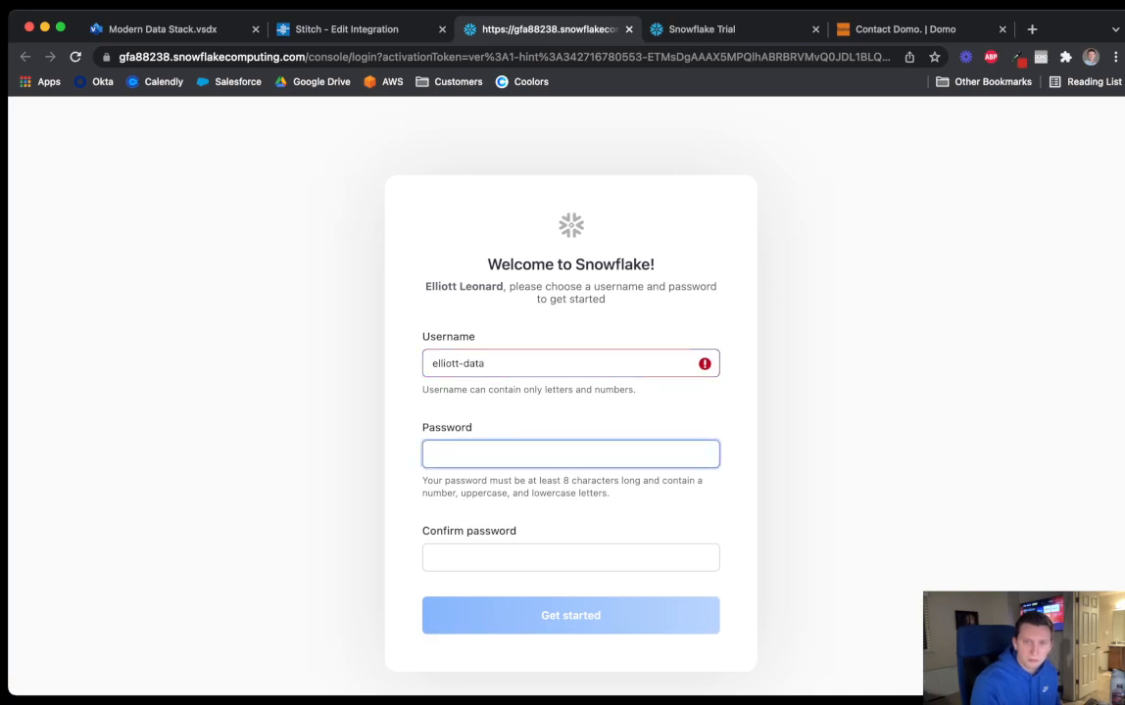
left_click(570, 363)
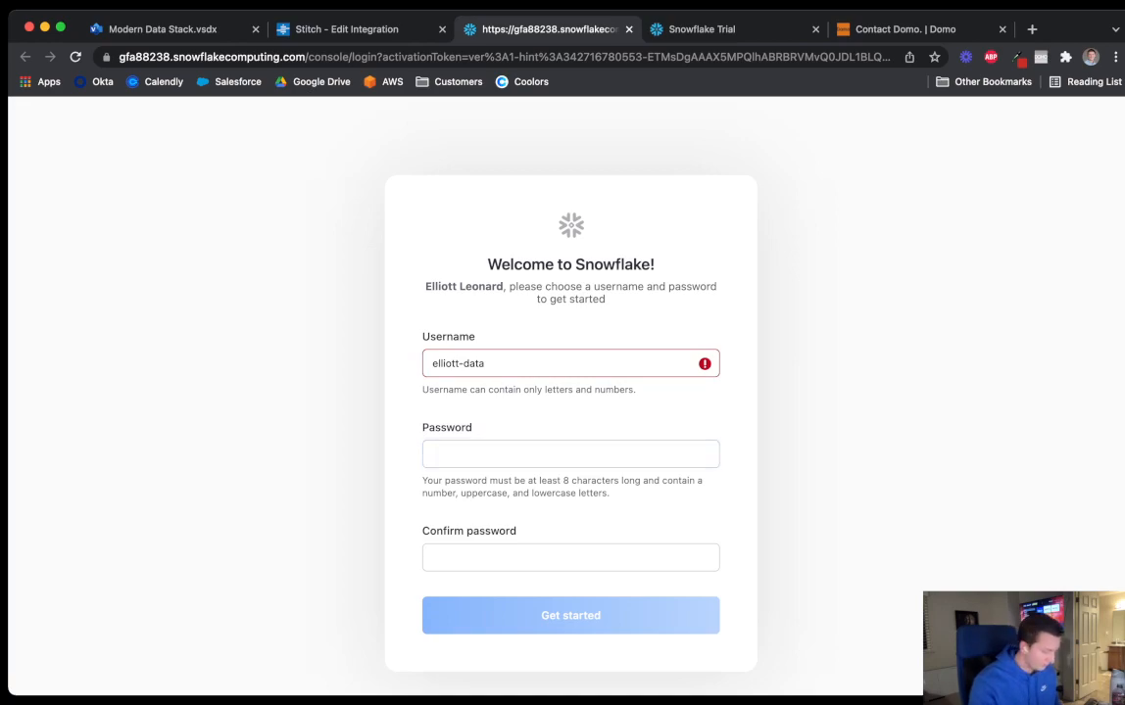
key("super+a")
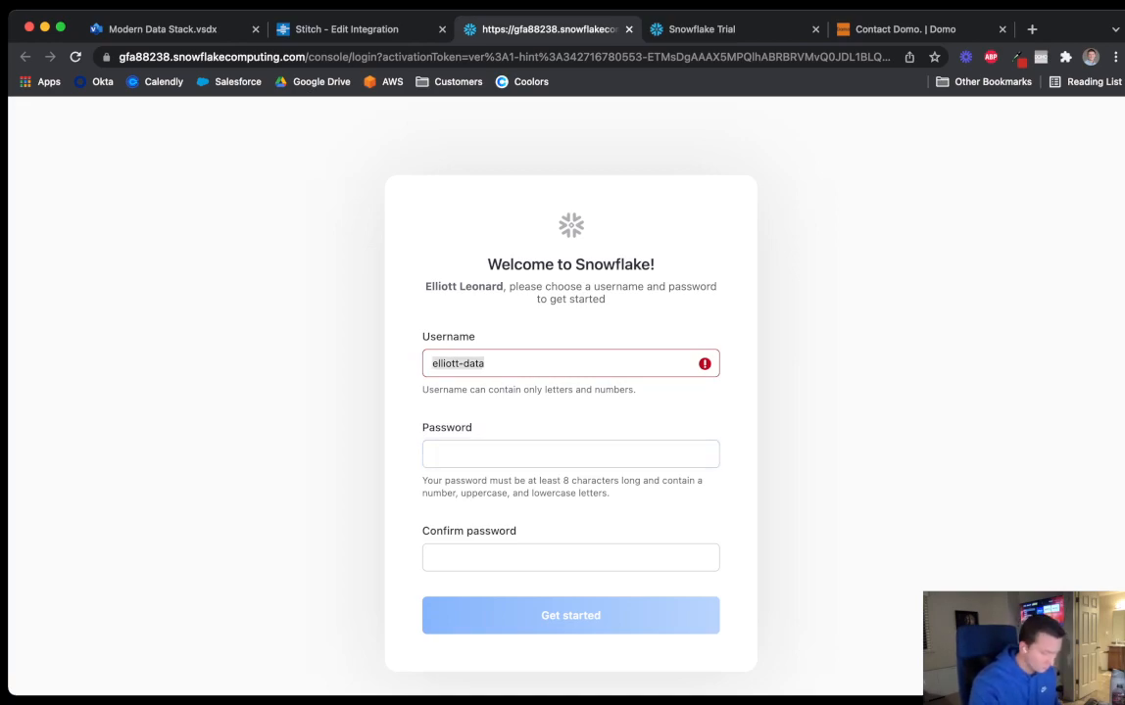
type("el")
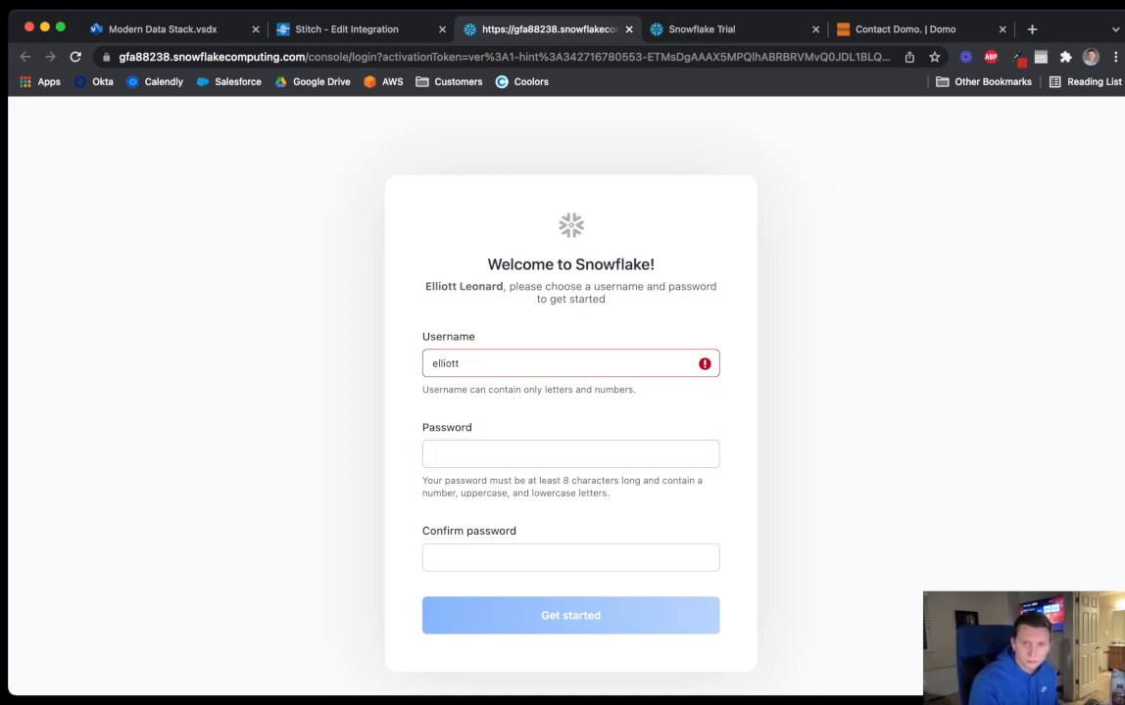
key("Tab")
type("x")
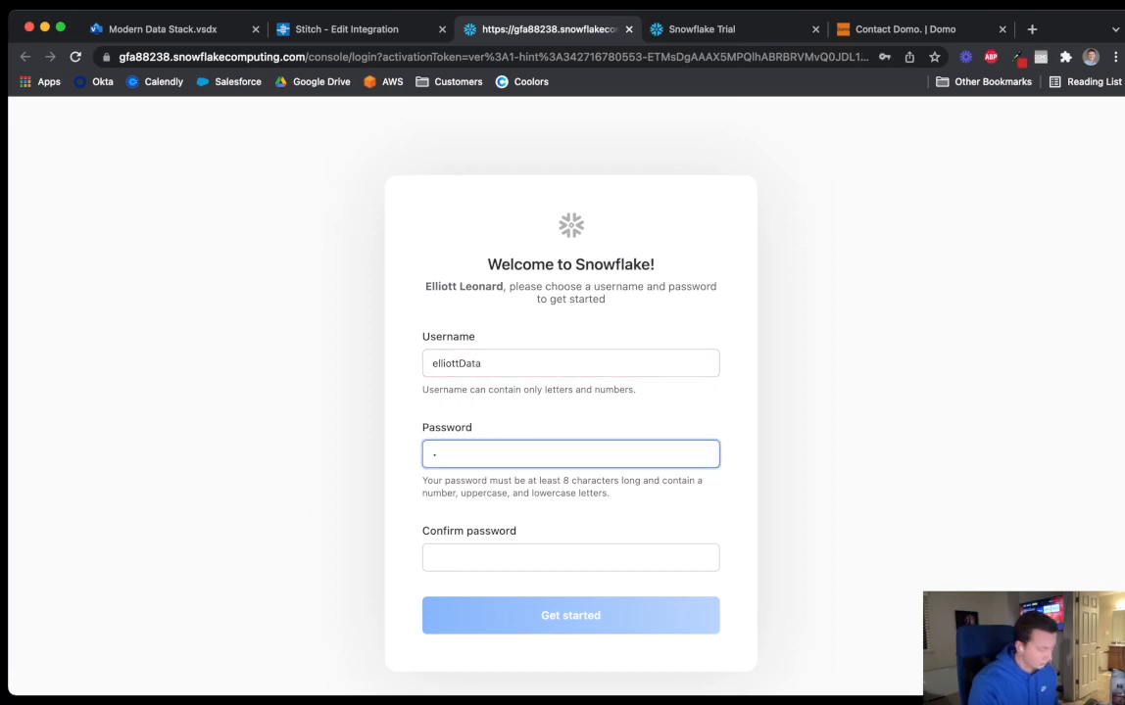
key("Tab")
type("xxxxxxxxxxxx")
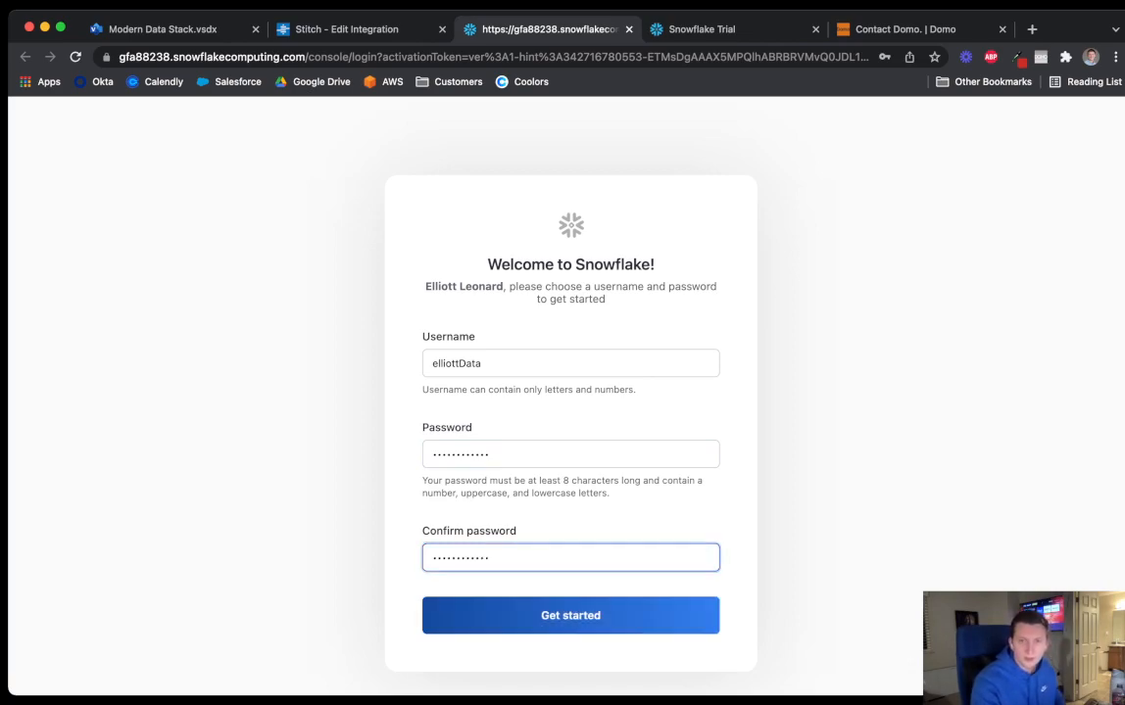
key("Return")
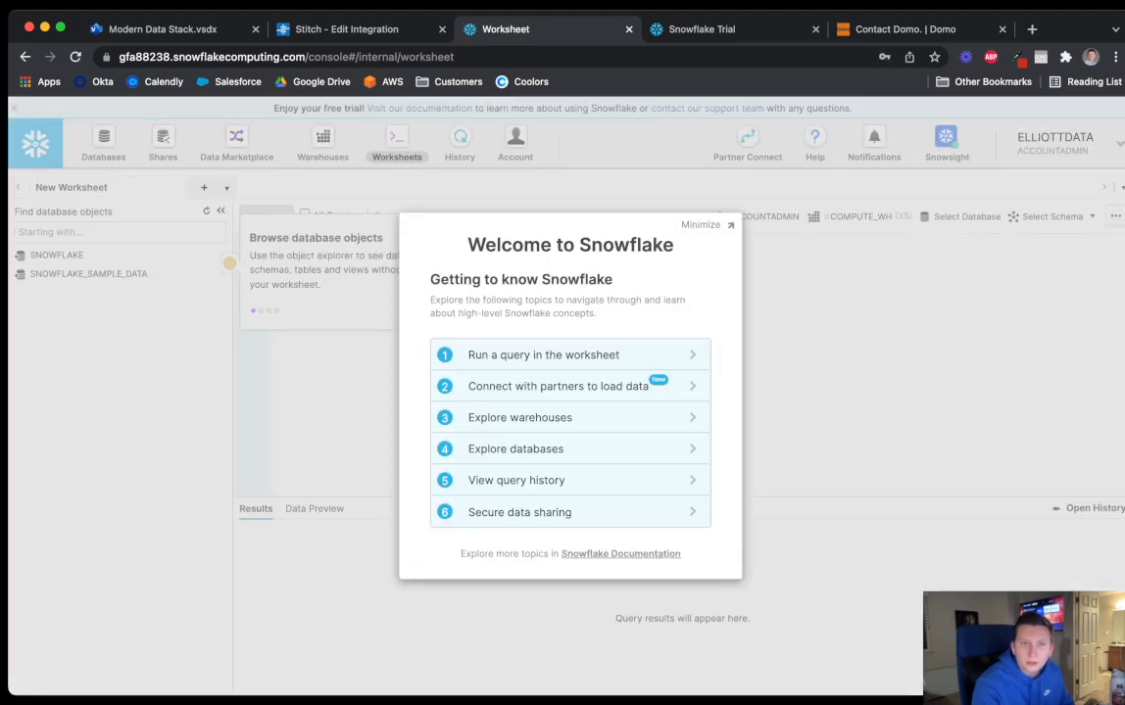
Dismiss the Snowflake welcome guide, database tour tip and worksheet help panel
key("Escape")
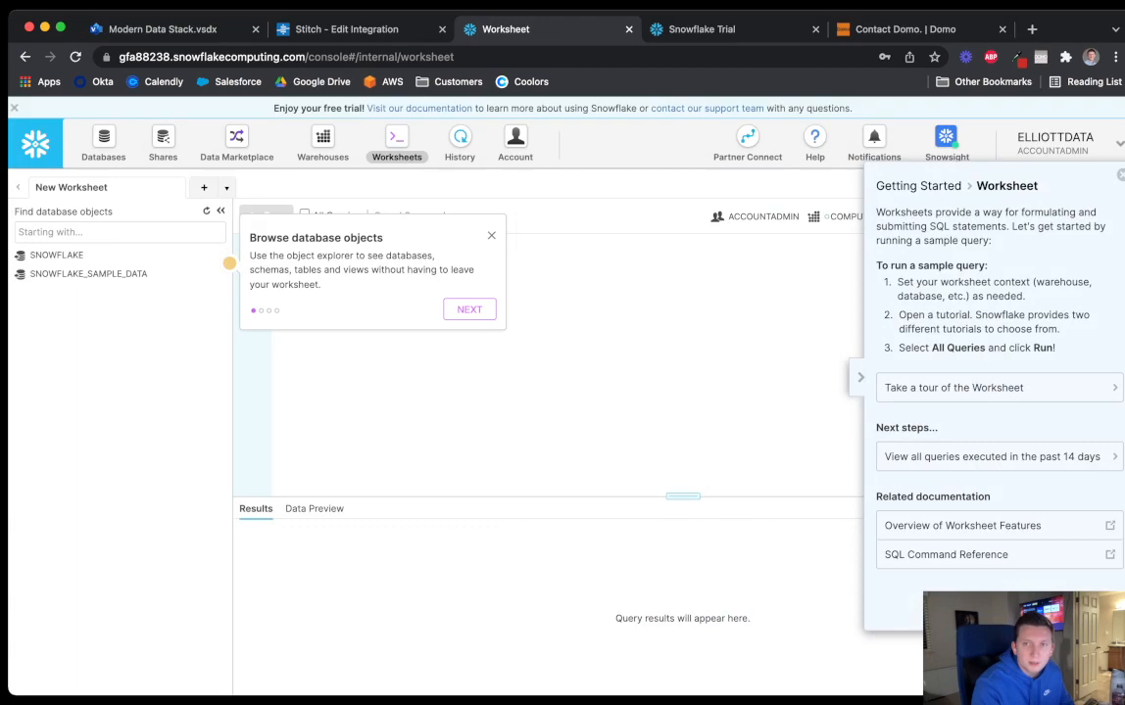
key("Escape")
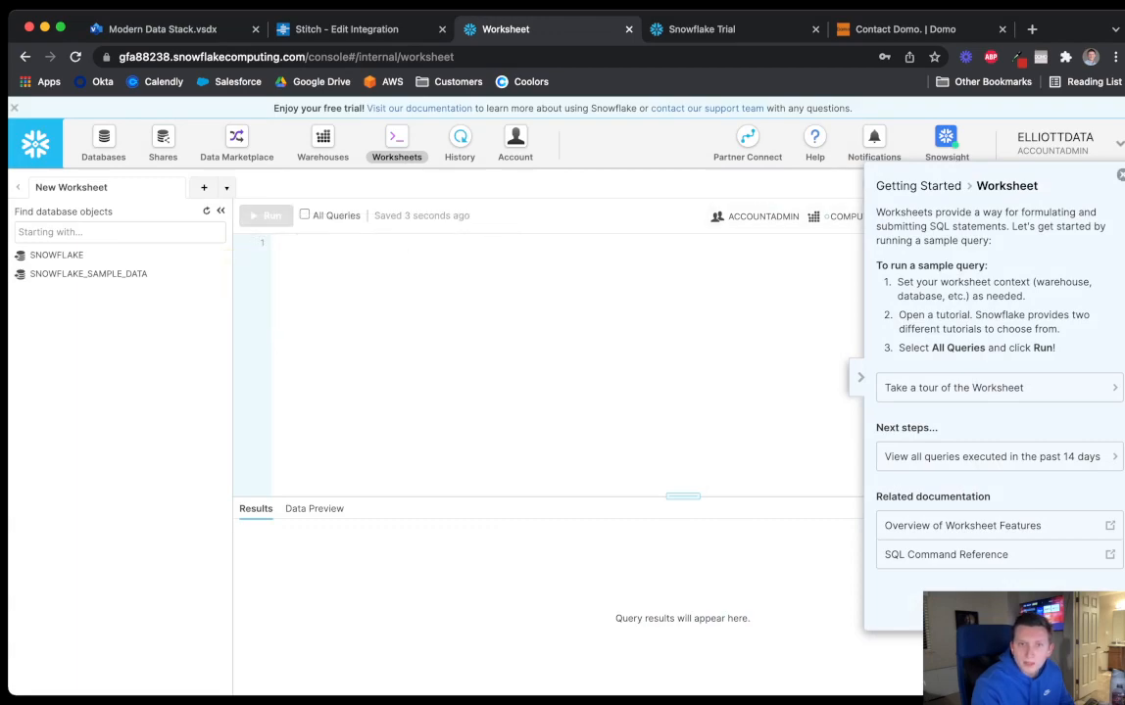
key("Escape")
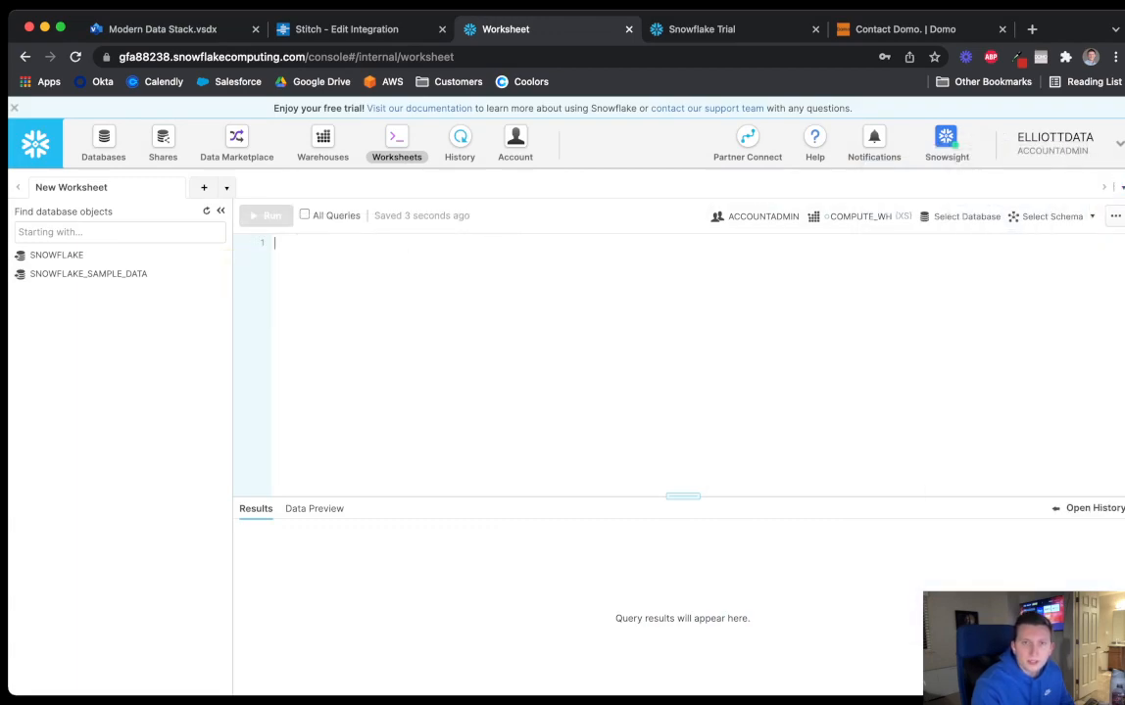
Check the Stitch connection test, then move to the Domo contact page
left_click(357, 29)
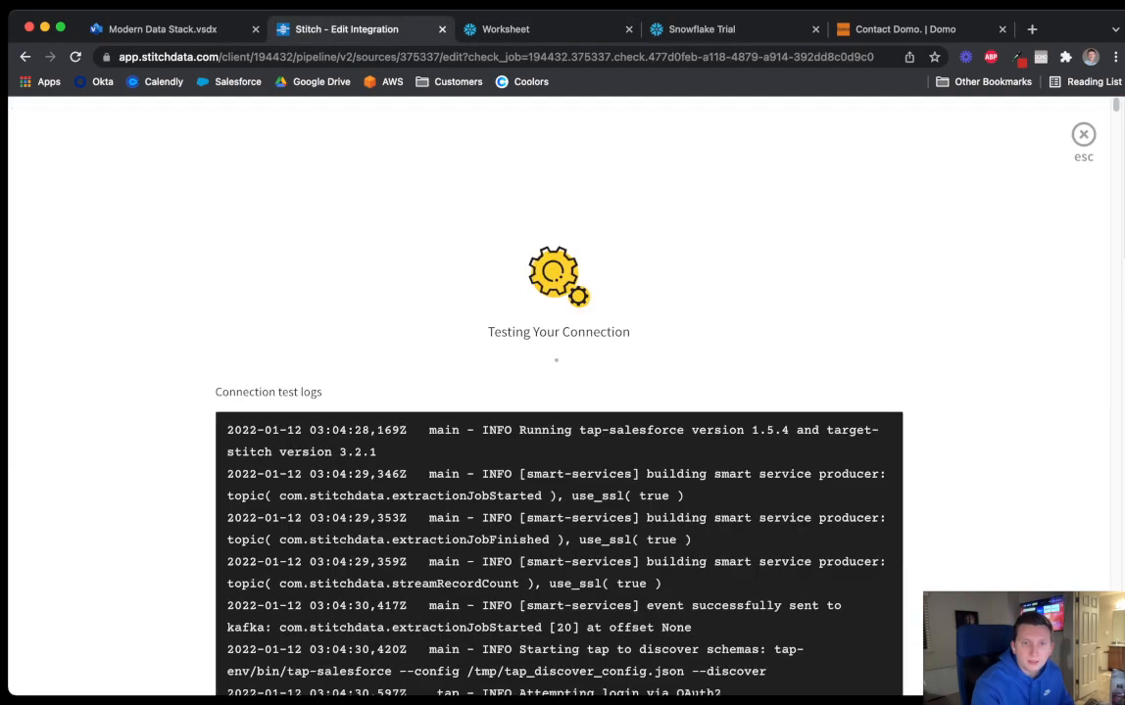
scroll(558, 396, "down", 5)
scroll(559, 395, "up", 5)
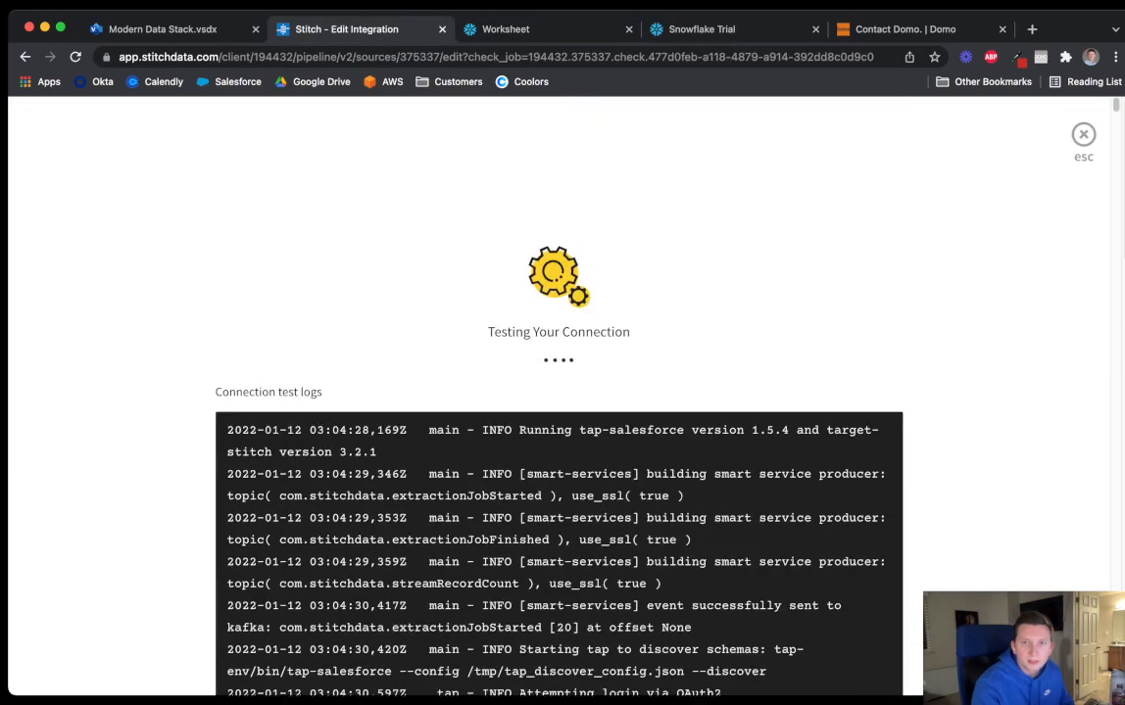
left_click(903, 29)
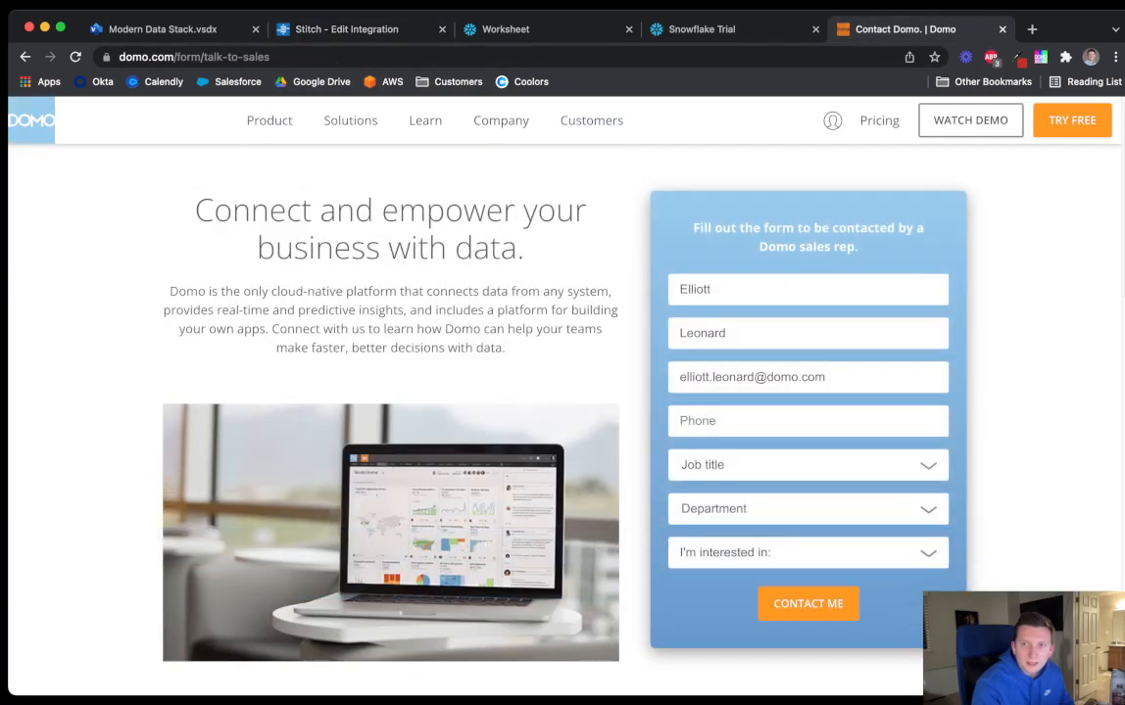
Close the Domo contact tab, open Domo's DataFlows list, and return to the Snowflake worksheet
mouse_move(831, 121)
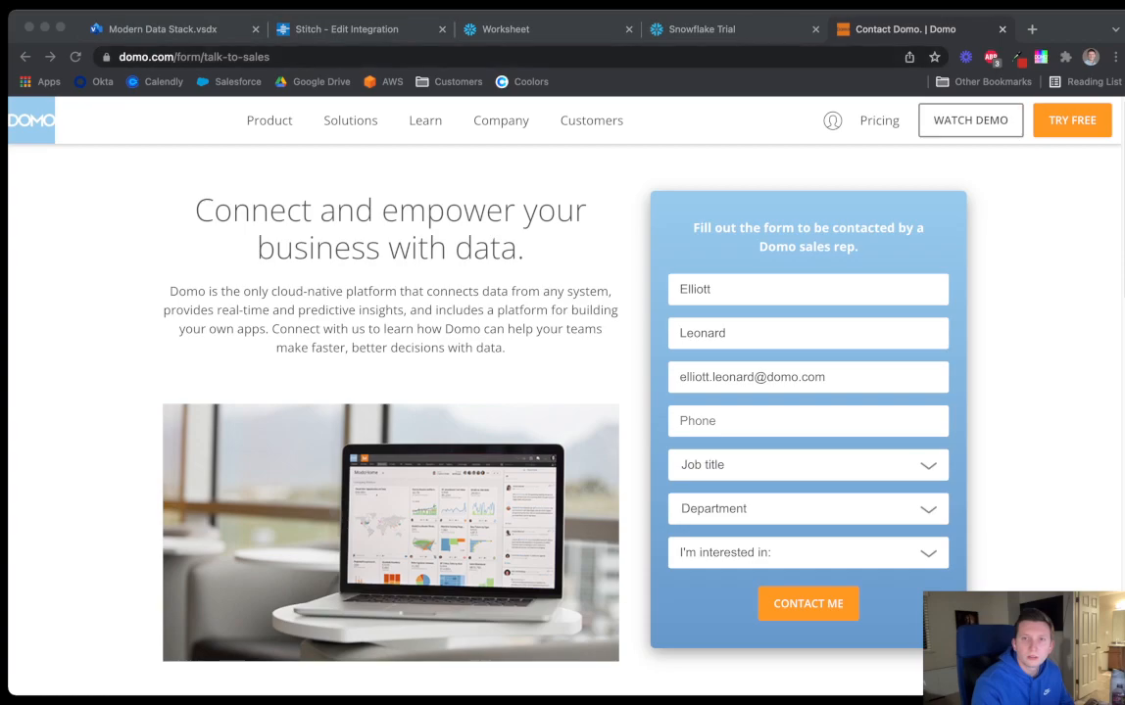
left_click(1002, 30)
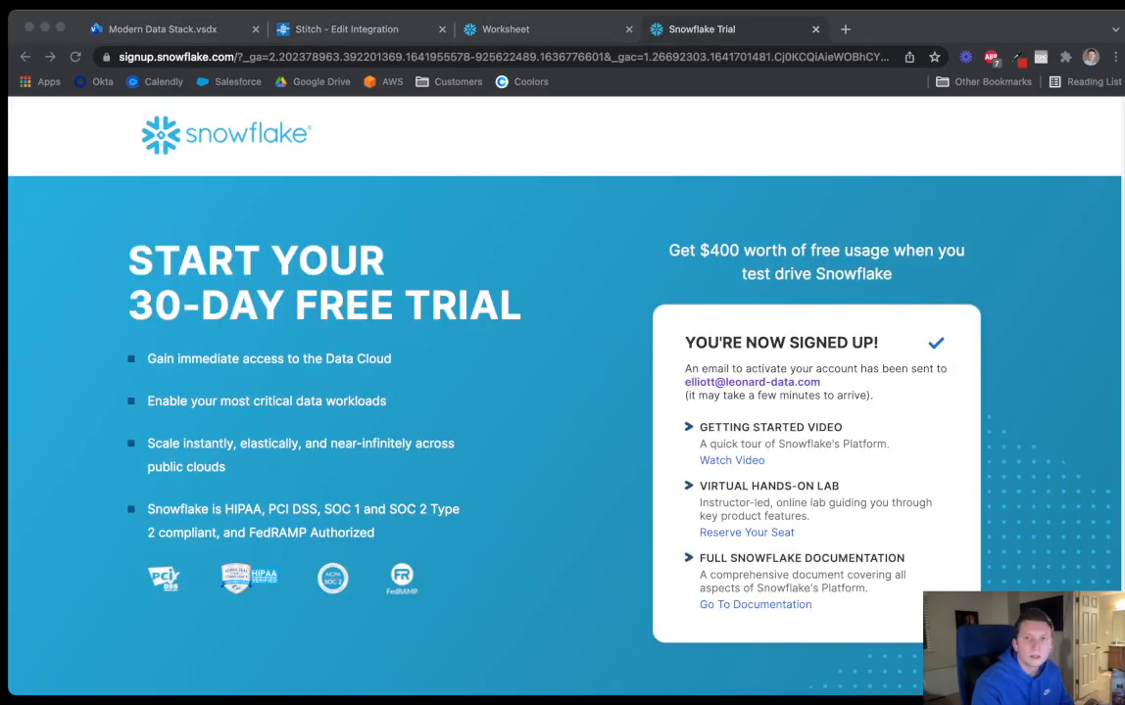
left_click_drag(553, 29, 885, 29)
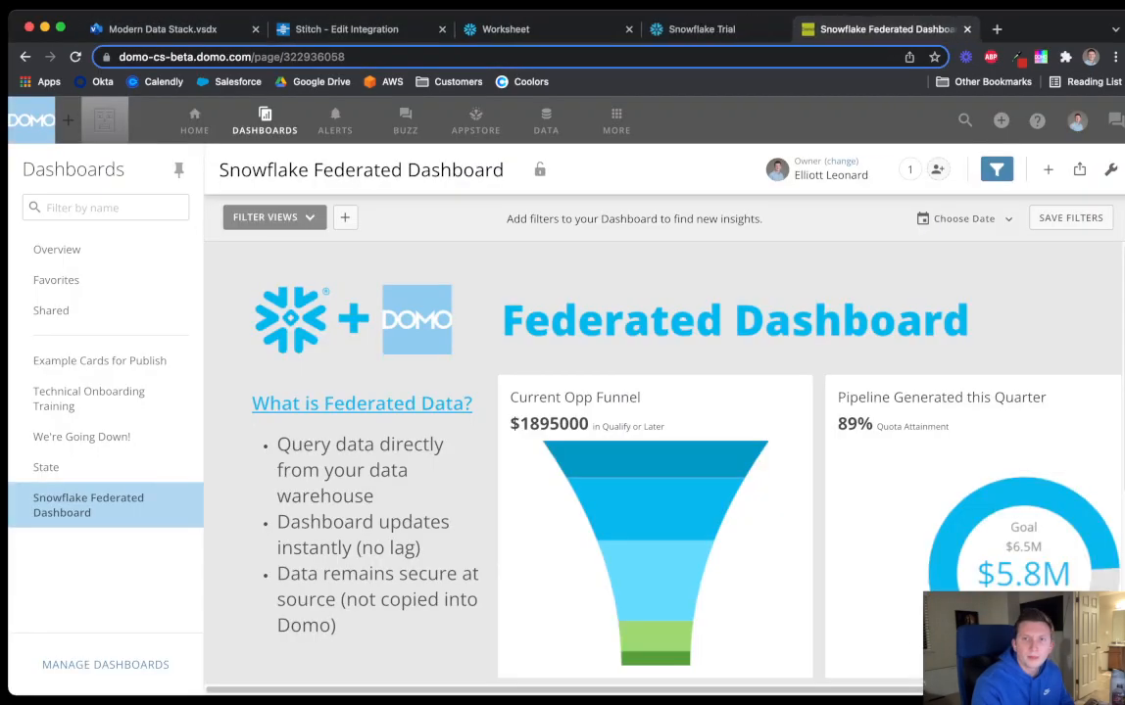
left_click(545, 123)
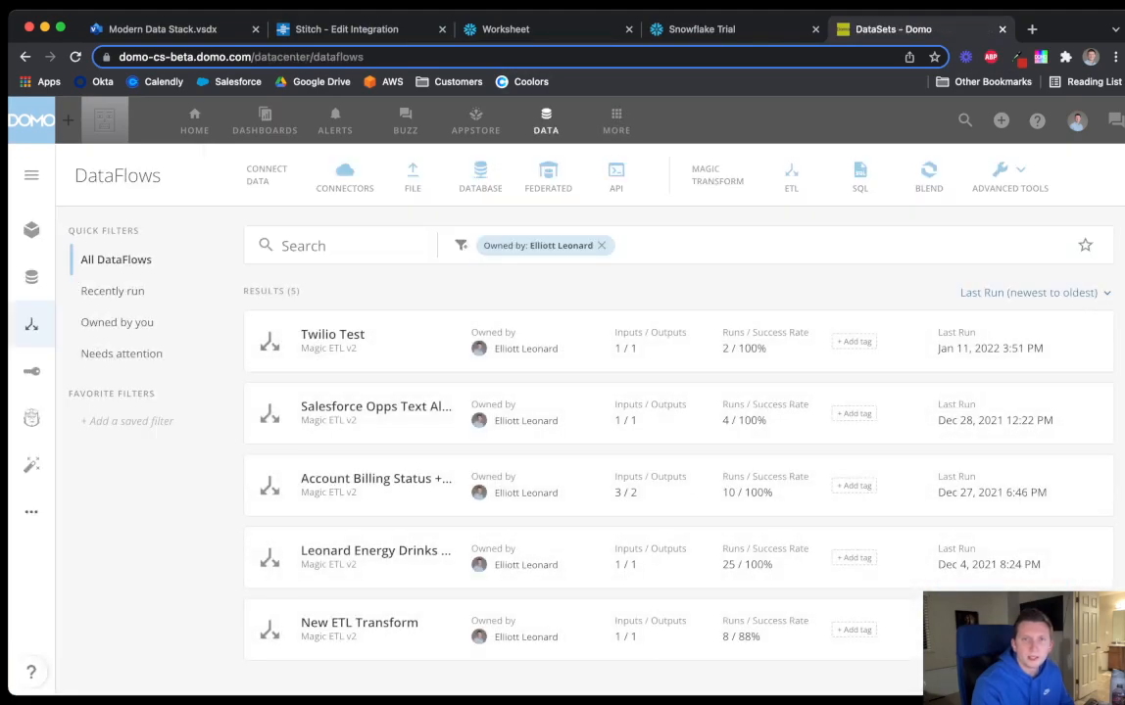
left_click(506, 28)
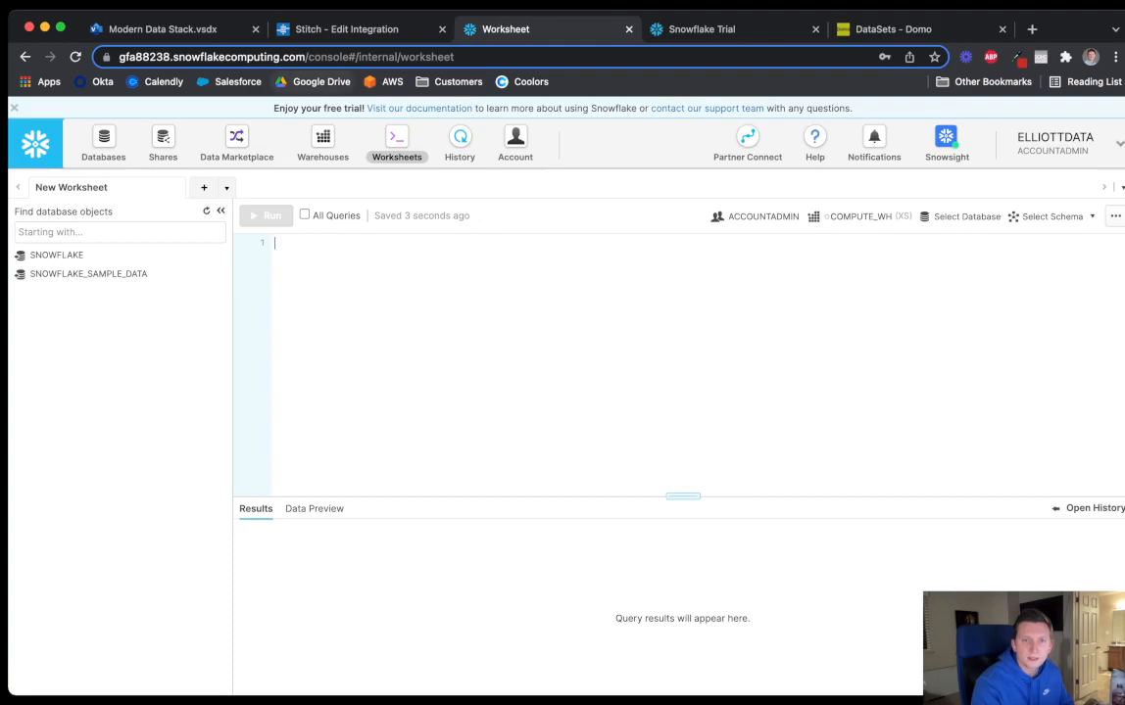
Check the progress of the Stitch connection test
left_click(347, 29)
scroll(559, 396, "down", 8)
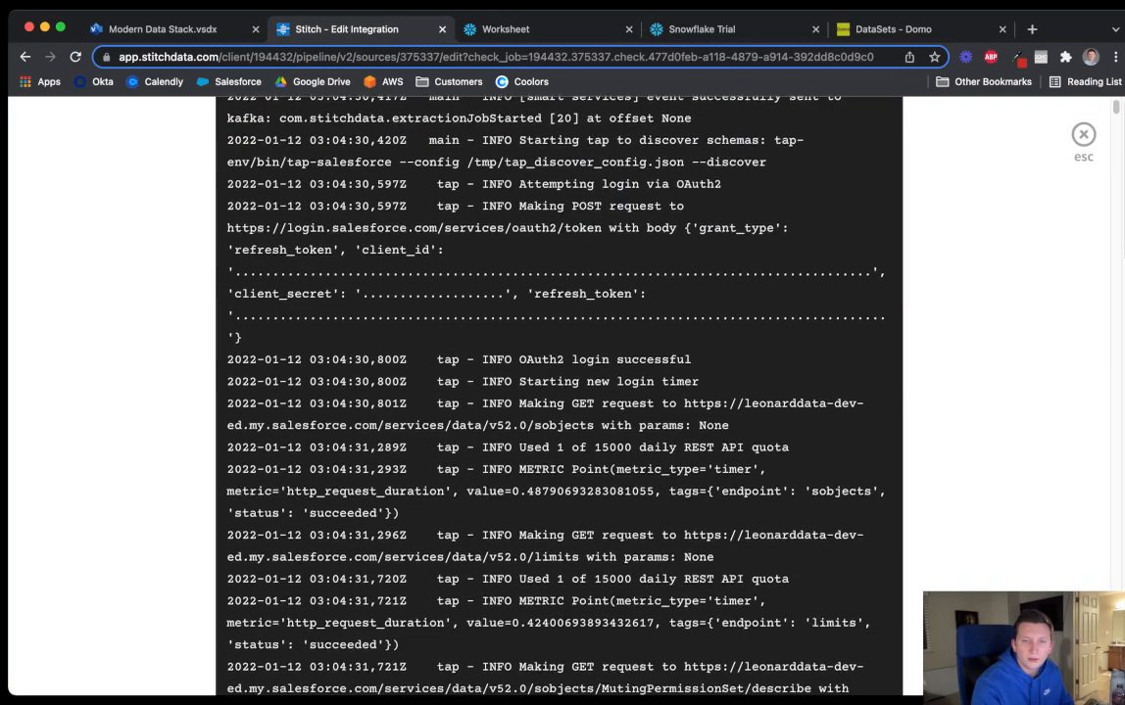
scroll(558, 396, "up", 8)
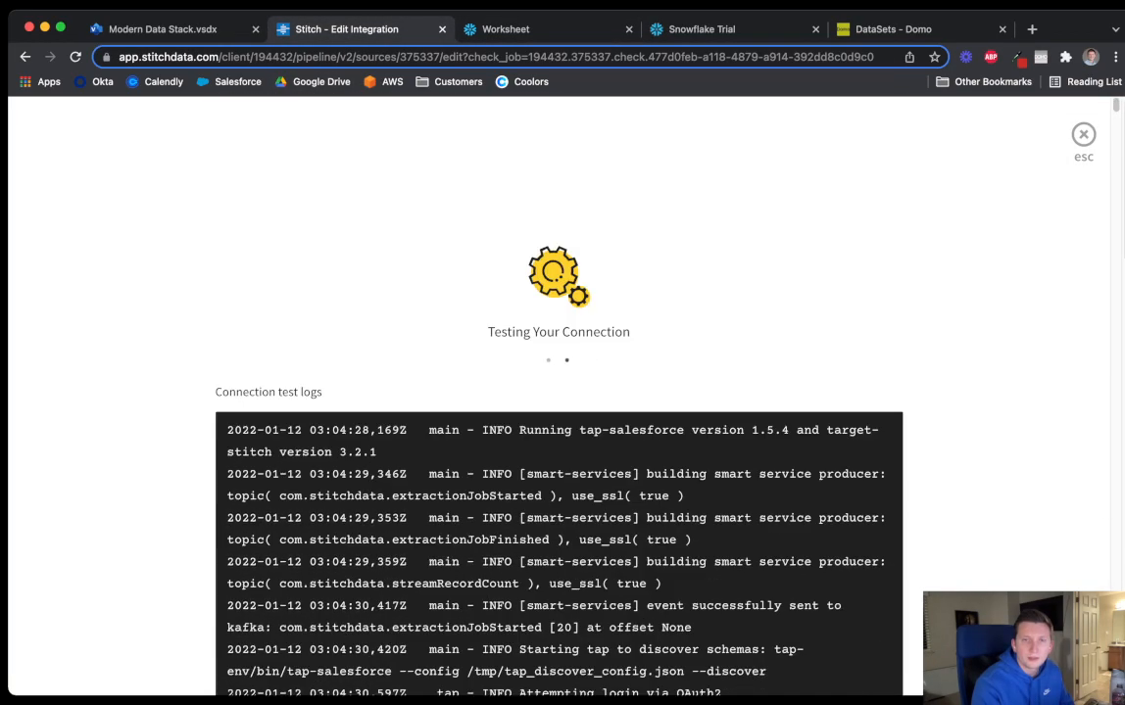
In Snowflake, expand SNOWFLAKE_SAMPLE_DATA's schemas, and expand then collapse SNOWFLAKE and ACCOUNT_USAGE
left_click(506, 30)
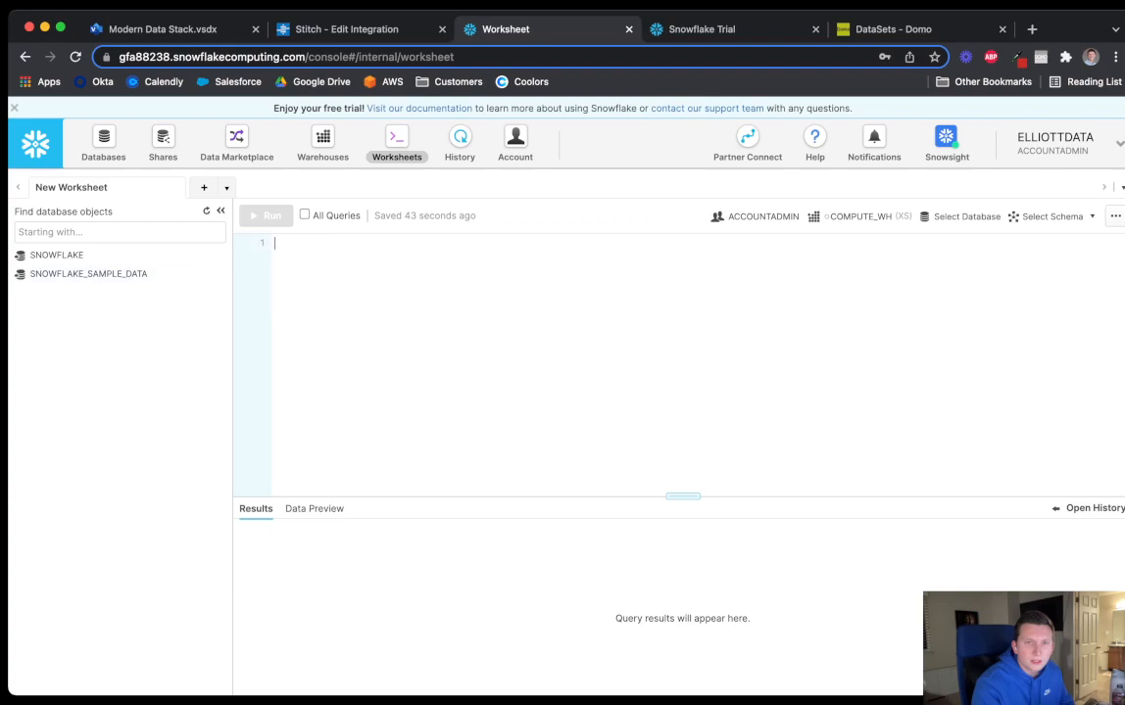
left_click(56, 255)
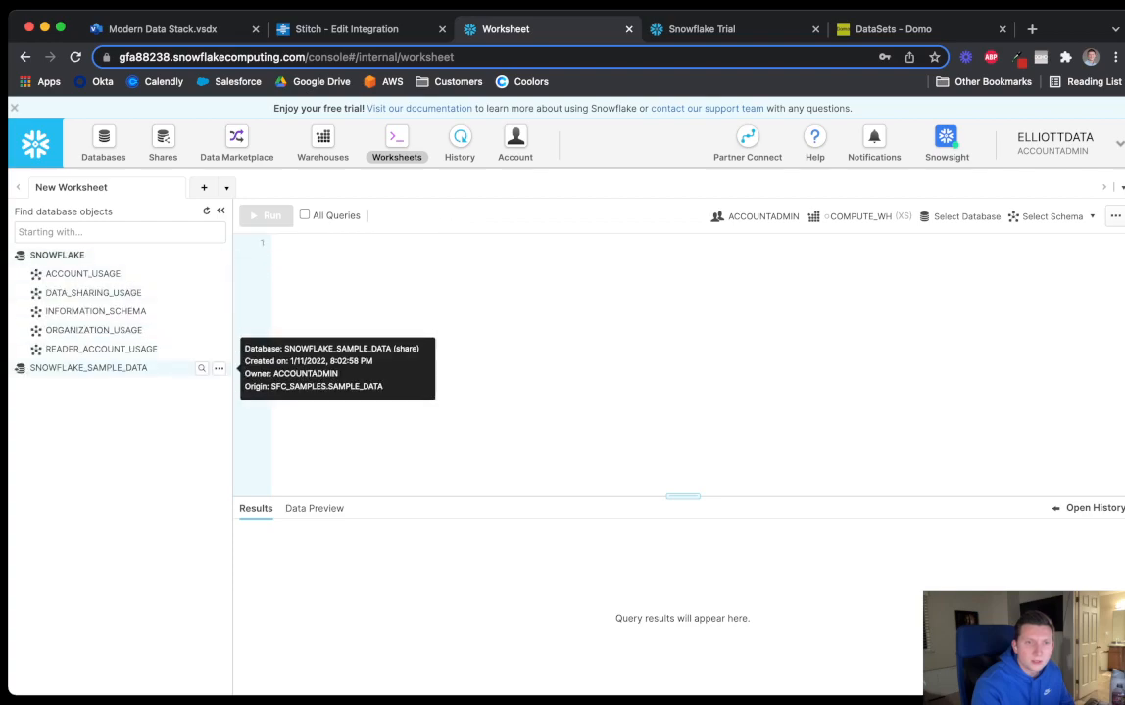
left_click(59, 368)
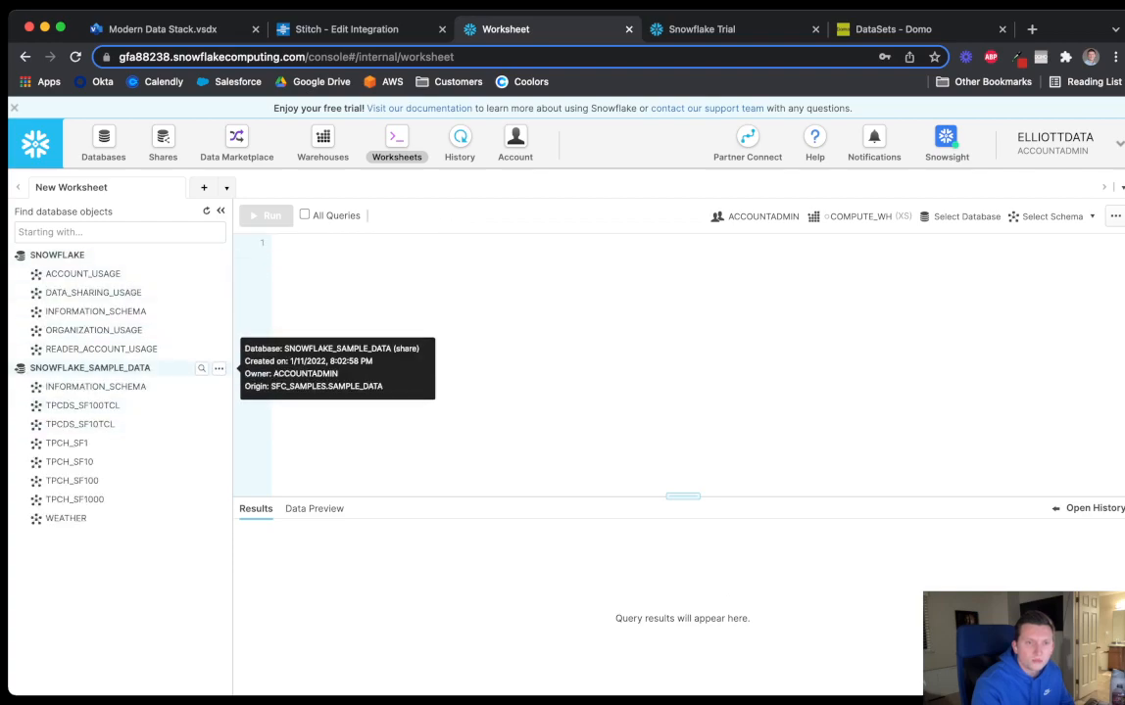
left_click(82, 273)
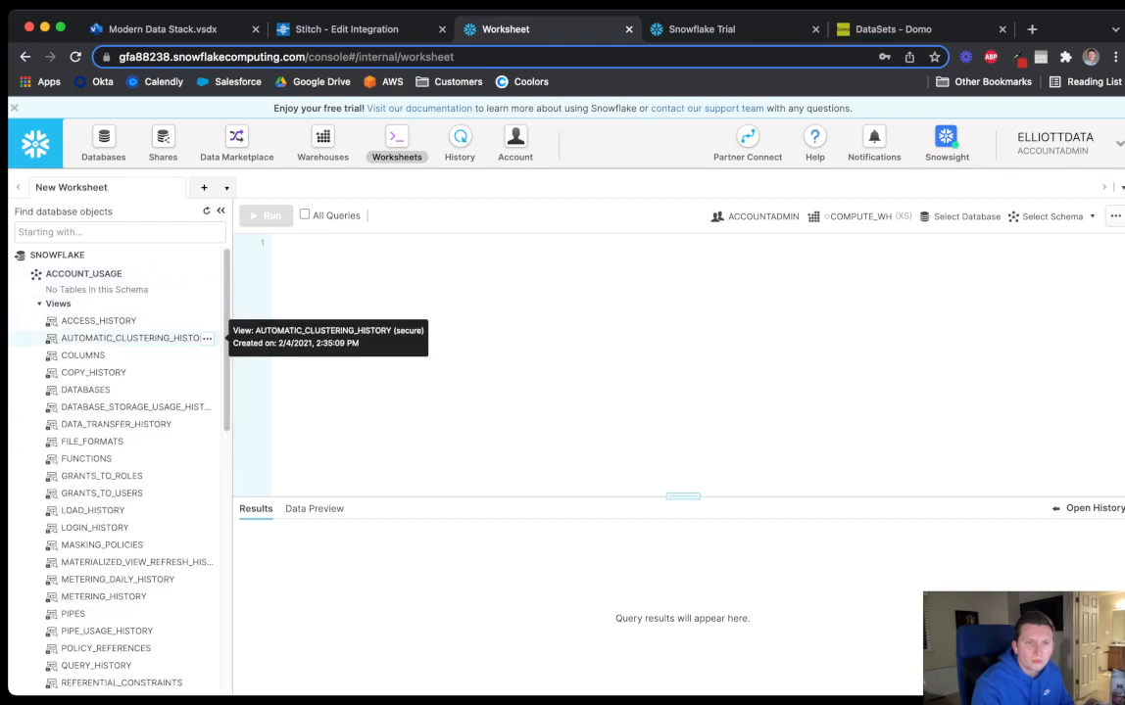
left_click(82, 273)
left_click(56, 255)
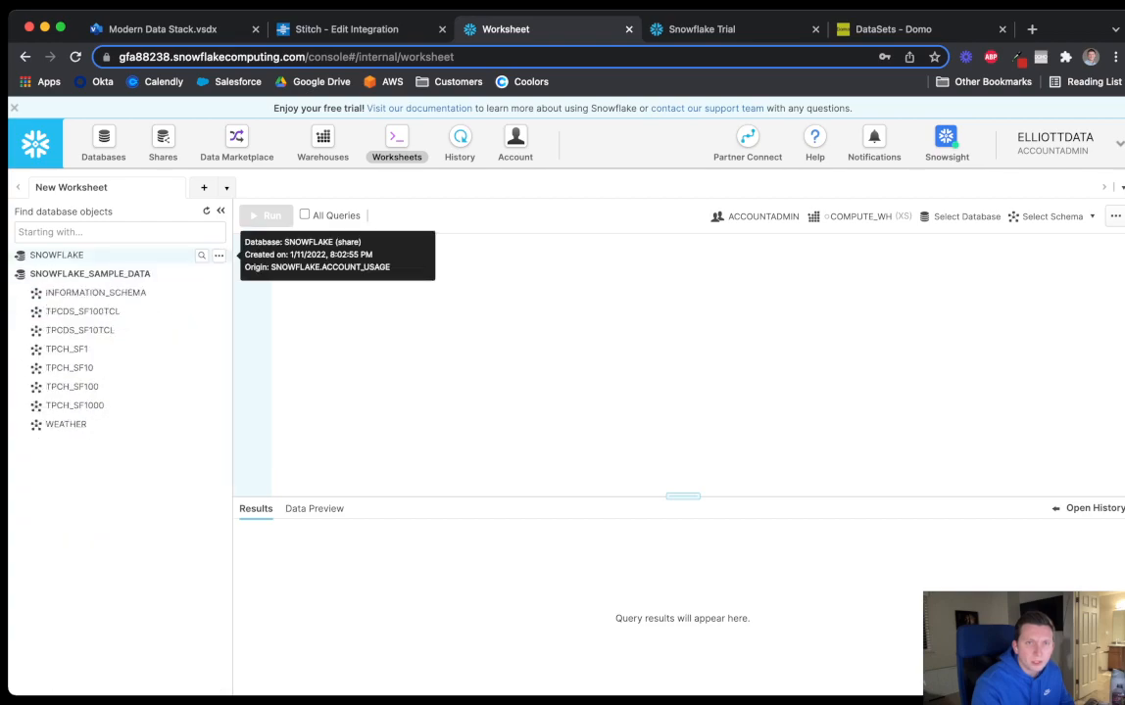
left_click(318, 30)
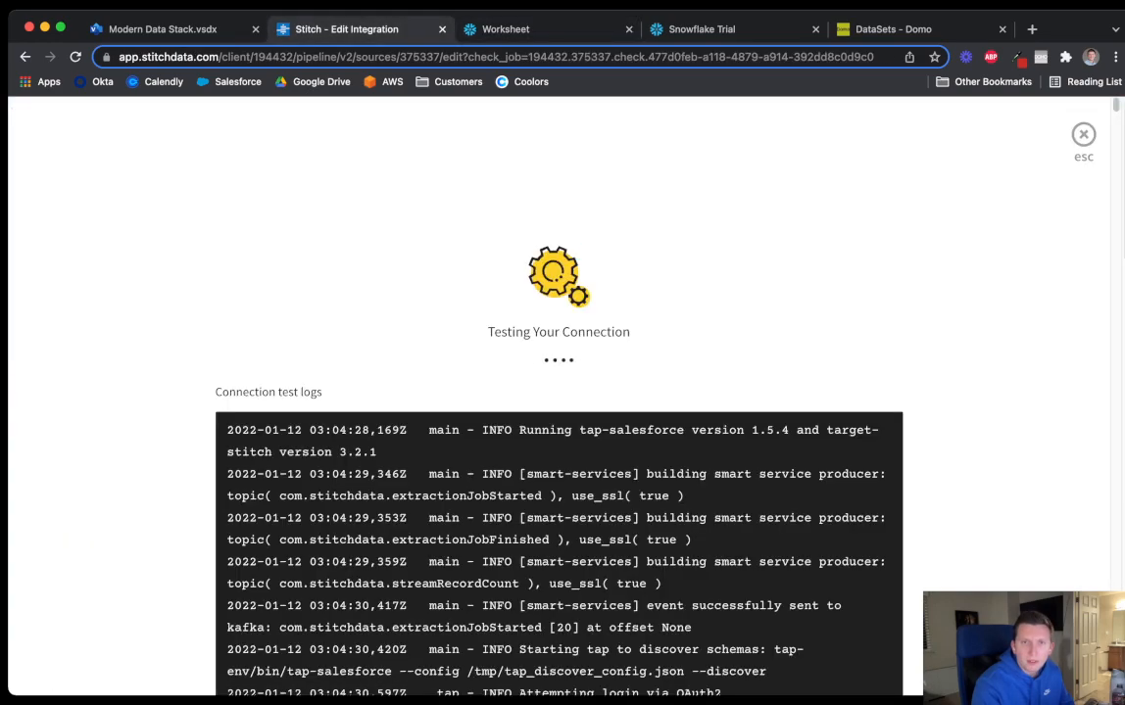
Go from Domo DataFlows to the Manage Dashboards list
left_click(505, 29)
left_click(886, 30)
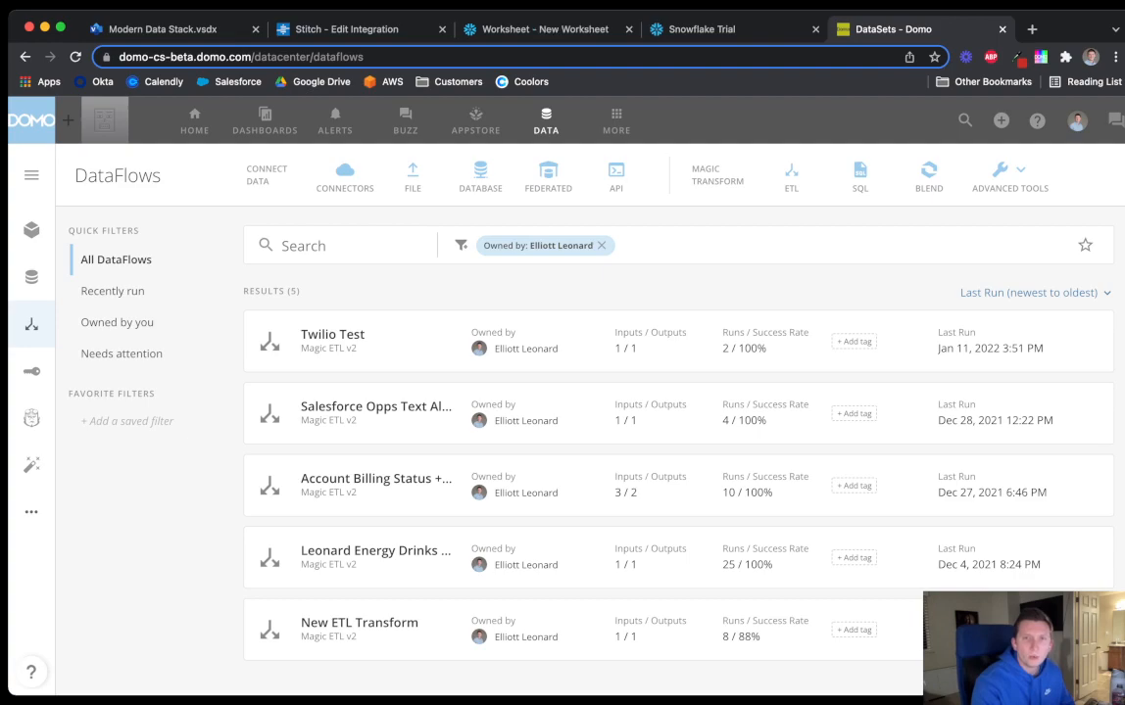
left_click(265, 122)
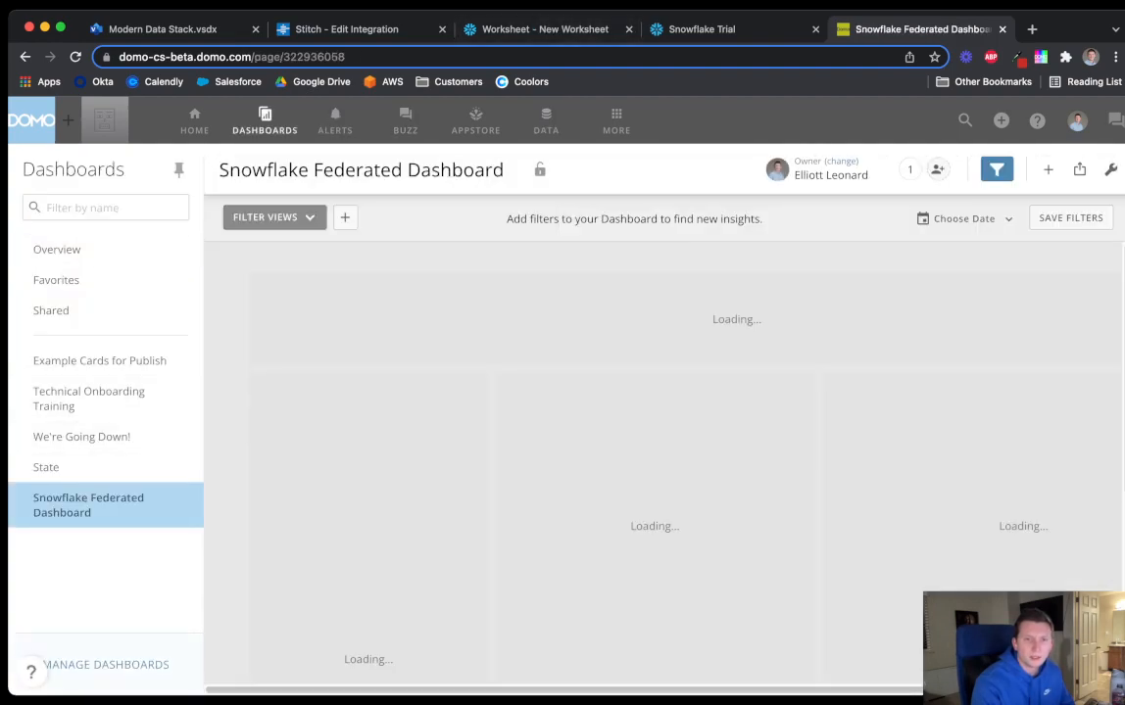
left_click(106, 665)
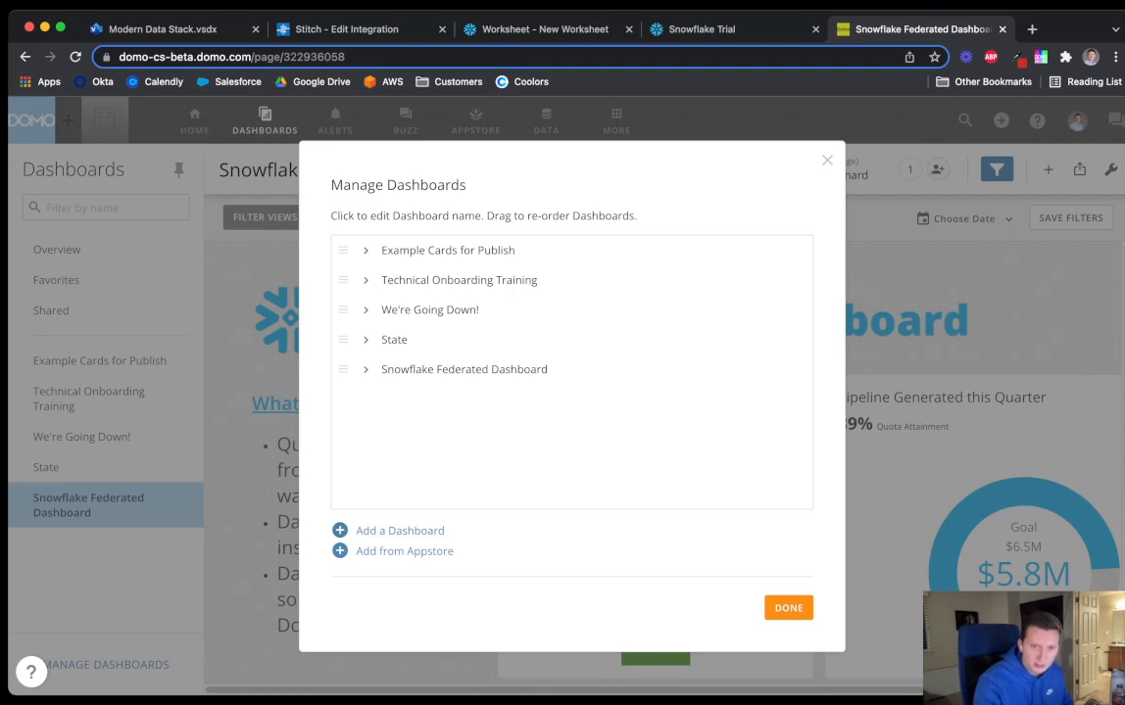
Add and save a new dashboard named 'Federated Sales Dashboard'
left_click(399, 530)
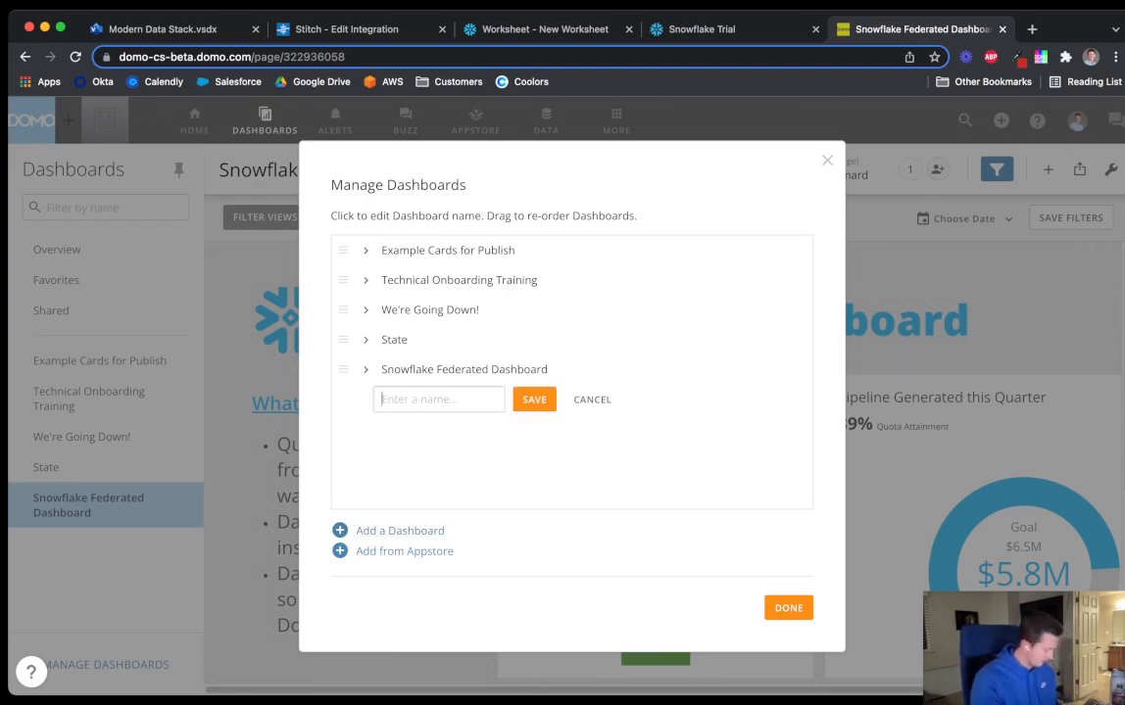
type("S")
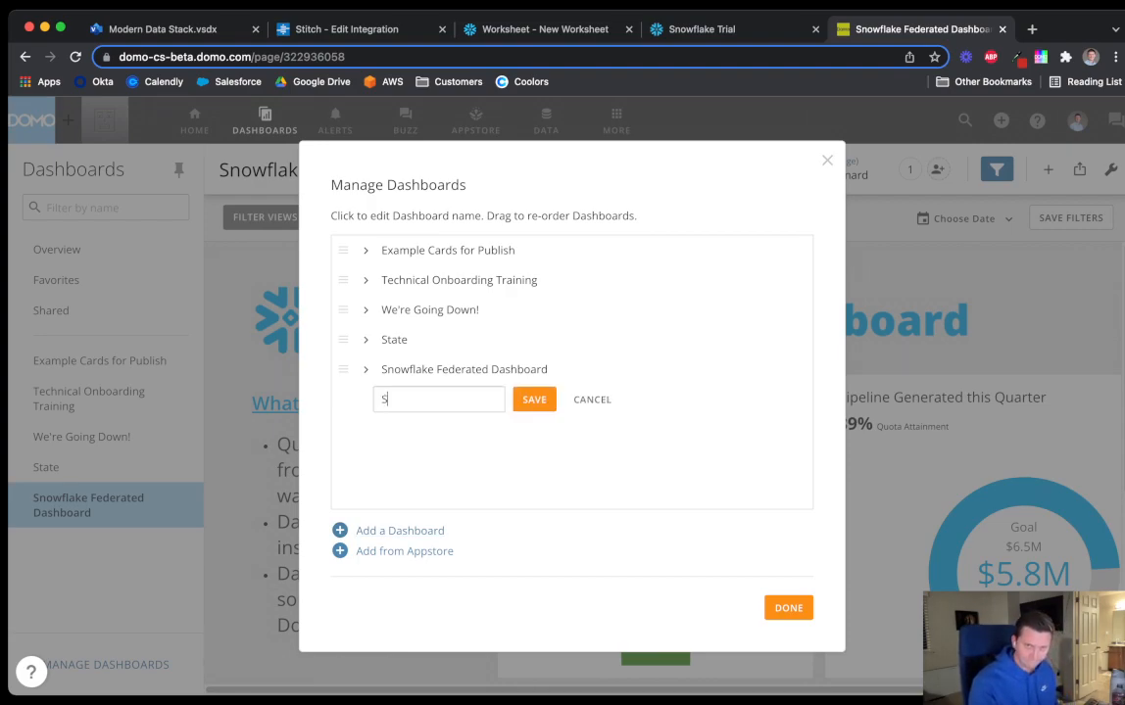
type("n")
key("BackSpace")
key("BackSpace")
type("Federated")
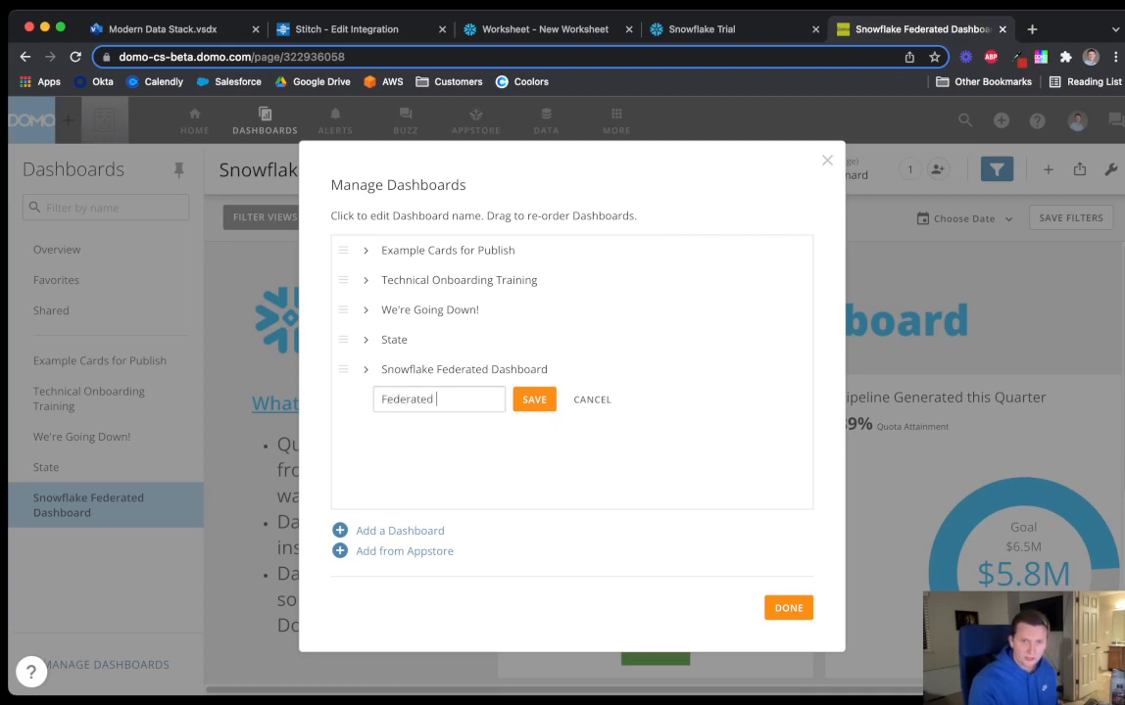
type(" Sales Das")
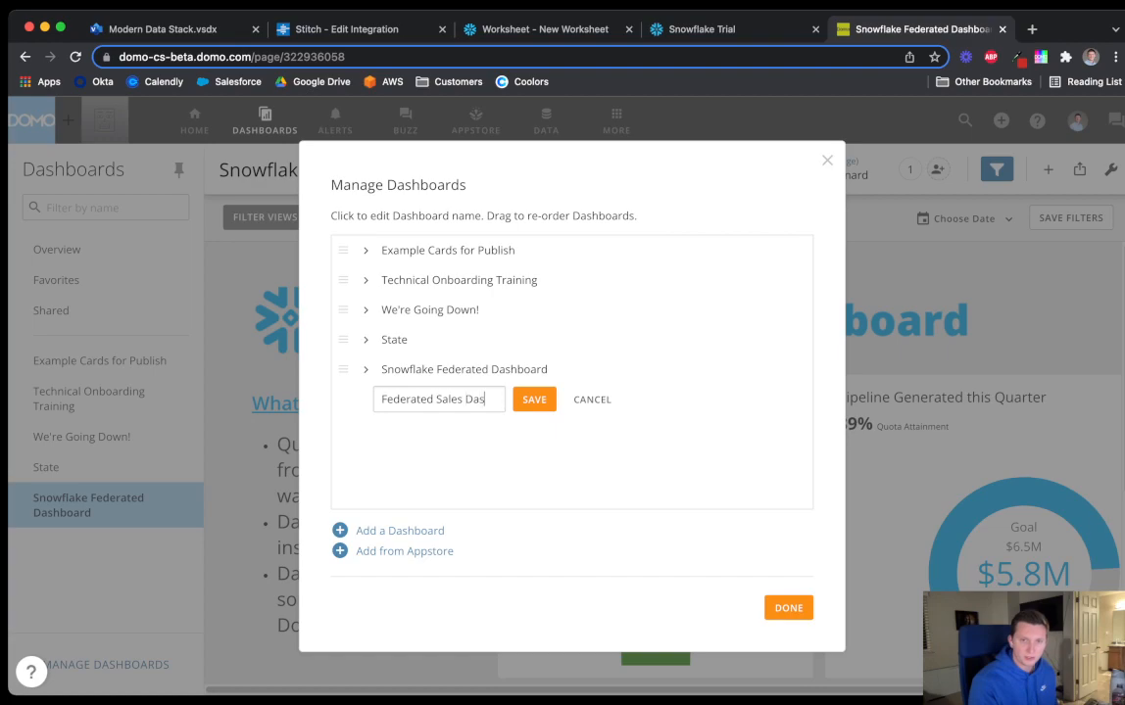
type("hboard")
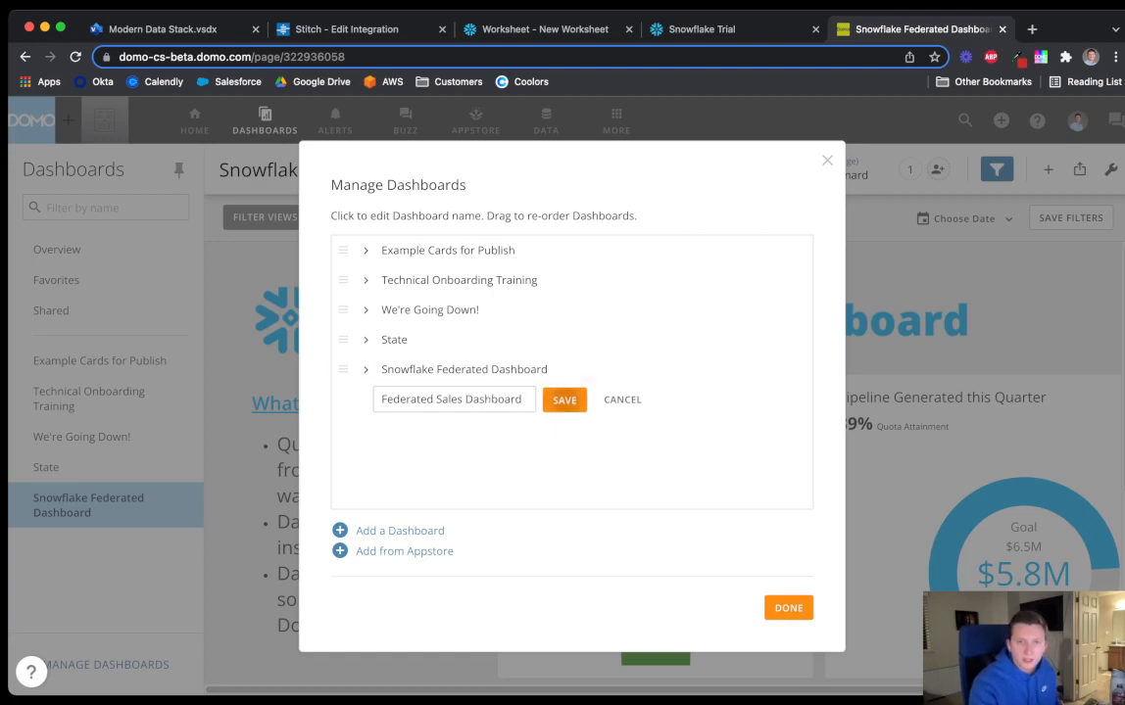
left_click(564, 400)
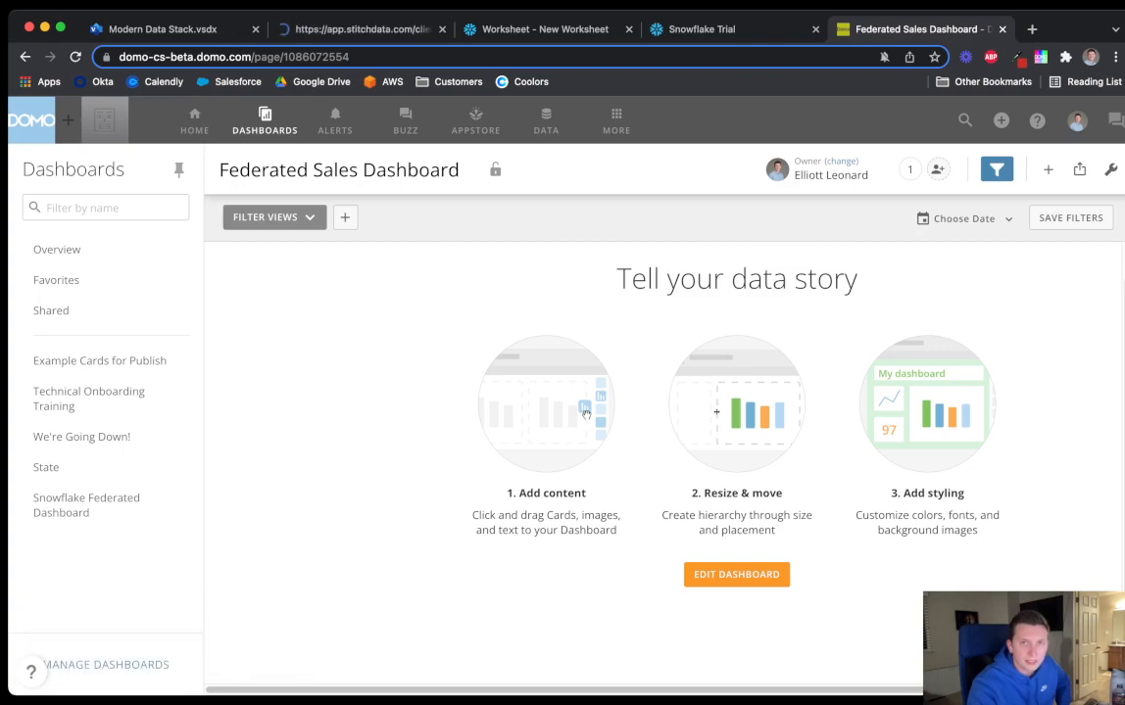
Select the Salesforce Account table for syncing in Stitch
left_click(353, 29)
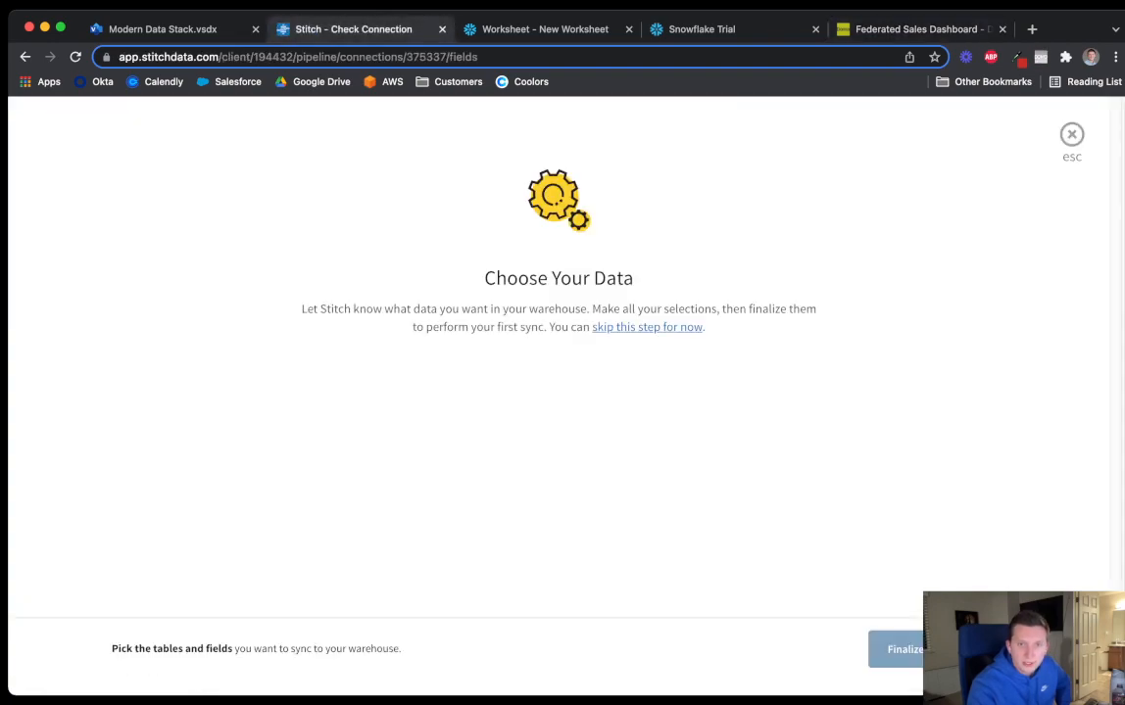
scroll(558, 392, "down", 2)
scroll(558, 392, "up", 2)
scroll(558, 392, "down", 1)
scroll(558, 392, "down", 2)
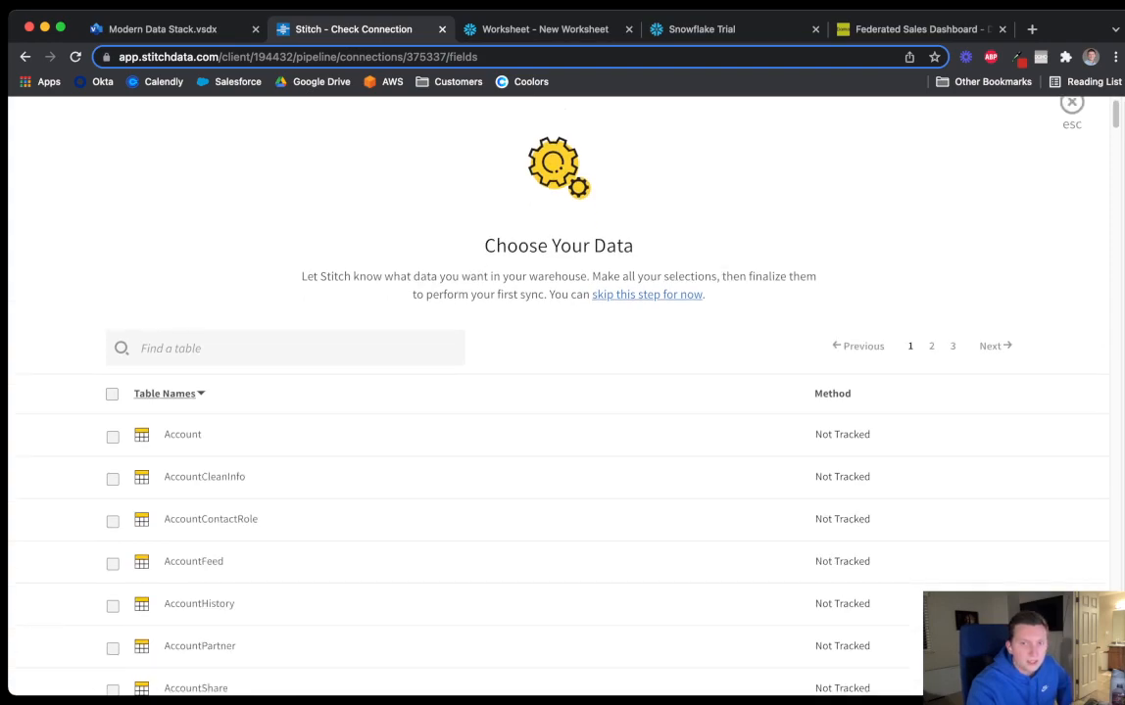
scroll(558, 392, "down", 1)
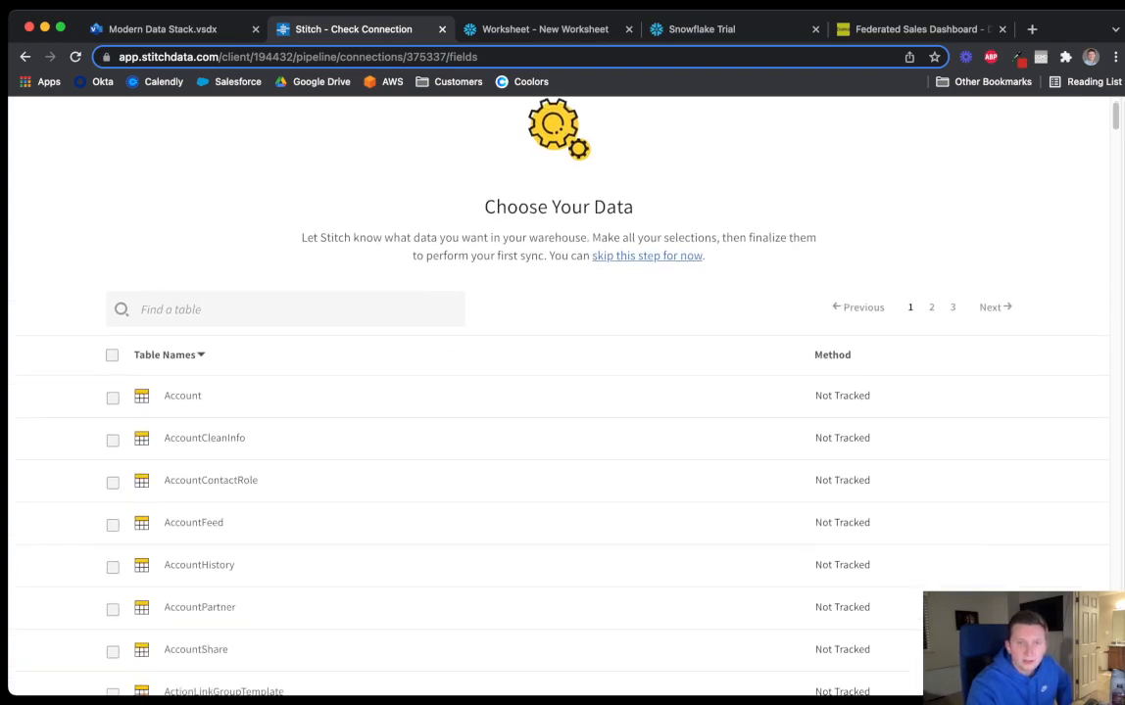
left_click(112, 378)
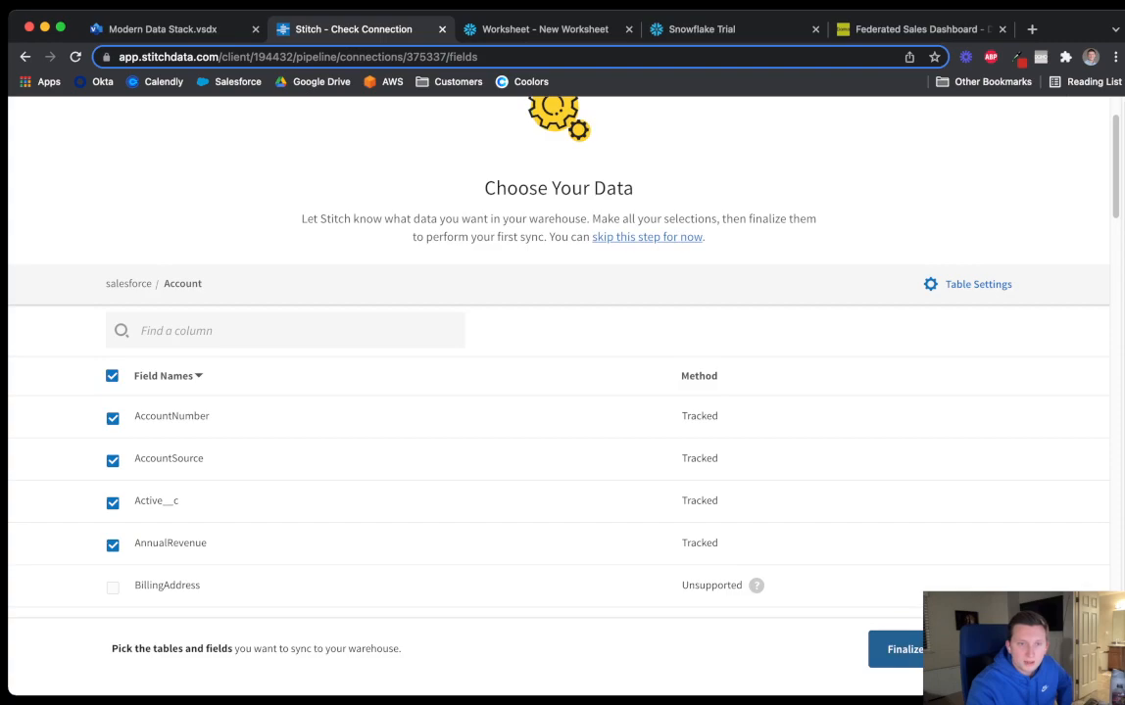
Track all fields of the Account table
scroll(558, 392, "down", 4)
scroll(559, 392, "up", 5)
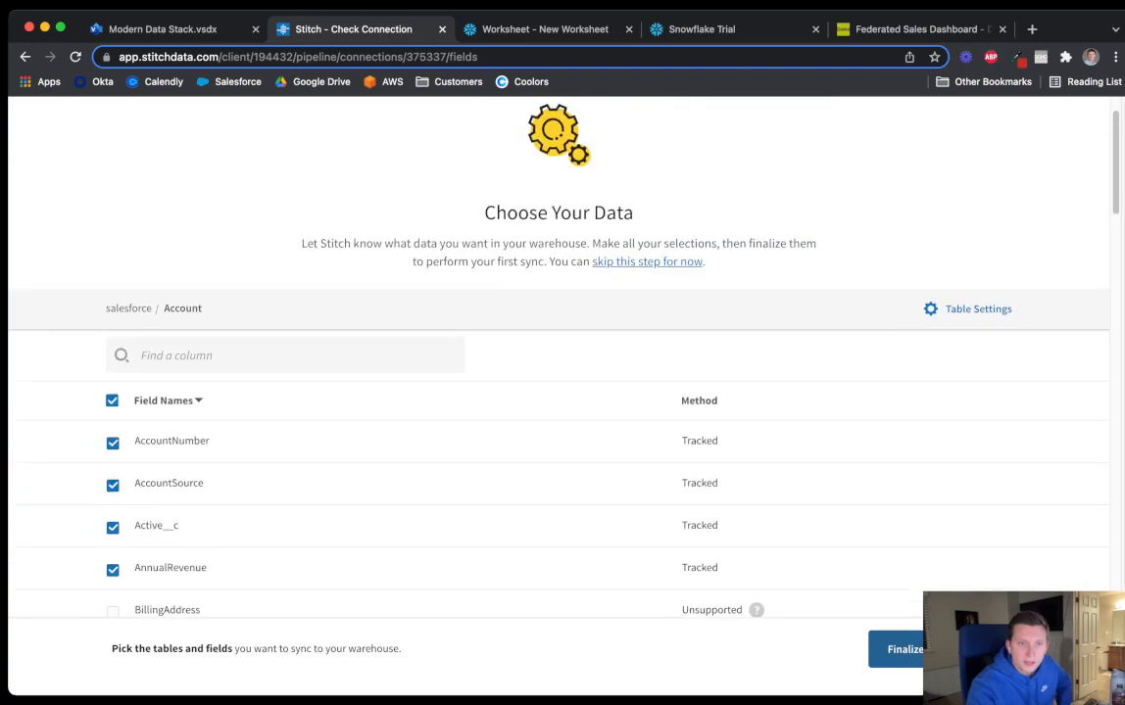
left_click(111, 401)
left_click(112, 401)
left_click(112, 401)
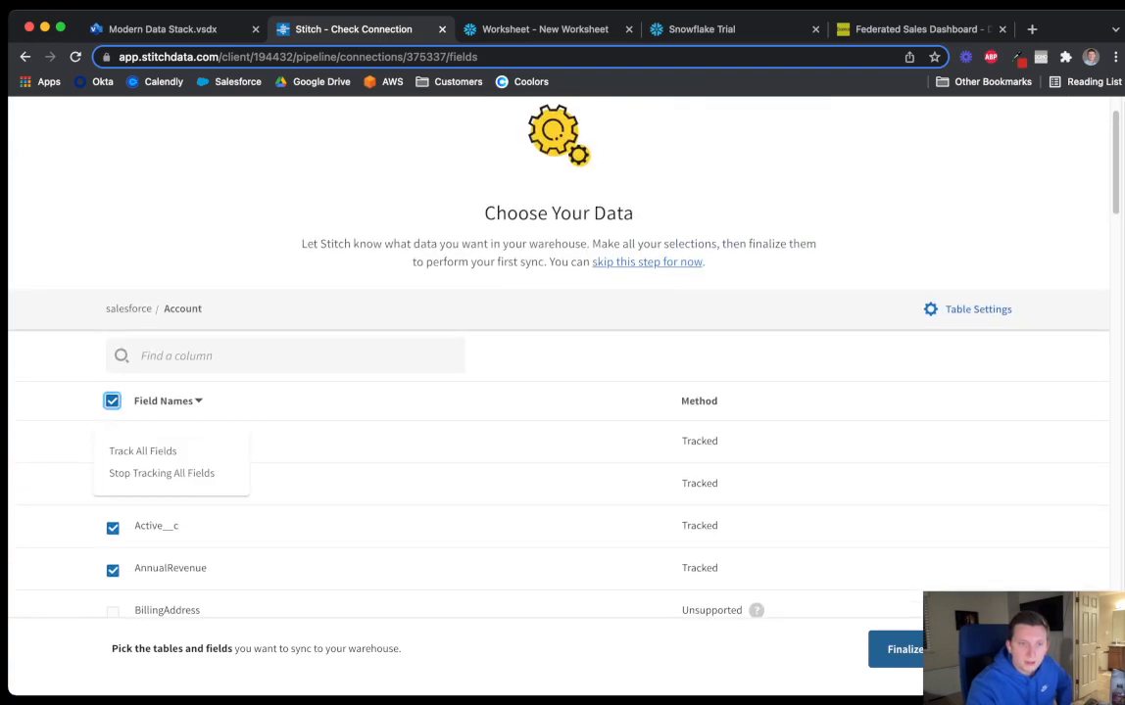
left_click(143, 451)
scroll(558, 392, "down", 3)
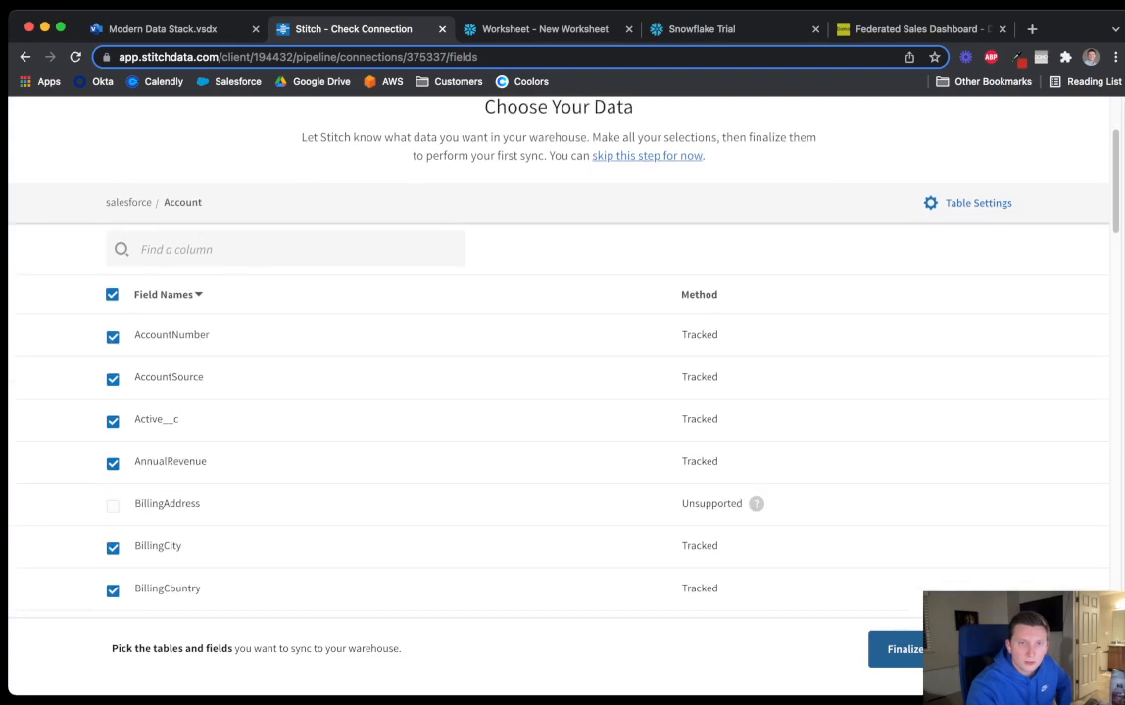
scroll(559, 392, "down", 12)
scroll(559, 392, "up", 12)
scroll(558, 392, "up", 4)
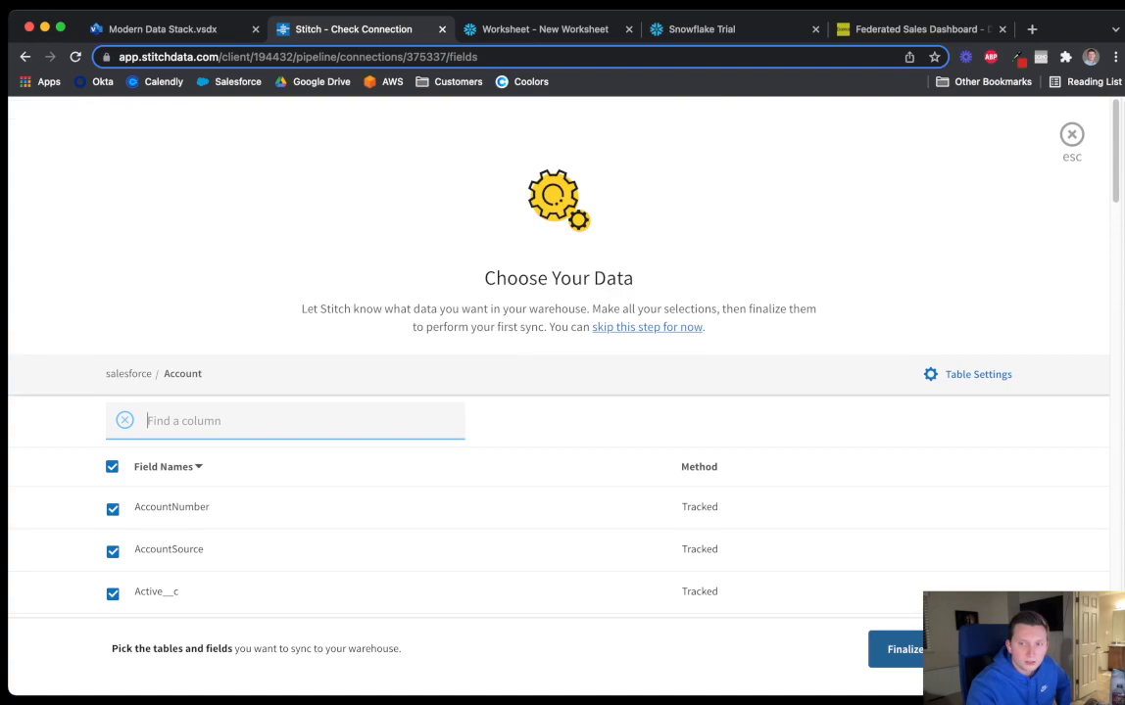
scroll(558, 392, "down", 15)
scroll(558, 392, "up", 15)
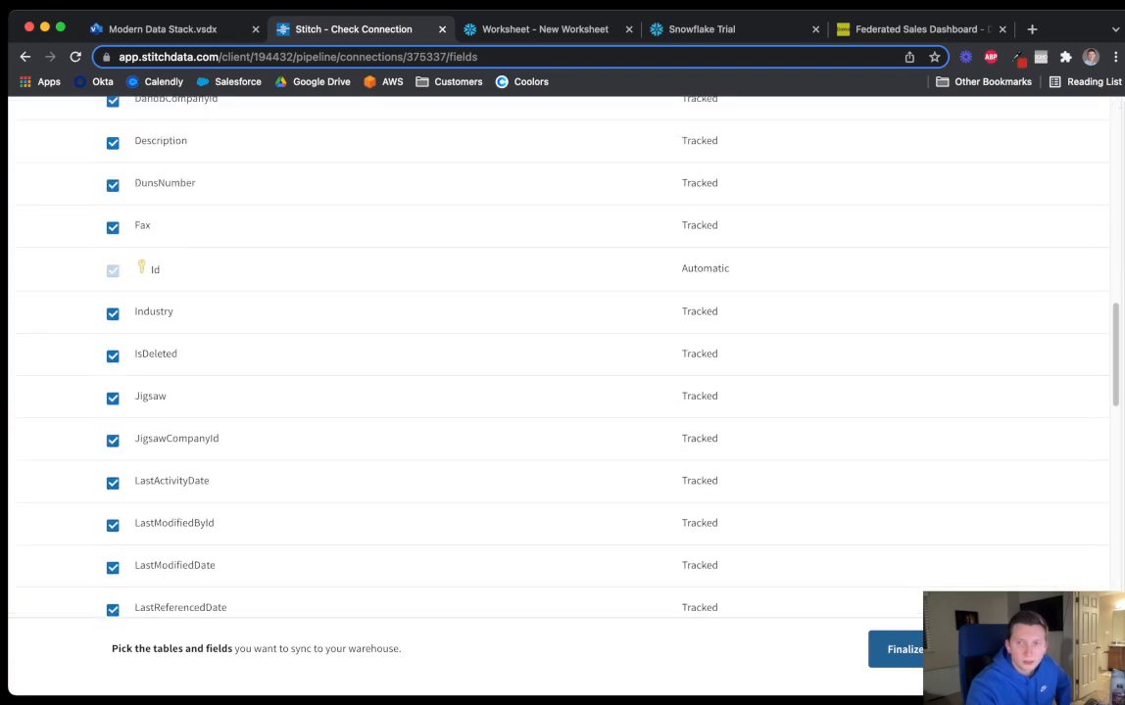
Search the tables for 'oppo' and select the Opportunity table
left_click(129, 374)
left_click(196, 378)
type("oppo")
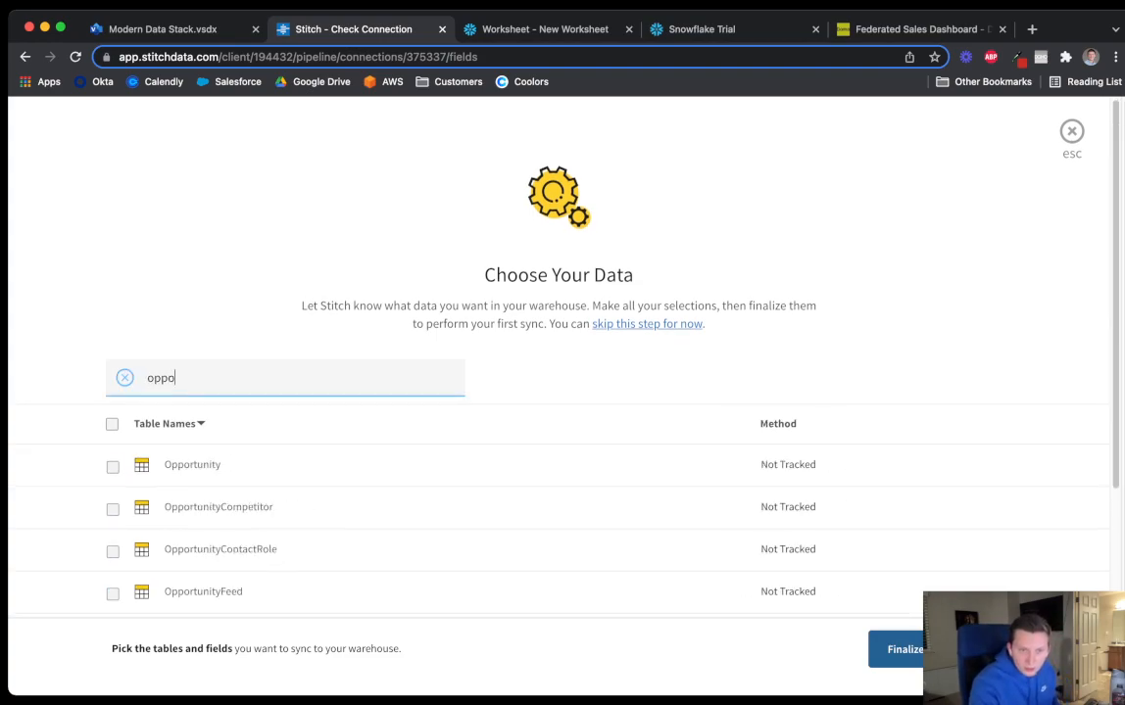
left_click(113, 468)
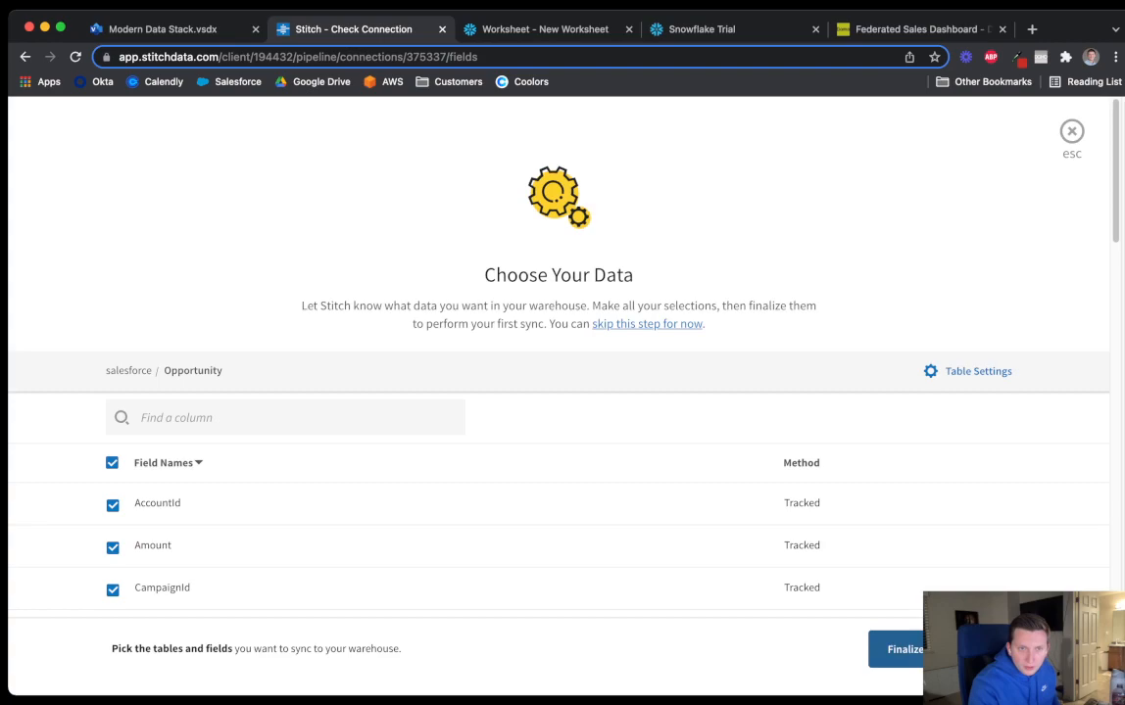
Search for 'lead', select the Lead table and track all its fields
left_click(128, 371)
left_click(191, 378)
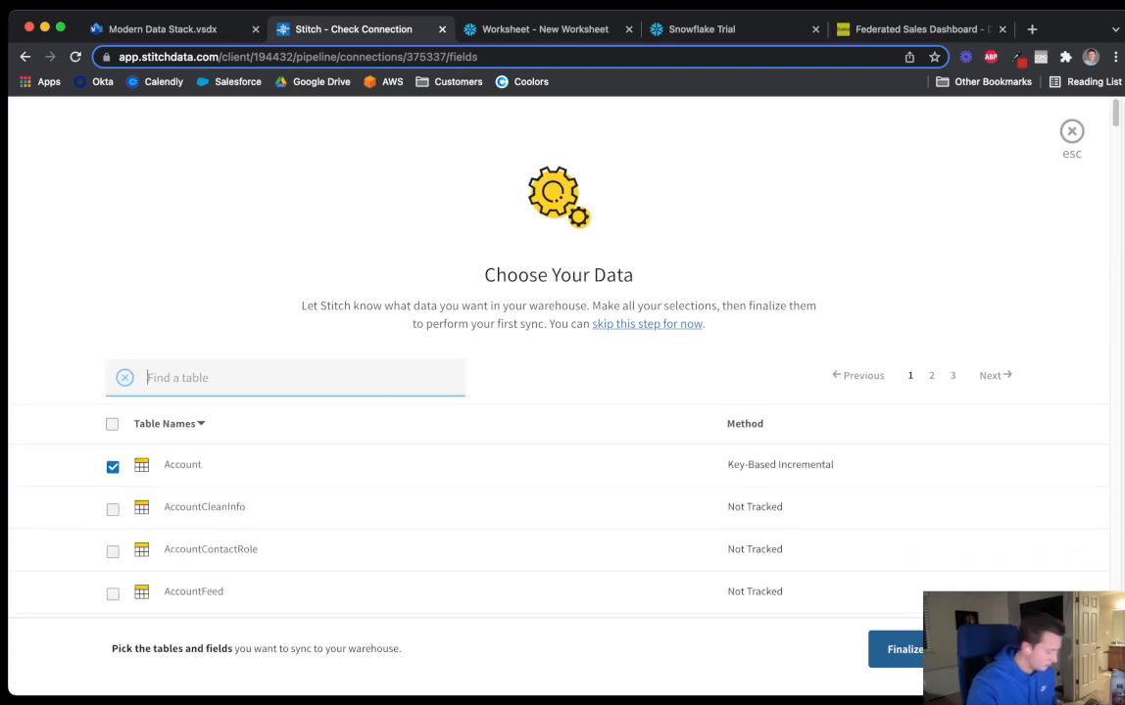
type("lead")
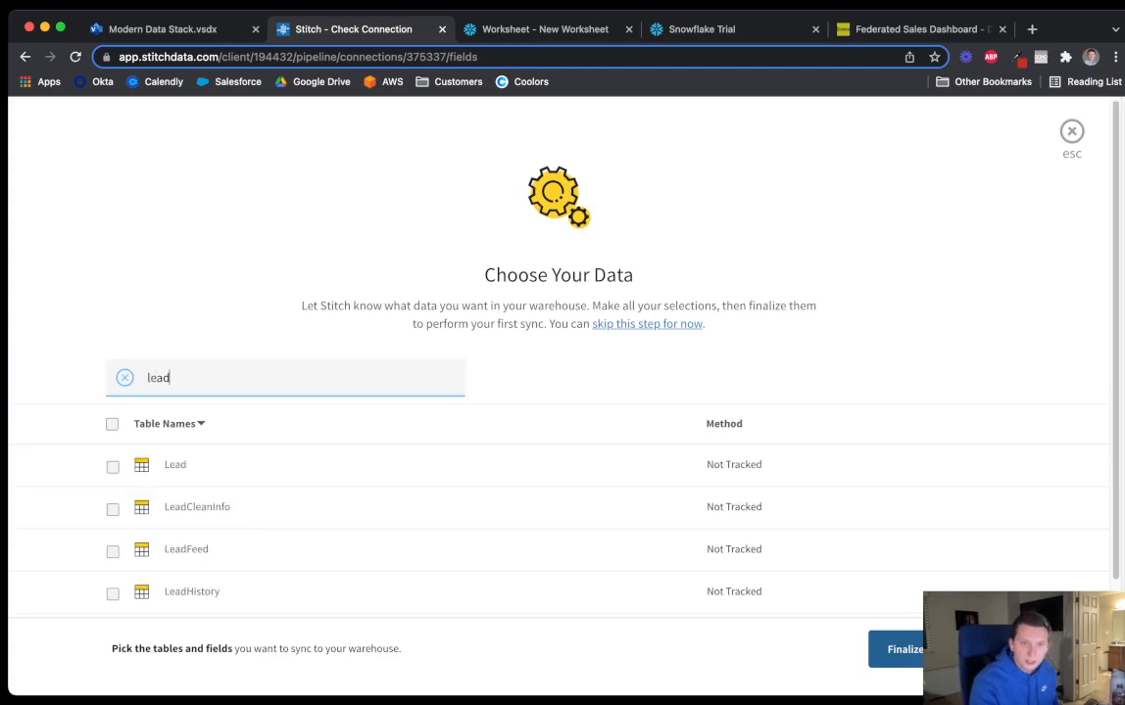
left_click(113, 468)
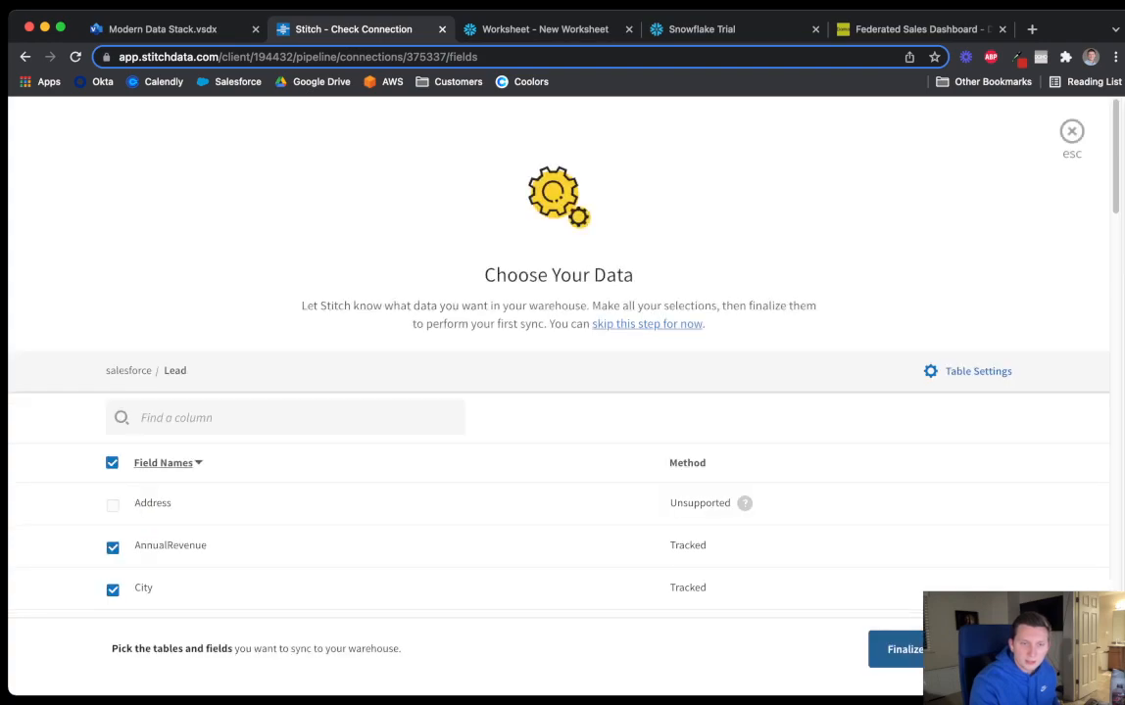
scroll(558, 441, "down", 3)
scroll(559, 441, "up", 3)
left_click(111, 466)
left_click(143, 515)
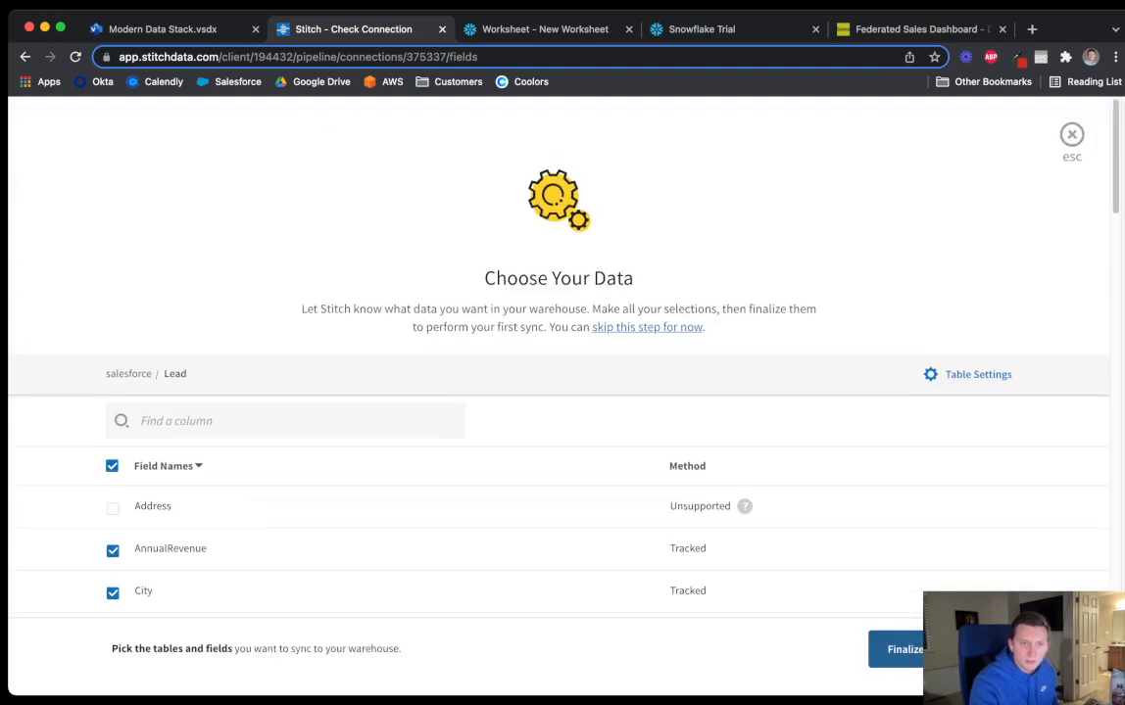
Search the Salesforce tables for 'contact' and browse the full table list
left_click(129, 374)
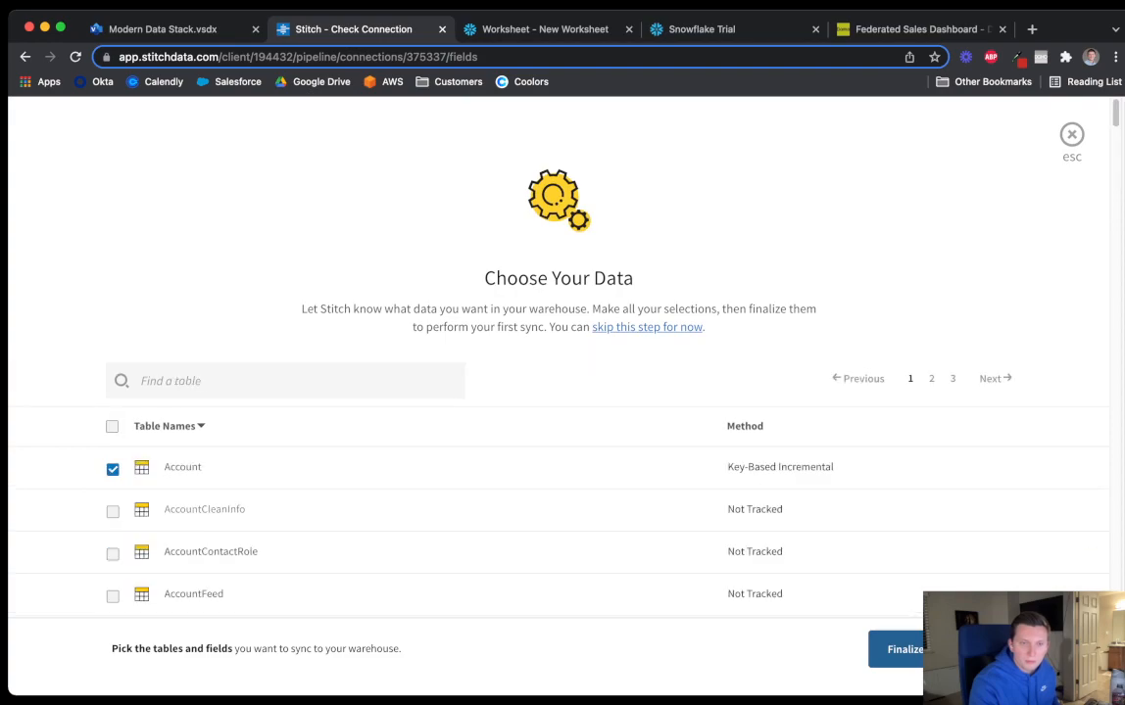
scroll(558, 441, "down", 5)
scroll(559, 441, "up", 5)
left_click(284, 381)
type("contact")
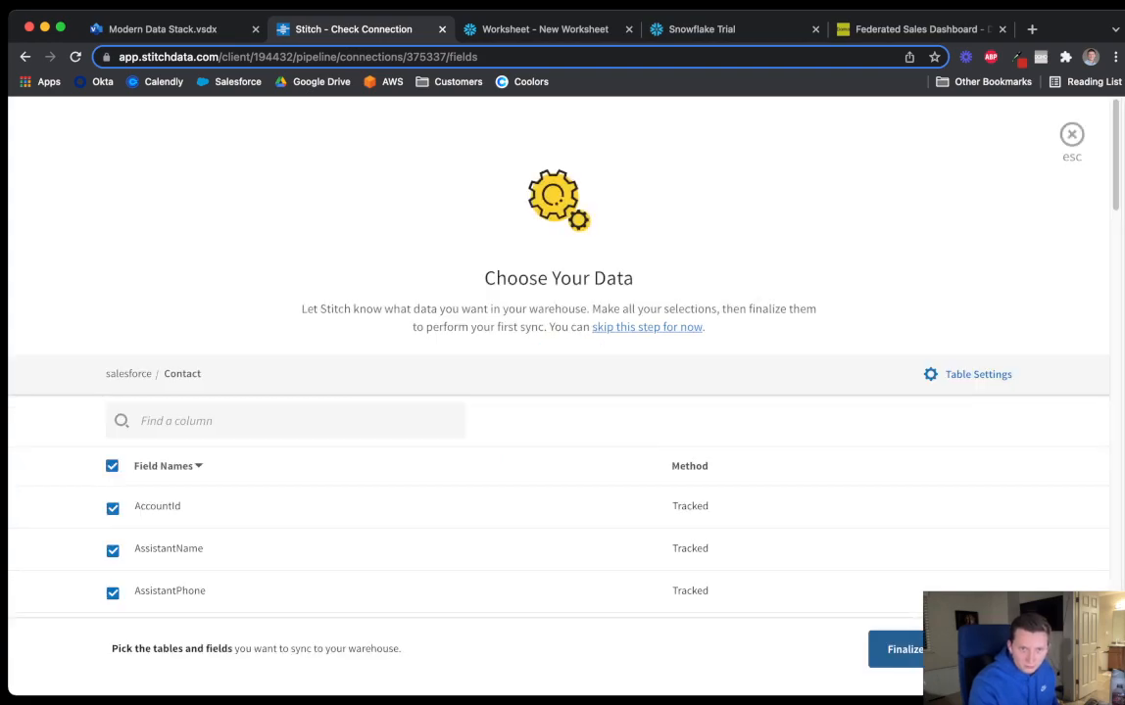
scroll(558, 441, "down", 5)
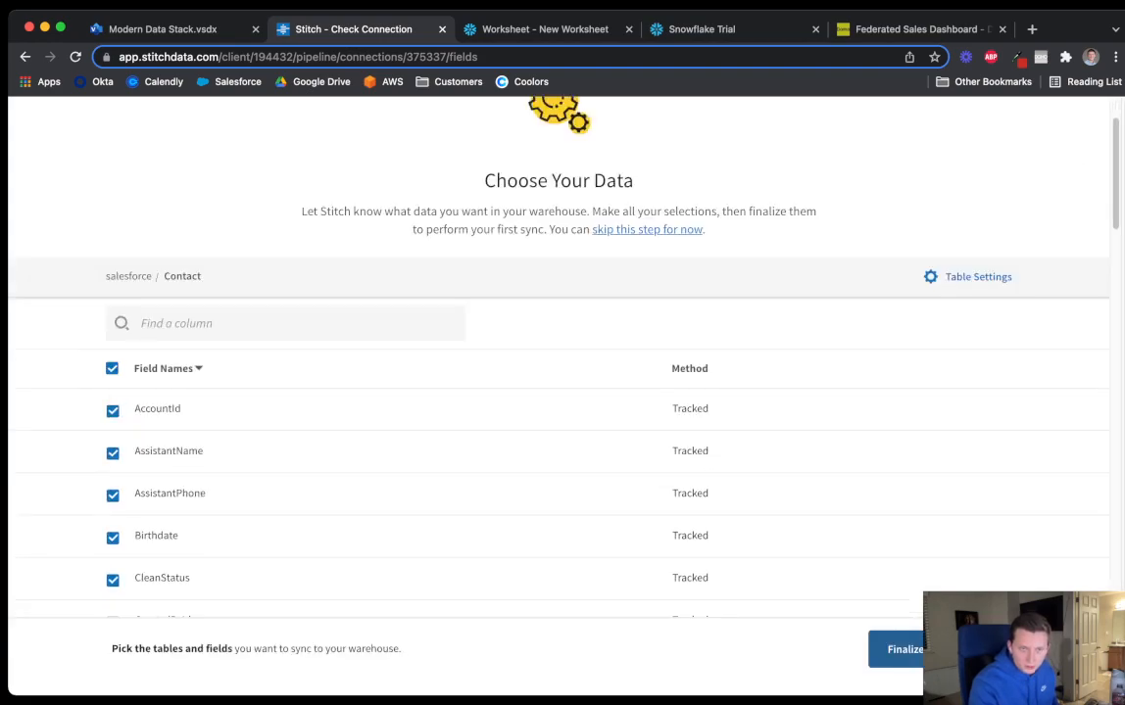
scroll(558, 441, "up", 5)
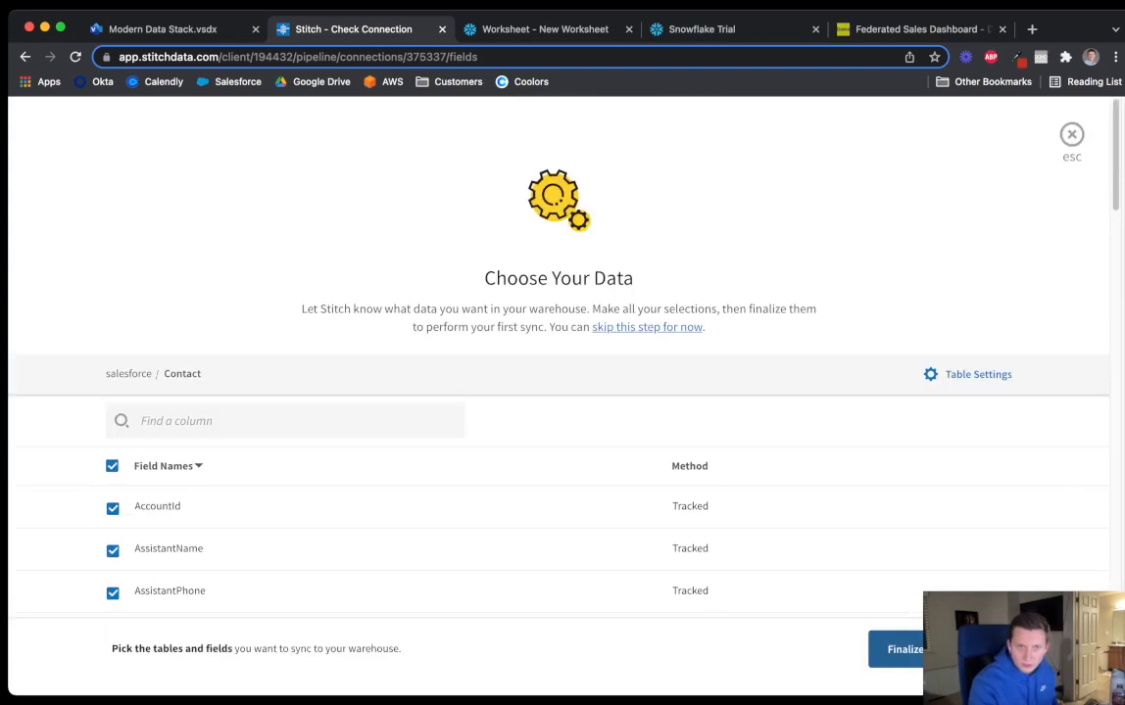
left_click(128, 373)
scroll(128, 373, "down", 15)
scroll(559, 363, "down", 20)
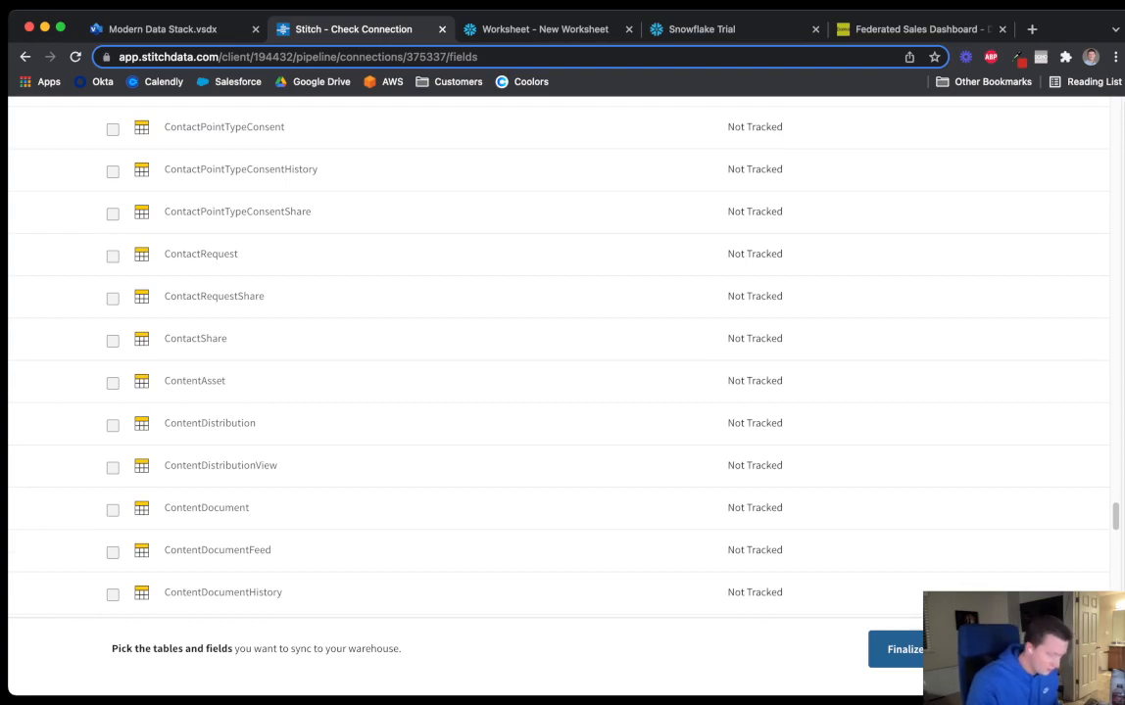
Locate the Contact table with find-in-page 'con', then finalize the selections for the first full sync
key("super+f")
type("co")
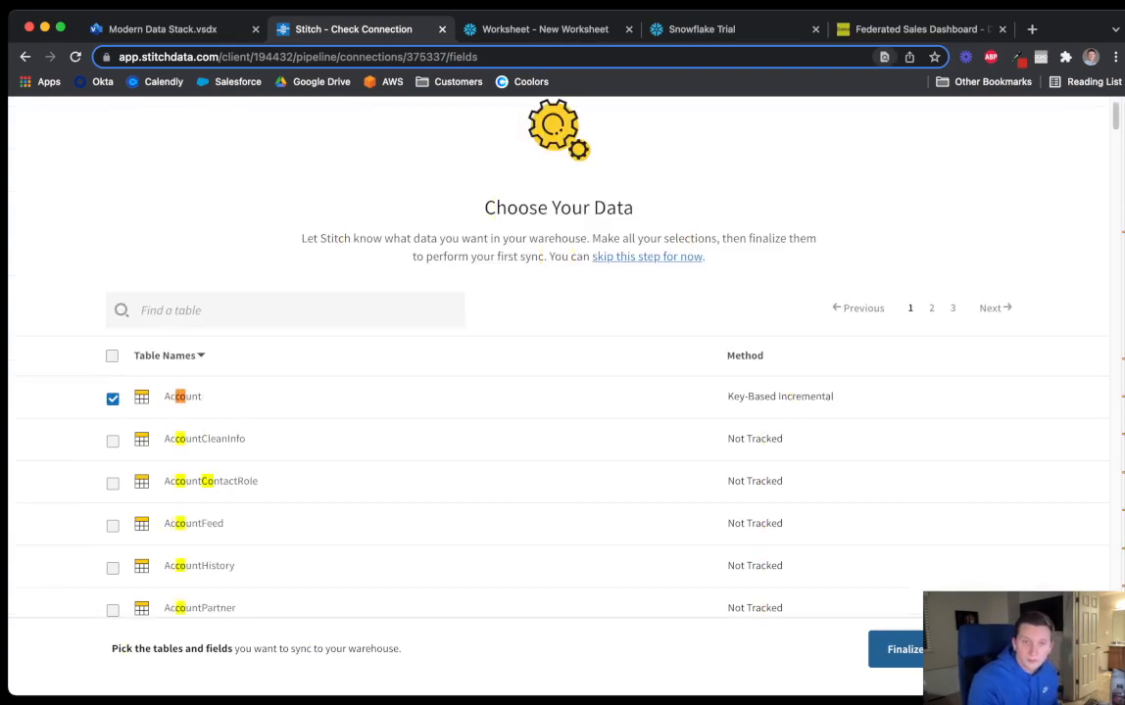
type("n")
key("Return")
key("Return")
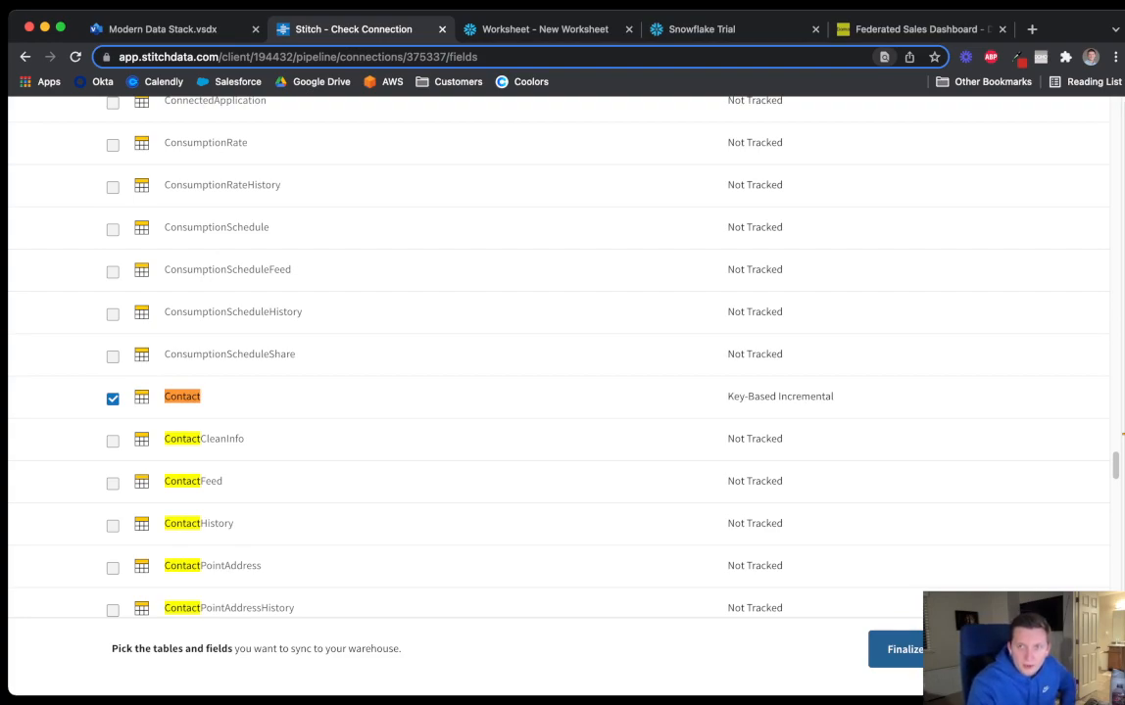
key("Escape")
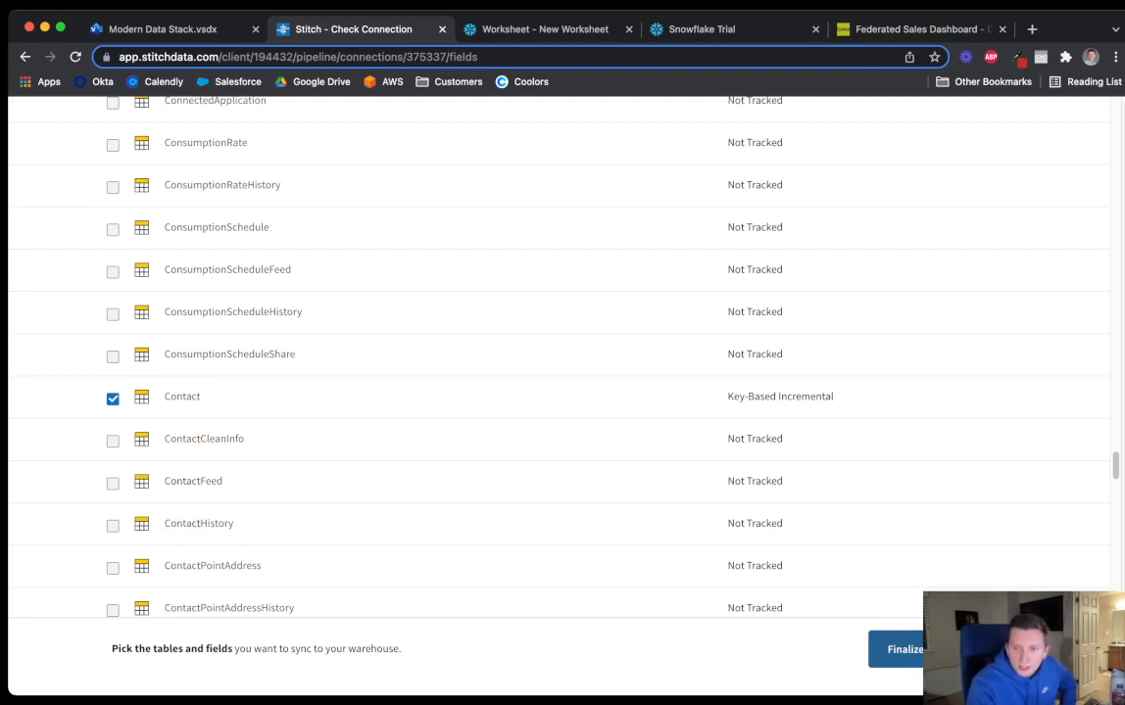
left_click(939, 649)
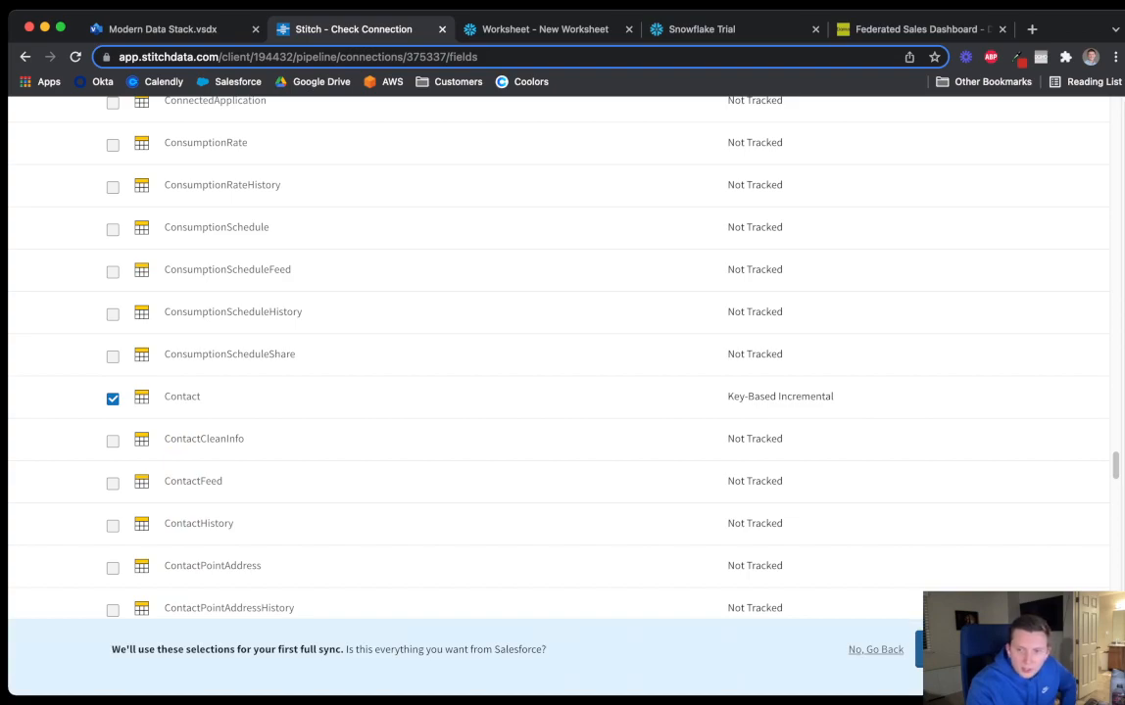
left_click(960, 650)
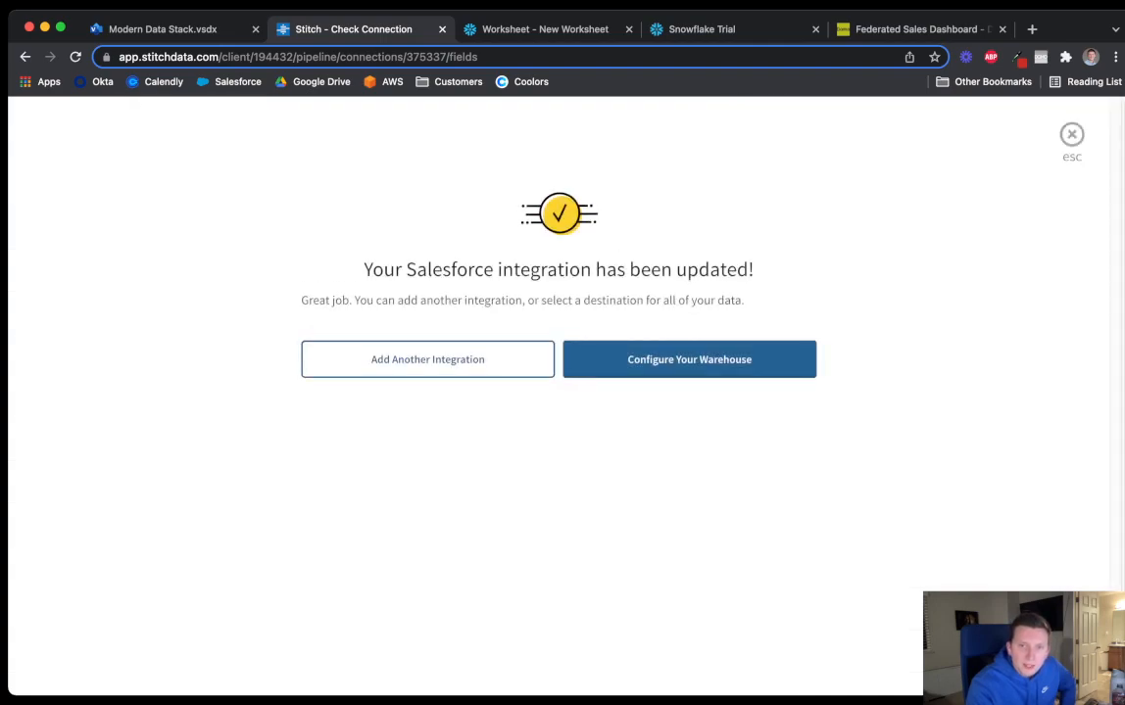
Add an Amazon S3 CSV integration named 's3 data lake' and open a blank tab
left_click(427, 360)
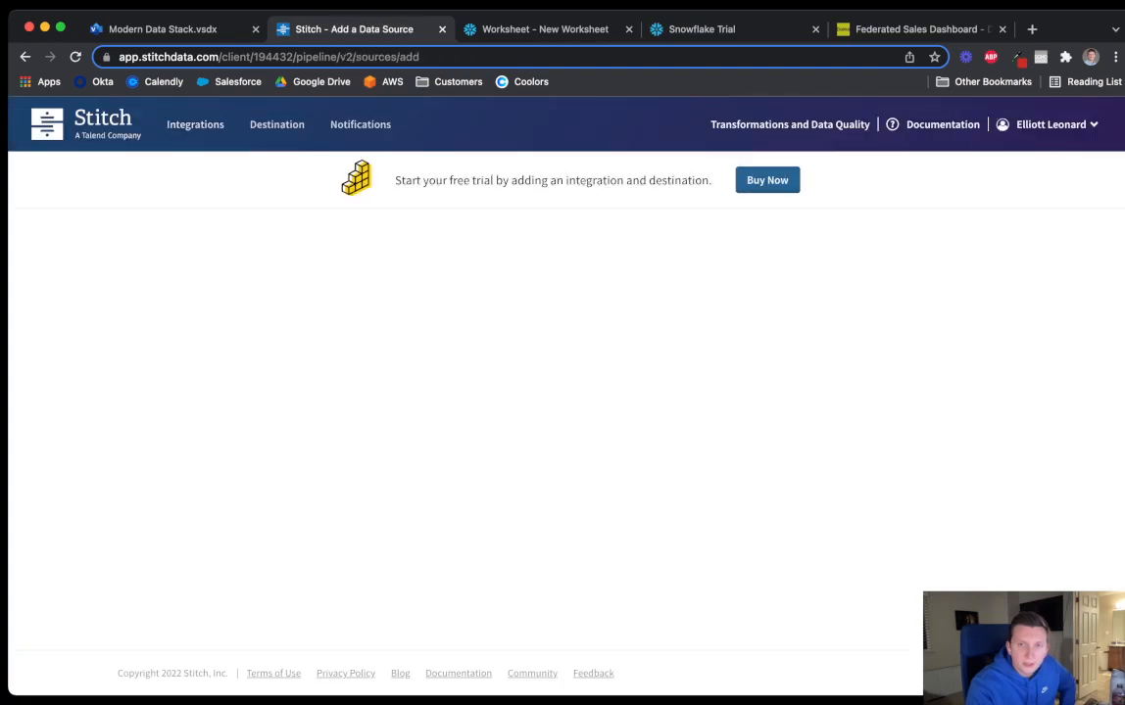
scroll(565, 392, "down", 3)
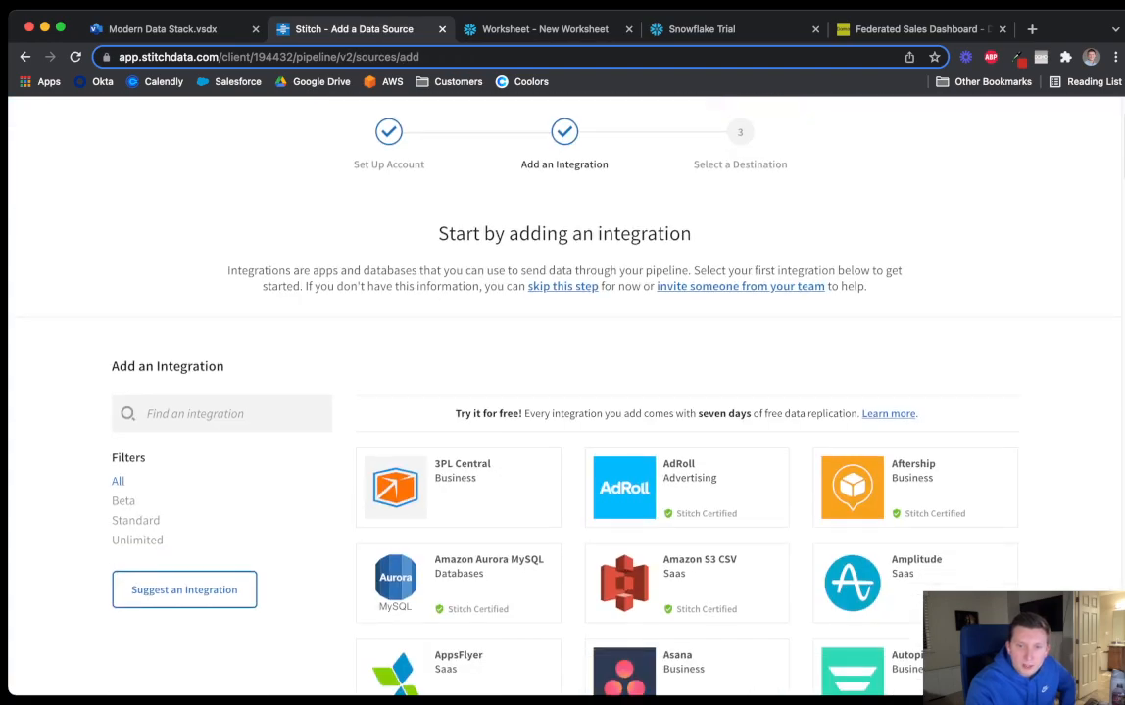
left_click(686, 584)
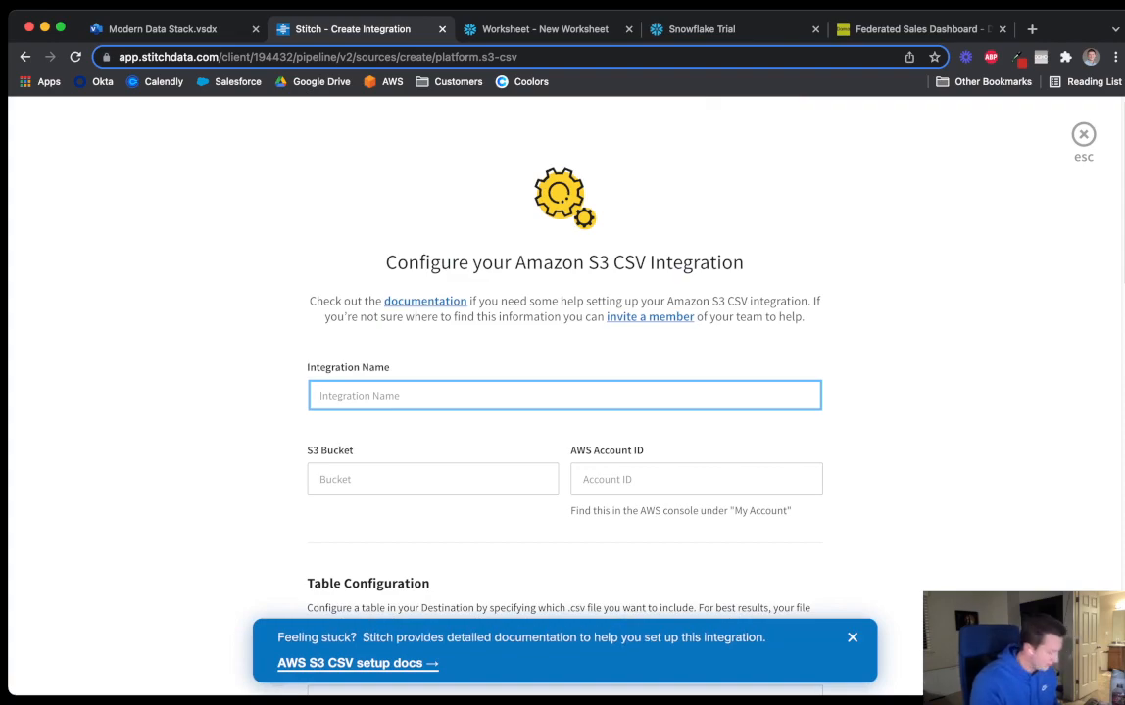
type("s3 d")
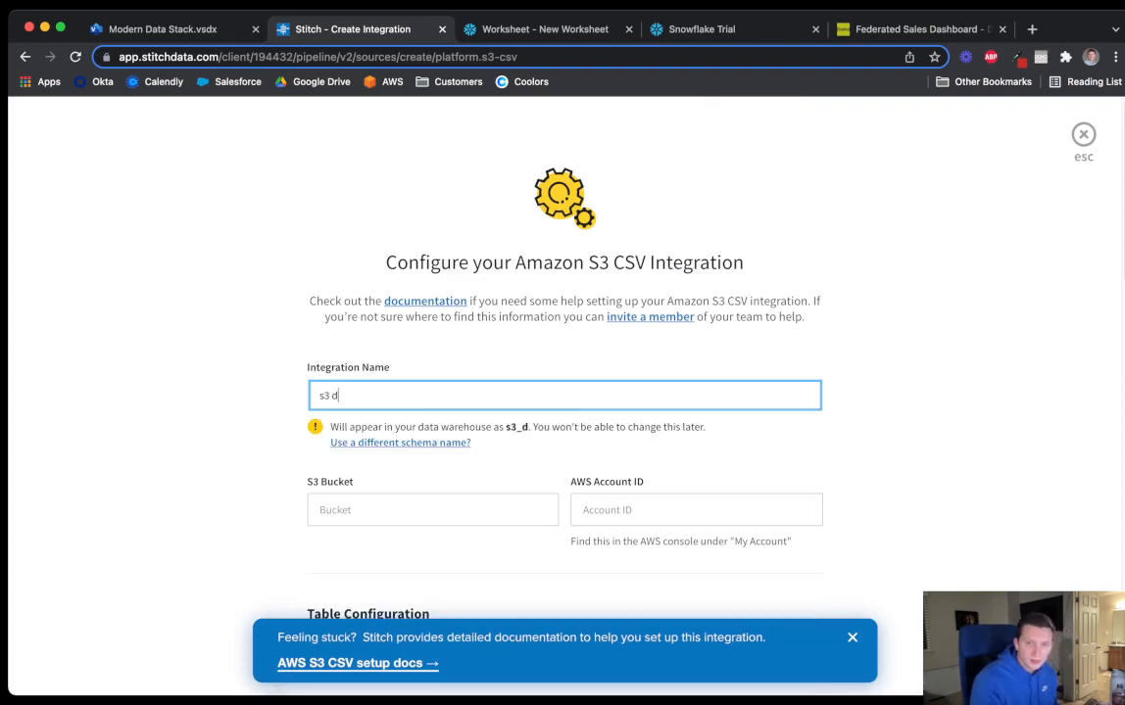
type("ata lake")
key("Tab")
key("Tab")
key("ctrl+t")
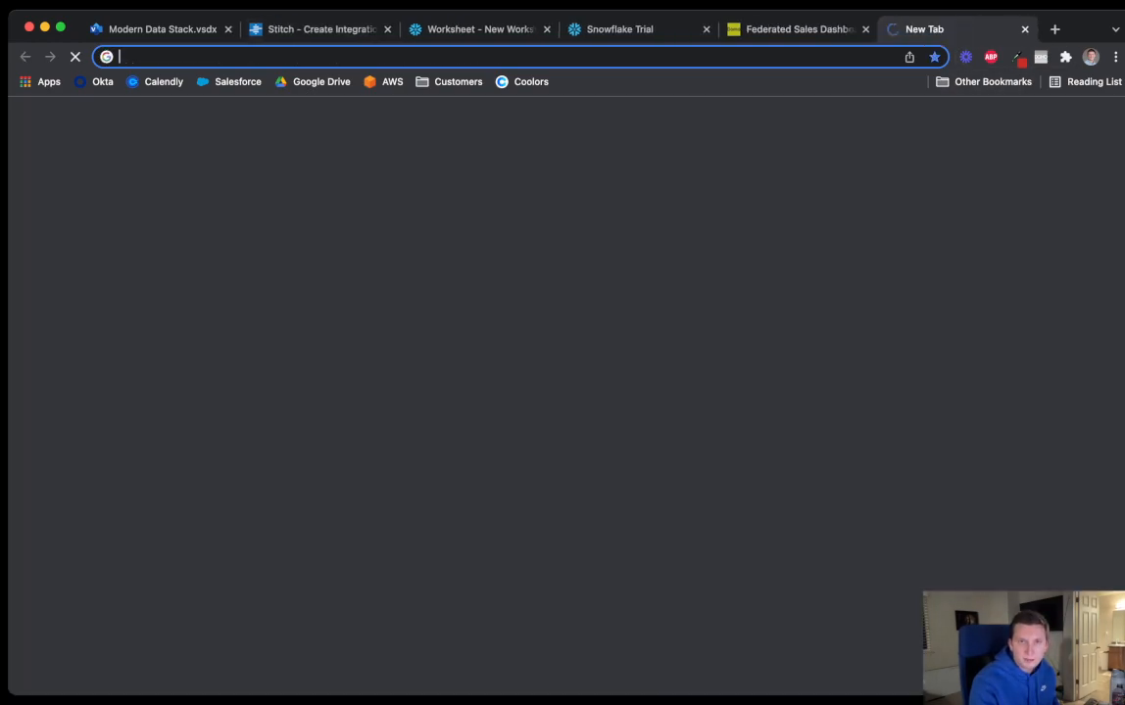
Sign in to the AWS console, passing the security check and entering the account password
left_click(385, 81)
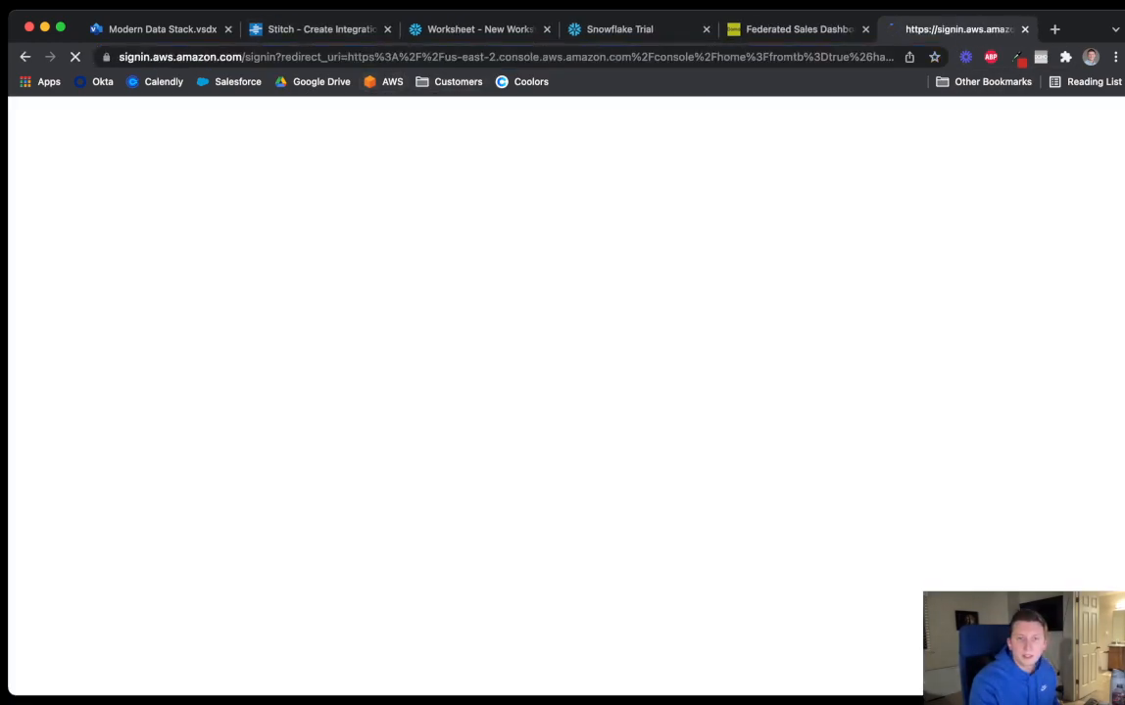
key("Return")
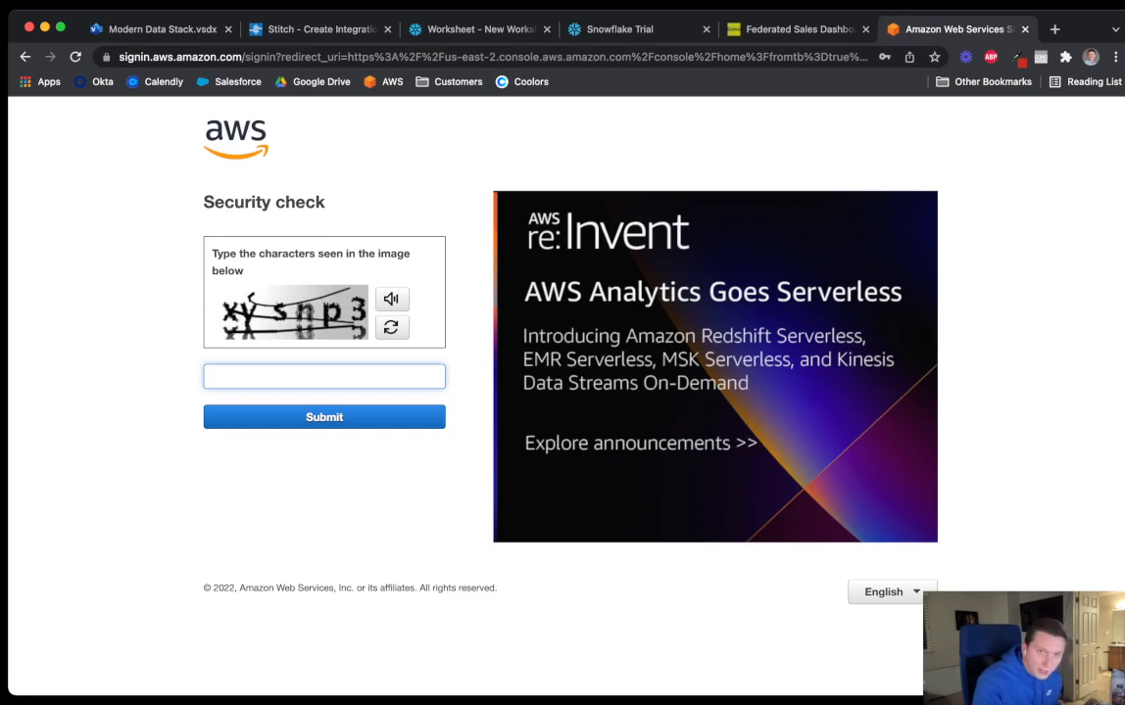
type("snp")
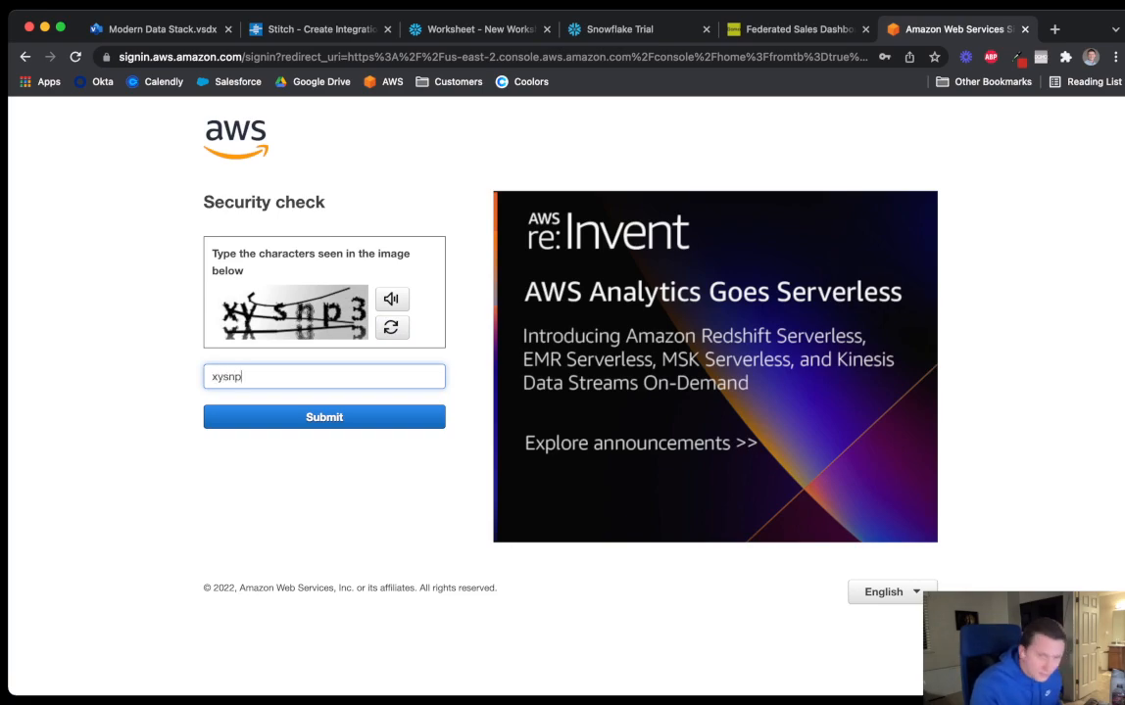
key("Return")
type("•••••••••••••")
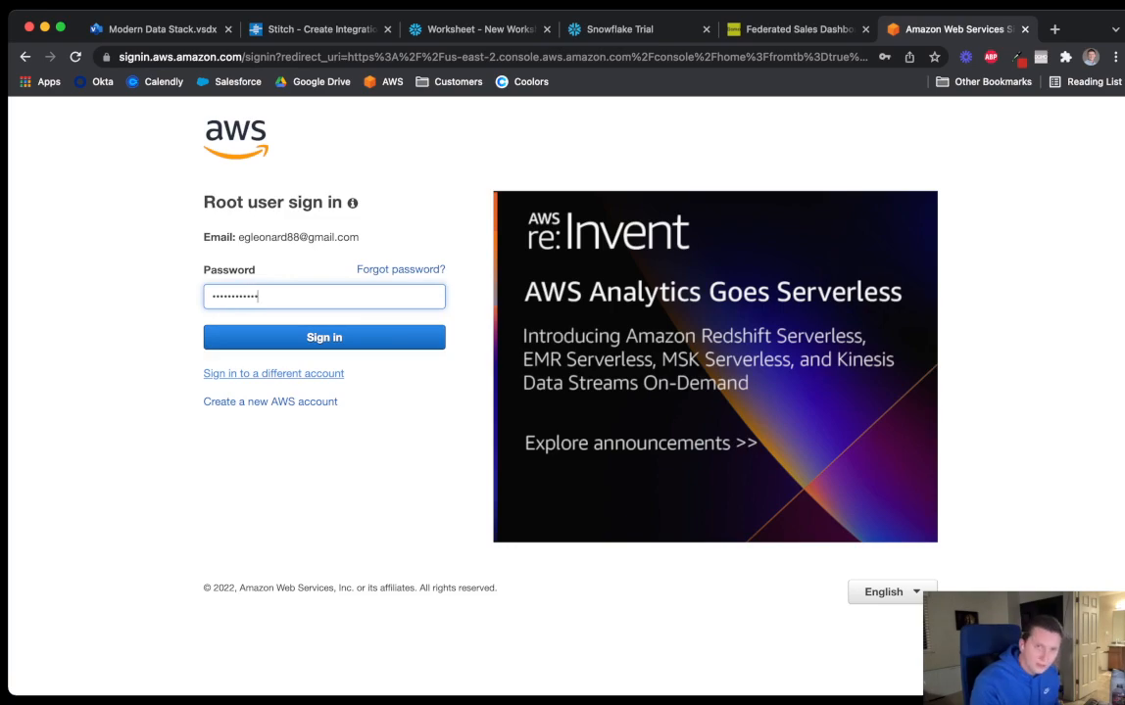
key("Return")
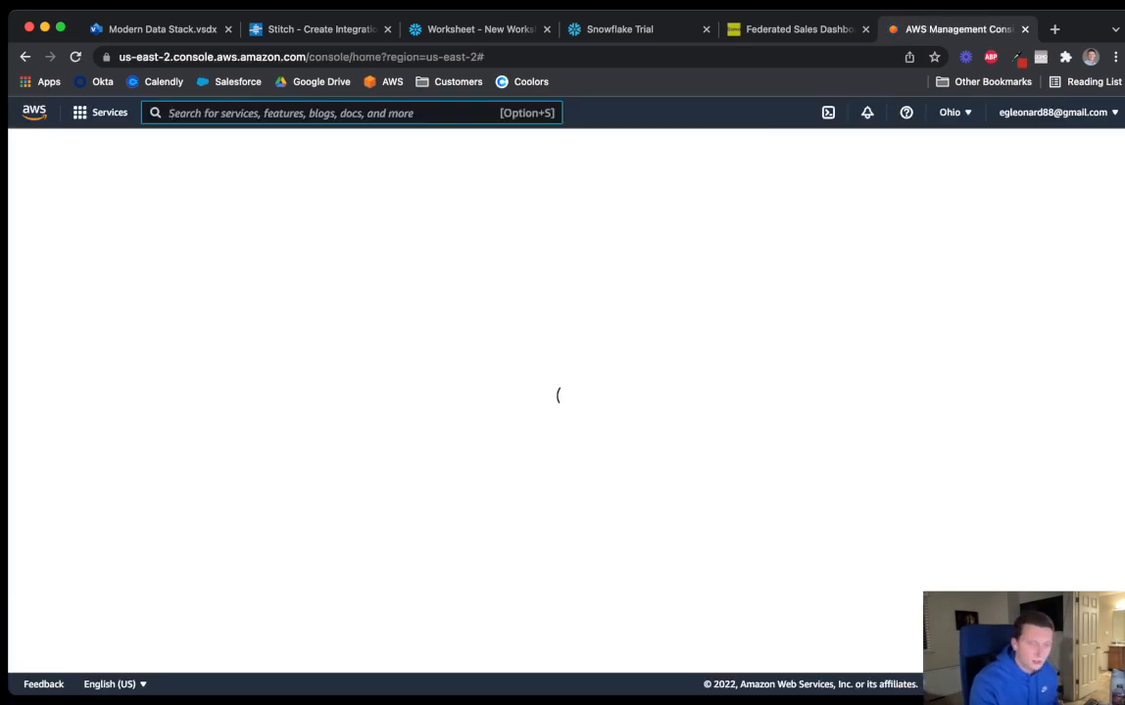
Open the S3 bucket eleonardbucket and place its tab beside Stitch
type("s3")
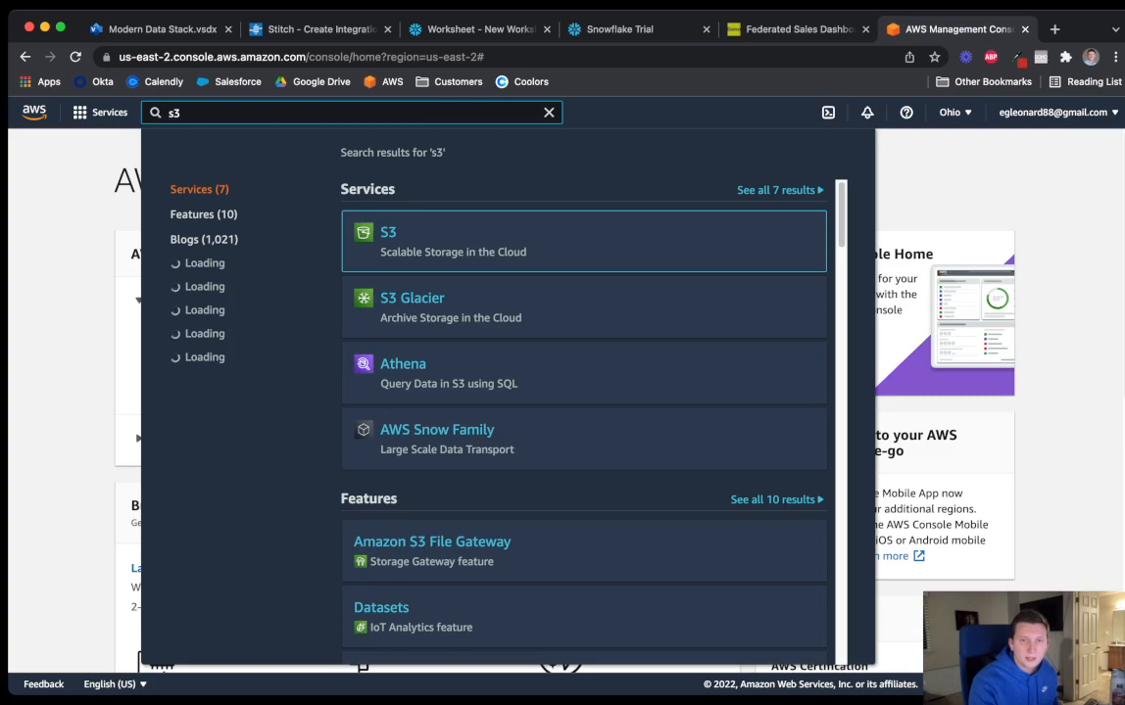
key("Return")
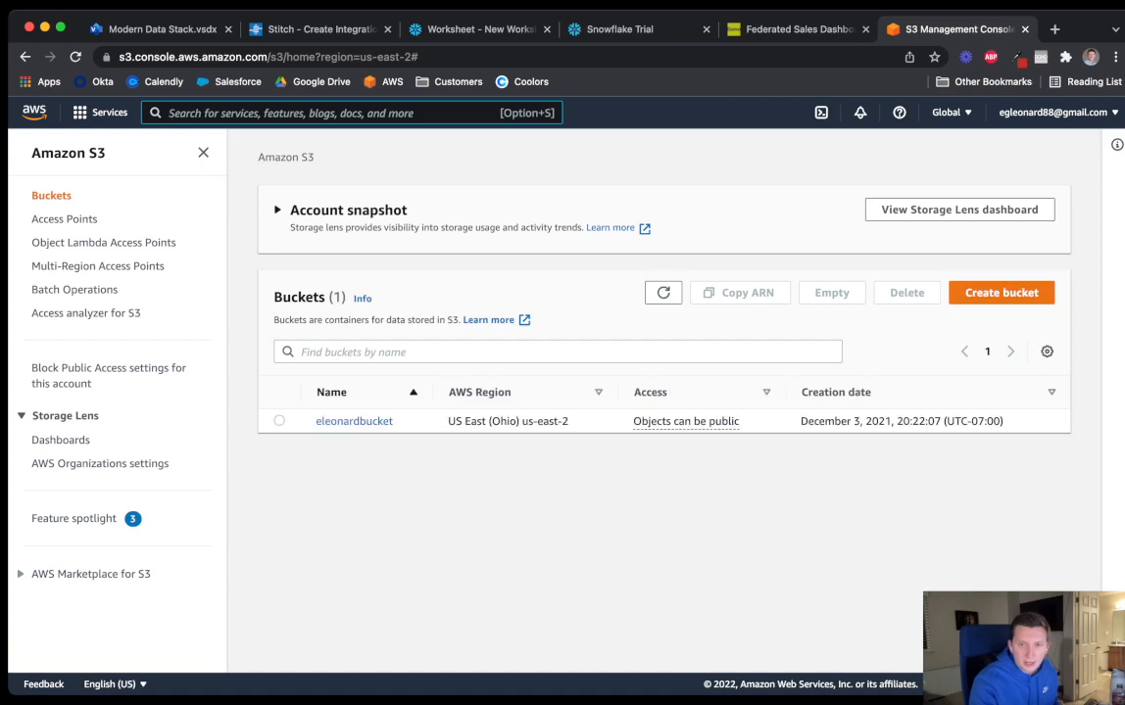
left_click(354, 420)
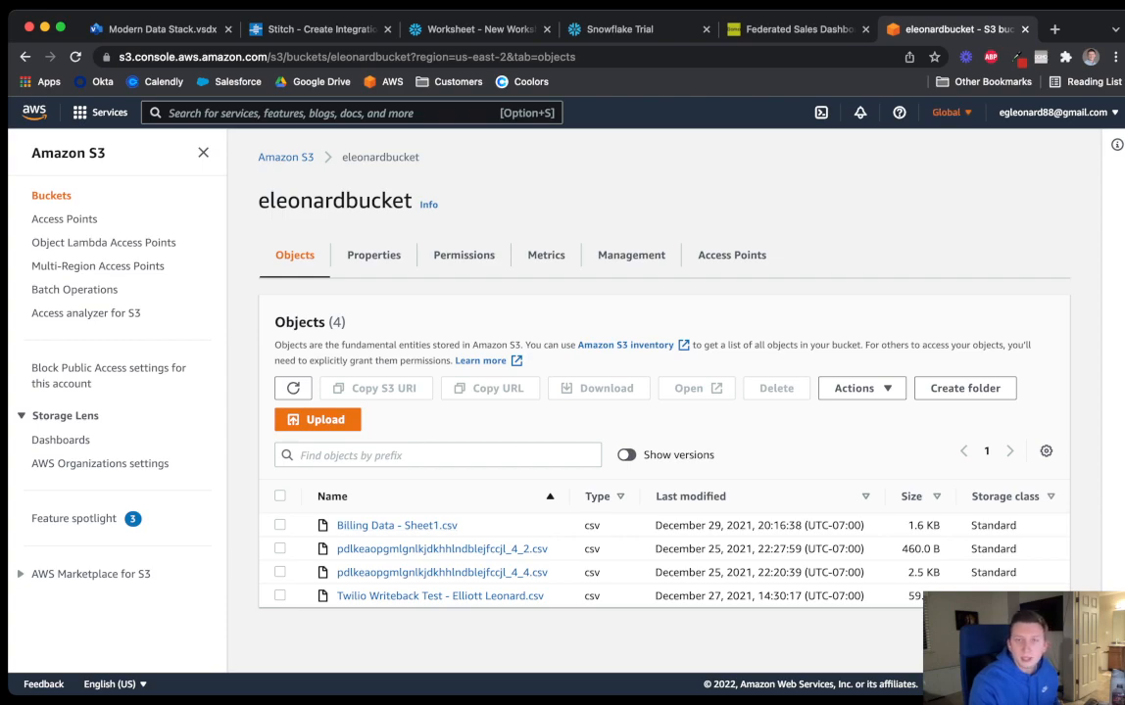
left_click_drag(945, 29, 423, 30)
Set the Stitch S3 Bucket field to eleonardbucket
left_click(324, 29)
scroll(565, 392, "down", 1)
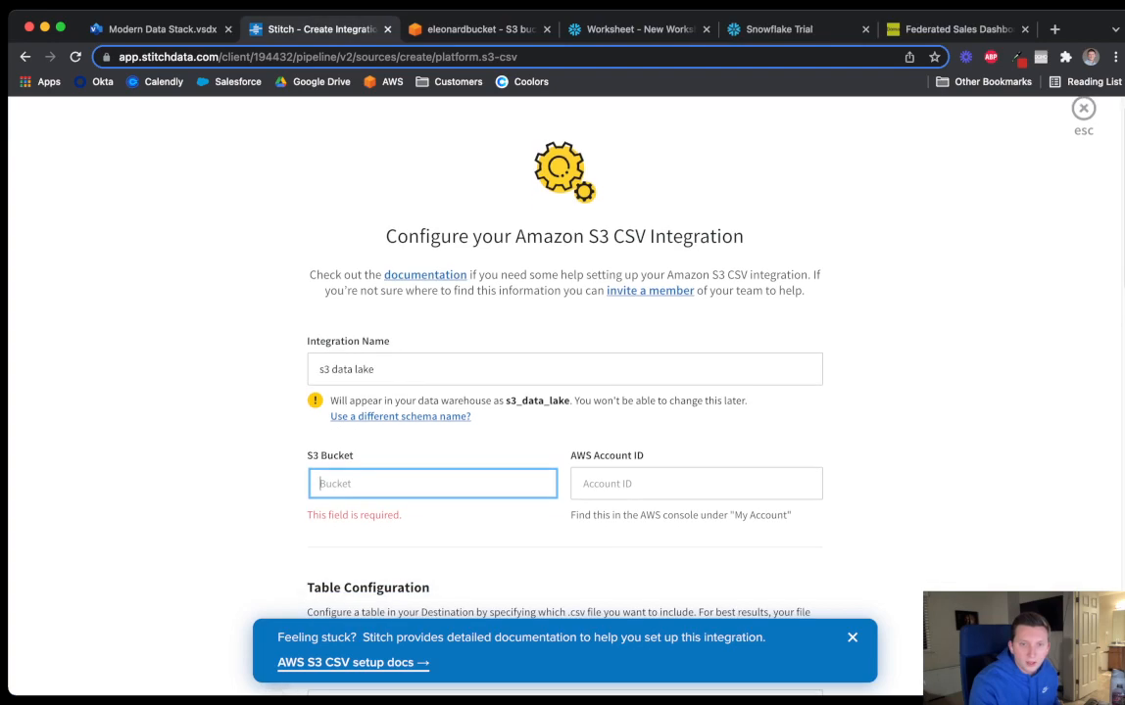
left_click_drag(570, 422, 796, 483)
left_click(796, 485)
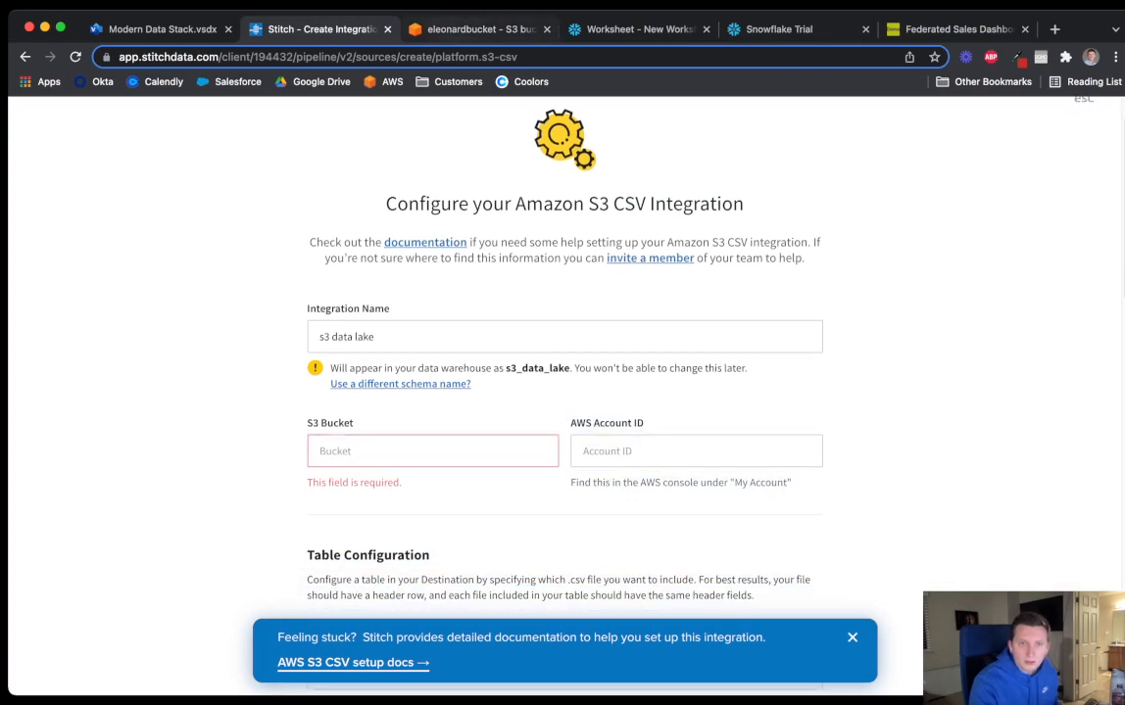
left_click(480, 30)
left_click(347, 29)
left_click(431, 451)
type("e")
key("Down")
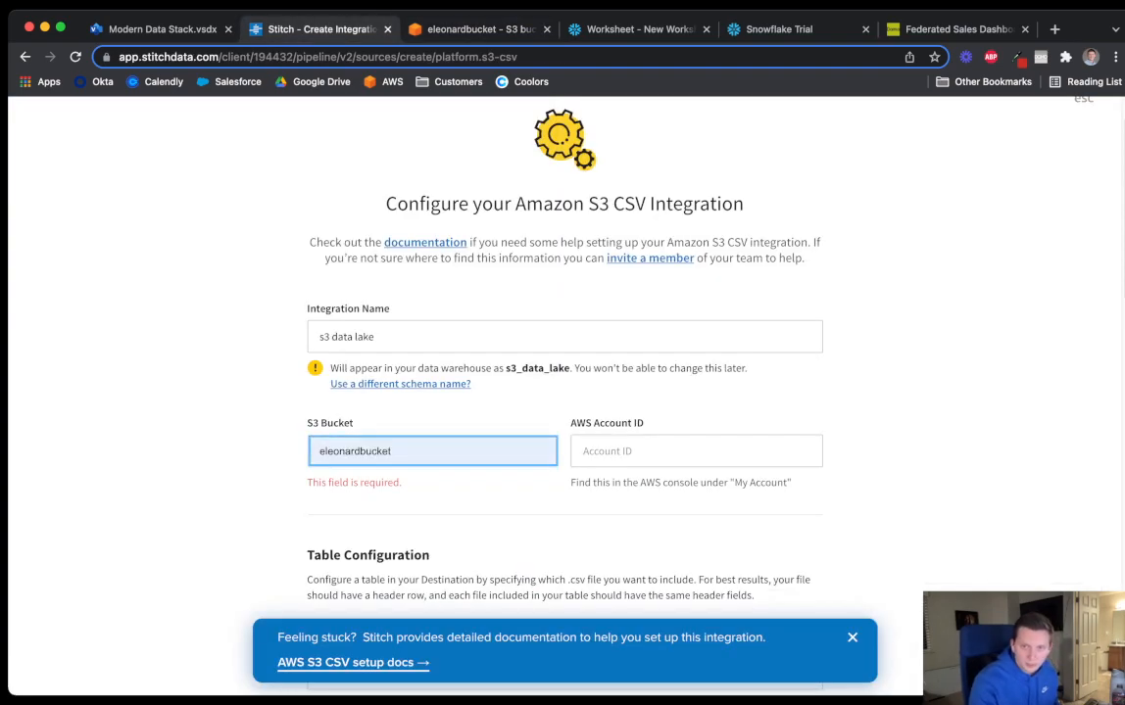
key("Return")
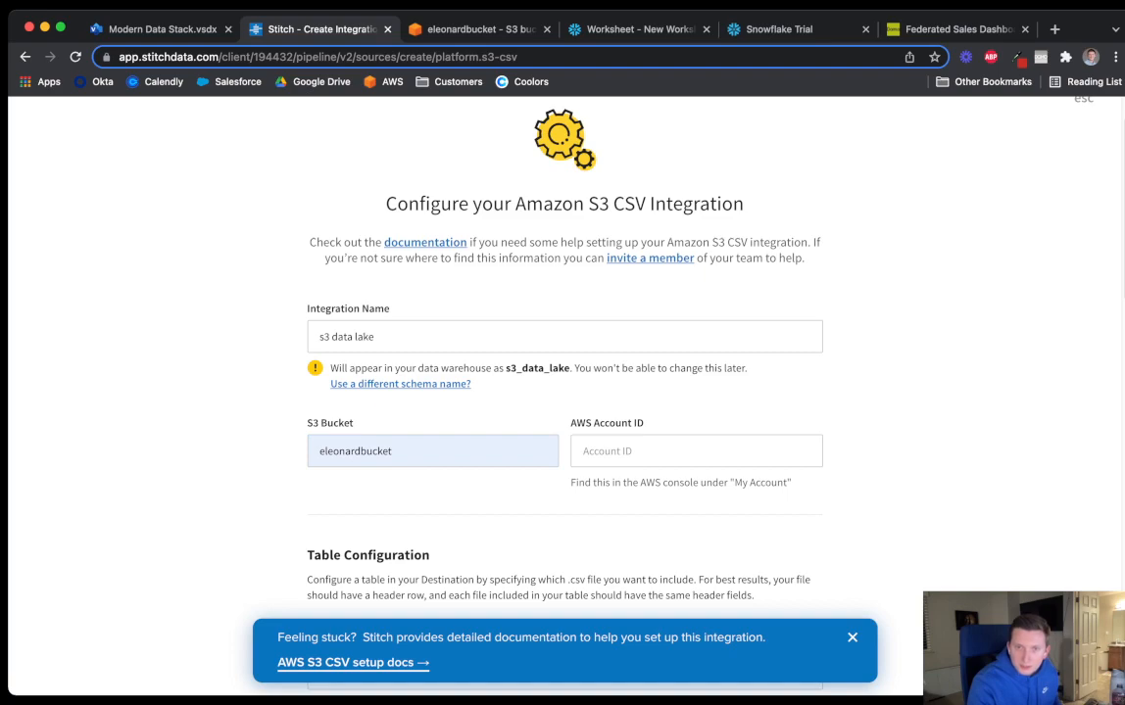
Copy the AWS account ID from the console and paste it into the form
left_click(480, 29)
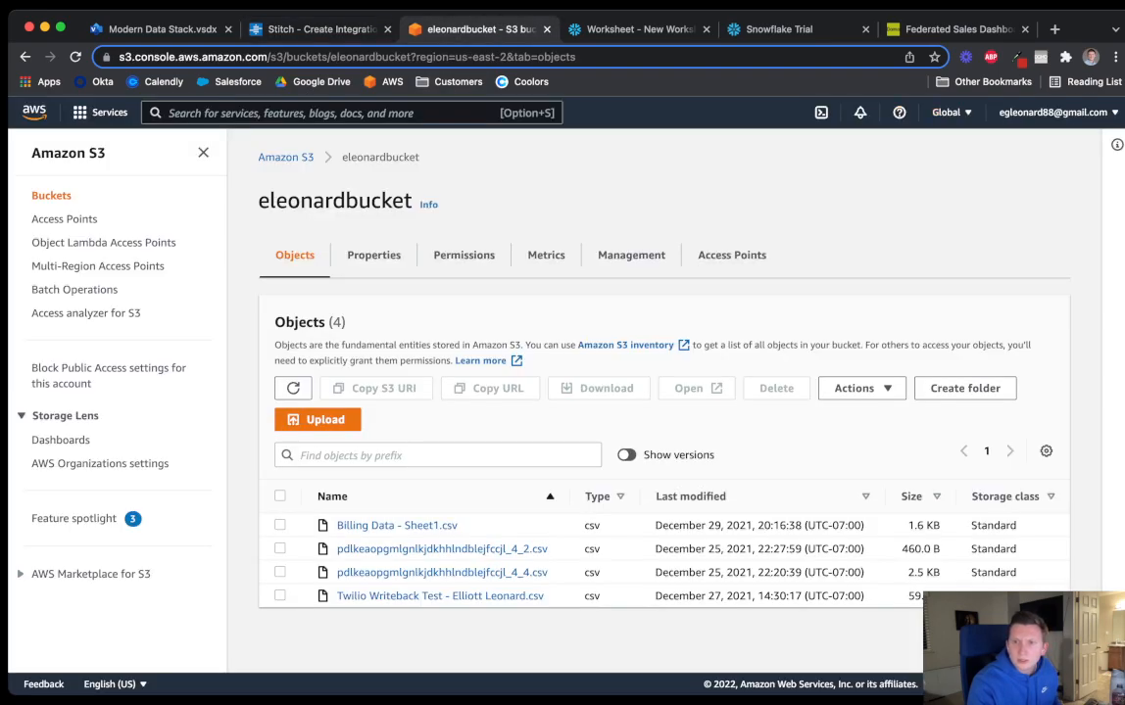
left_click(1054, 112)
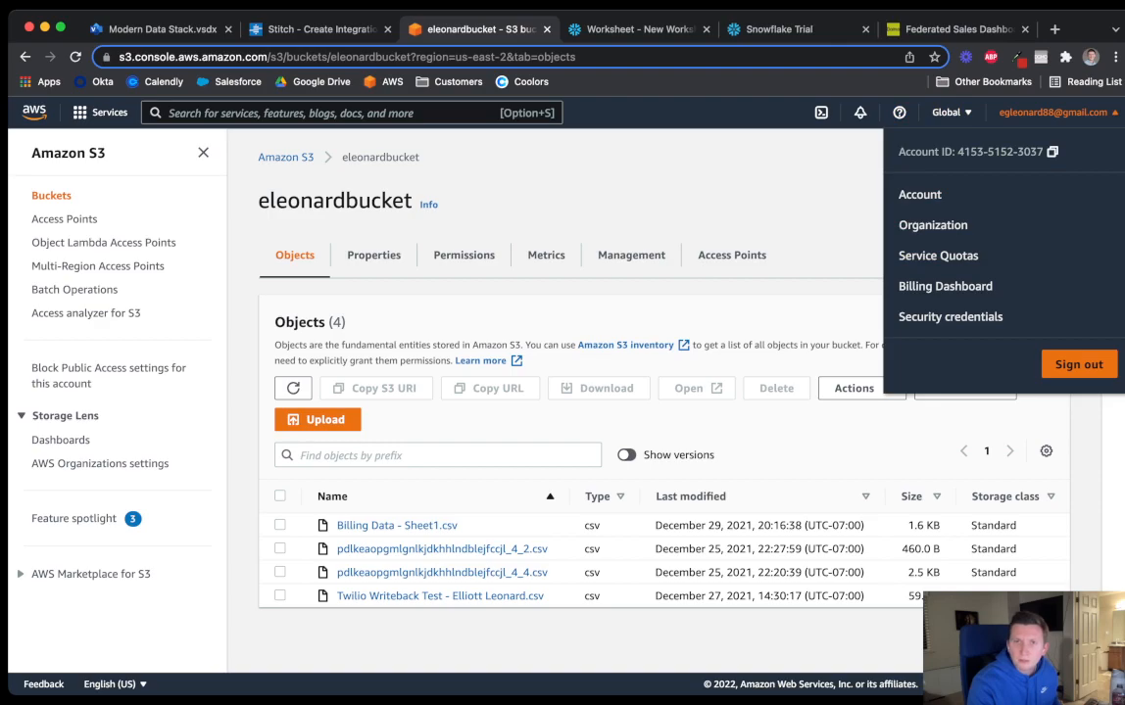
left_click(323, 30)
left_click(666, 451)
key("super+v")
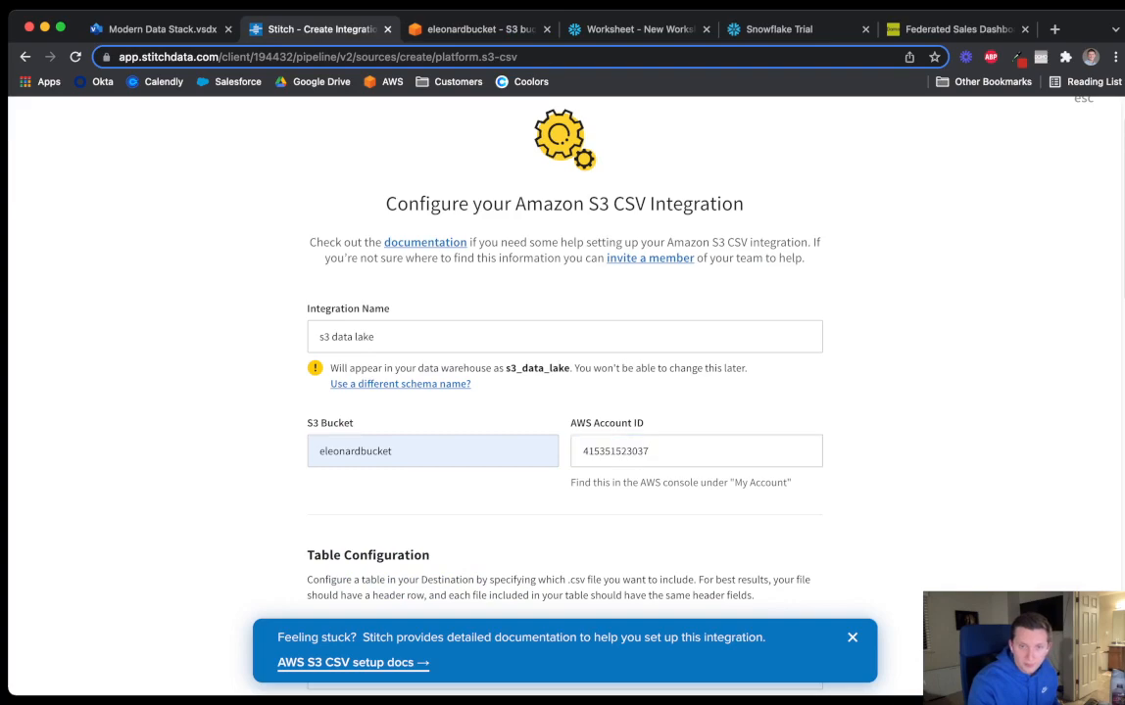
Select the 'Billing Data - Sheet1.csv' file name in the S3 object list
scroll(564, 392, "down", 4)
scroll(564, 392, "up", 1)
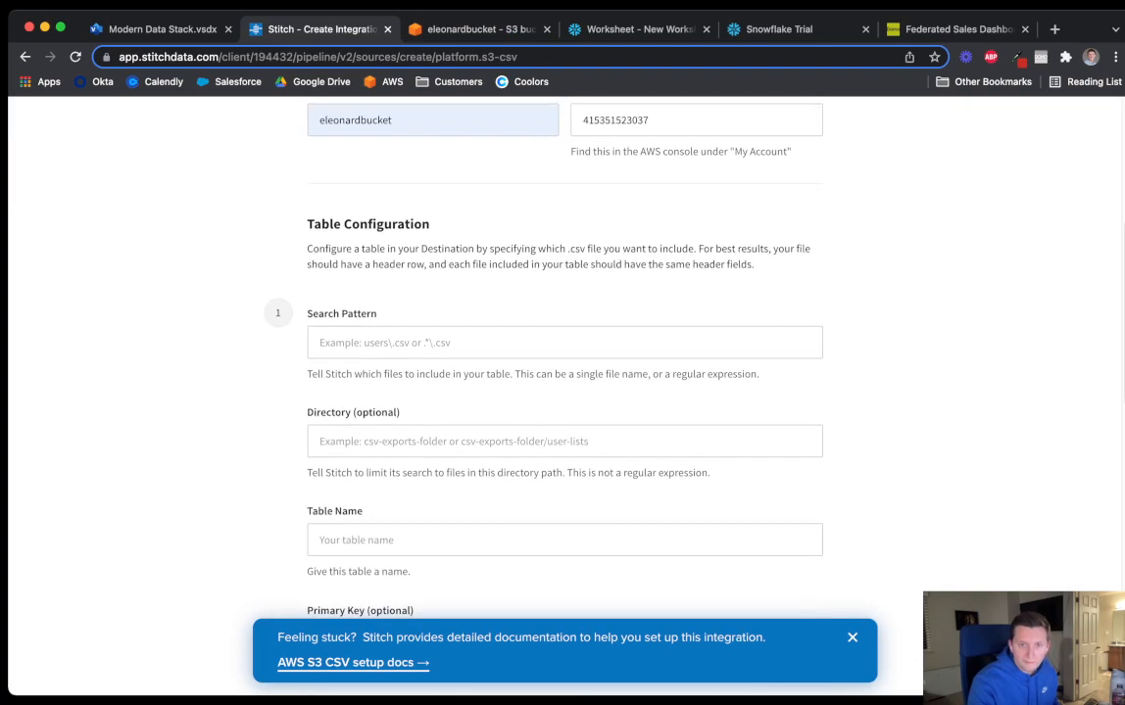
scroll(564, 392, "up", 2)
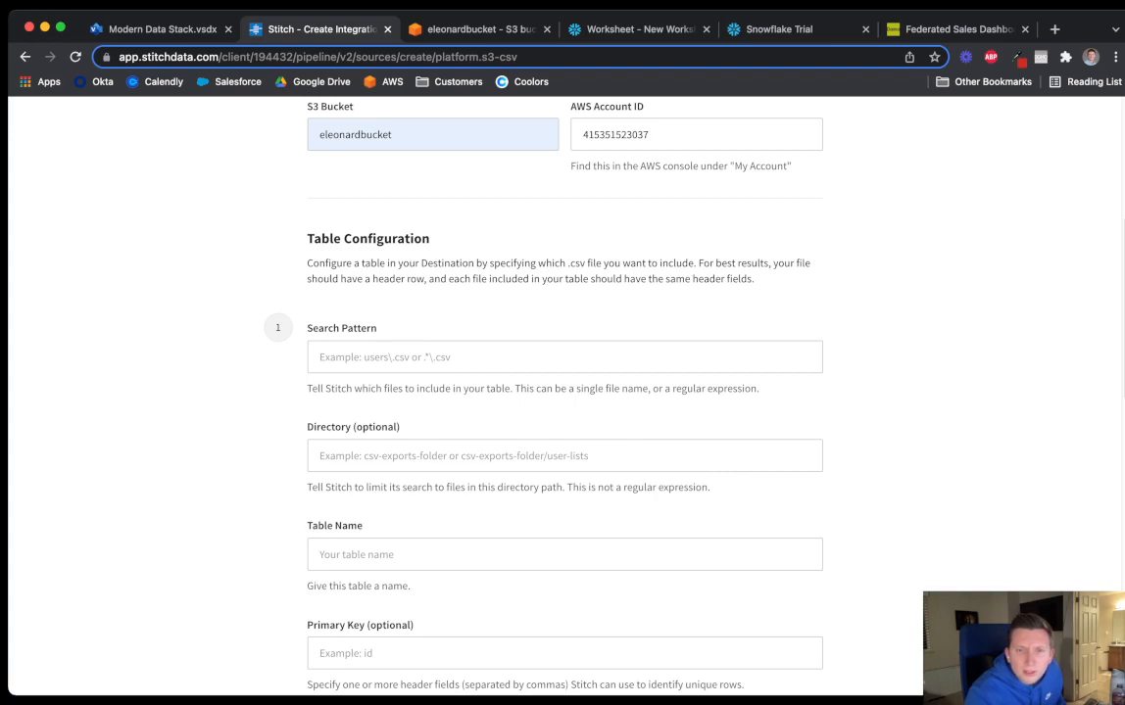
scroll(564, 392, "down", 1)
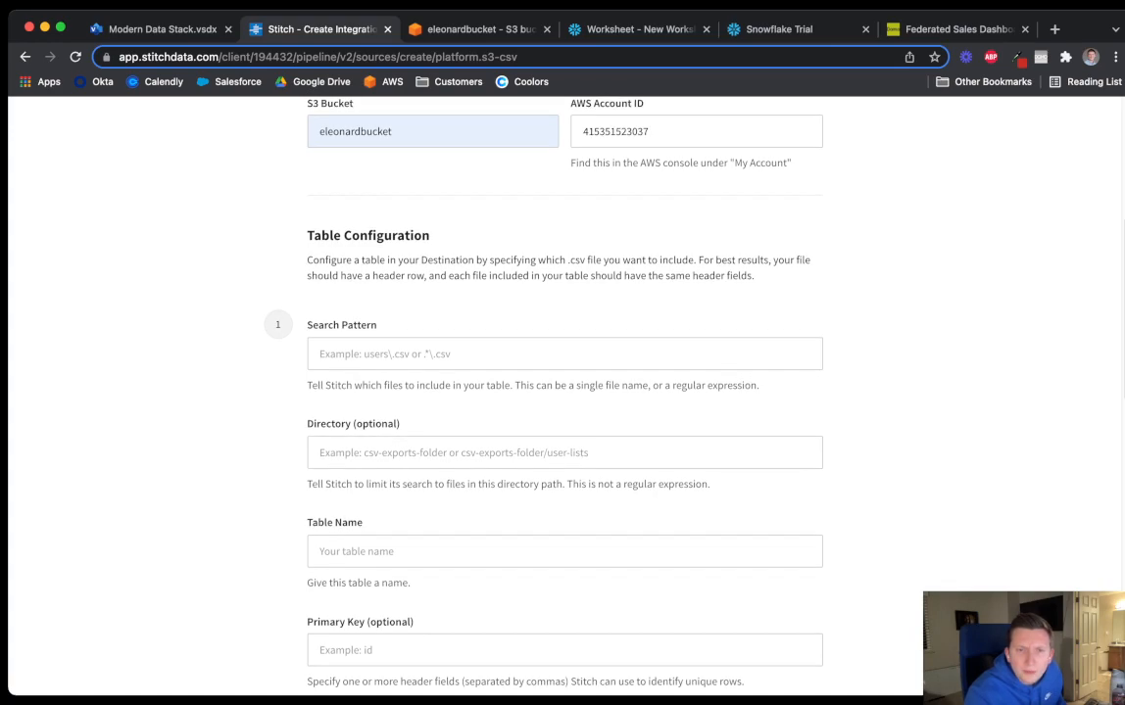
scroll(564, 392, "down", 1)
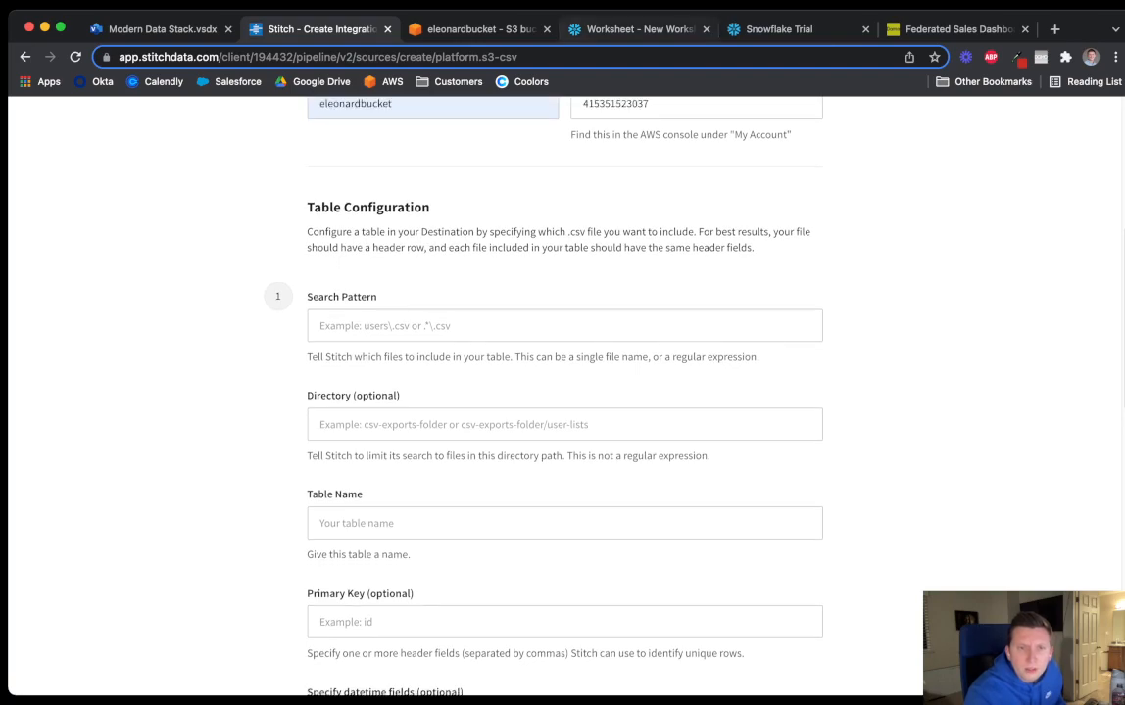
left_click(480, 28)
left_click_drag(458, 525, 337, 525)
key("super+c")
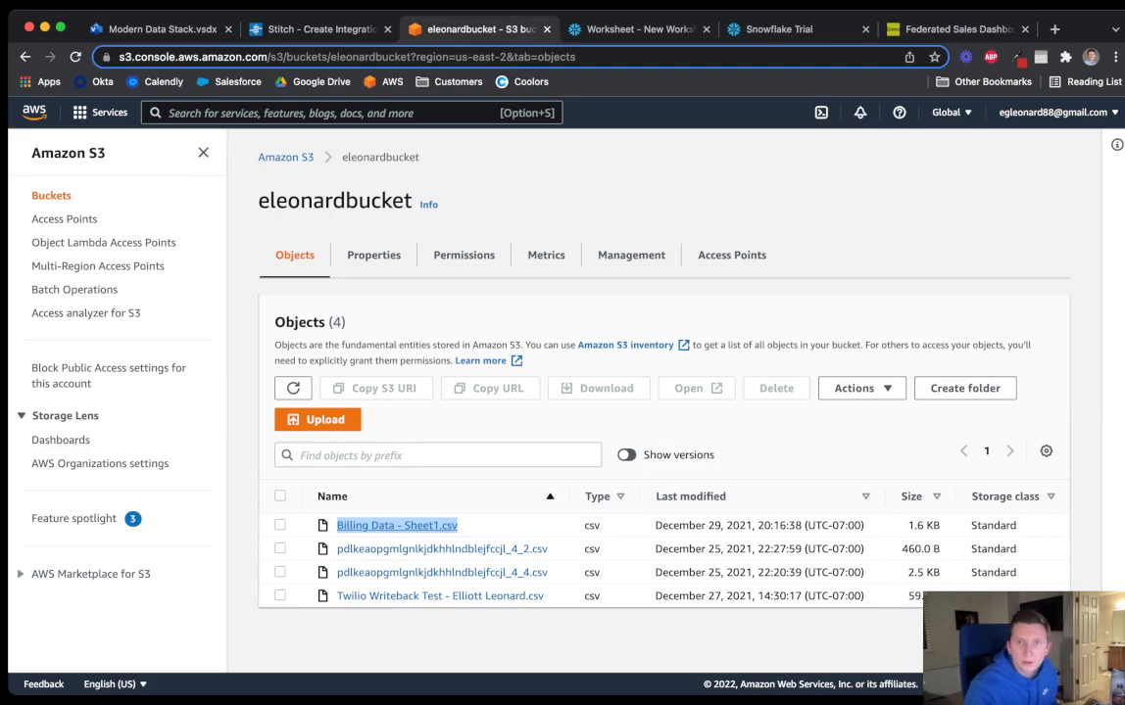
Paste 'Billing Data - Sheet1.csv' as the search pattern and try to authorize
left_click(321, 30)
left_click(564, 326)
key("super+v")
scroll(564, 392, "down", 4)
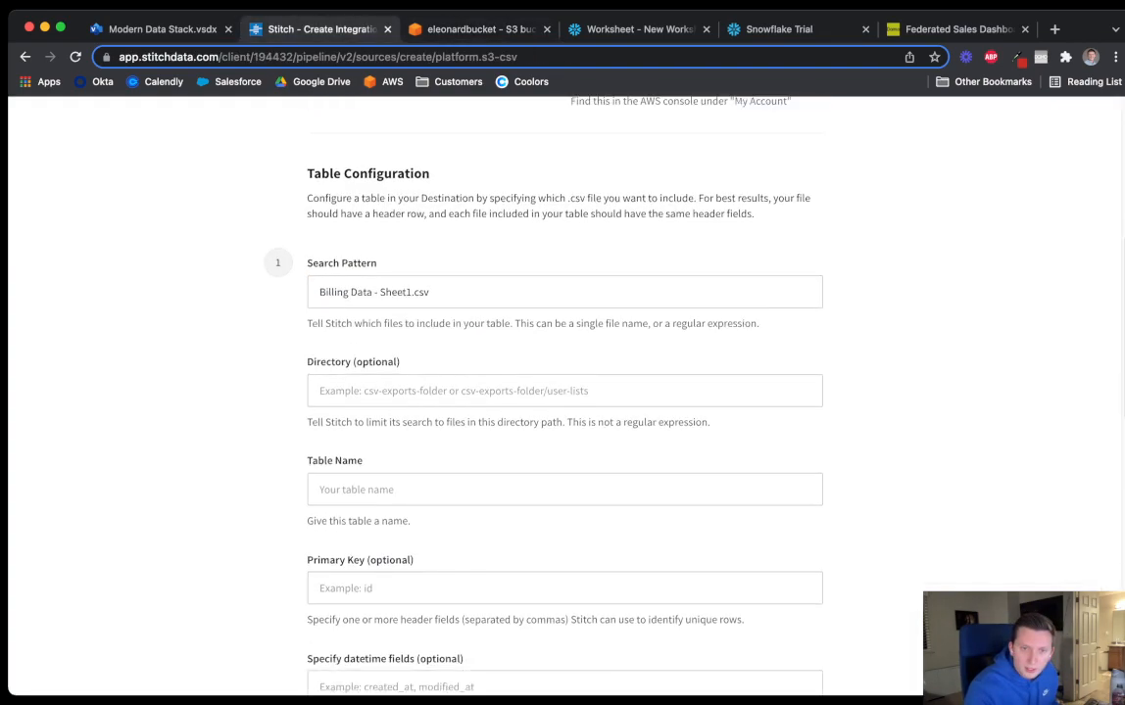
scroll(565, 392, "down", 5)
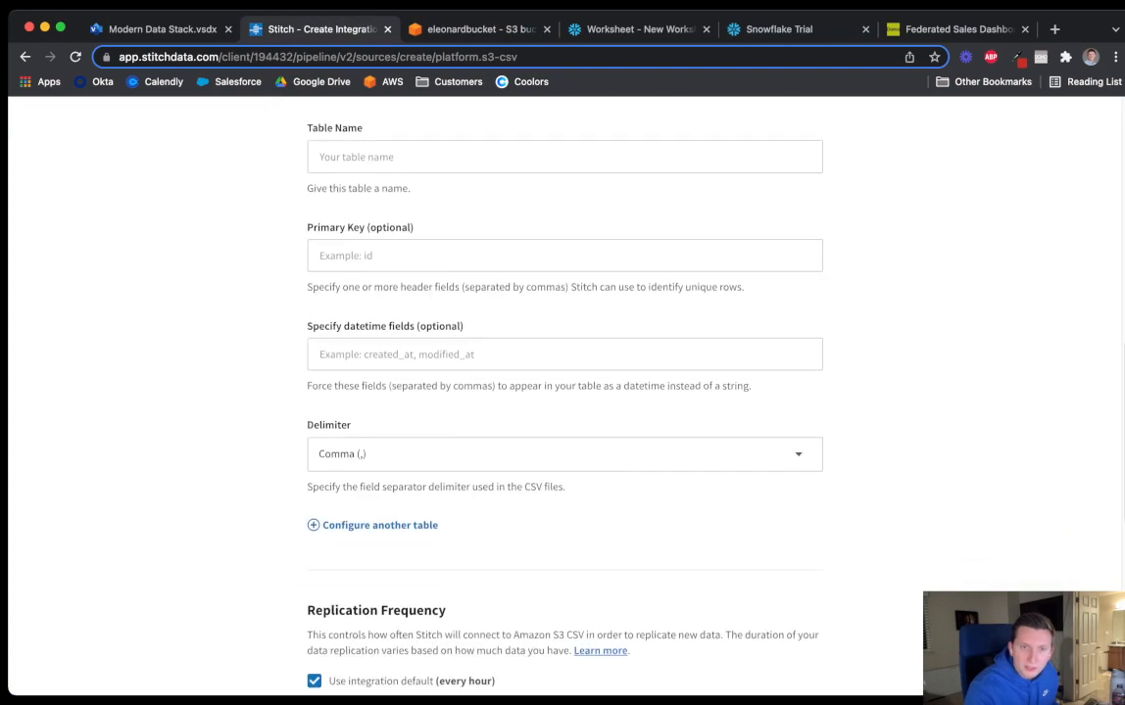
scroll(564, 392, "up", 4)
scroll(564, 392, "down", 8)
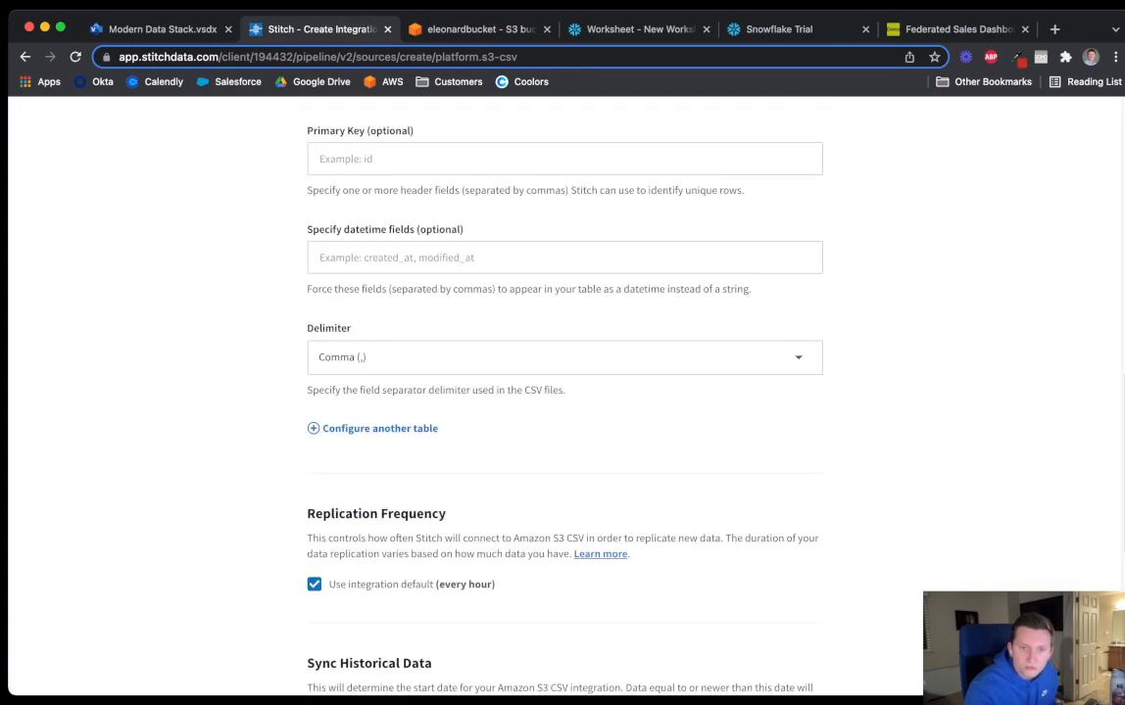
scroll(565, 392, "down", 5)
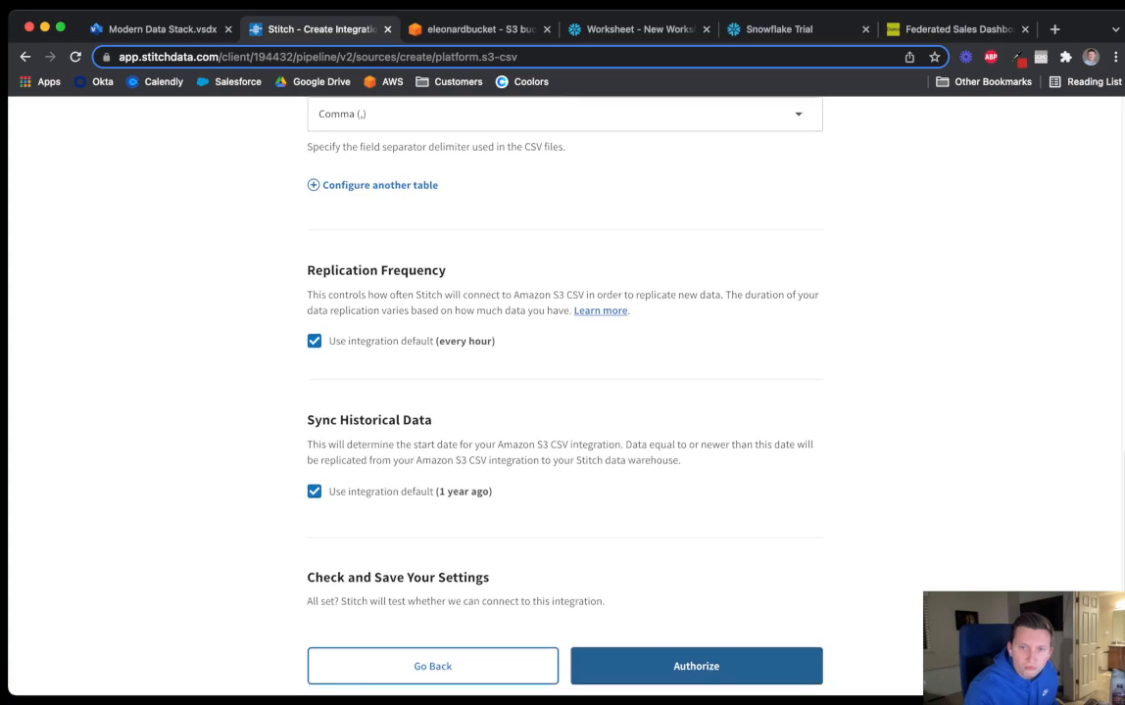
left_click(696, 543)
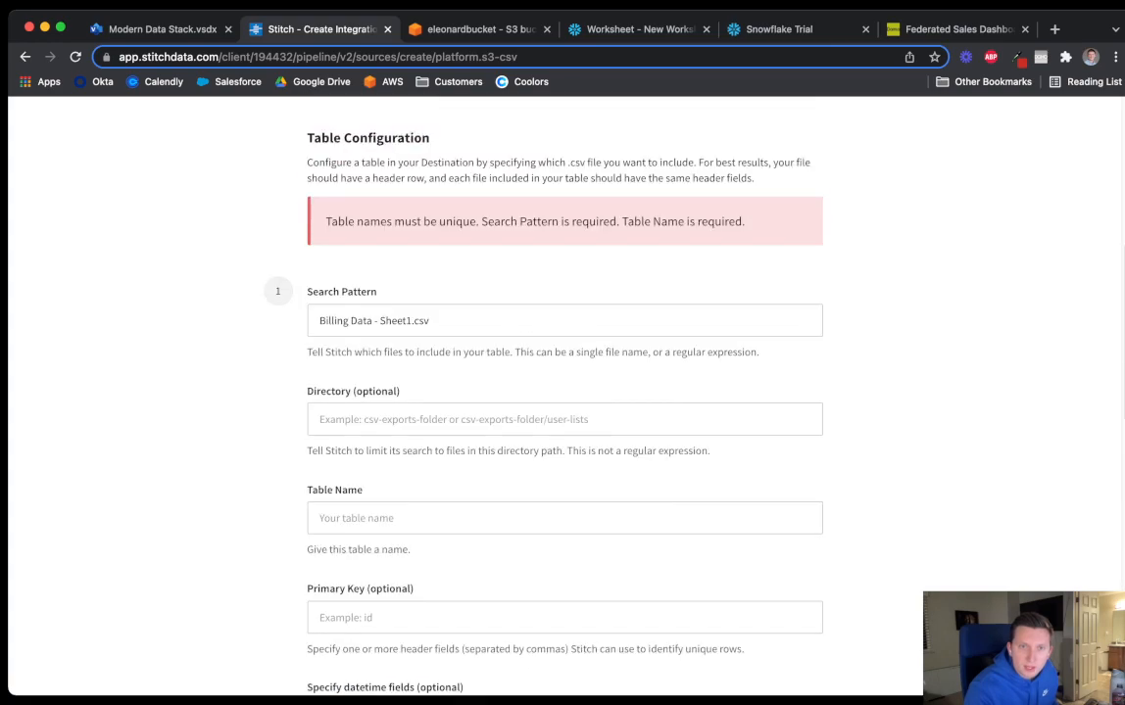
Fill the table name with billingAccountData and authorize the S3 CSV integration
scroll(565, 392, "up", 1)
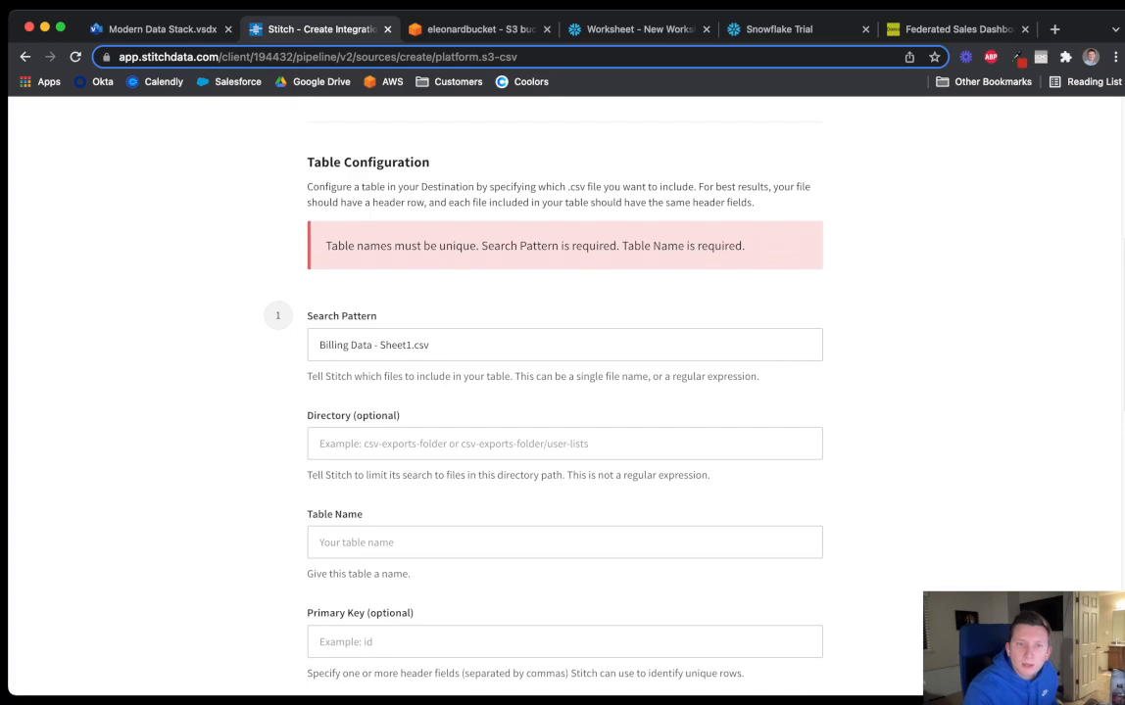
scroll(565, 391, "up", 1)
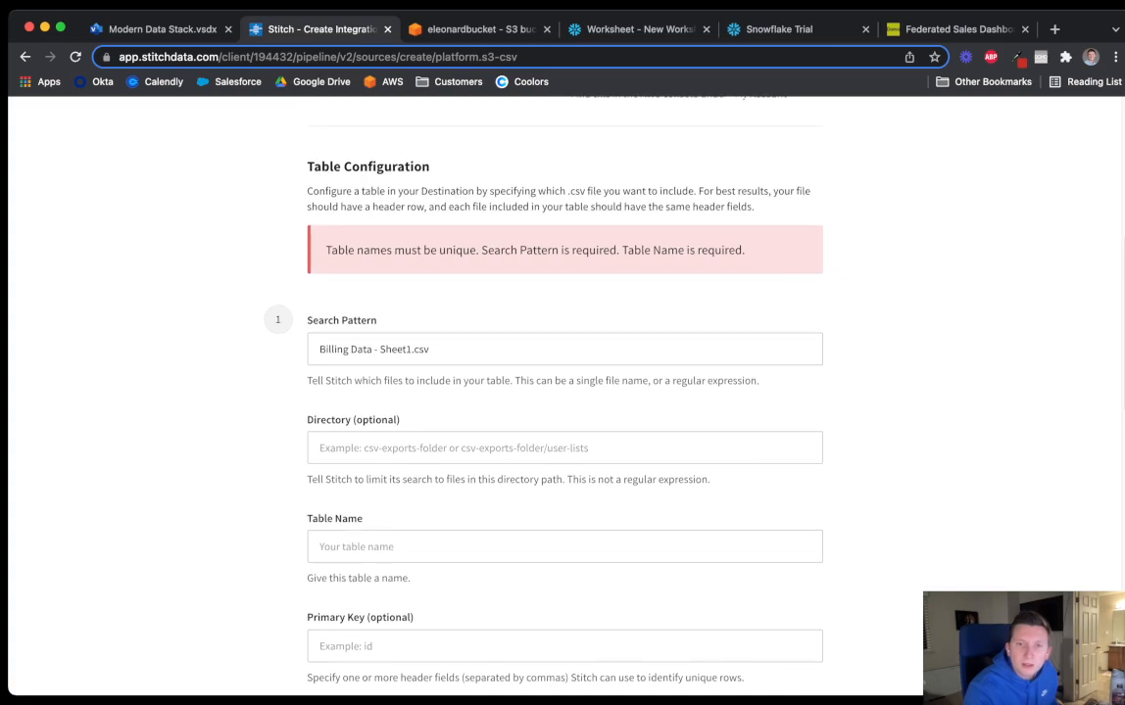
scroll(564, 392, "down", 3)
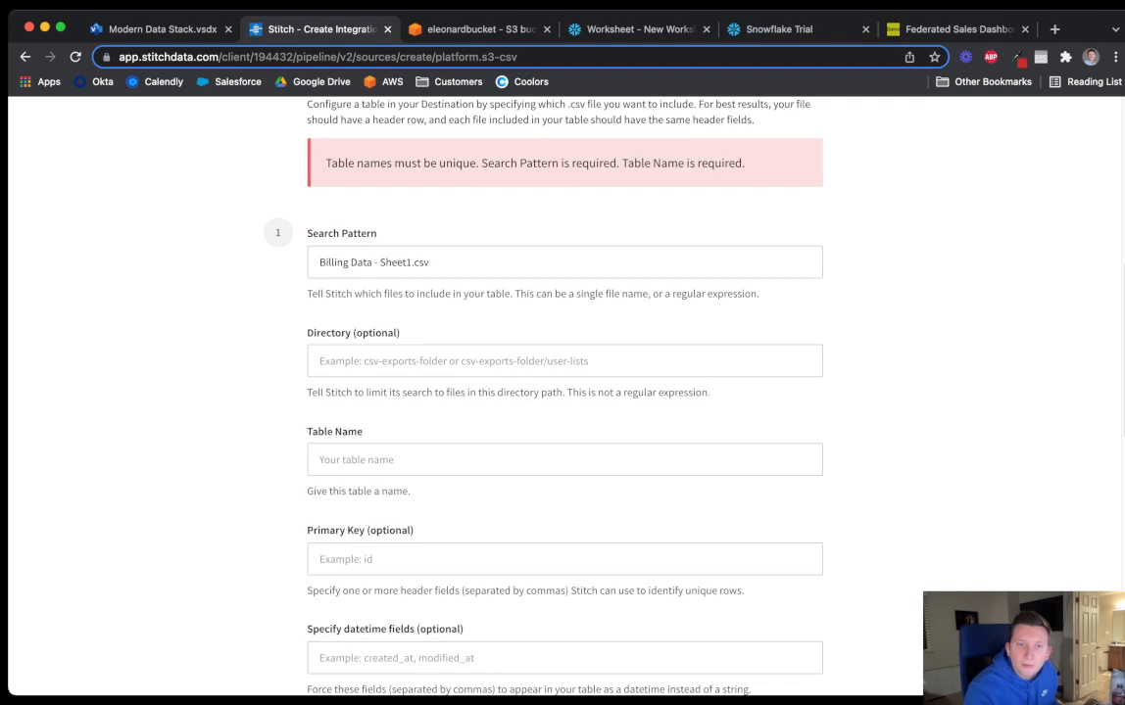
left_click(490, 460)
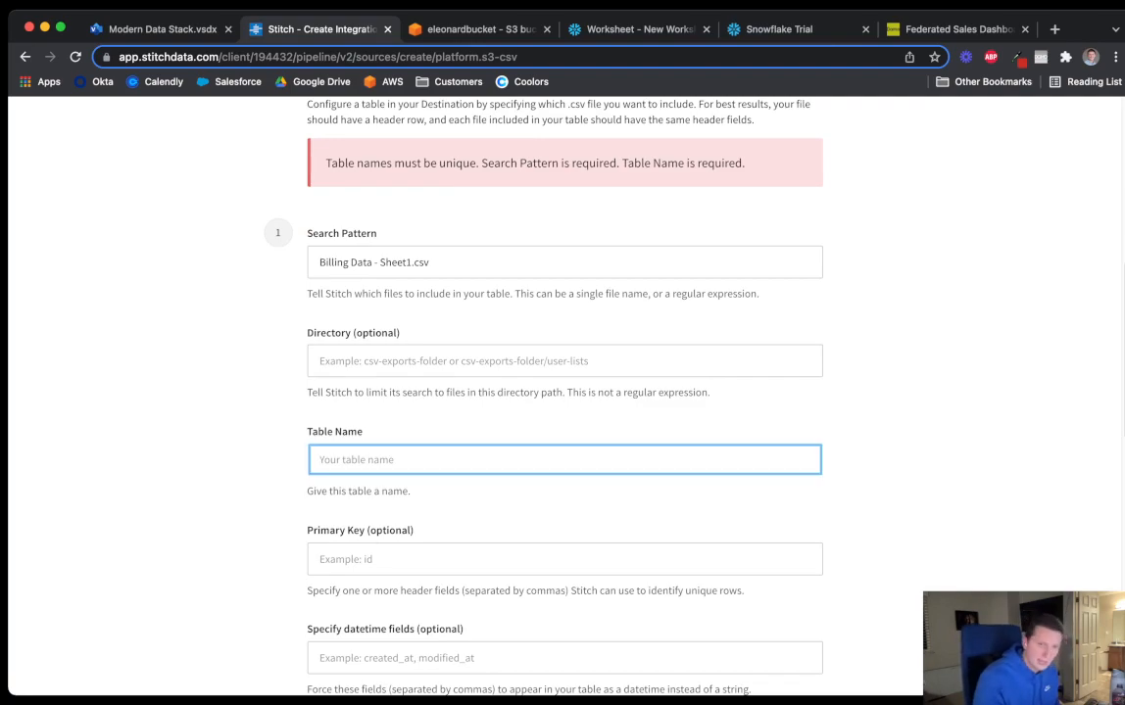
key("Down")
key("Return")
left_click(882, 460)
scroll(696, 472, "down", 10)
left_click(696, 472)
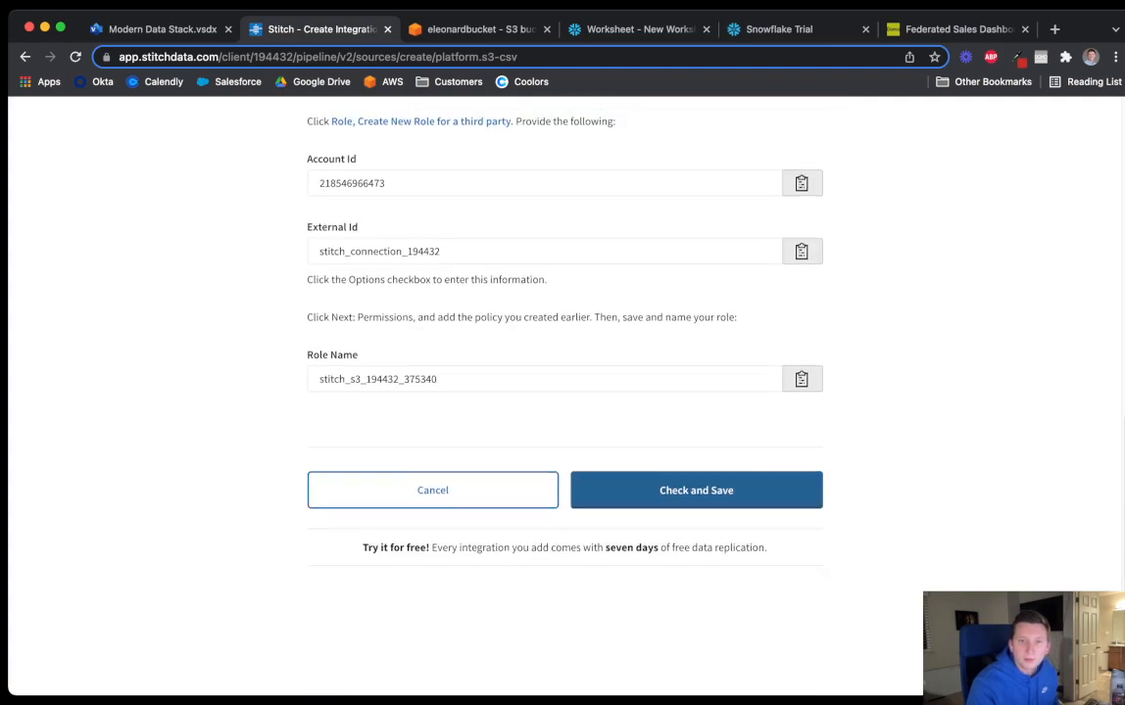
Copy the IAM policy JSON granting s3:GetObject and s3:ListBucket on eleonardbucket
scroll(564, 392, "up", 5)
scroll(564, 392, "up", 10)
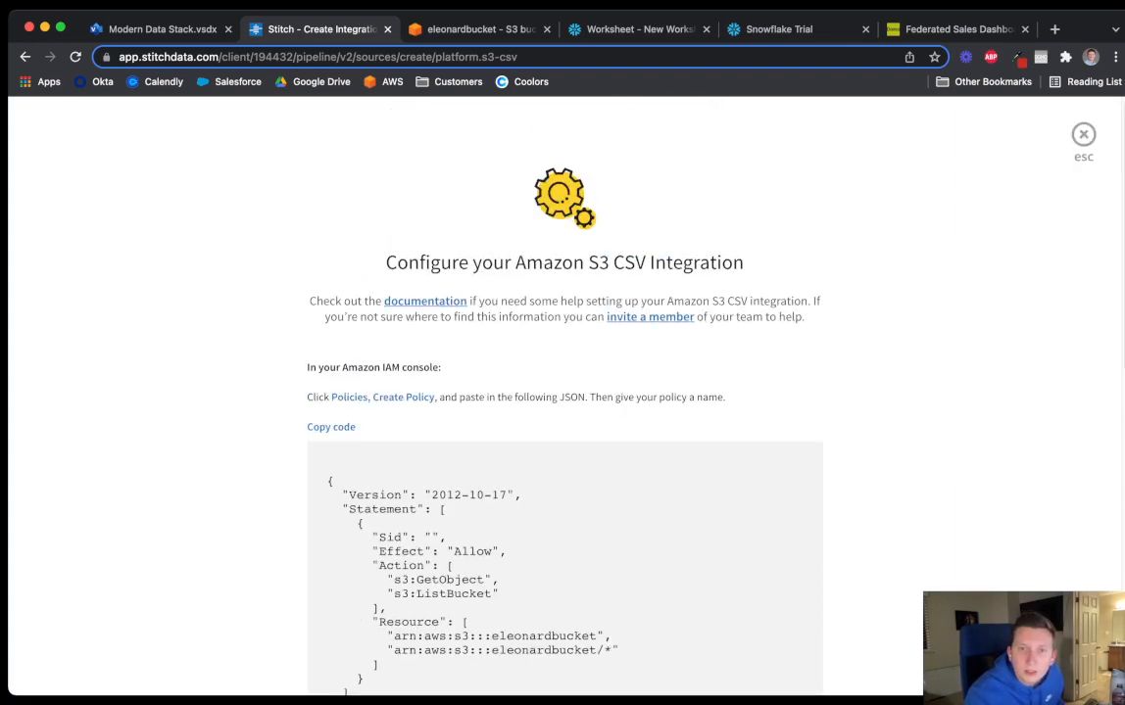
scroll(564, 392, "down", 3)
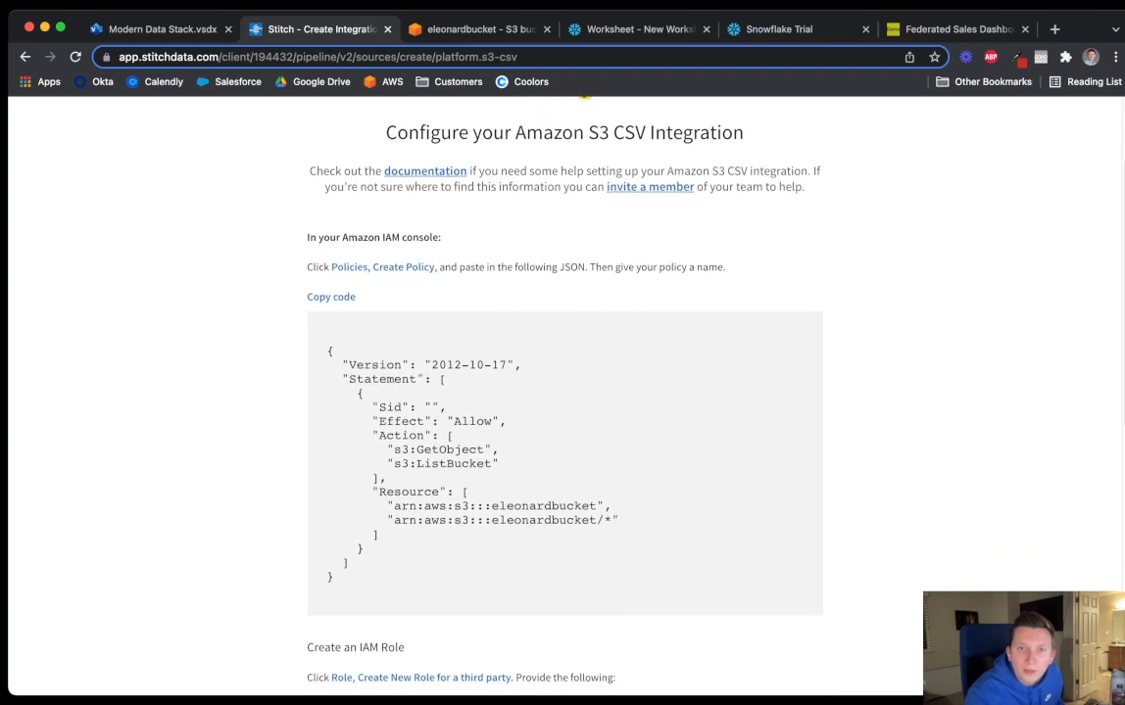
scroll(564, 392, "down", 1)
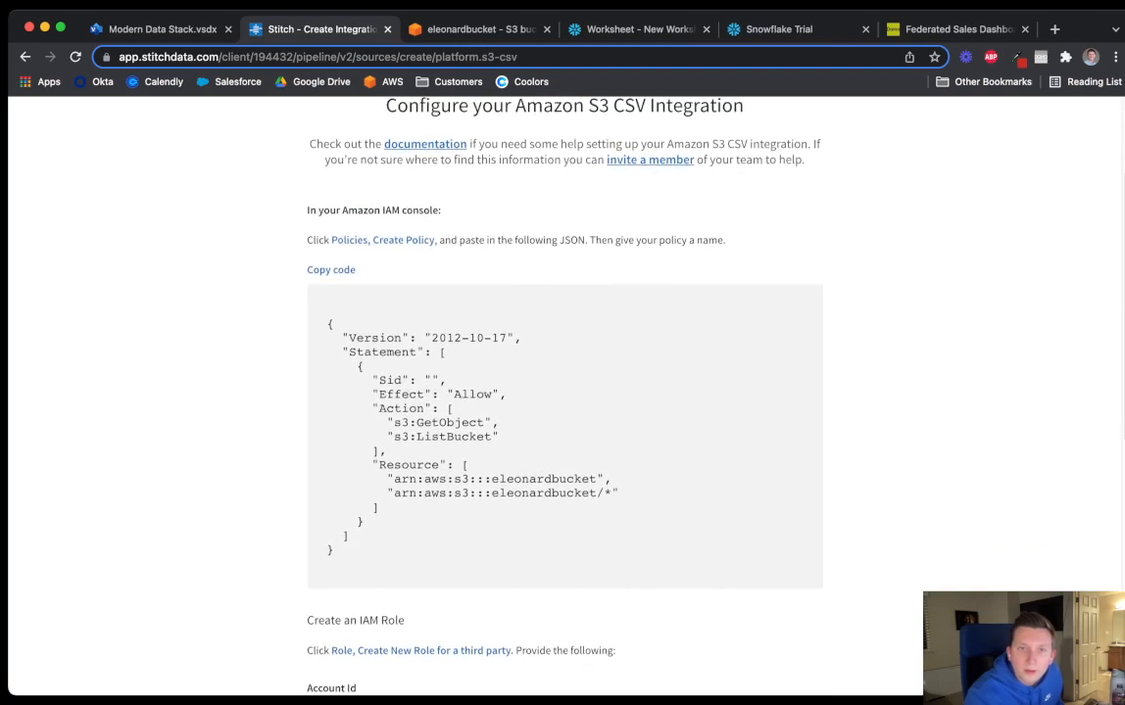
left_click(331, 270)
scroll(565, 392, "up", 2)
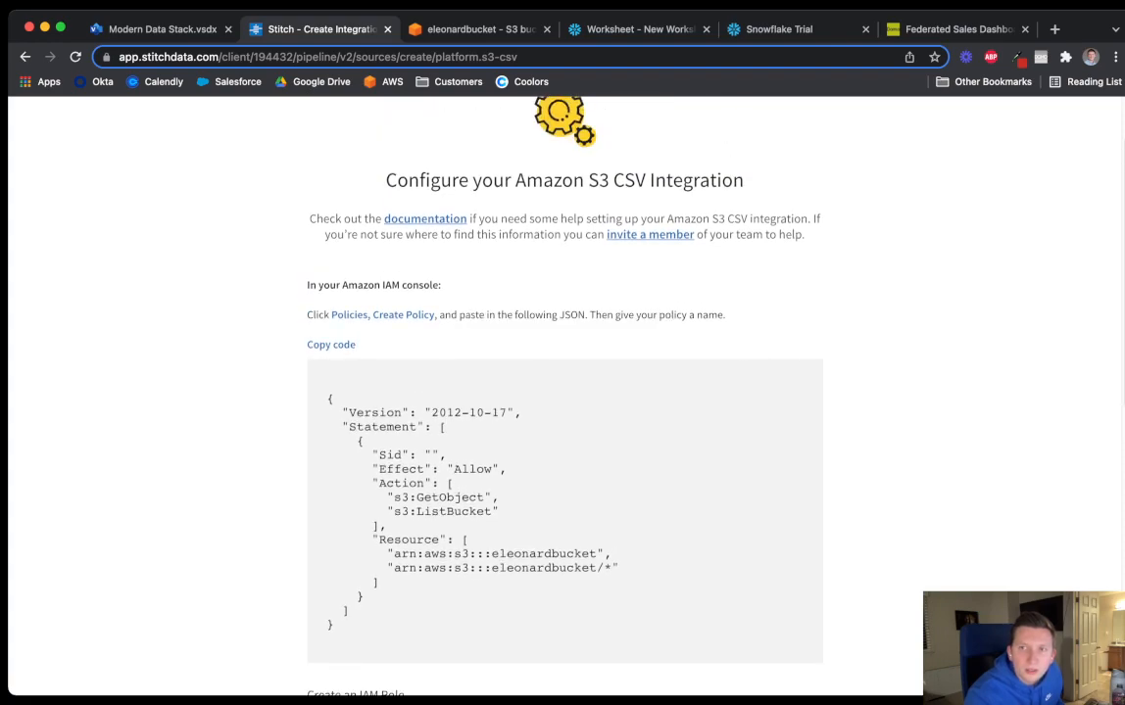
Open the AWS IAM console via an 'amazon iam console' search beside Stitch and show Policies
key("ctrl+t")
type("am")
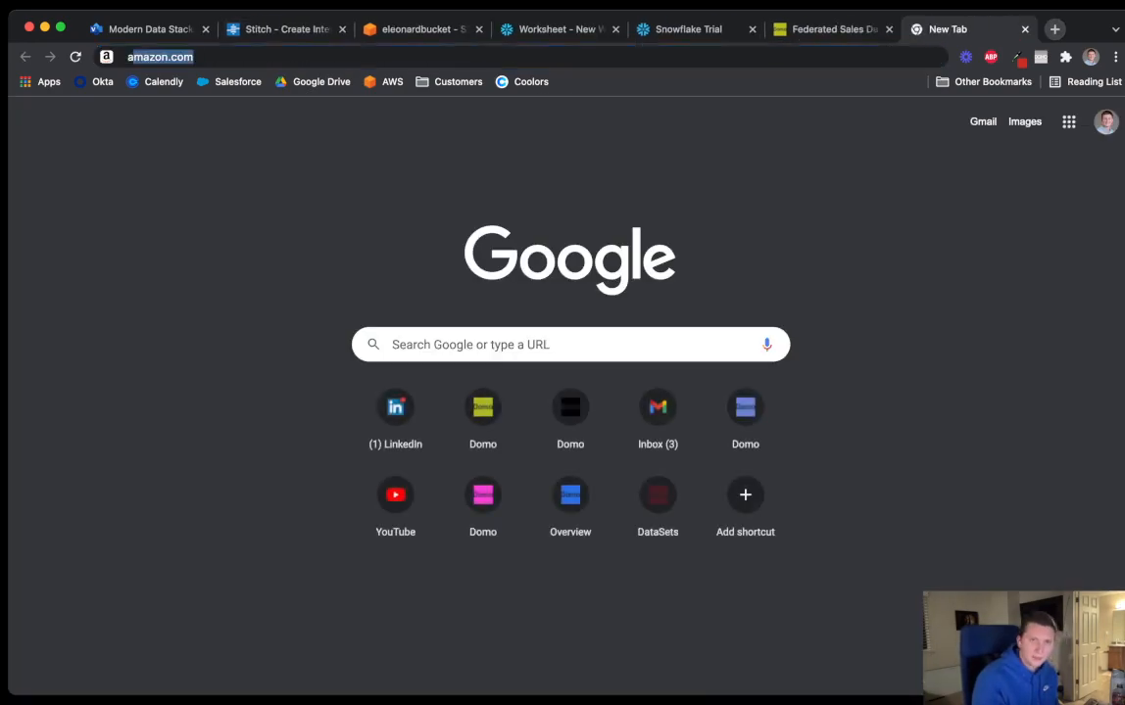
type("azon iam console")
key("Return")
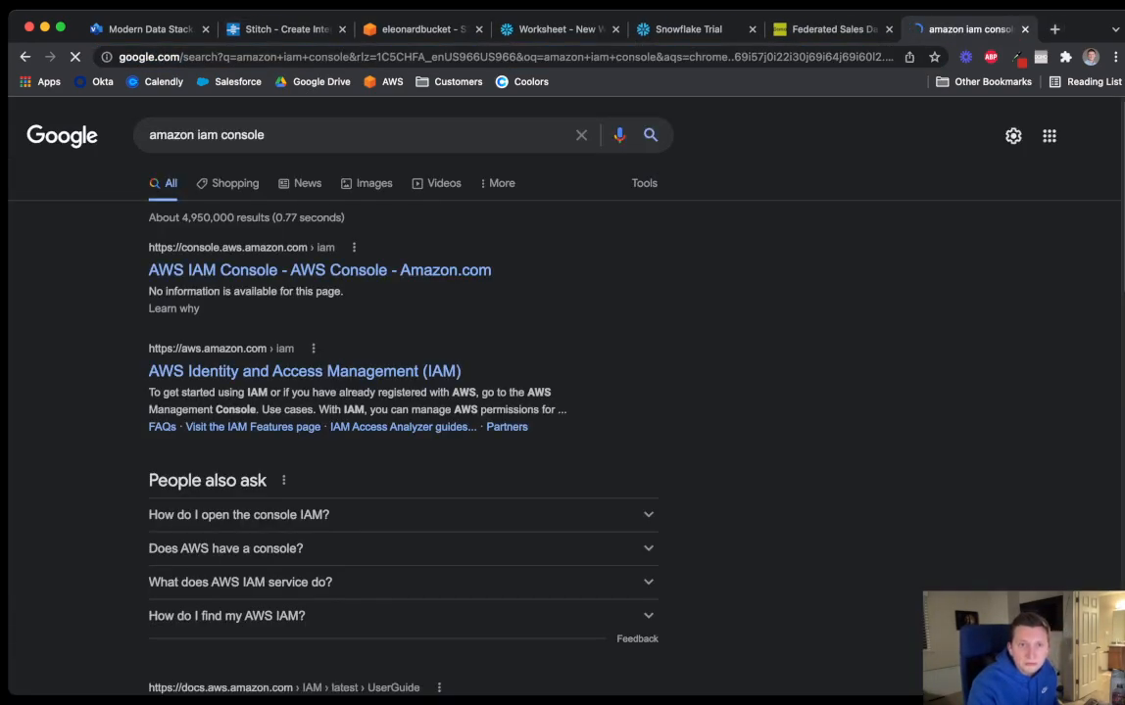
left_click(316, 270)
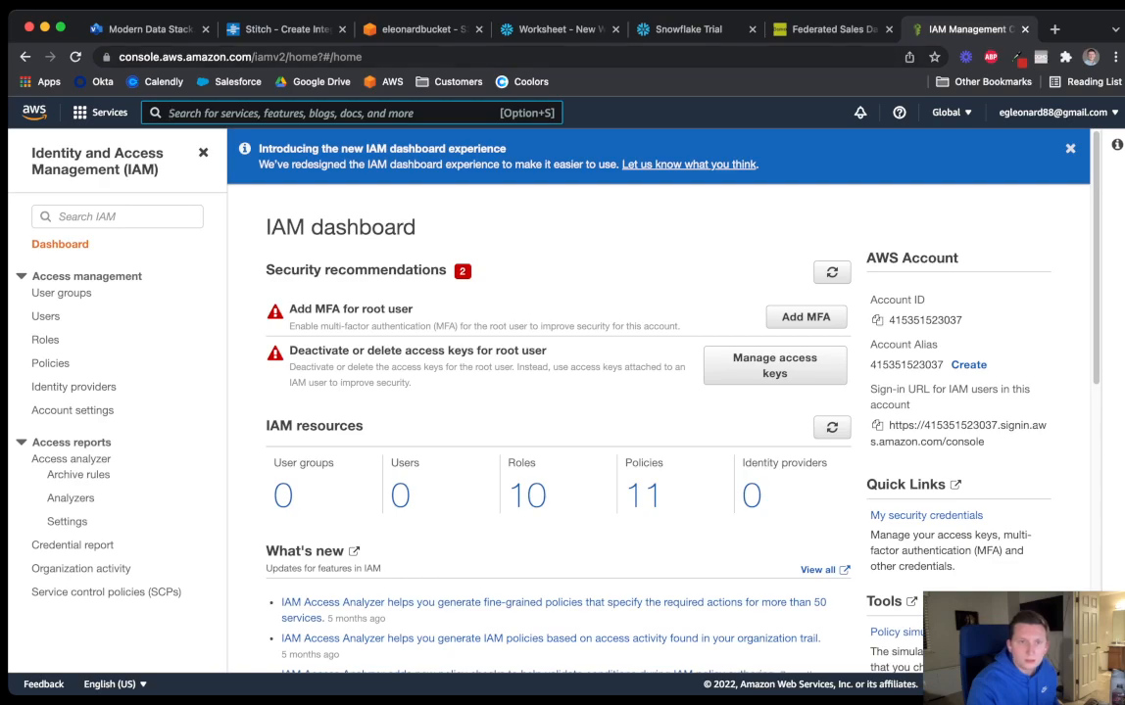
left_click_drag(965, 29, 431, 29)
left_click(284, 29)
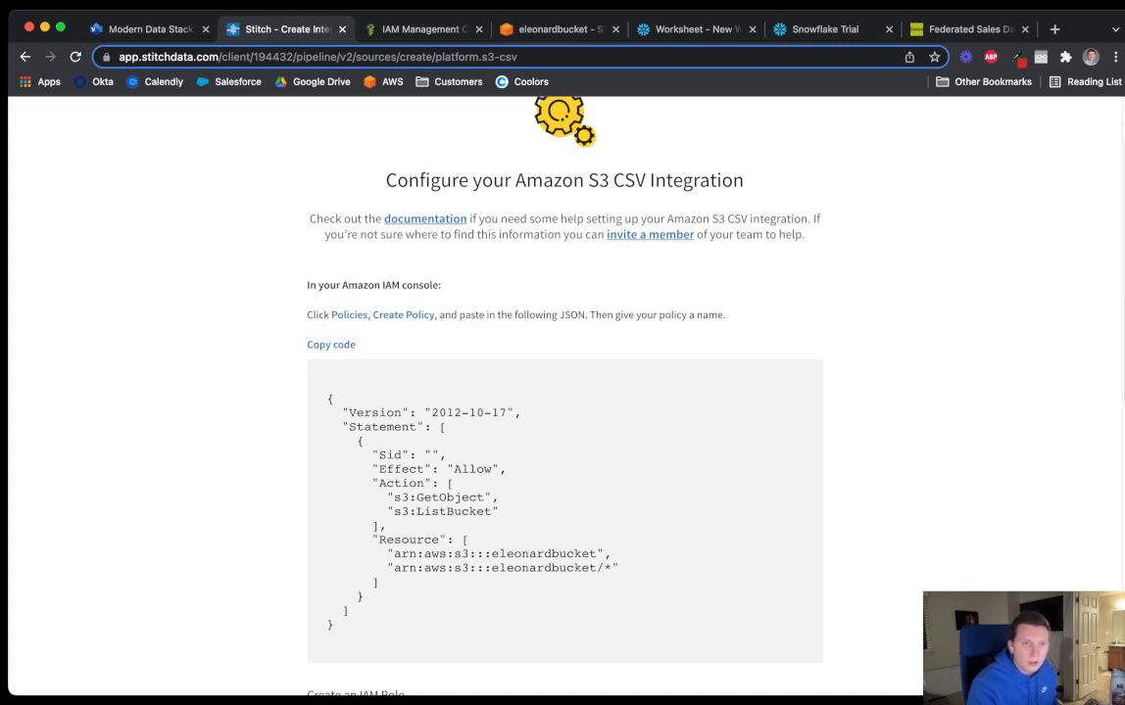
left_click(423, 30)
left_click(50, 362)
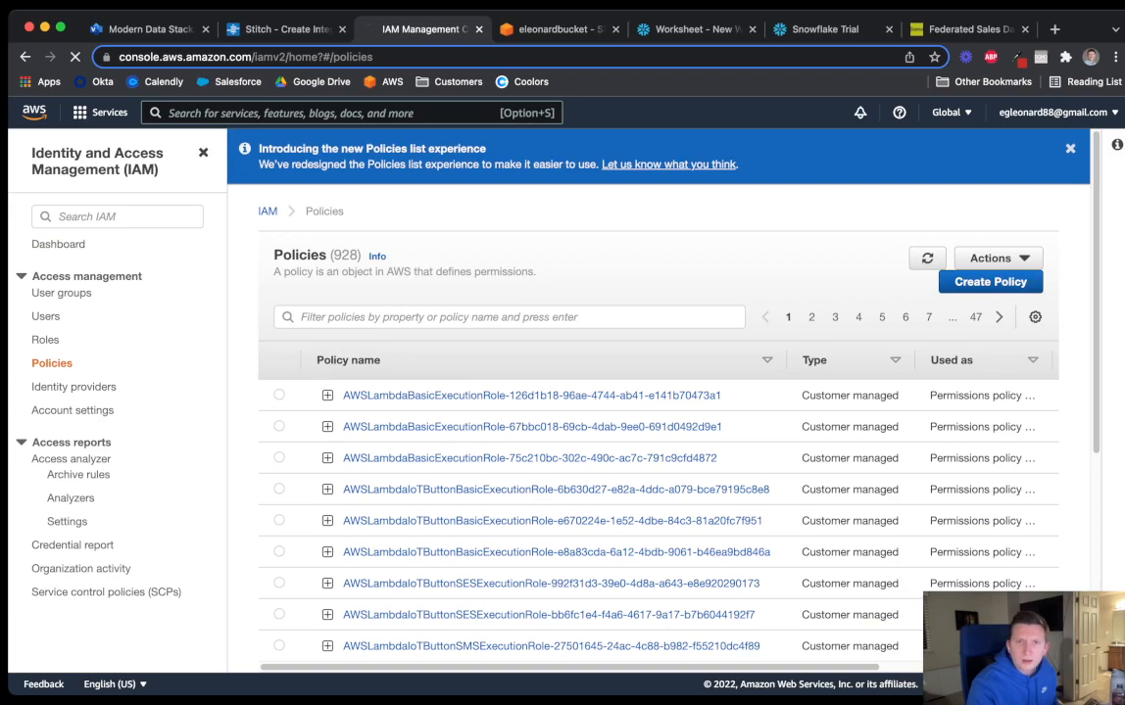
Start a new IAM policy and replace its JSON with Stitch's S3 read-access policy
left_click(989, 281)
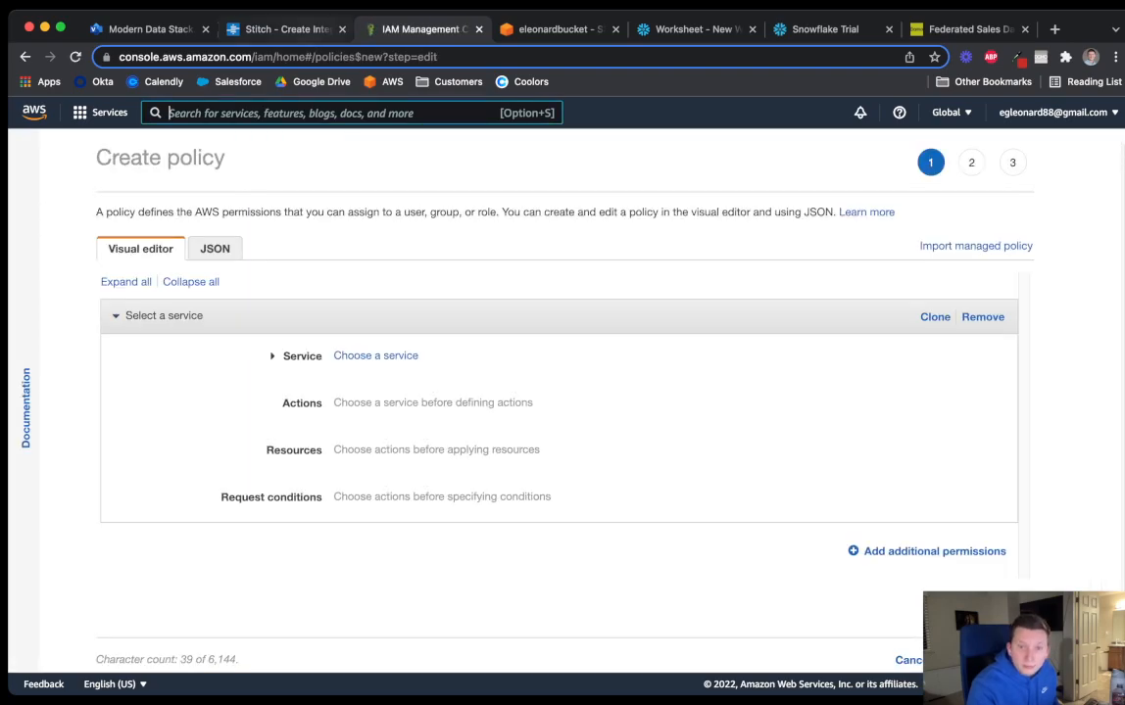
key("ctrl+shift+Tab")
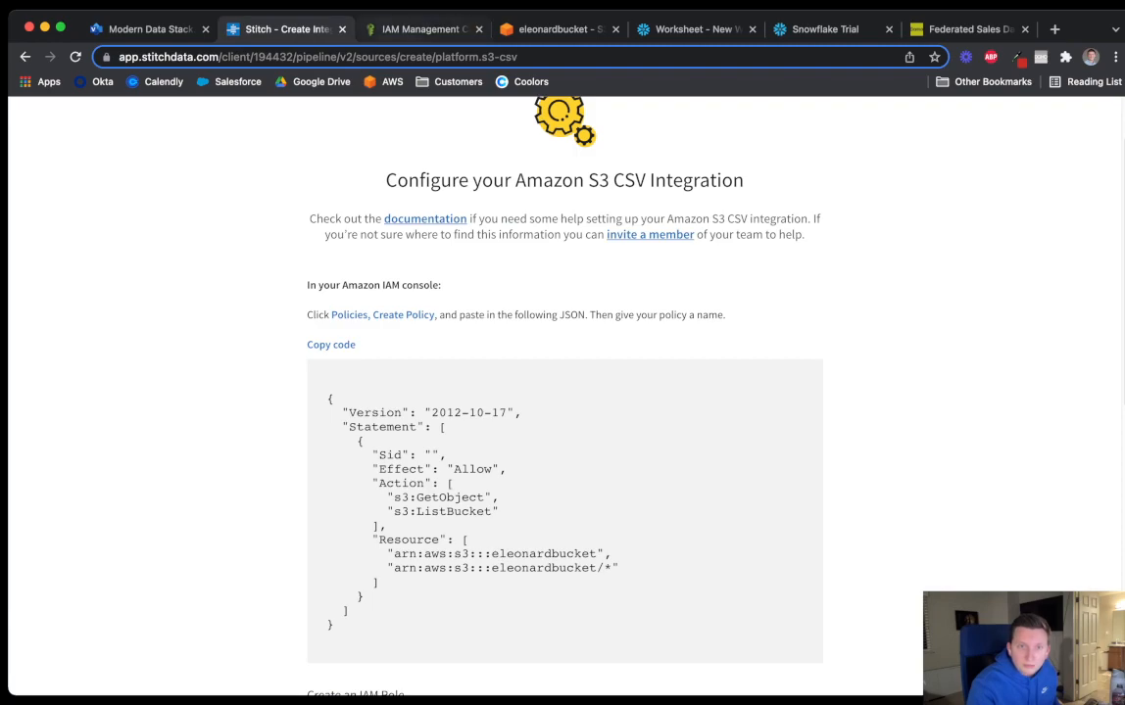
key("ctrl+Tab")
left_click(215, 247)
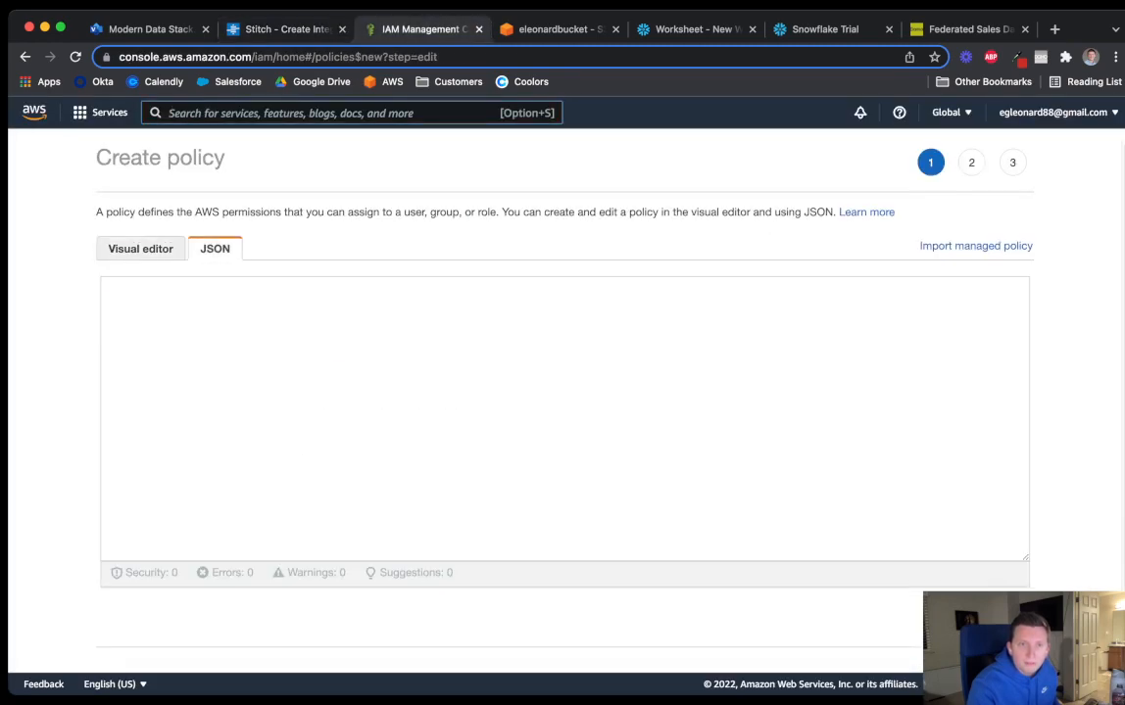
left_click(266, 29)
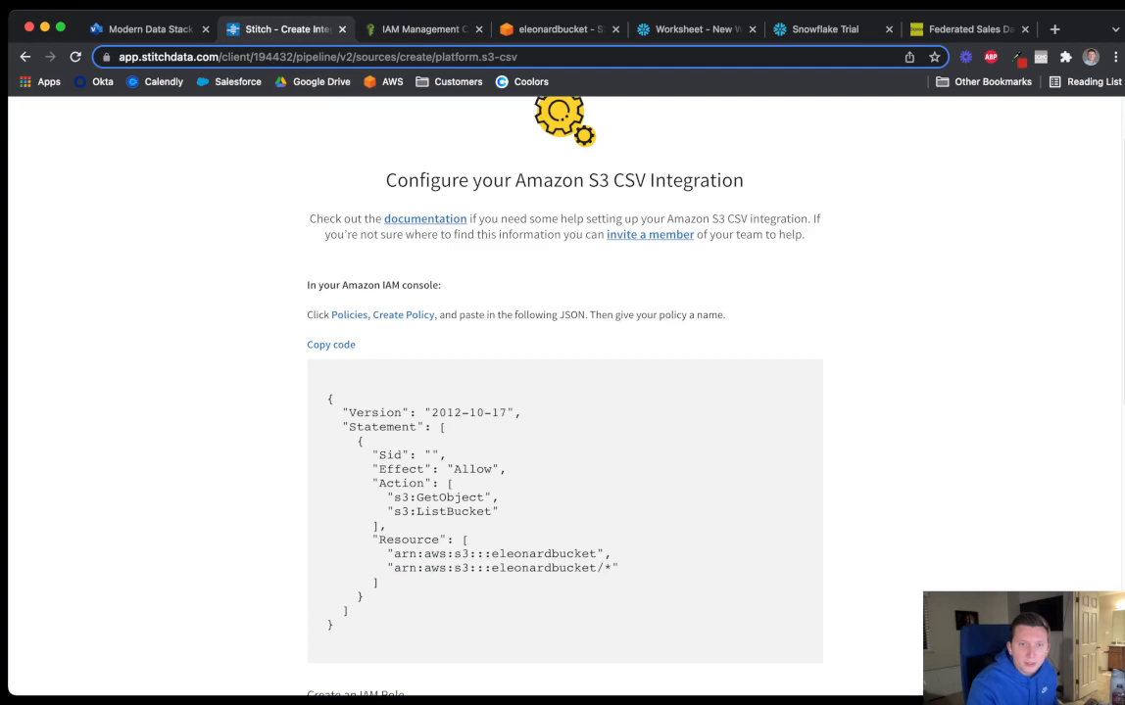
left_click(331, 345)
left_click(360, 27)
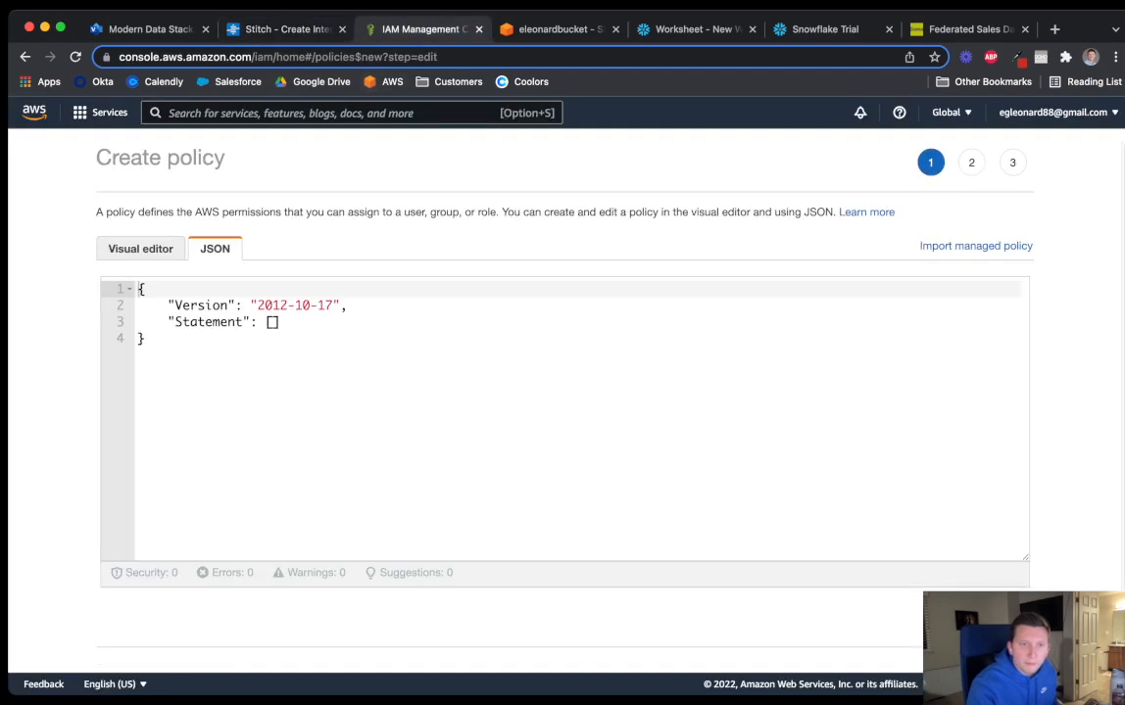
left_click(144, 338)
key("super+a")
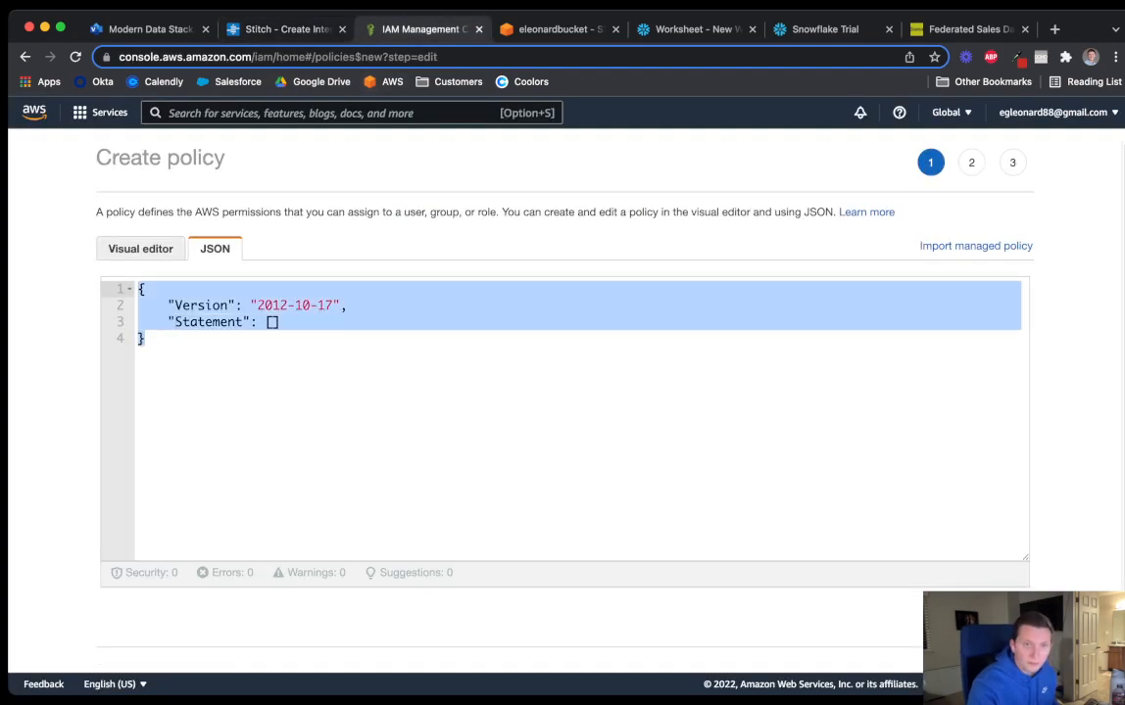
key("super+v")
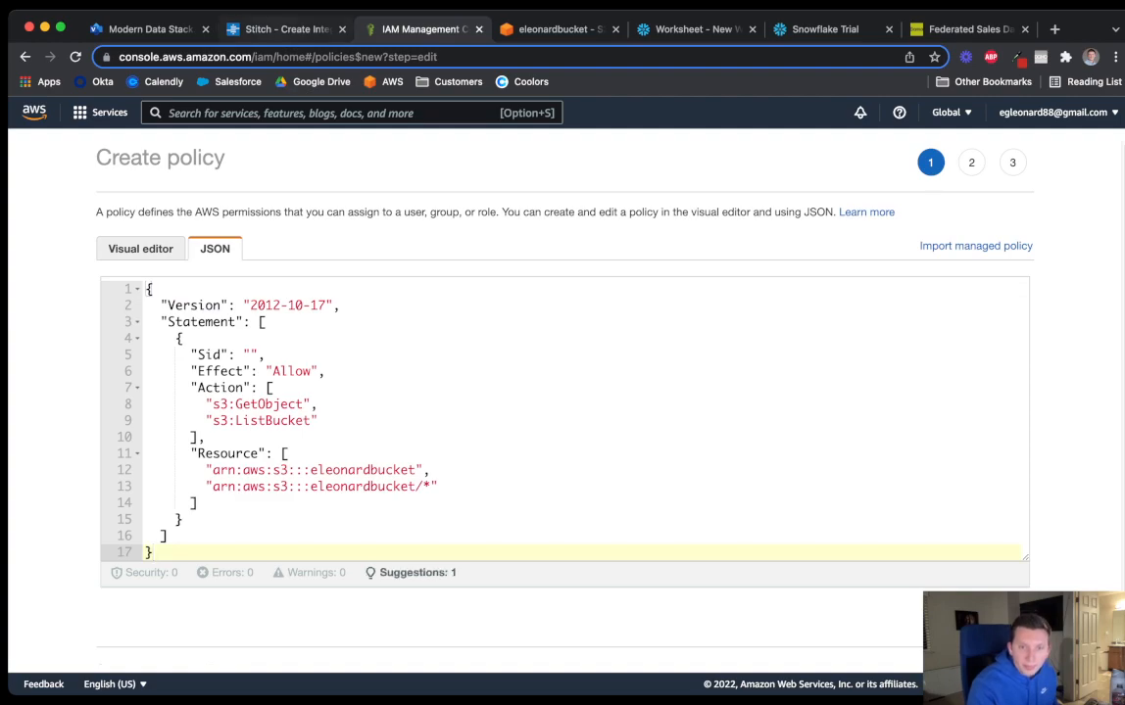
Compare the pasted policy JSON against Stitch's setup instructions
left_click(257, 29)
scroll(564, 392, "down", 5)
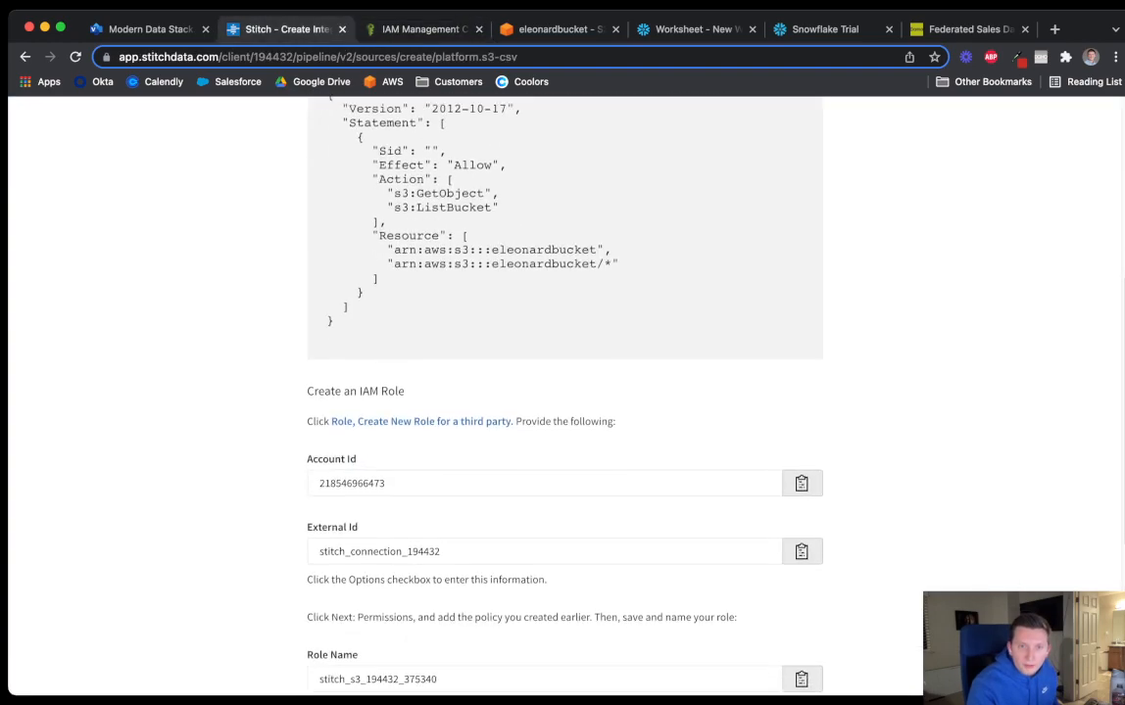
scroll(564, 392, "down", 1)
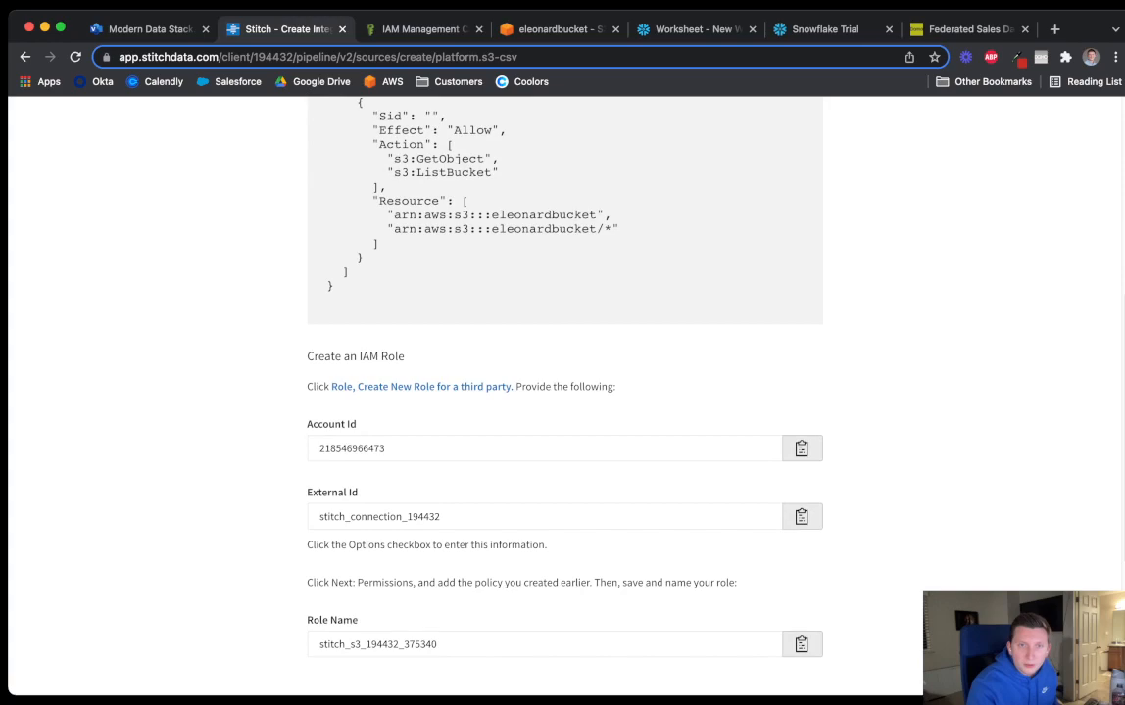
scroll(564, 392, "up", 6)
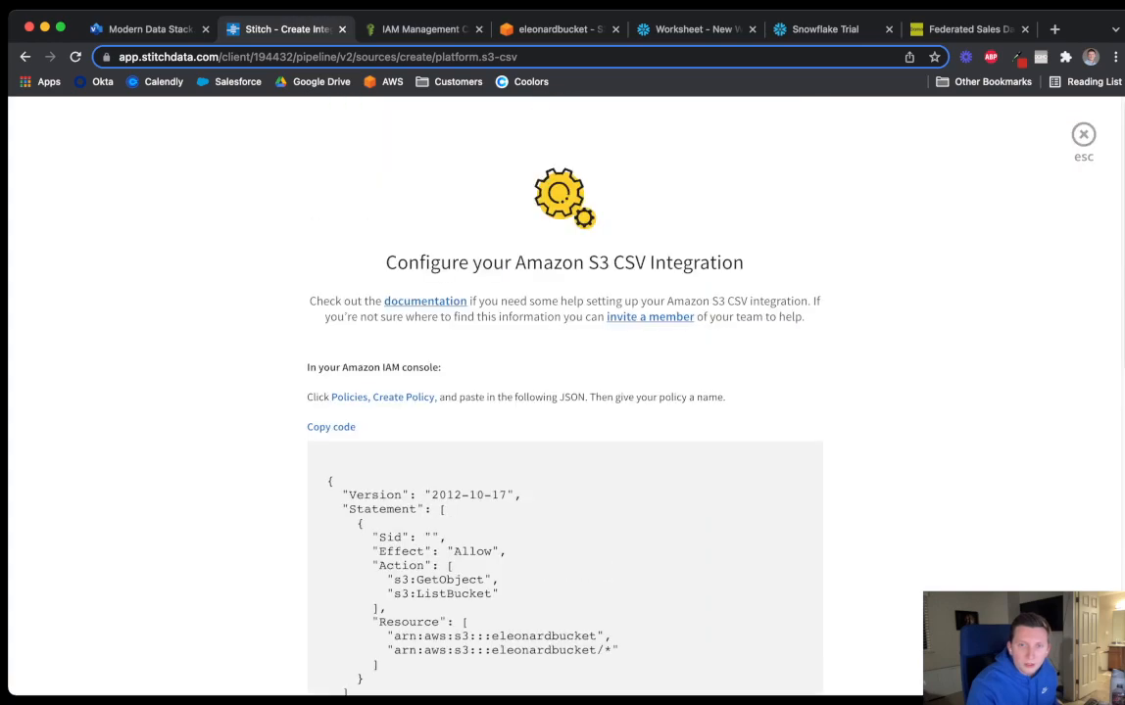
scroll(564, 392, "down", 2)
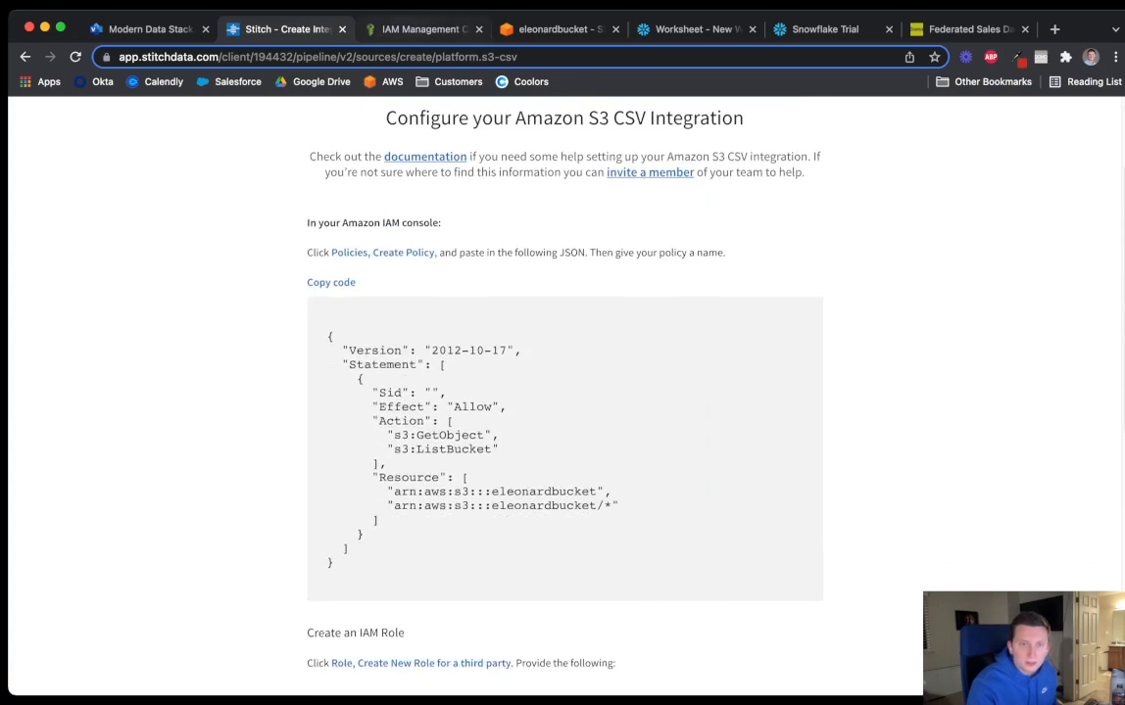
key("ctrl+Tab")
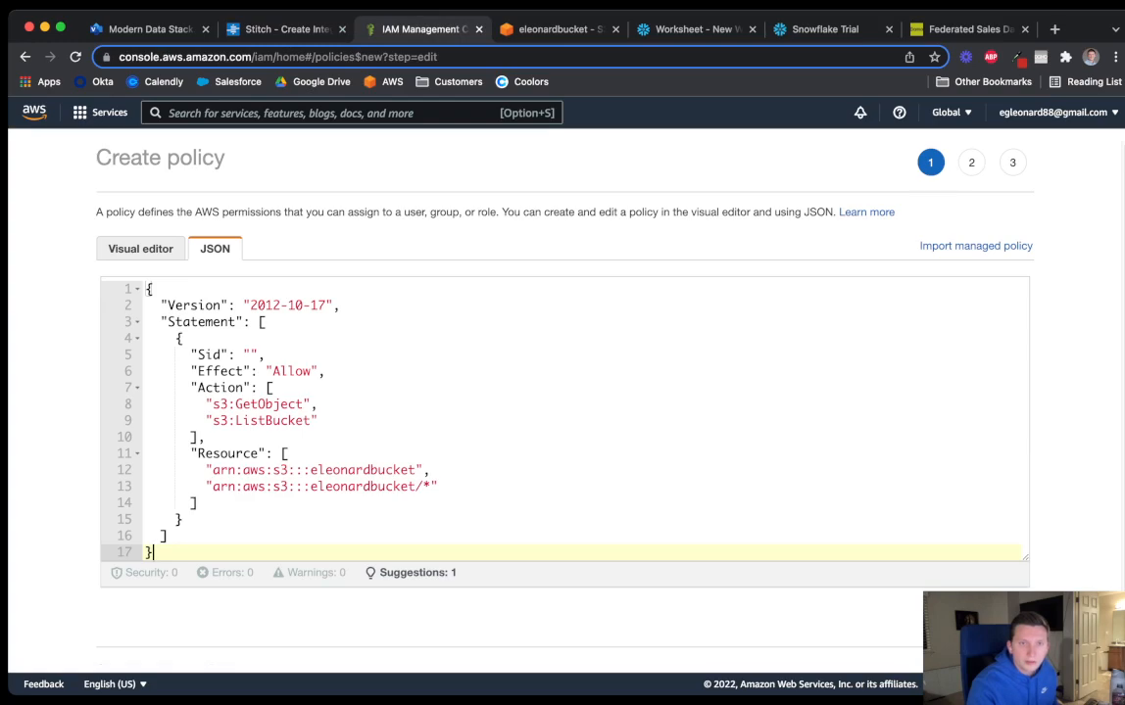
double_click(128, 157)
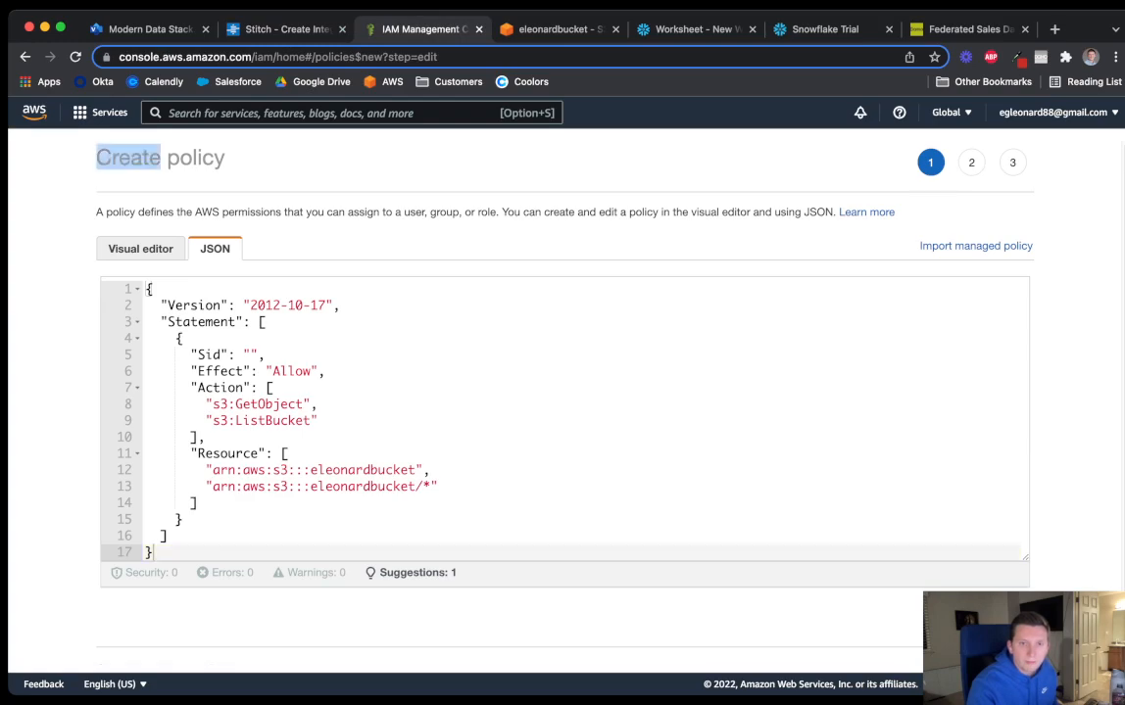
scroll(564, 392, "down", 1)
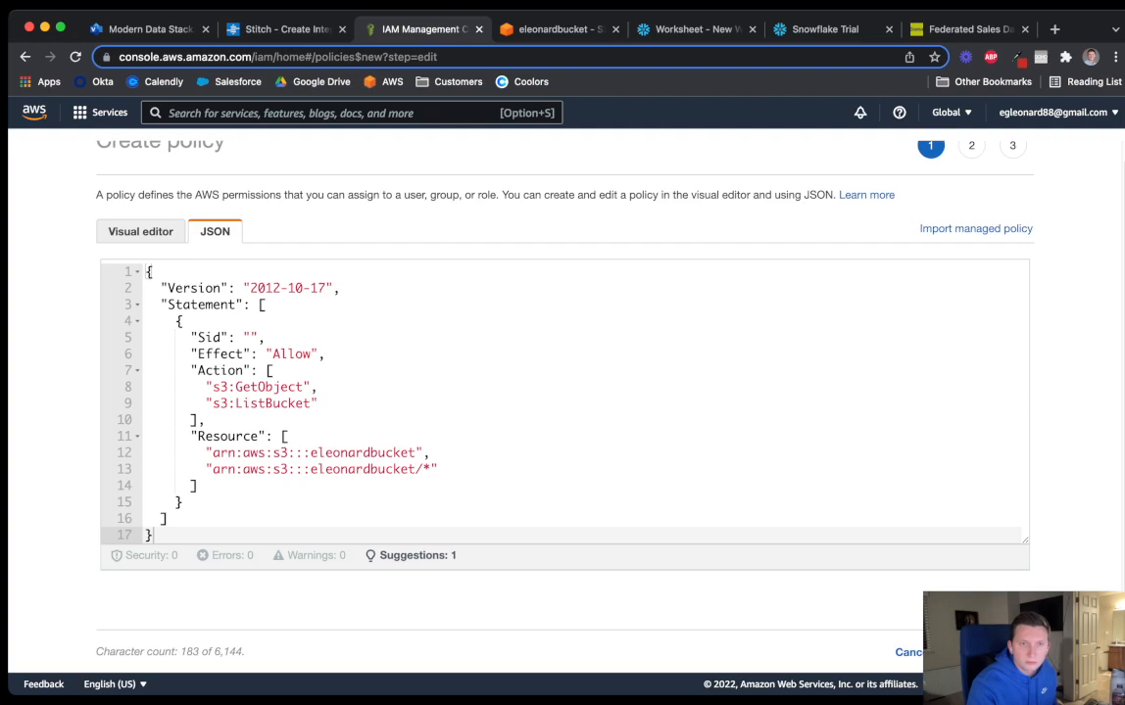
Skip tags and name the policy Stitchdatapolicy on the review page
left_click(990, 651)
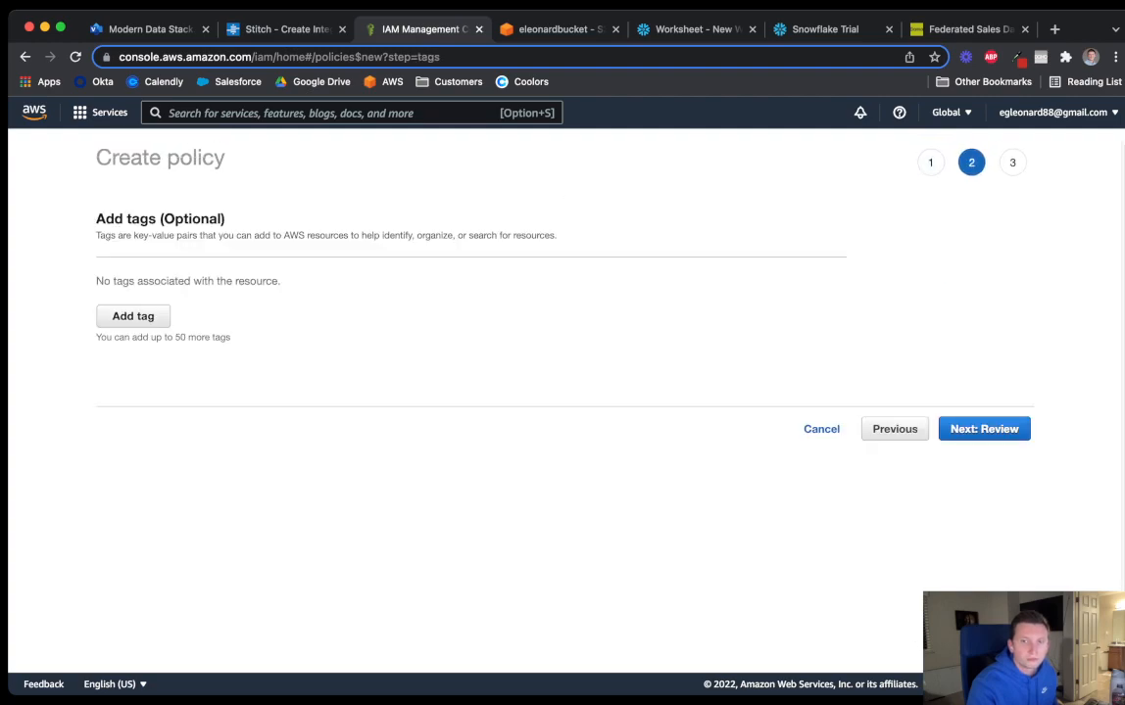
left_click(983, 429)
left_click(437, 259)
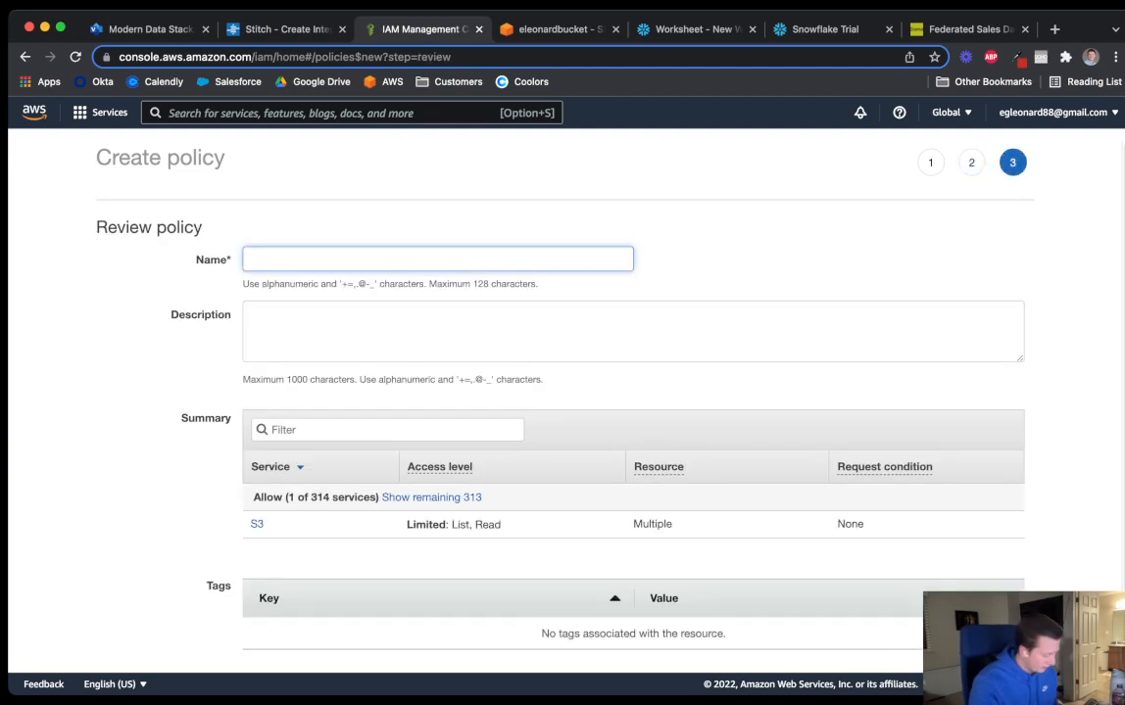
type("Stitchdatapolicy")
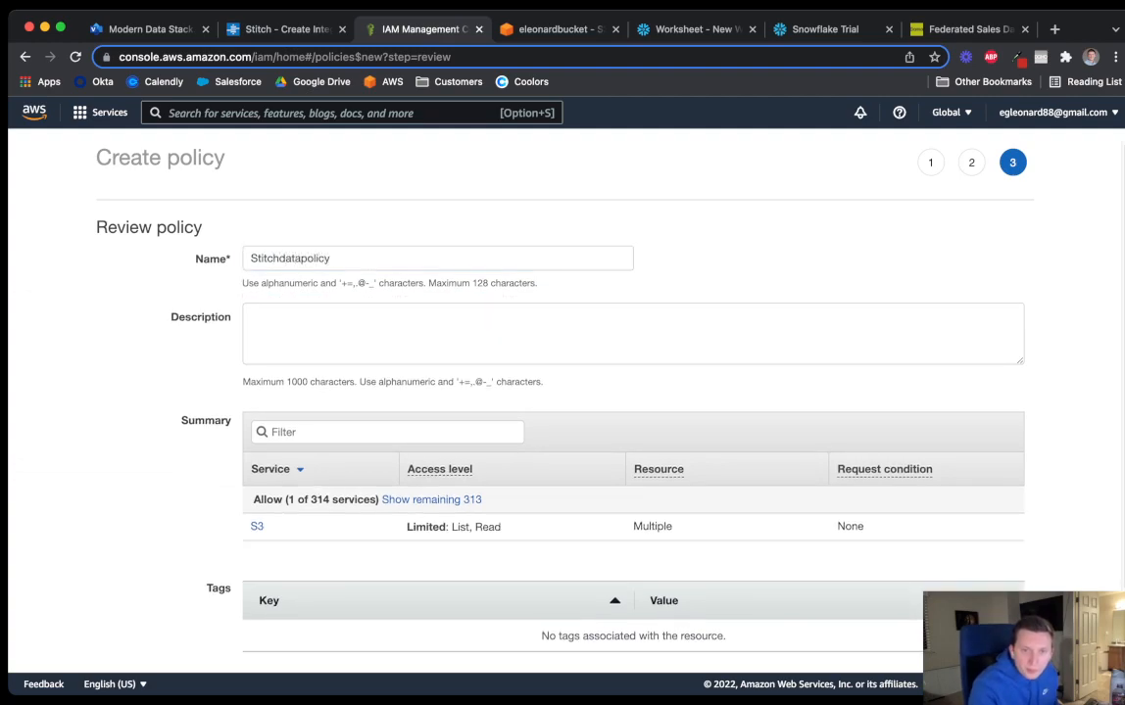
scroll(632, 392, "down", 3)
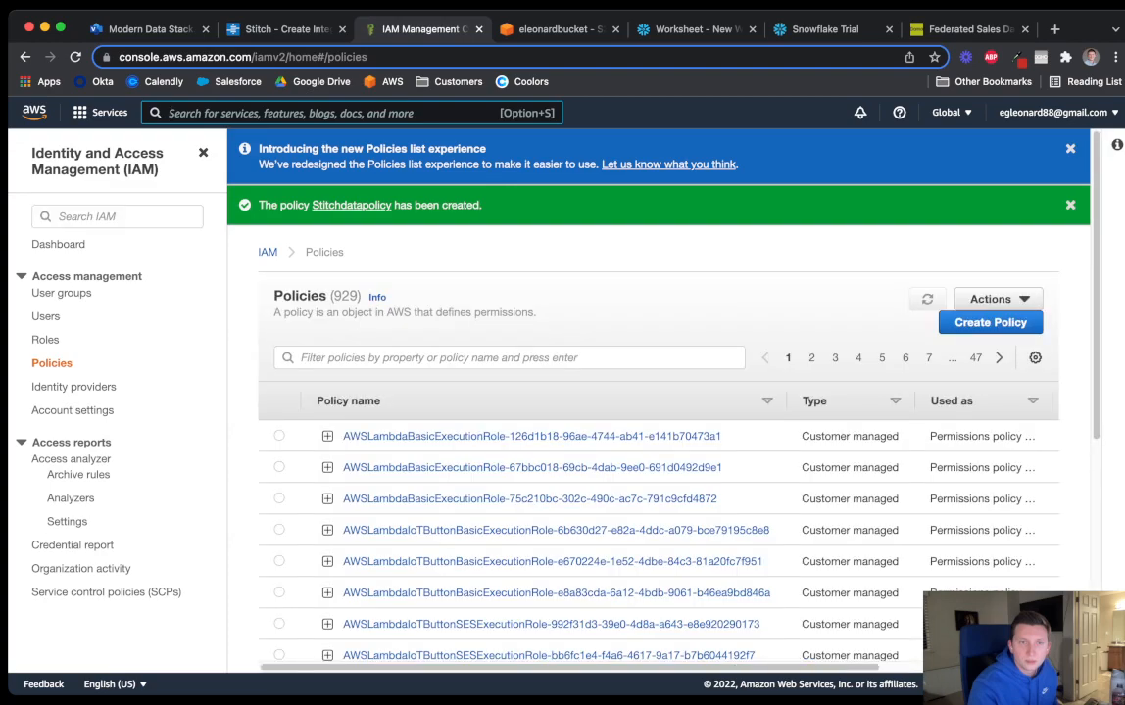
Check Stitch's role instructions, then start creating a new IAM role
left_click(279, 28)
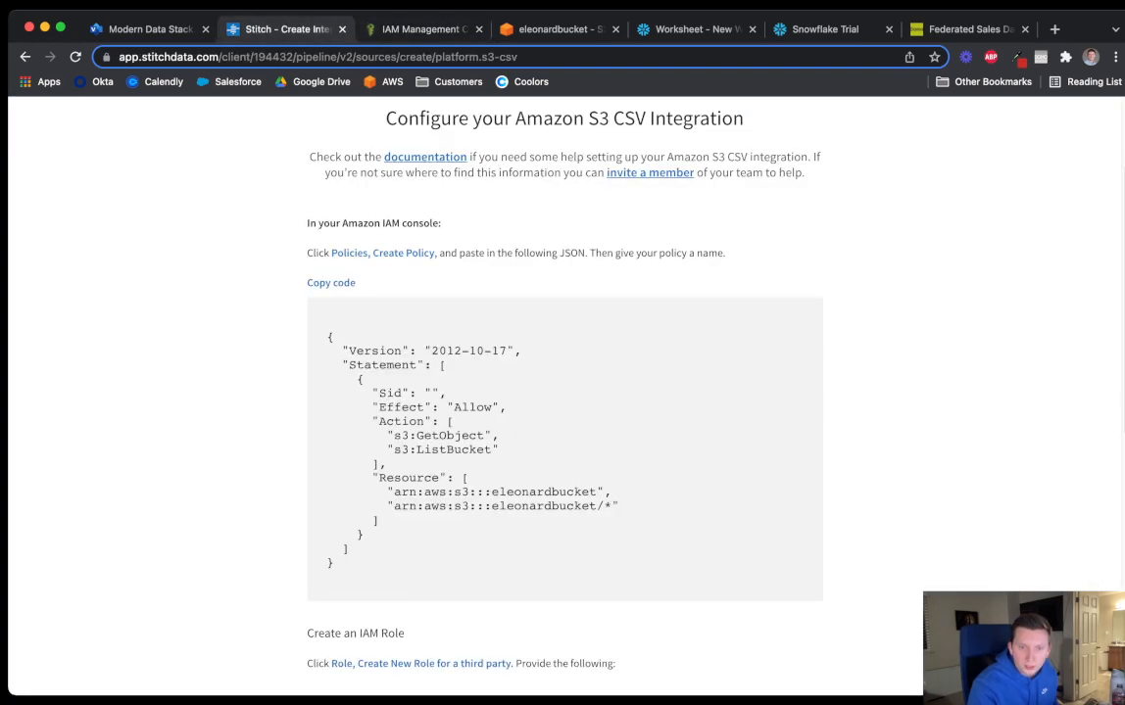
scroll(564, 392, "down", 5)
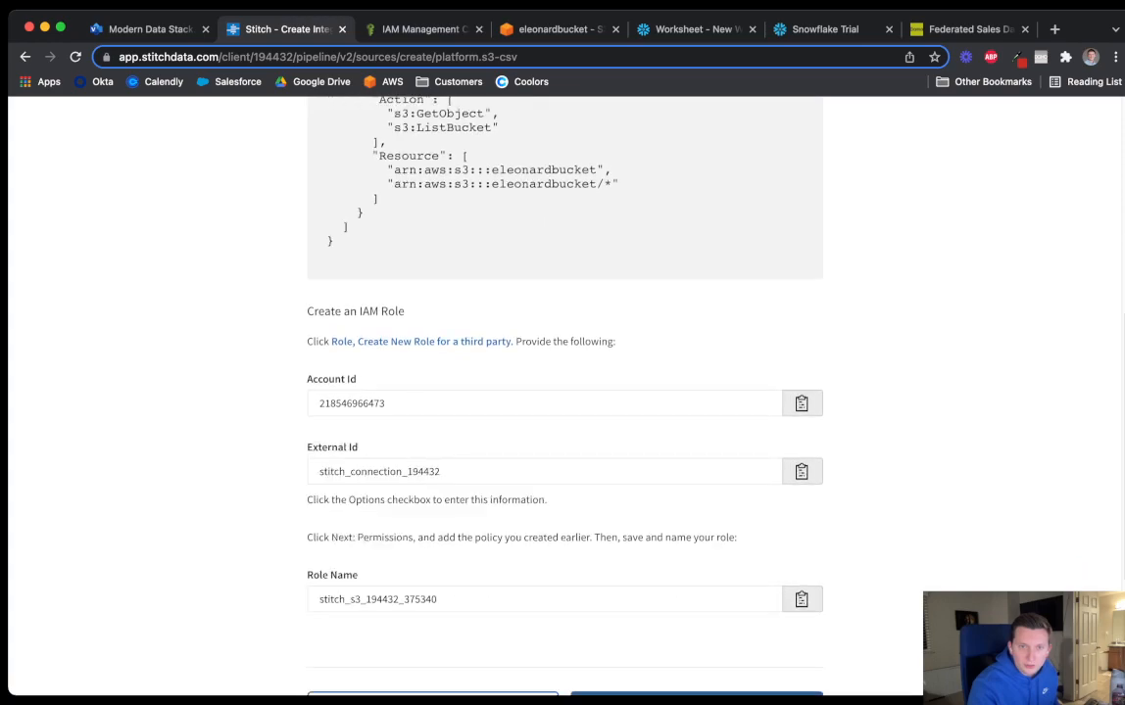
scroll(564, 392, "down", 1)
left_click(422, 29)
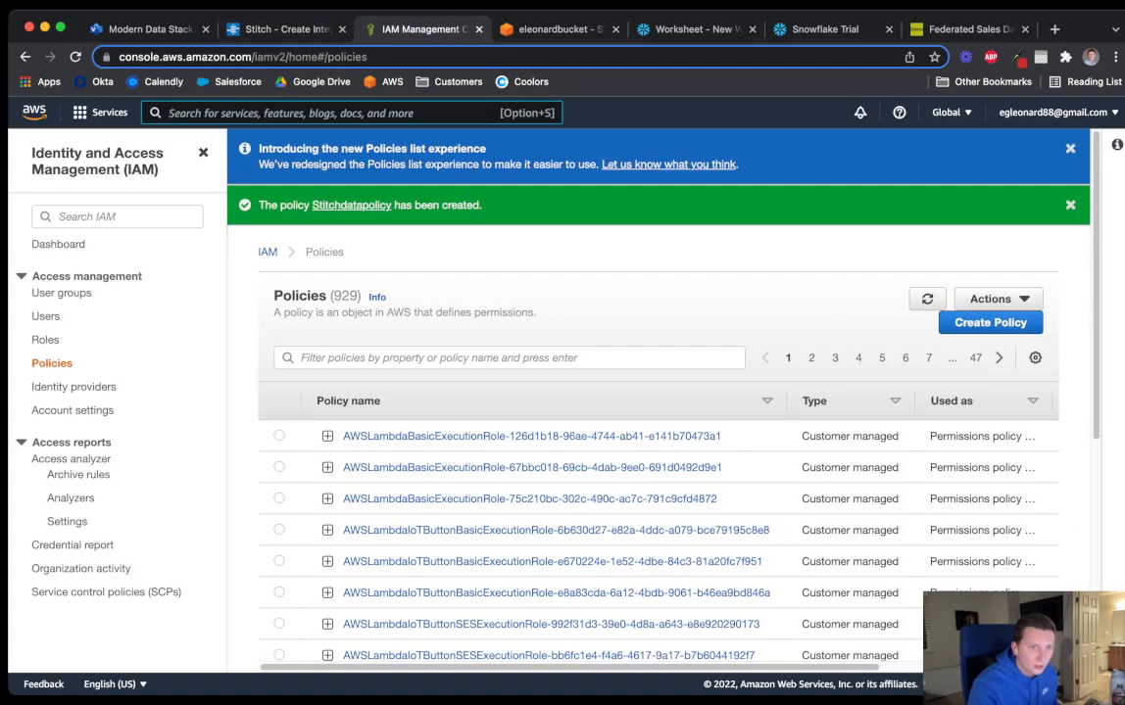
left_click(45, 340)
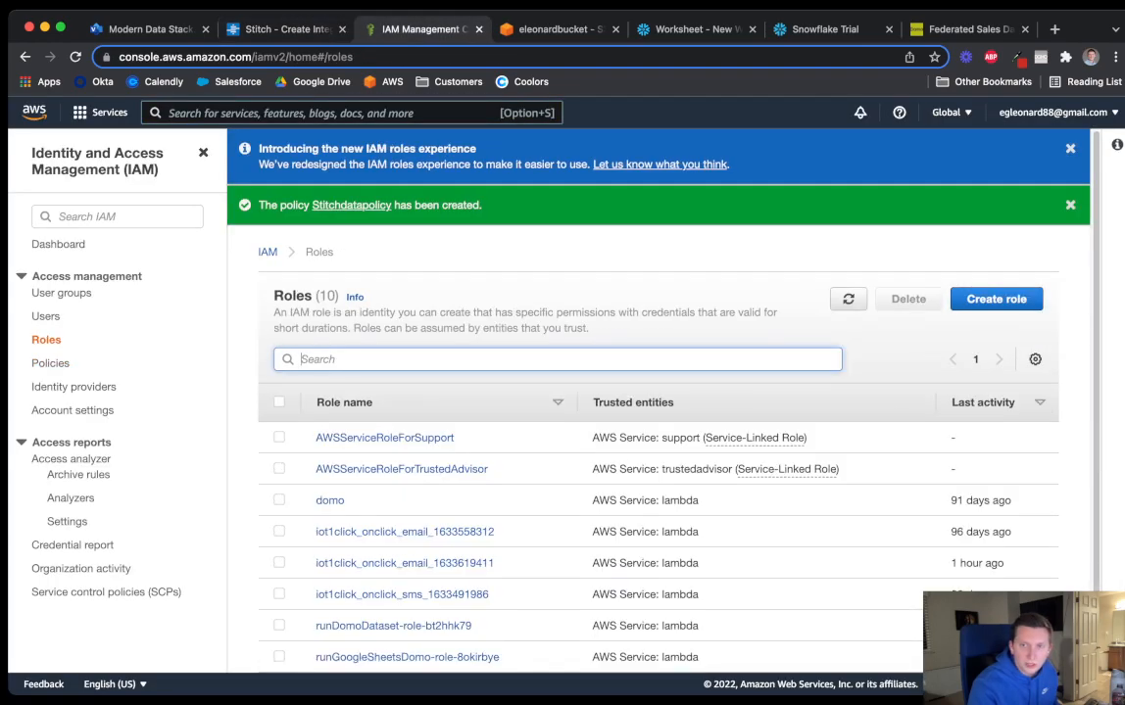
left_click(996, 299)
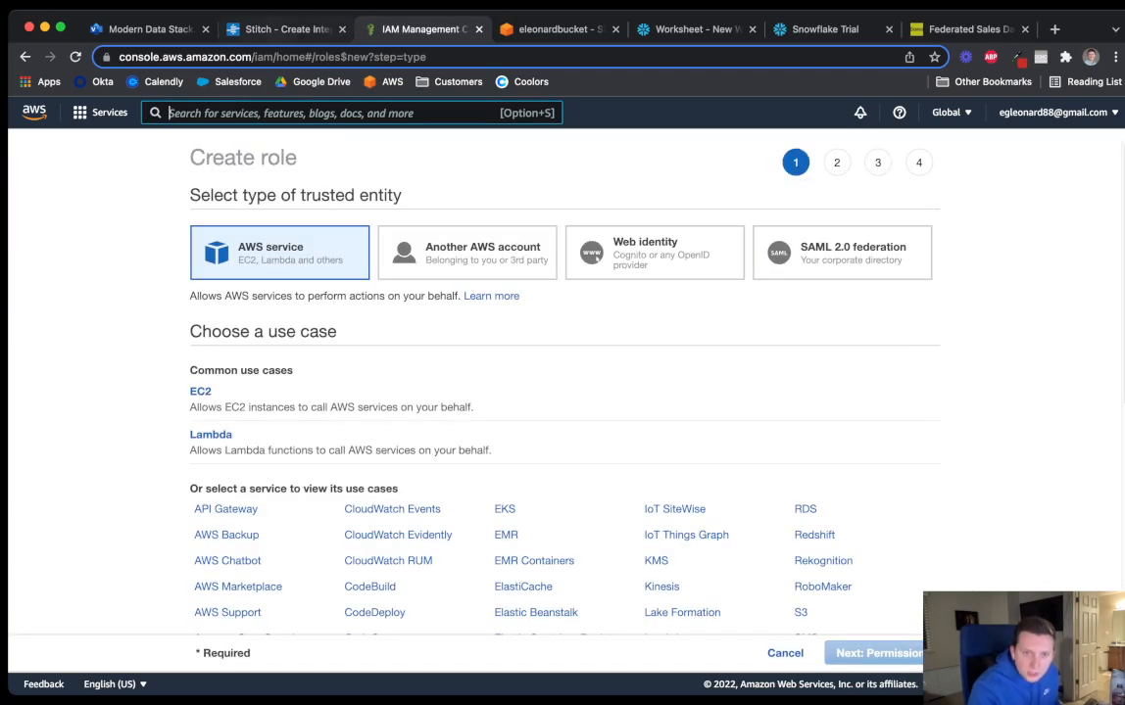
left_click(250, 29)
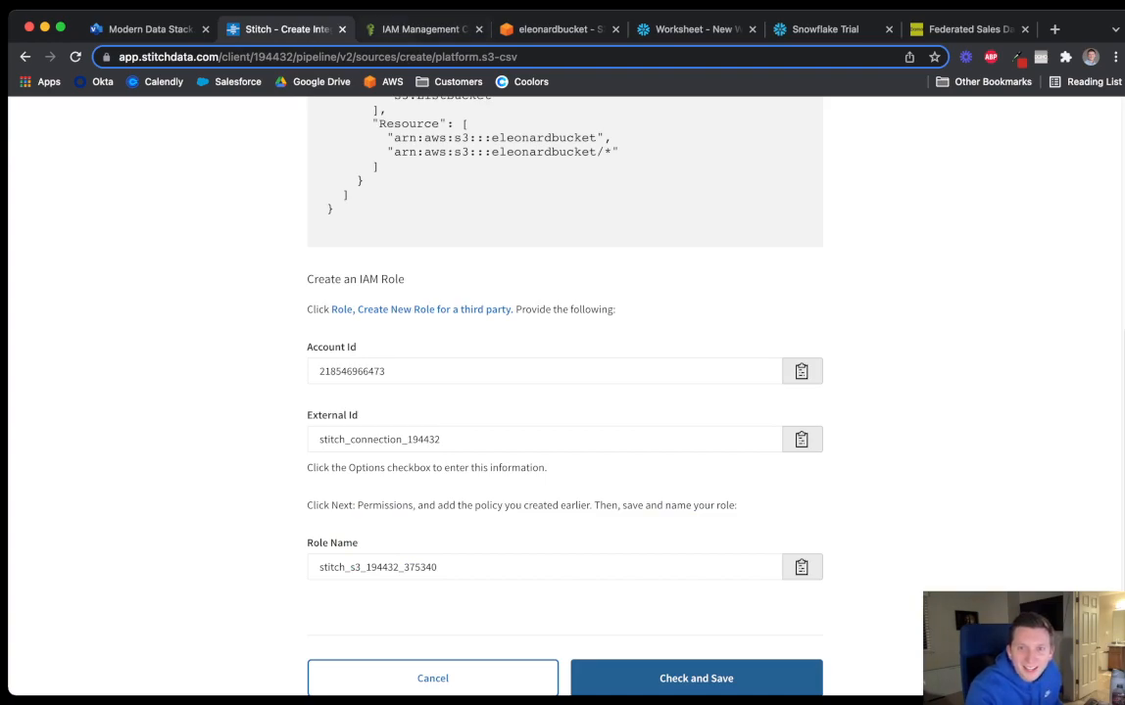
key("ctrl+Tab")
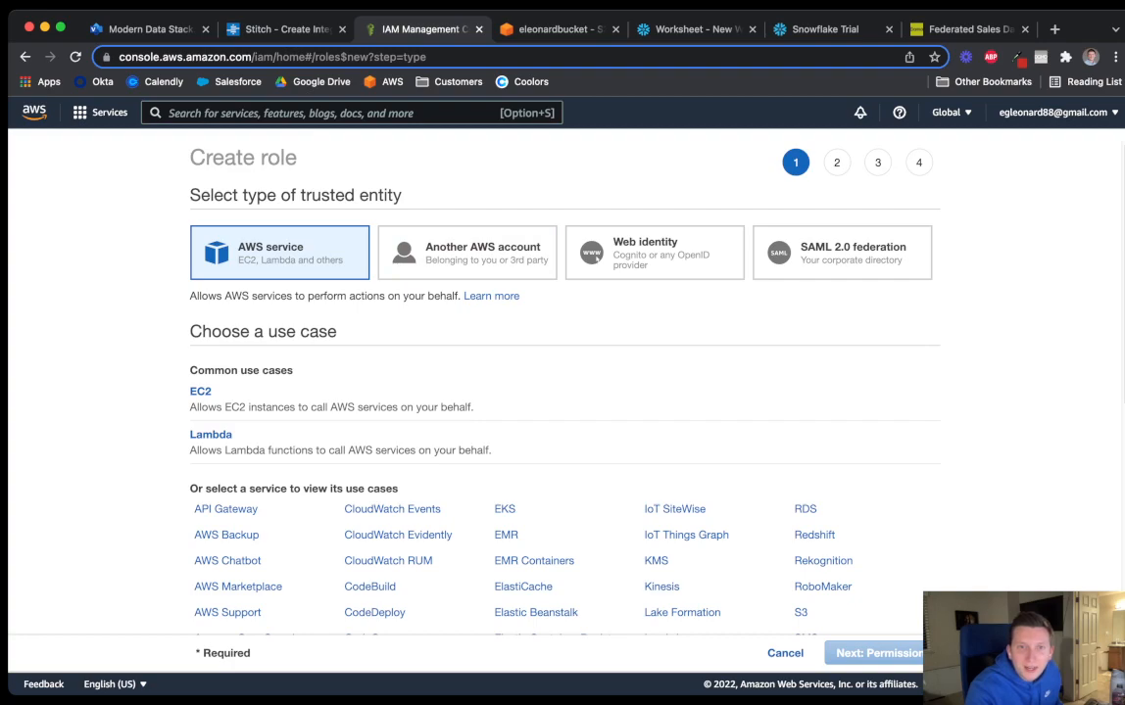
left_click(468, 253)
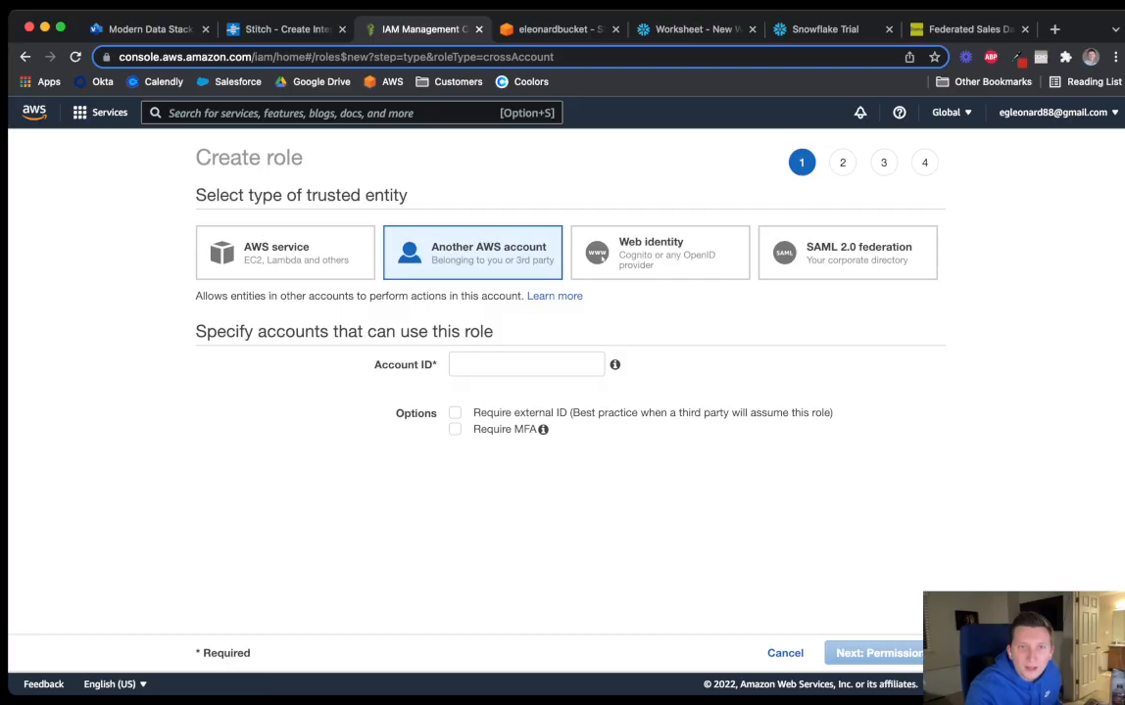
key("ctrl+shift+Tab")
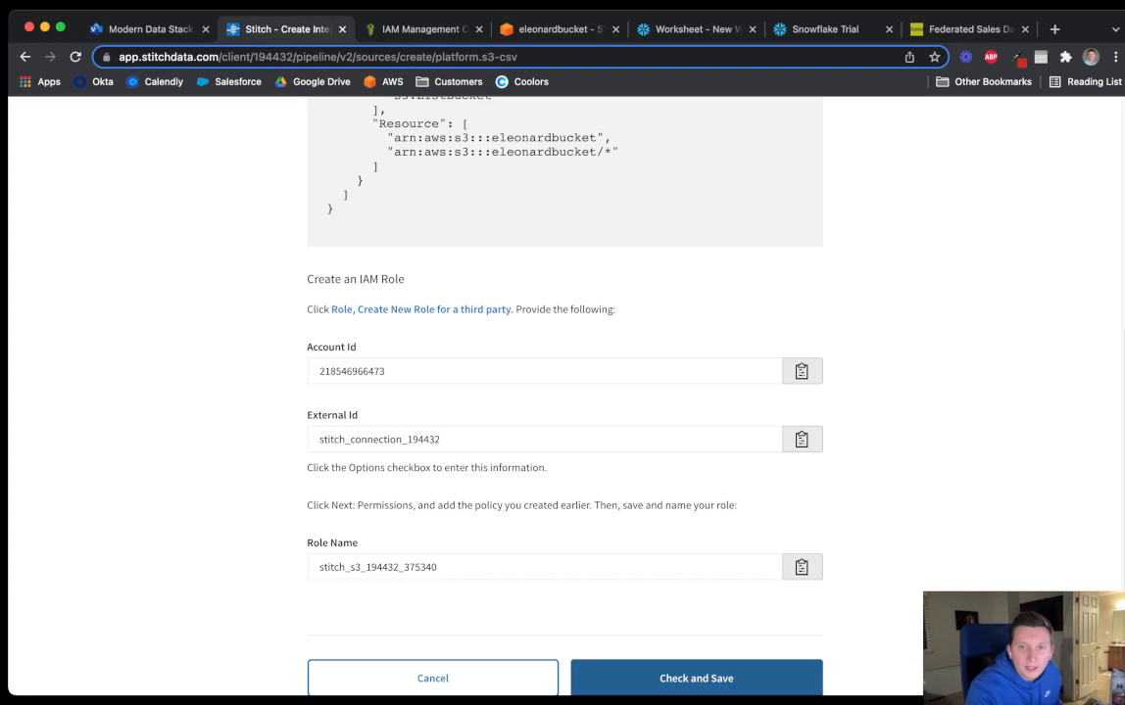
left_click(802, 371)
key("ctrl+Tab")
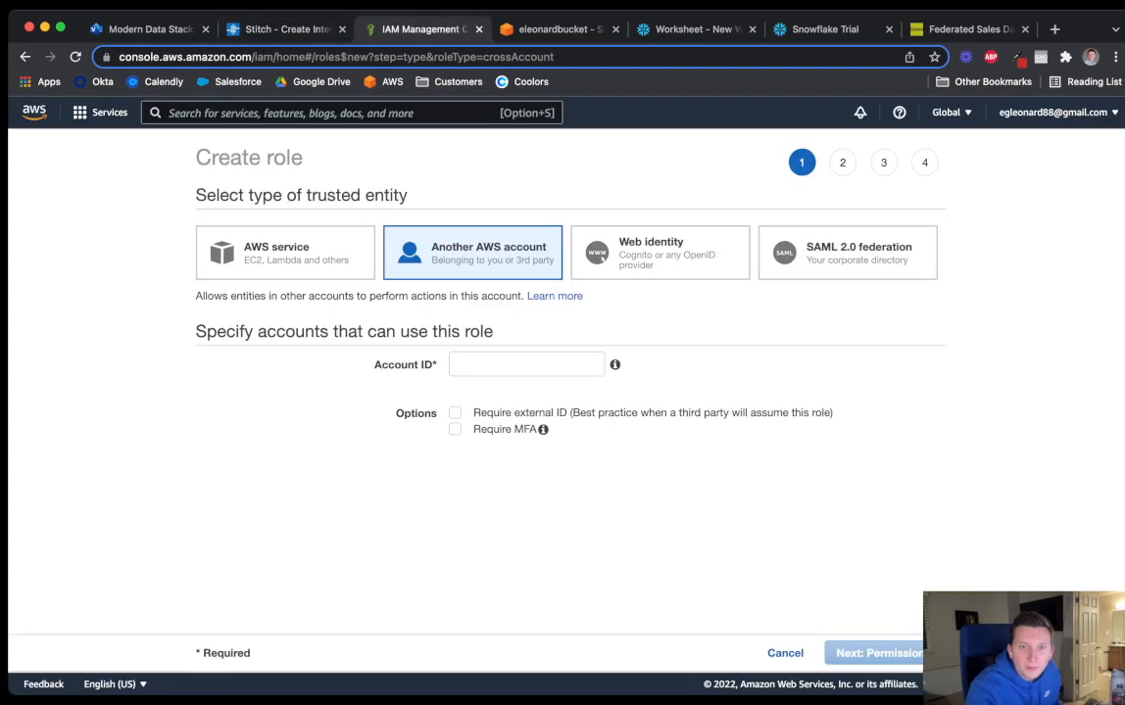
left_click(526, 365)
key("super+v")
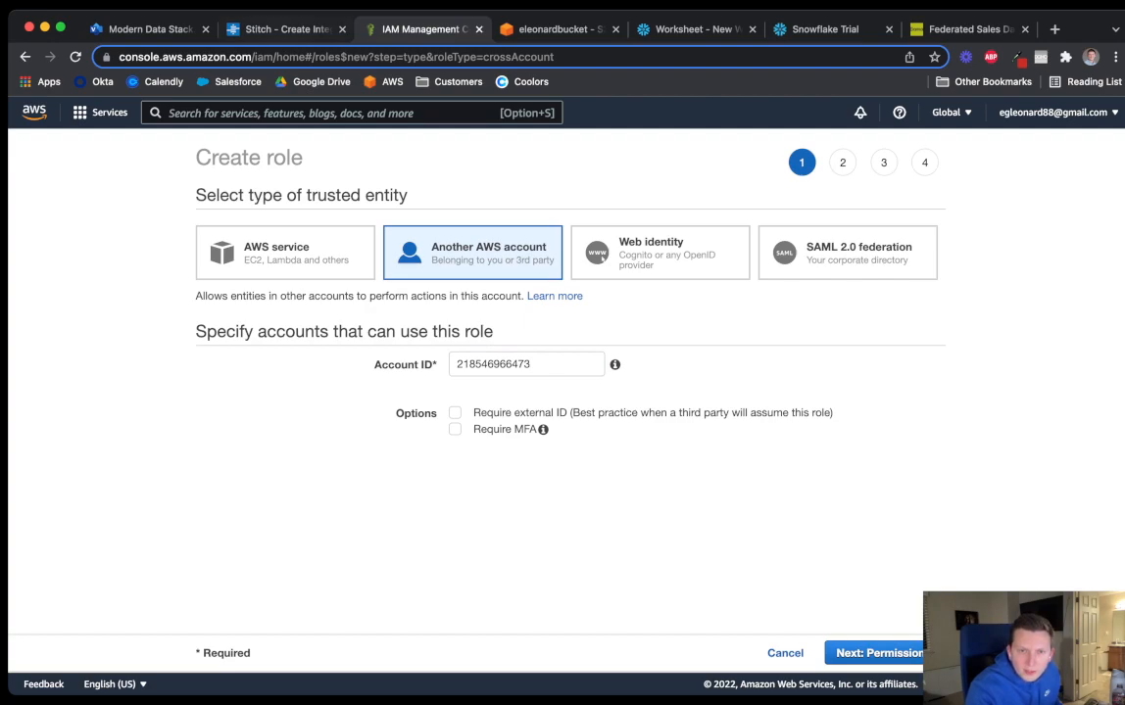
Tick Require external ID and paste Stitch's external ID into it
key("ctrl+shift+Tab")
scroll(564, 392, "down", 3)
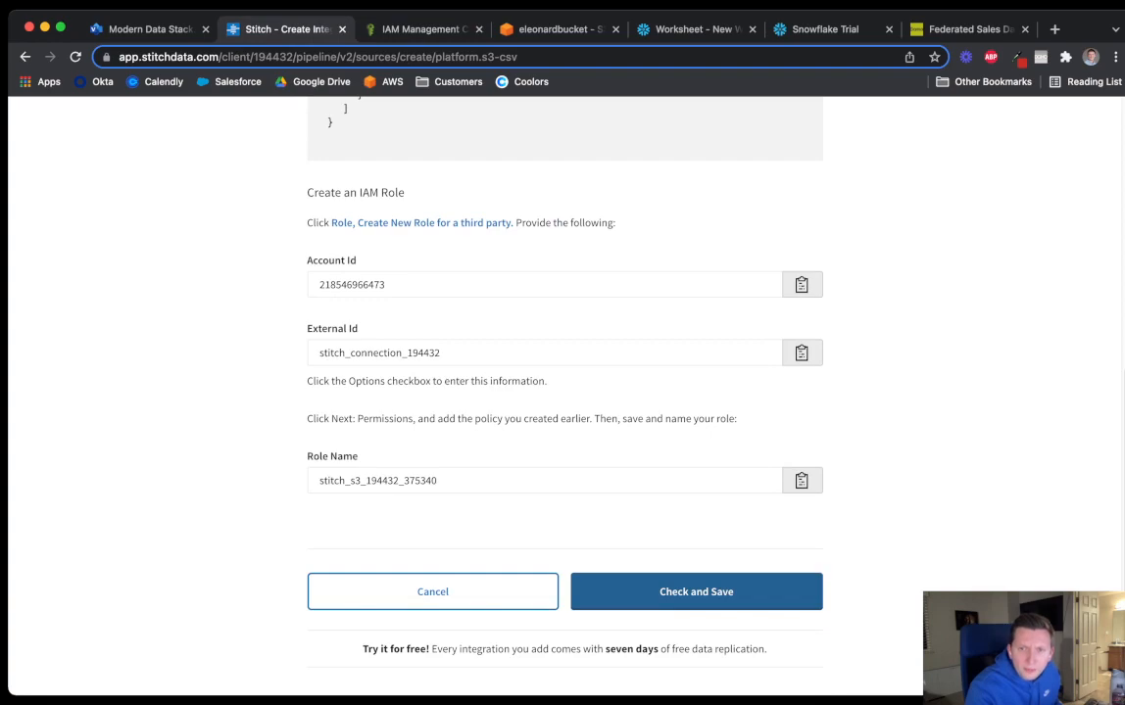
left_click(802, 353)
left_click(424, 30)
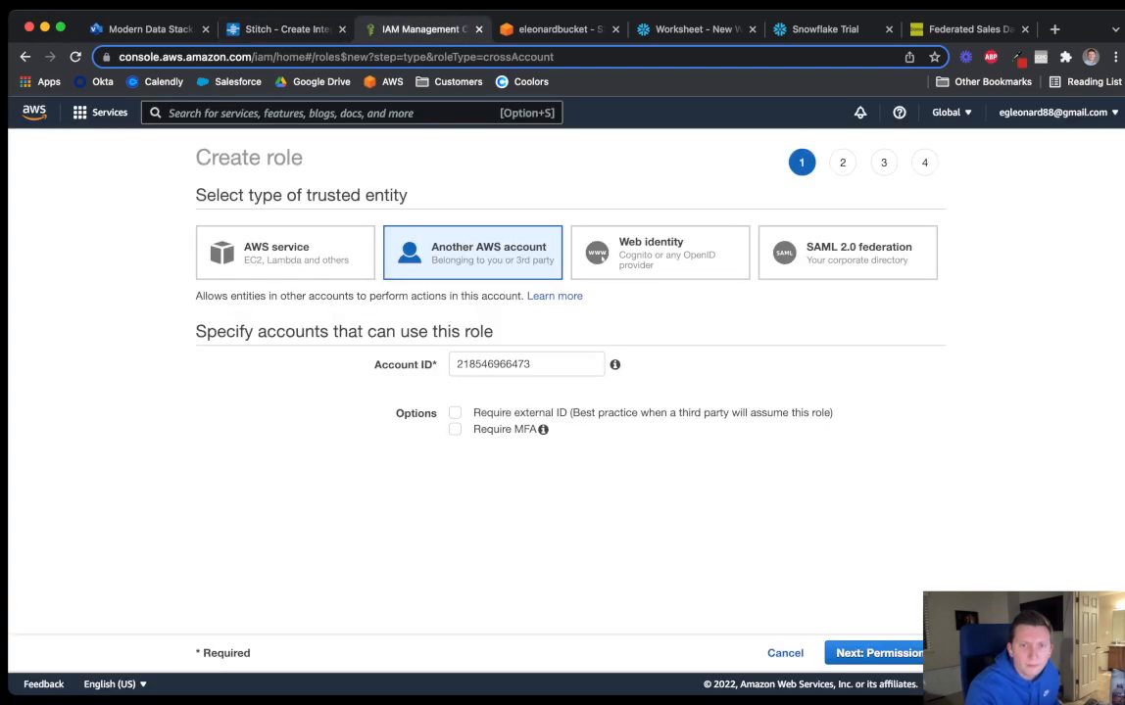
left_click(454, 412)
scroll(540, 441, "down", 2)
left_click(540, 493)
key("super+v")
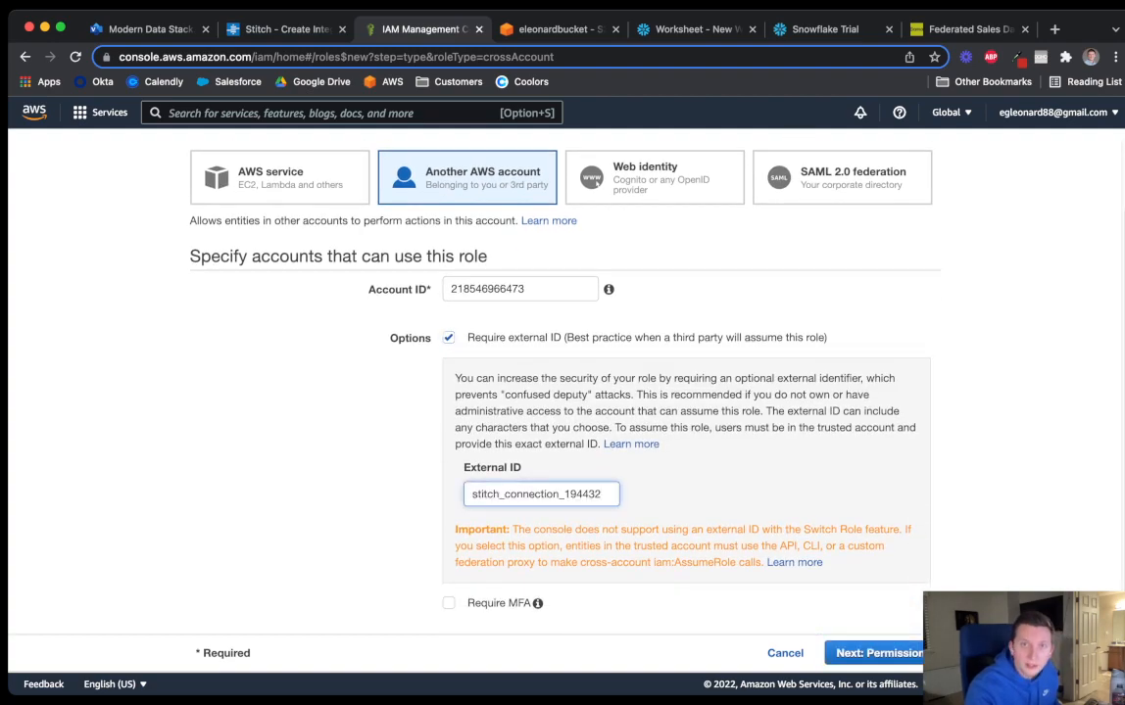
left_click(284, 30)
scroll(566, 343, "down", 2)
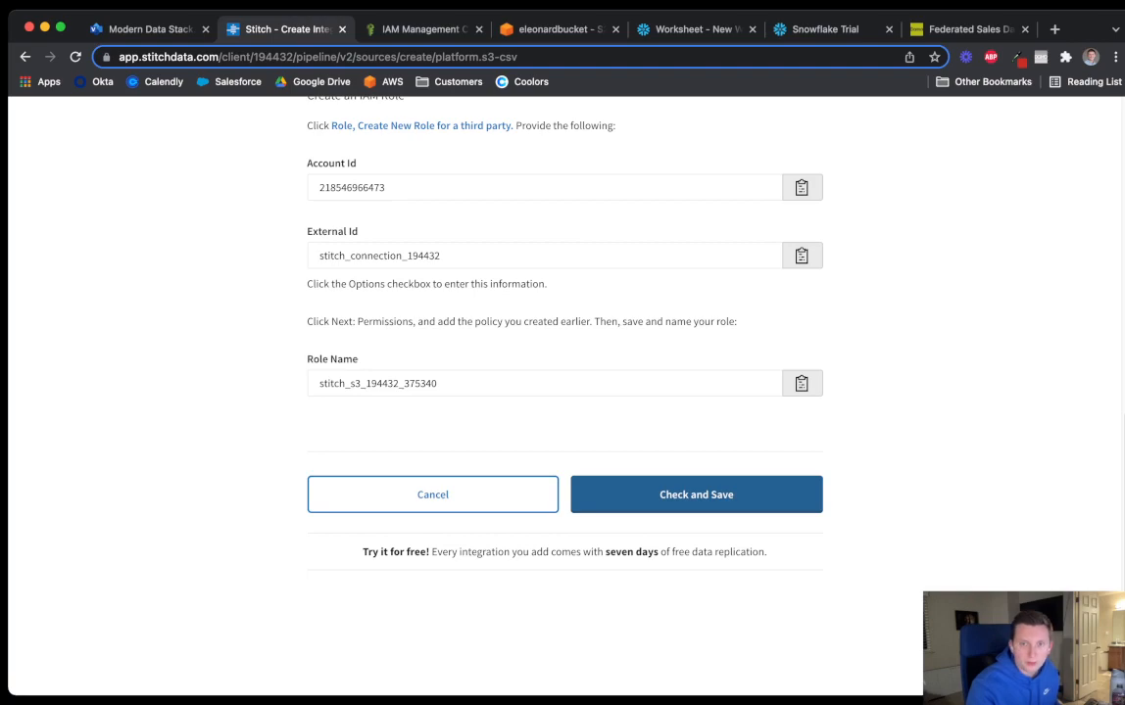
left_click(421, 29)
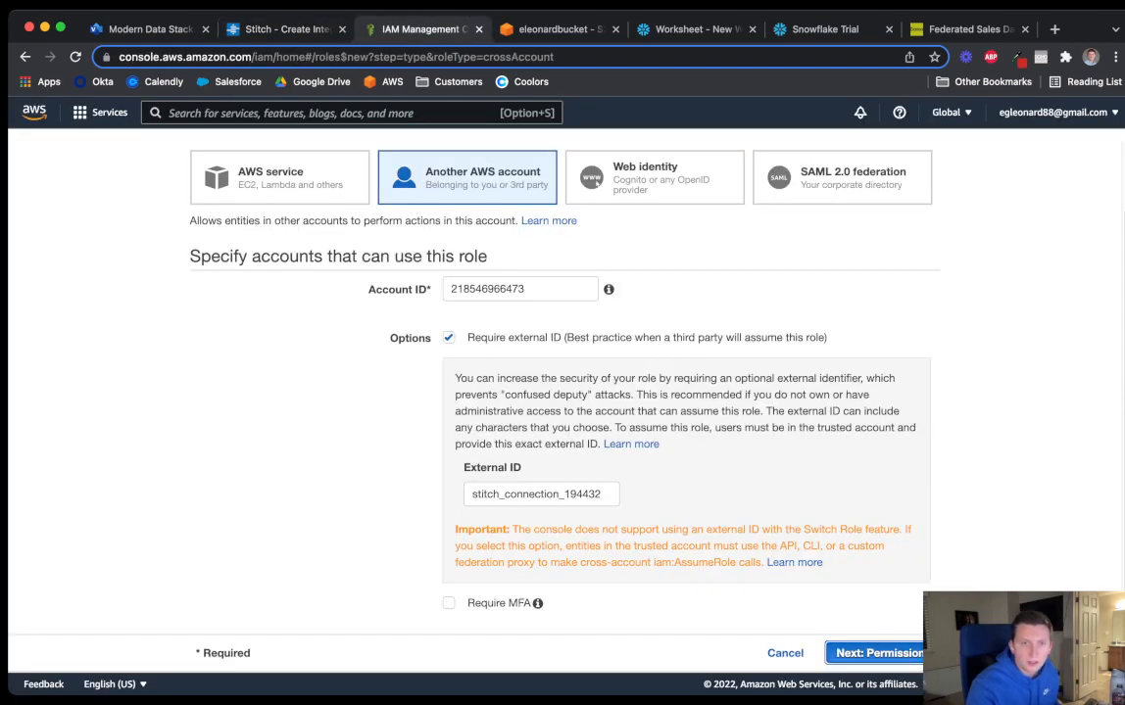
Search 'stitch' and attach Stitchdatapolicy to the role, skipping tags
left_click(877, 652)
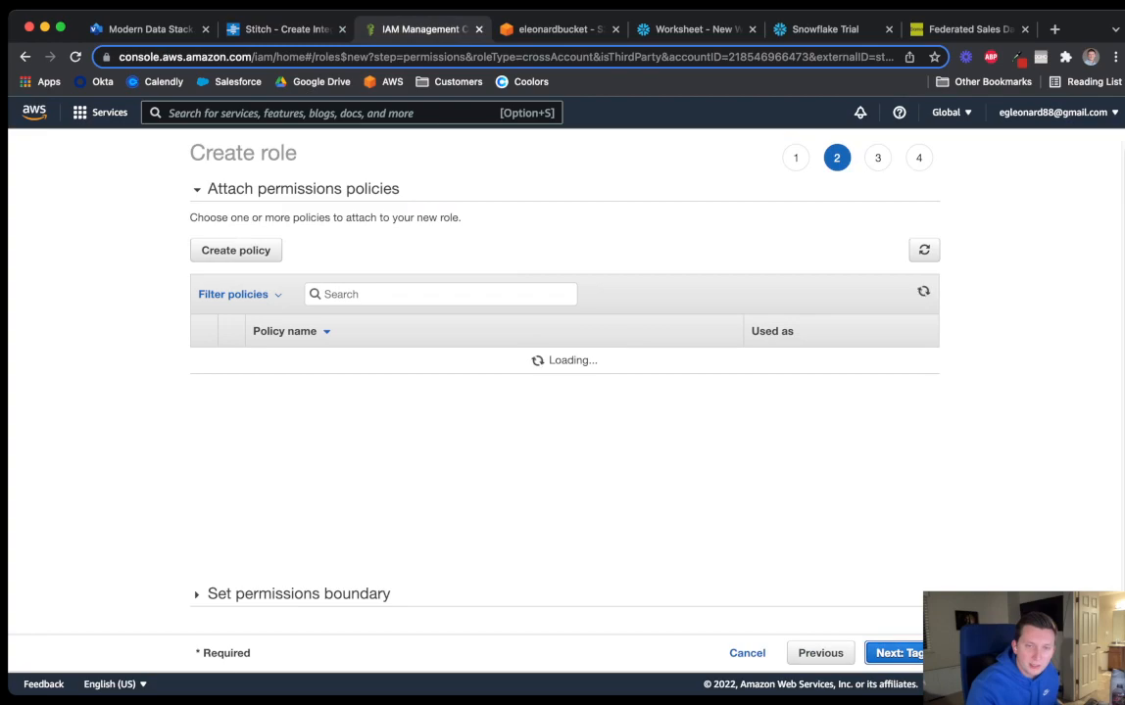
left_click(440, 294)
type("stitch")
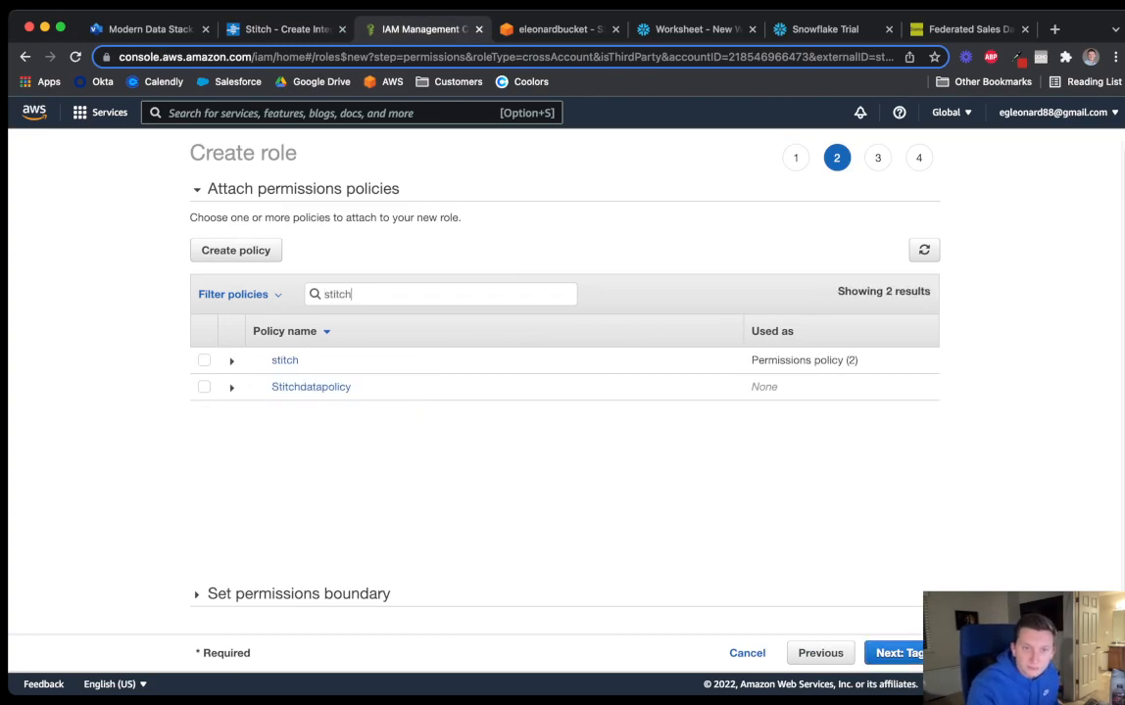
left_click(204, 387)
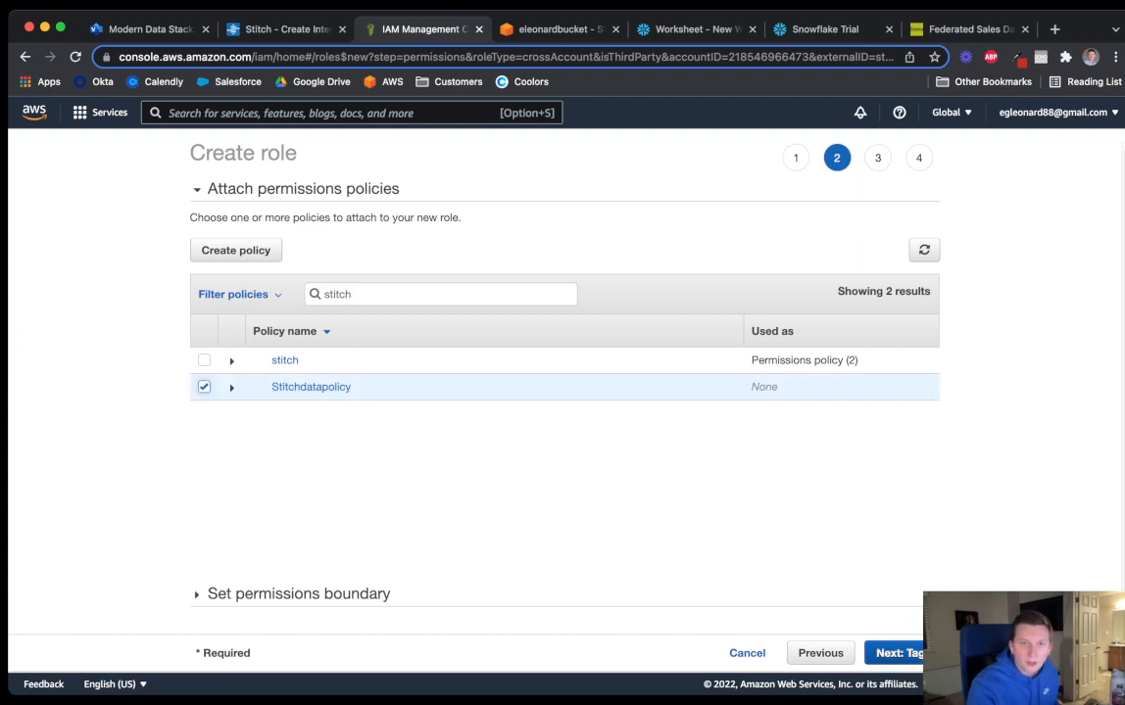
left_click(893, 654)
left_click(892, 653)
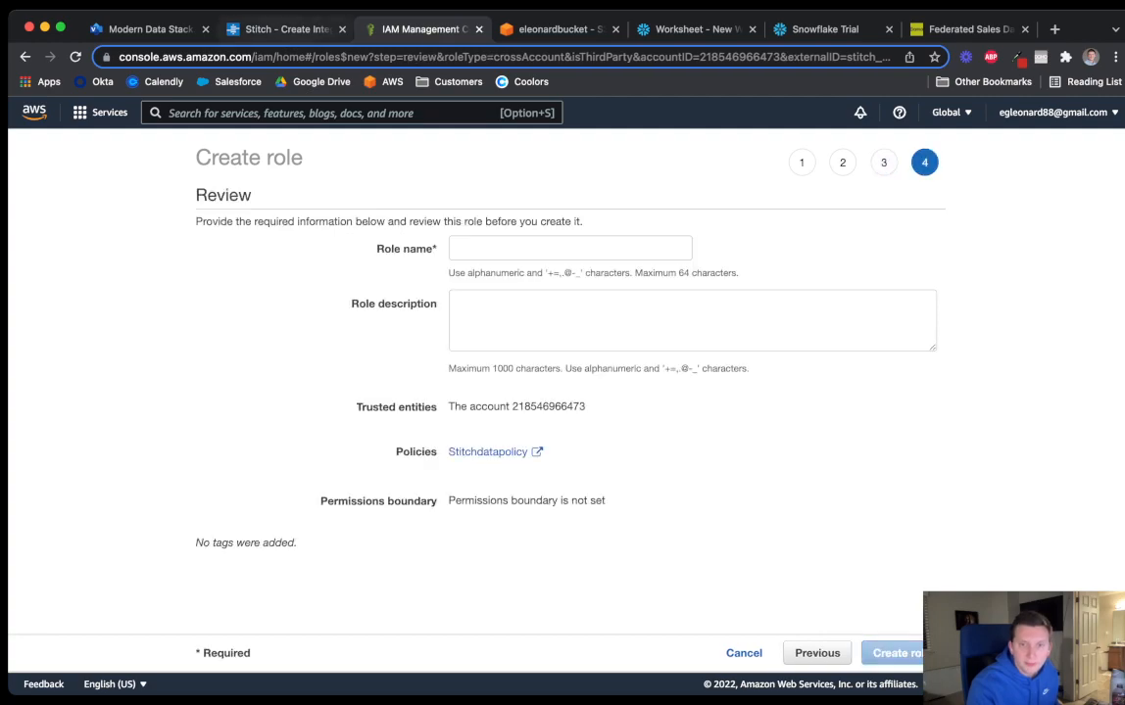
Give the role Stitch's suggested role name and create it
left_click(270, 30)
left_click(802, 383)
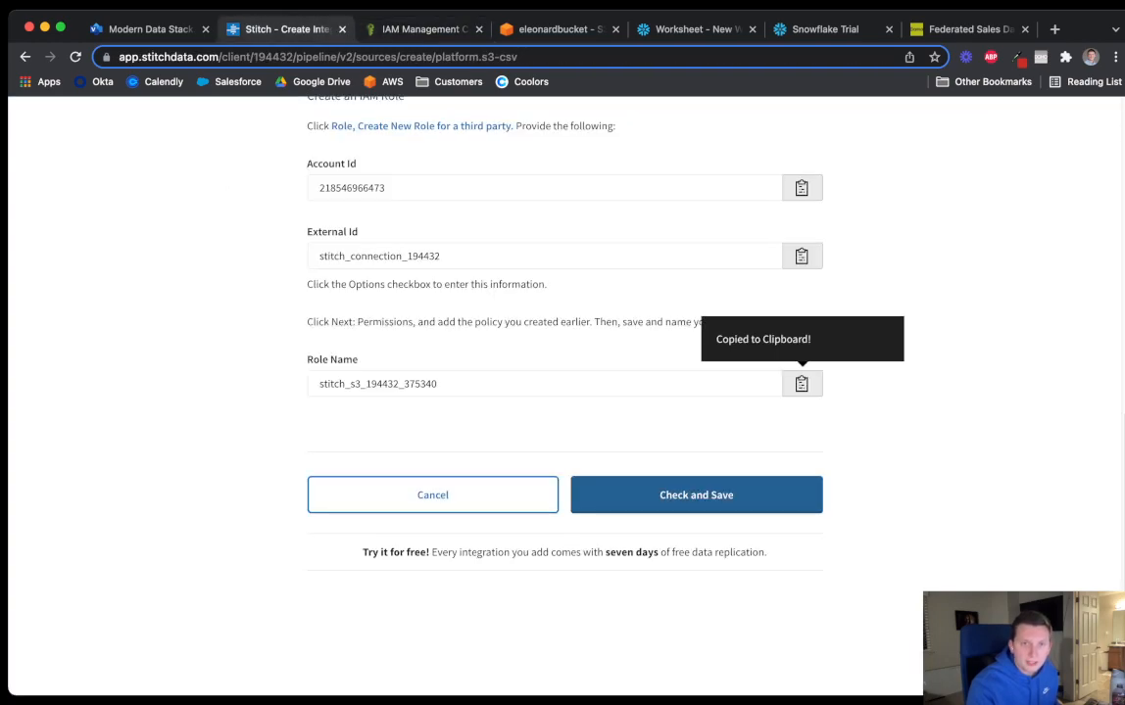
left_click(421, 30)
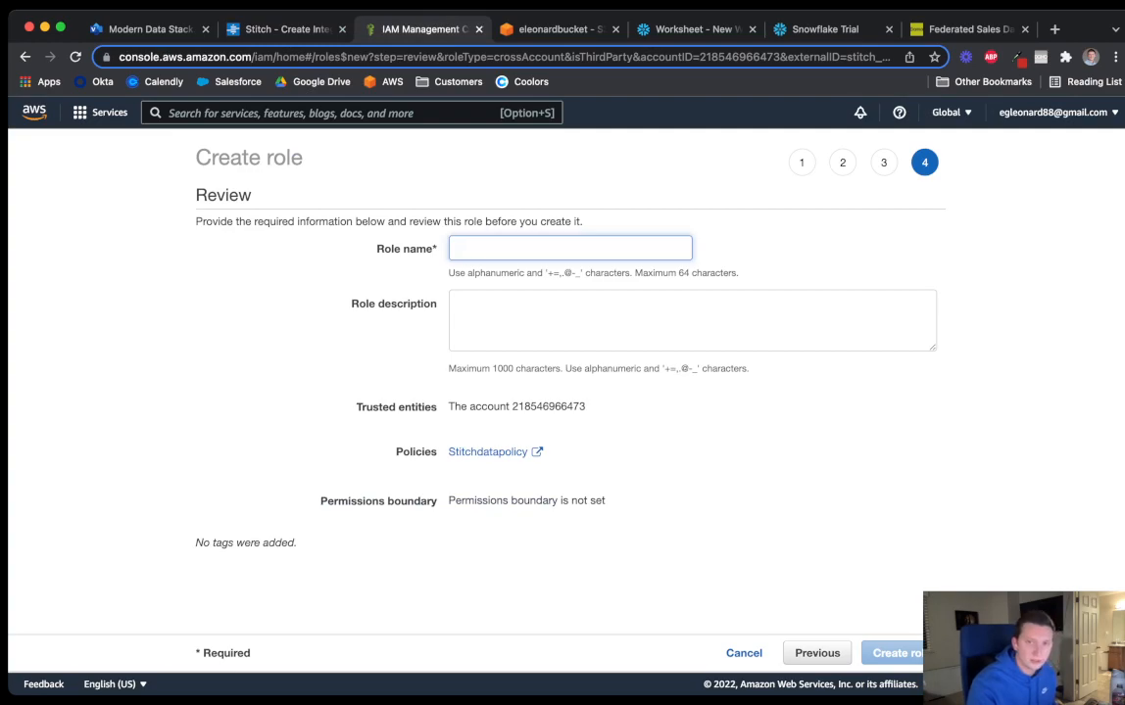
key("super+v")
key("Tab")
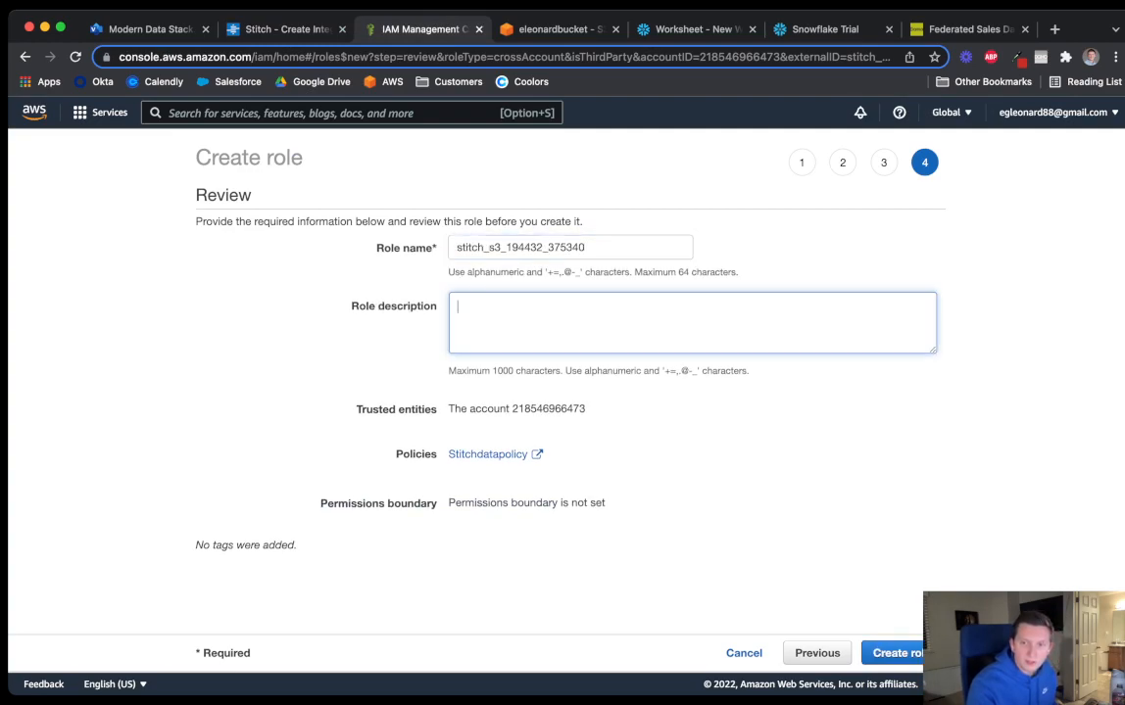
left_click(891, 653)
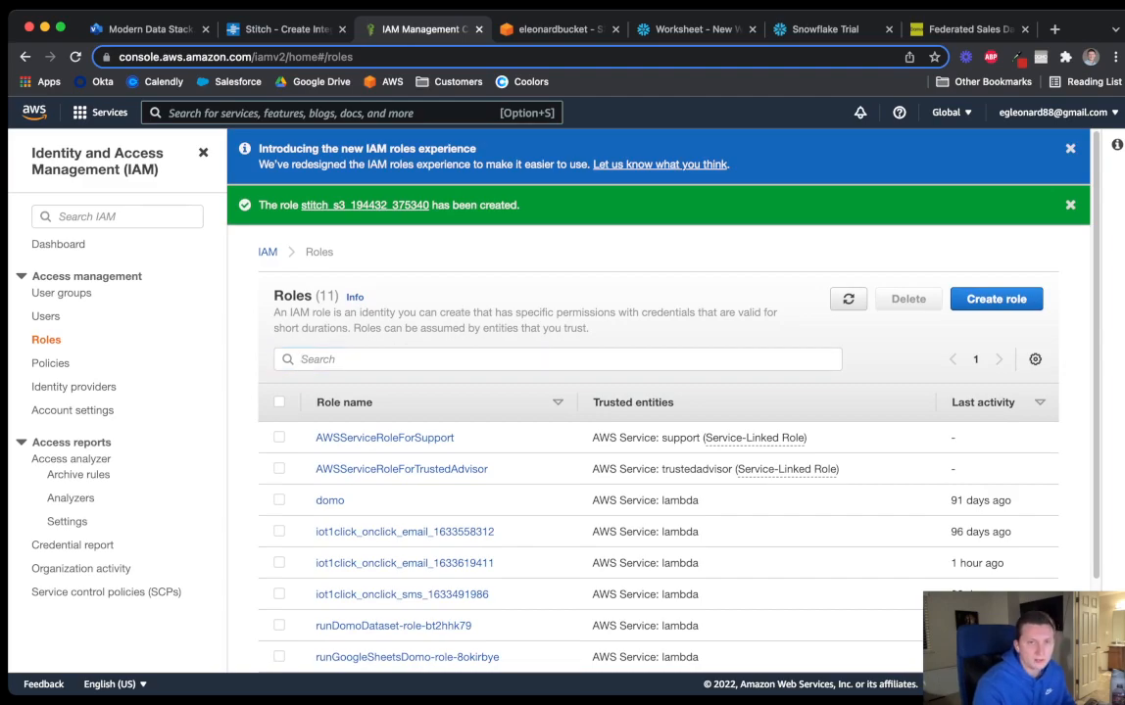
Test and save the S3 CSV integration, then return to Stitch's Choose Your Data page
key("ctrl+shift+Tab")
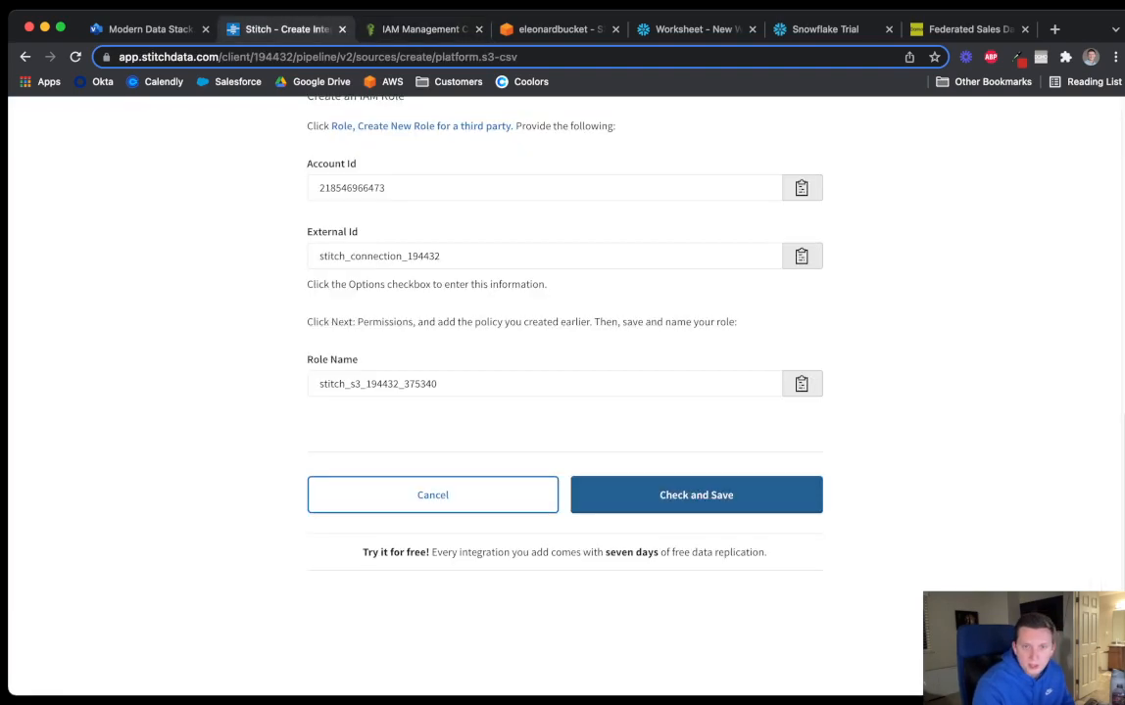
left_click(696, 495)
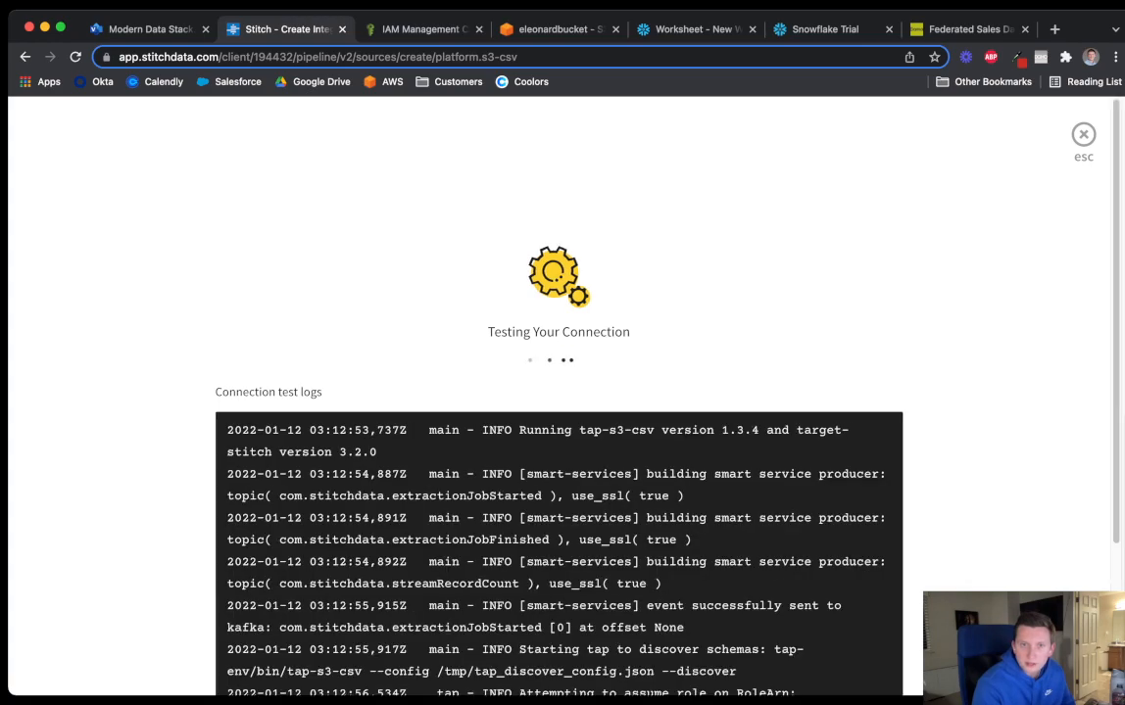
left_click(683, 29)
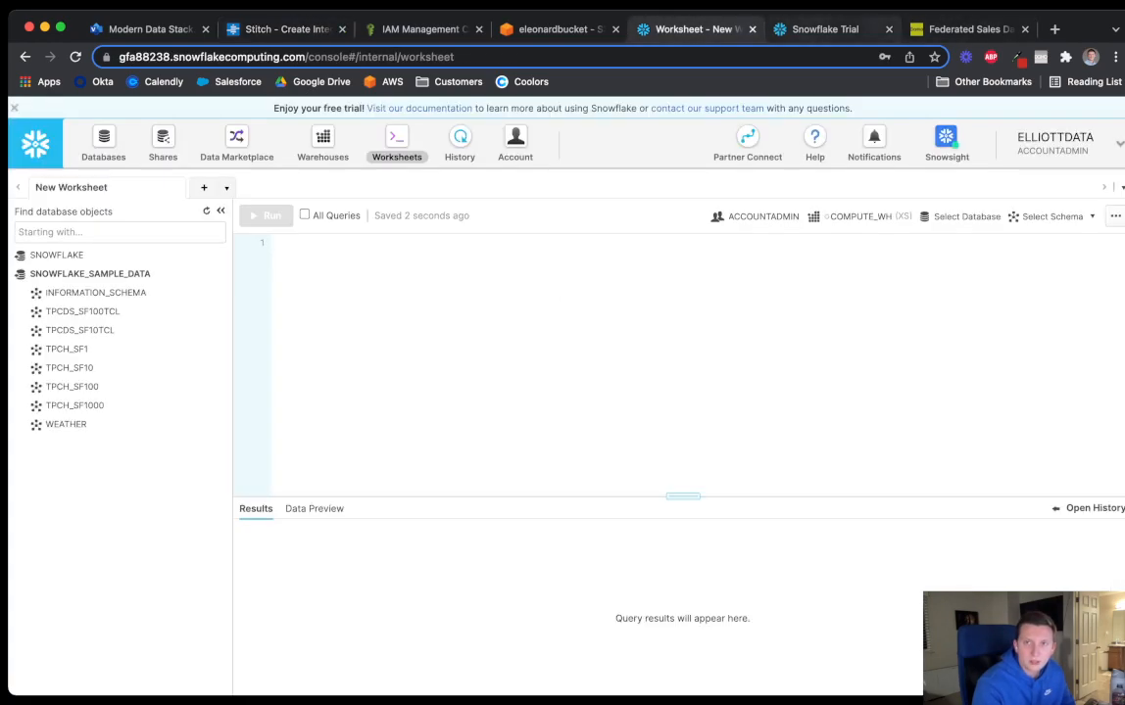
left_click_drag(964, 29, 417, 30)
left_click(283, 29)
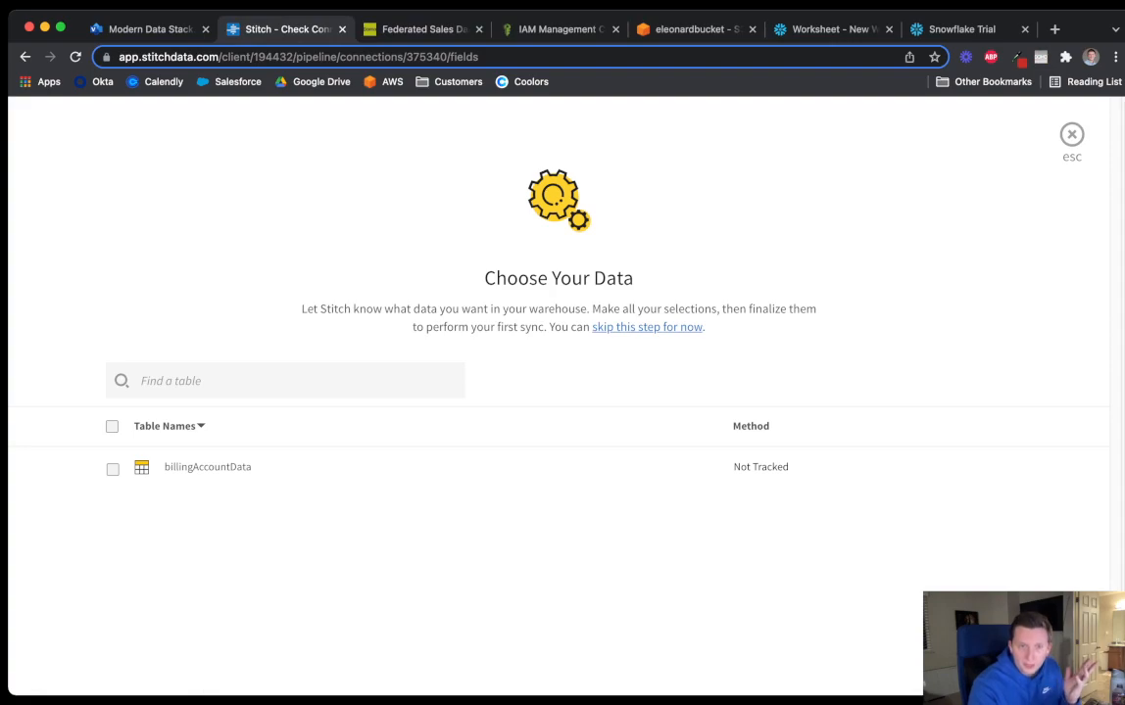
Track all fields of billingAccountData, then finalize and confirm the selections
left_click(113, 469)
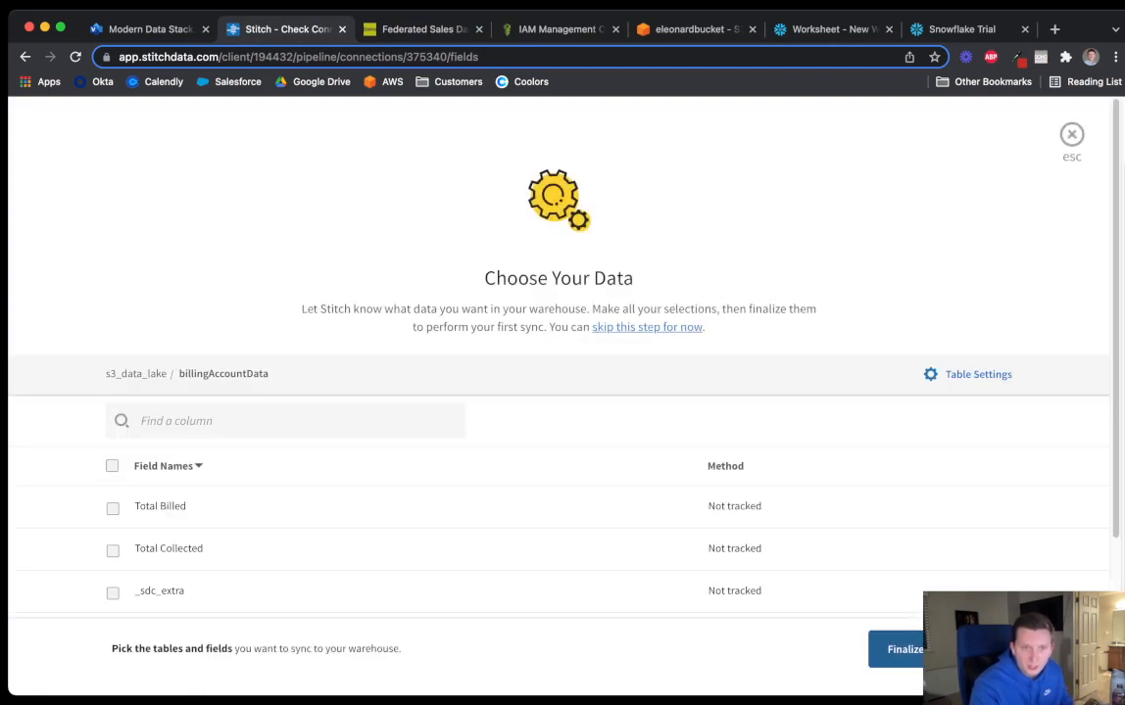
mouse_move(112, 466)
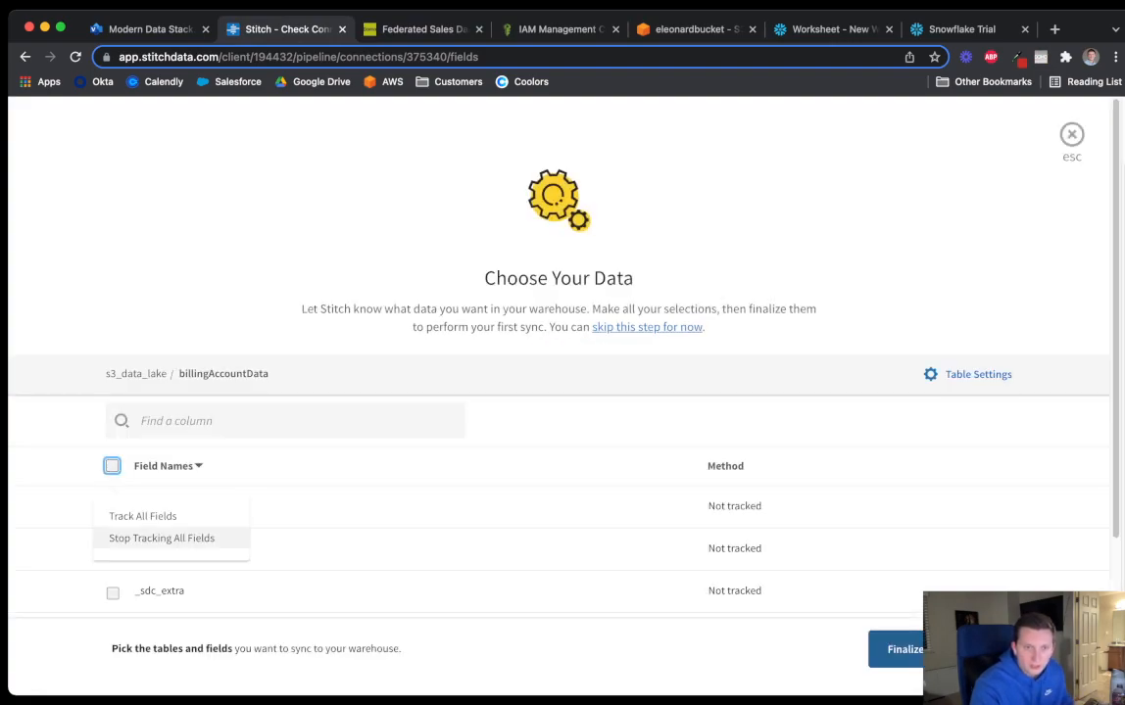
left_click(142, 515)
scroll(559, 392, "down", 5)
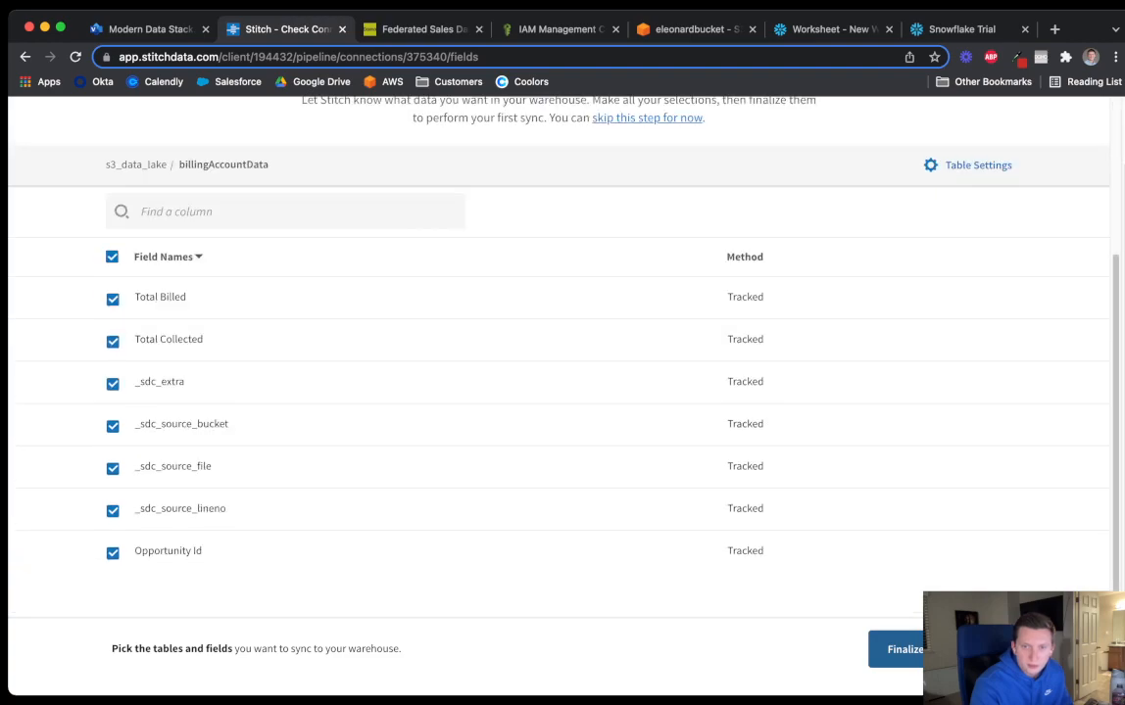
scroll(558, 392, "up", 4)
left_click(940, 650)
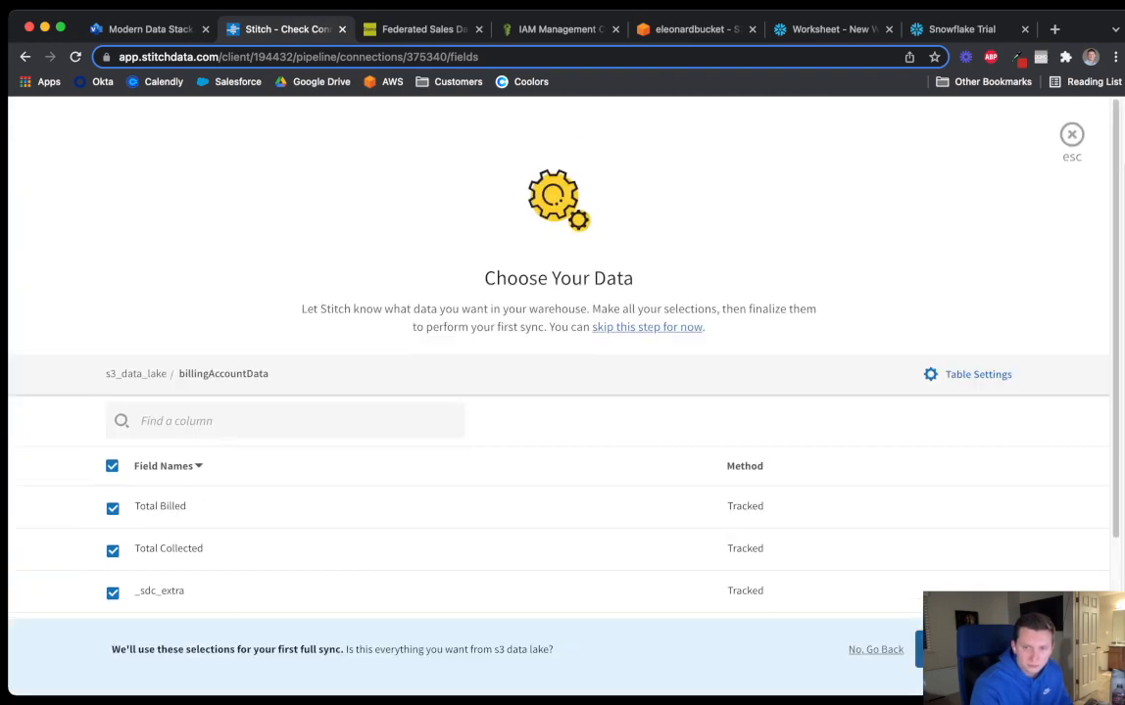
left_click(964, 650)
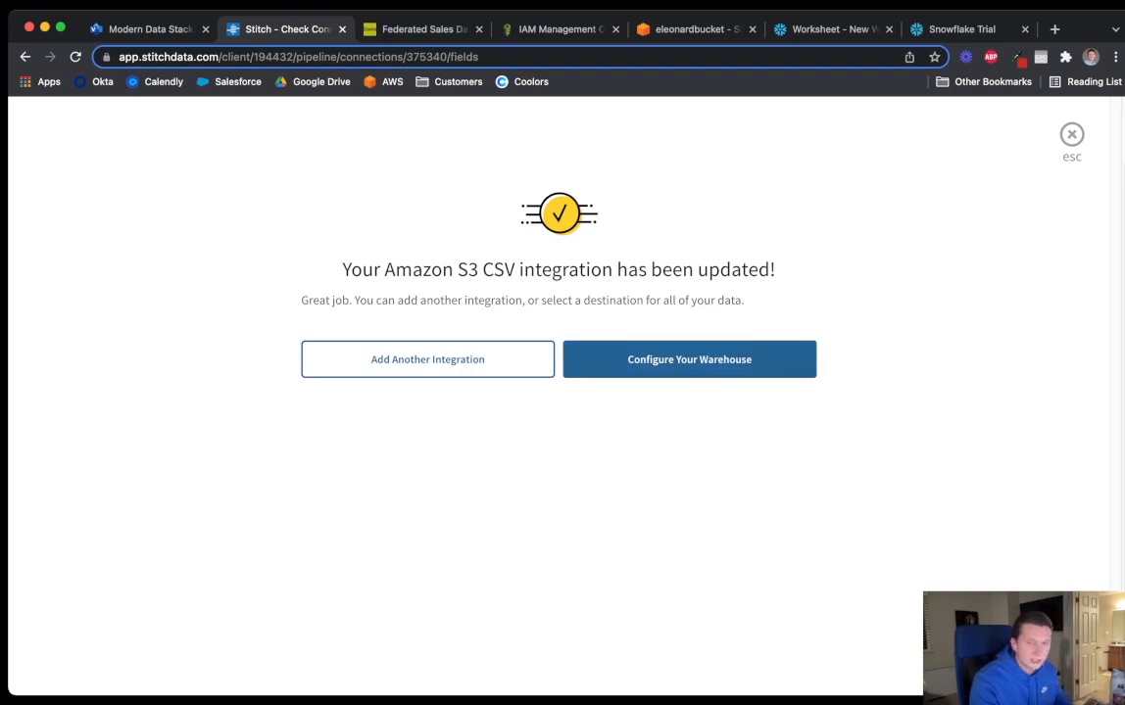
Choose Snowflake as the destination warehouse with display name 'Snowflake'
left_click(690, 359)
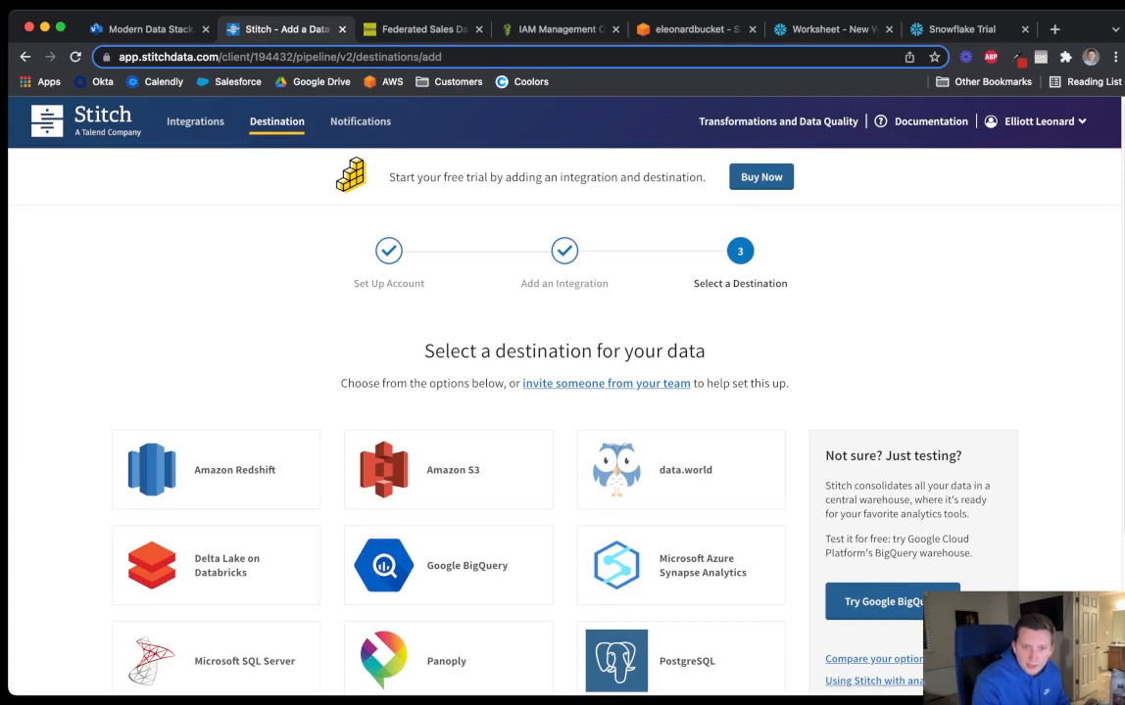
scroll(564, 392, "down", 5)
left_click(216, 548)
scroll(564, 392, "up", 2)
left_click(564, 342)
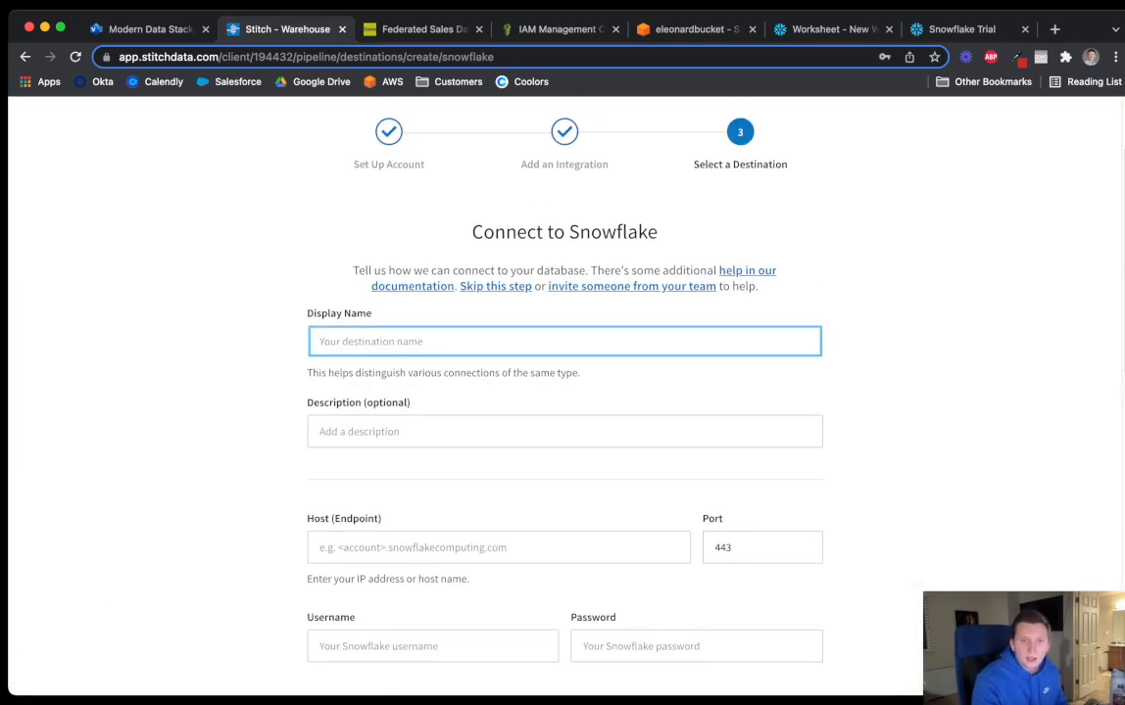
type("Snowflake")
key("Tab")
key("Tab")
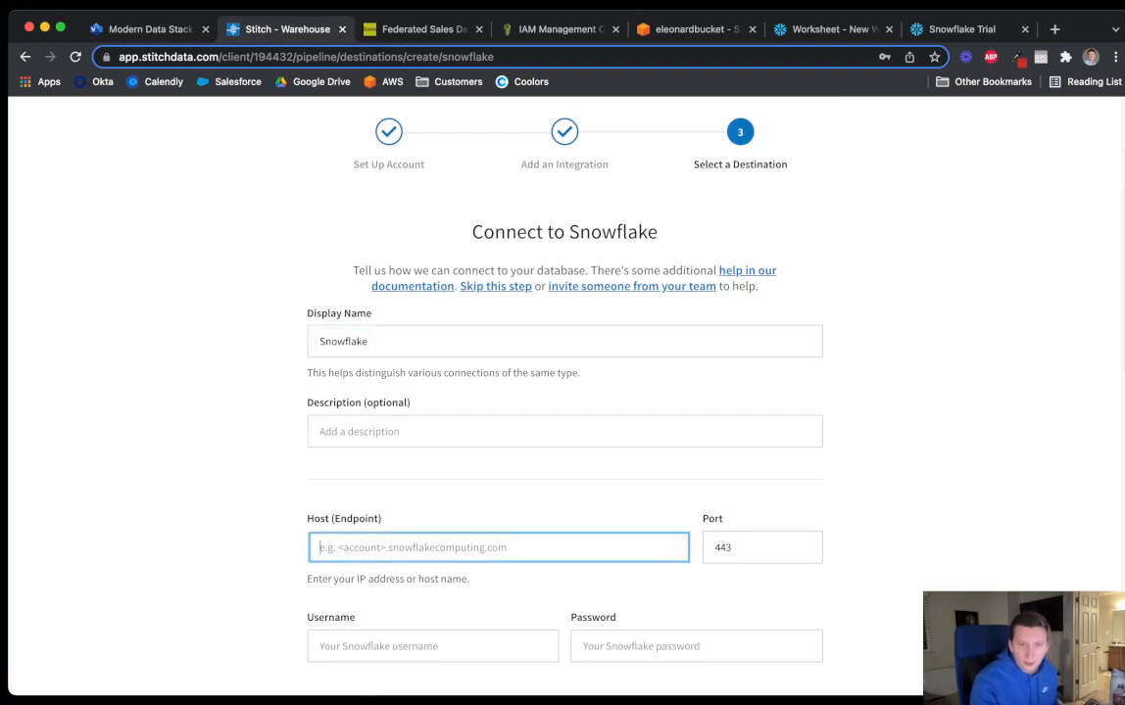
Copy the host from the Snowflake page address into the Host field
scroll(565, 392, "down", 2)
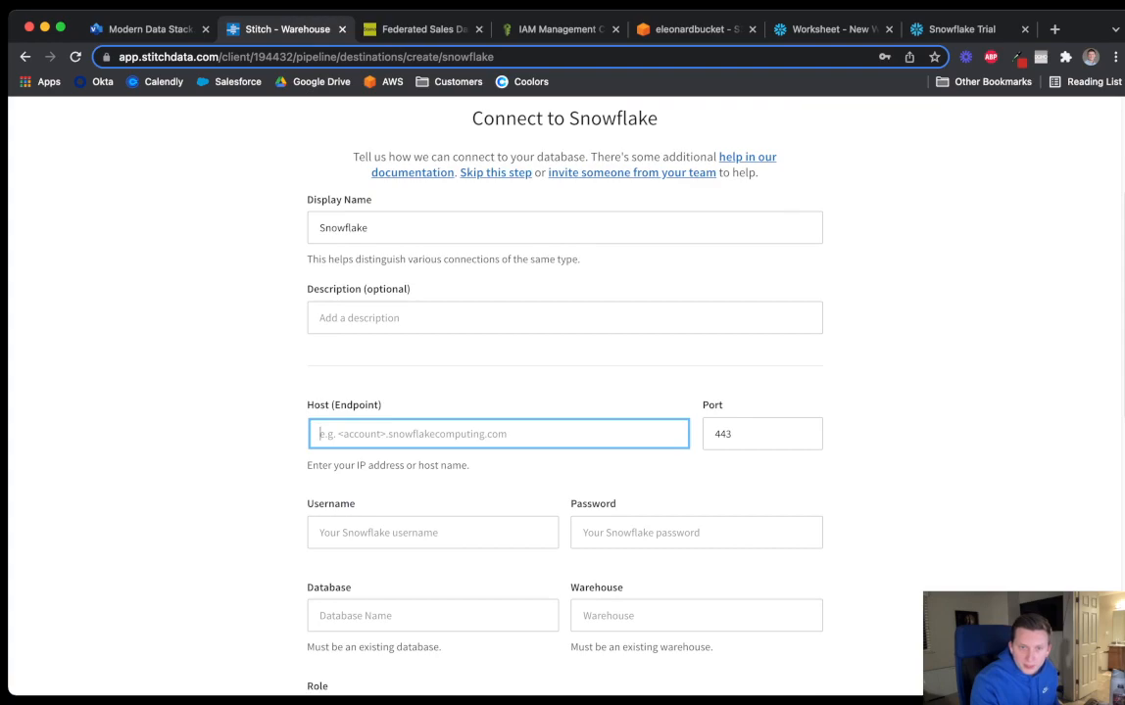
left_click(881, 392)
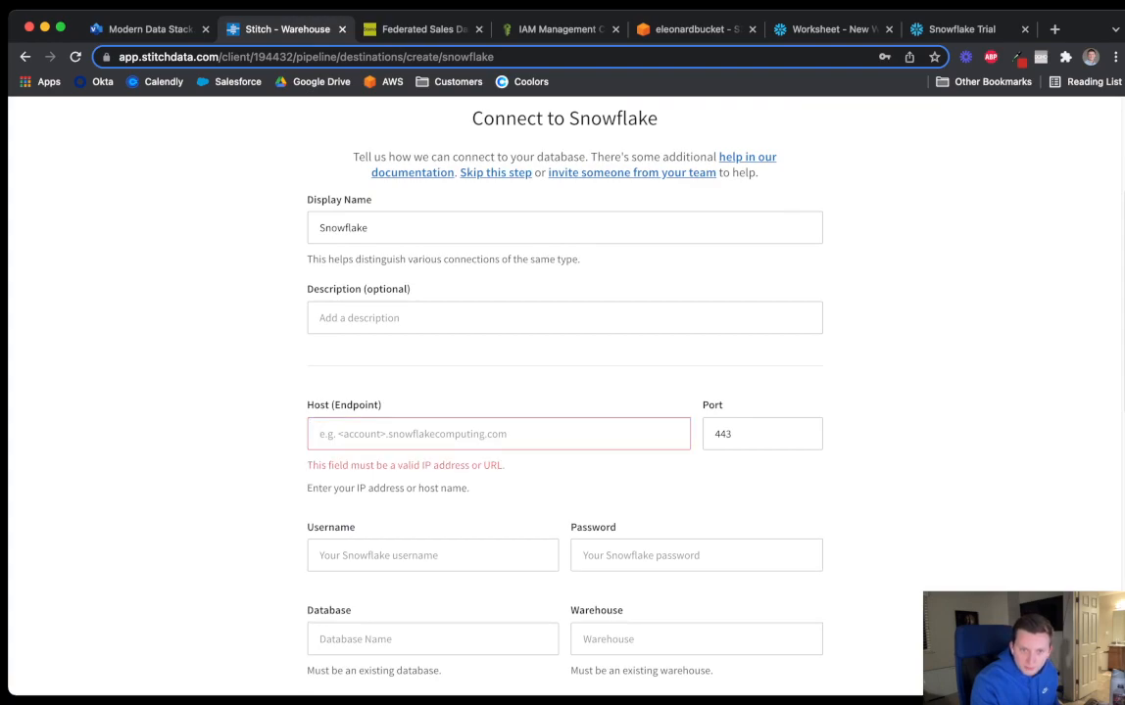
left_click_drag(832, 28, 422, 28)
left_click(199, 56)
left_click_drag(155, 56, 341, 56)
key("super+c")
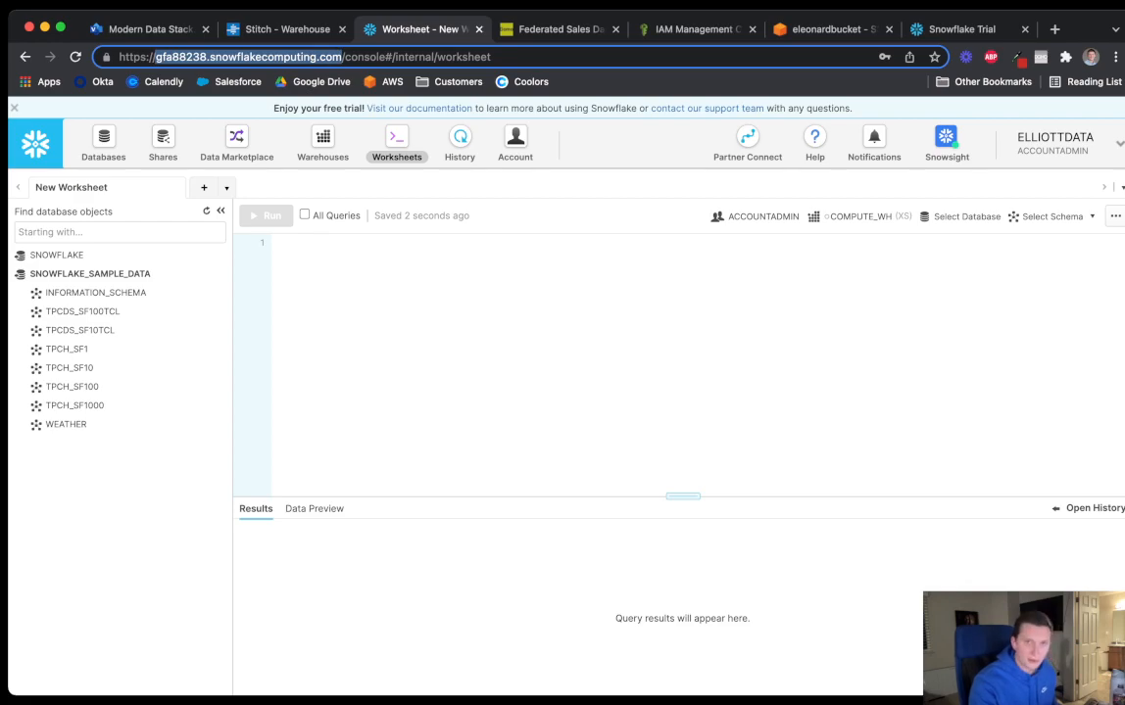
left_click(268, 29)
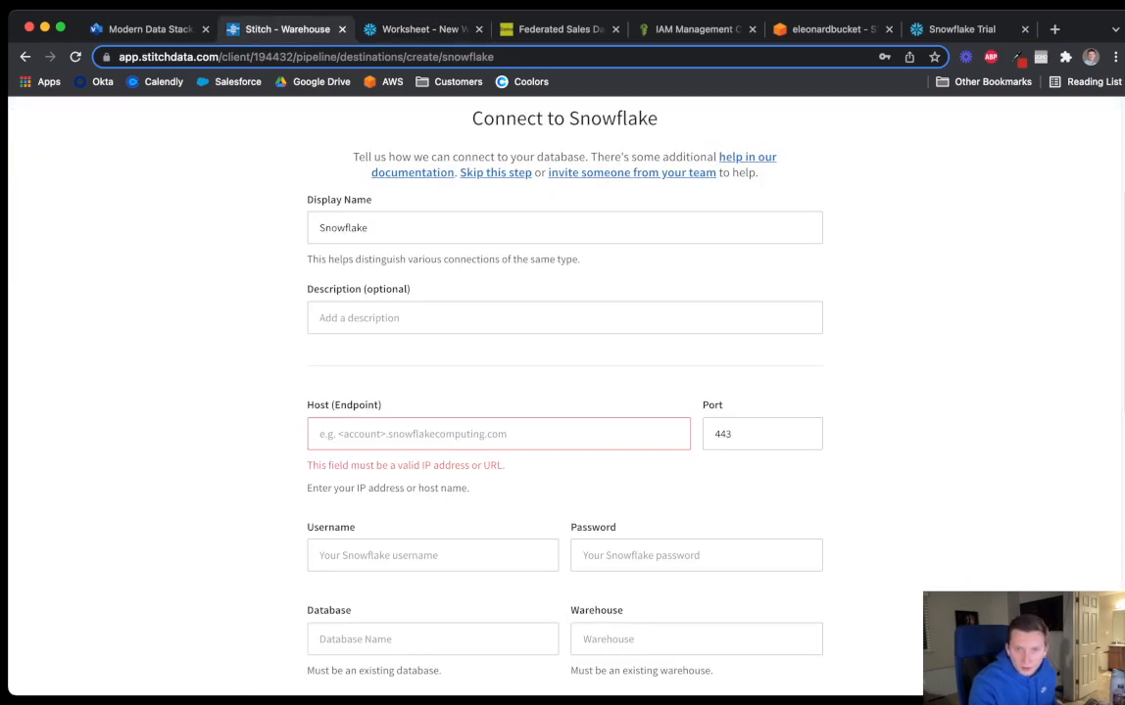
left_click(499, 434)
key("super+v")
Enter the Snowflake account username and password
scroll(565, 391, "down", 3)
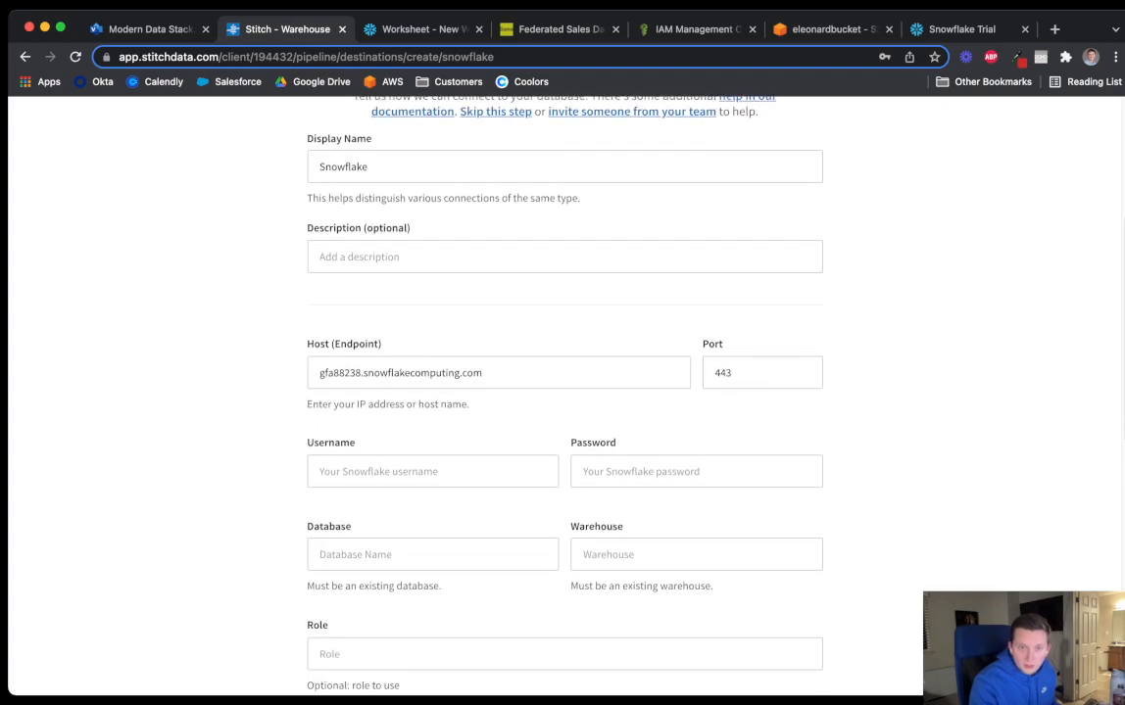
scroll(432, 405, "down", 1)
left_click(432, 405)
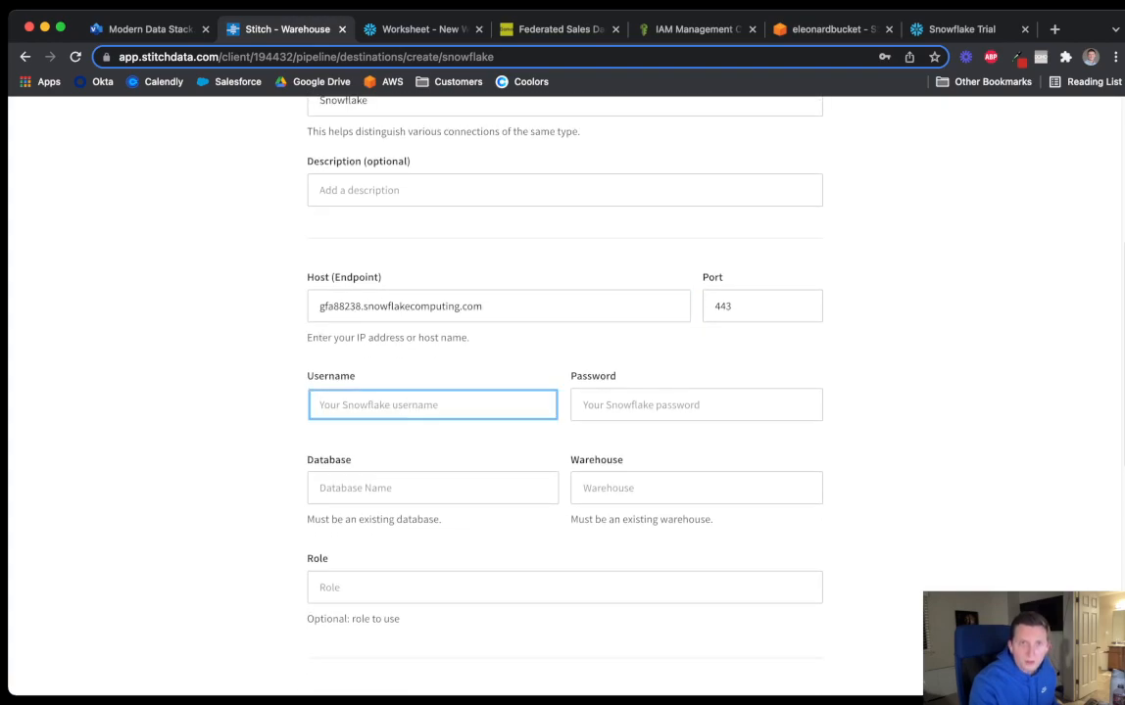
left_click(423, 29)
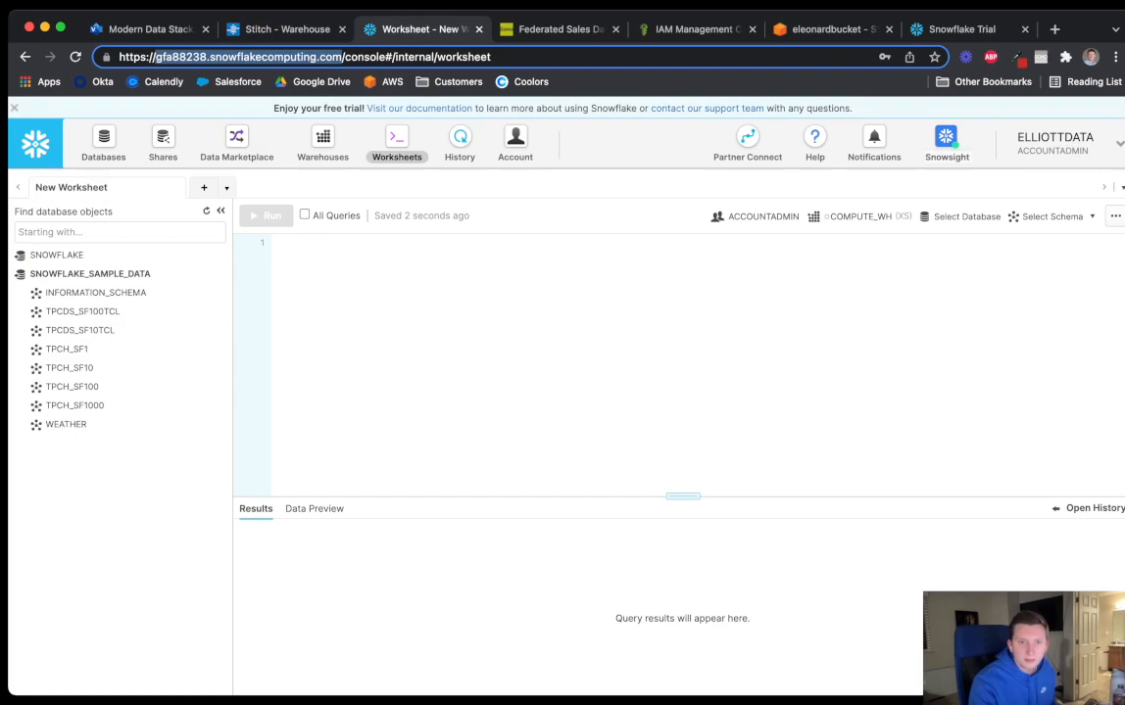
left_click(287, 30)
left_click(432, 405)
type("••••••••••")
key("Tab")
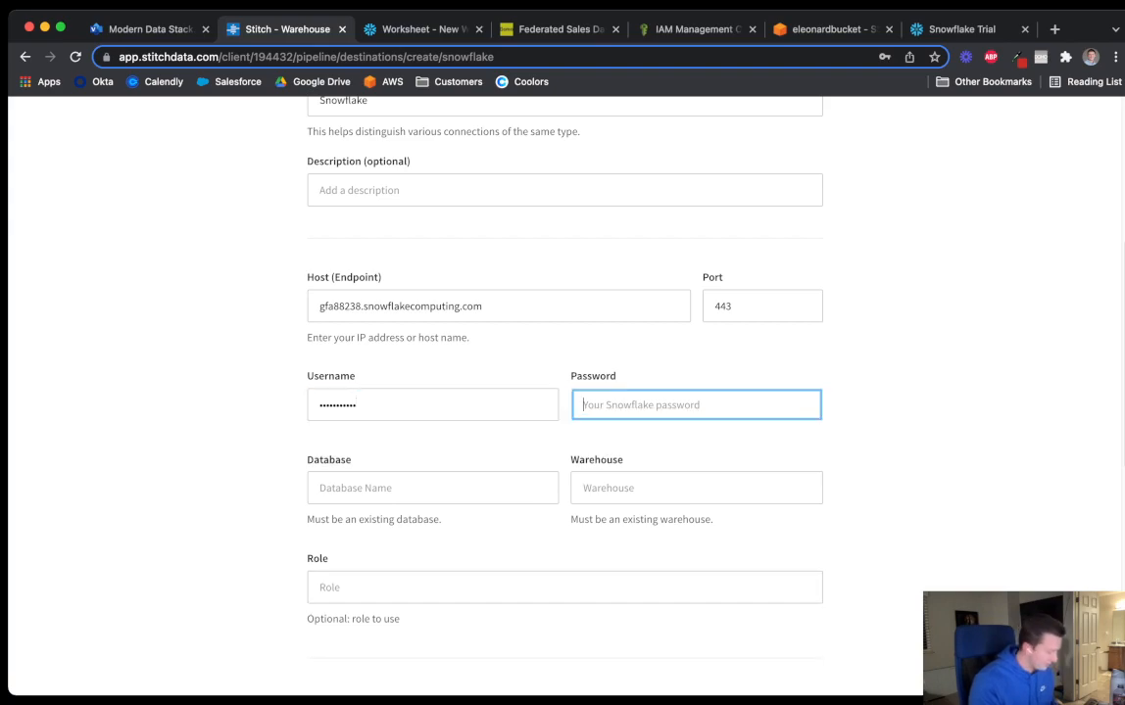
key("shift+Tab")
type("•••••••••••")
key("Tab")
type("•")
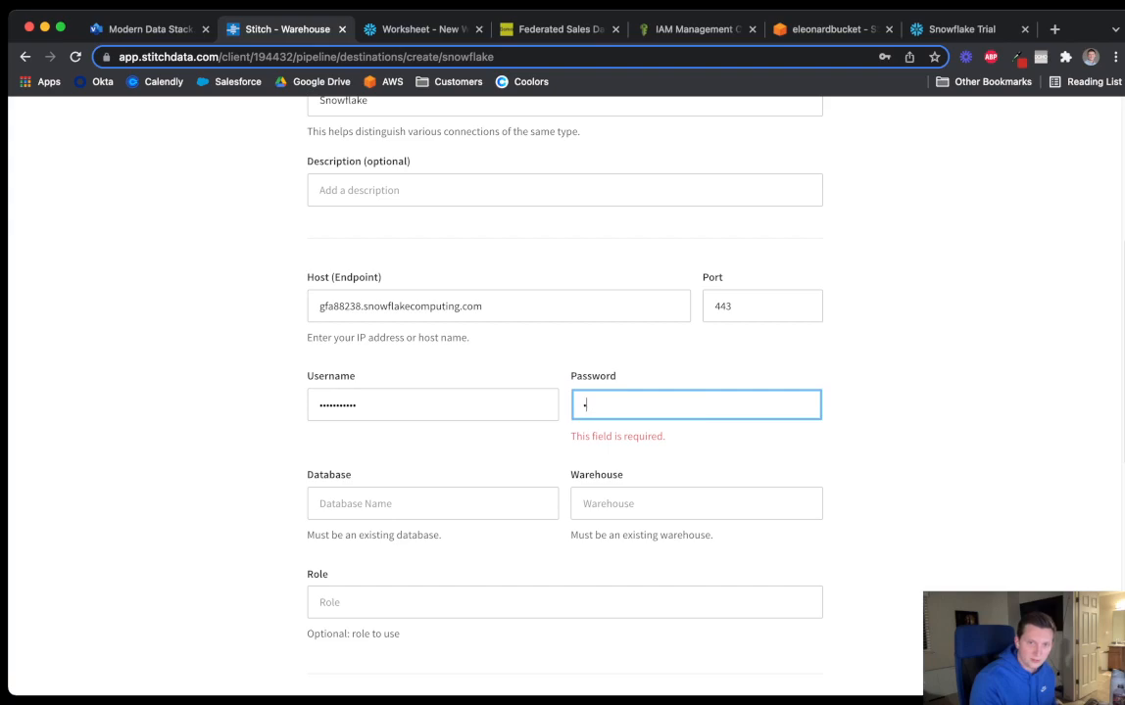
type("•••••••••••")
scroll(564, 392, "down", 2)
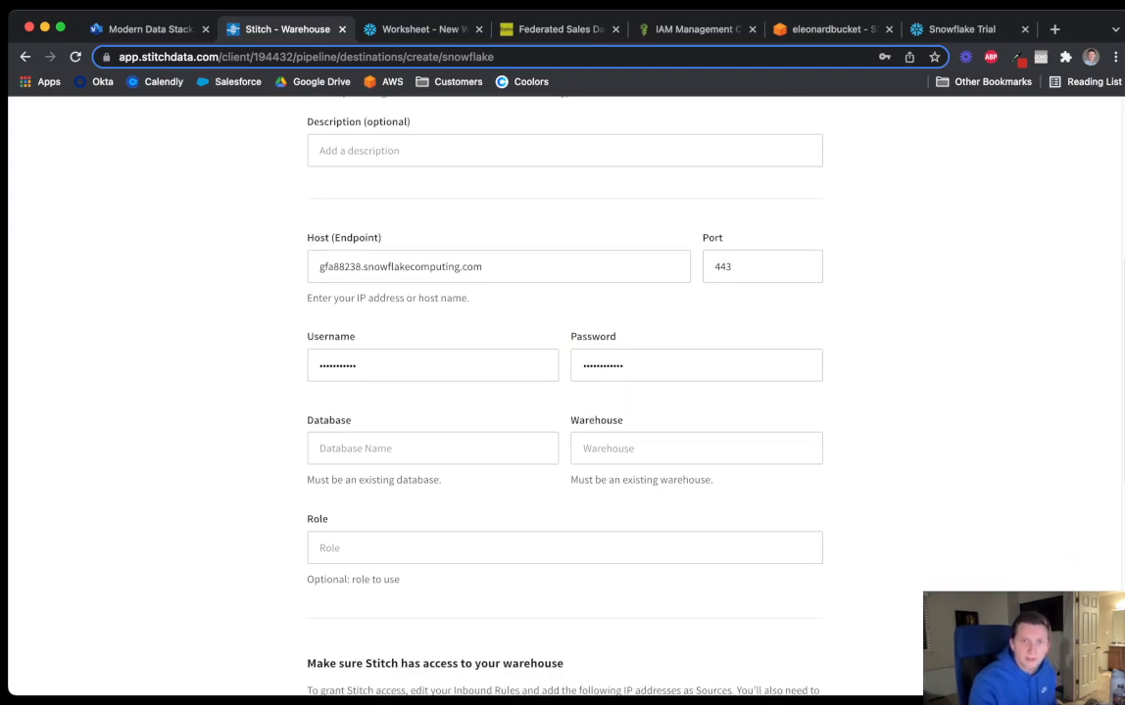
Create a new Snowflake database named StitchData
left_click(424, 29)
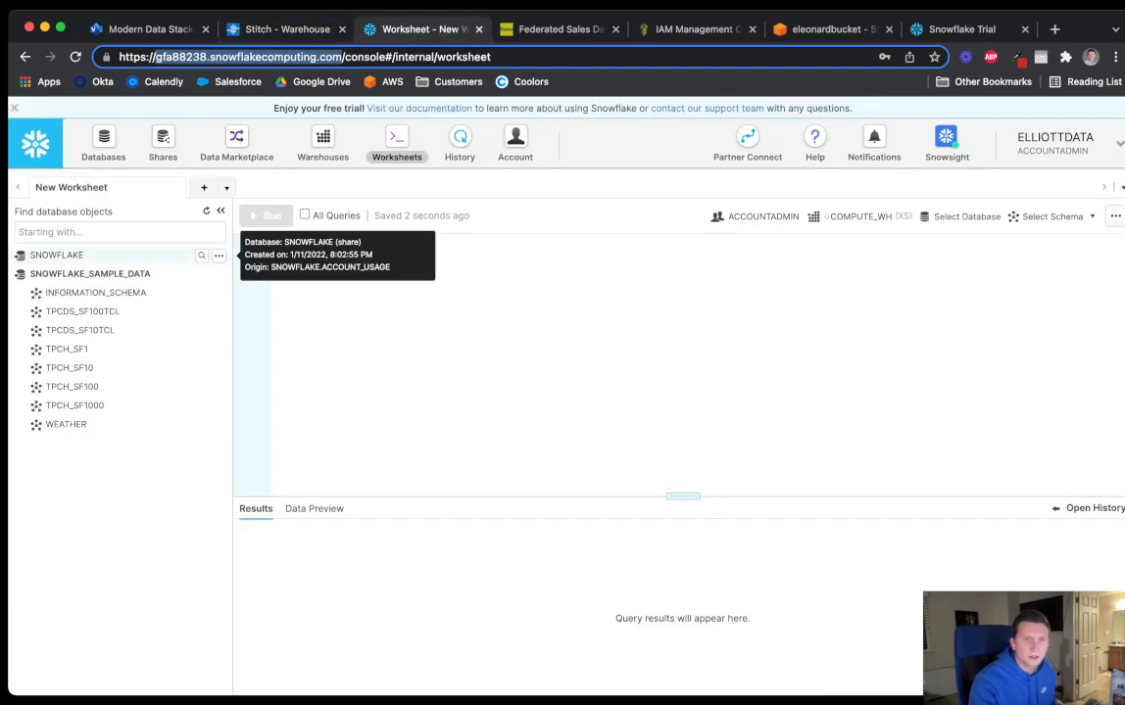
left_click(103, 144)
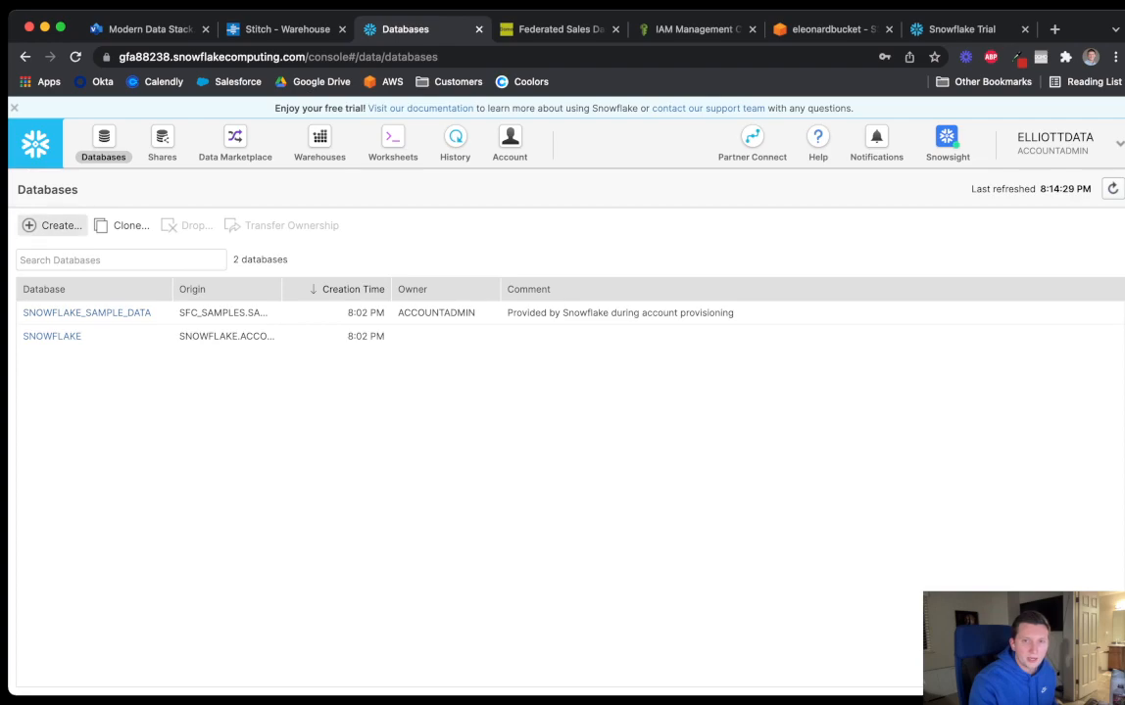
left_click(54, 225)
type("Stitch")
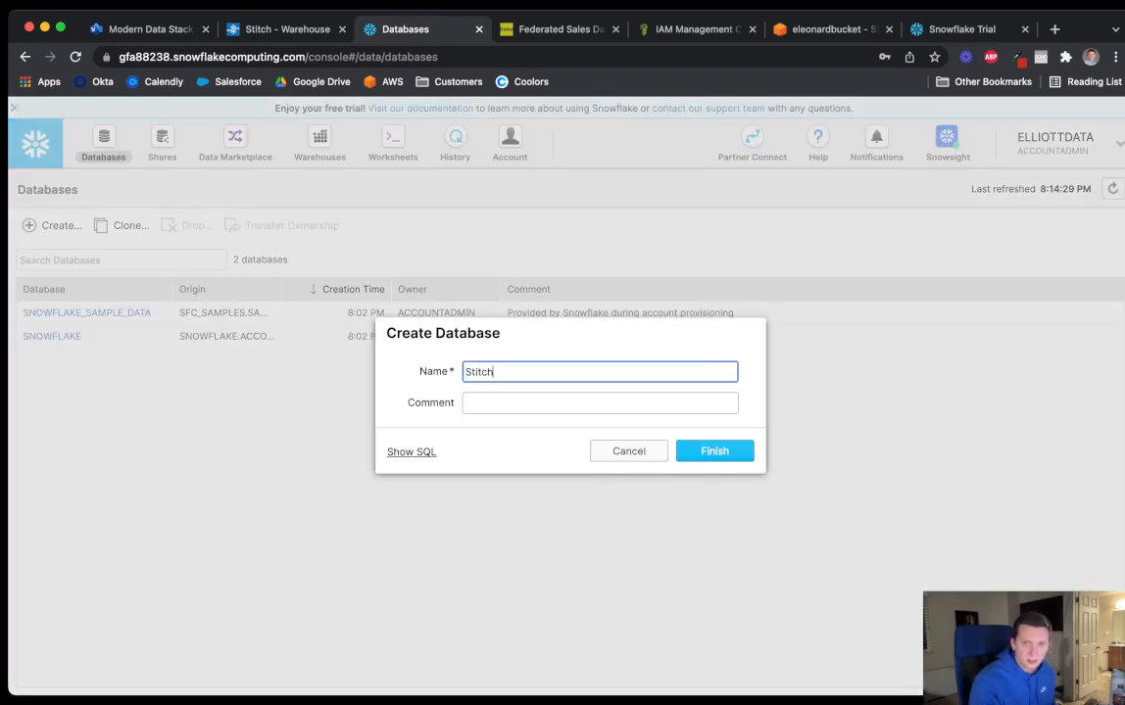
type("Data")
key("Tab")
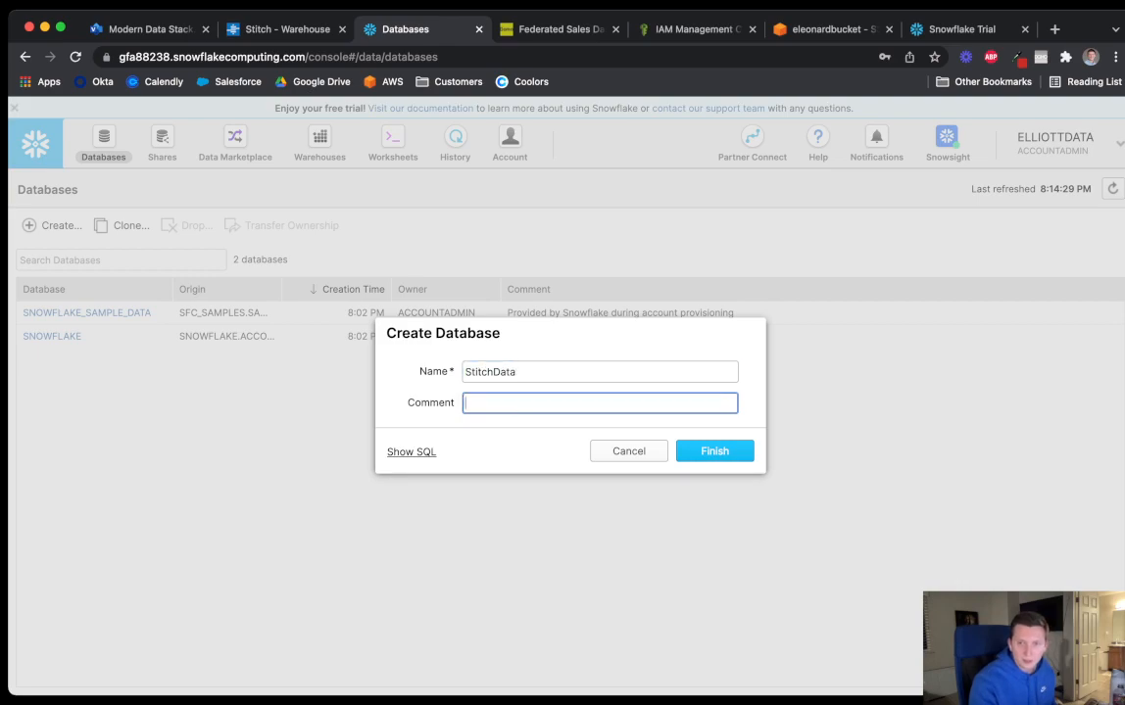
key("Return")
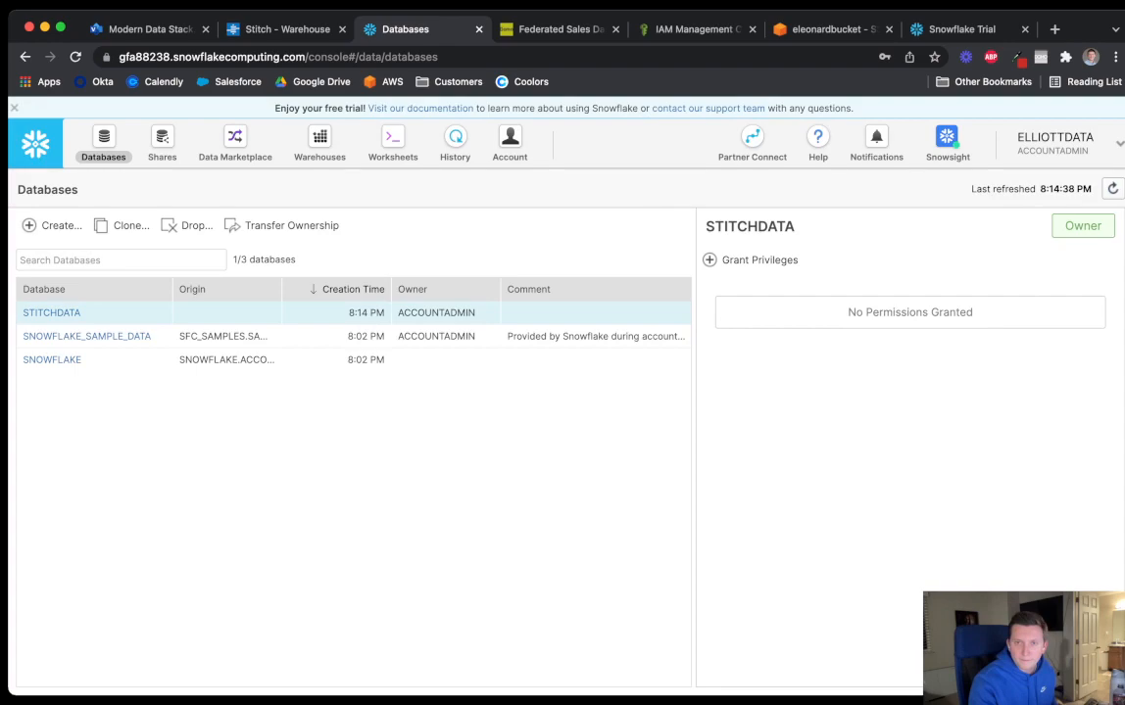
Look at granting privileges on STITCHDATA but cancel without granting any
left_click(752, 260)
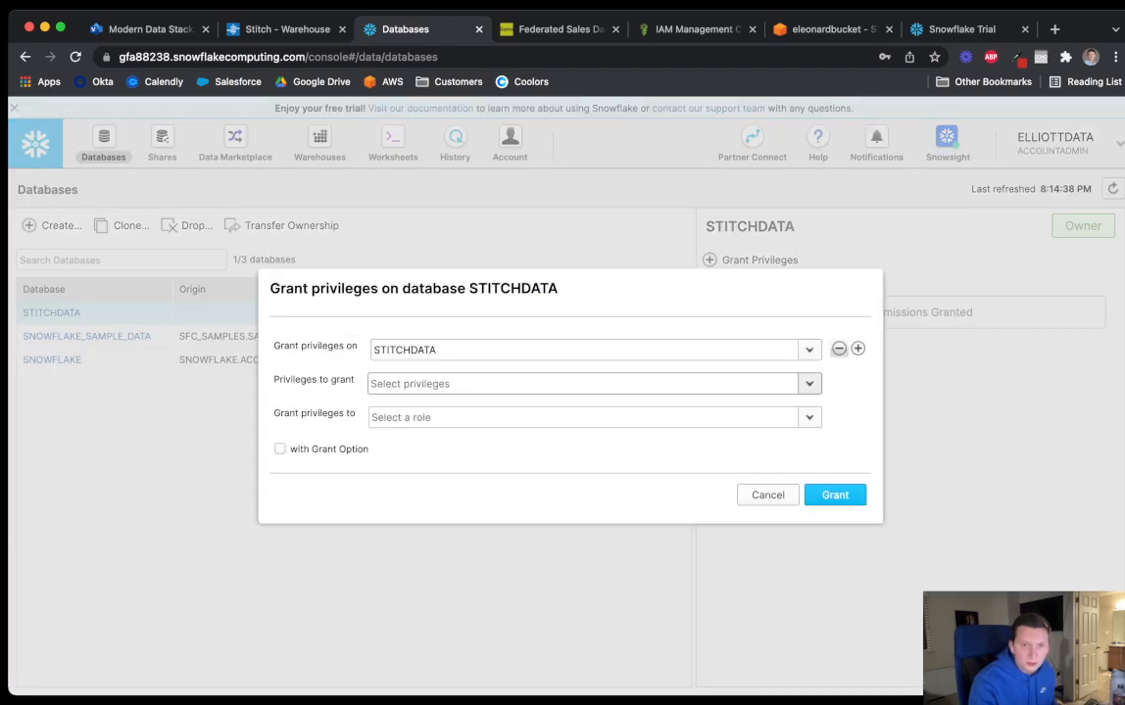
left_click(809, 384)
left_click(809, 383)
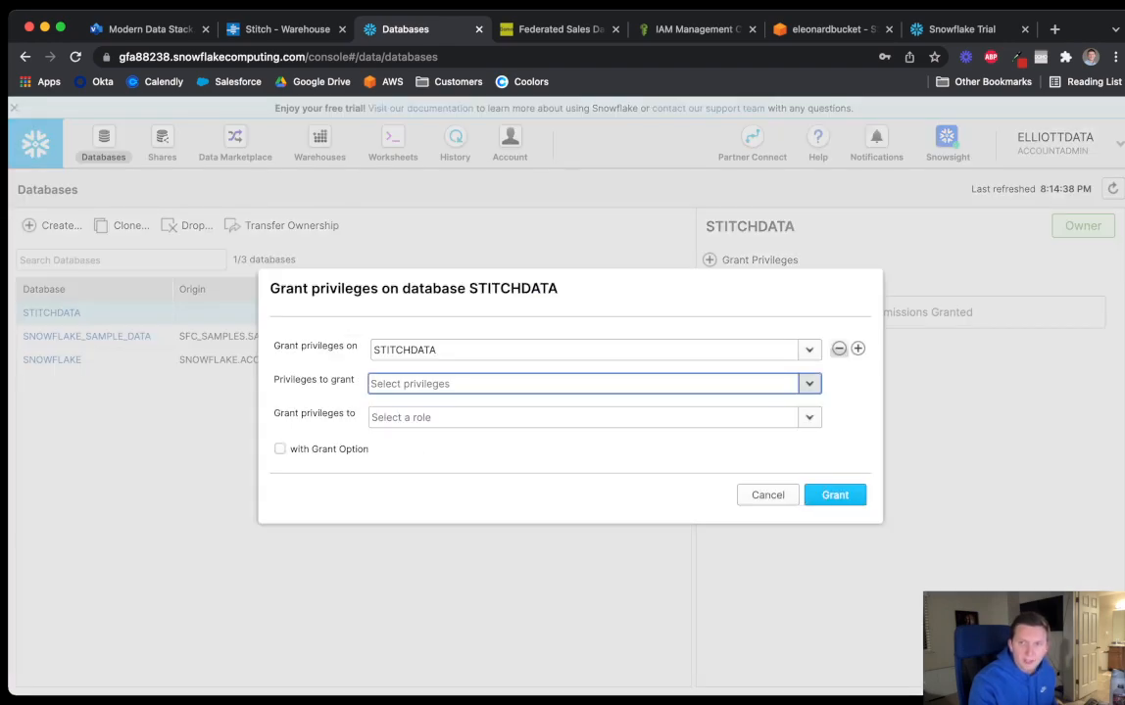
left_click(768, 495)
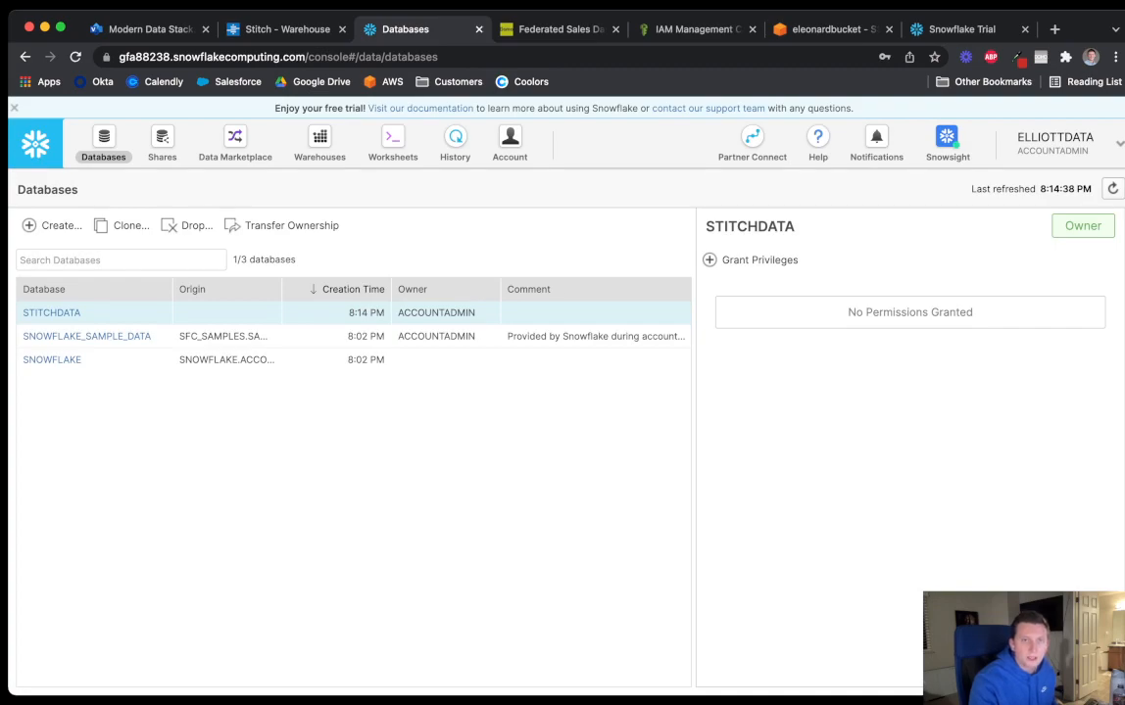
left_click(284, 28)
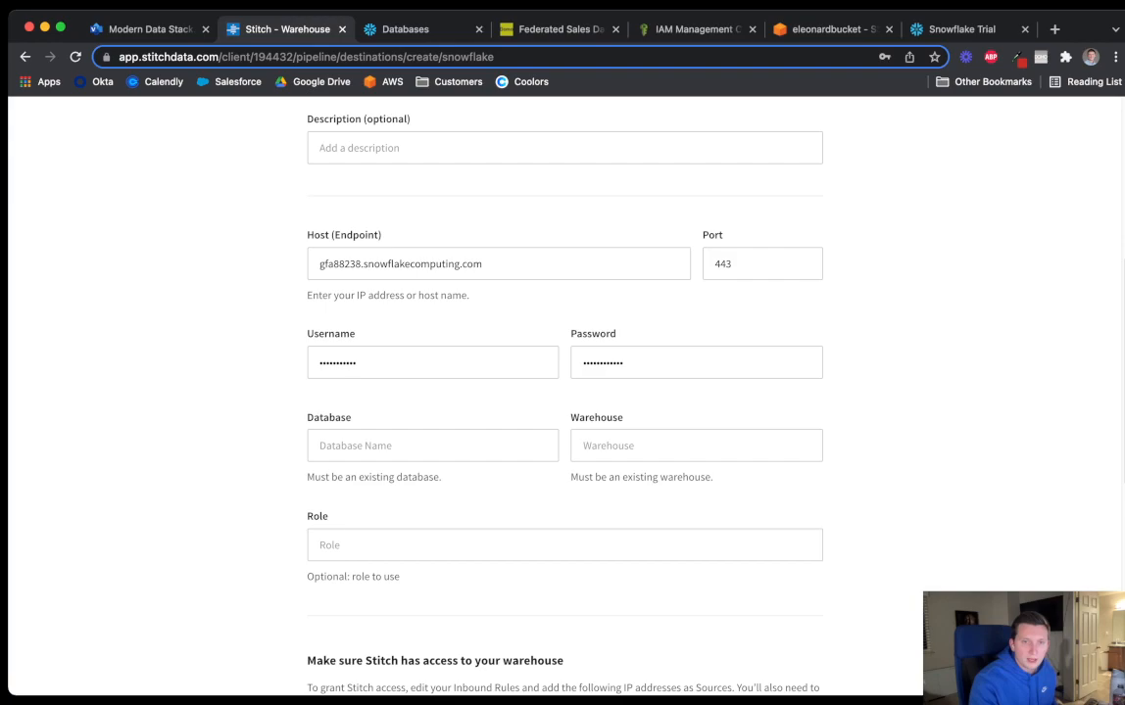
left_click(405, 29)
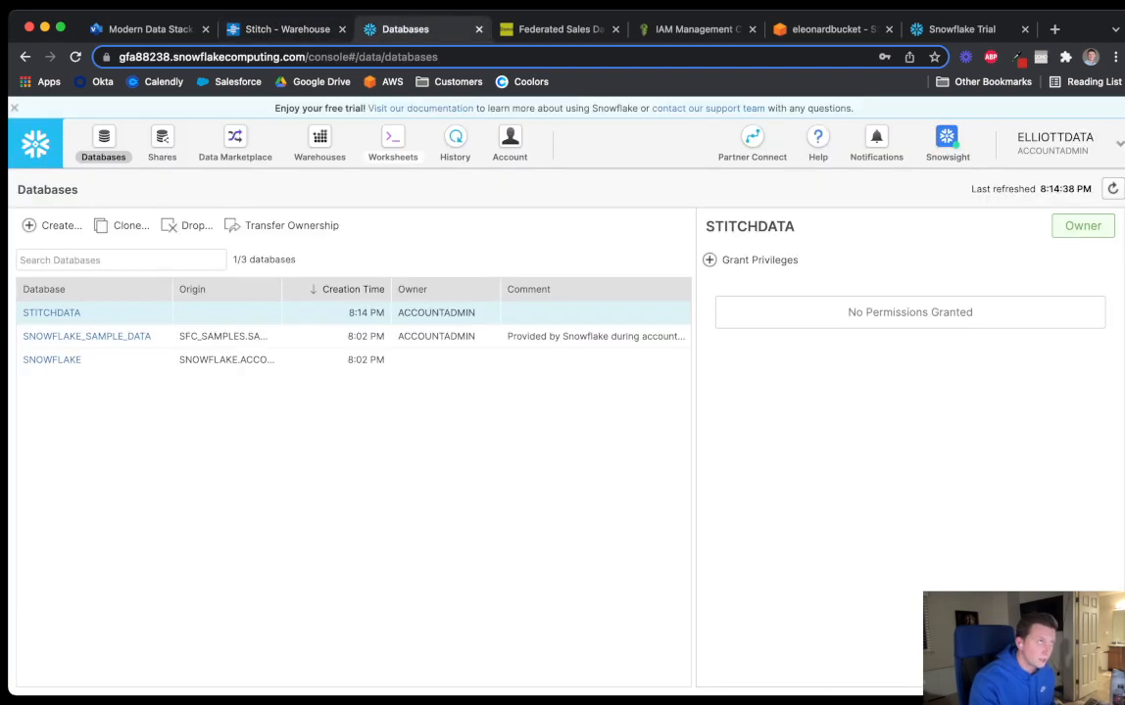
Start a new warehouse 'Stitch Data', X-Small size, auto-suspend 5 minutes
left_click(319, 144)
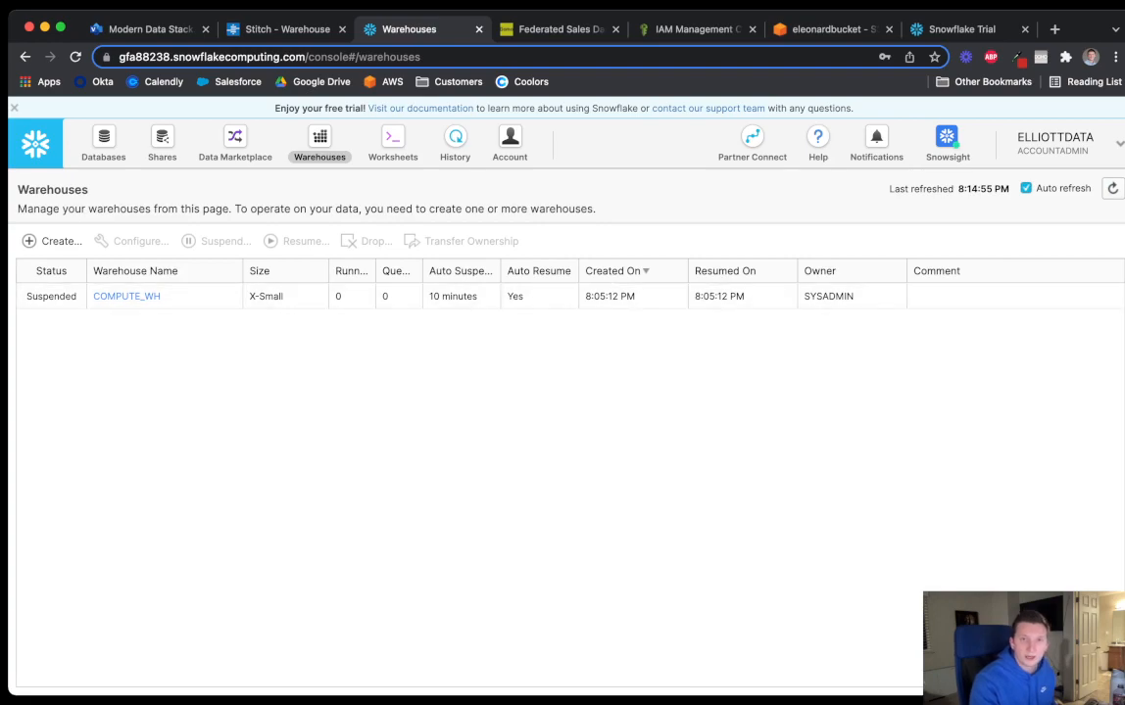
left_click(54, 241)
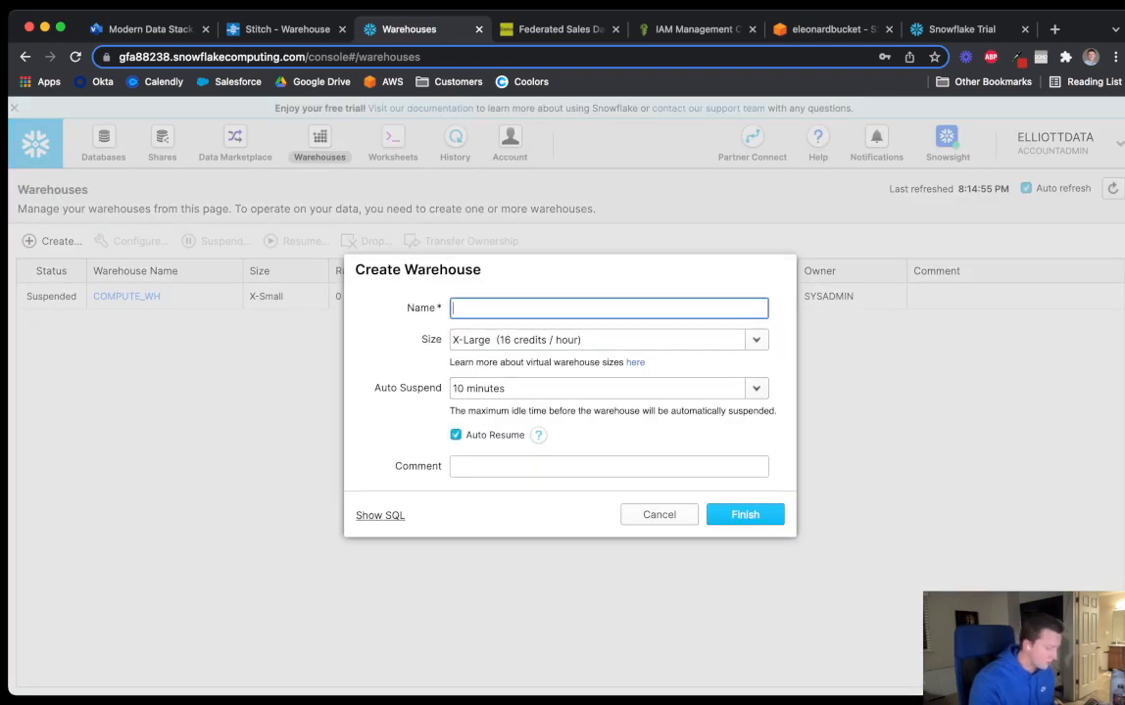
type("Stitch")
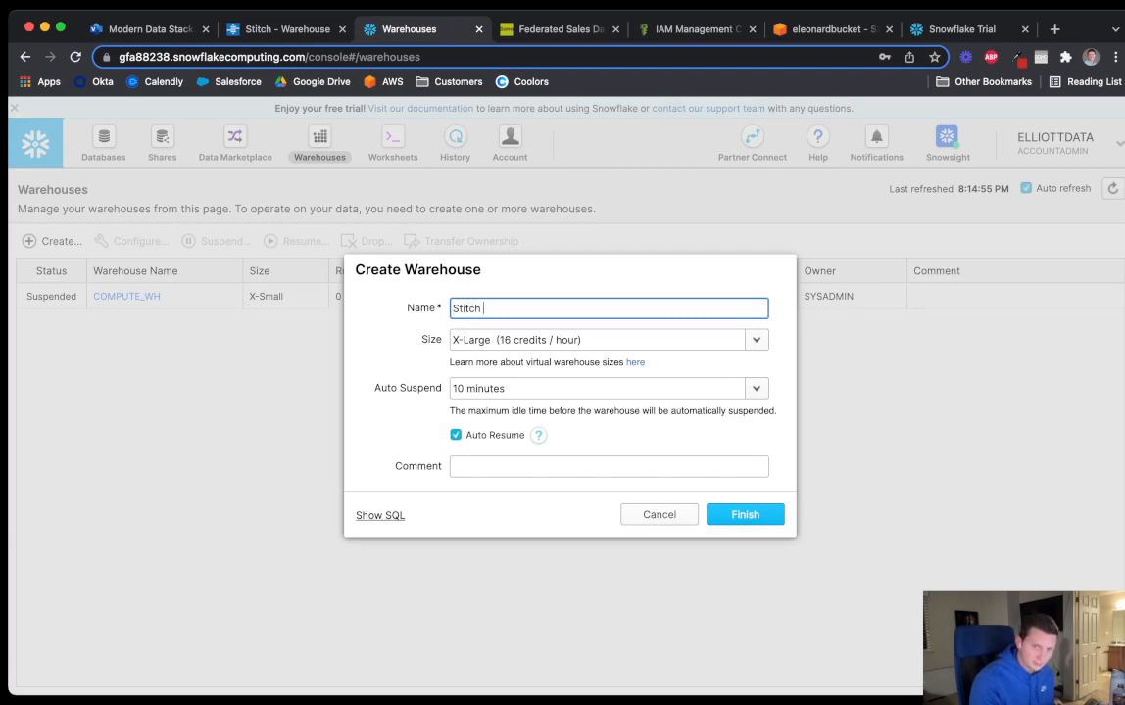
type(" Data")
key("Tab")
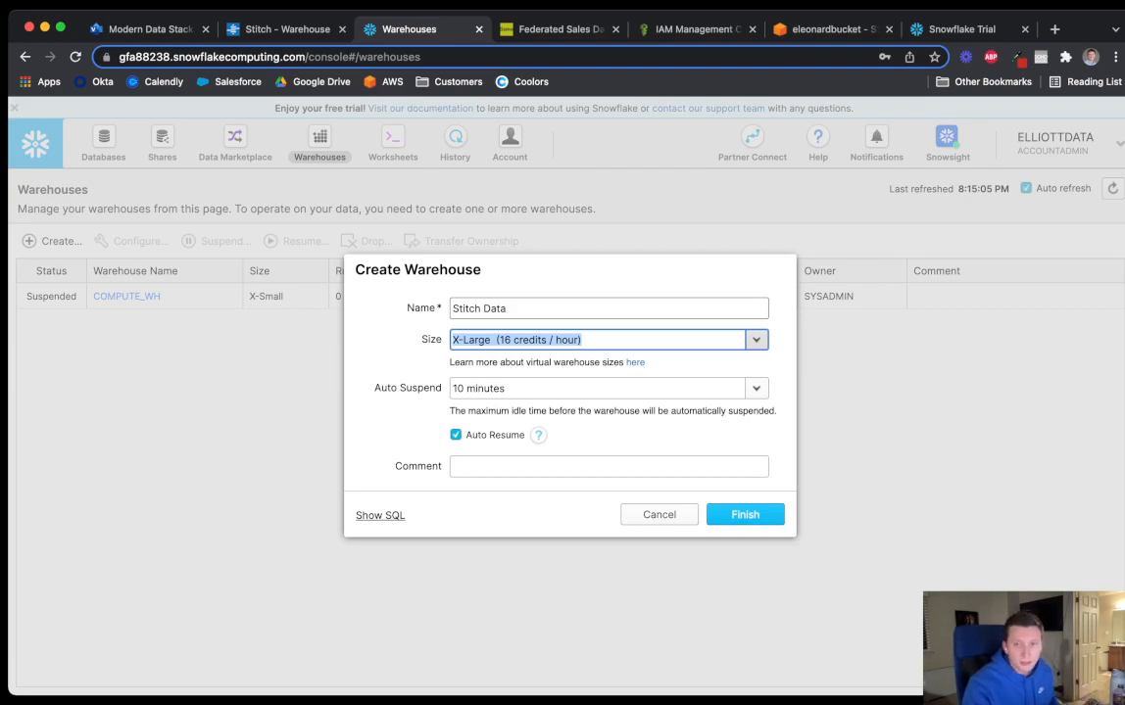
left_click(757, 340)
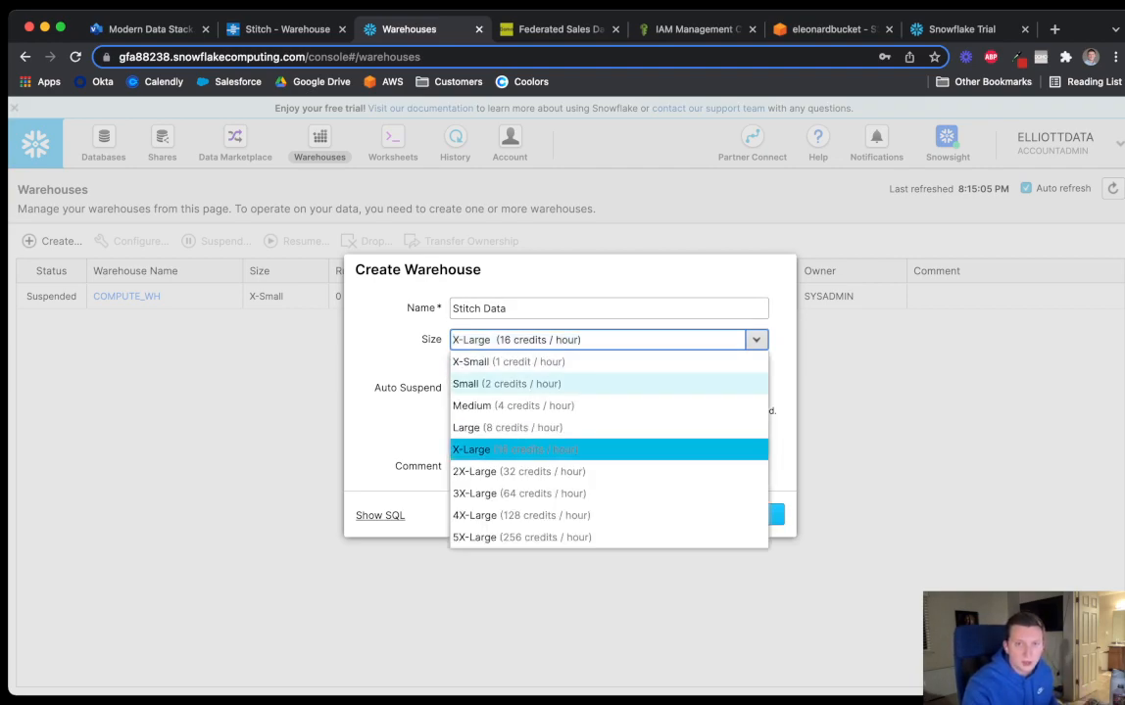
left_click(490, 361)
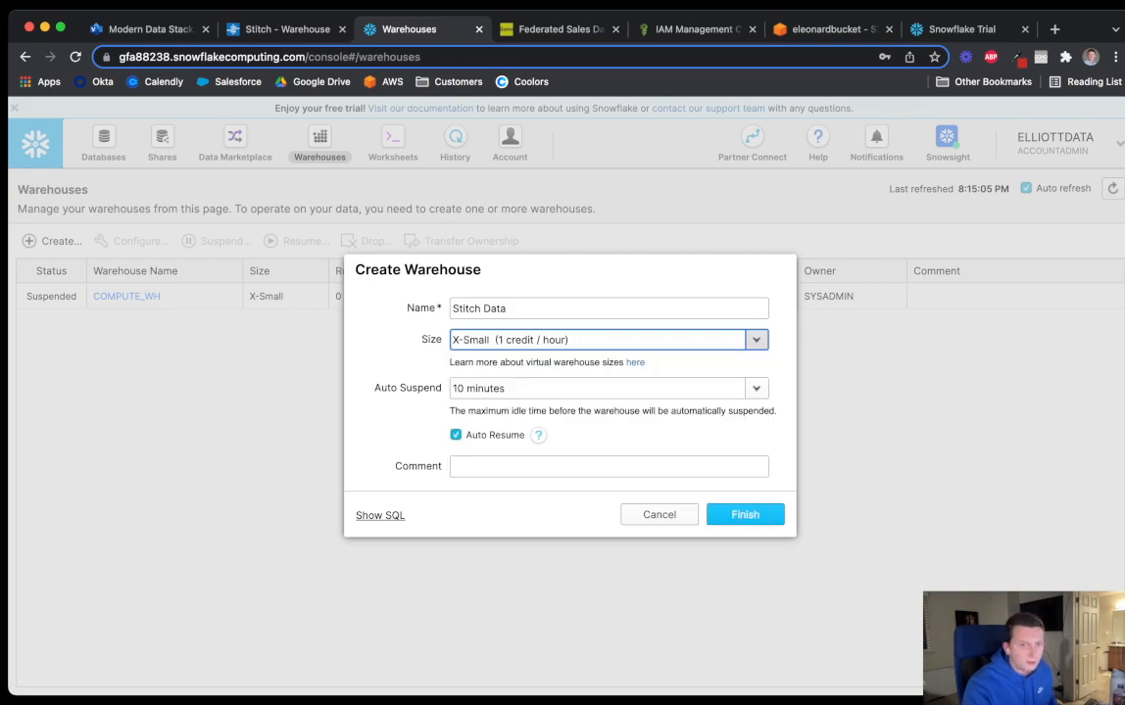
left_click(756, 388)
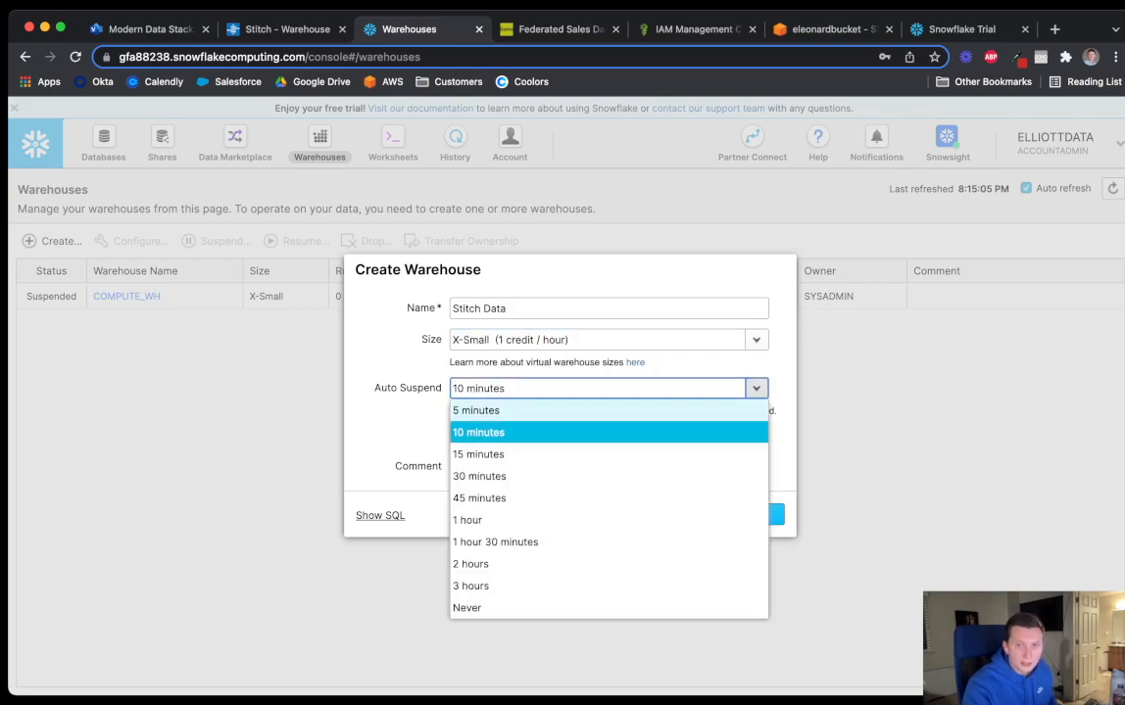
left_click(490, 406)
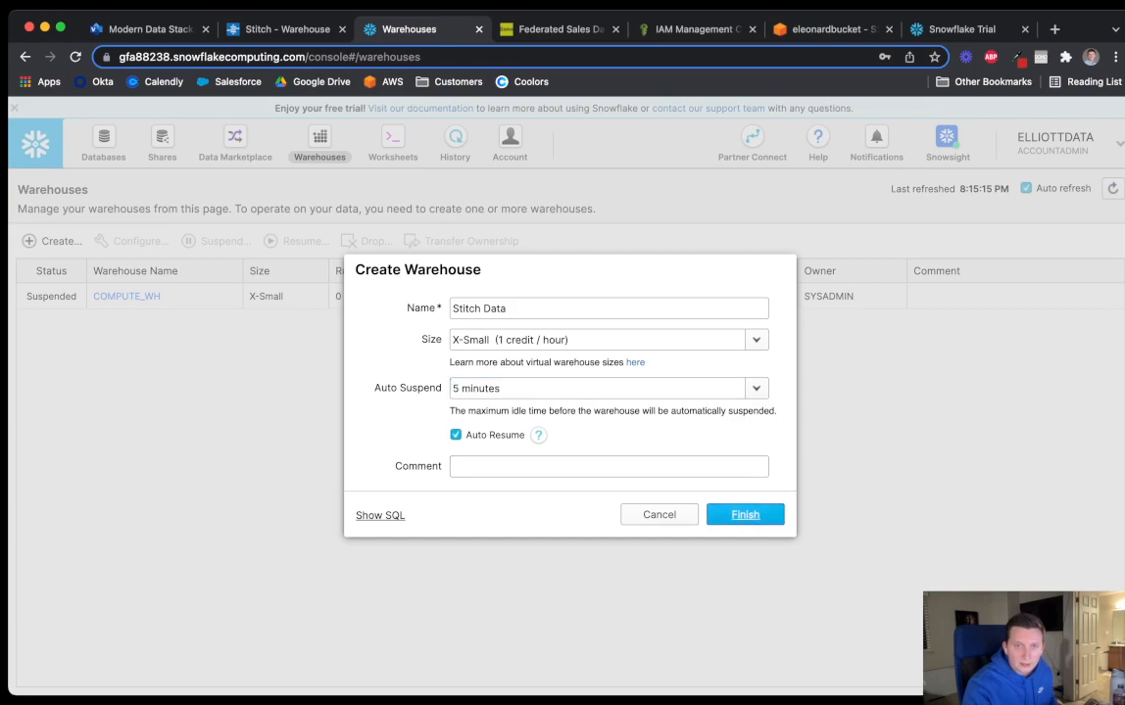
Correct the name to StitchData, create the warehouse, and return to Stitch
left_click(744, 514)
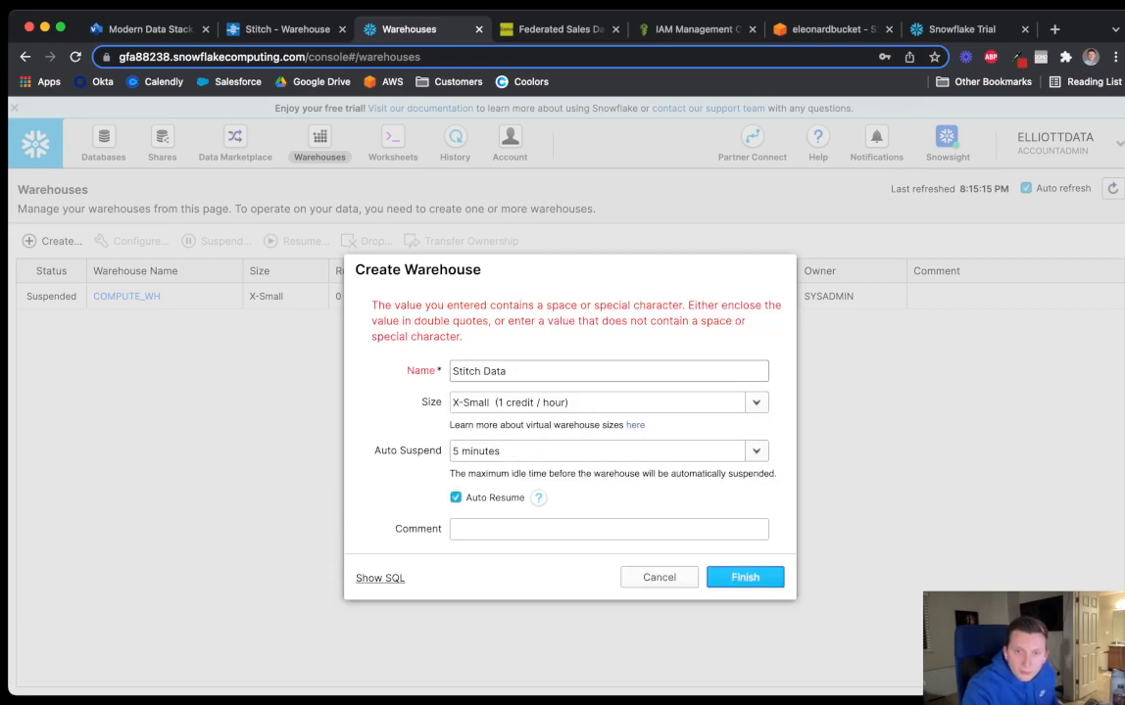
left_click(482, 372)
key("BackSpace")
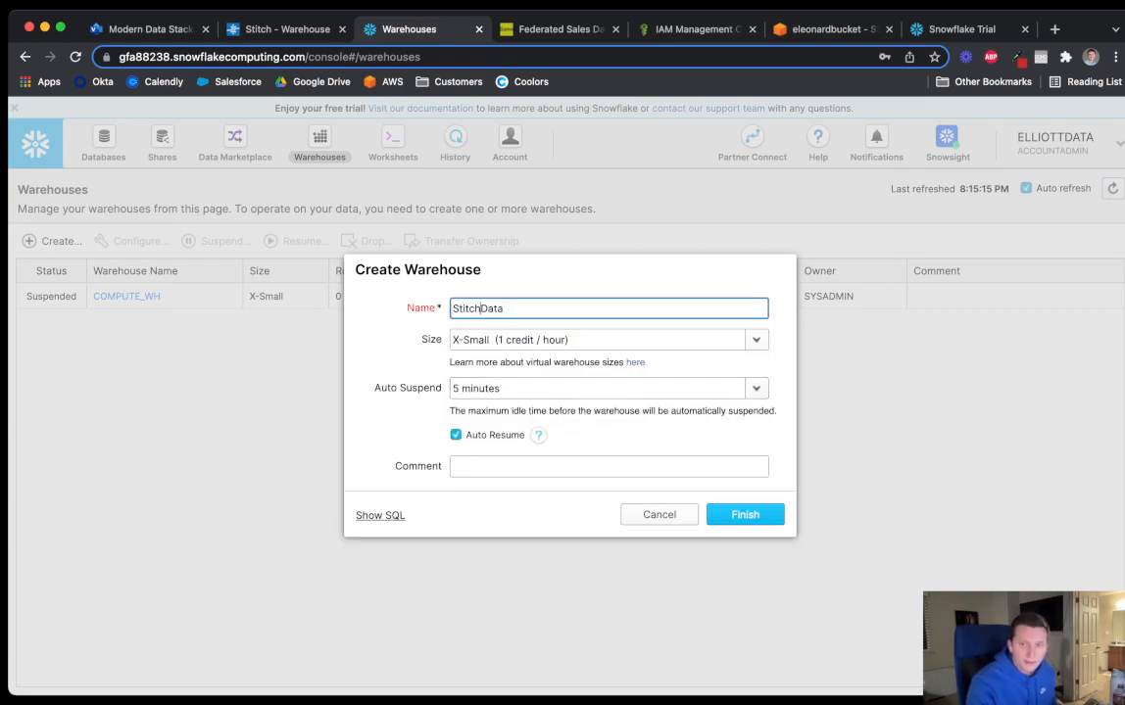
key("Return")
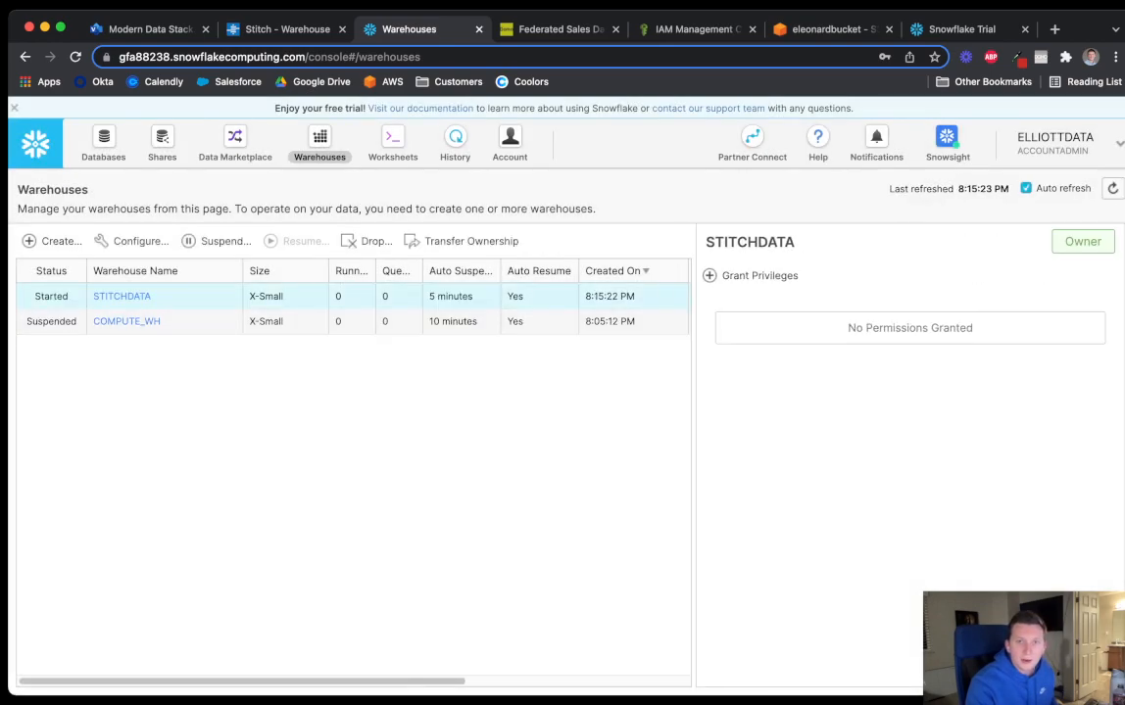
left_click(257, 29)
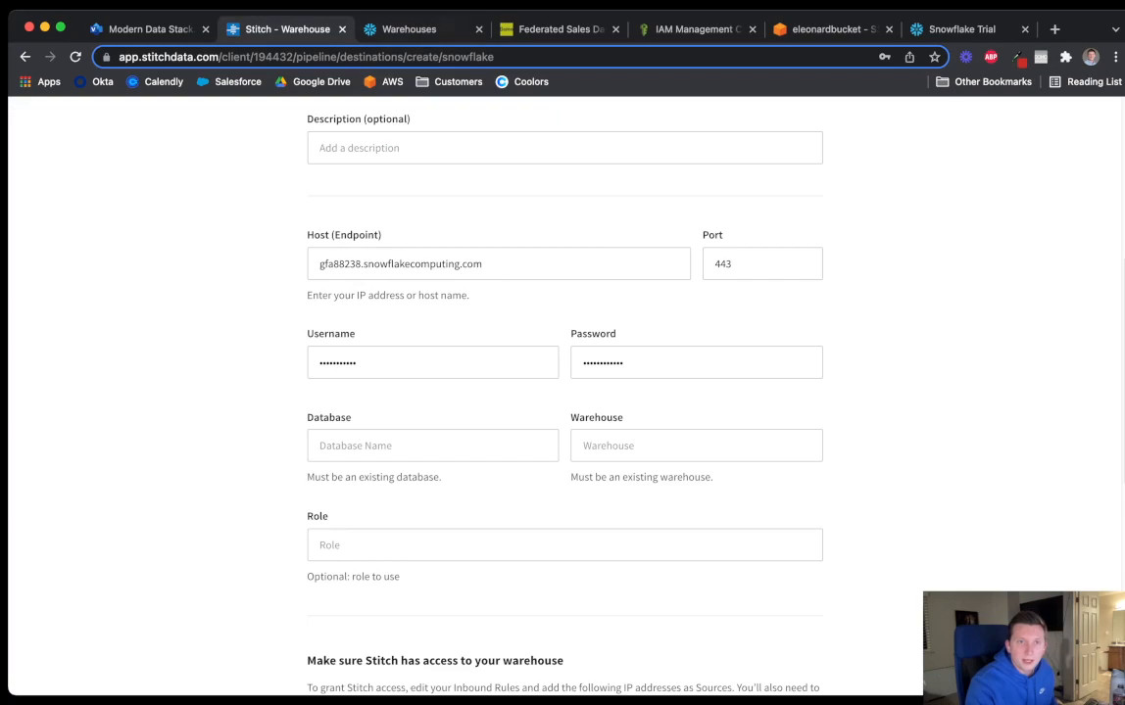
Check the database name in Snowflake and enter STITCHDATA as the Stitch Database
key("ctrl+Tab")
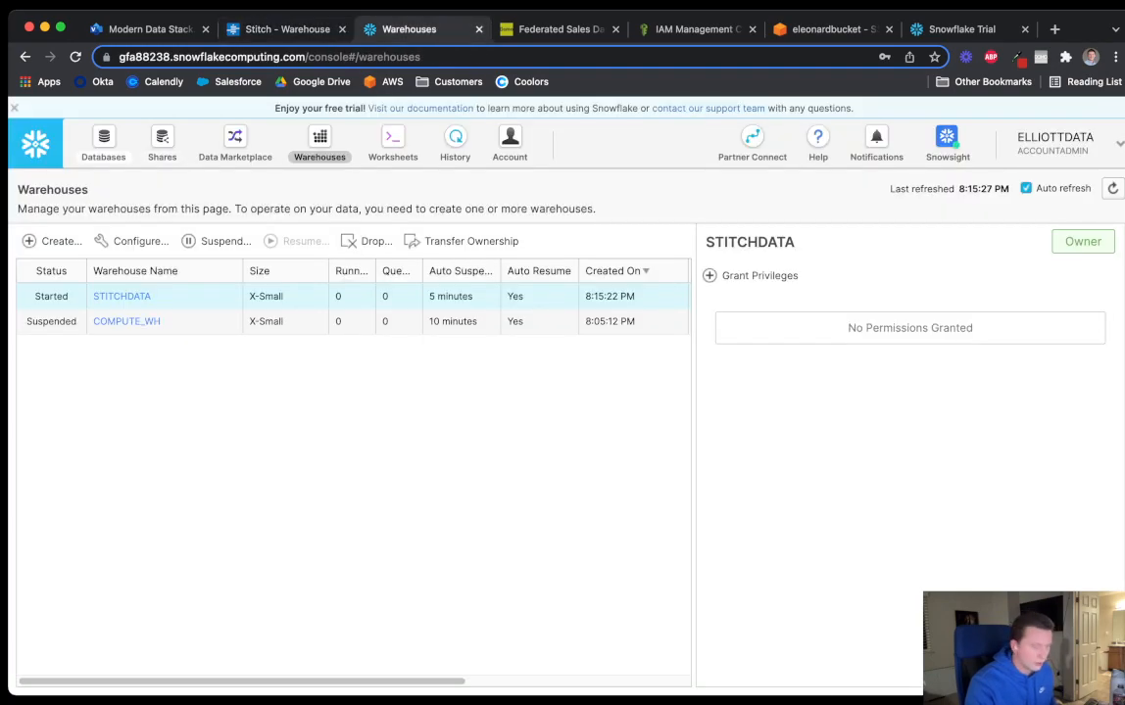
left_click(103, 145)
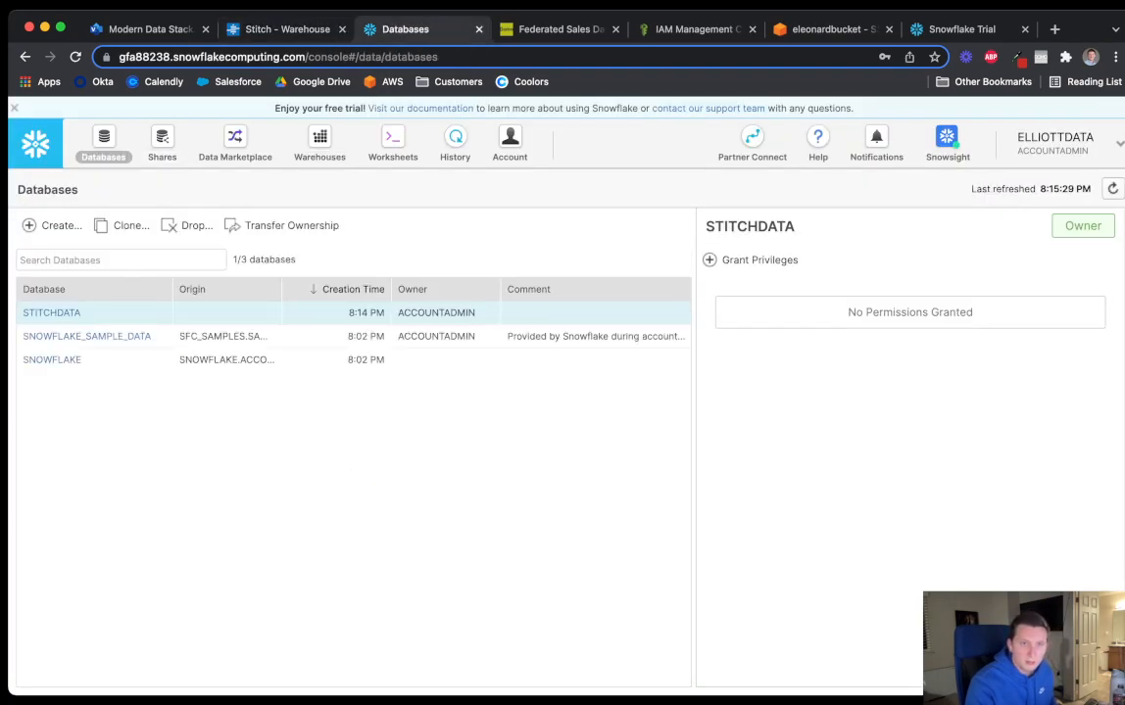
left_click(287, 30)
left_click(432, 446)
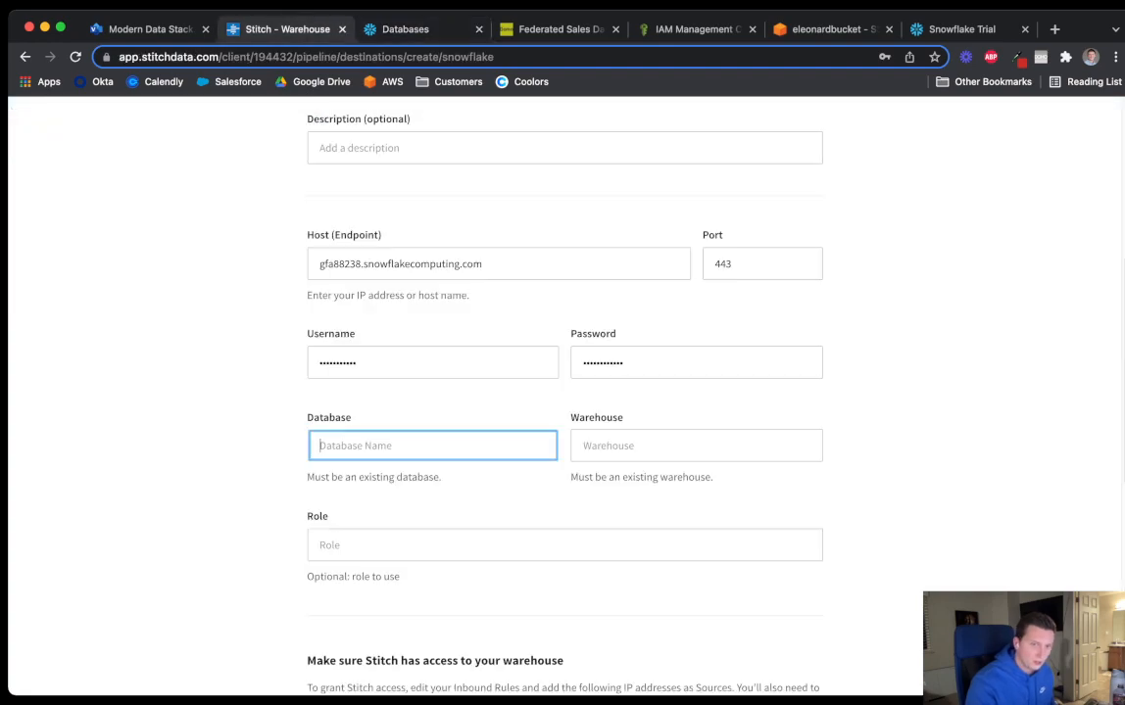
type("STITCHDATA")
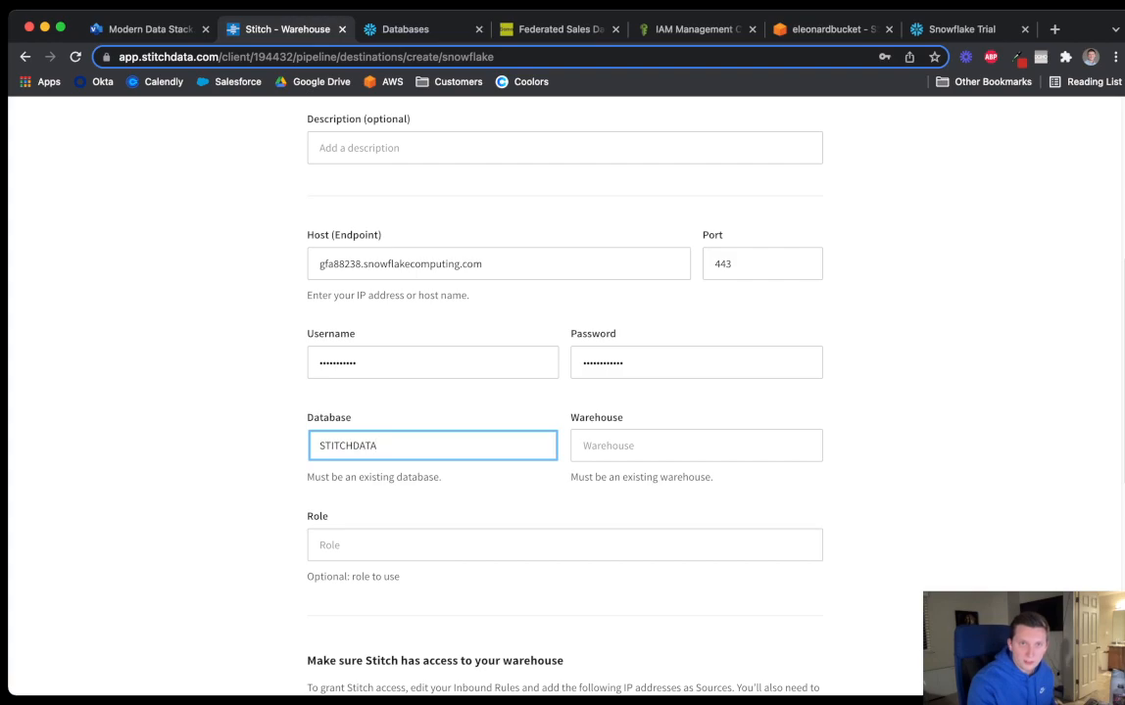
Confirm the warehouse name in Snowflake and fill the Warehouse field with STITCHDATA
left_click(411, 30)
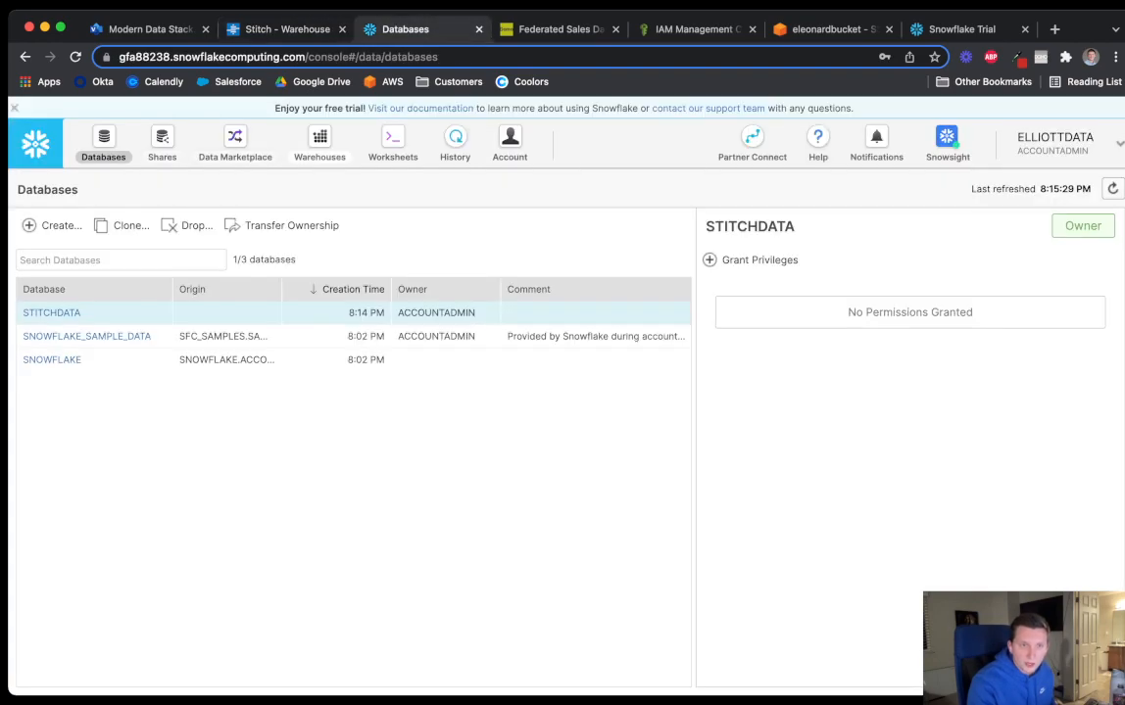
left_click(319, 145)
left_click(287, 29)
key("Tab")
key("shift+Tab")
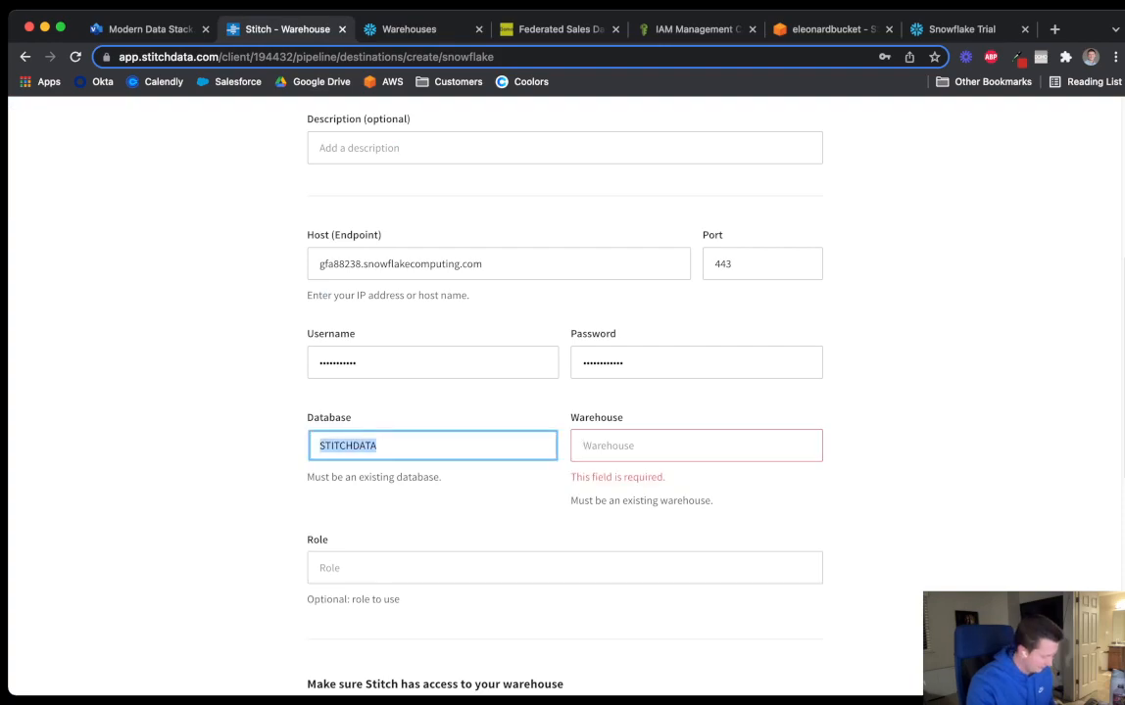
key("super+c")
key("Tab")
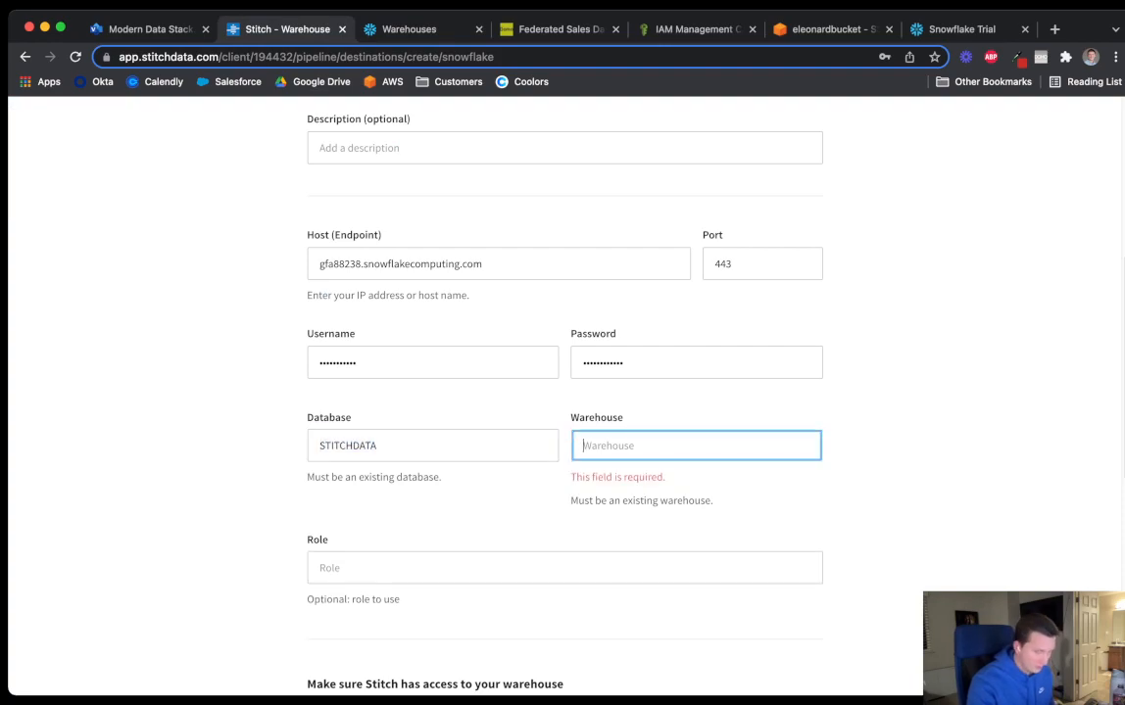
key("super+v")
scroll(563, 391, "down", 2)
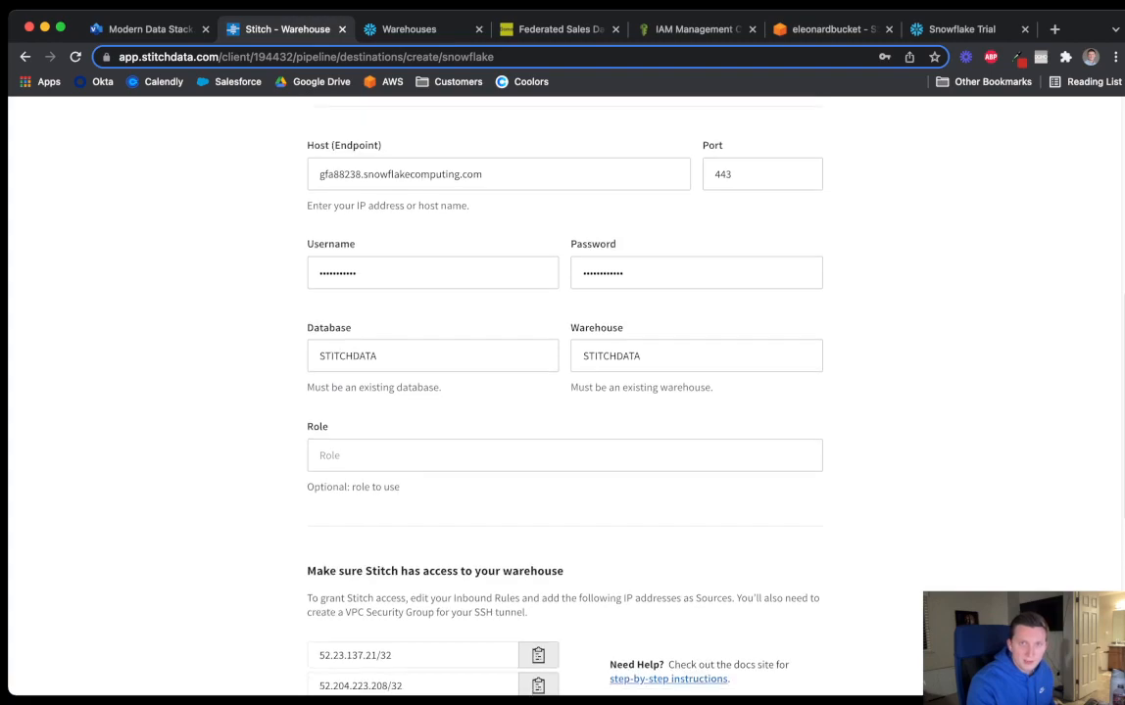
Set the Role to ACCOUNTADMIN and scroll down the destination form
key("ctrl+Tab")
key("ctrl+shift+Tab")
key("Tab")
type("A")
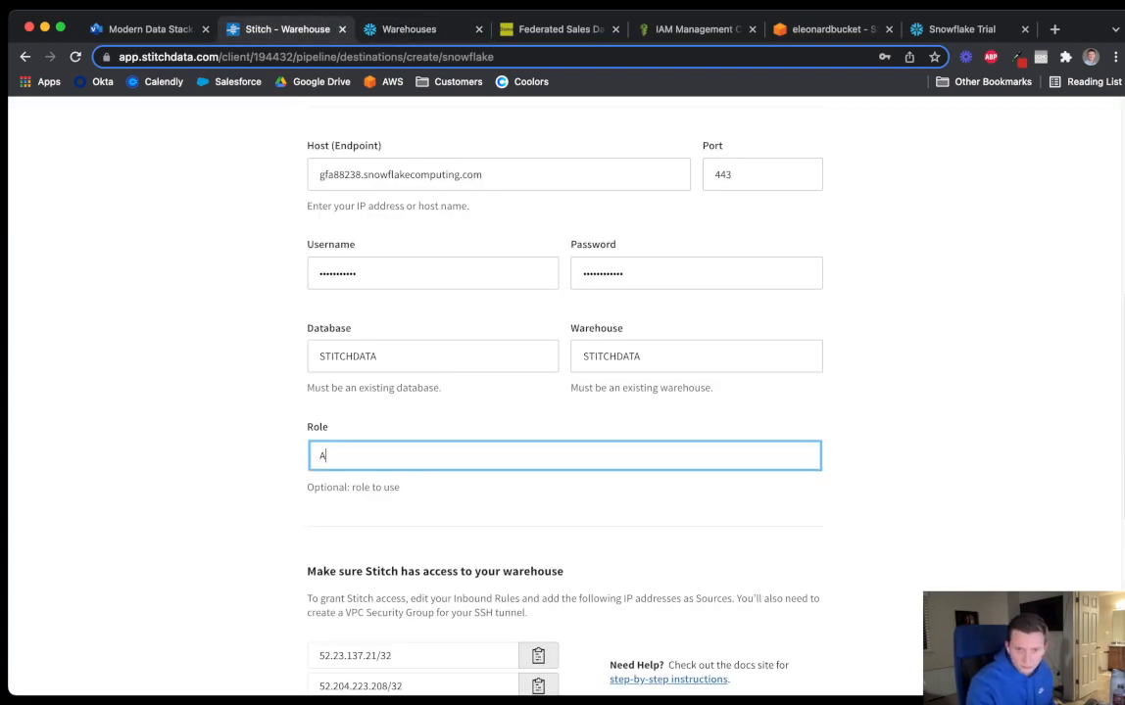
key("Down")
key("Return")
scroll(564, 392, "down", 2)
key("Tab")
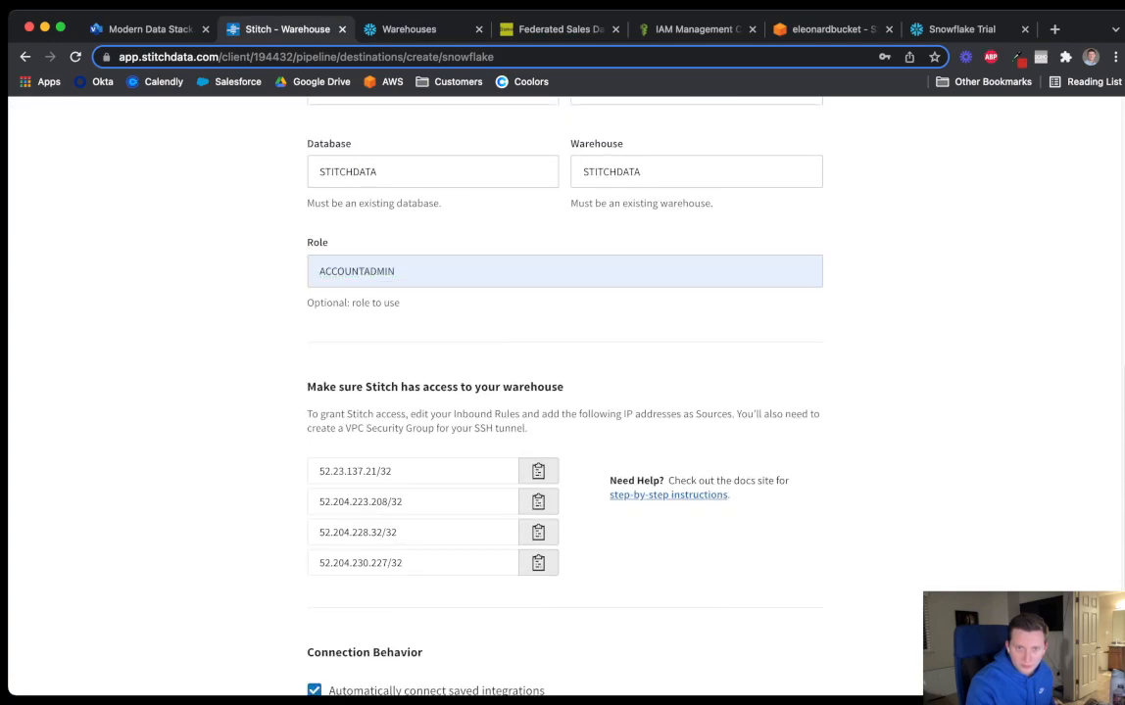
scroll(564, 392, "down", 1)
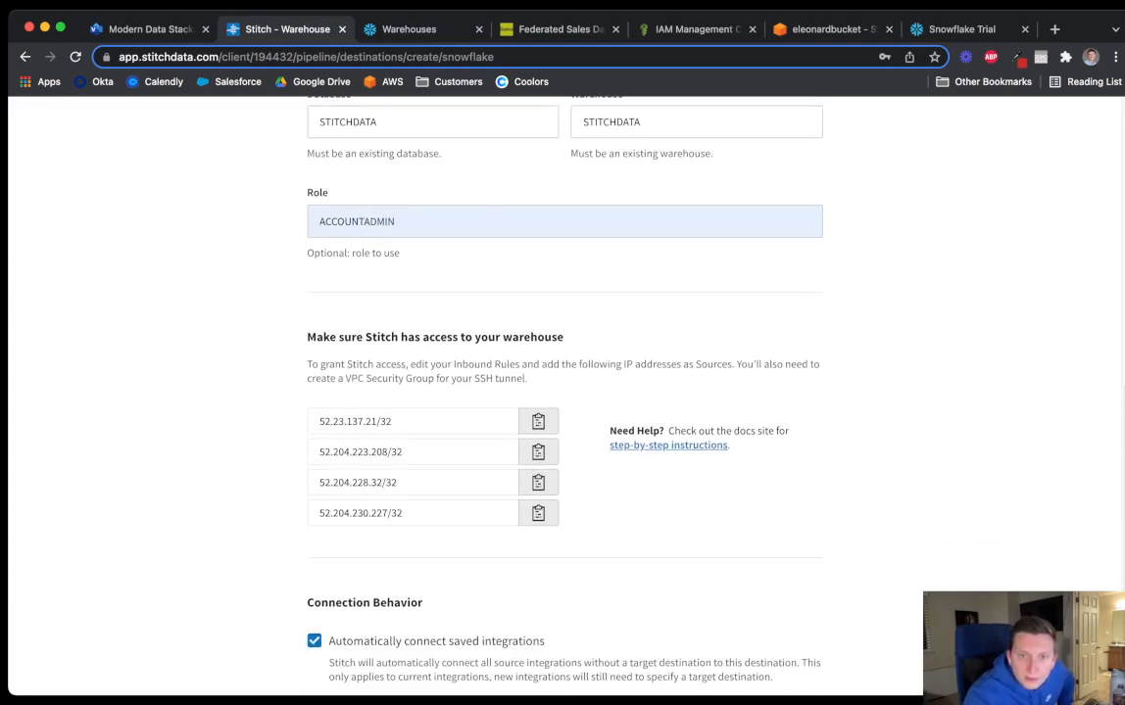
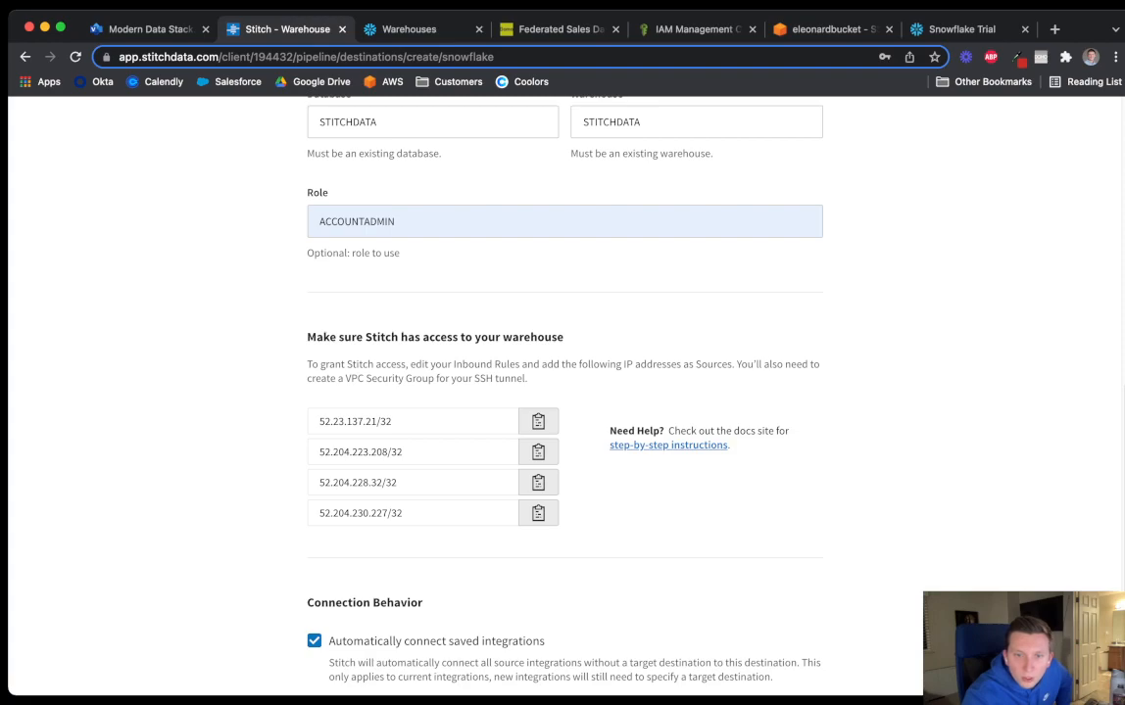
Look over the Stitch destination form with STITCHDATA and ACCOUNTADMIN, then return to Snowflake's Warehouses page
scroll(564, 392, "down", 2)
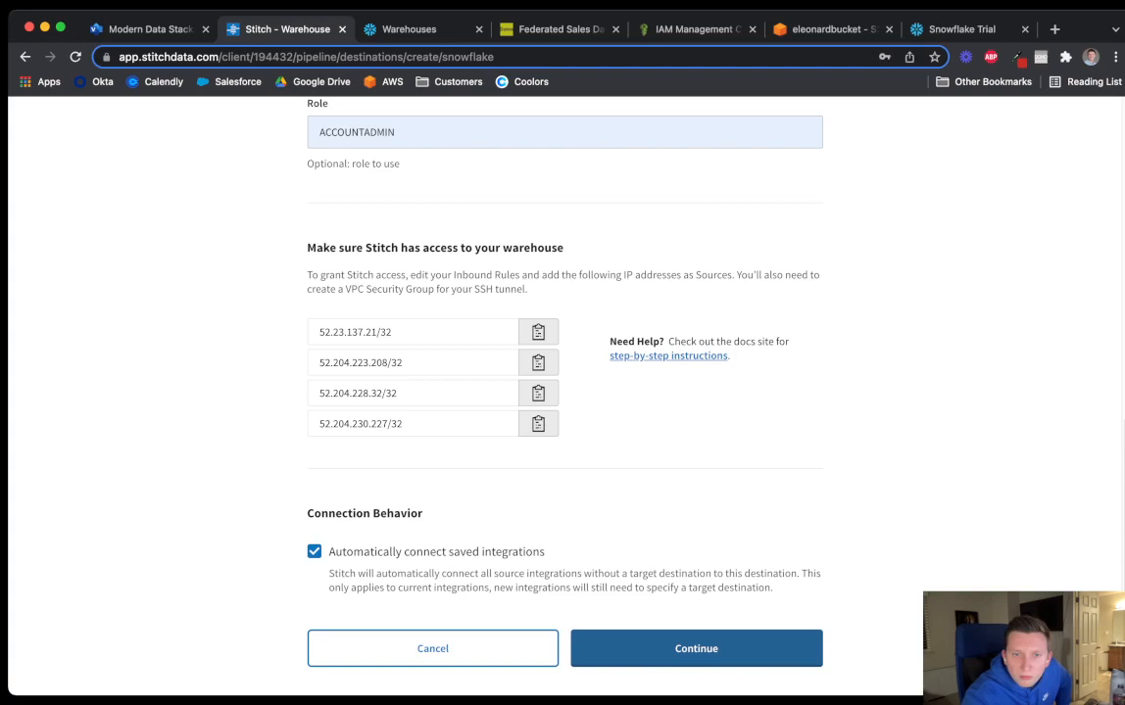
scroll(565, 392, "down", 1)
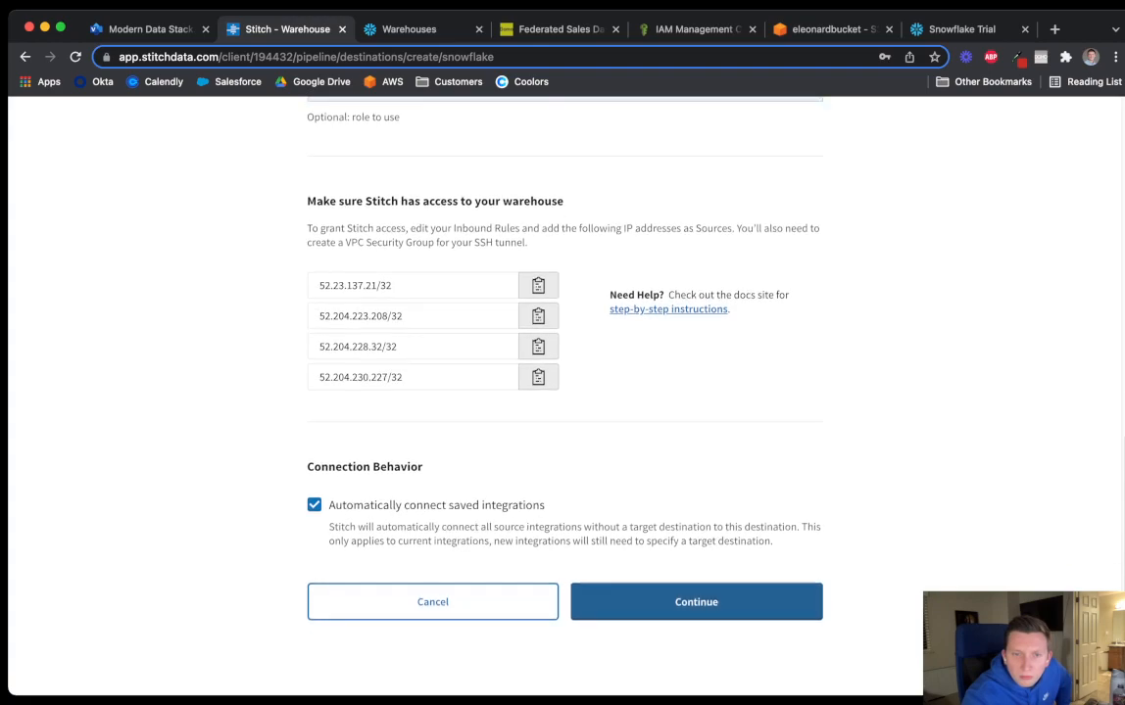
scroll(565, 392, "up", 3)
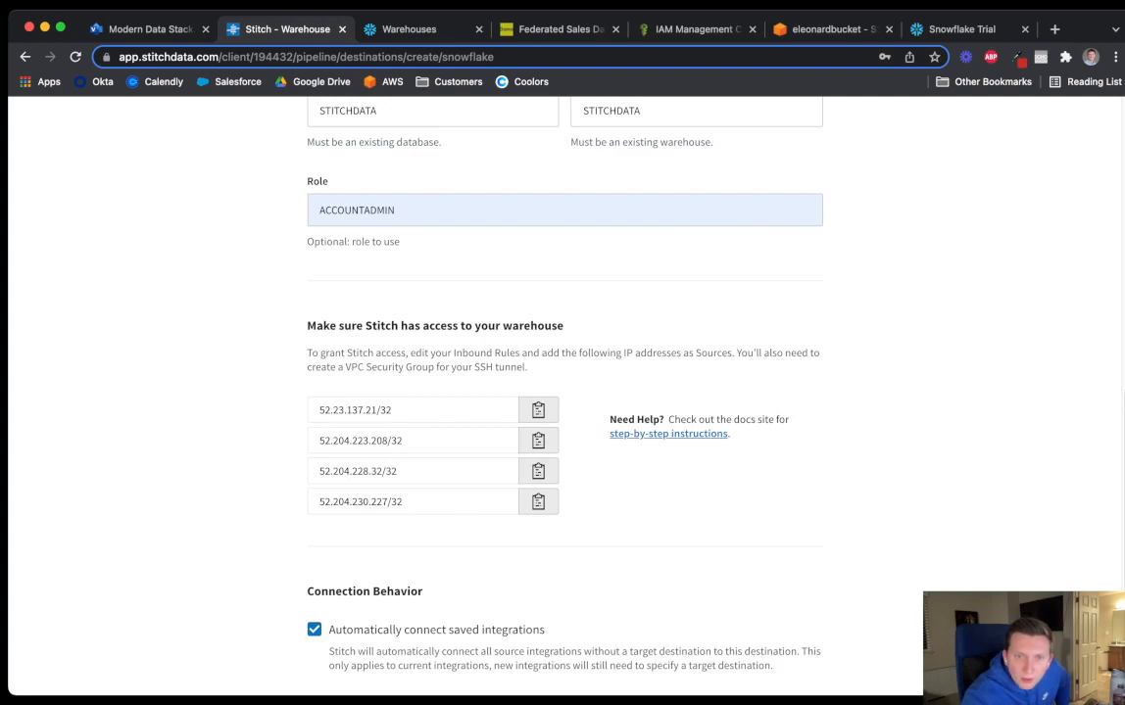
left_click(396, 28)
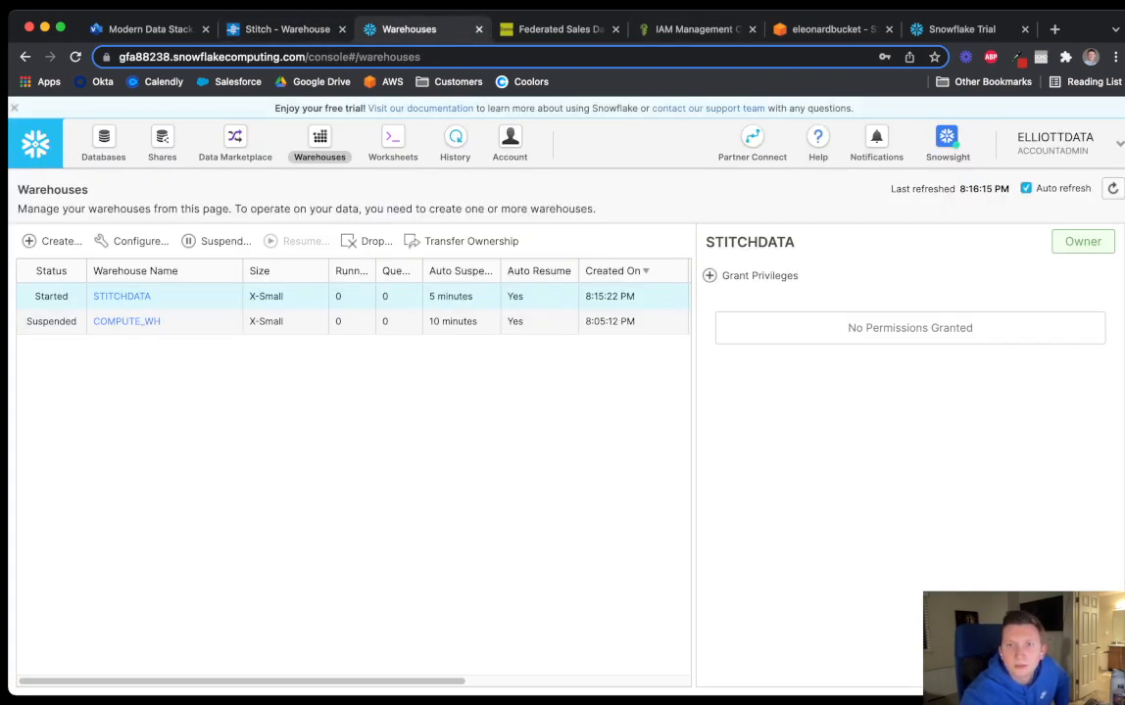
Search the web for 'SNOWFLAKE inbound rules' and open the Snowflake Network Policies documentation
left_click(960, 29)
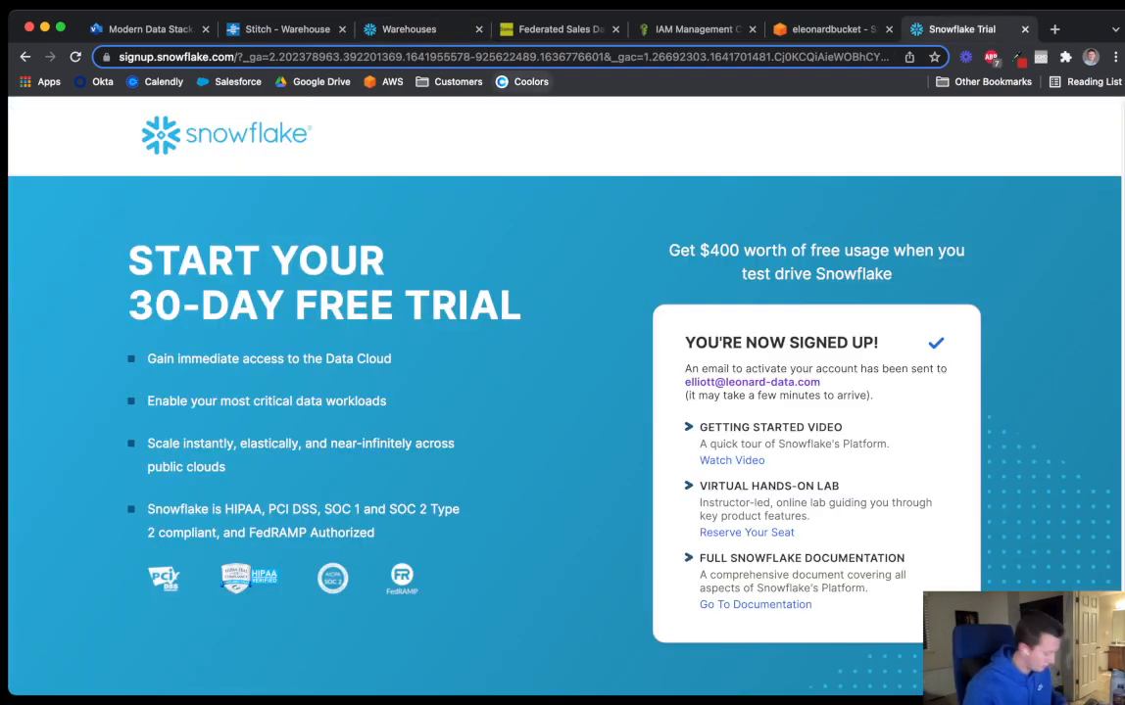
key("super+l")
type("SNOWFLAKE inbound rules")
key("Return")
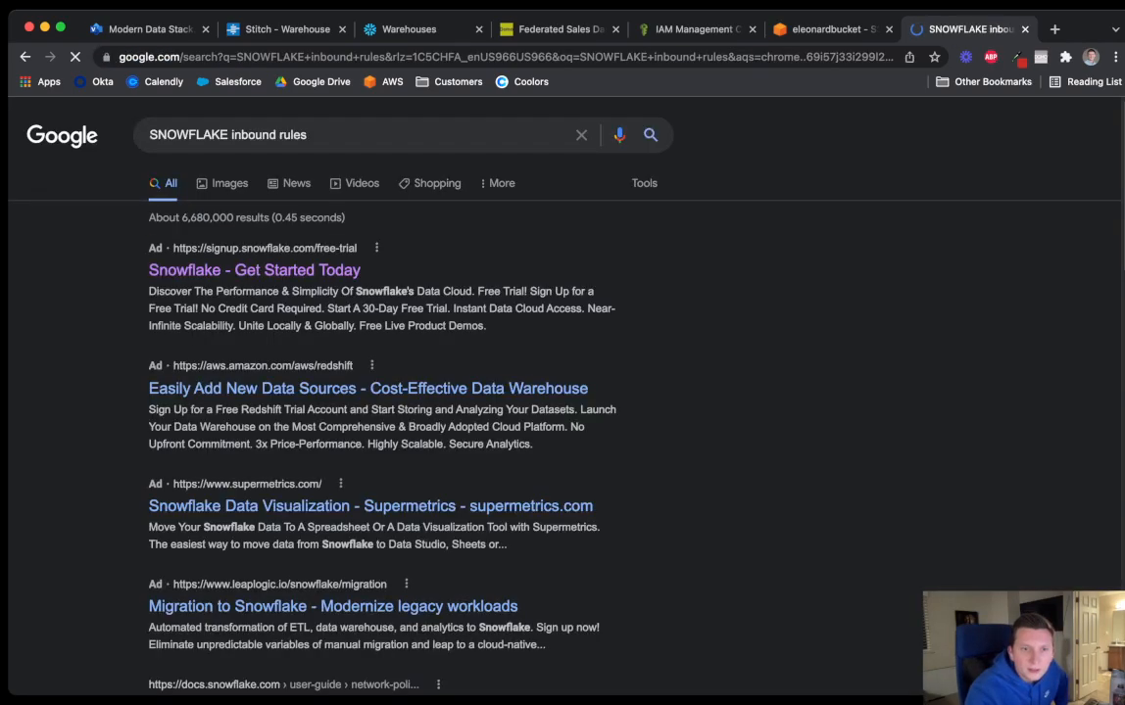
scroll(506, 359, "down", 2)
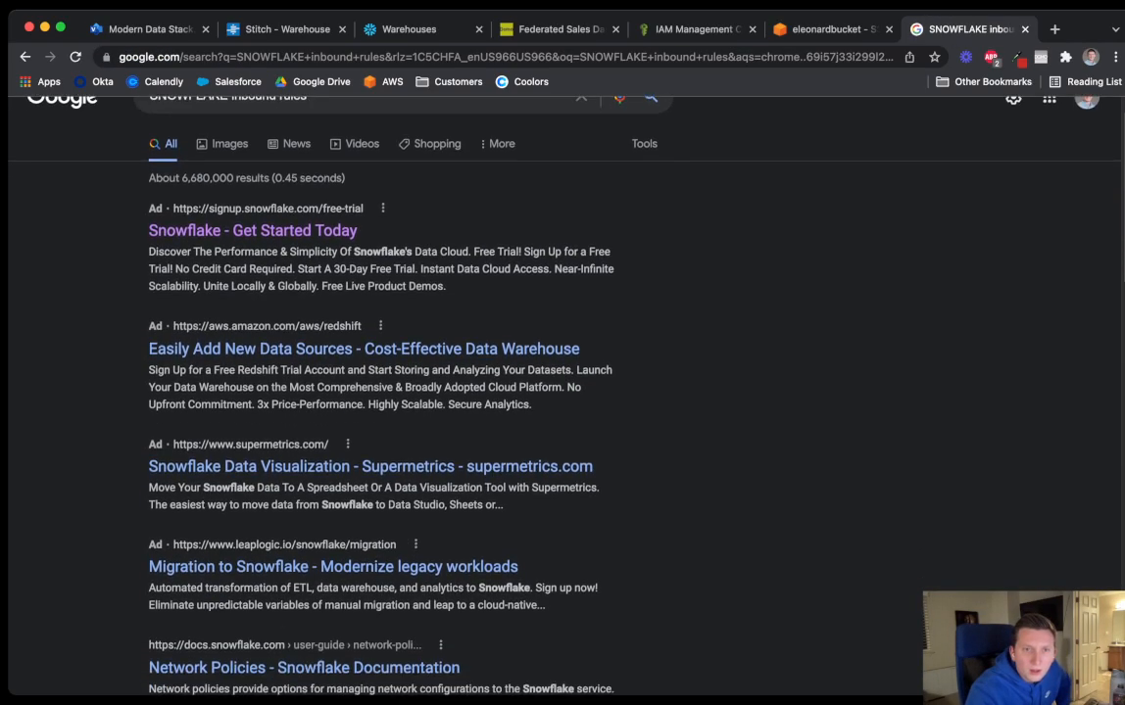
scroll(506, 359, "down", 2)
scroll(506, 358, "down", 4)
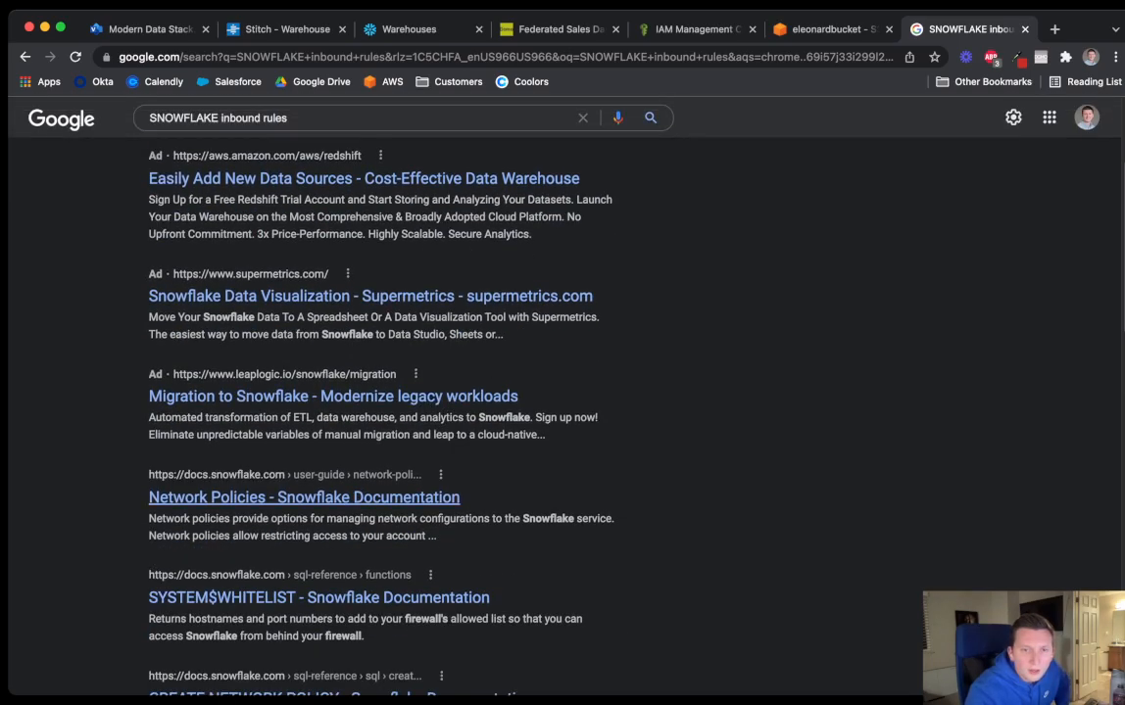
left_click(303, 498)
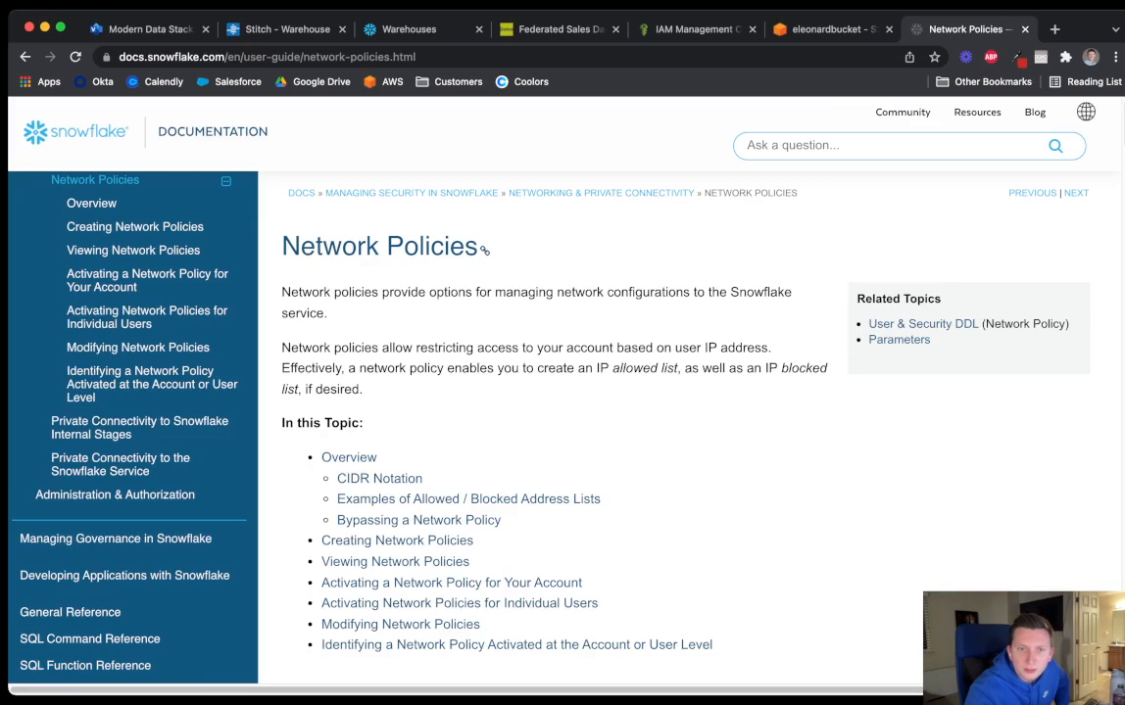
Read the Network Policies guide and dock its tab beside the Warehouses console
scroll(686, 411, "down", 10)
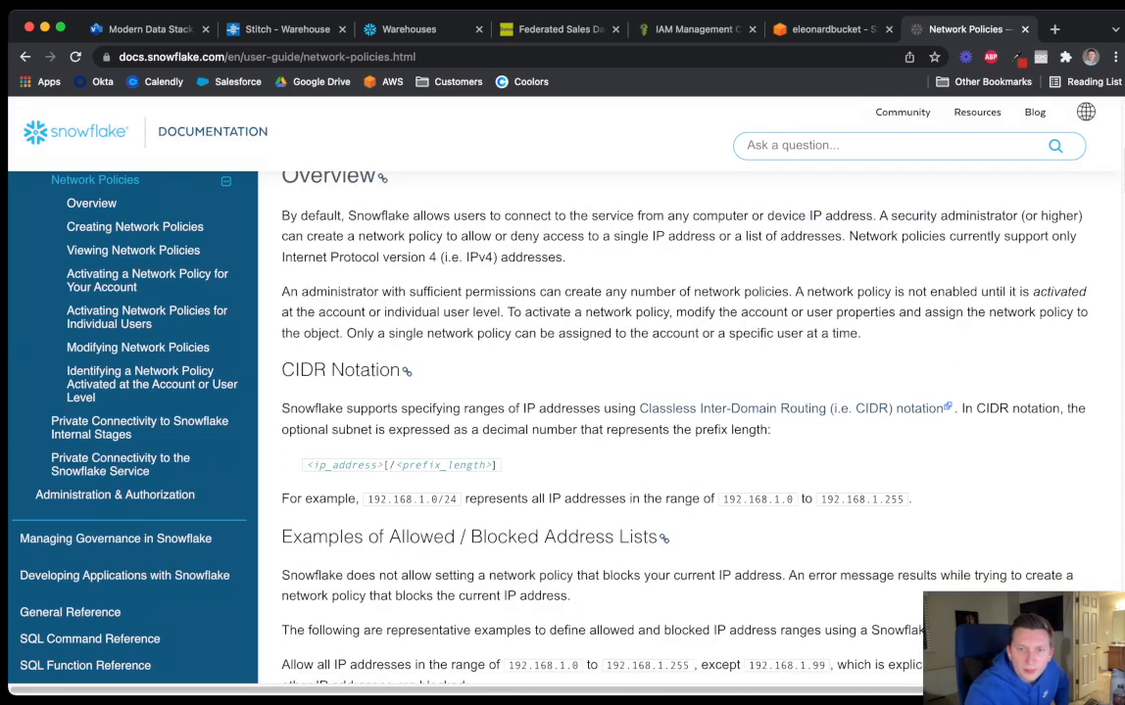
scroll(686, 412, "down", 4)
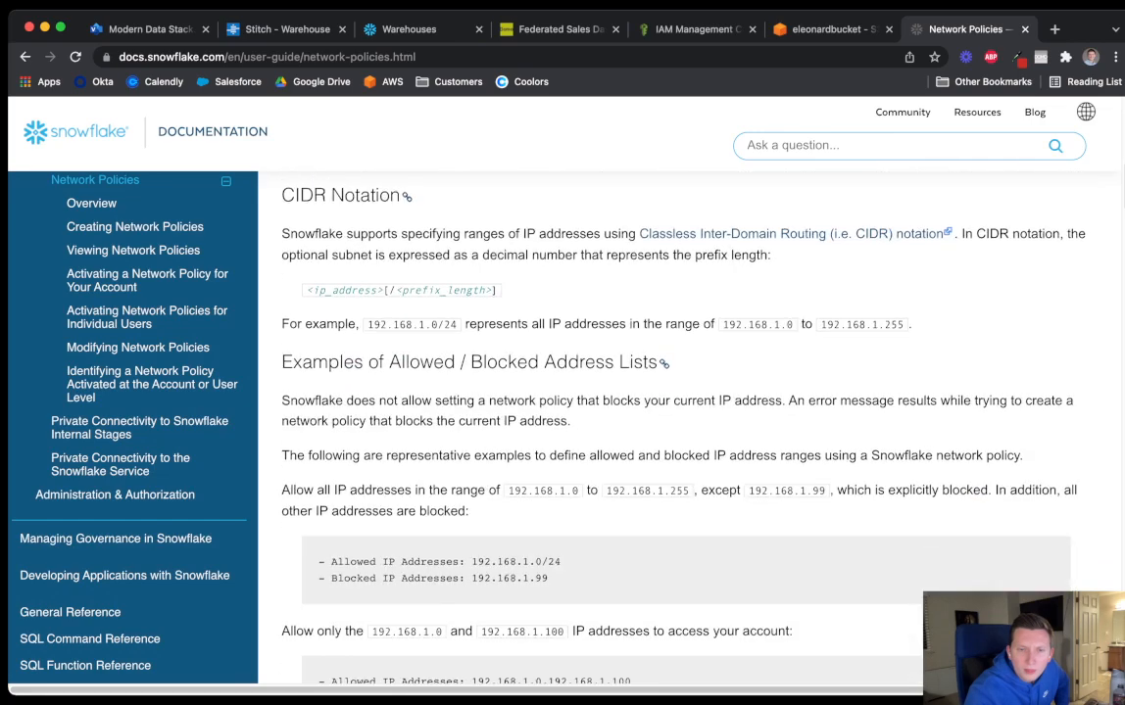
scroll(685, 411, "down", 8)
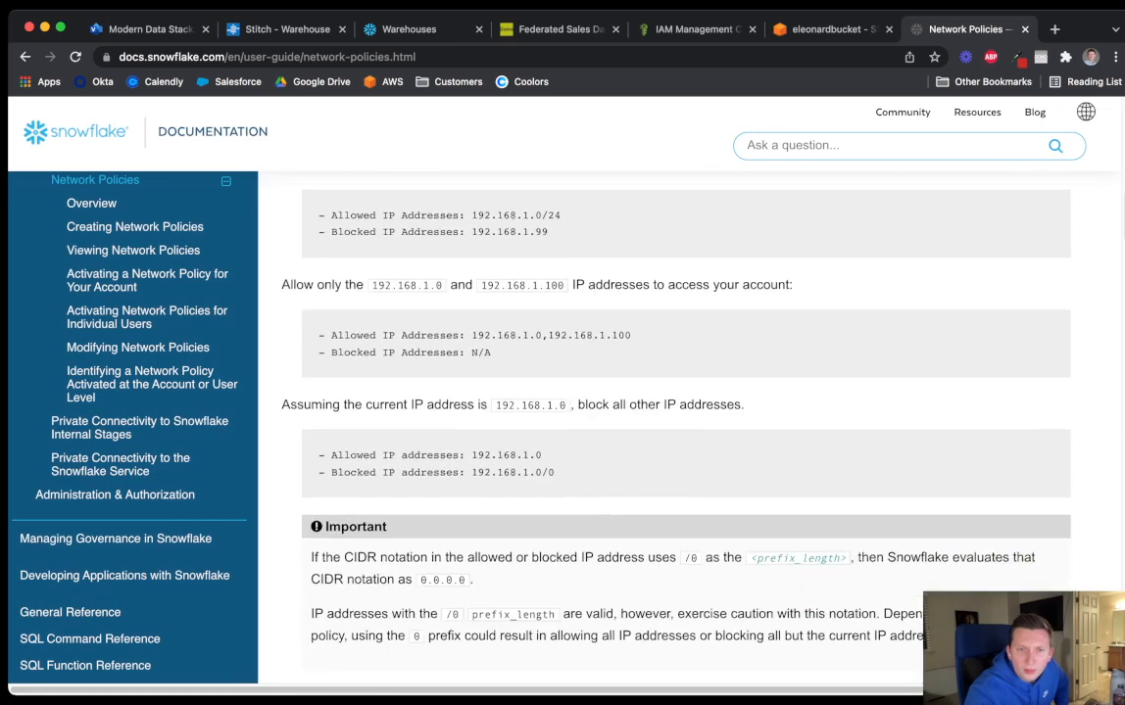
scroll(685, 412, "down", 13)
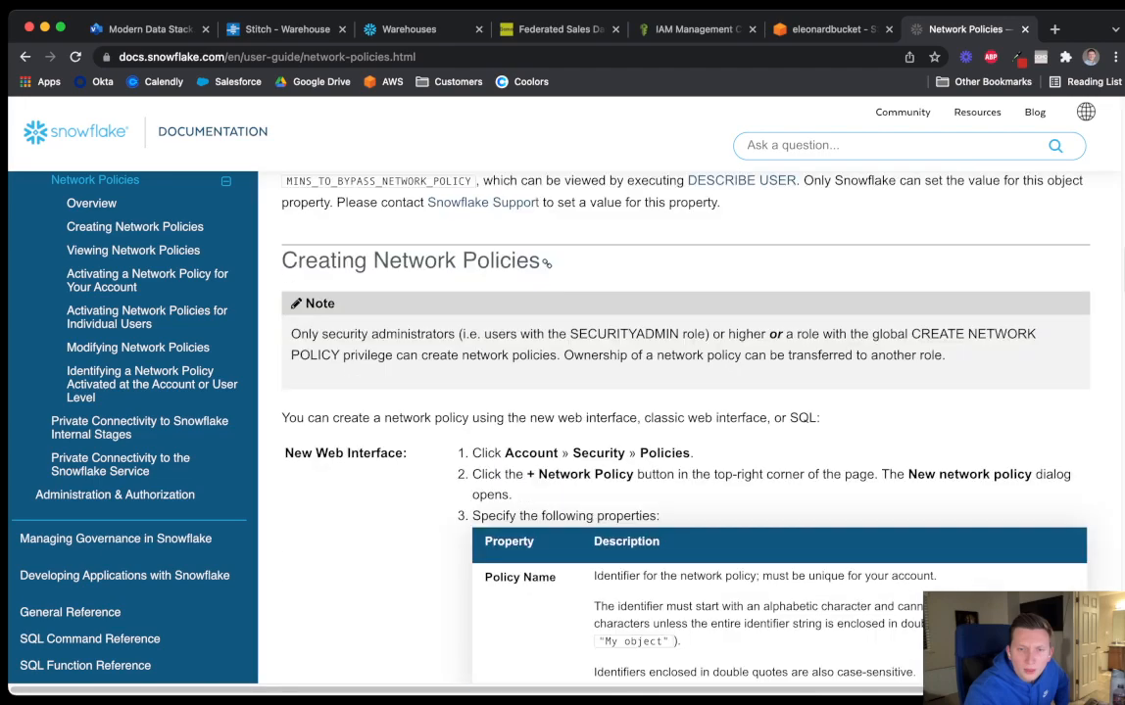
scroll(685, 412, "down", 6)
scroll(686, 411, "up", 2)
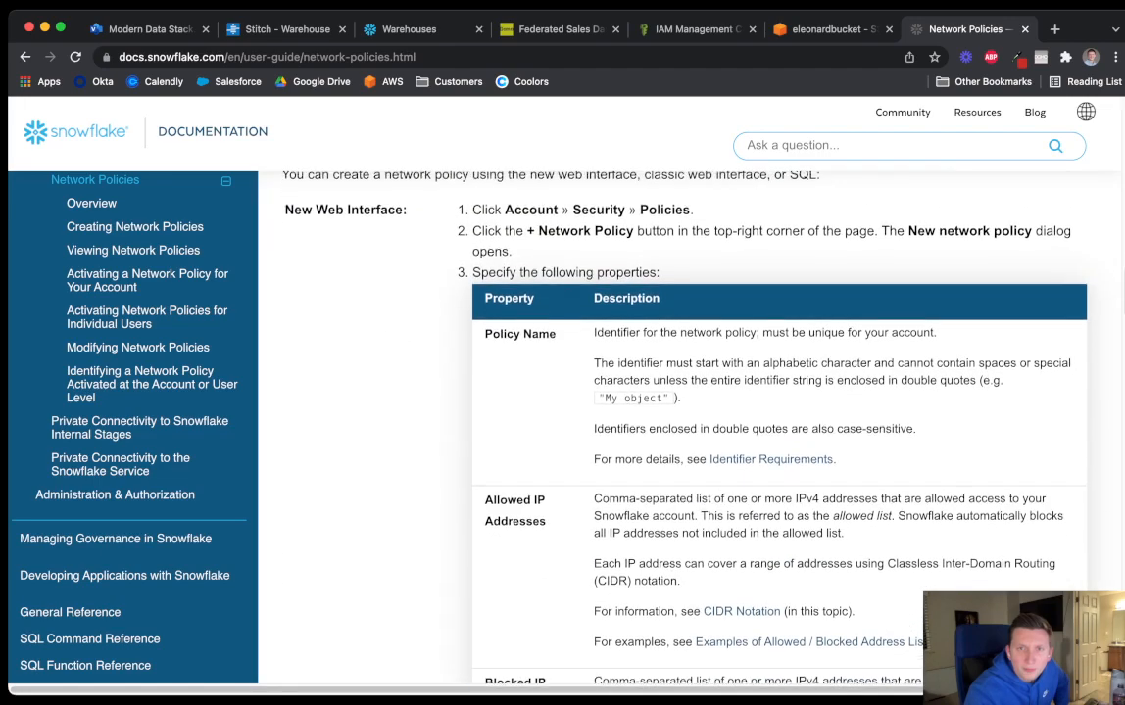
scroll(686, 412, "up", 1)
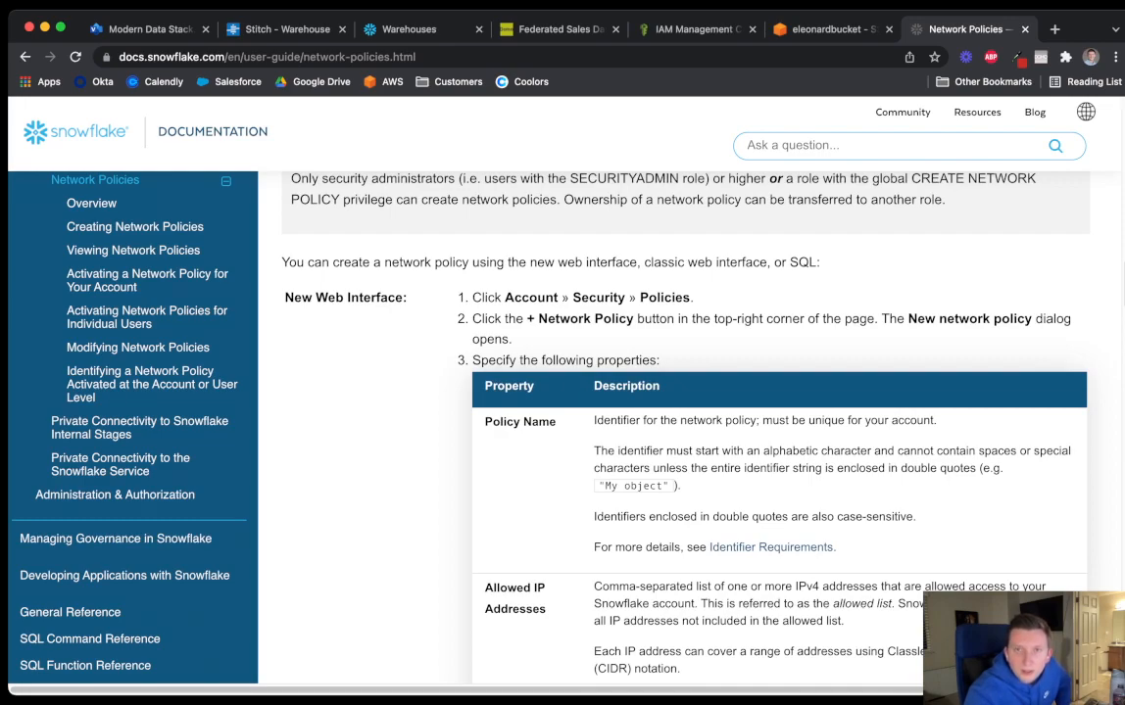
left_click_drag(965, 30, 563, 30)
left_click(408, 29)
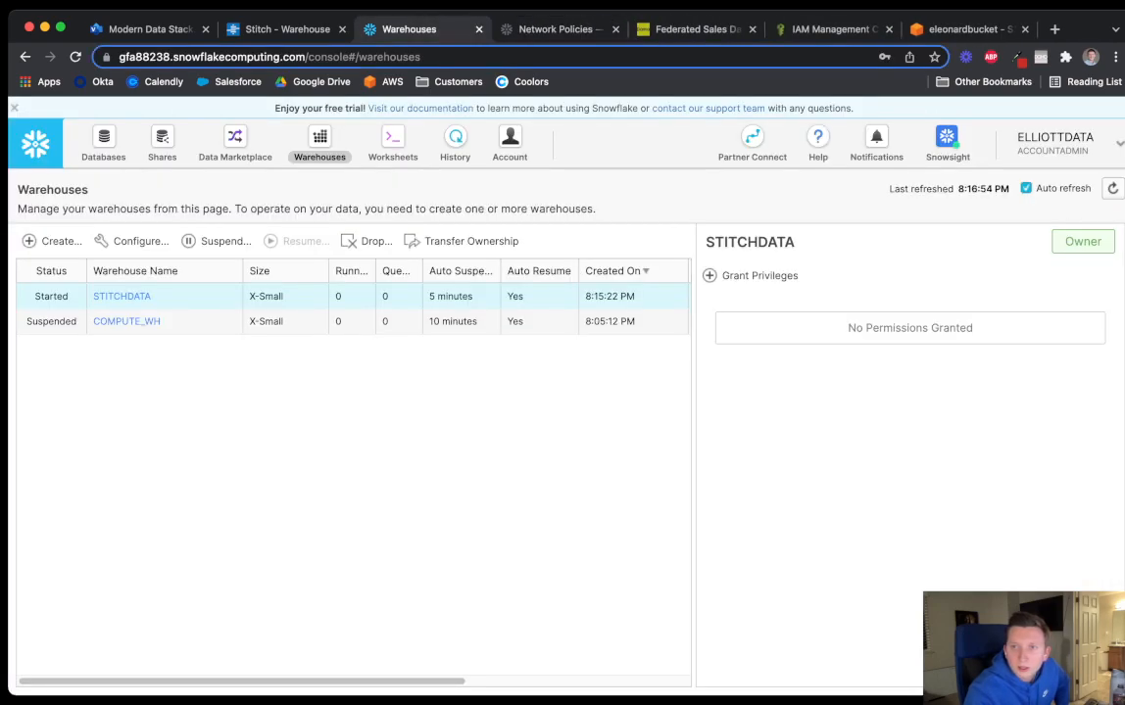
Find the Account area and show the account's network Policies list
left_click(1055, 143)
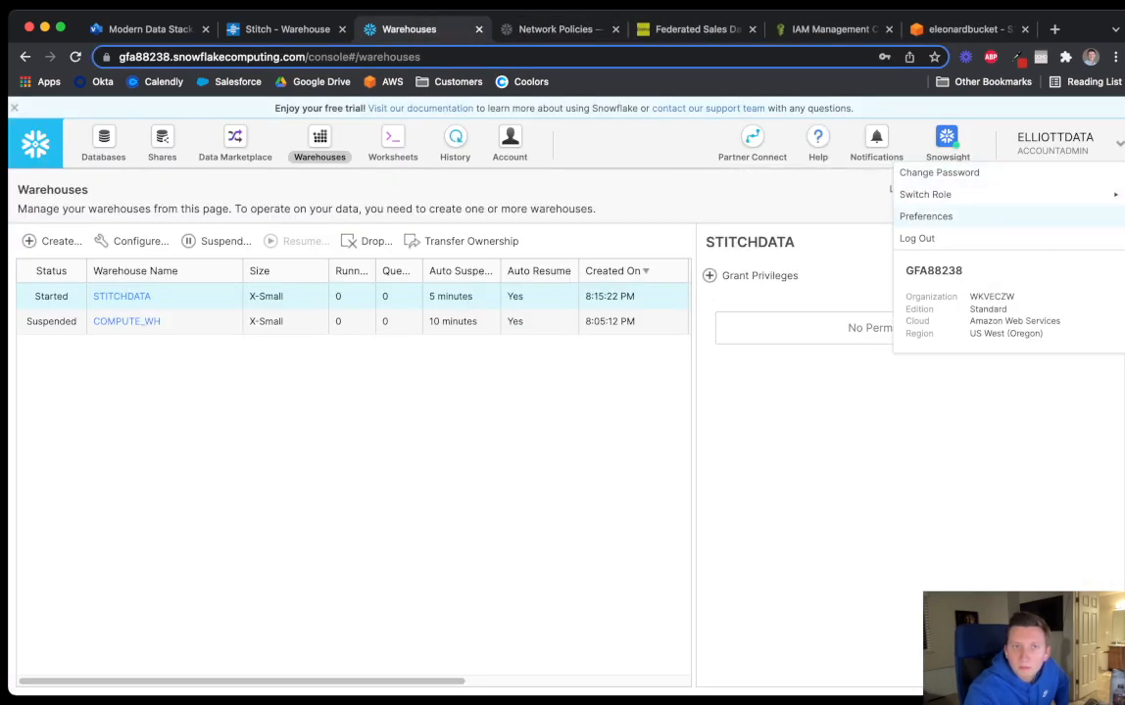
left_click(926, 217)
key("super+f")
type("accoun")
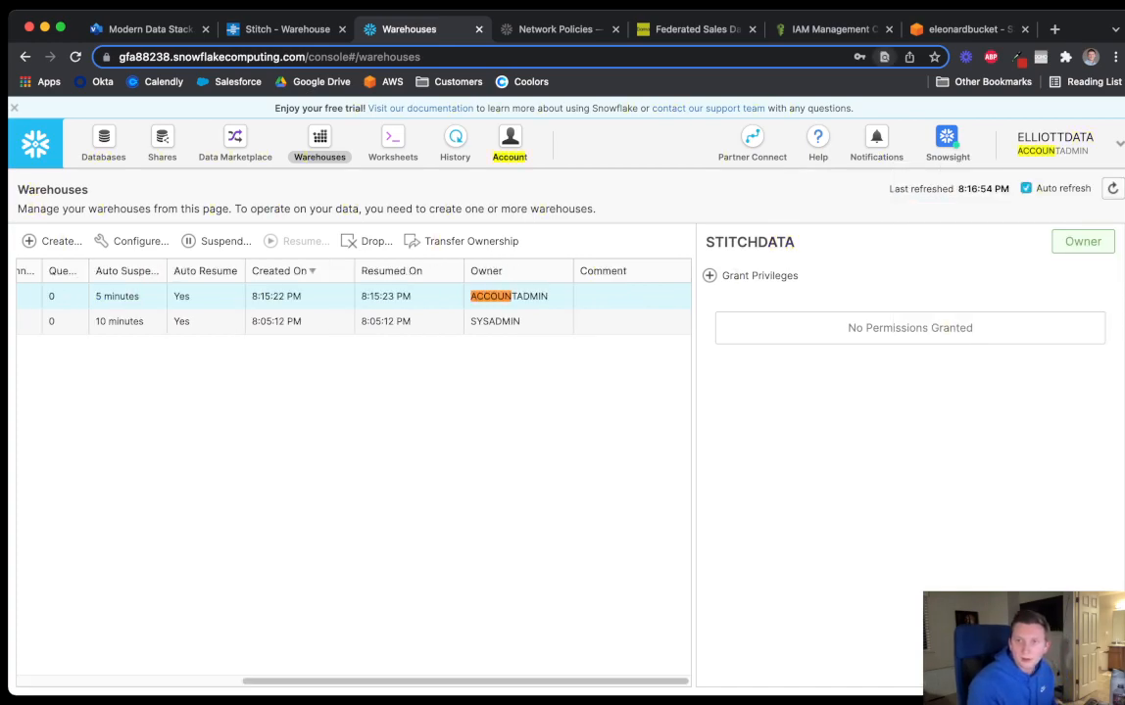
key("Escape")
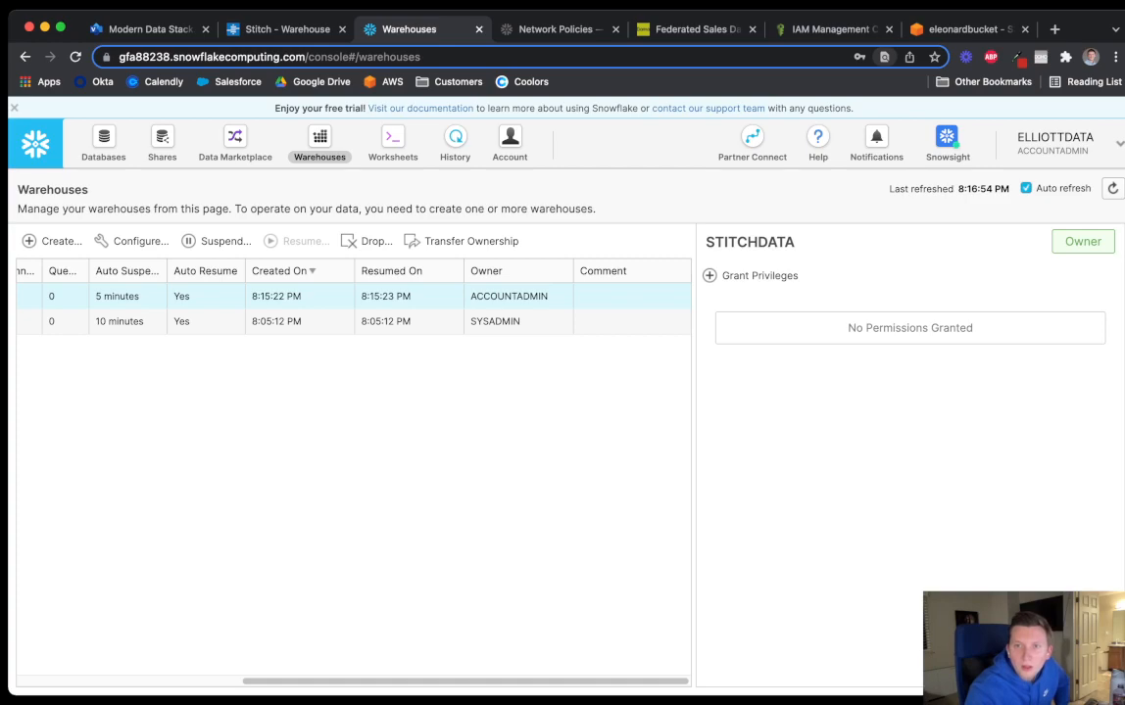
left_click(509, 144)
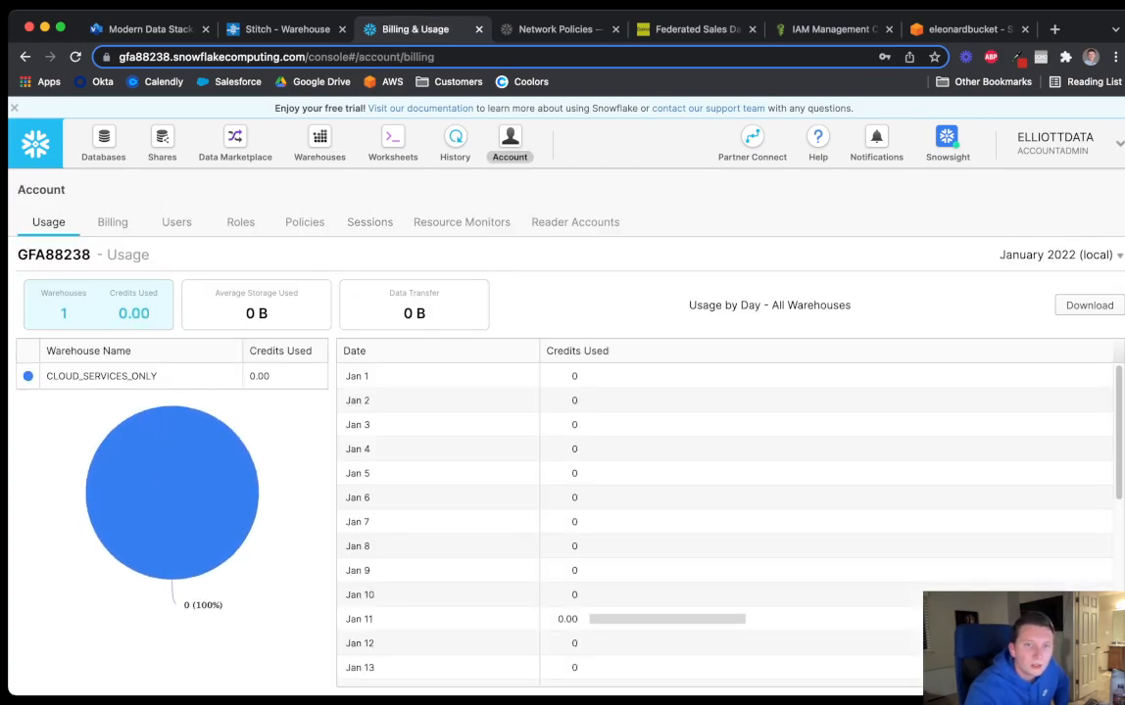
left_click(304, 221)
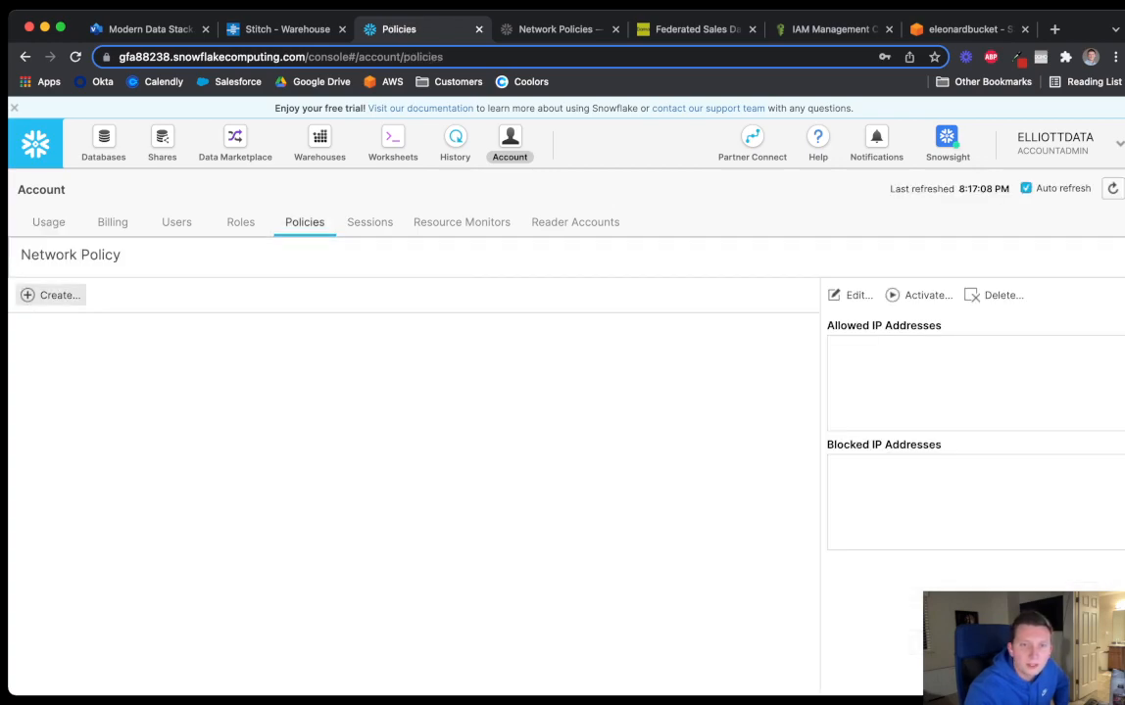
Create a network policy named StitchData allowing Stitch's first IP, 52.23.137.21/32
left_click(51, 295)
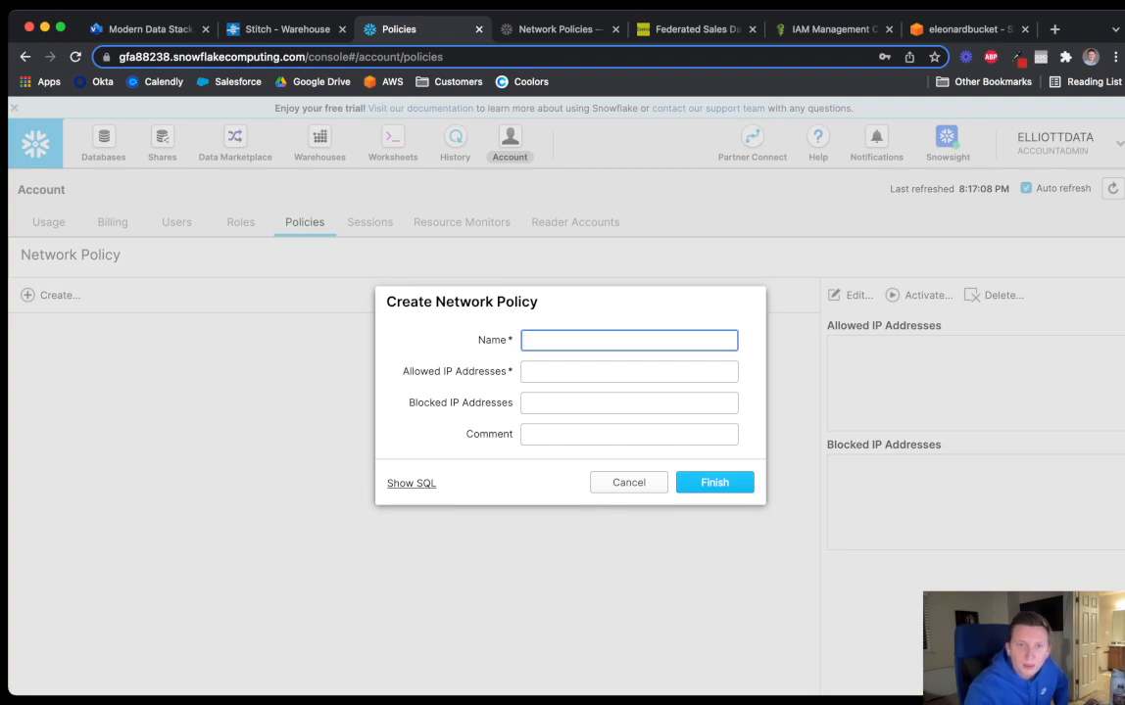
type("S")
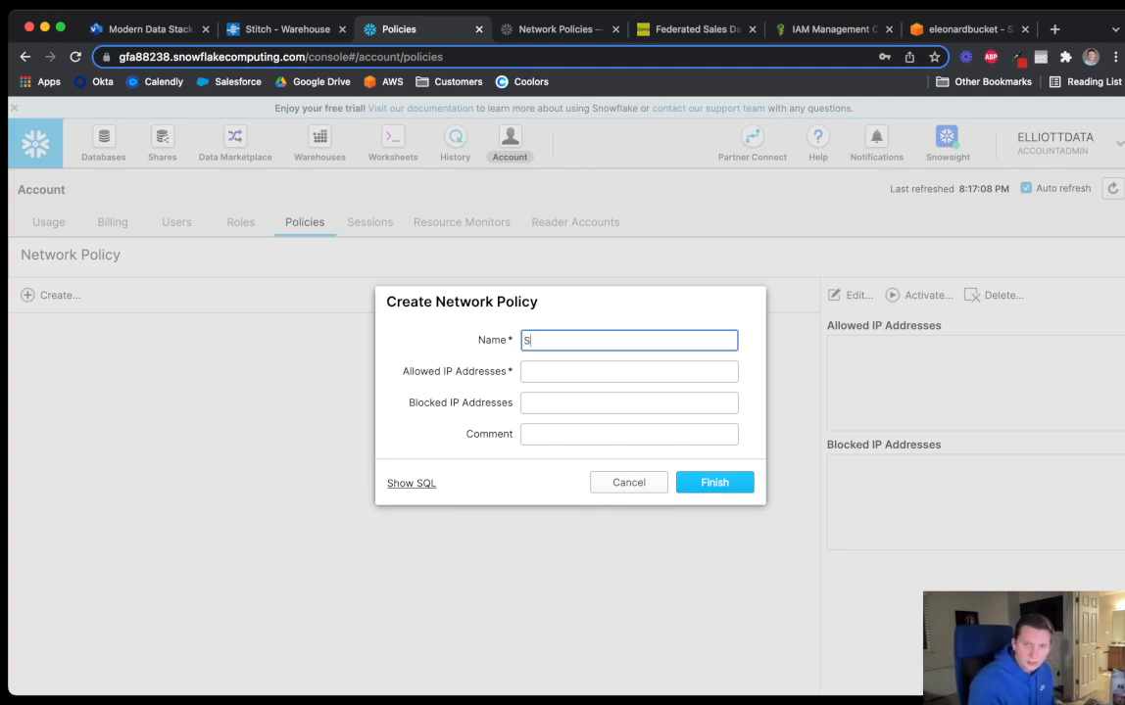
type("titchData")
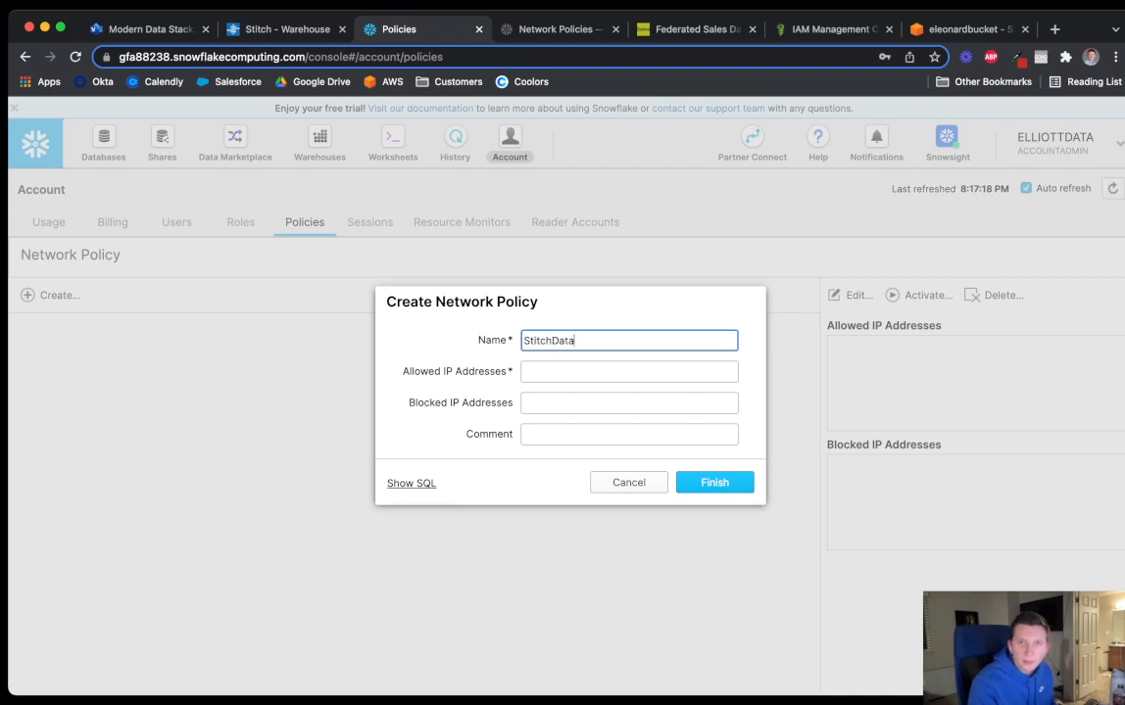
key("ctrl+Tab")
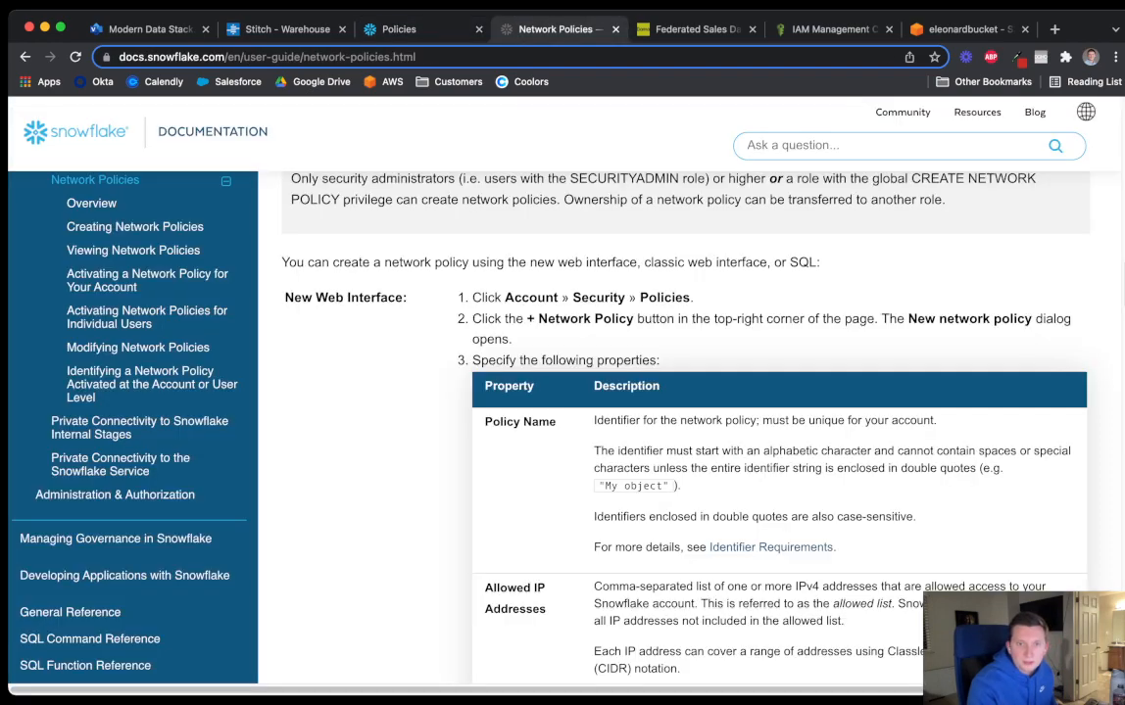
left_click(284, 28)
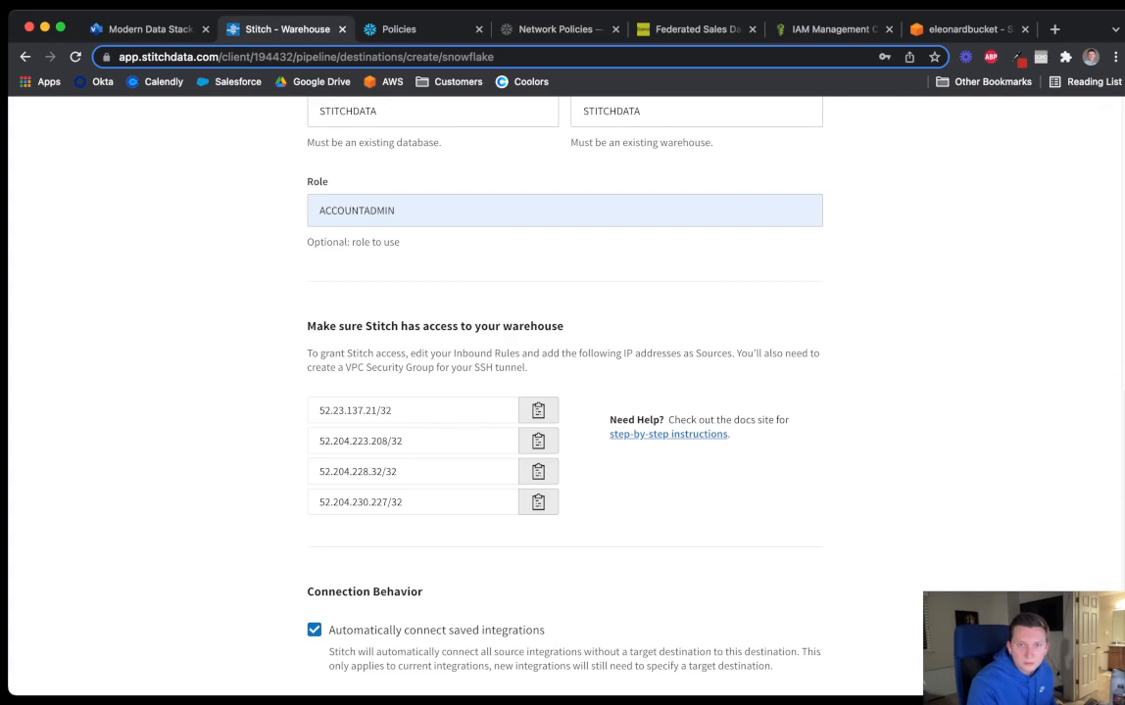
left_click(538, 411)
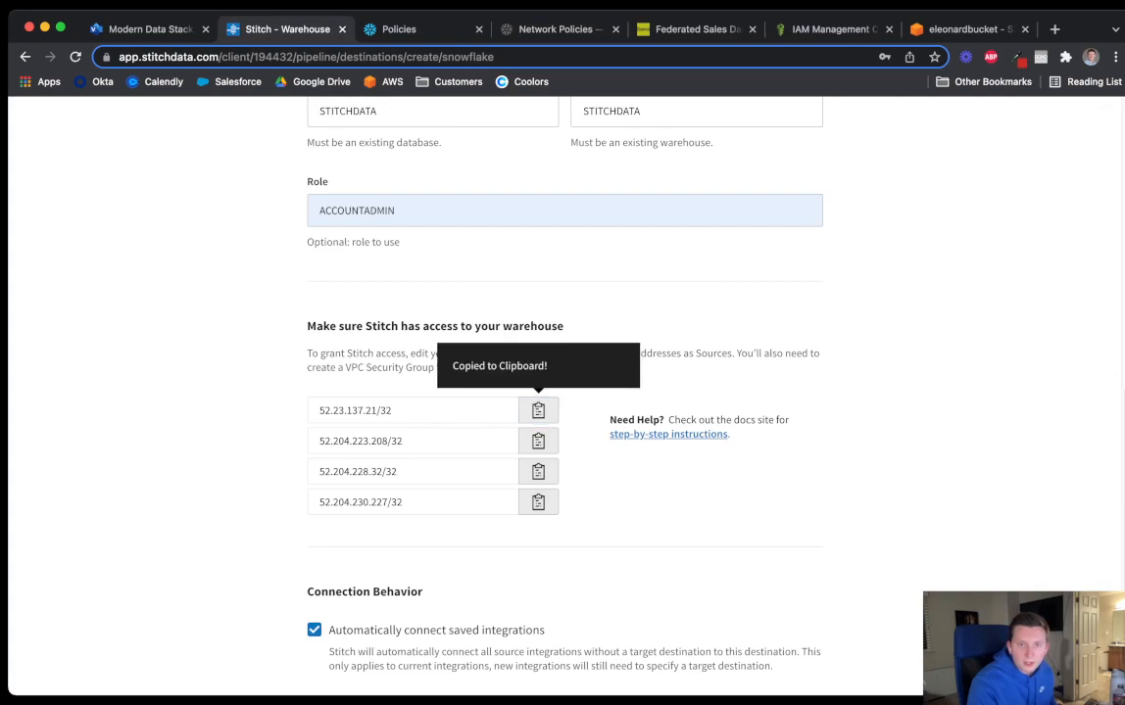
left_click(392, 28)
key("Tab")
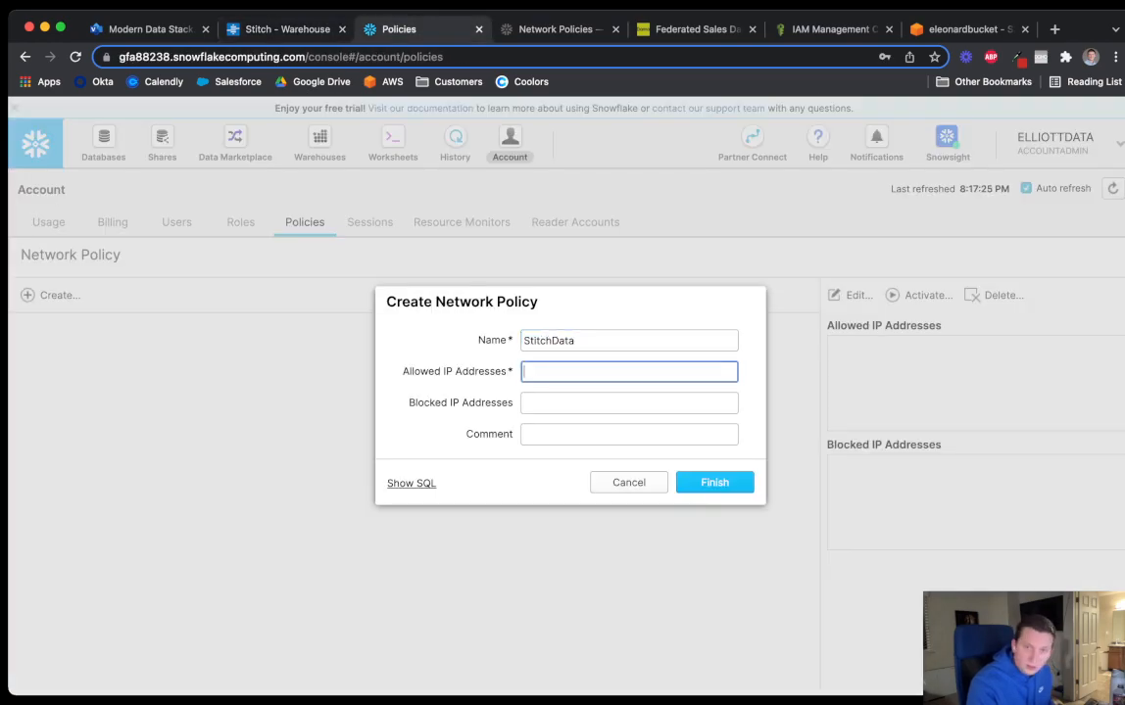
key("super+v")
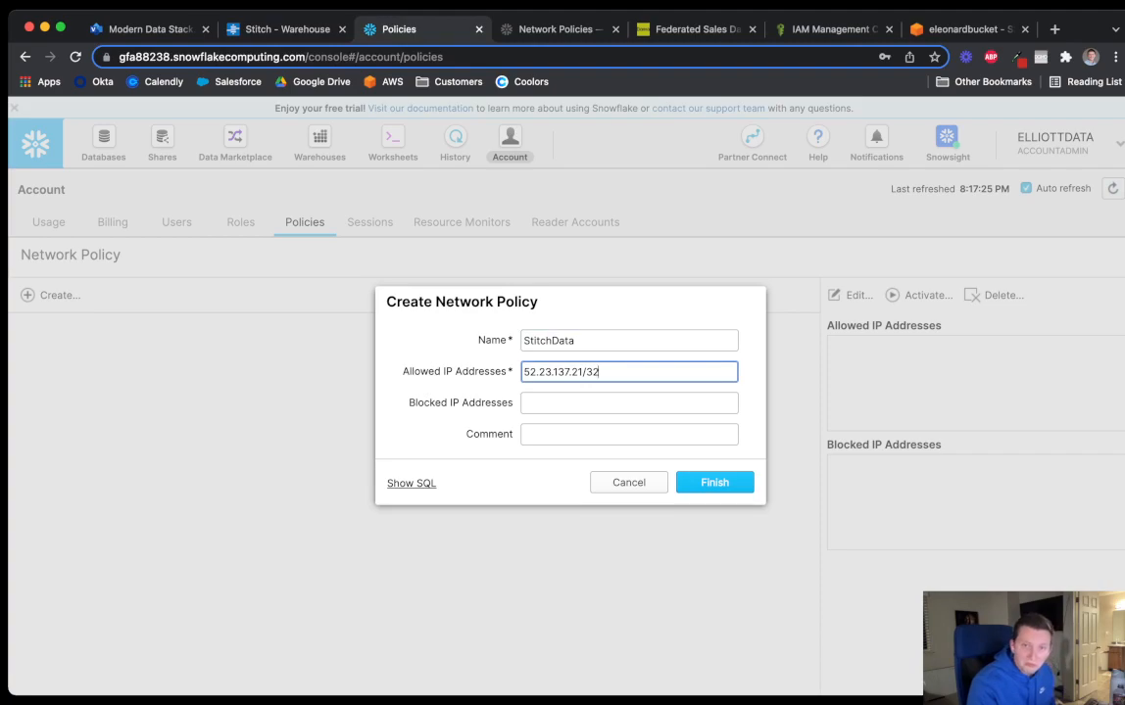
key("Return")
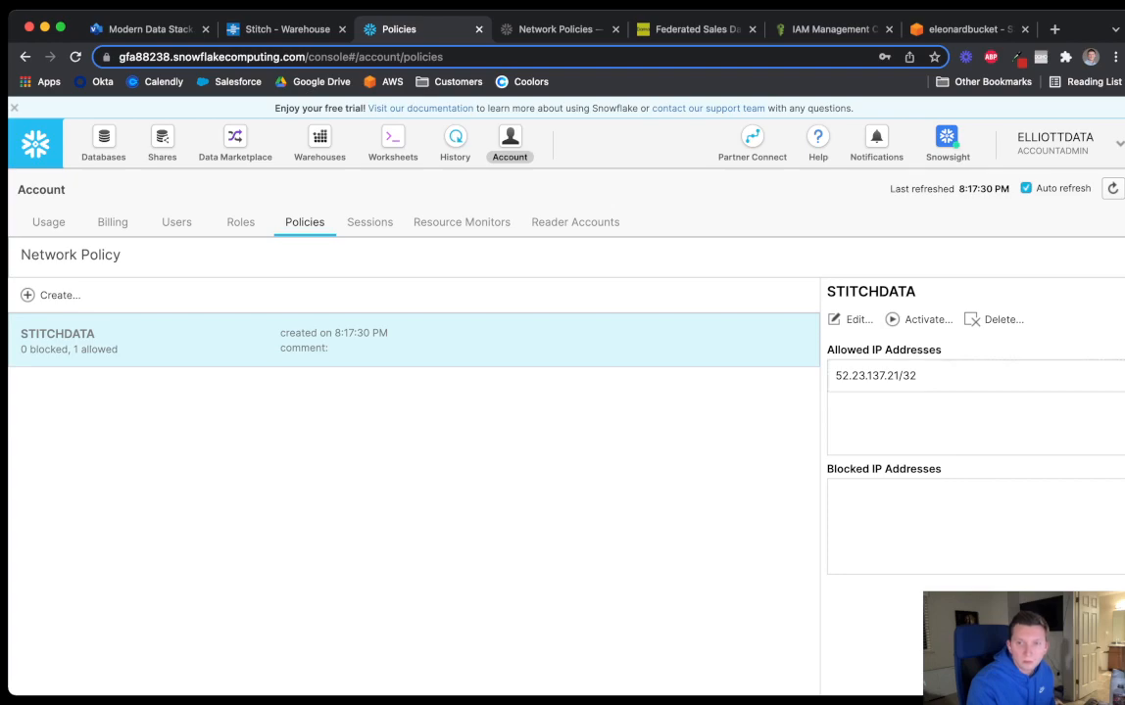
Edit the STITCHDATA policy and add Stitch's second IP address to the allowed list
left_click(850, 319)
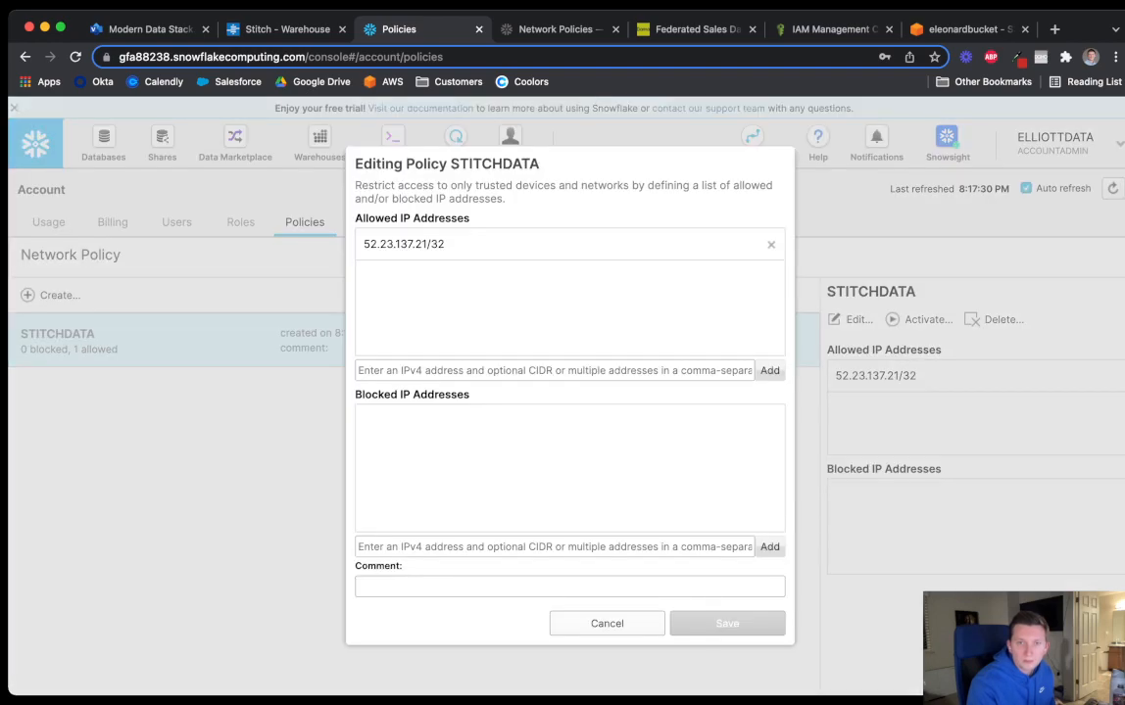
left_click(555, 371)
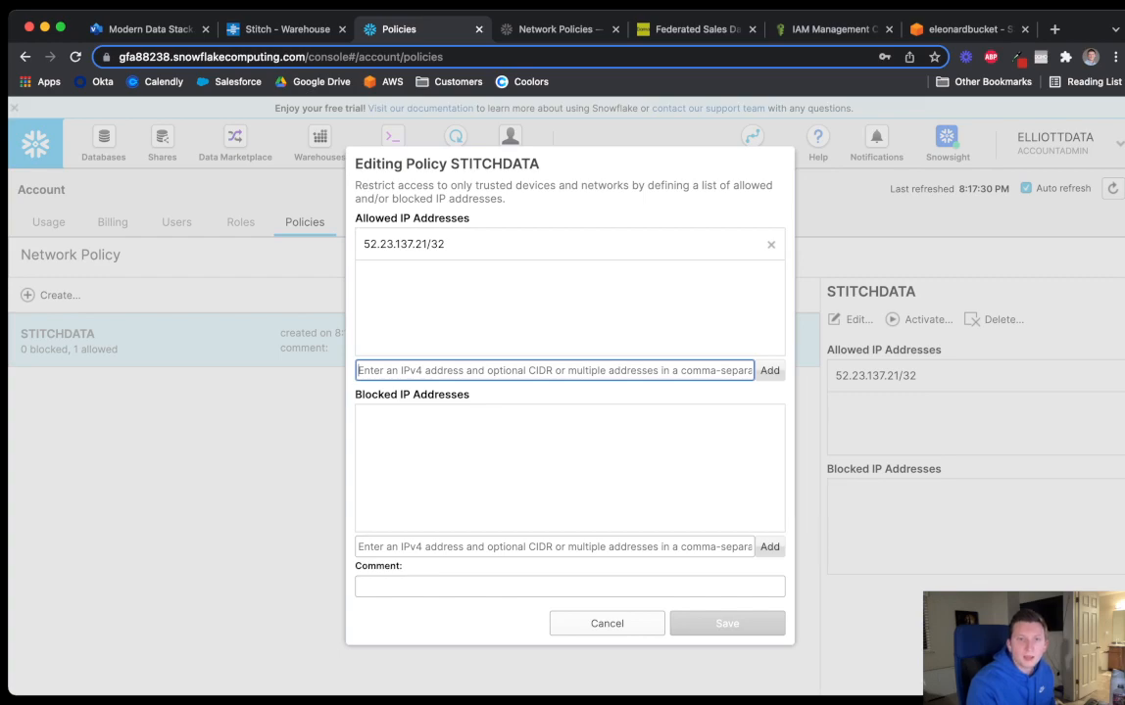
left_click(554, 30)
left_click(288, 30)
left_click(539, 440)
left_click(399, 29)
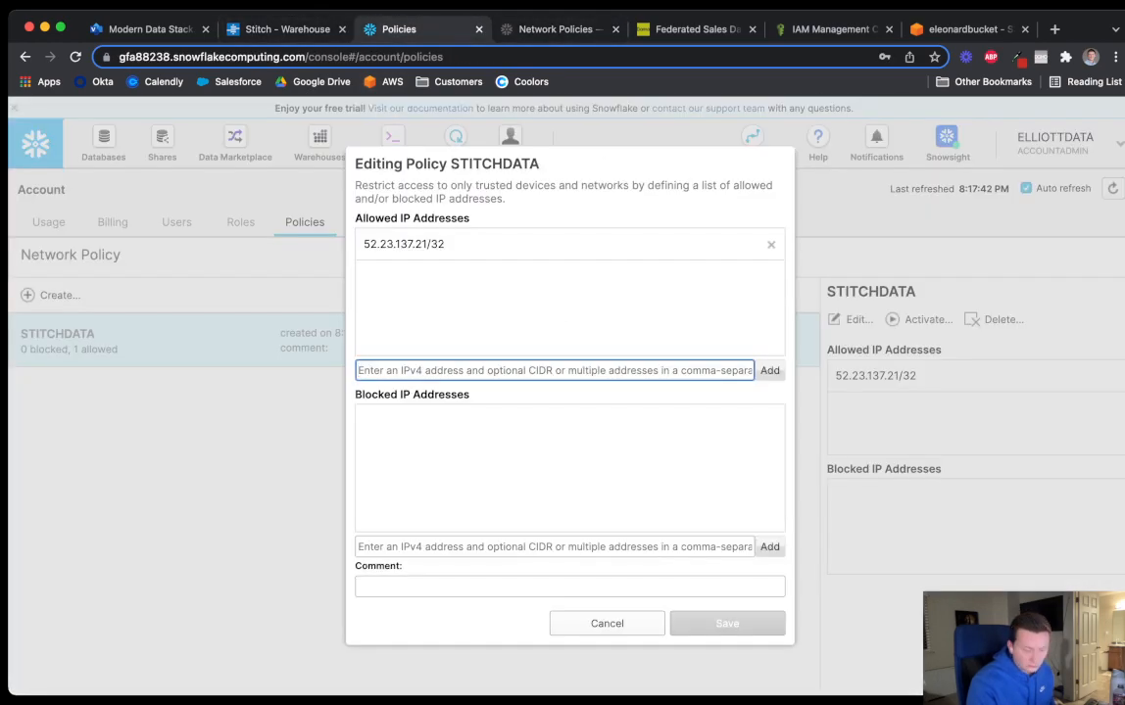
key("ctrl+v")
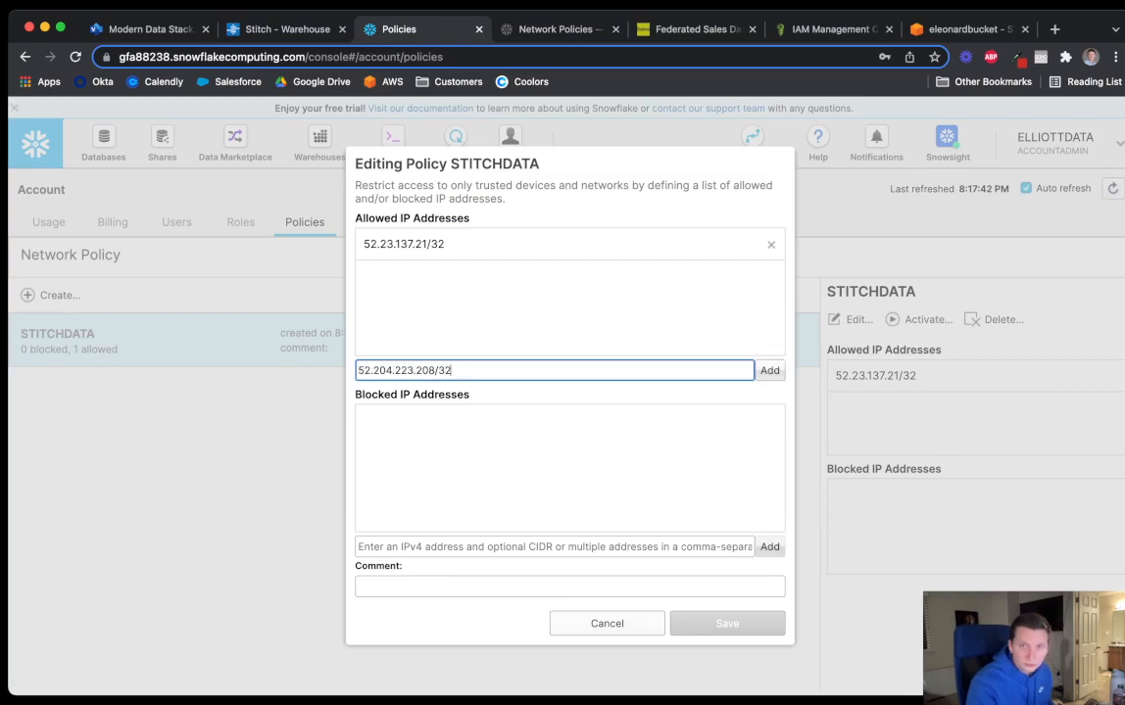
key("Return")
Add Stitch's third IP, 52.204.228.32/32, to the allowed list
key("ctrl+Tab")
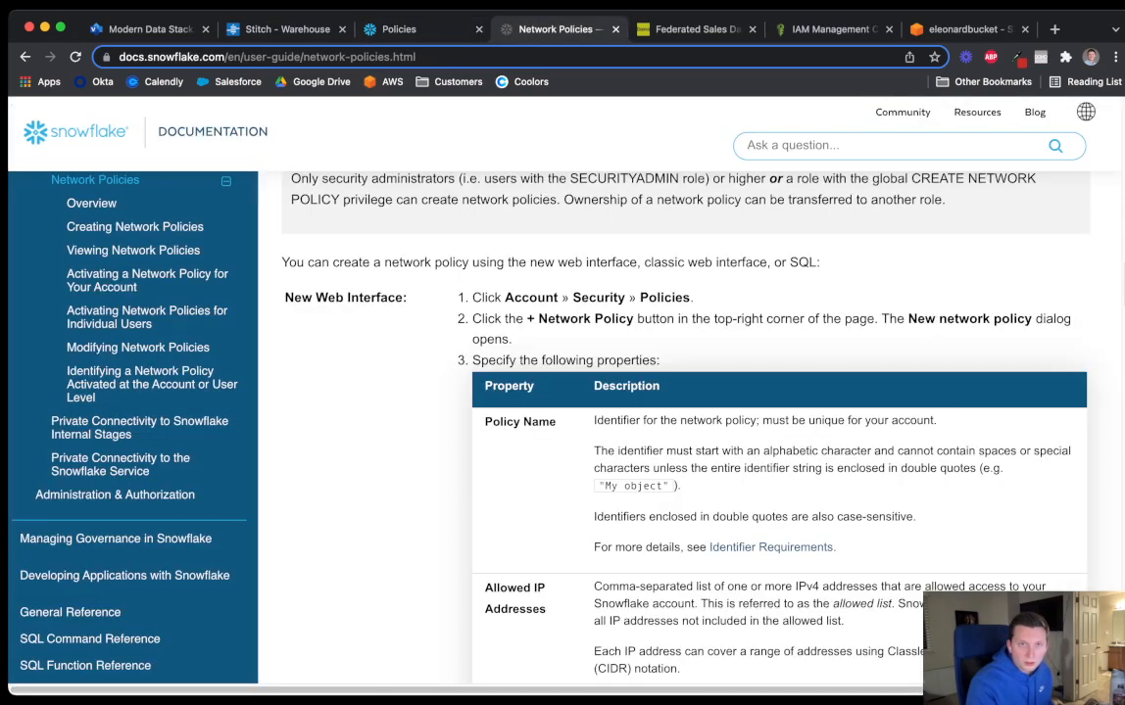
left_click(276, 30)
left_click(538, 471)
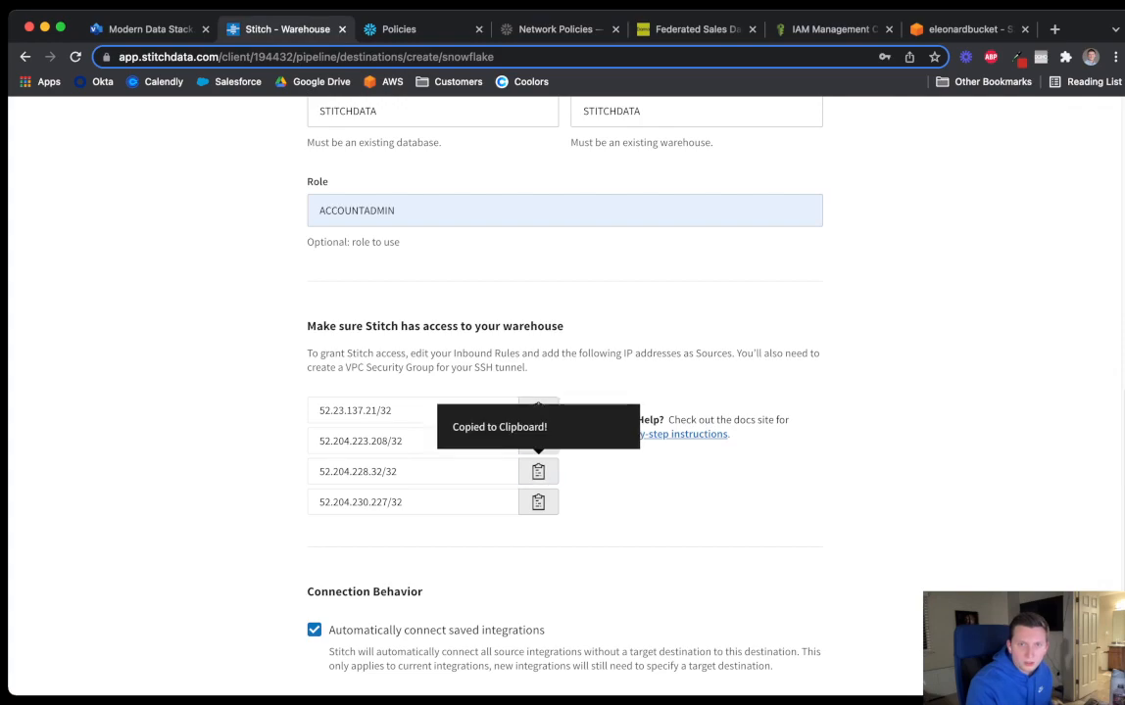
key("ctrl+Tab")
key("ctrl+v")
key("Return")
Add the fourth IP, 52.204.230.227/32, and save the updated policy
key("ctrl+shift+Tab")
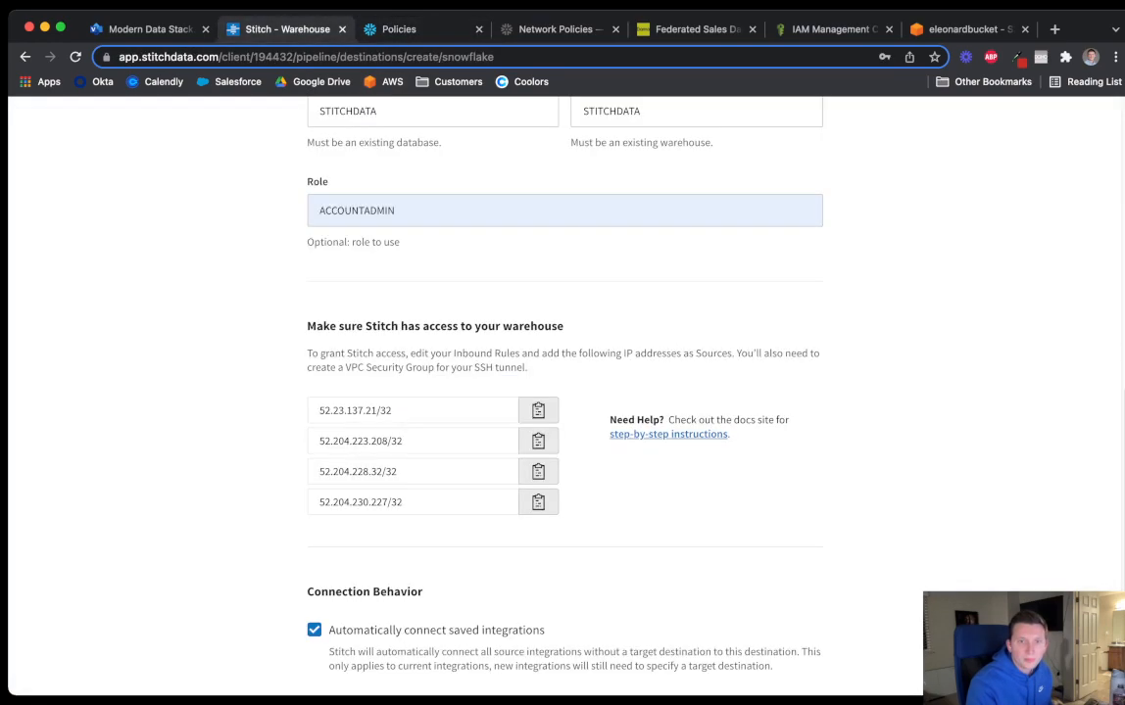
left_click(537, 501)
key("ctrl+Tab")
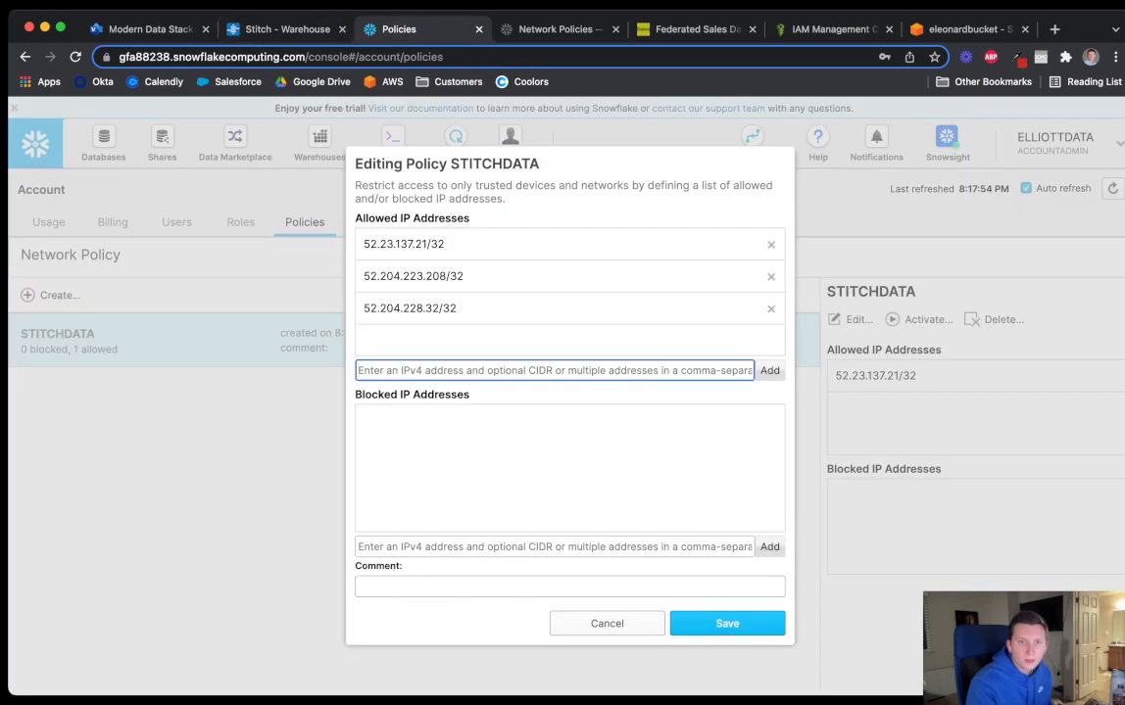
key("ctrl+v")
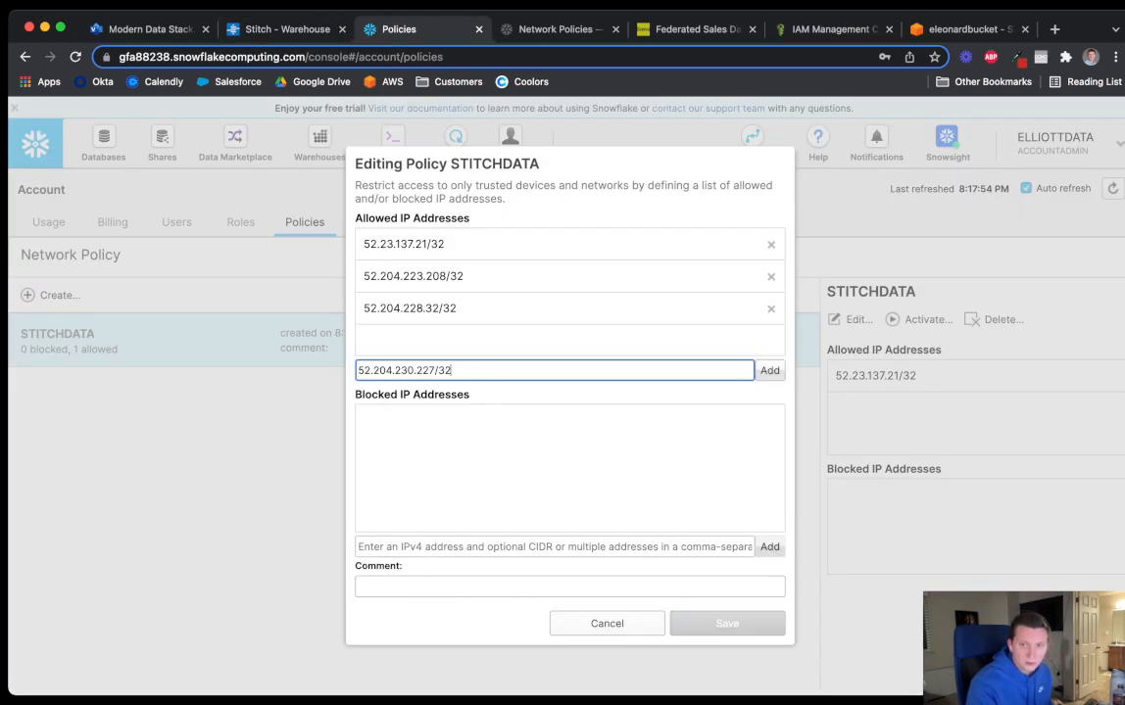
key("Return")
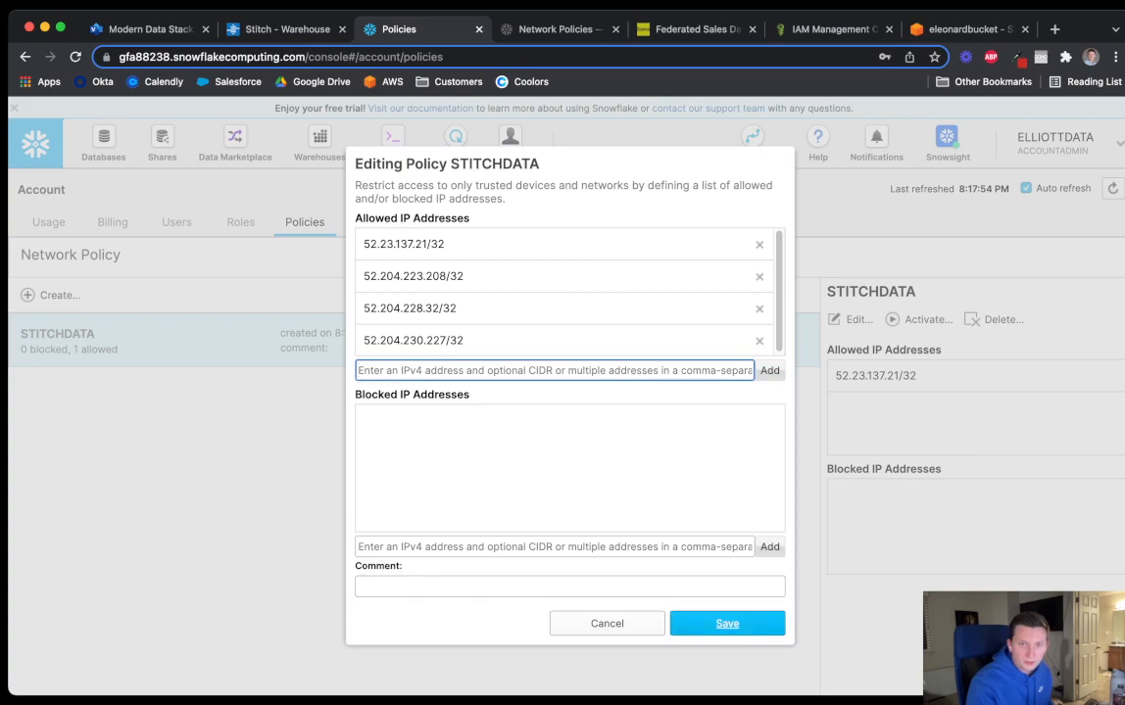
left_click(727, 624)
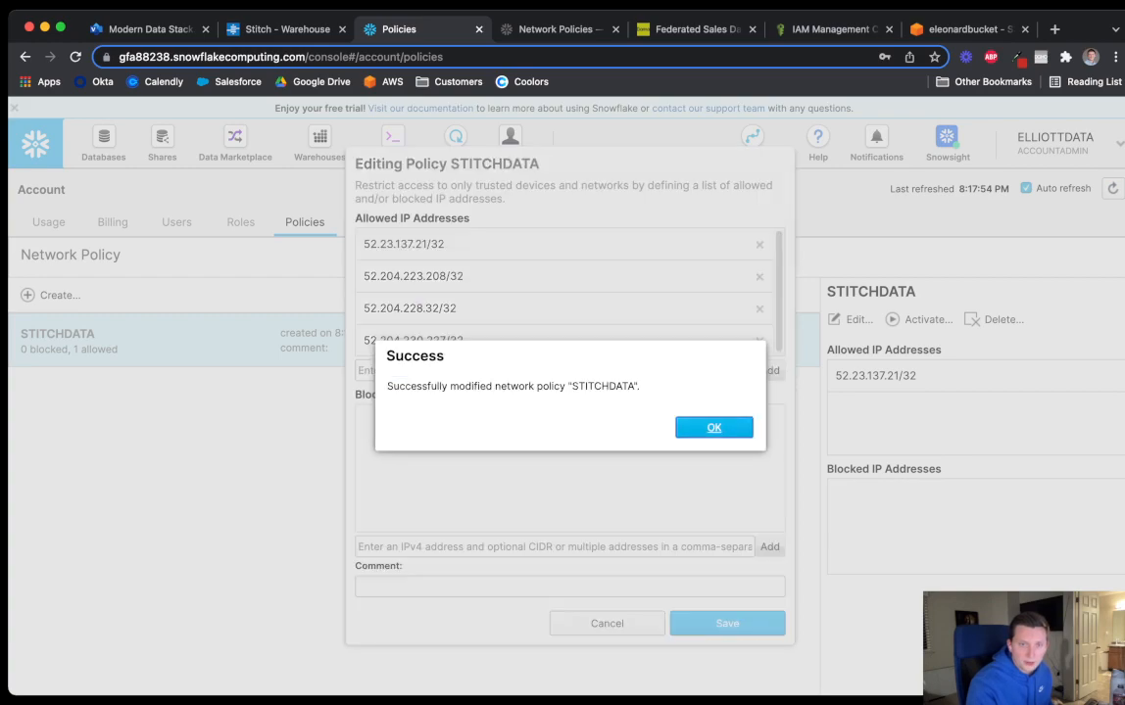
key("Return")
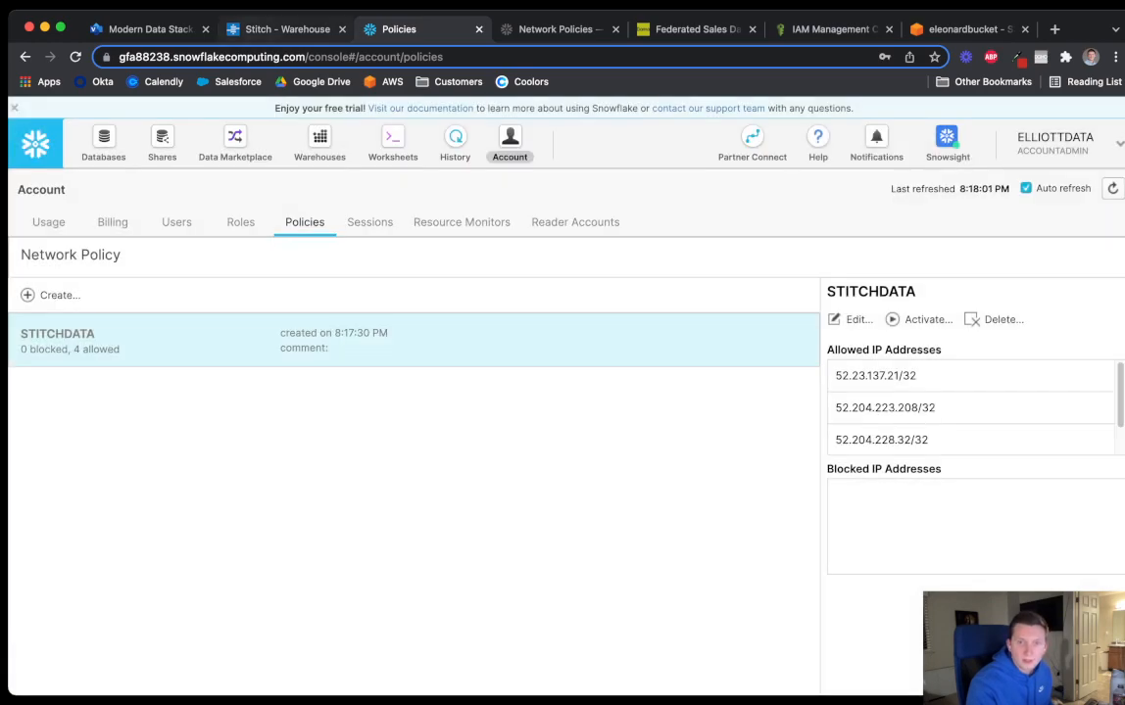
left_click(280, 29)
Open the step-by-step Snowflake instructions link under Need Help? on the destination form
scroll(564, 392, "down", 1)
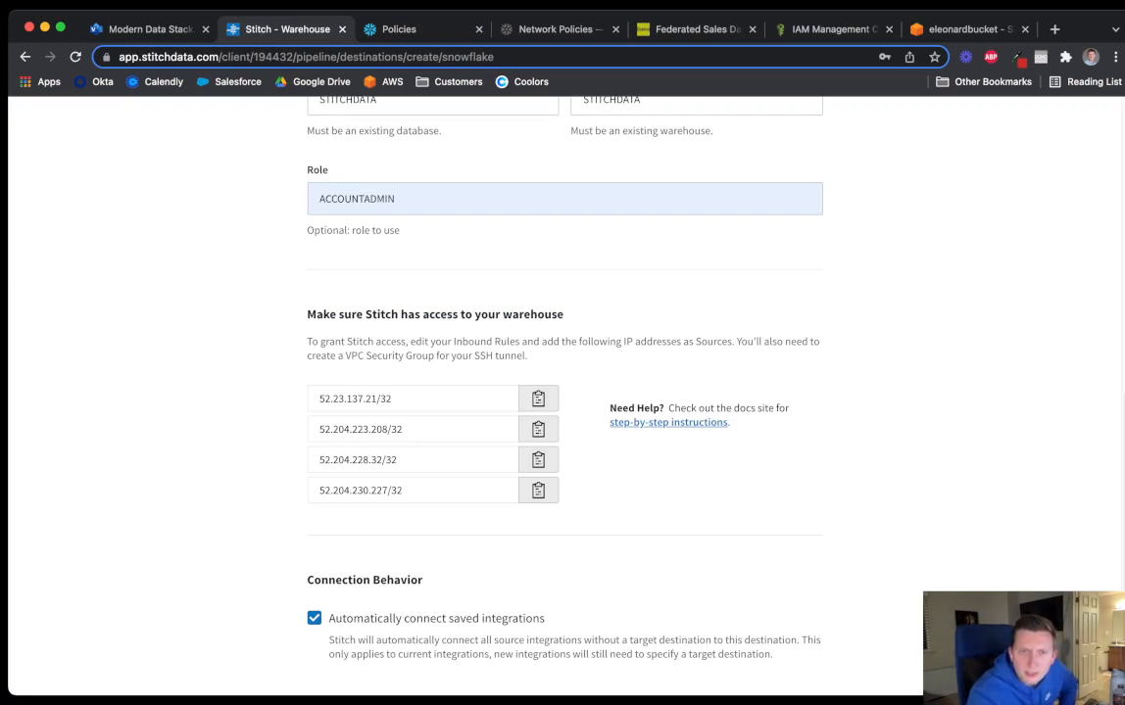
scroll(564, 392, "down", 3)
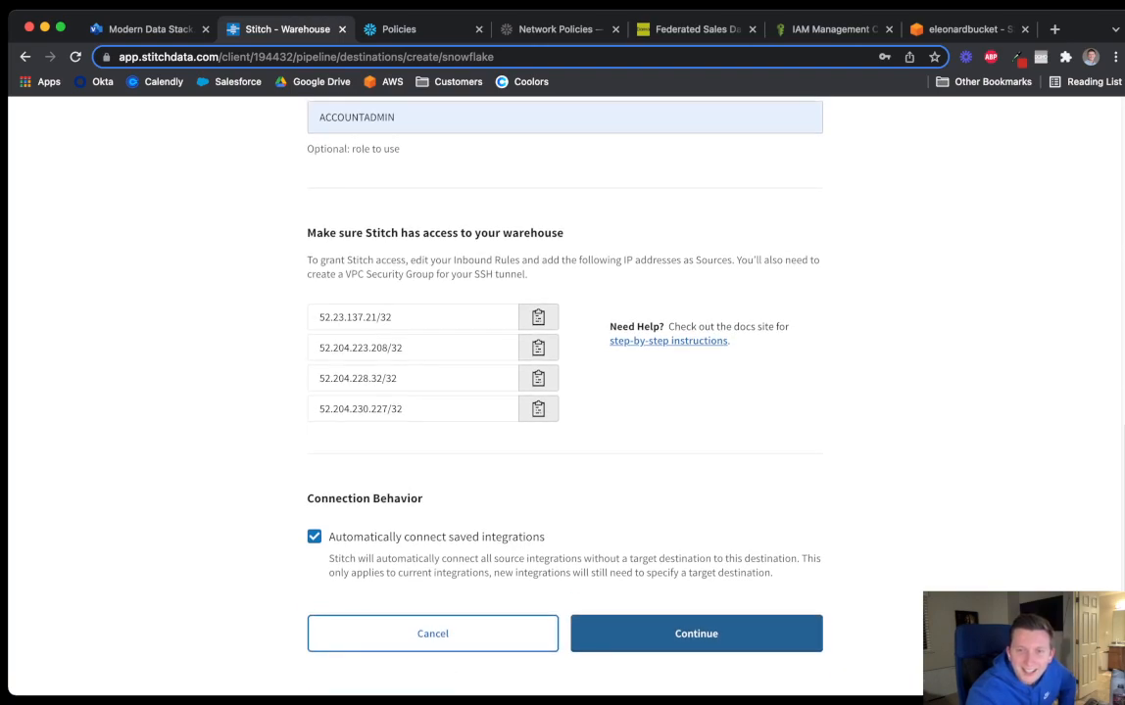
left_click(668, 342)
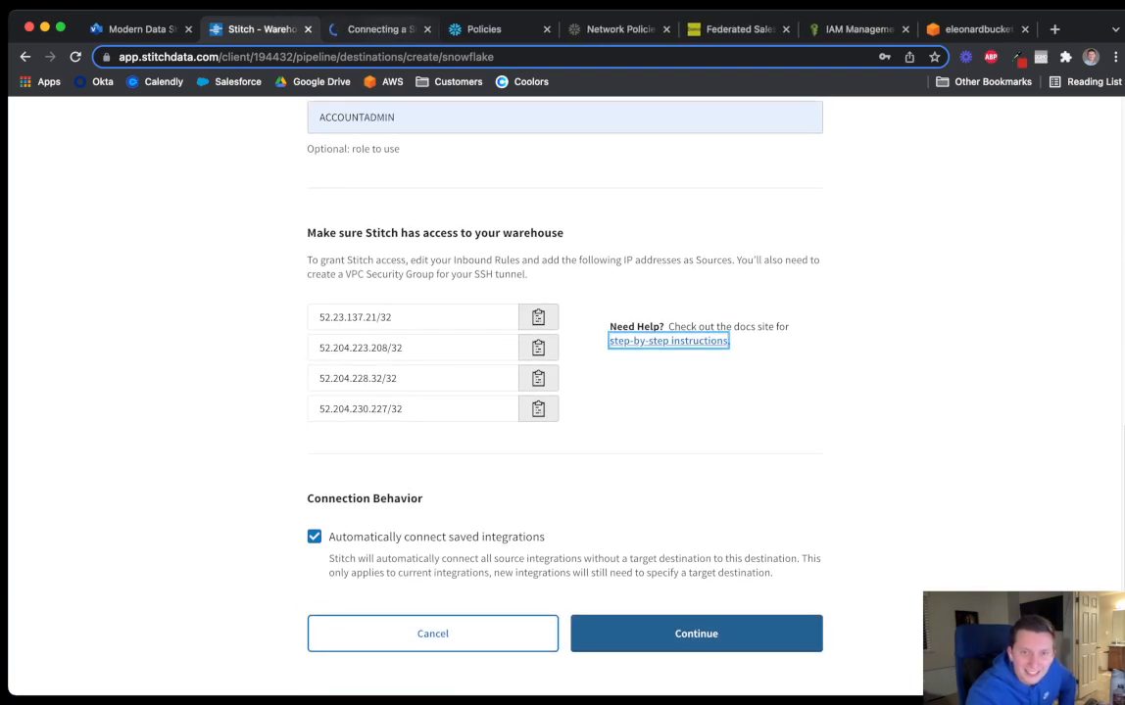
Read through Step 4.1 of the Stitch Docs Snowflake guide, then return to the destination form
left_click(367, 30)
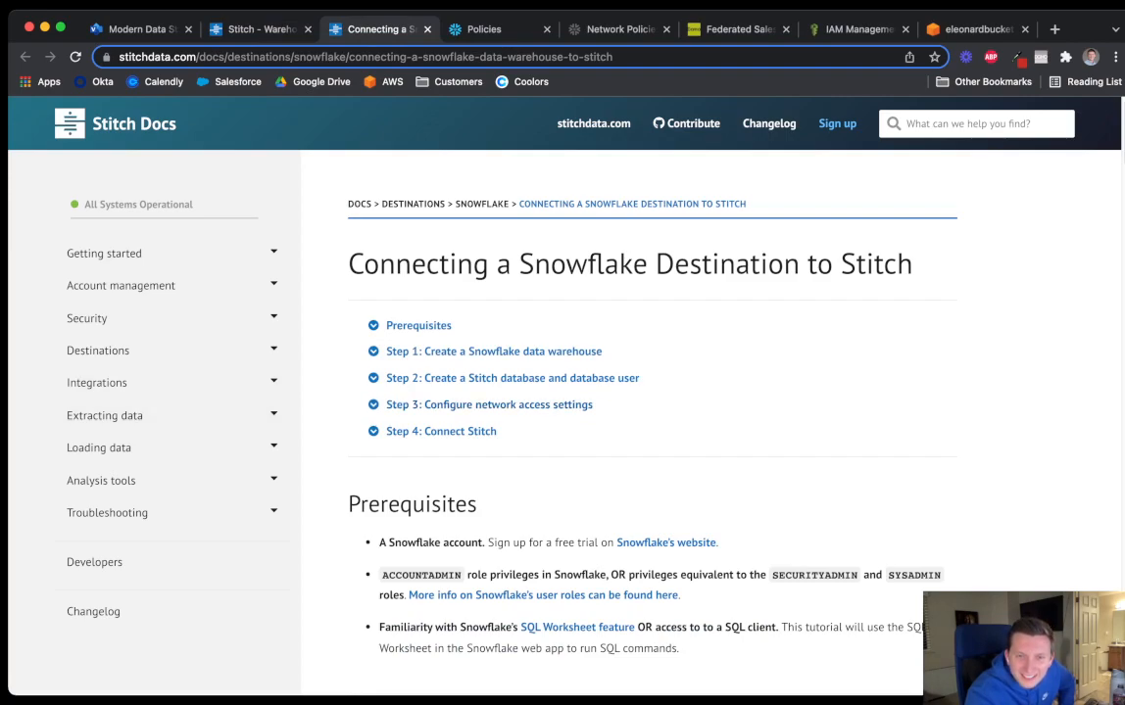
scroll(652, 441, "down", 1)
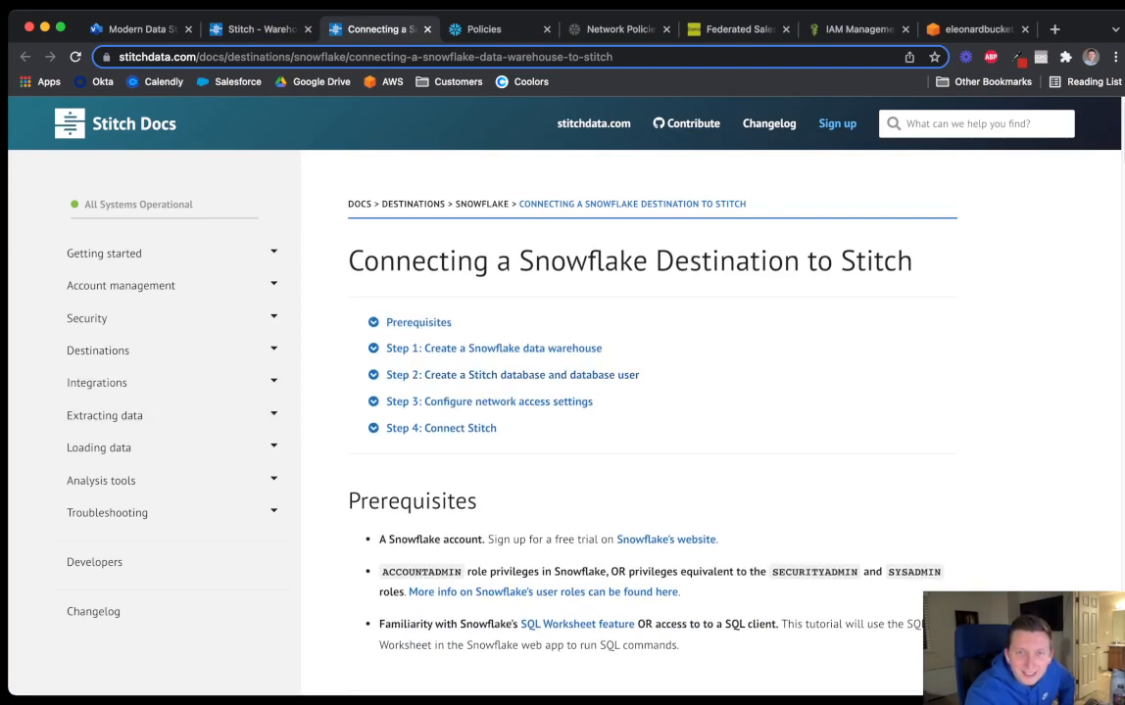
scroll(651, 441, "down", 1)
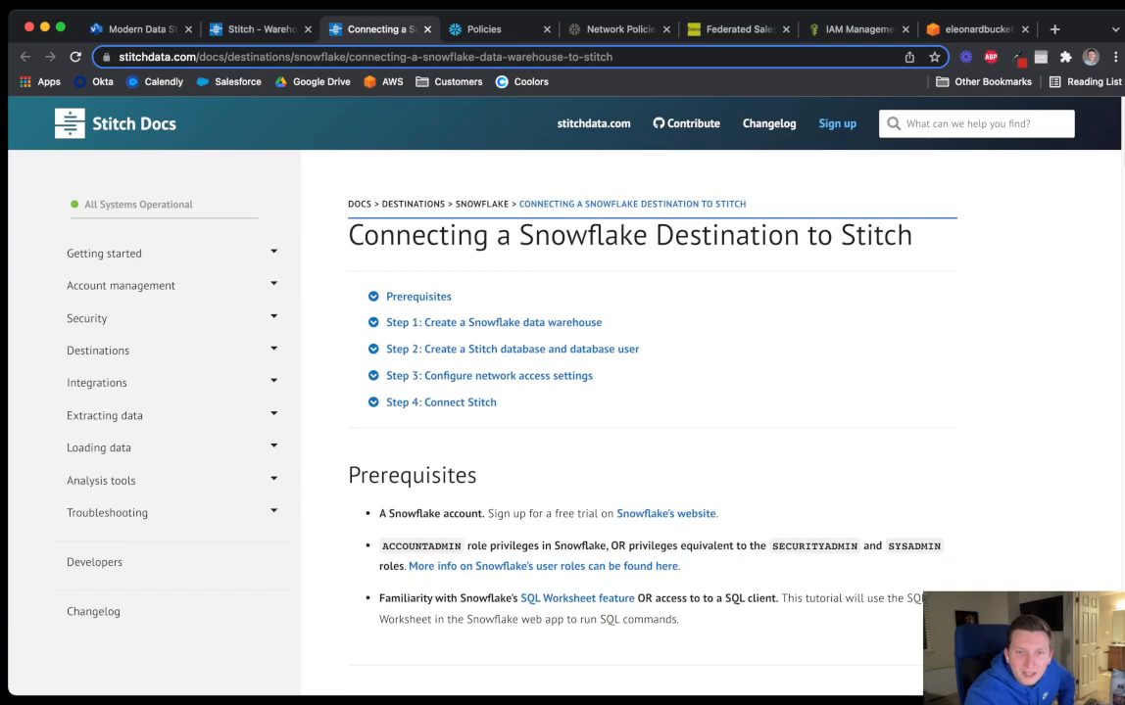
scroll(652, 441, "down", 1)
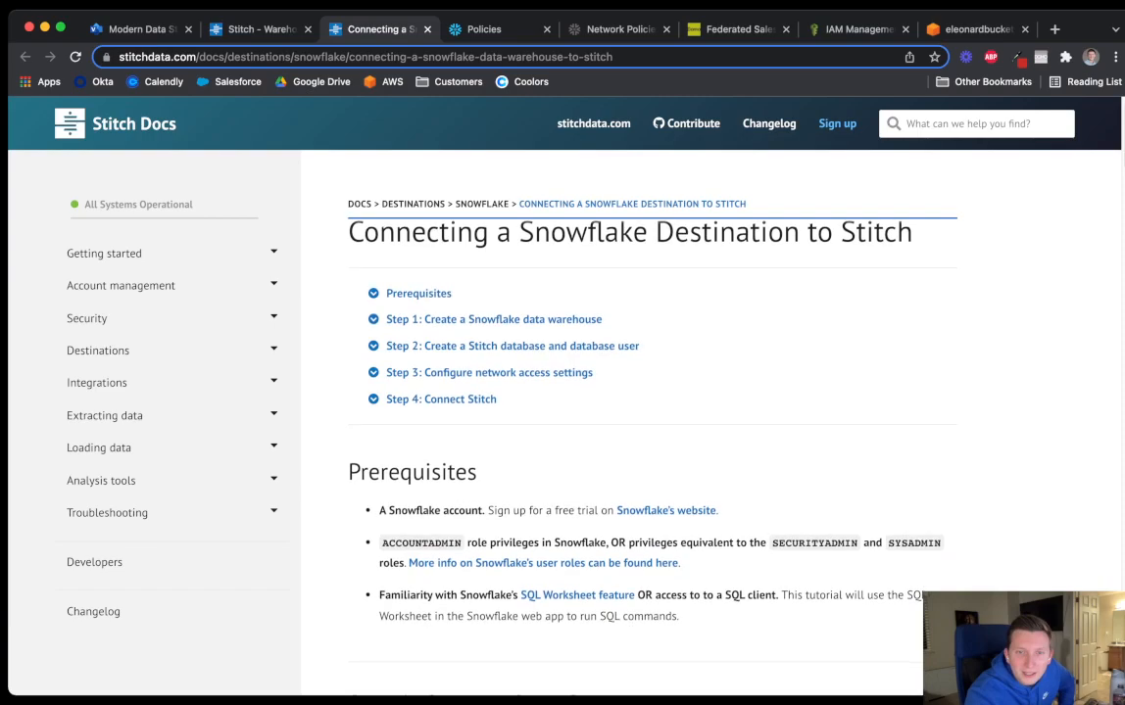
scroll(651, 441, "down", 5)
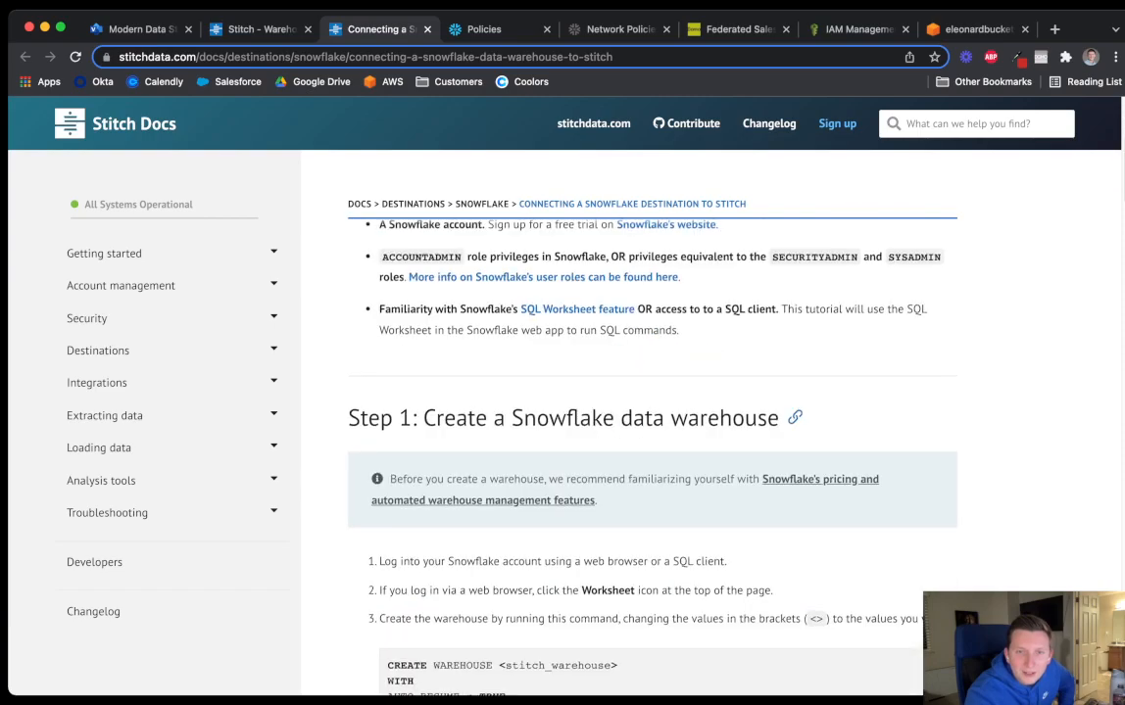
scroll(652, 441, "down", 1)
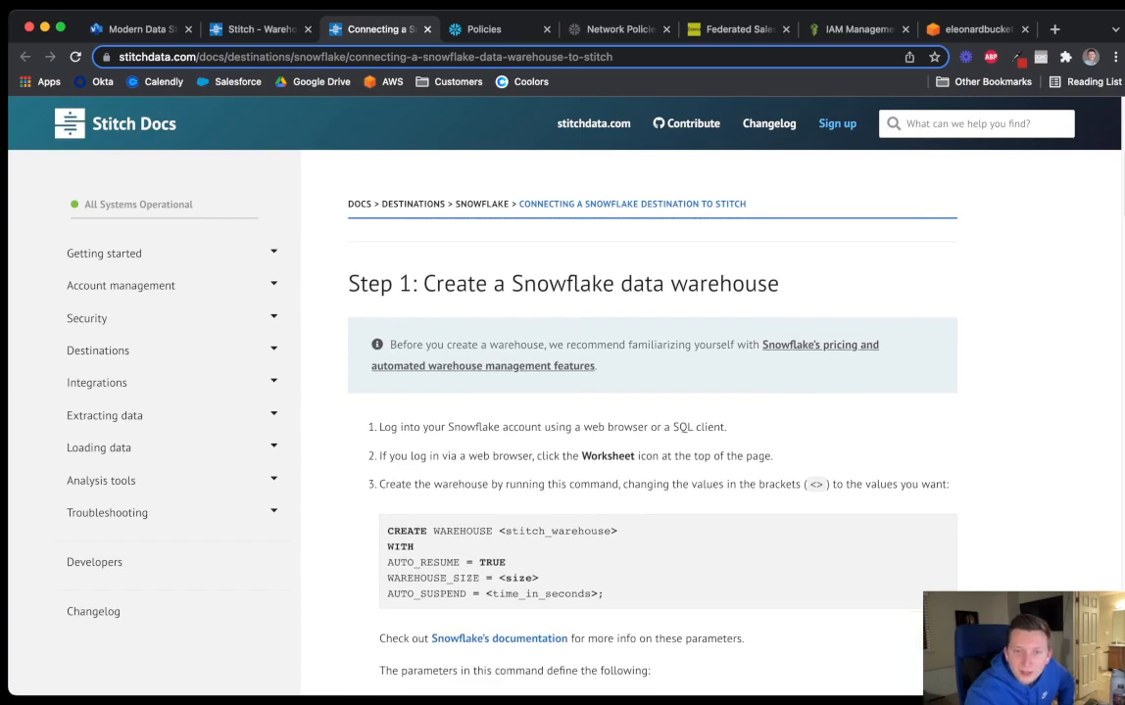
scroll(651, 441, "down", 8)
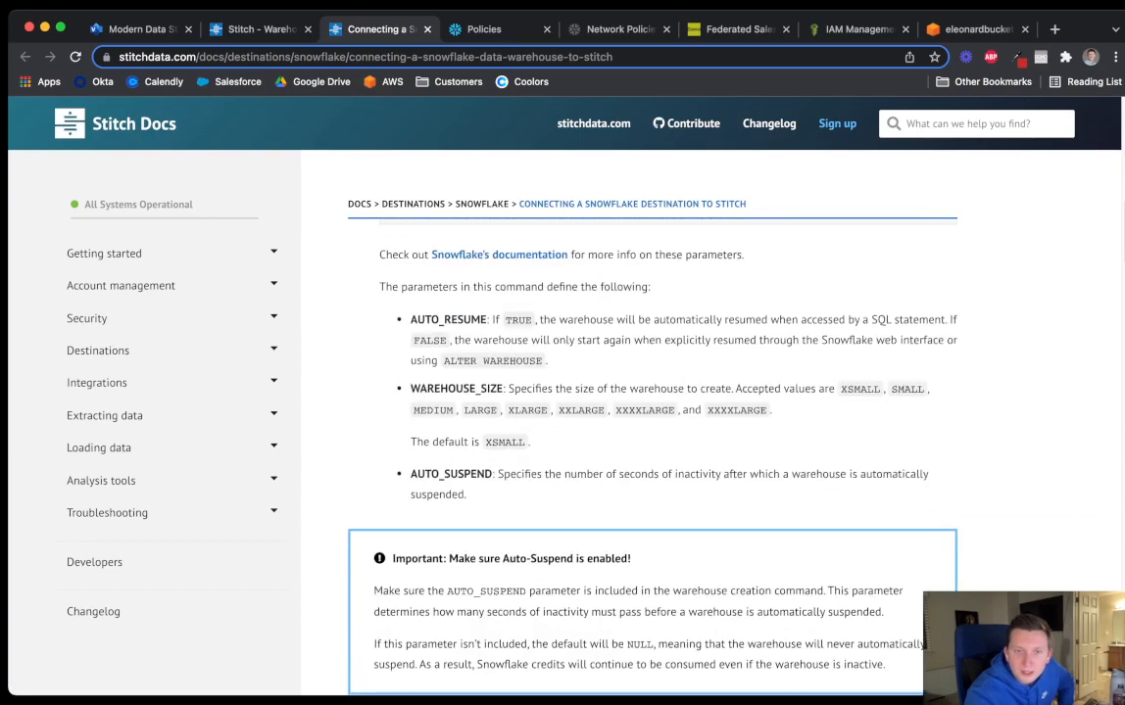
scroll(651, 441, "down", 4)
scroll(652, 440, "up", 1)
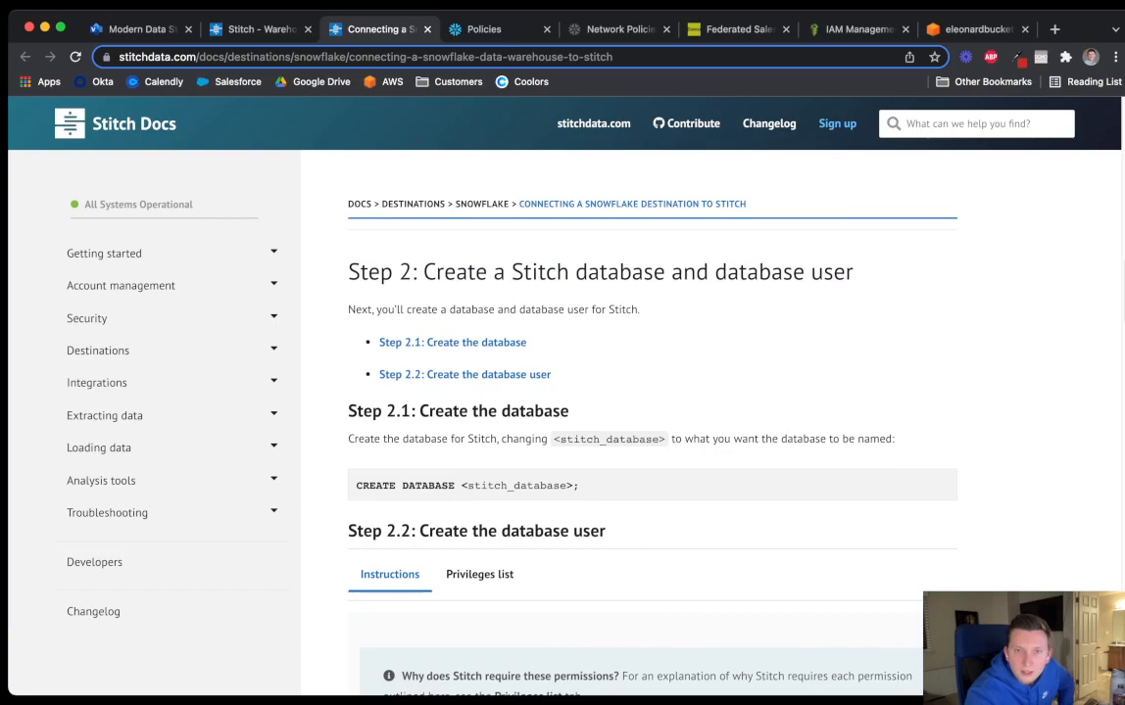
scroll(652, 440, "down", 8)
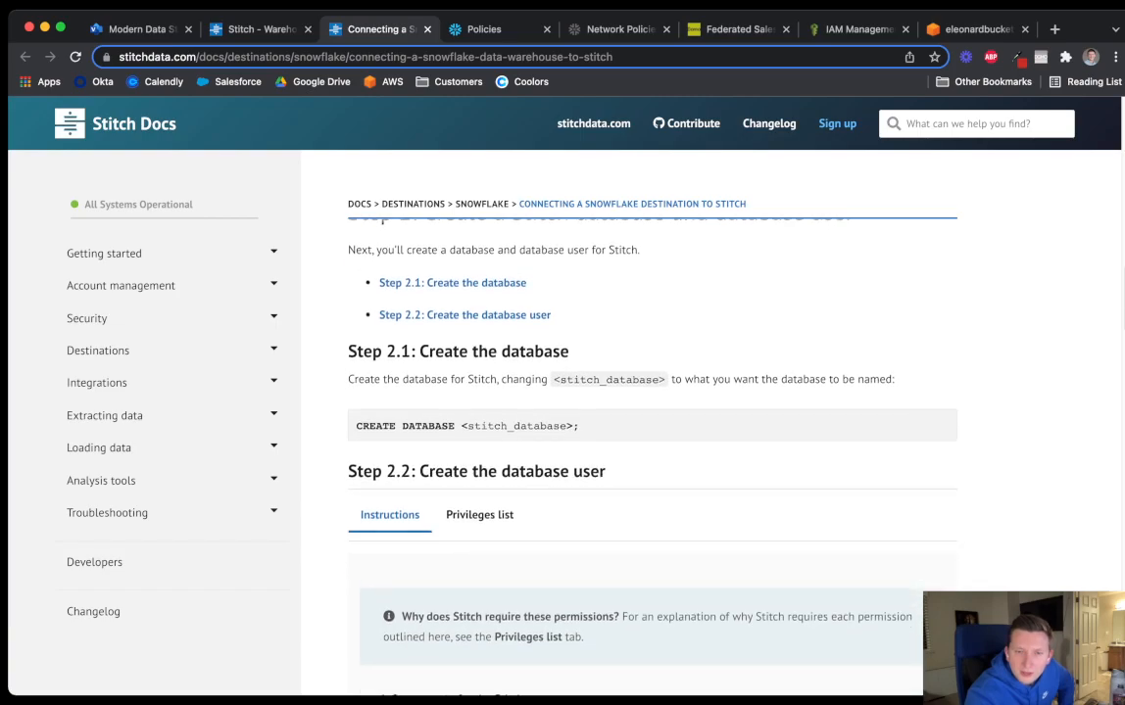
scroll(651, 441, "down", 10)
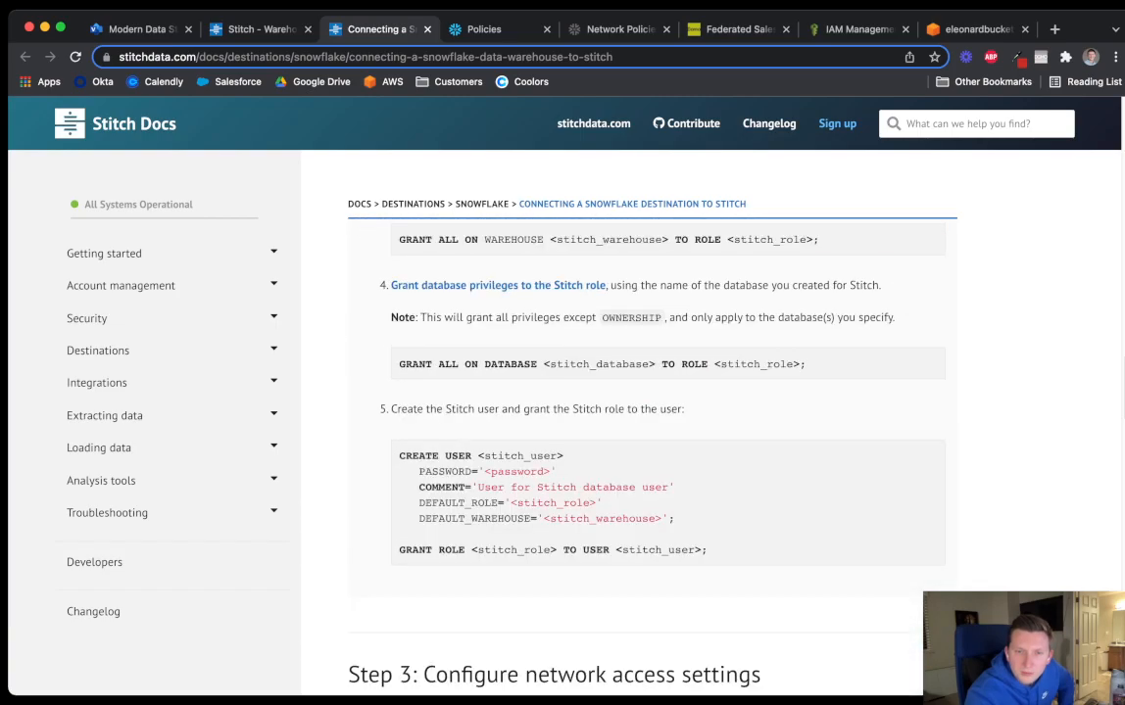
scroll(651, 441, "down", 2)
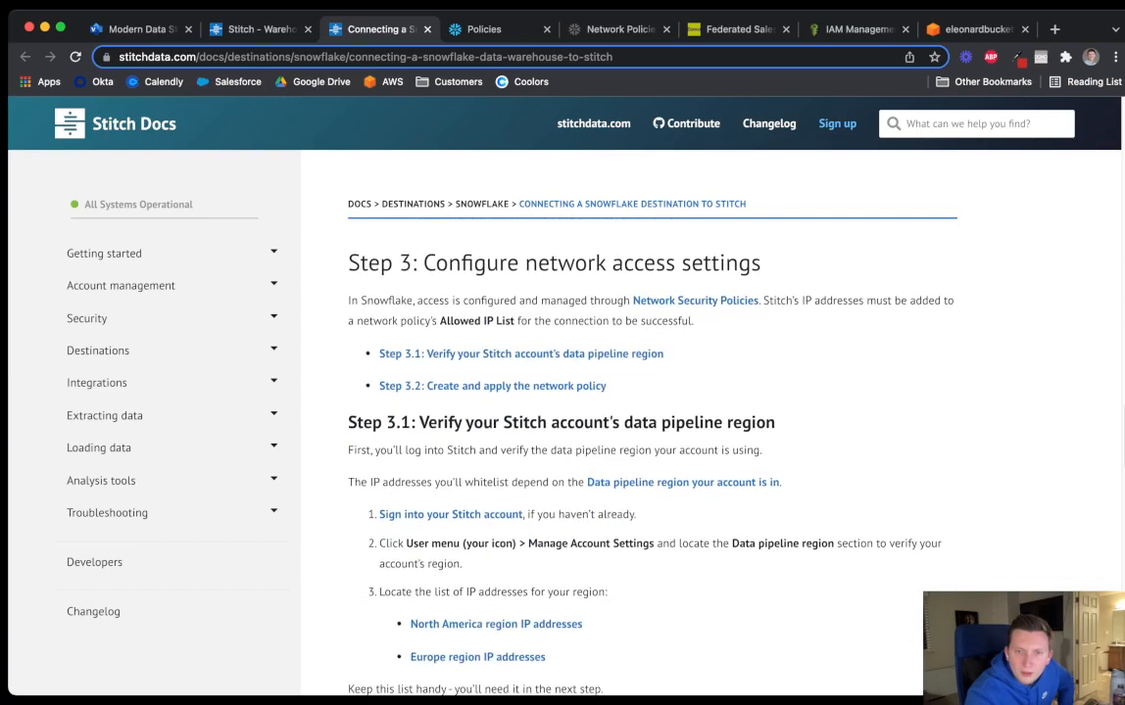
scroll(652, 441, "down", 3)
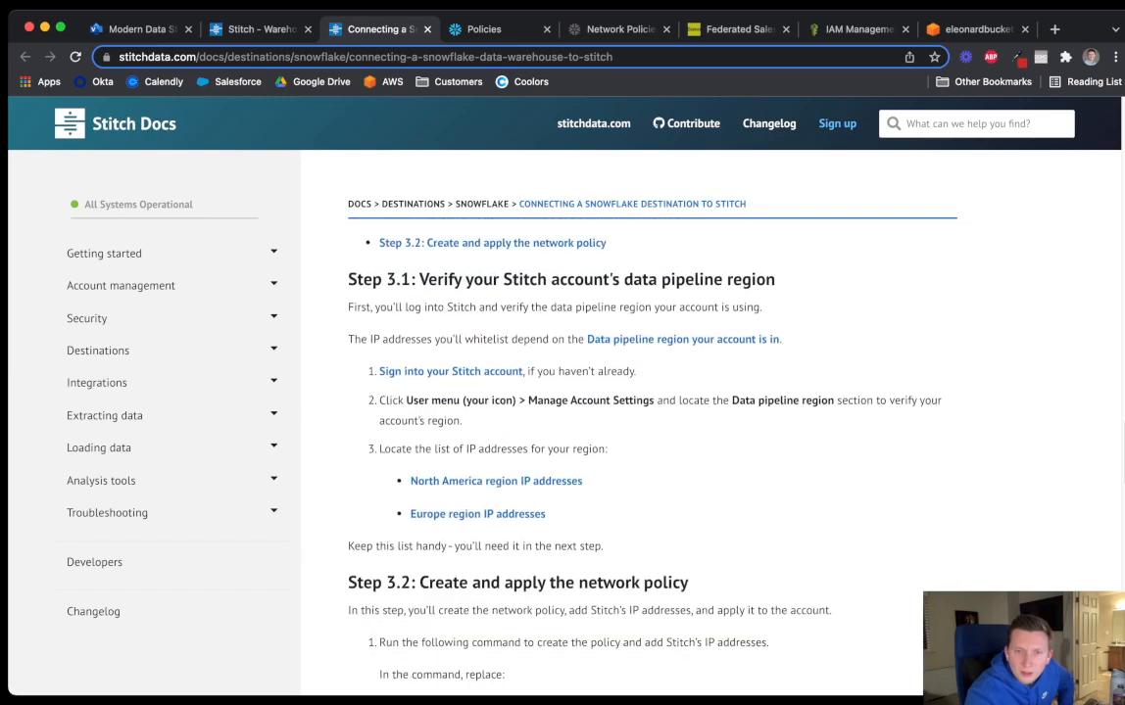
scroll(651, 441, "down", 5)
scroll(651, 441, "down", 1)
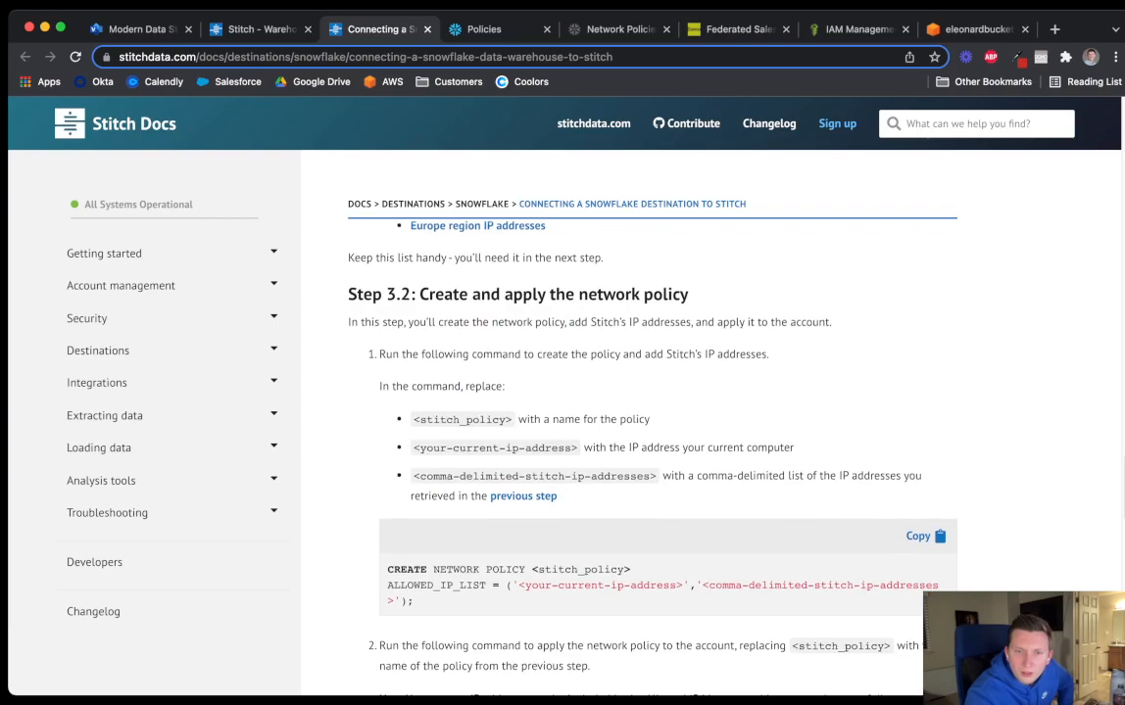
scroll(652, 441, "down", 10)
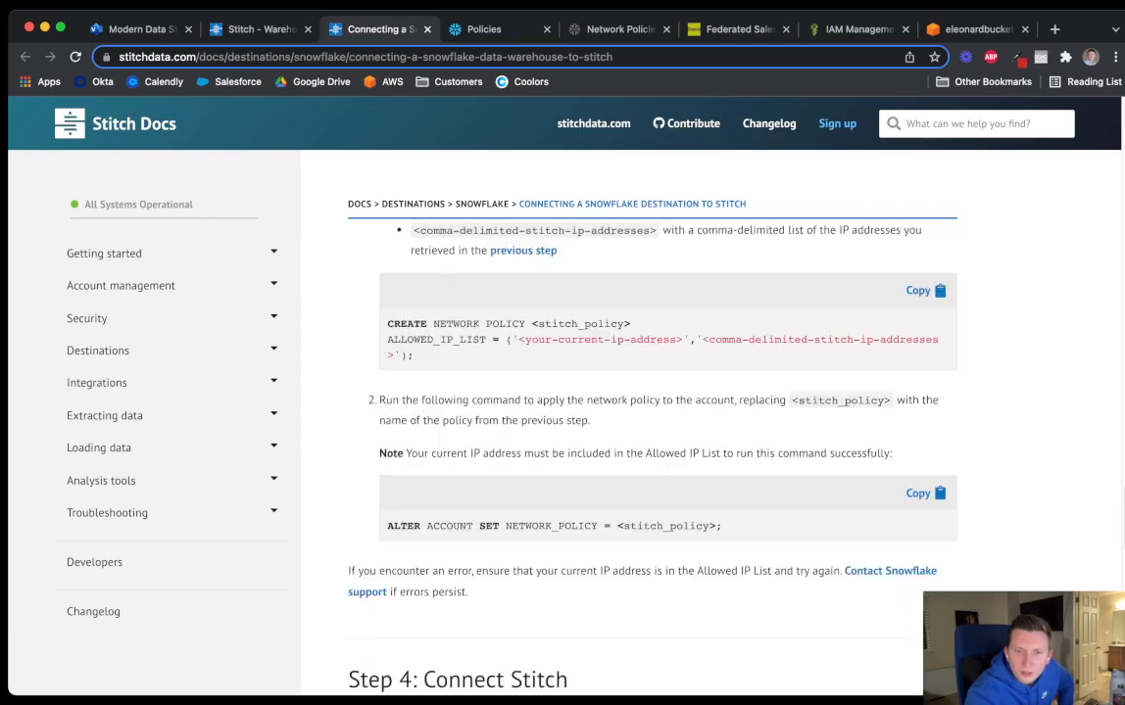
scroll(651, 441, "down", 4)
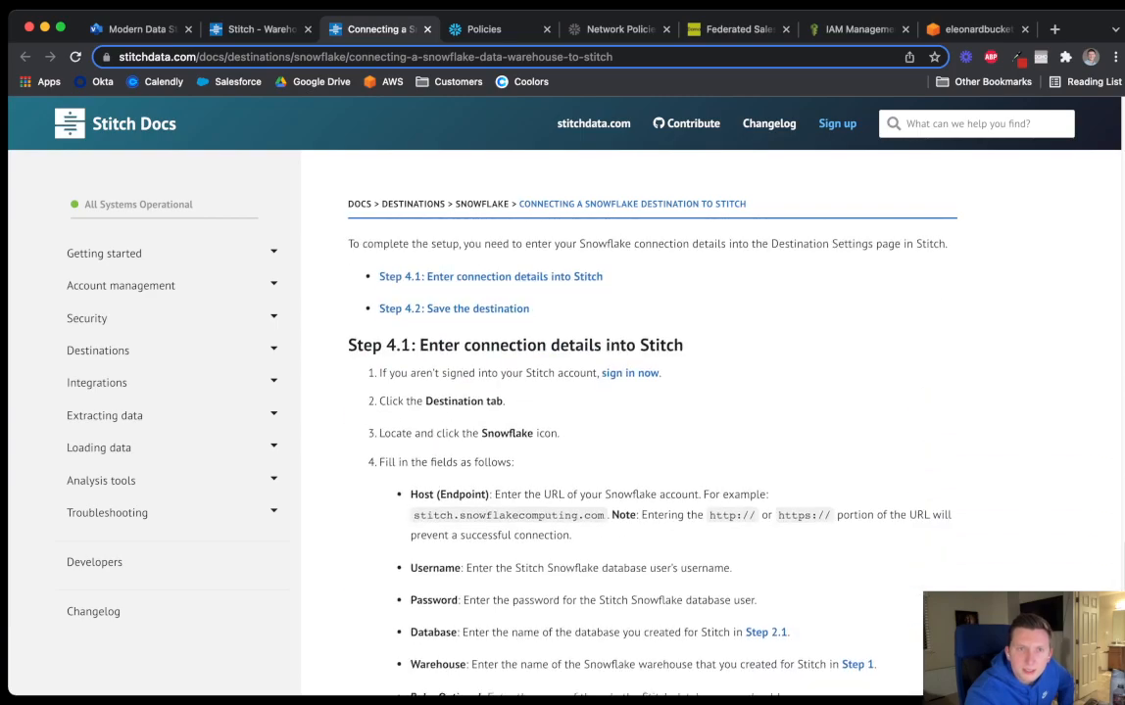
key("ctrl+shift+Tab")
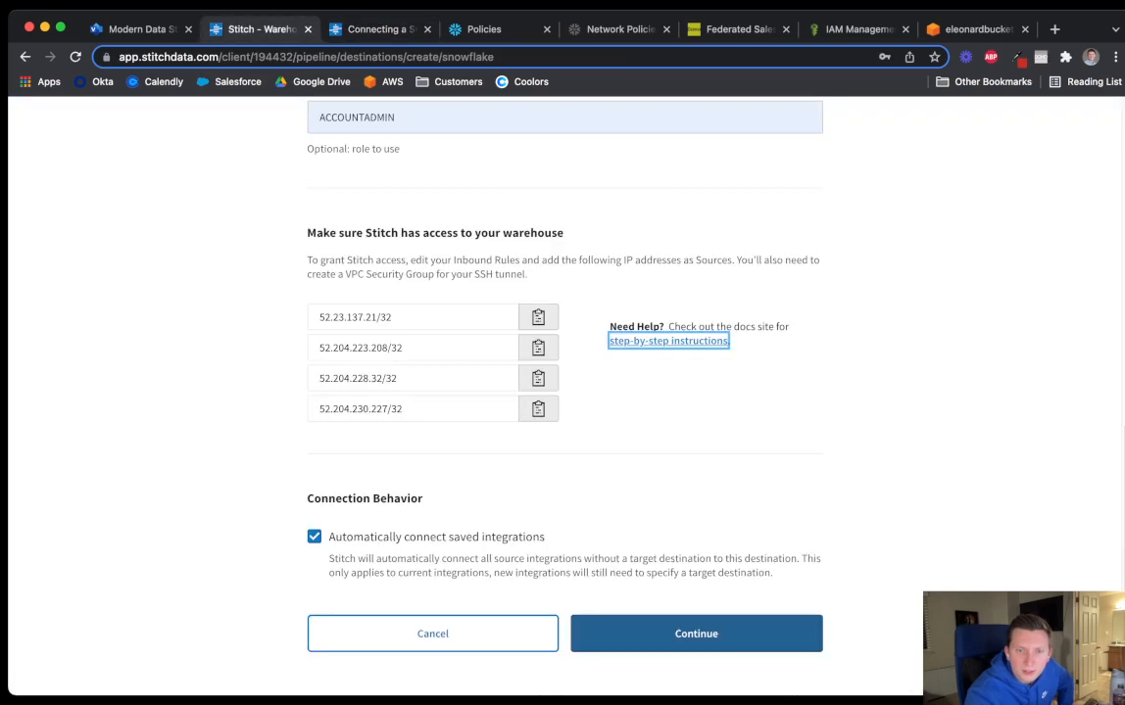
Test and save the Snowflake destination with Continue, then view the Stitch dashboard
left_click(696, 633)
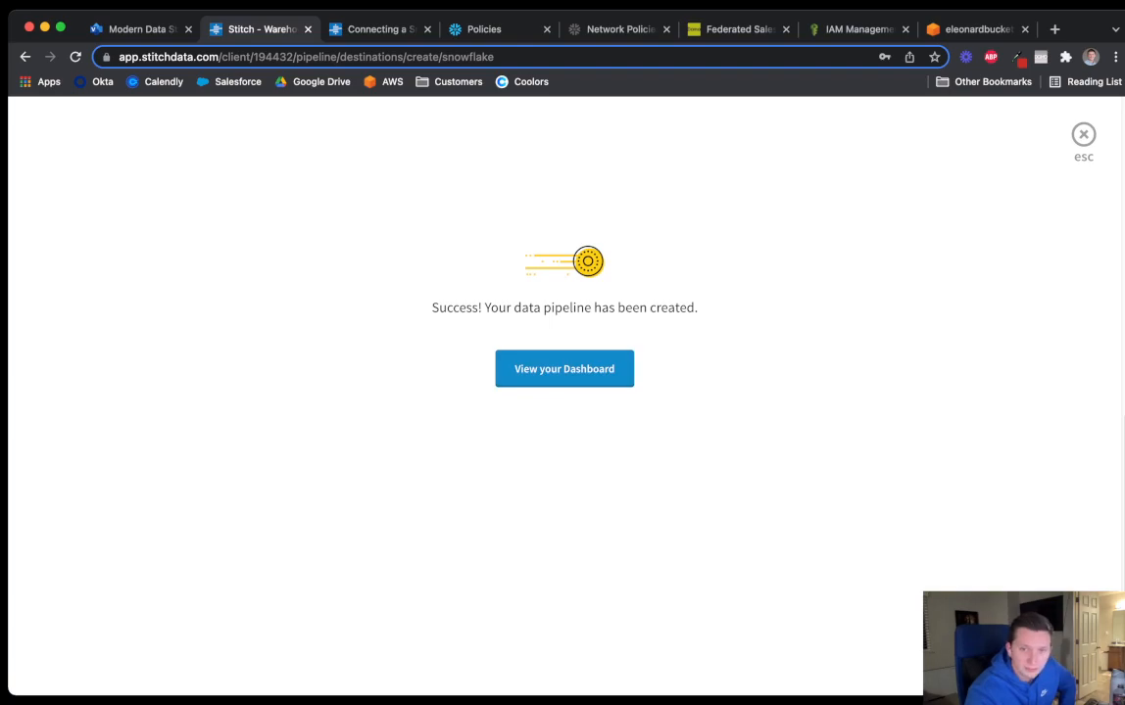
left_click(564, 370)
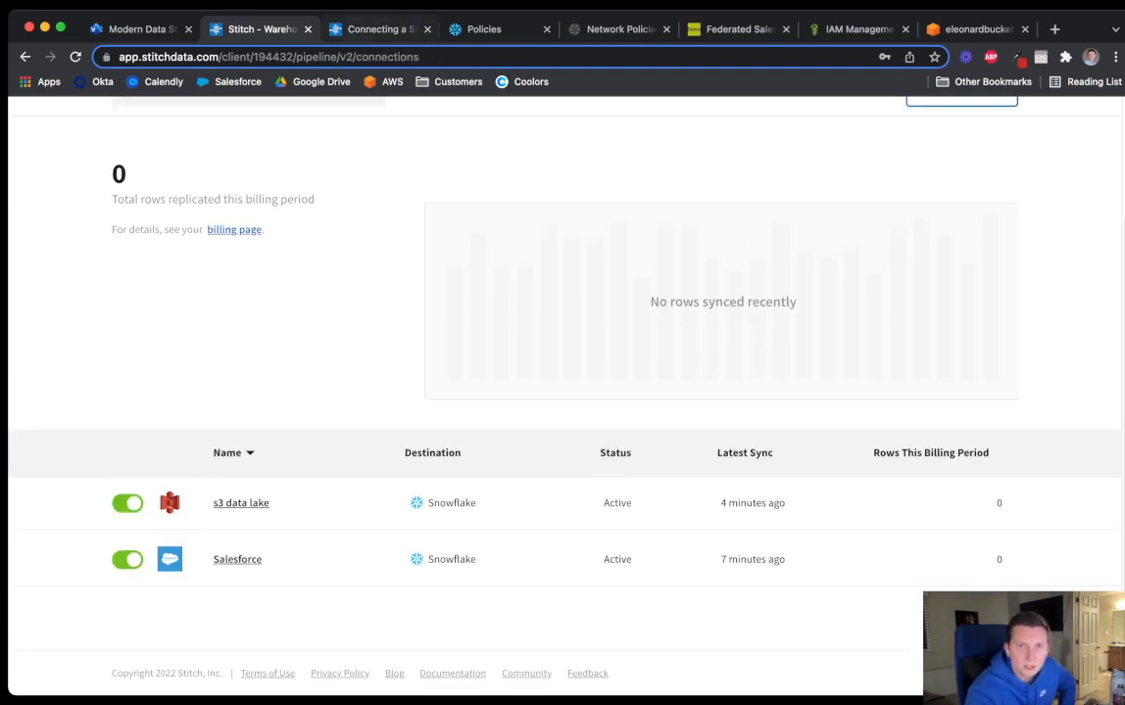
left_click(483, 28)
Confirm Snowflake's STITCHDATA database has no tables yet, then go back to Stitch's connections list
left_click(104, 144)
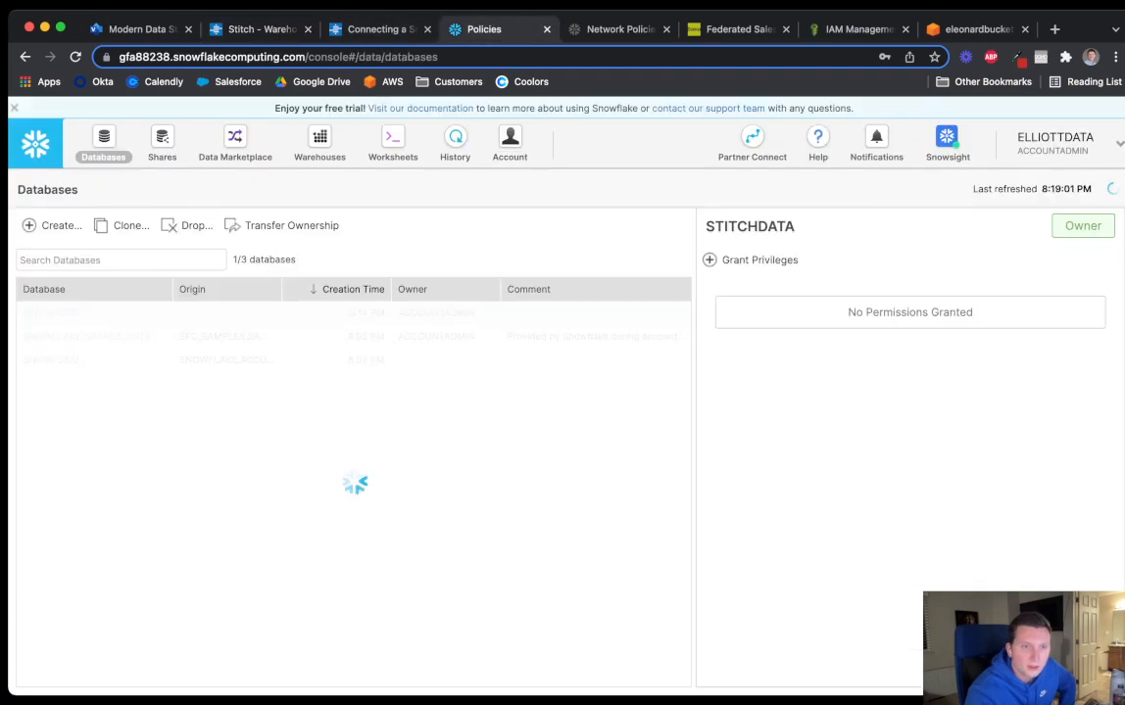
left_click(52, 313)
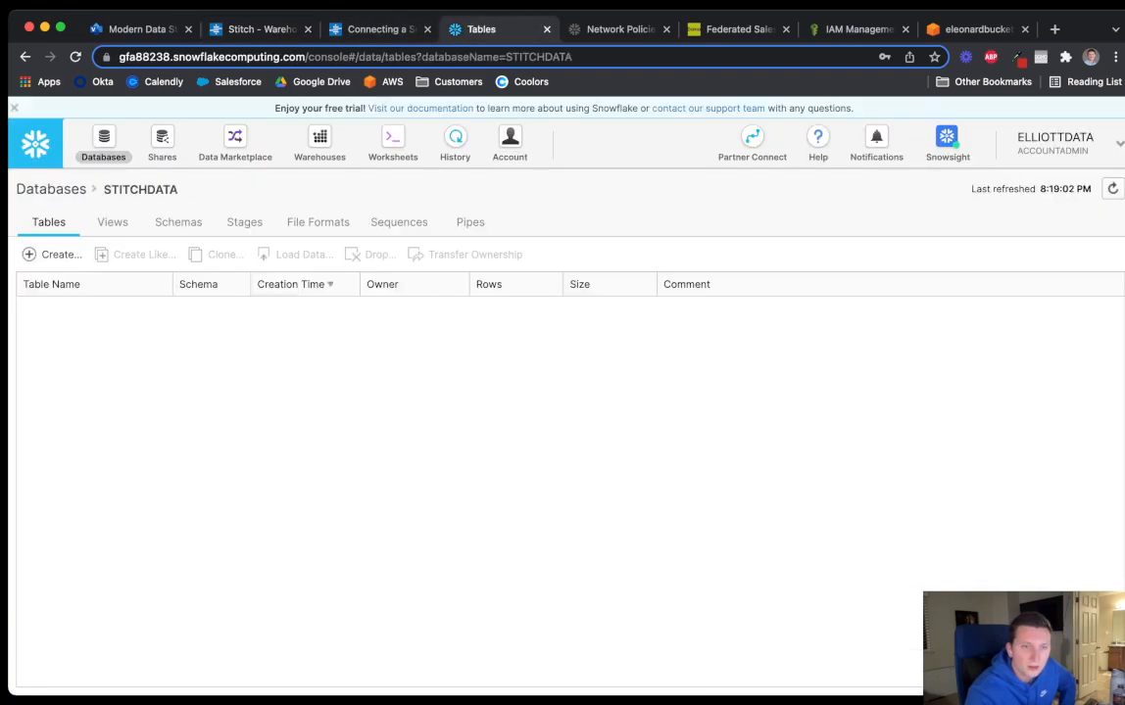
left_click(104, 144)
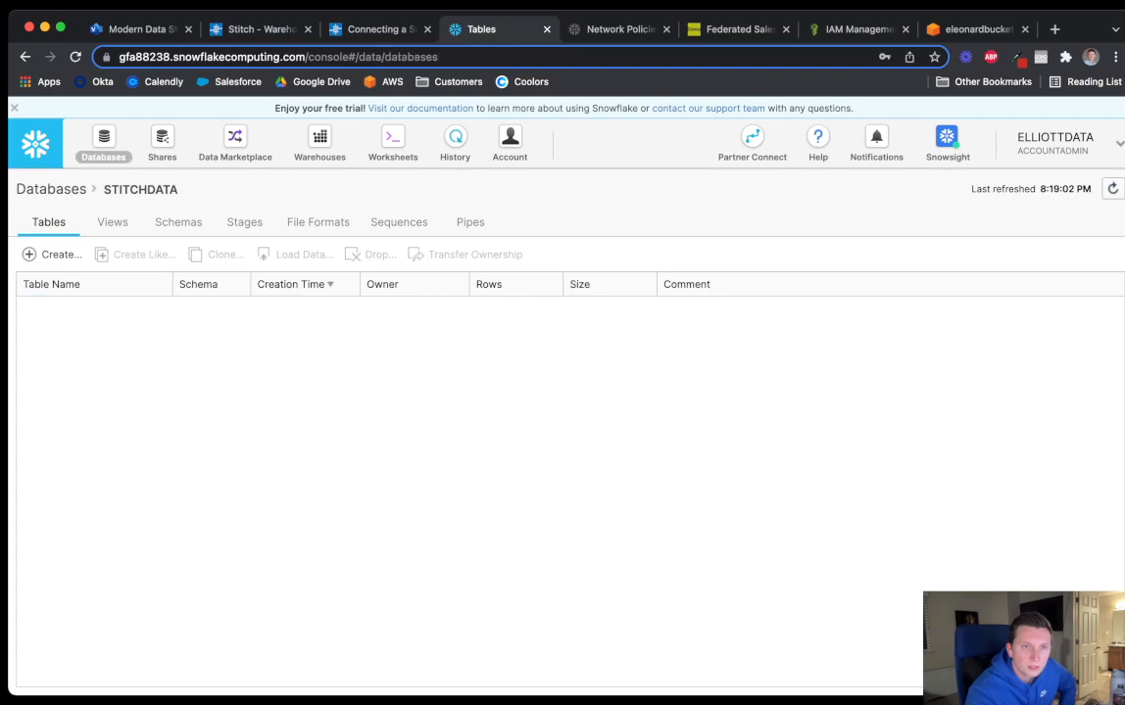
left_click(52, 313)
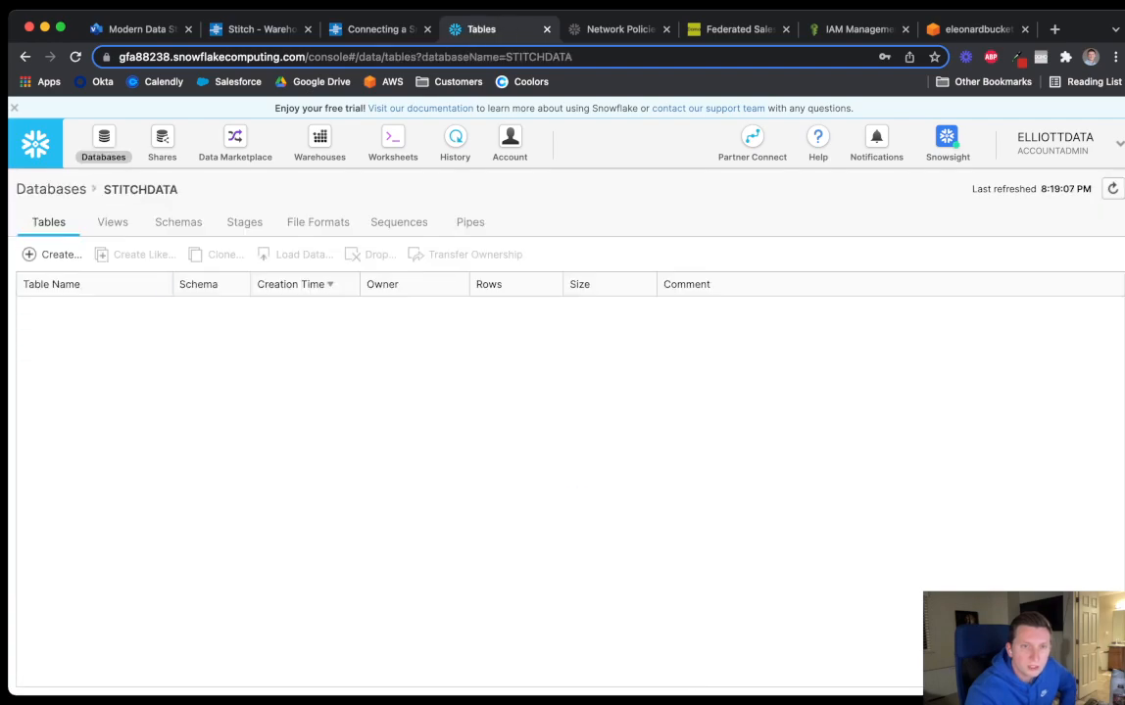
left_click(378, 28)
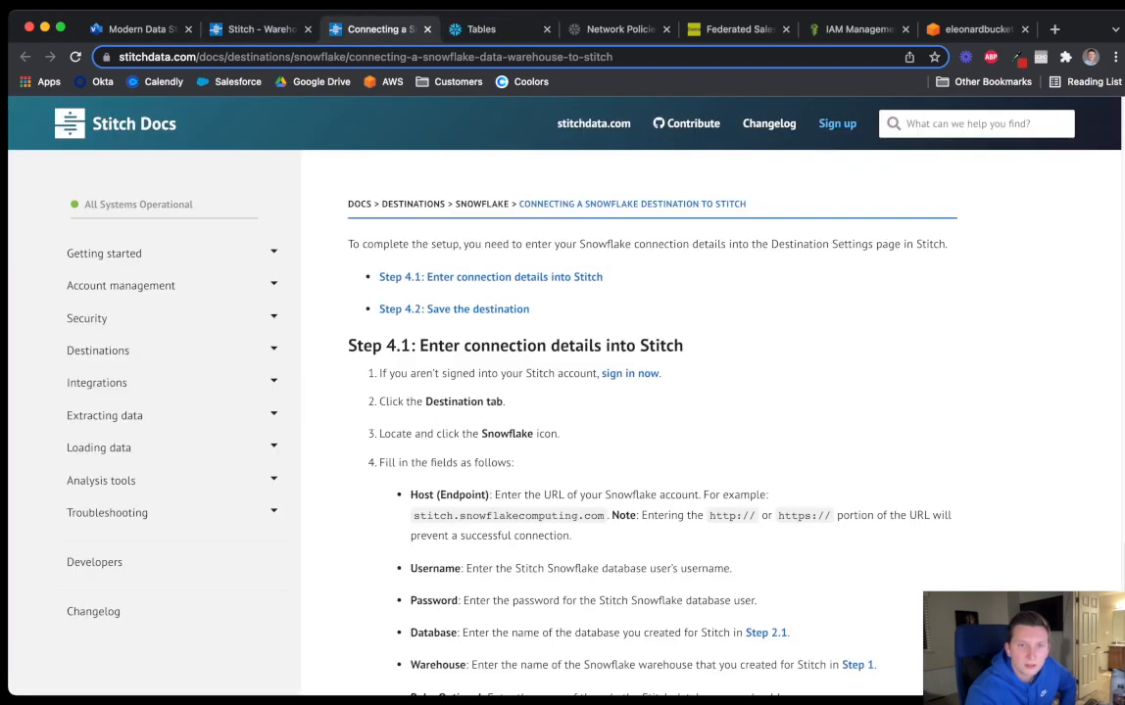
left_click(260, 28)
scroll(564, 391, "up", 2)
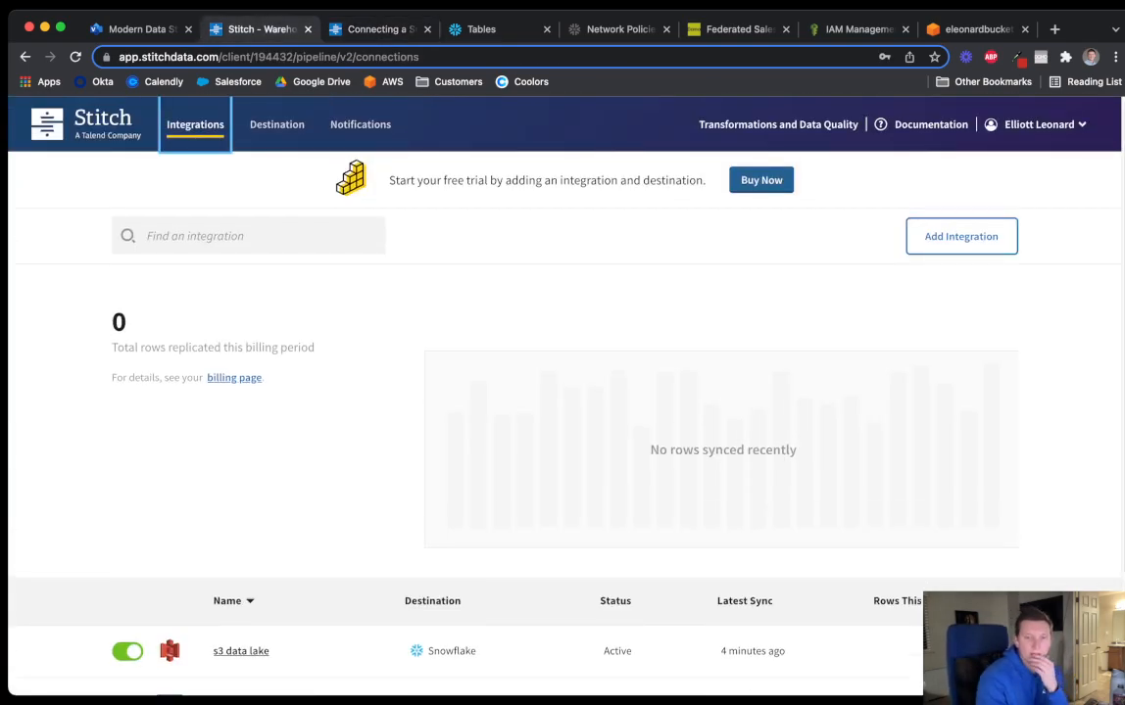
scroll(565, 392, "down", 1)
scroll(564, 392, "down", 3)
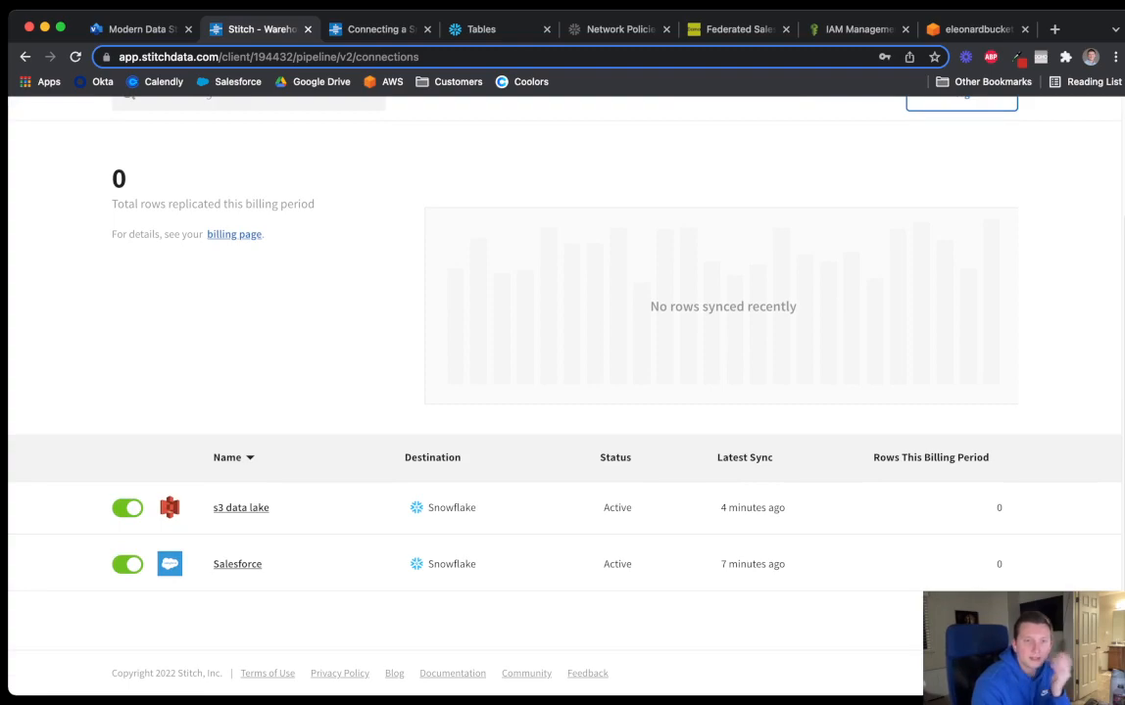
Check the s3 data lake (31 rows) and Salesforce (86 rows) summaries, both still preparing to load
left_click(240, 508)
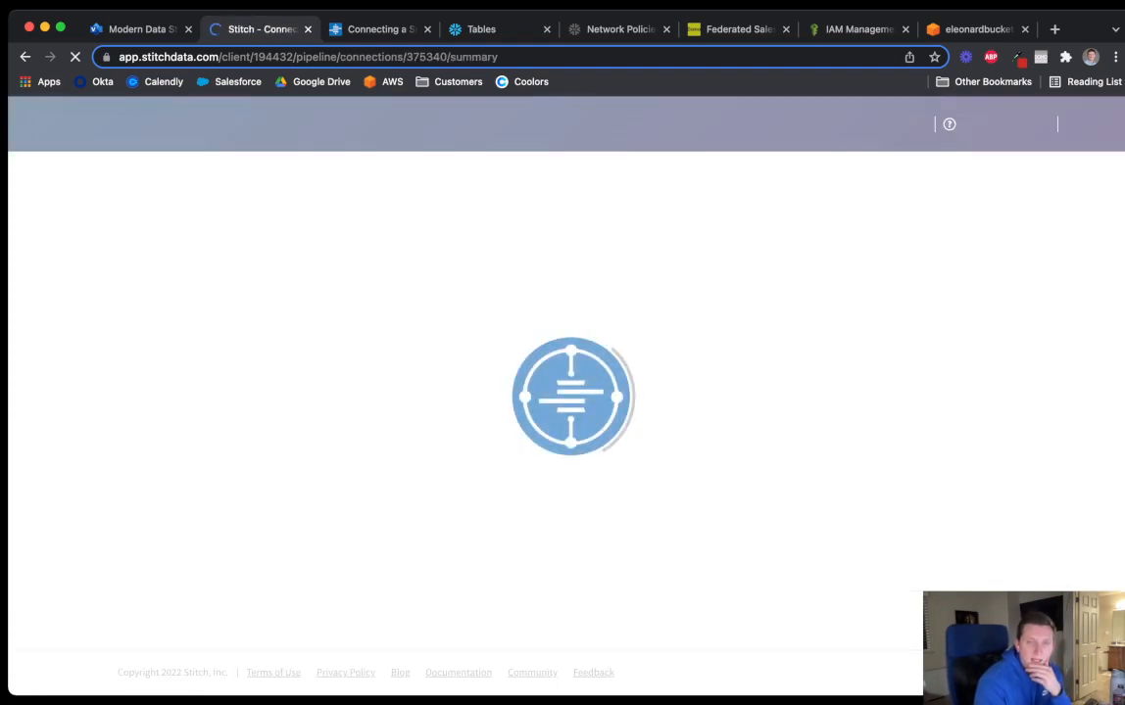
scroll(565, 392, "down", 1)
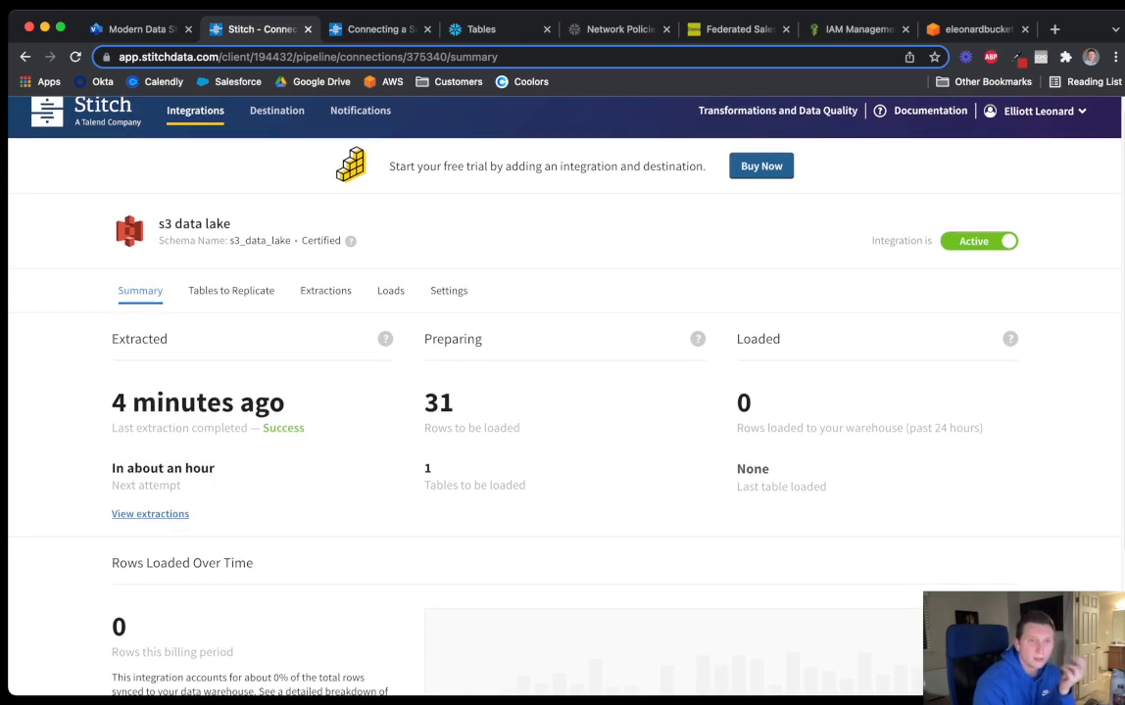
left_click(26, 57)
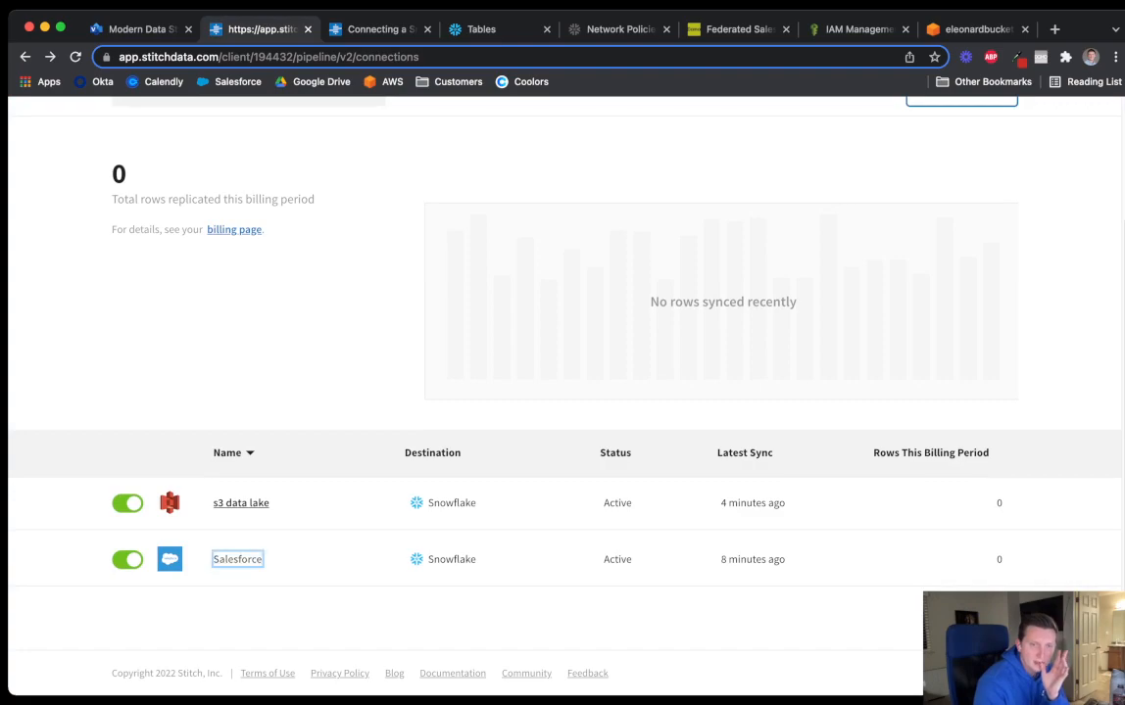
left_click(237, 559)
scroll(565, 392, "down", 1)
scroll(564, 392, "up", 2)
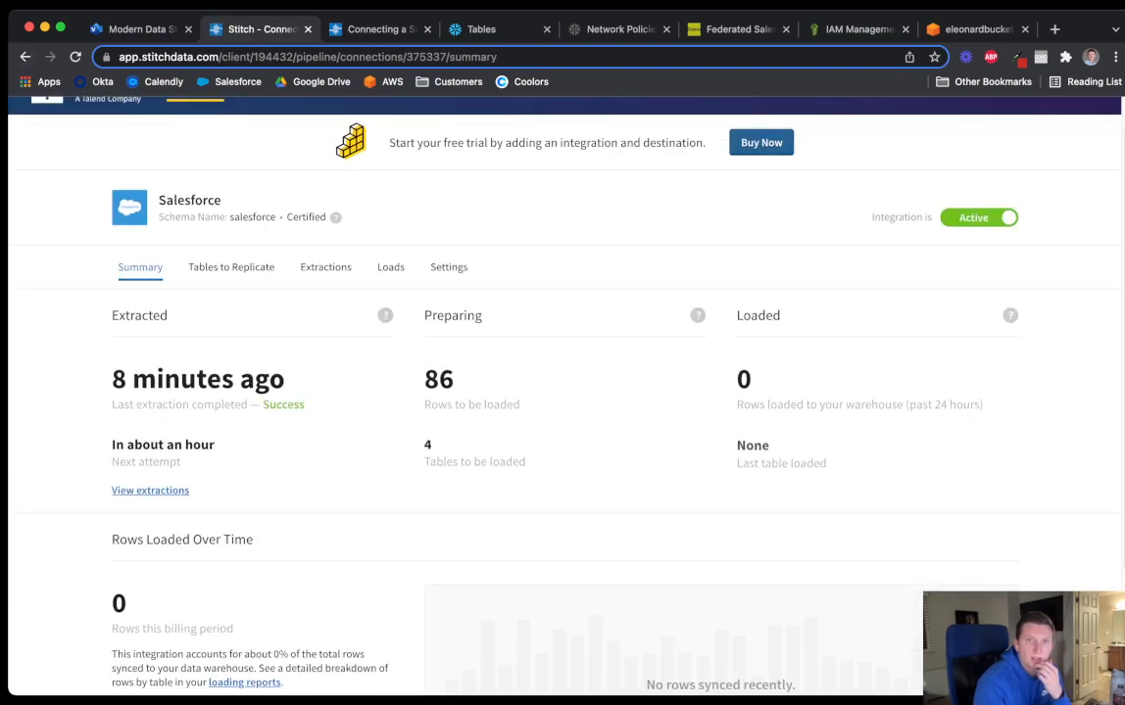
left_click(26, 56)
left_click(490, 29)
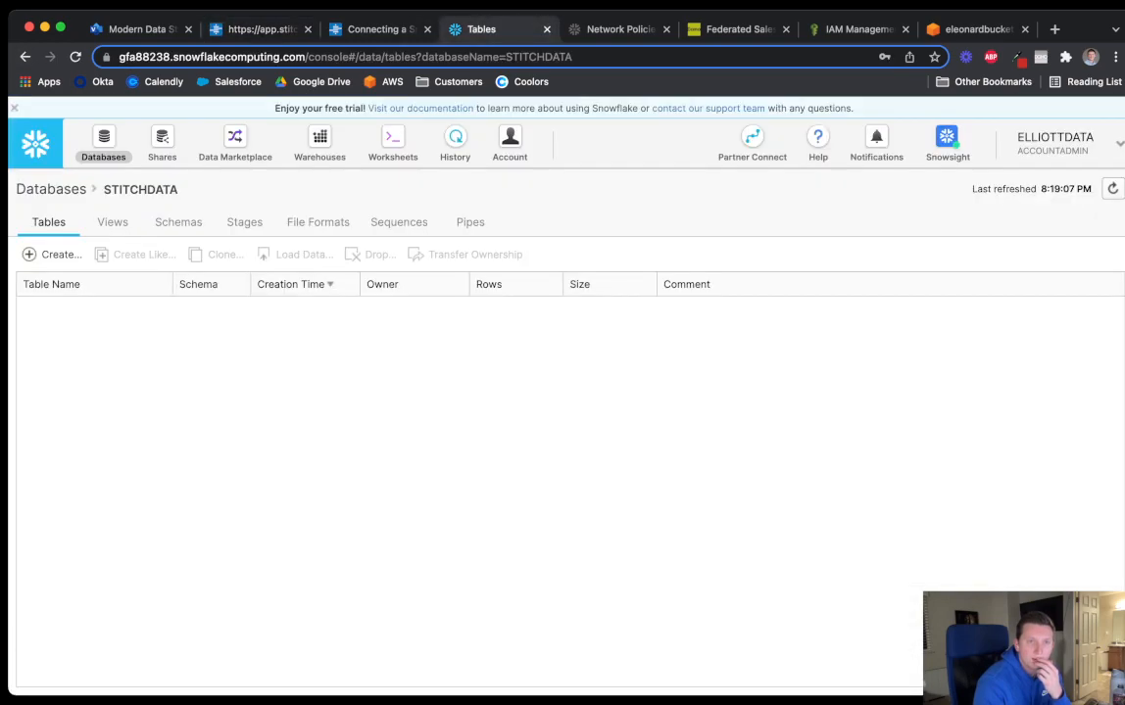
Recheck STITCHDATA's tables, collapse SNOWFLAKE_SAMPLE_DATA in a worksheet, and reload the database objects
left_click(104, 144)
left_click(51, 313)
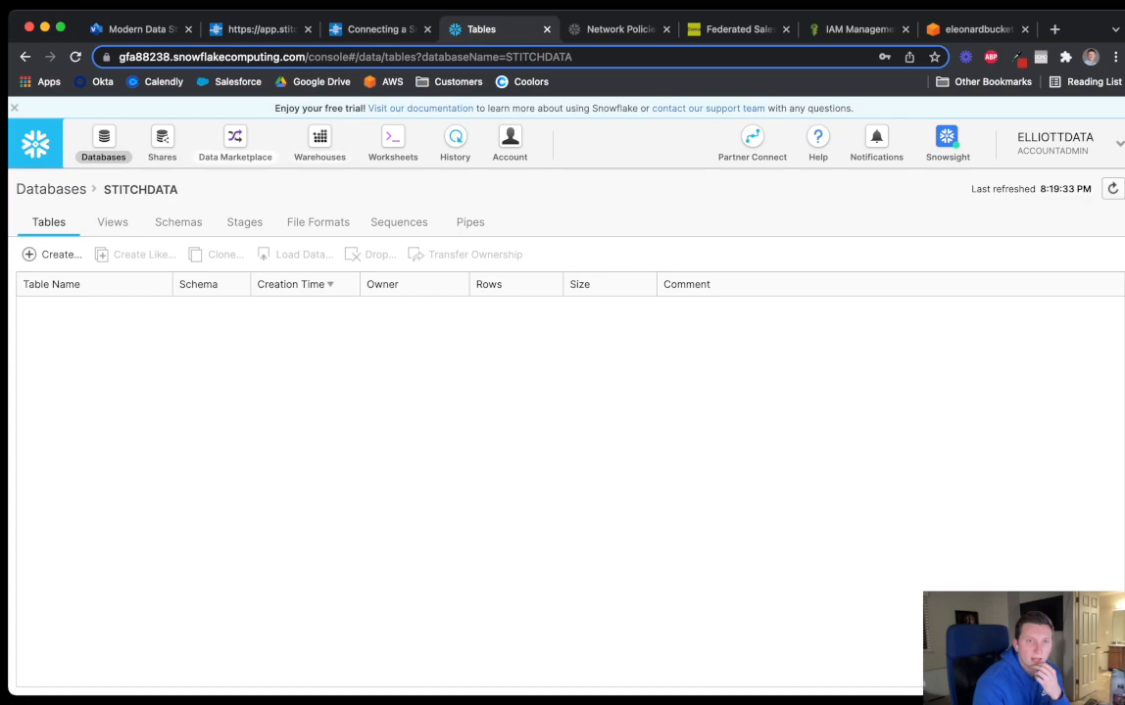
left_click(393, 144)
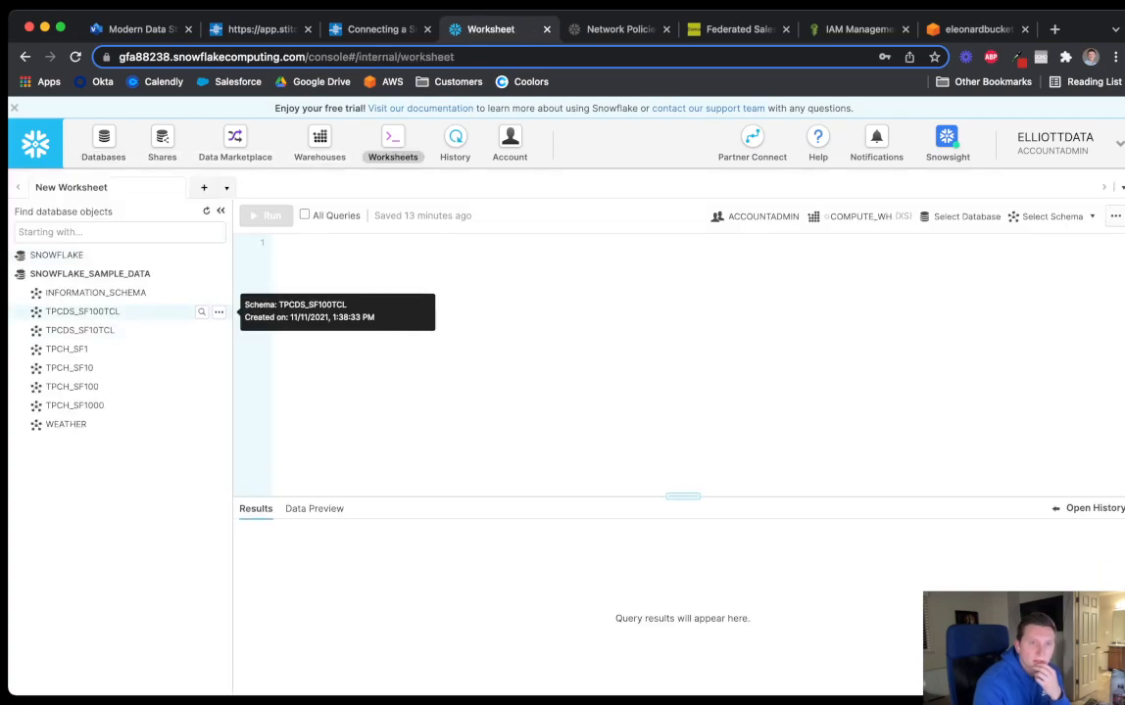
left_click(88, 275)
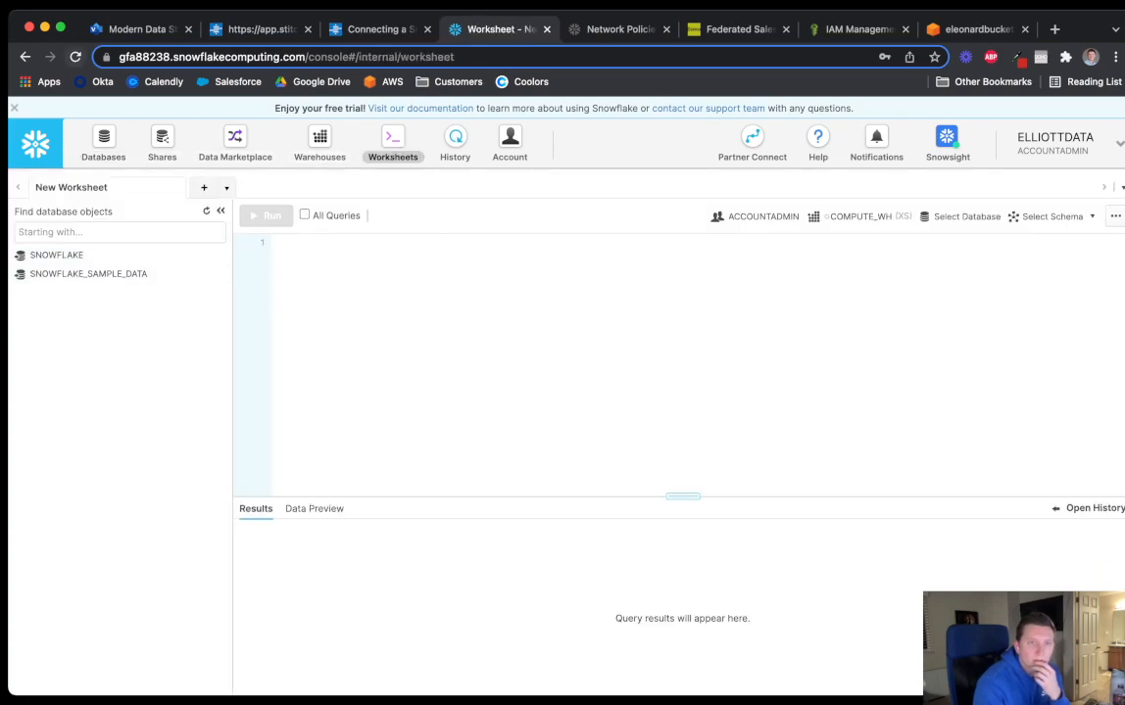
left_click(75, 57)
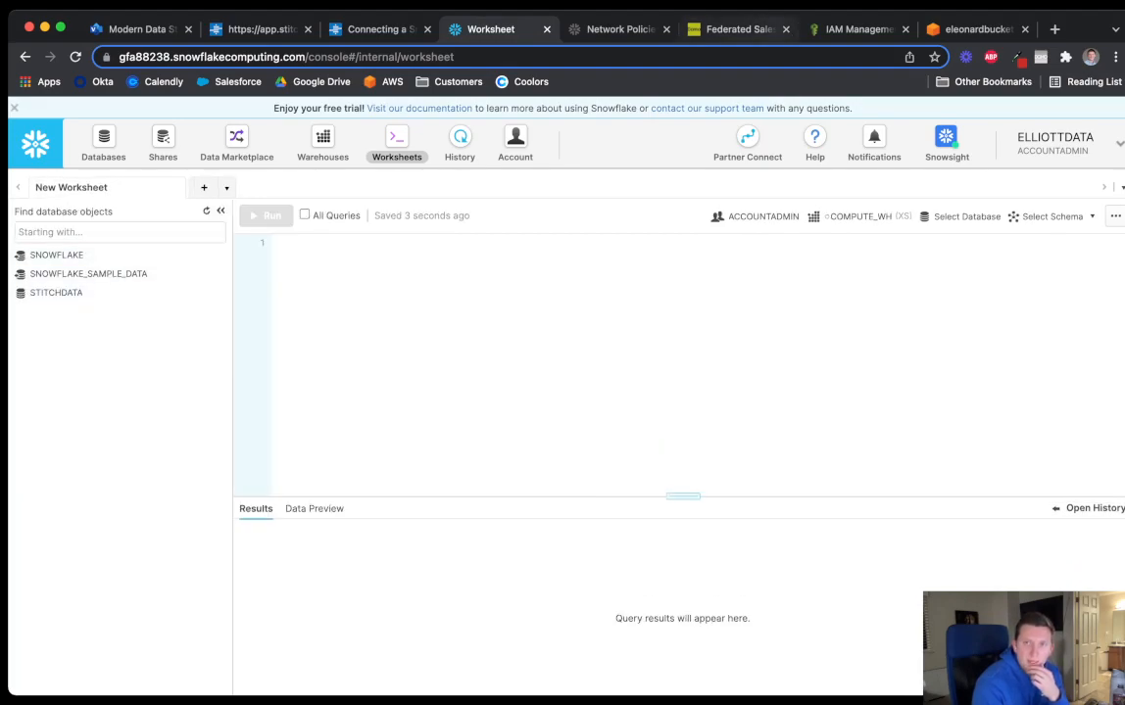
left_click(733, 29)
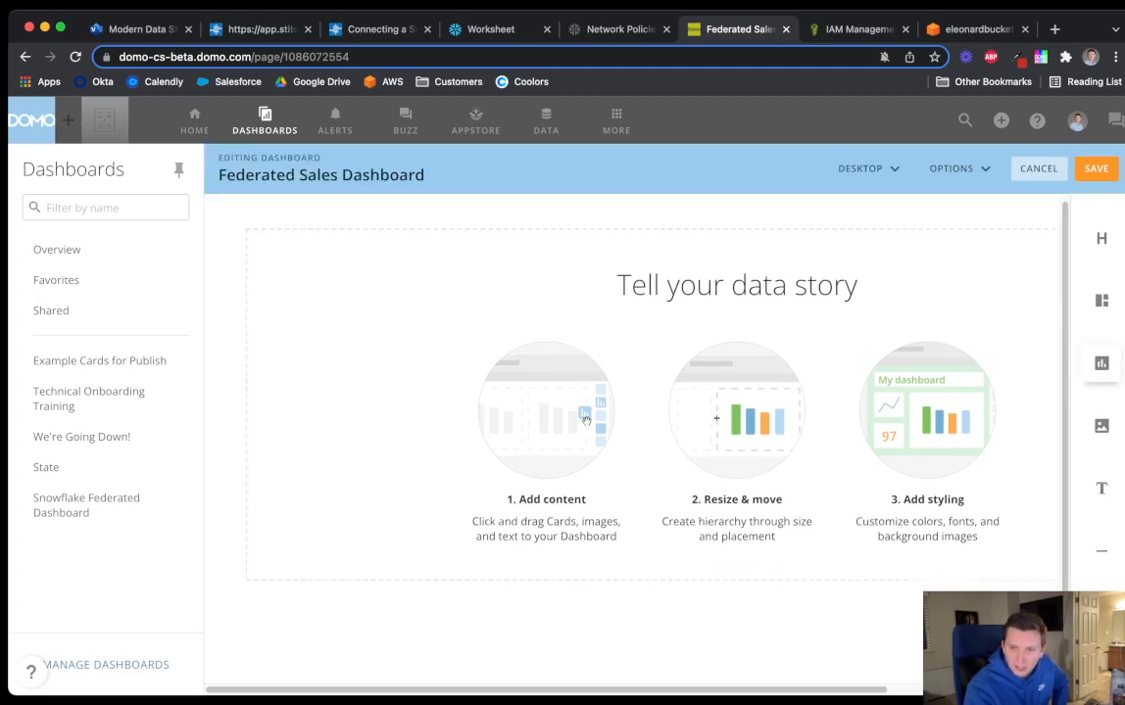
Add four empty cards in two rows and a 'Sales Dashboard' header at the top
left_click_drag(1101, 363, 900, 376)
left_click_drag(1101, 364, 774, 529)
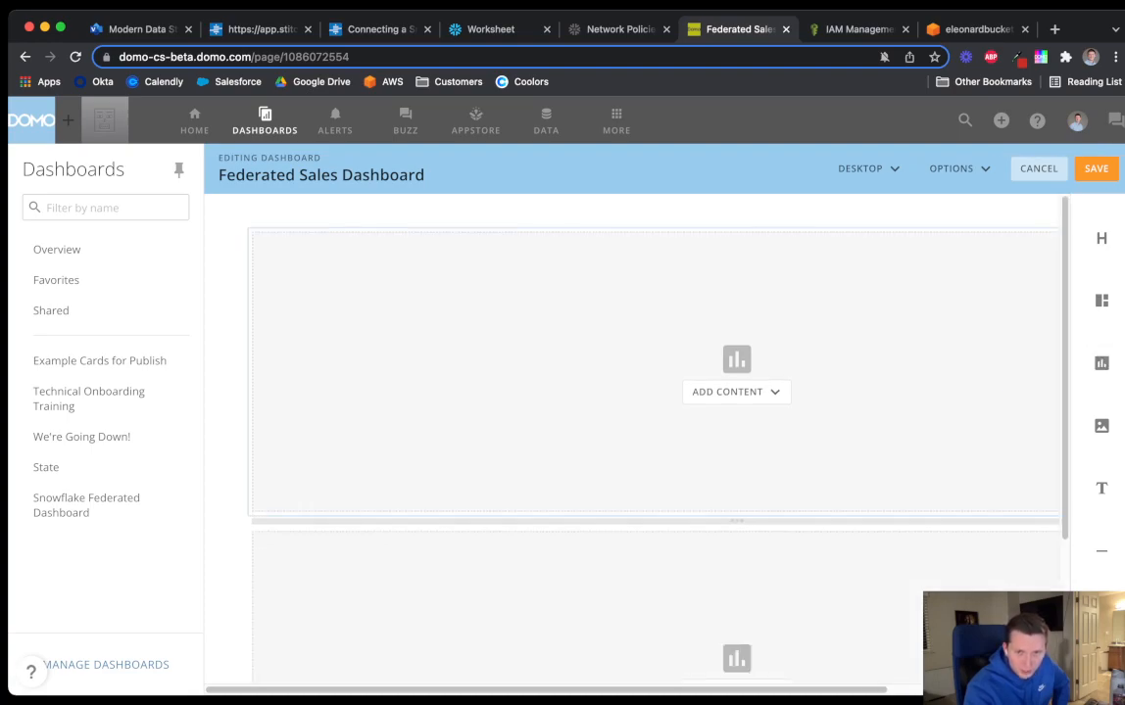
left_click_drag(725, 689, 897, 690)
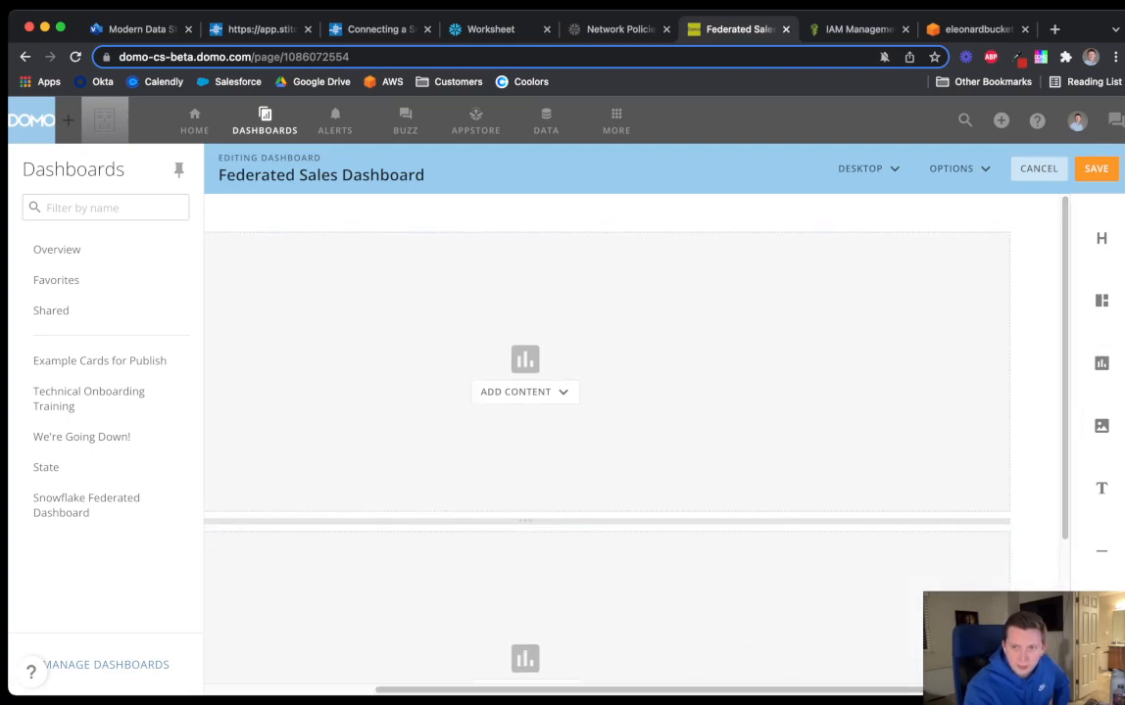
left_click_drag(1101, 363, 990, 387)
left_click_drag(1101, 364, 985, 553)
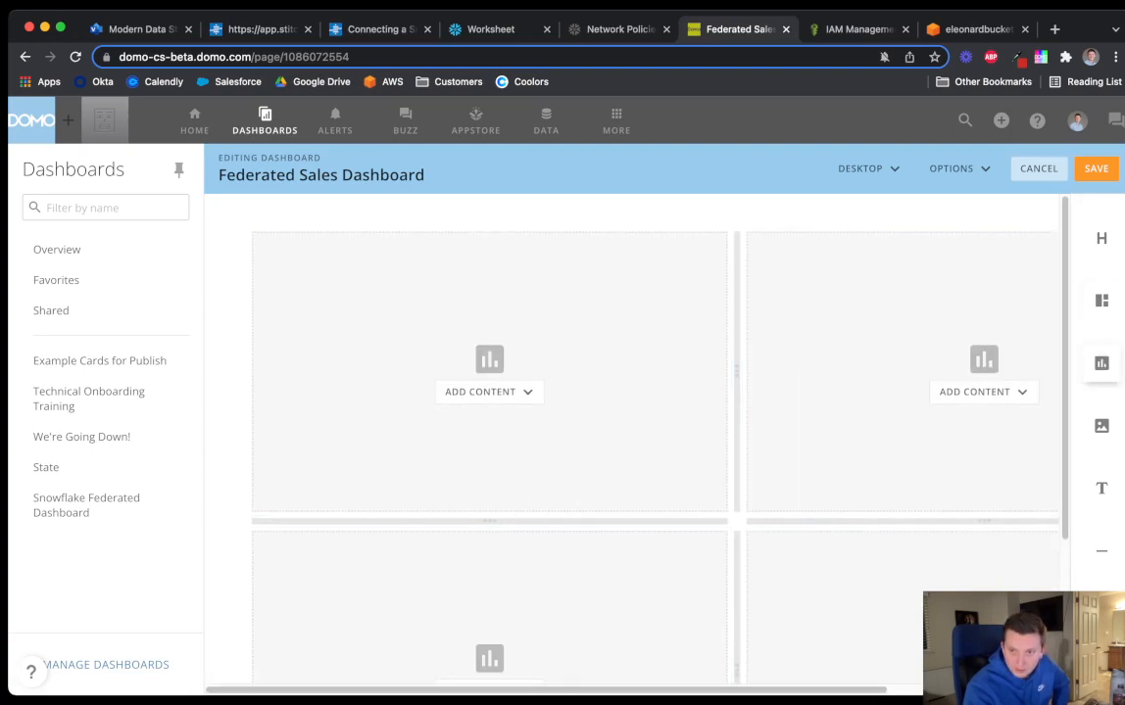
left_click_drag(1101, 239, 657, 235)
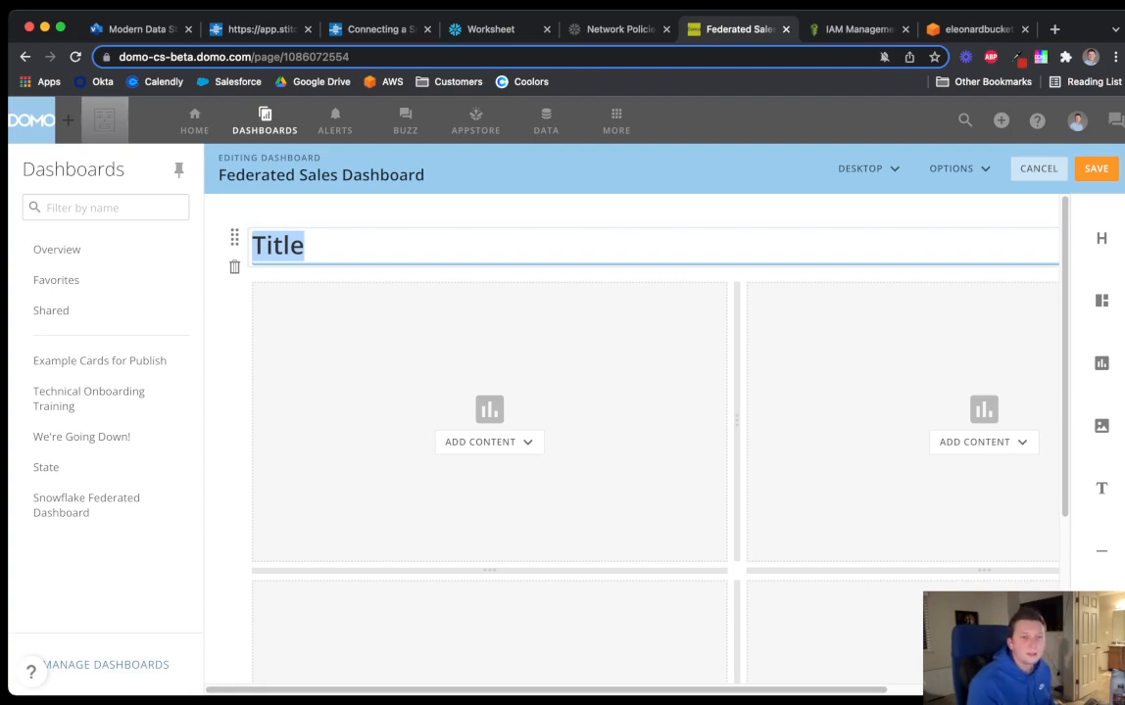
type("Sales Dashboard")
Set the dashboard background to light blue and save the dashboard
left_click(950, 169)
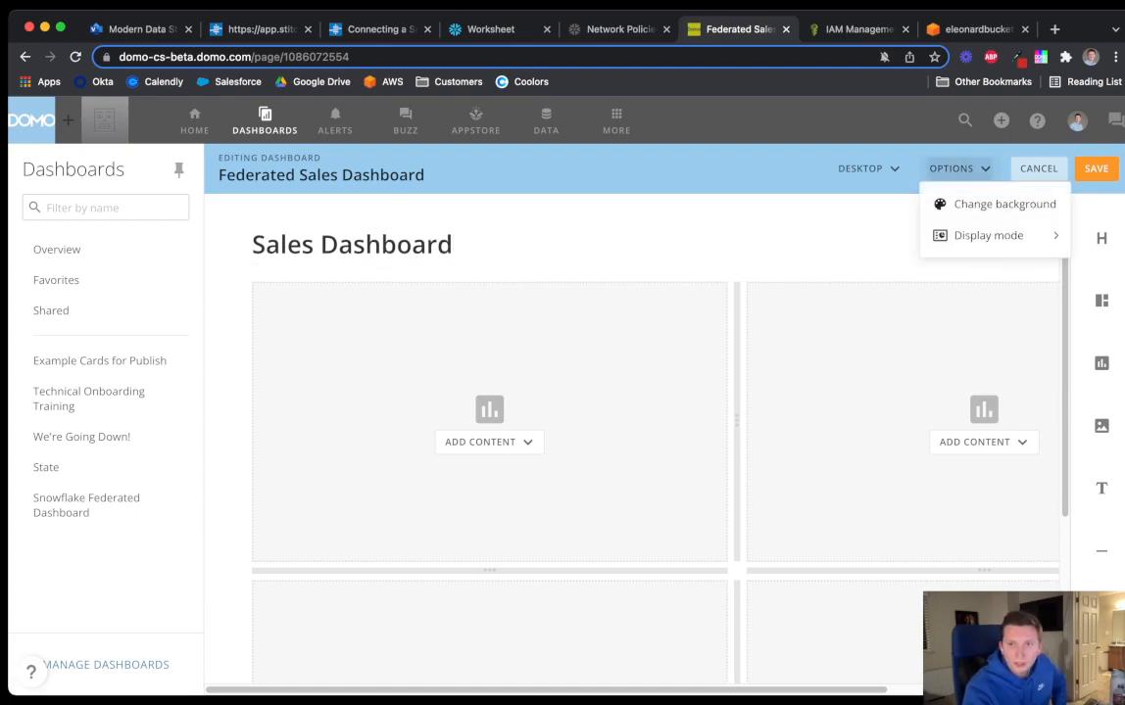
left_click(1004, 204)
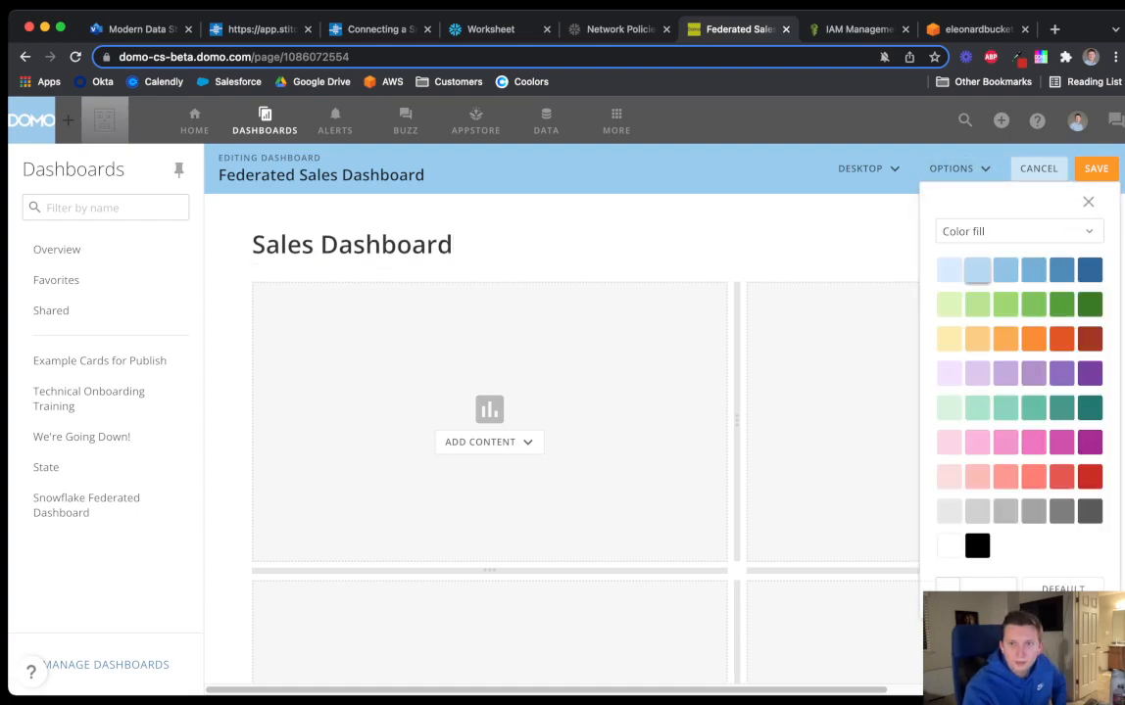
left_click(1005, 270)
left_click(1097, 168)
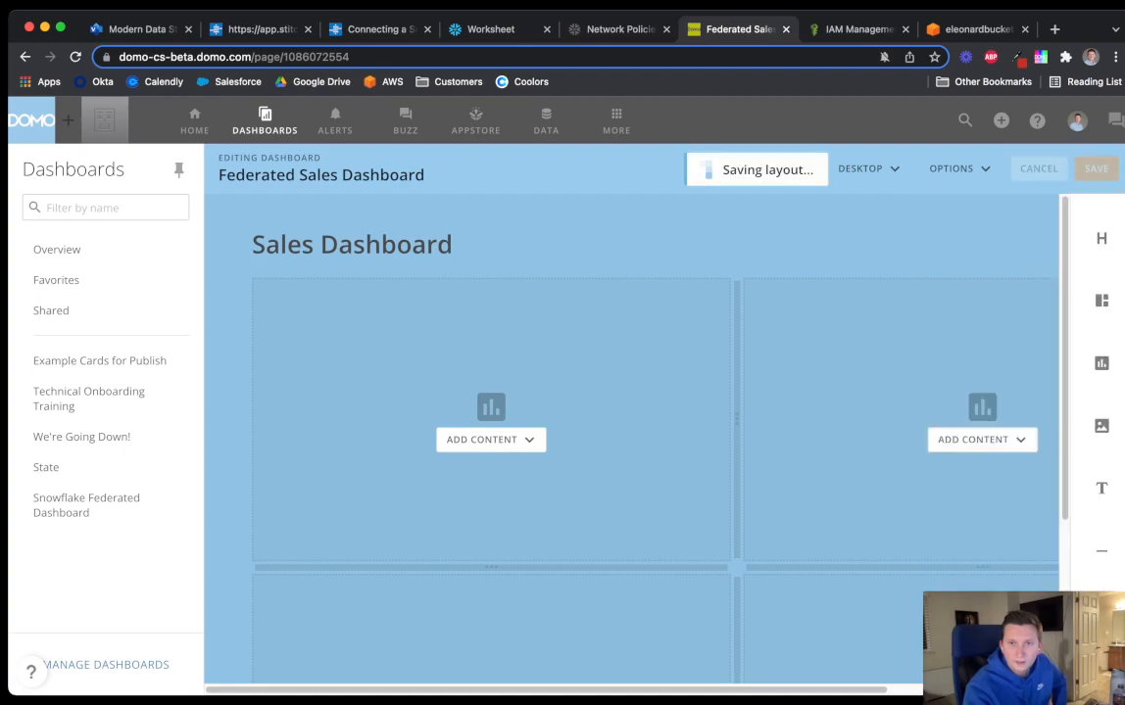
Return to the Stitch Docs Snowflake connection guide
left_click_drag(597, 690, 726, 689)
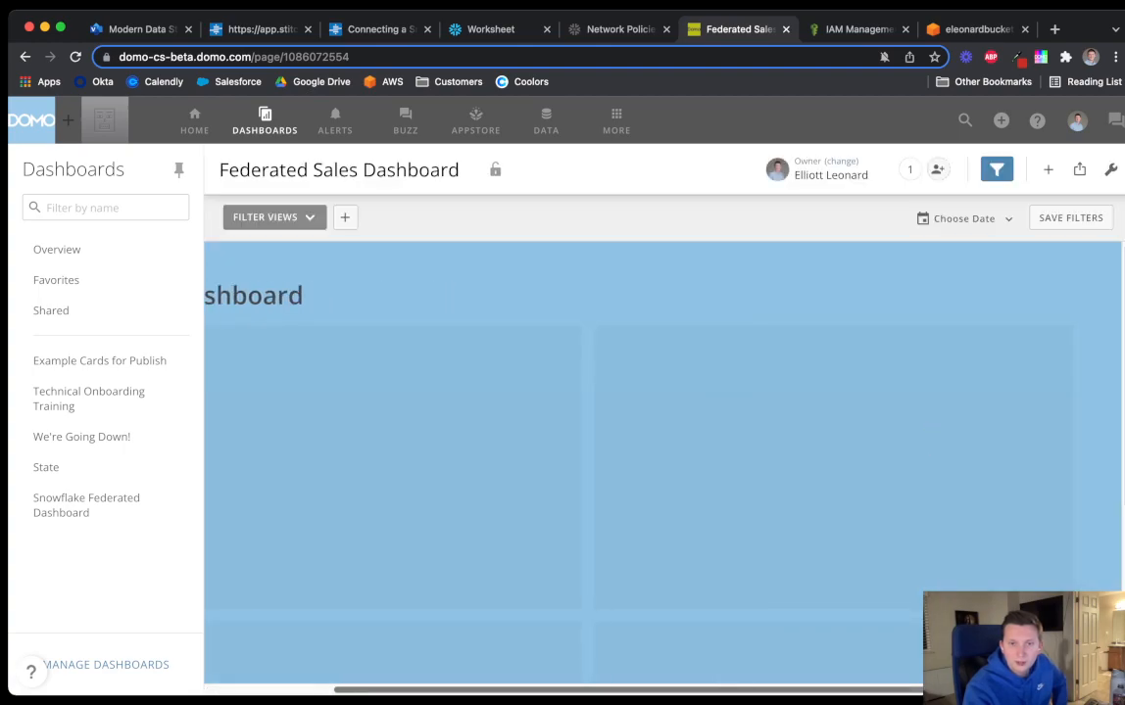
scroll(745, 574, "down", 1)
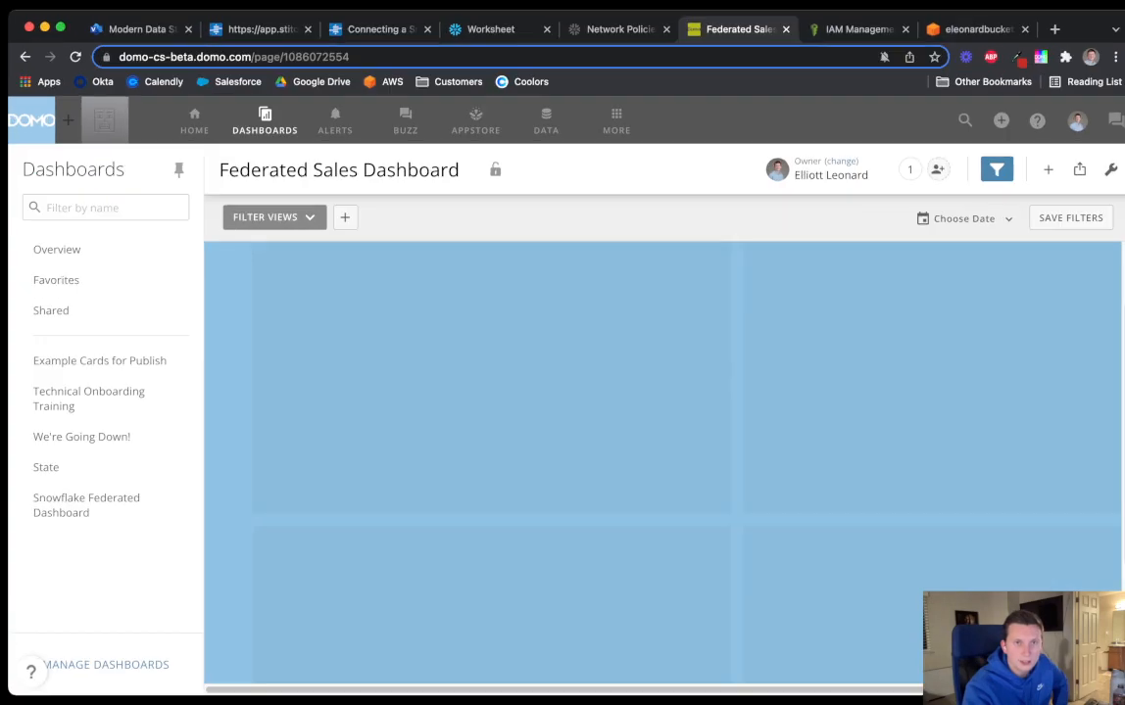
left_click(490, 30)
left_click(380, 29)
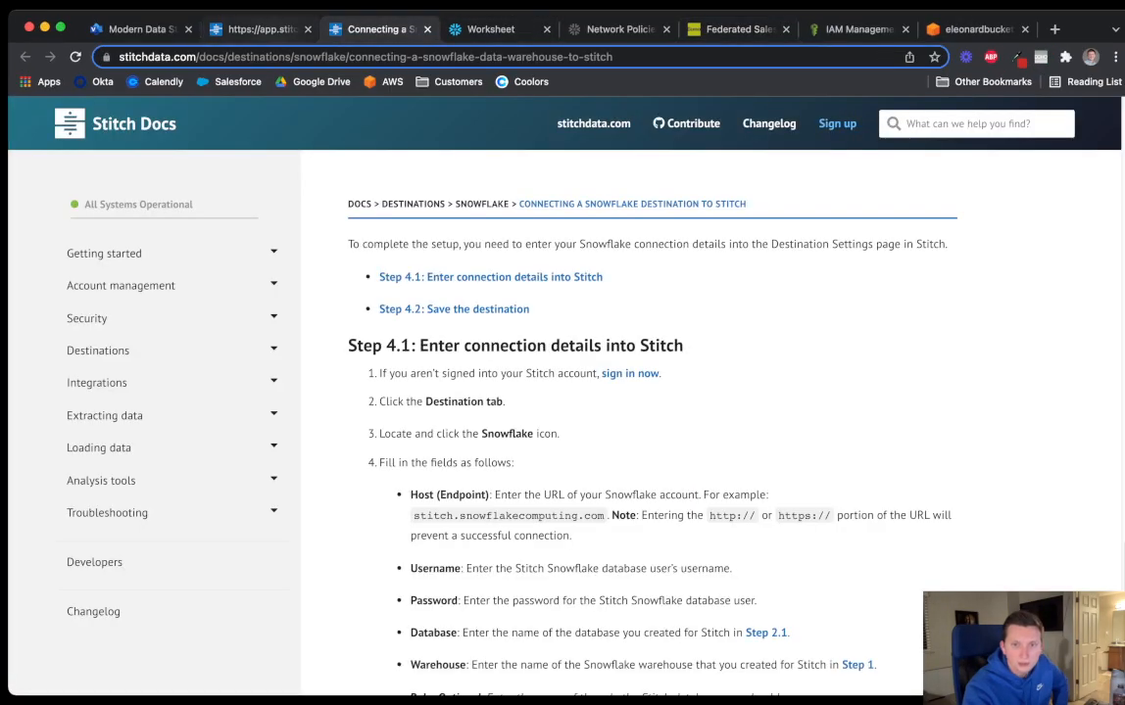
Refresh the Stitch connections page and check the s3 data lake integration summary
left_click(260, 29)
key("super+r")
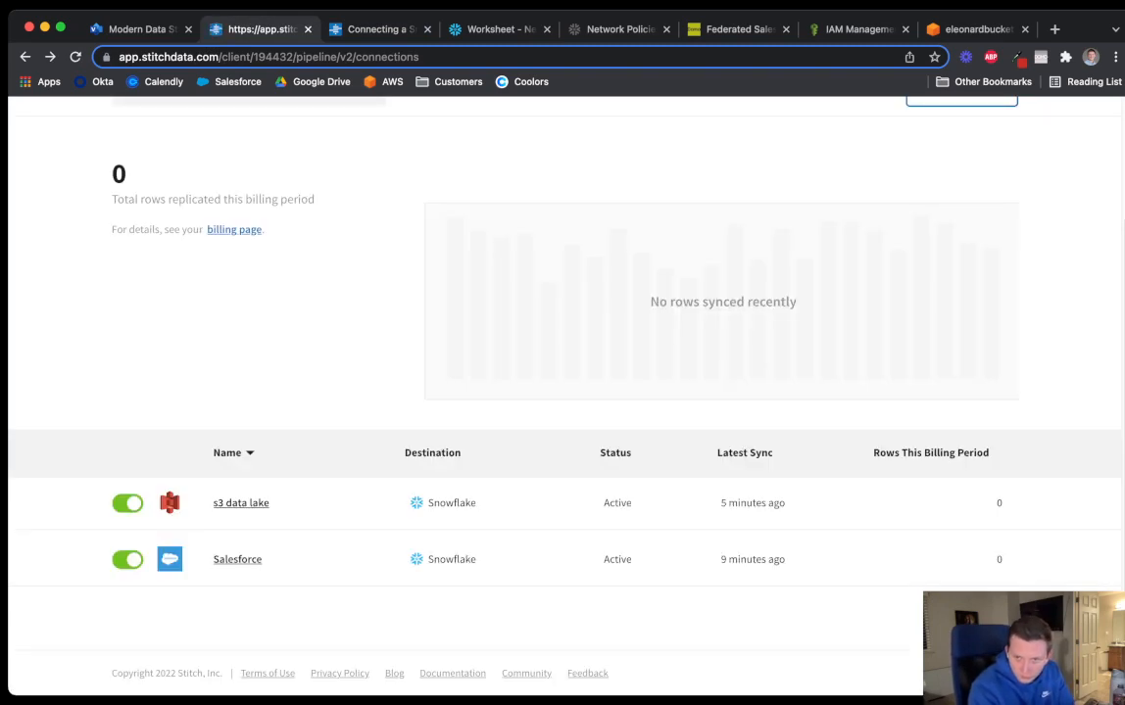
left_click(241, 504)
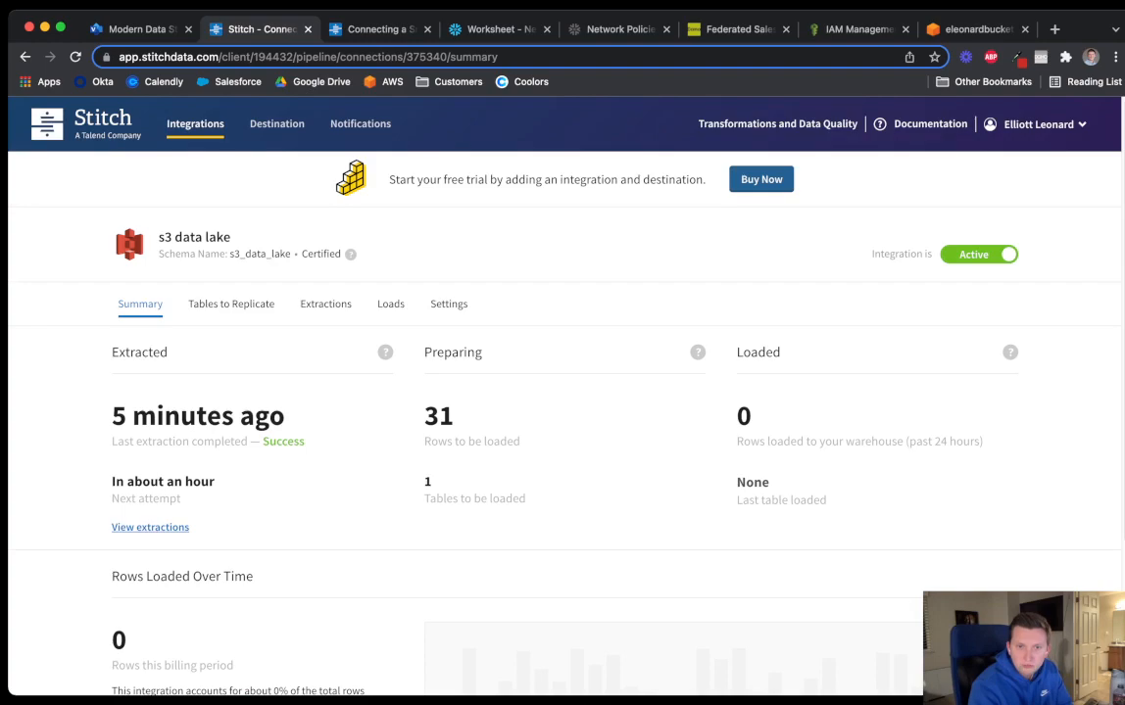
scroll(565, 392, "down", 1)
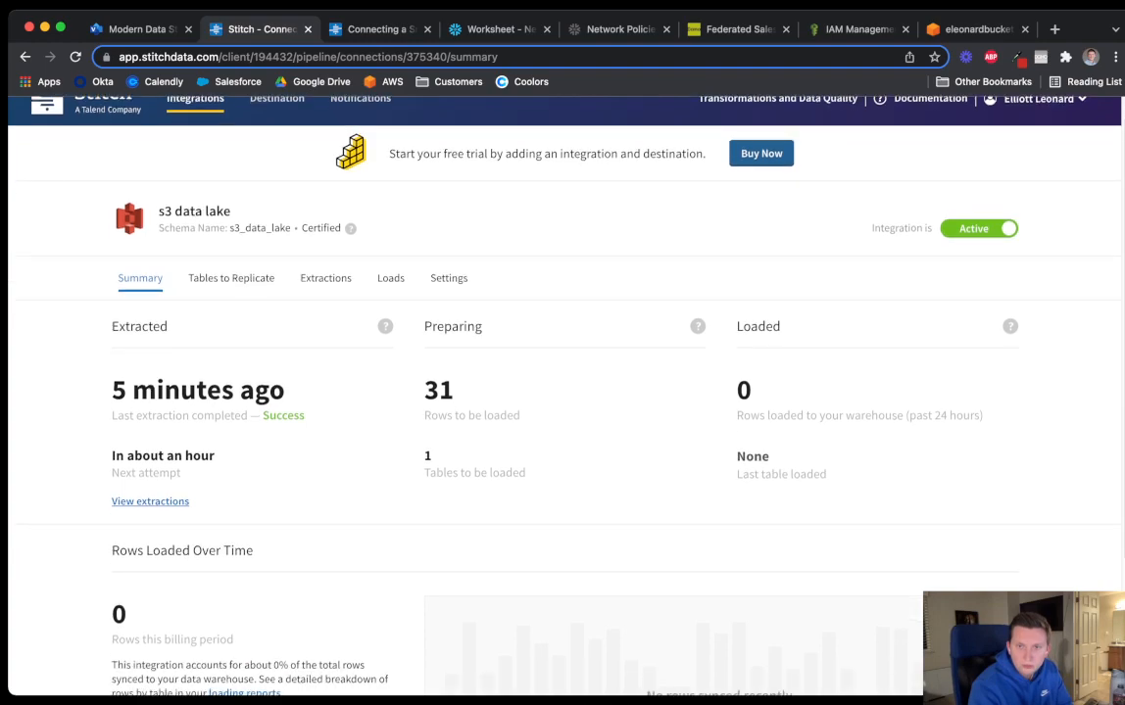
mouse_move(1010, 327)
left_click(25, 57)
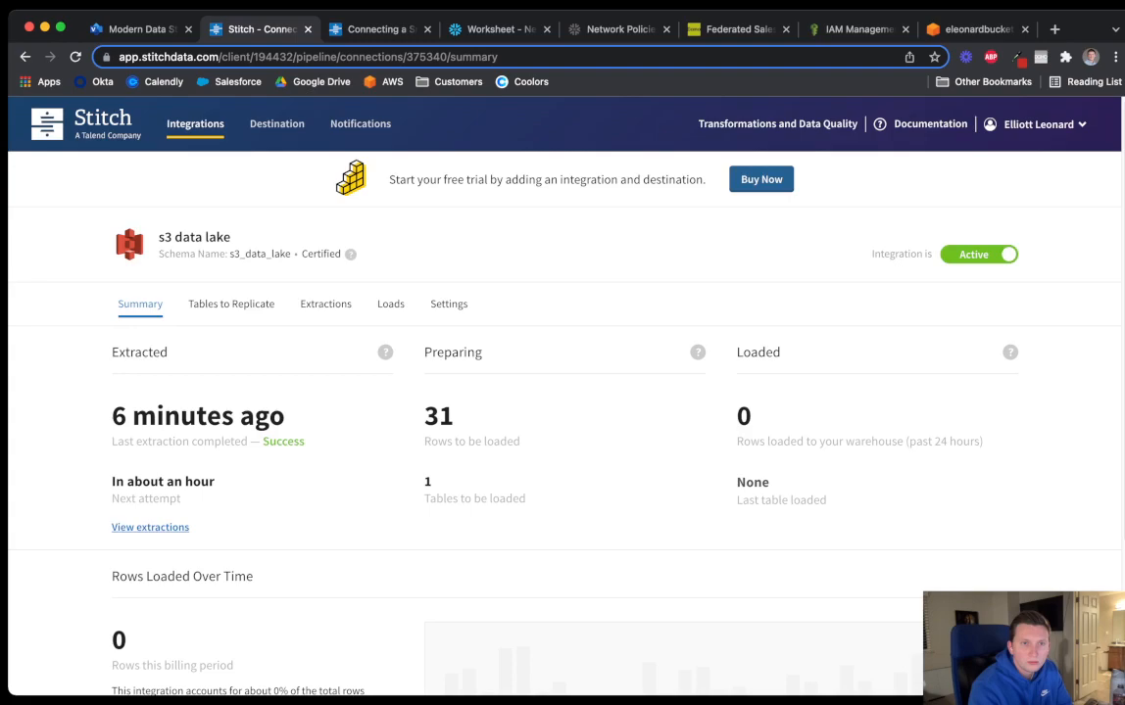
Go back to the integrations list and open the Salesforce integration summary
left_click(195, 124)
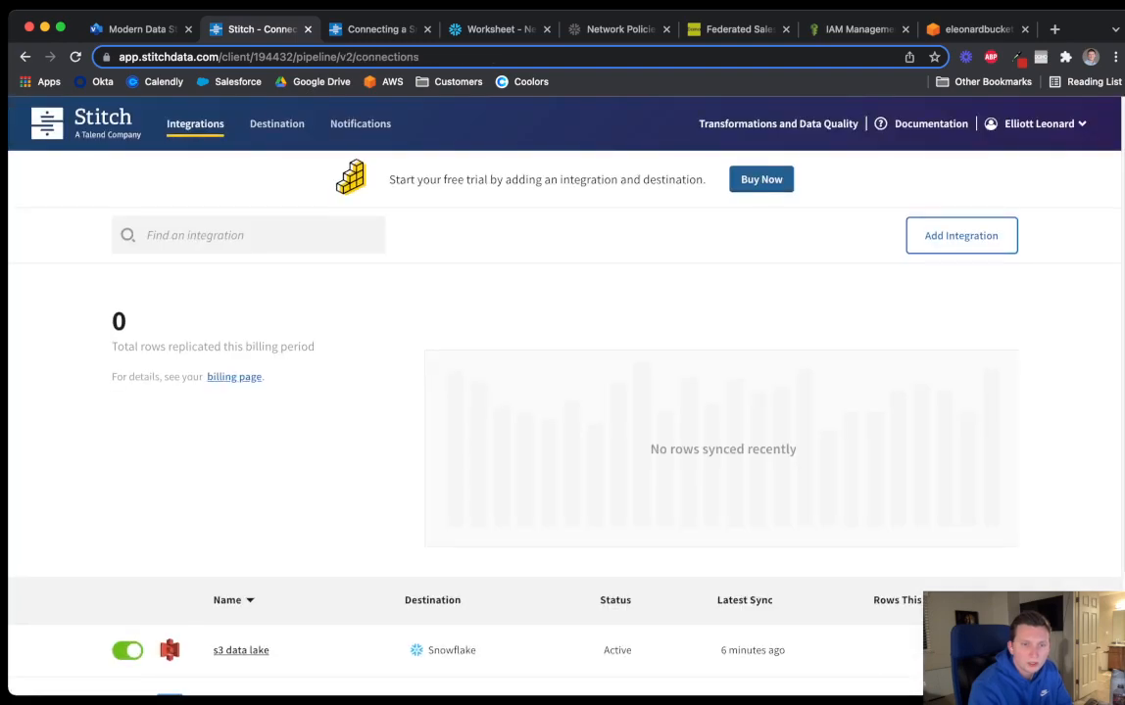
scroll(564, 396, "down", 3)
left_click(237, 560)
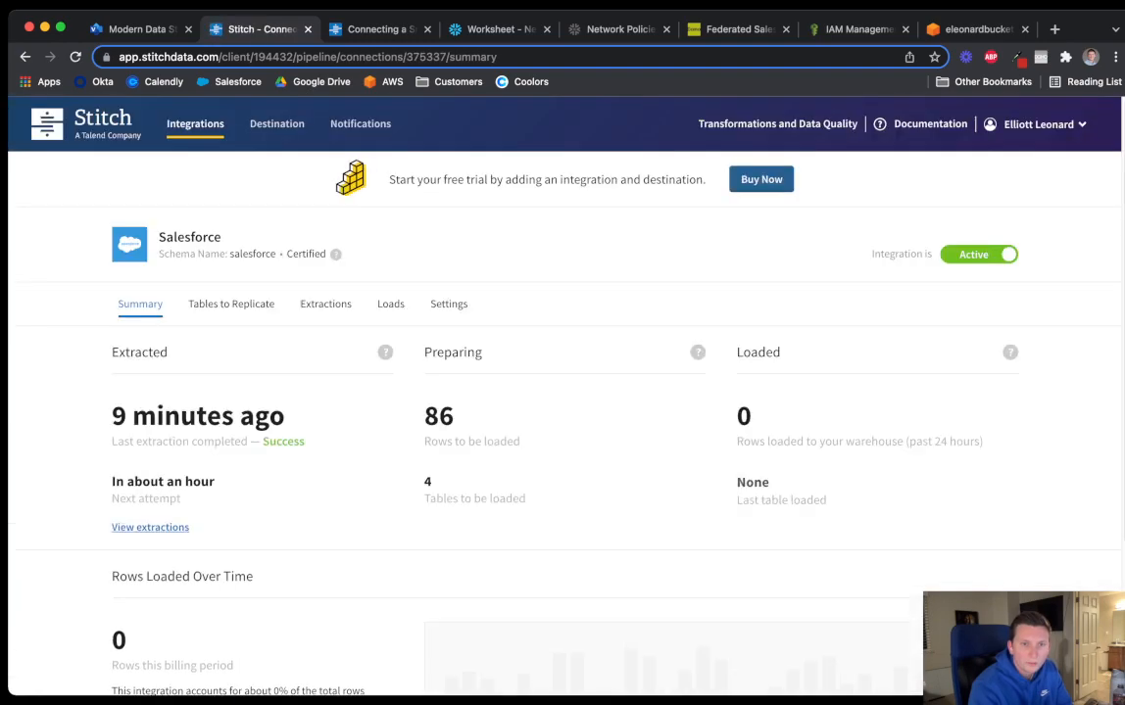
scroll(564, 396, "up", 1)
left_click(499, 29)
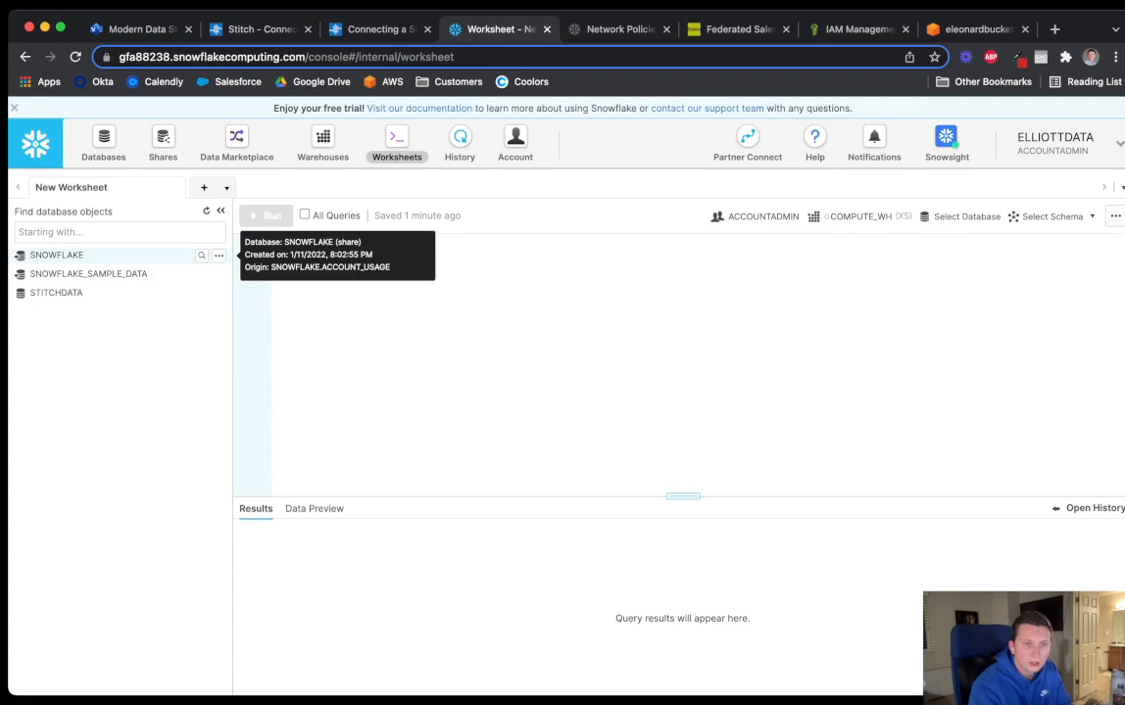
left_click(57, 293)
left_click(57, 293)
left_click(57, 293)
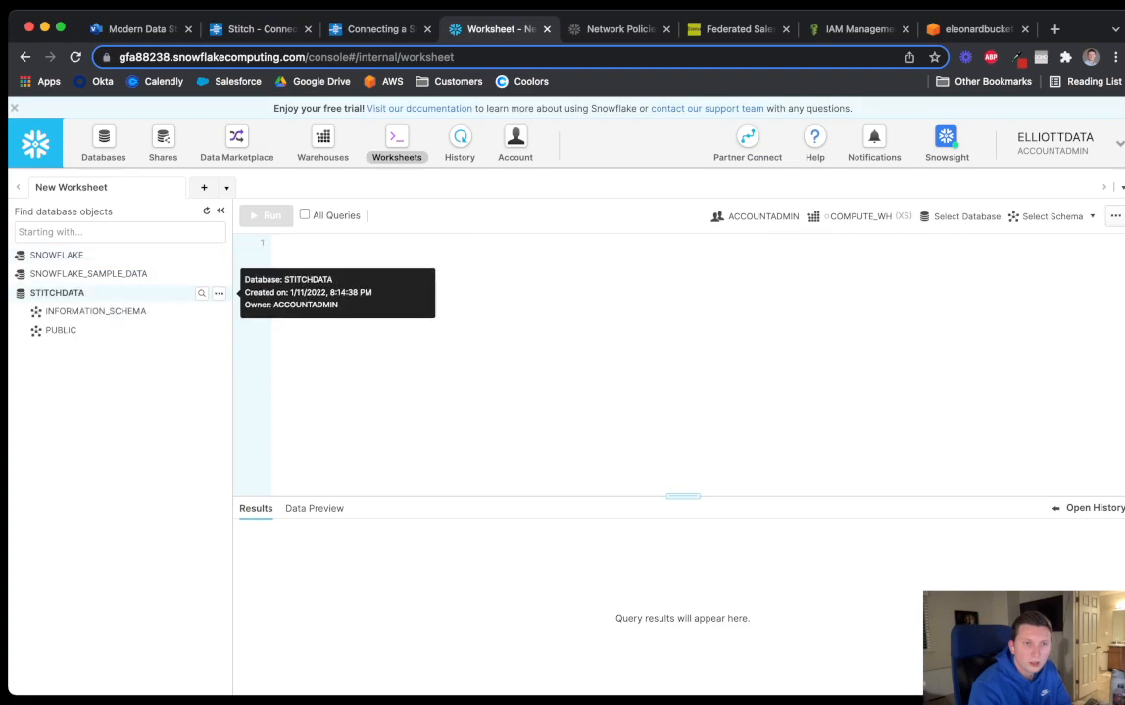
left_click(95, 311)
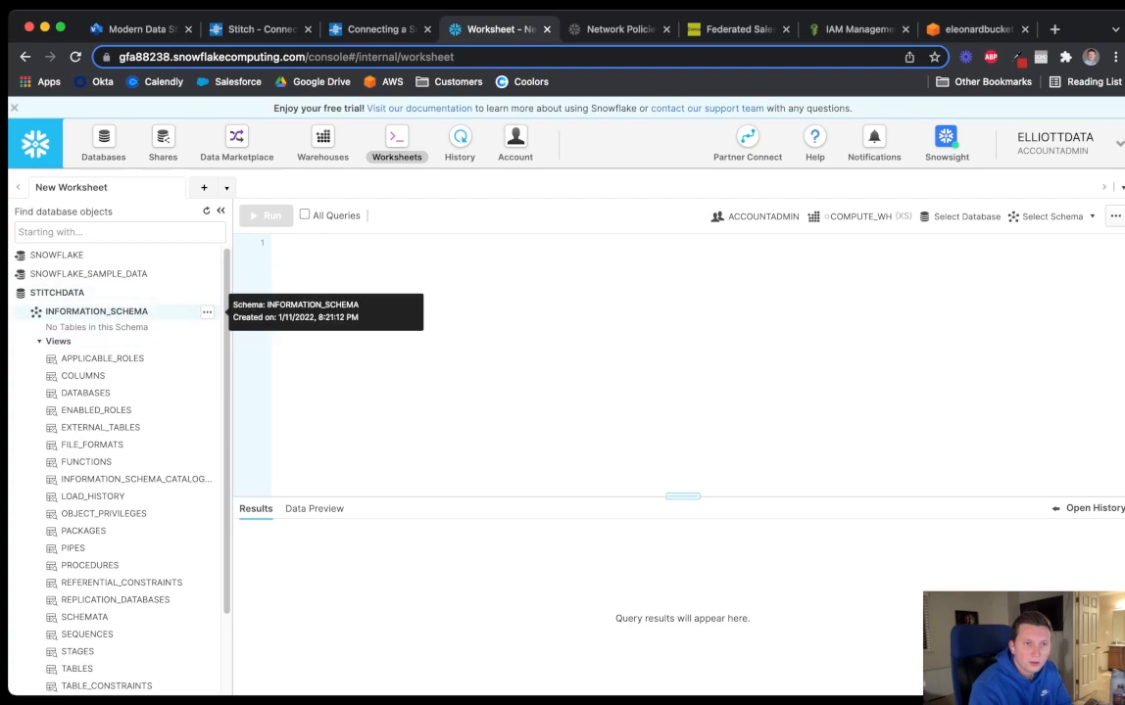
left_click(95, 311)
left_click(61, 330)
left_click(61, 330)
left_click(75, 57)
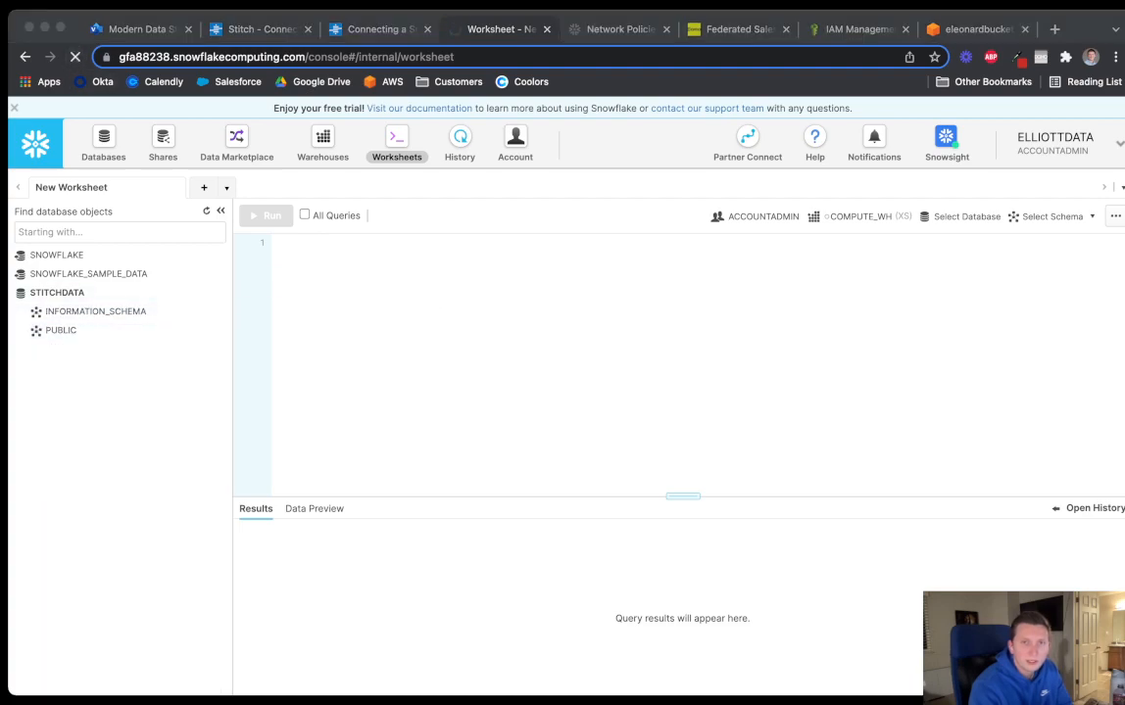
left_click(278, 29)
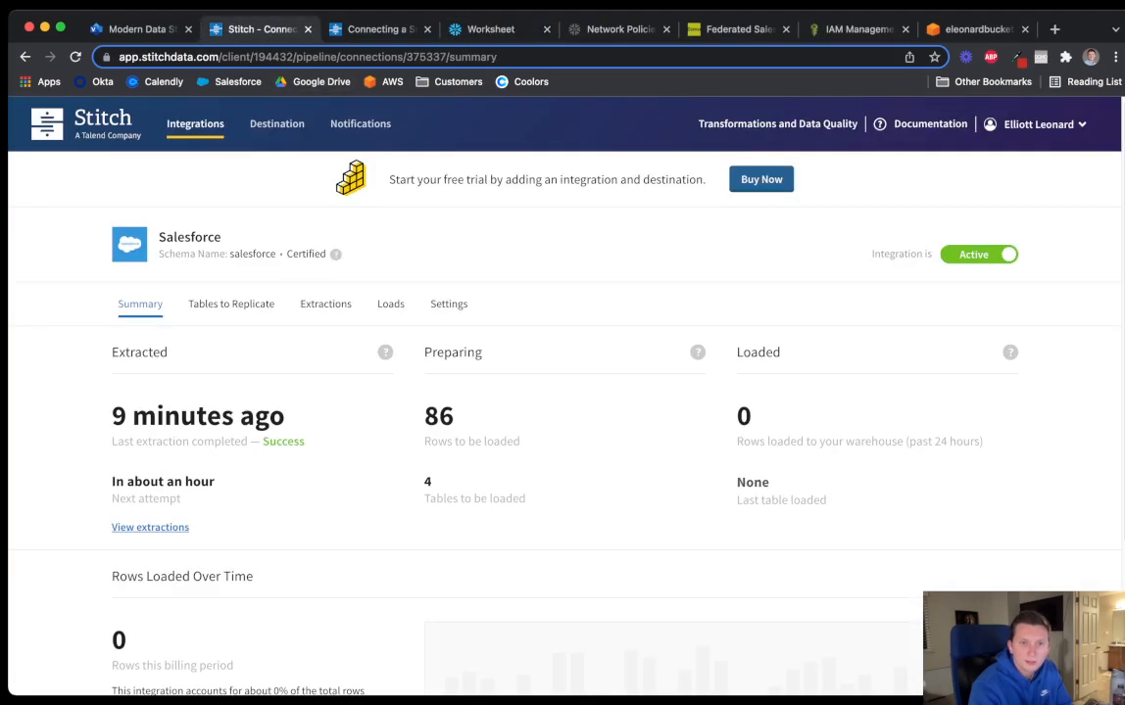
Reopen the Salesforce integration summary from the integrations list
left_click(195, 125)
scroll(564, 391, "down", 2)
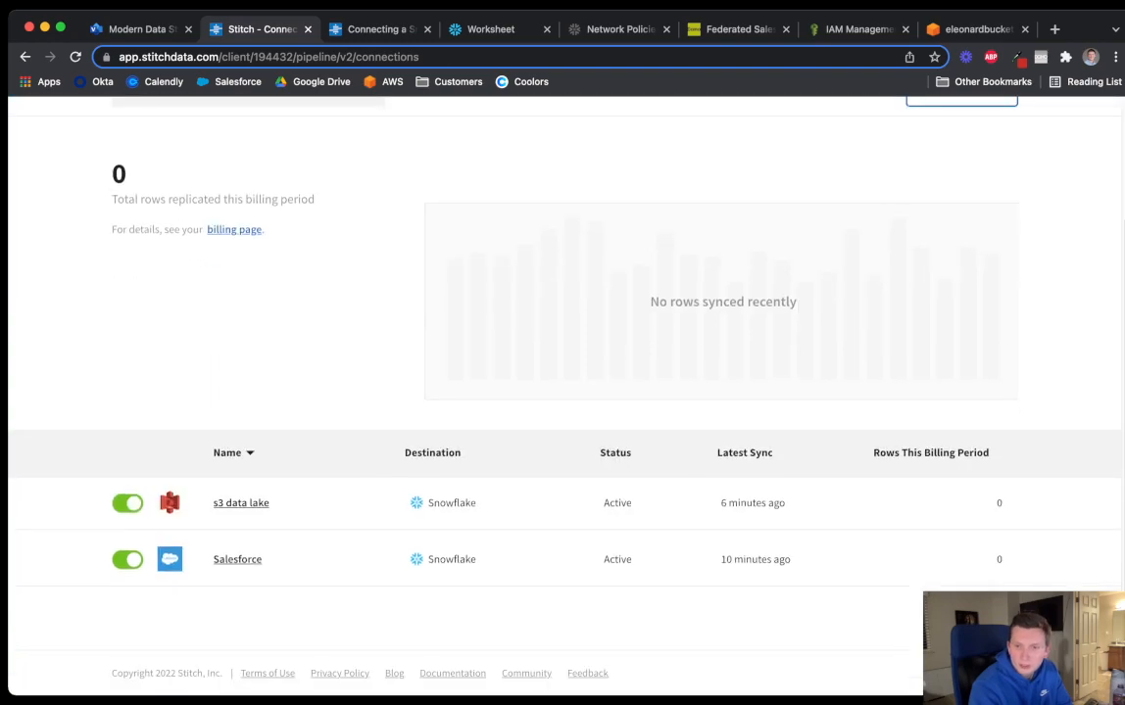
left_click(238, 559)
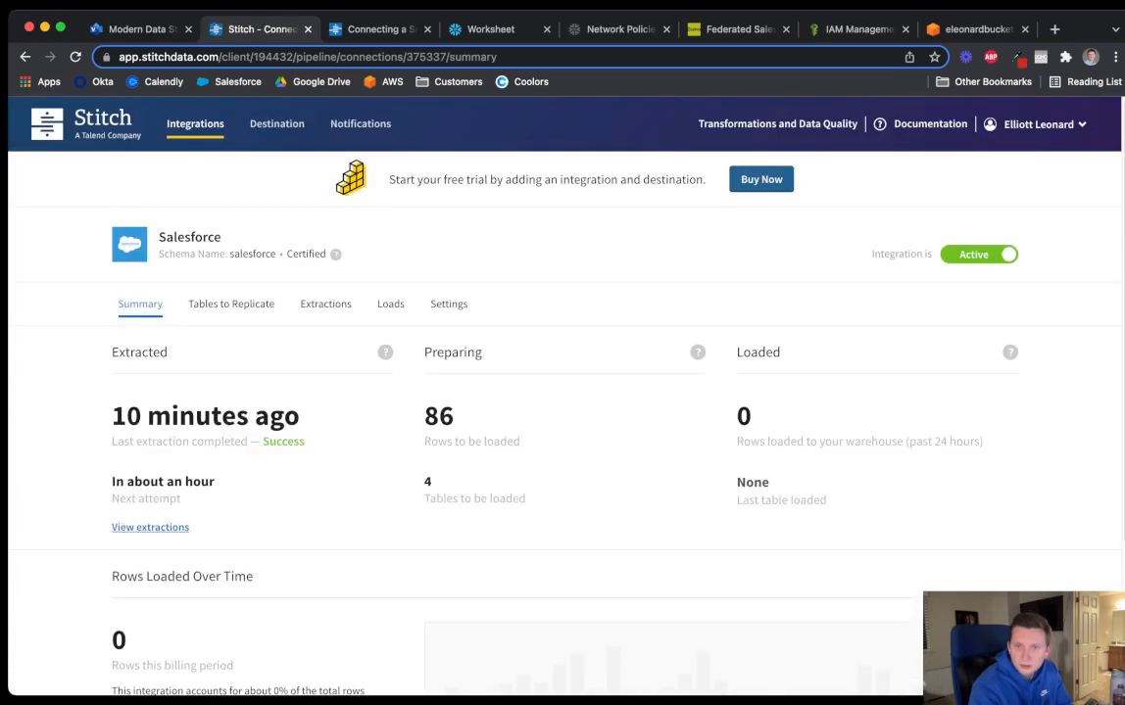
scroll(564, 392, "down", 3)
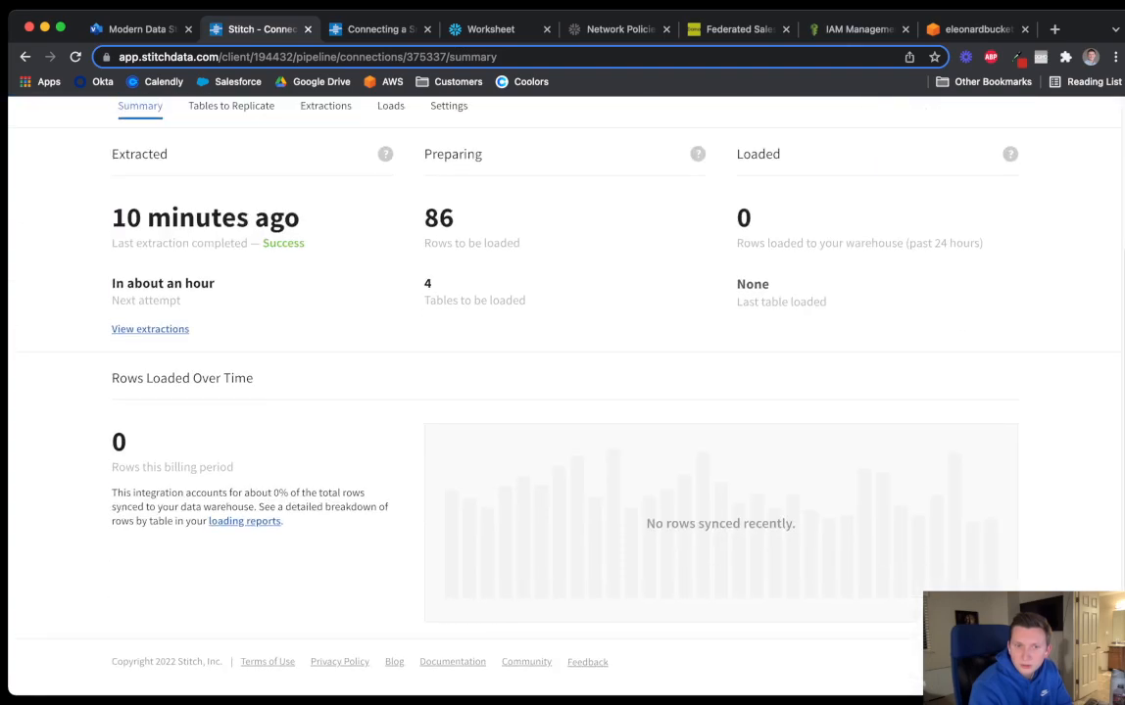
scroll(564, 391, "up", 3)
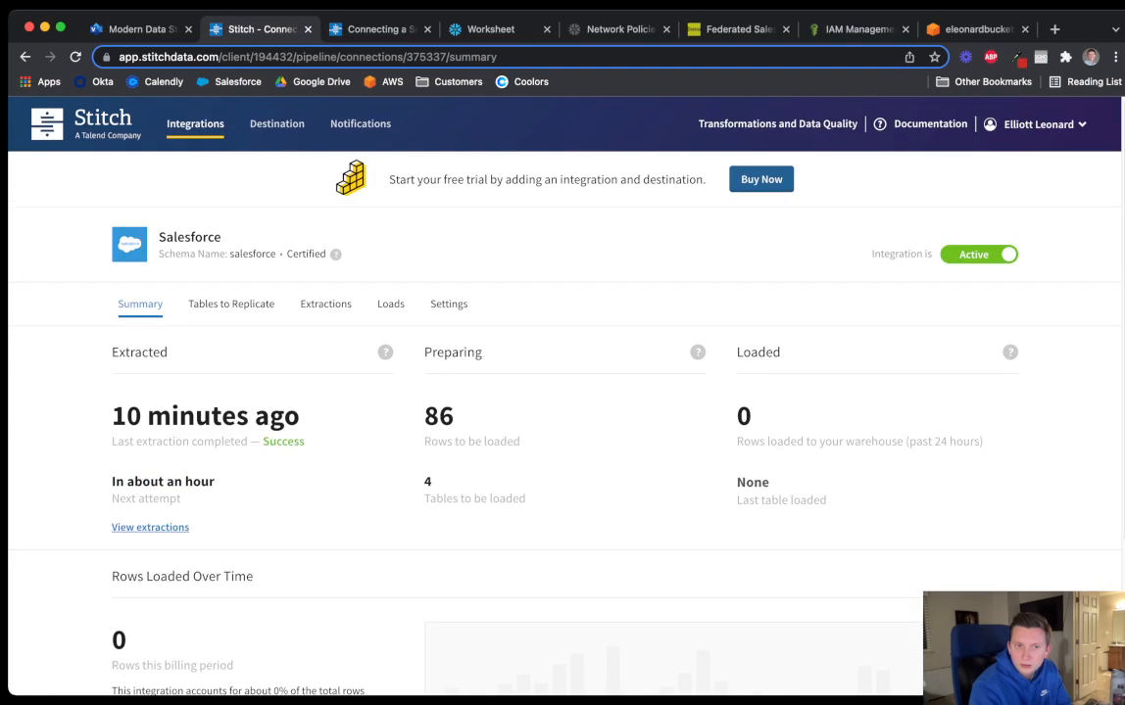
Review the Salesforce extraction jobs and their logs
left_click(326, 304)
scroll(325, 304, "down", 4)
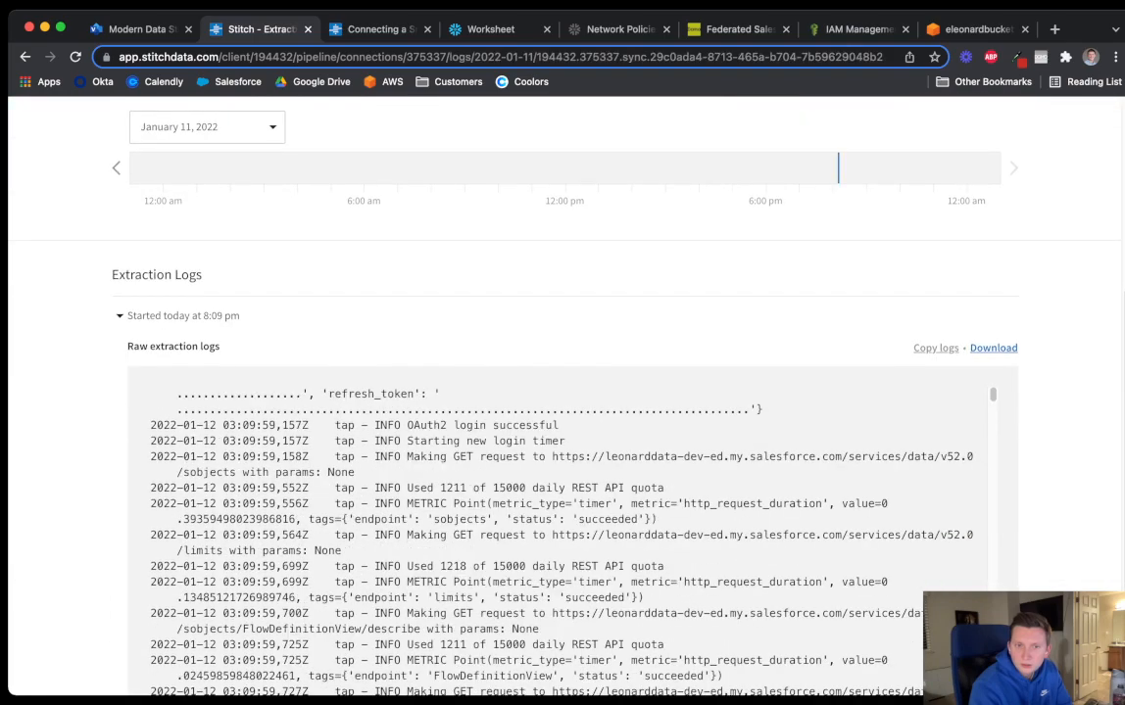
scroll(562, 392, "down", 3)
scroll(563, 412, "down", 10)
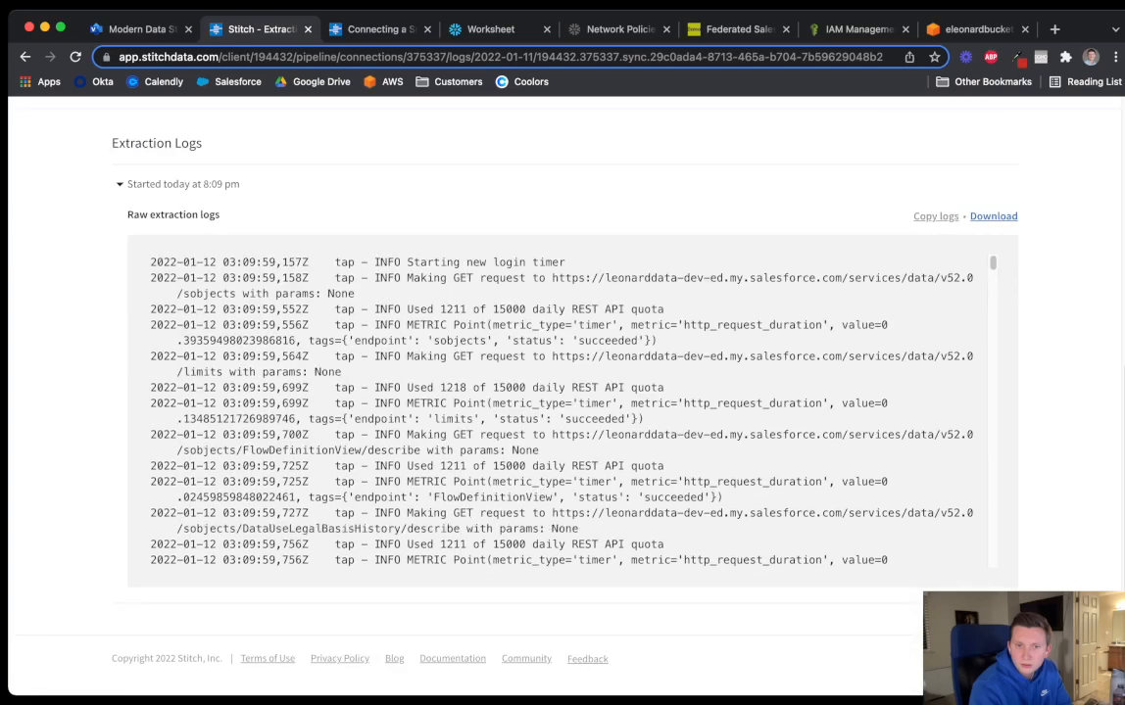
scroll(562, 412, "up", 15)
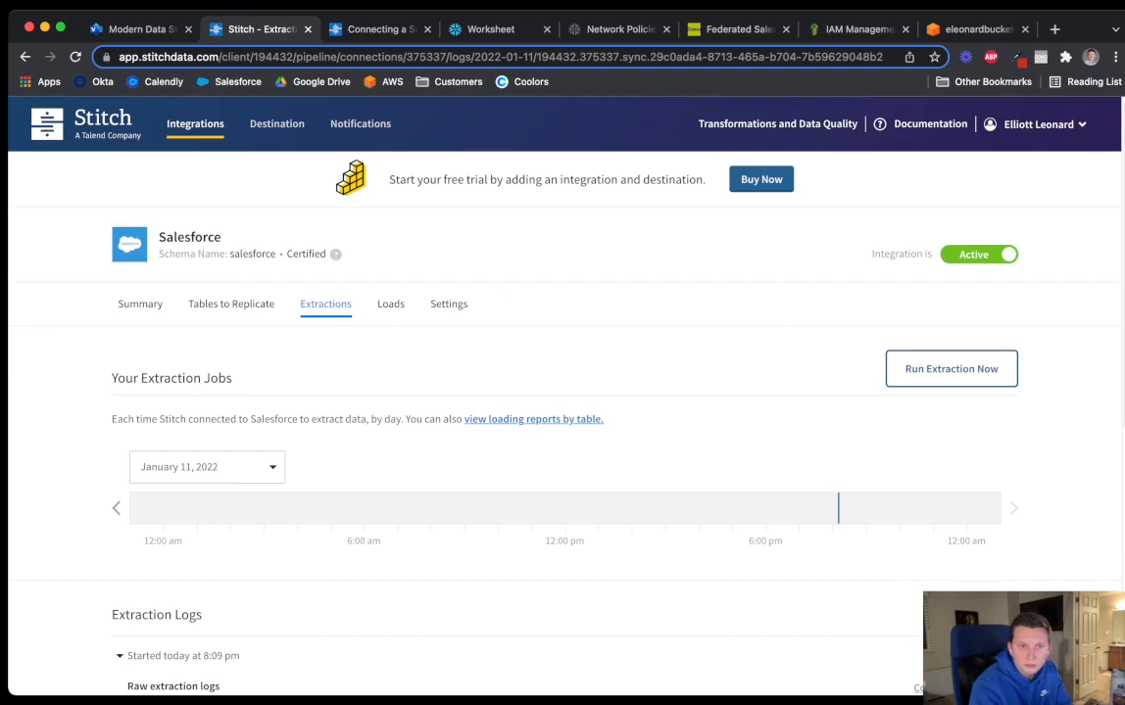
Check the Salesforce tables to replicate, loading reports, and integration settings
left_click(231, 305)
scroll(562, 395, "down", 1)
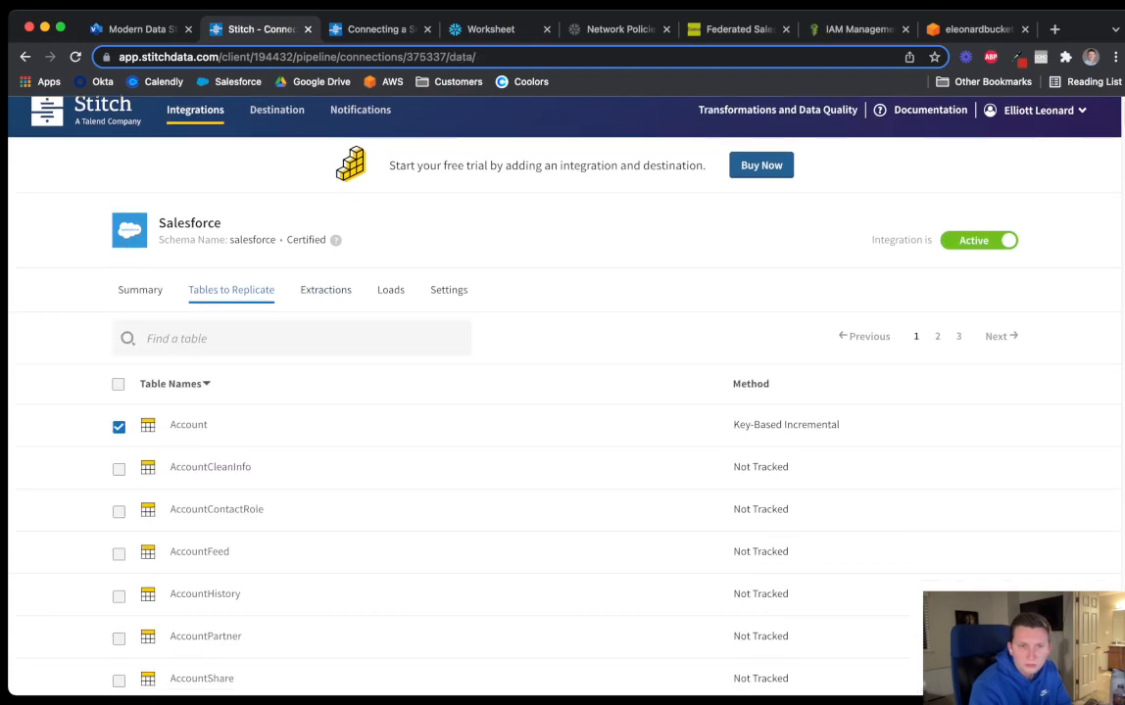
left_click(391, 290)
scroll(562, 396, "down", 1)
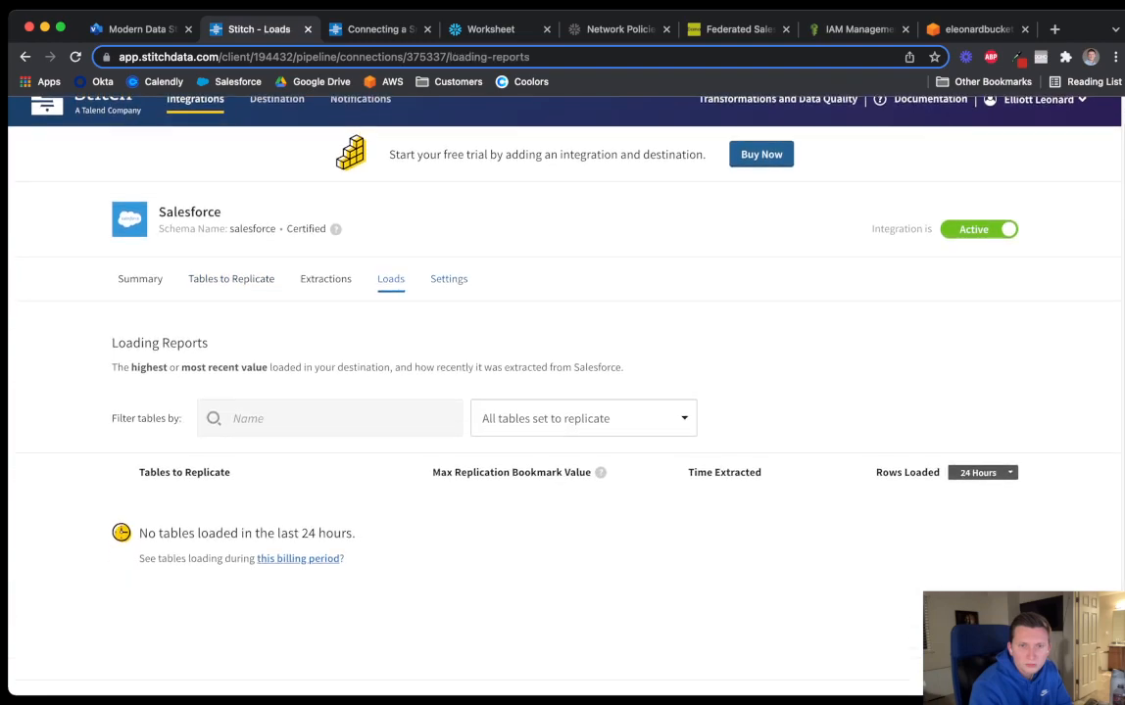
left_click(448, 280)
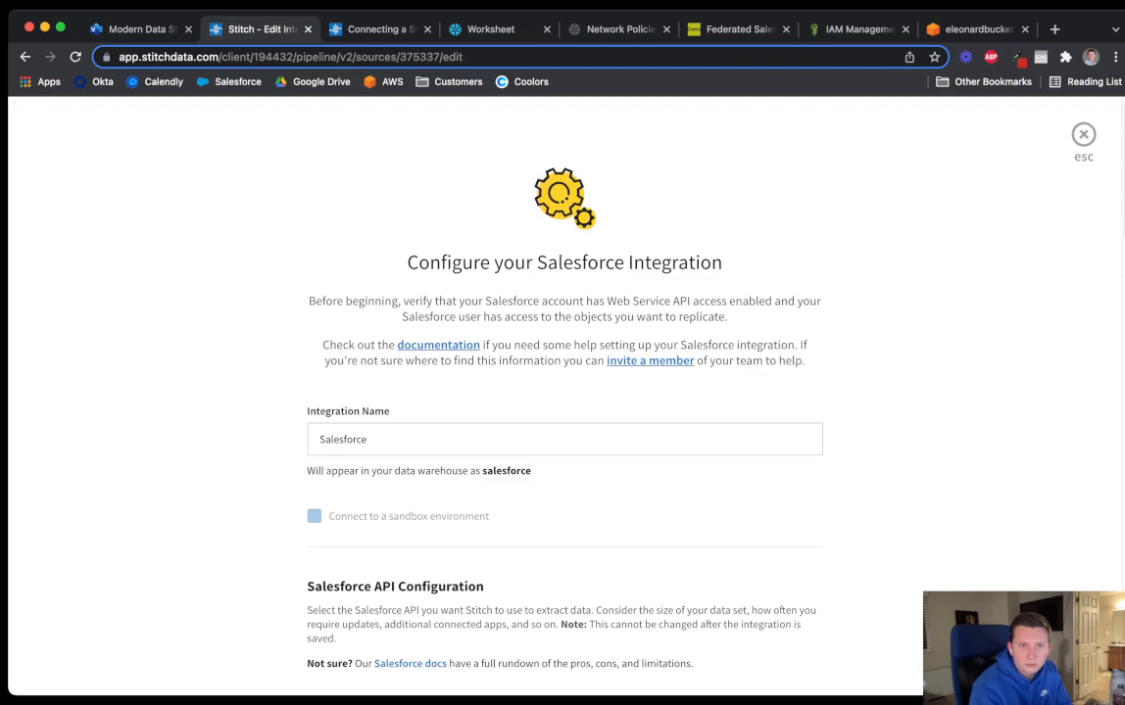
Reload the Snowflake worksheet and check STITCHDATA's PUBLIC schema for loaded tables
left_click(490, 29)
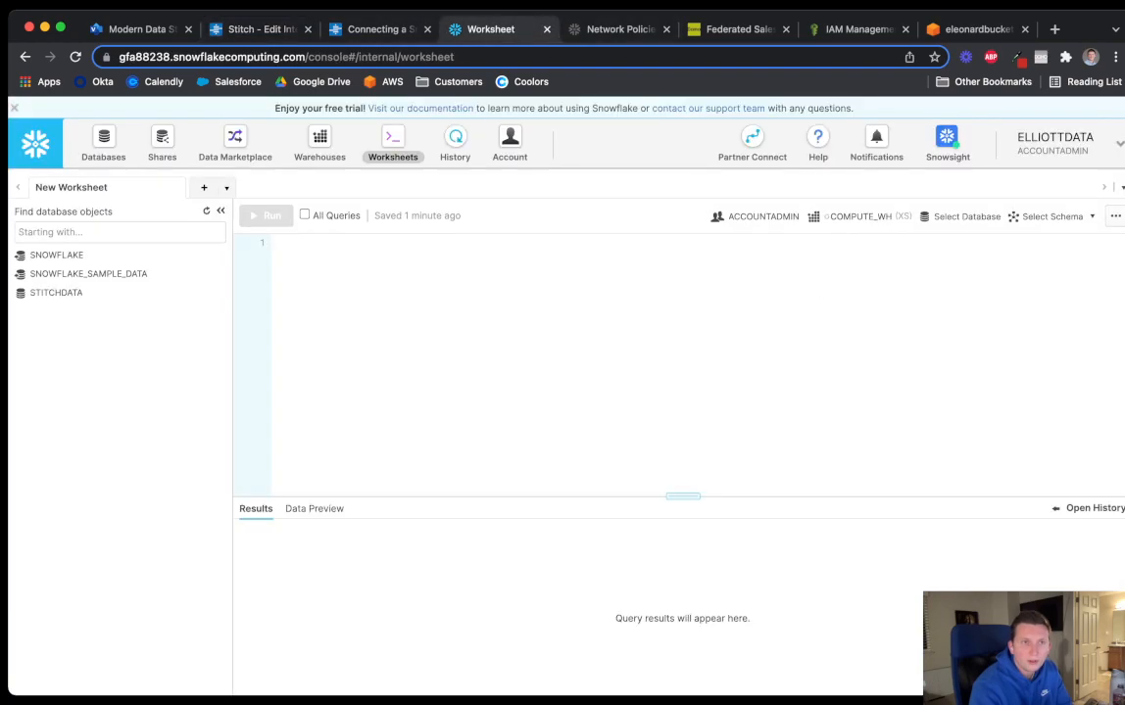
left_click(75, 57)
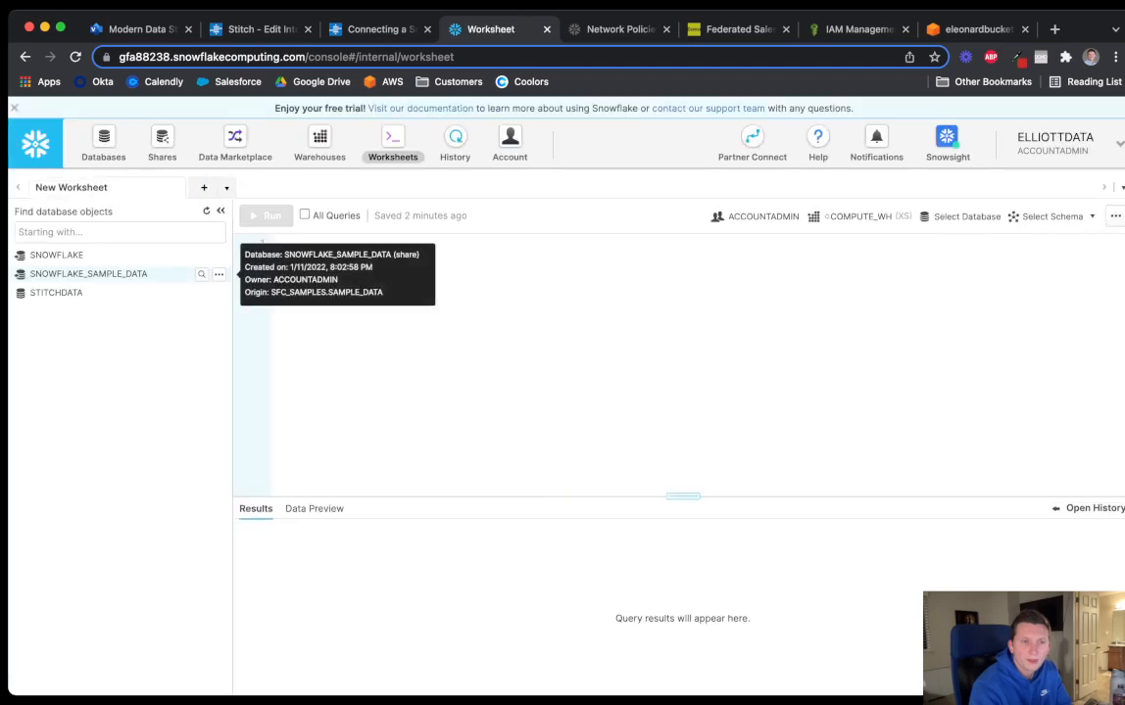
left_click(55, 291)
left_click(60, 330)
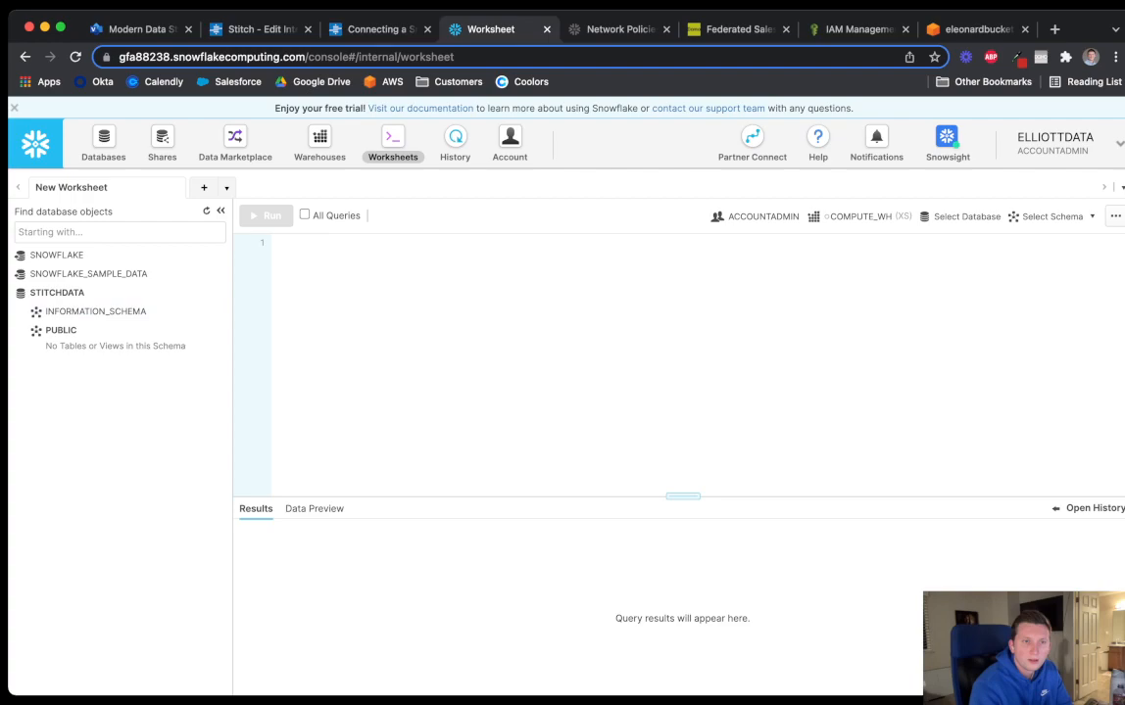
left_click(56, 292)
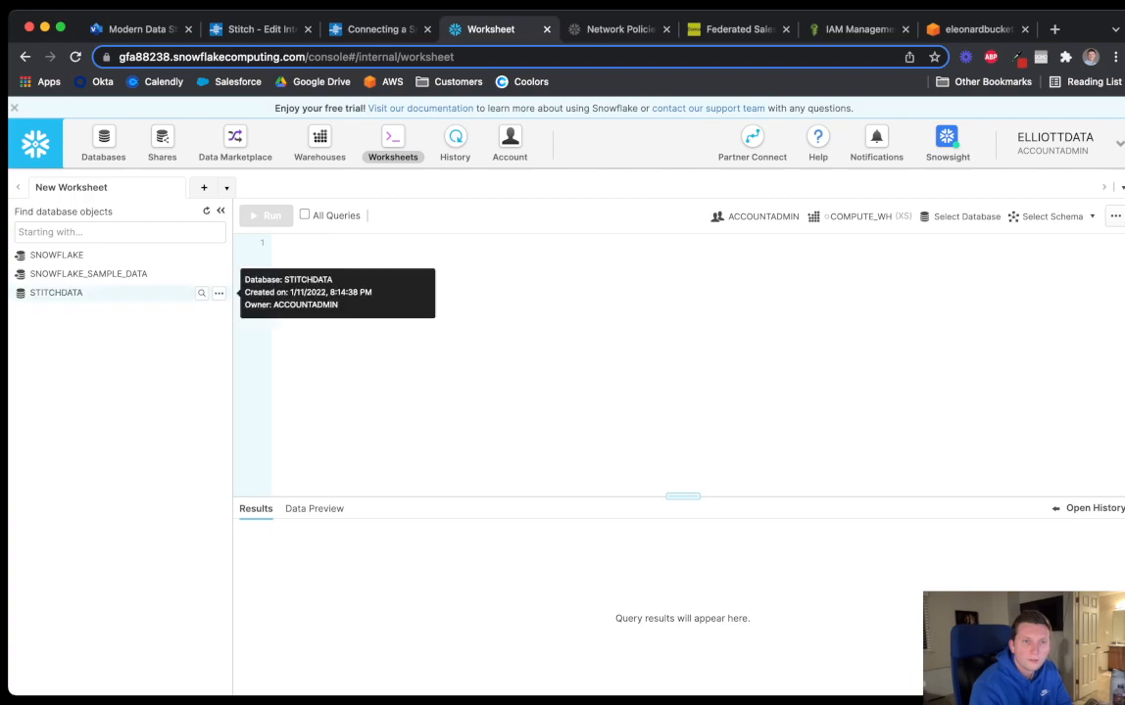
Consult the Snowflake guide, close the Salesforce settings, and open the Destinations list
left_click(377, 29)
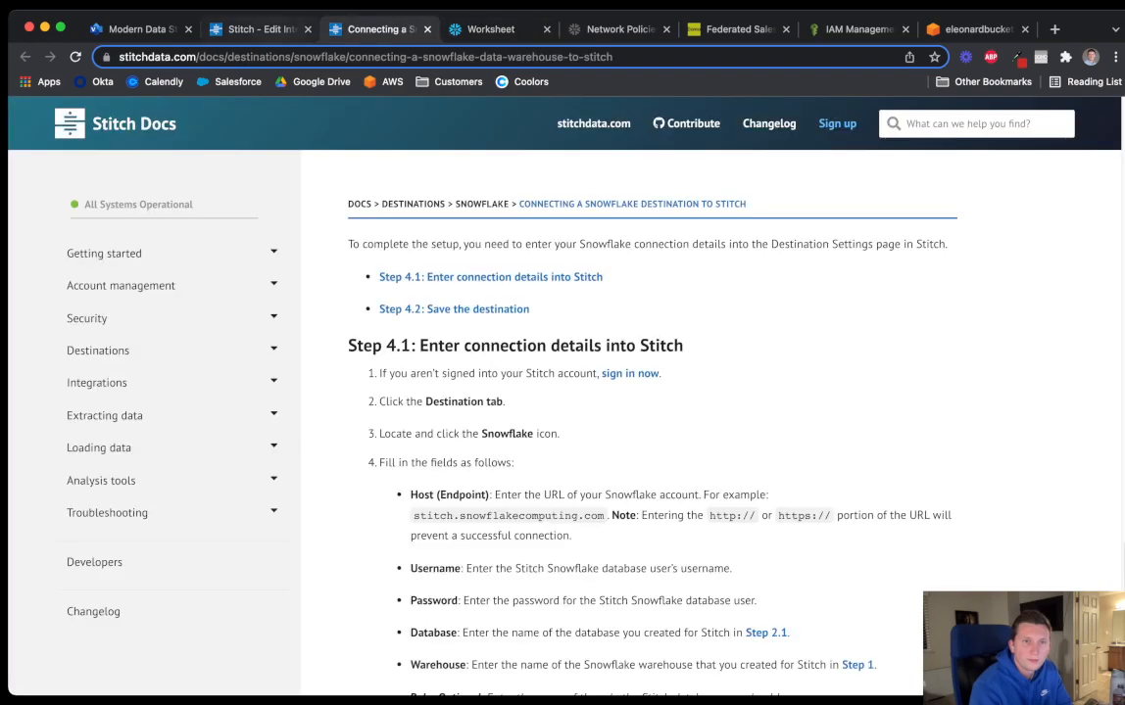
left_click(260, 28)
left_click(377, 29)
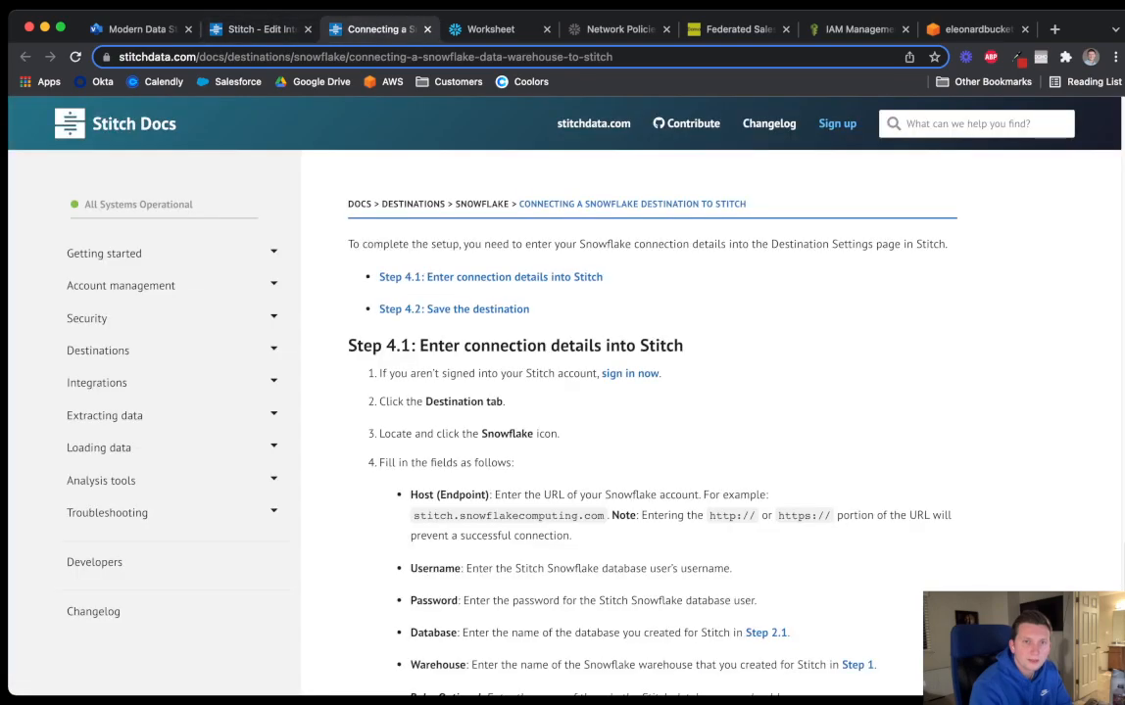
scroll(568, 285, "up", 12)
left_click(260, 29)
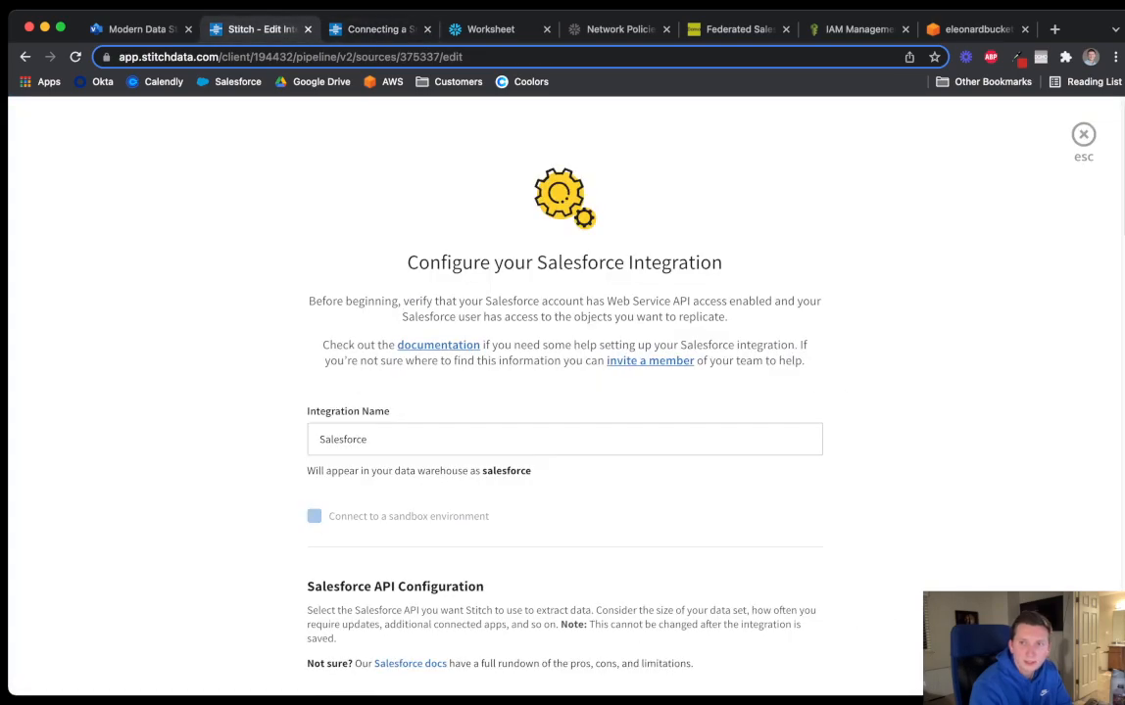
key("Escape")
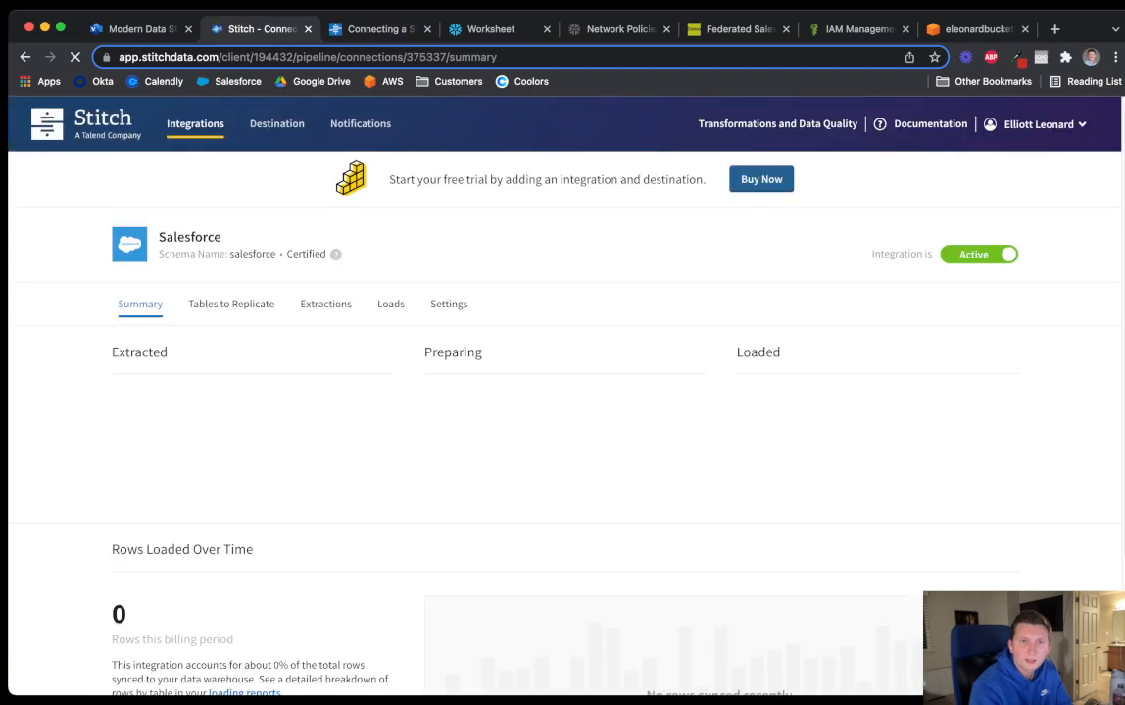
left_click(278, 124)
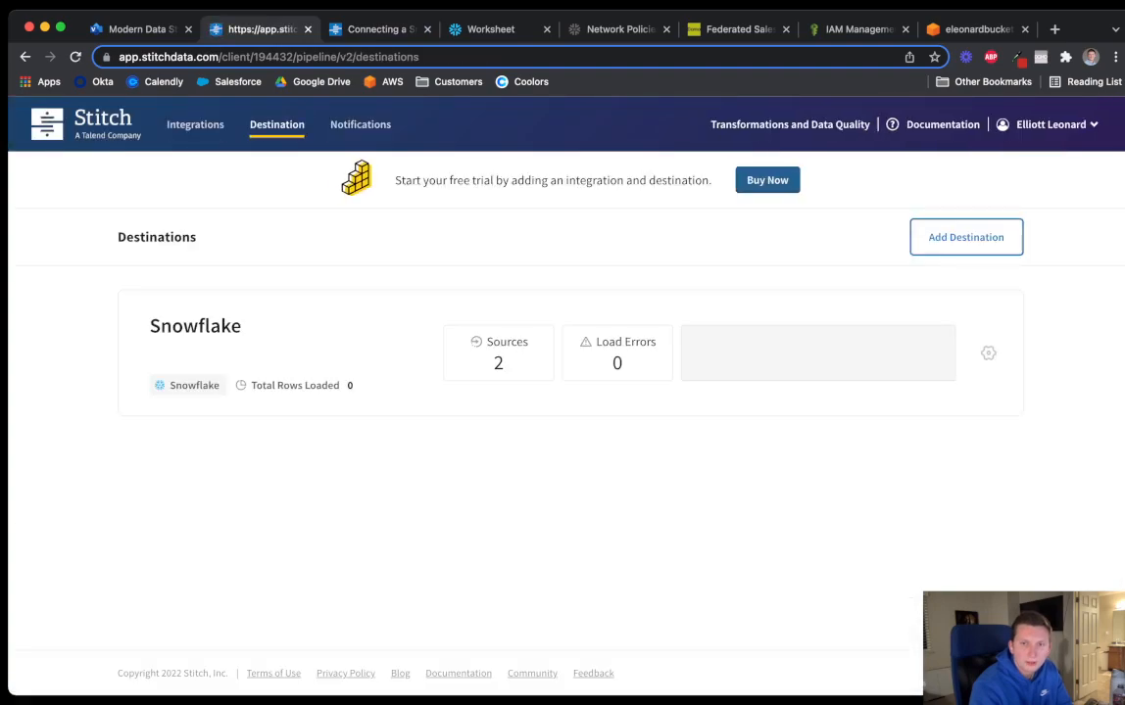
Open the Snowflake destination for editing and scroll to its Connection Settings
left_click(988, 353)
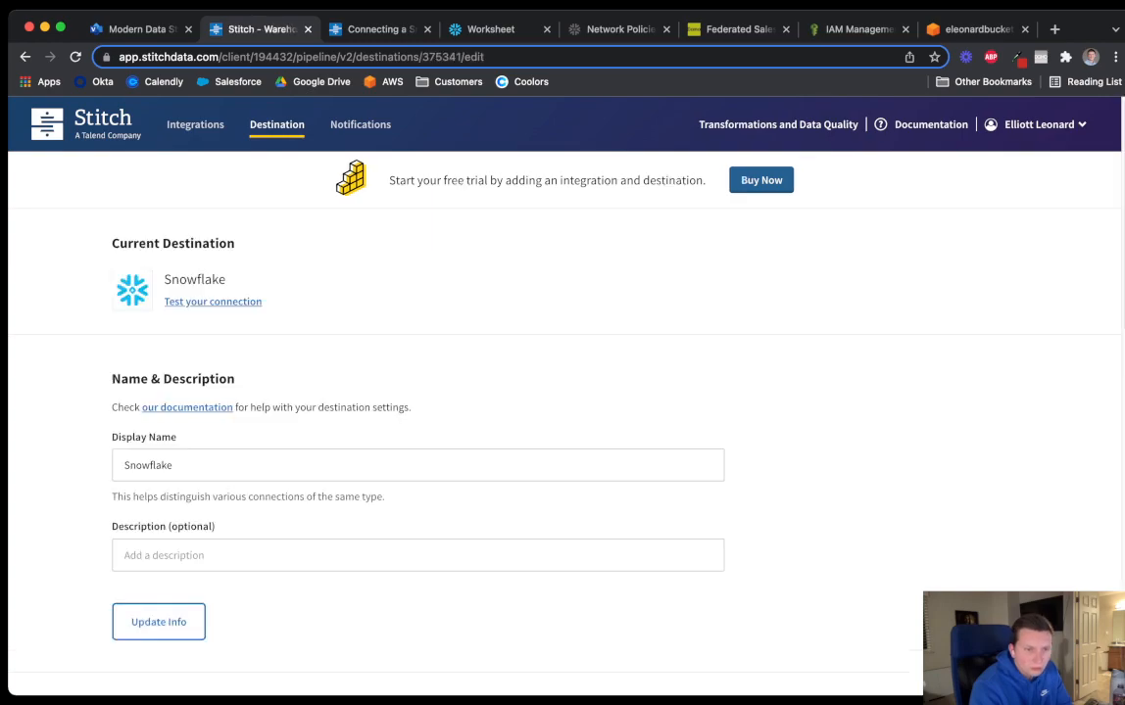
scroll(562, 392, "down", 5)
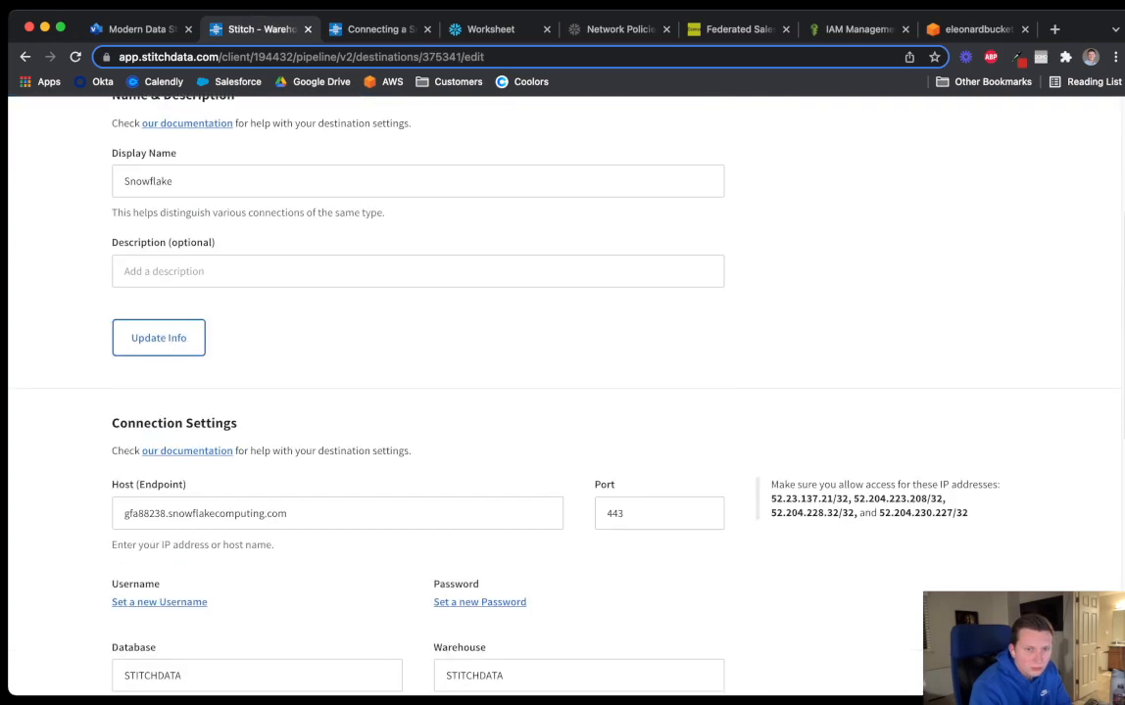
scroll(562, 392, "down", 2)
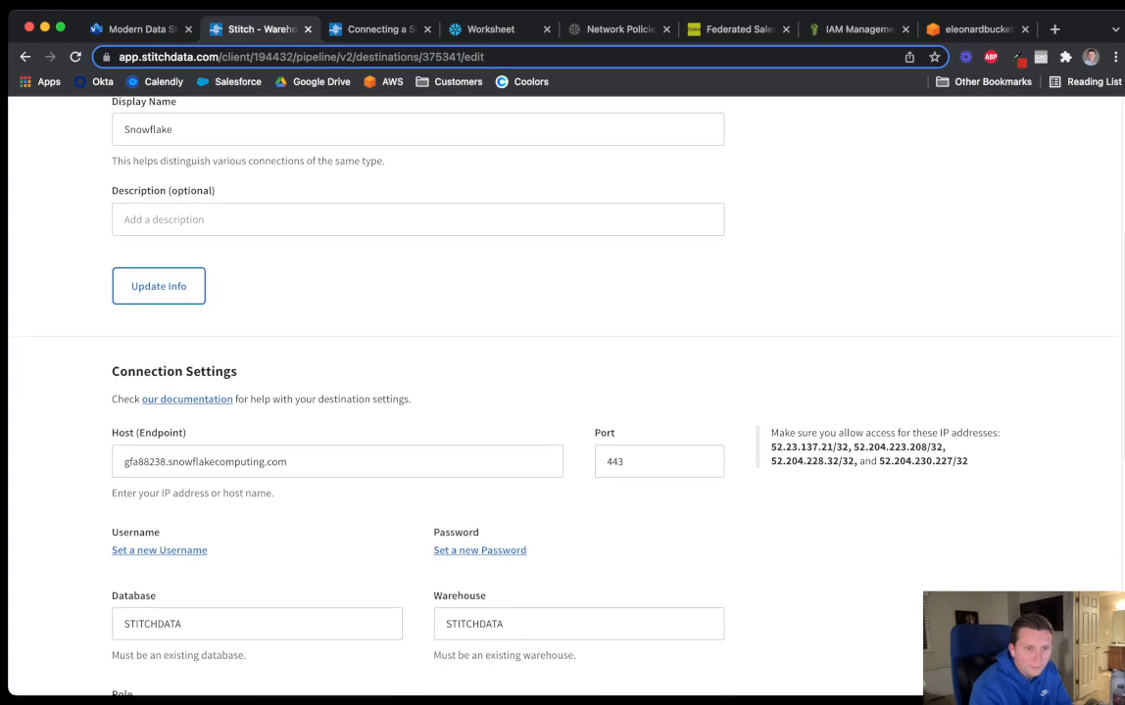
scroll(563, 391, "down", 2)
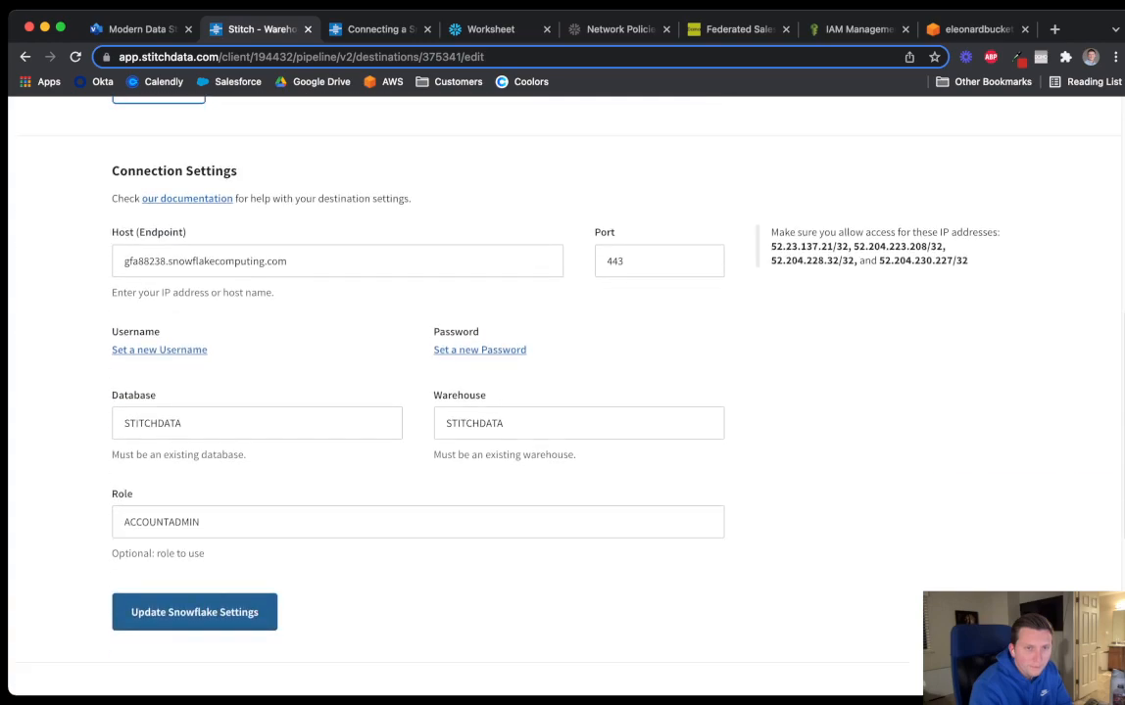
scroll(562, 392, "down", 2)
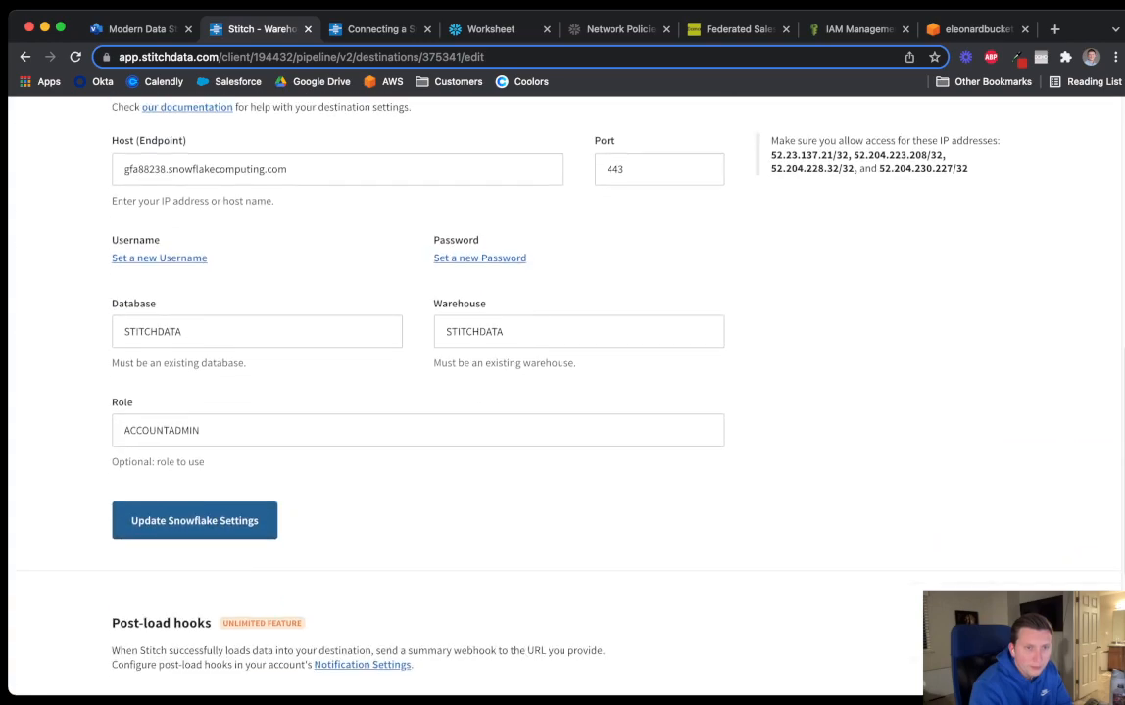
scroll(562, 392, "down", 4)
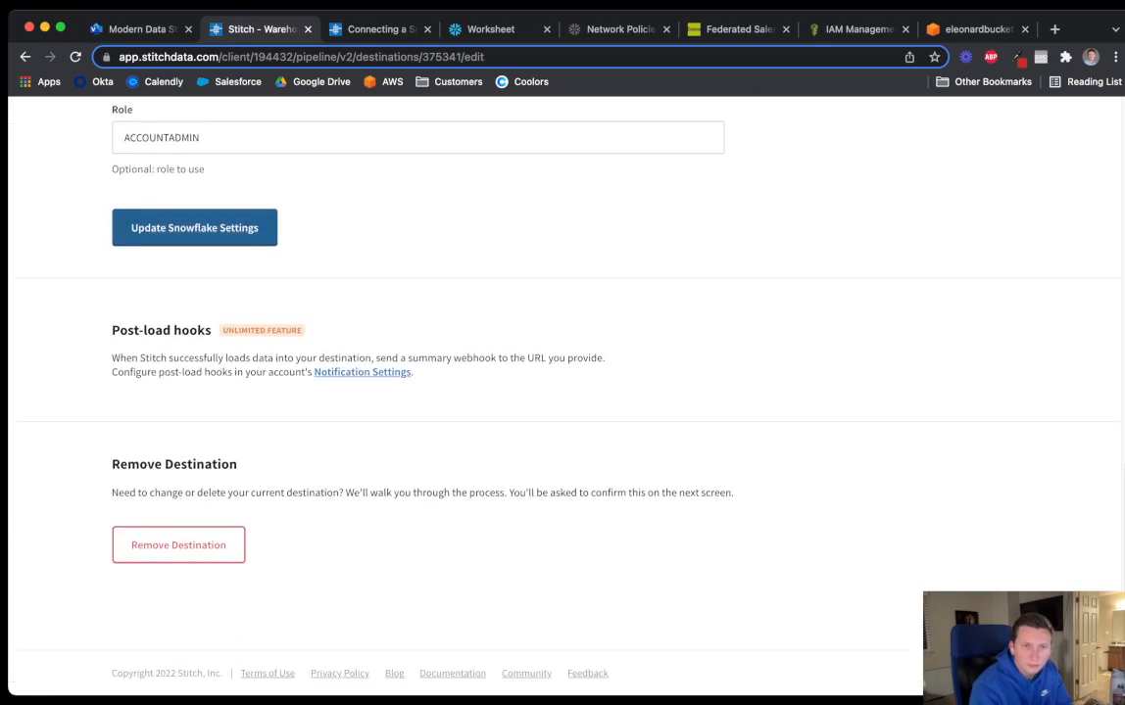
scroll(562, 392, "up", 4)
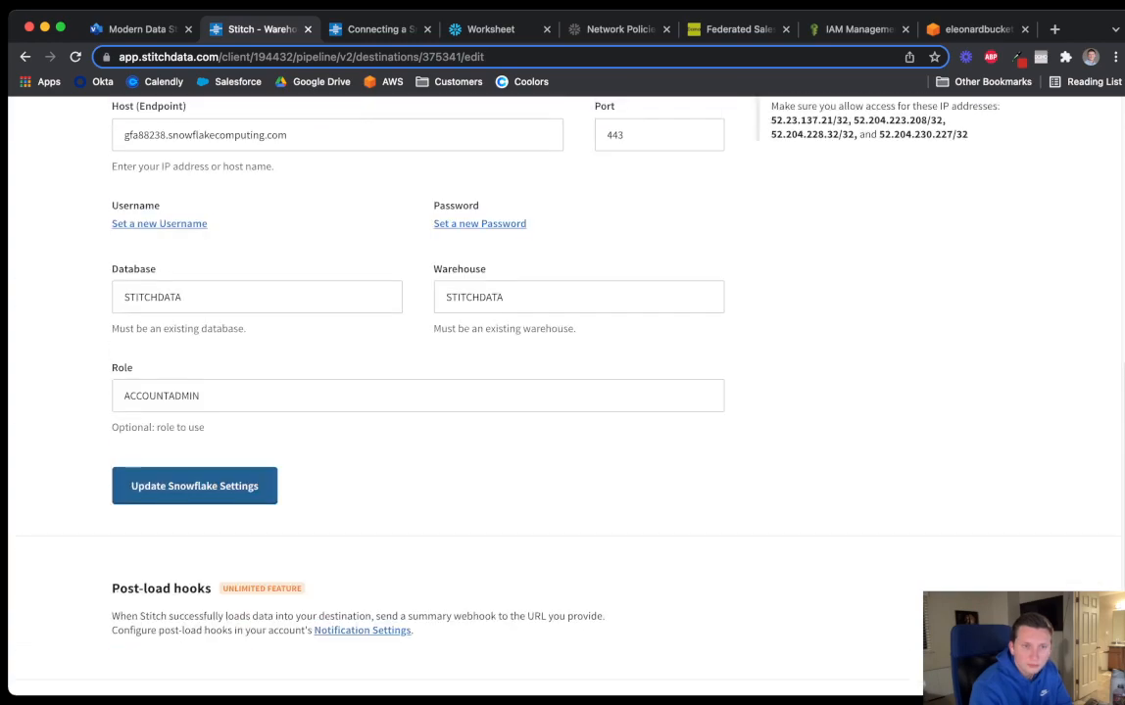
scroll(562, 392, "up", 2)
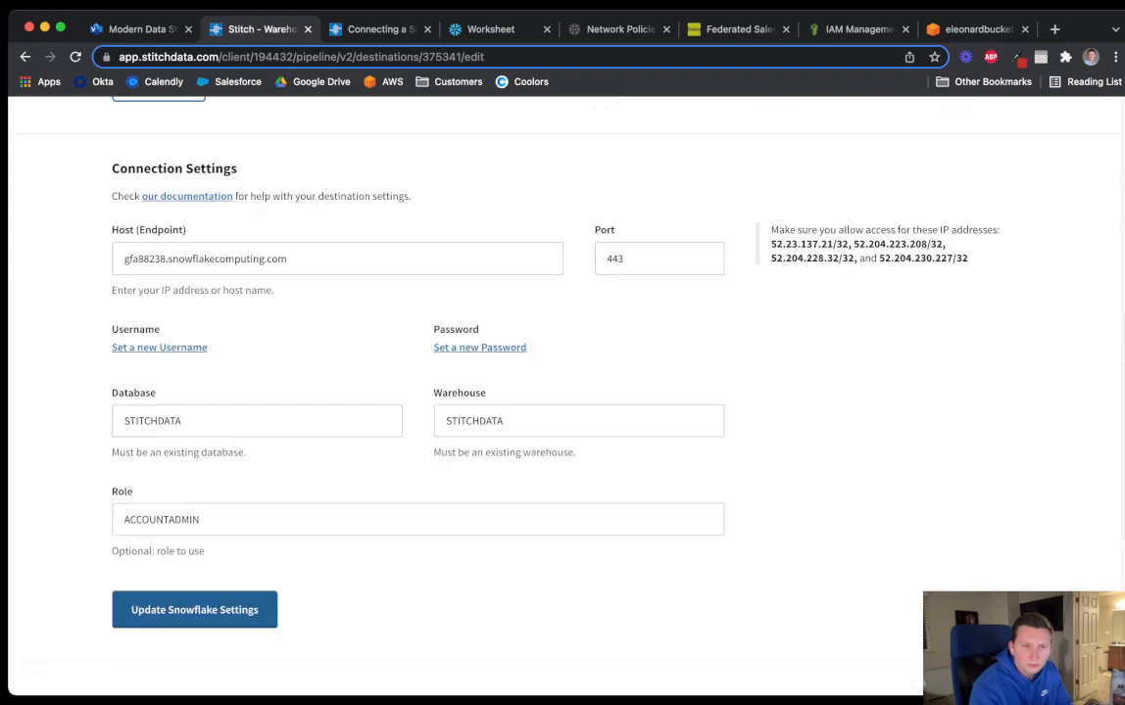
Choose to set a new Snowflake username and password, leaving both fields empty
left_click(159, 358)
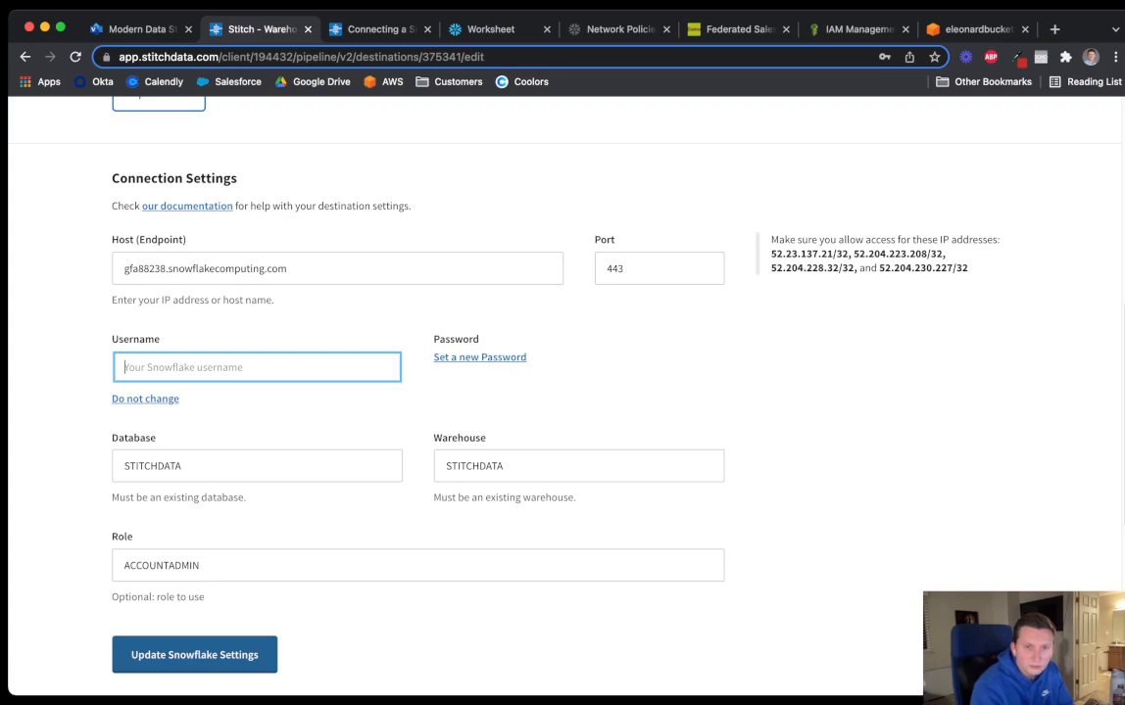
left_click(480, 358)
left_click(257, 367)
left_click(833, 411)
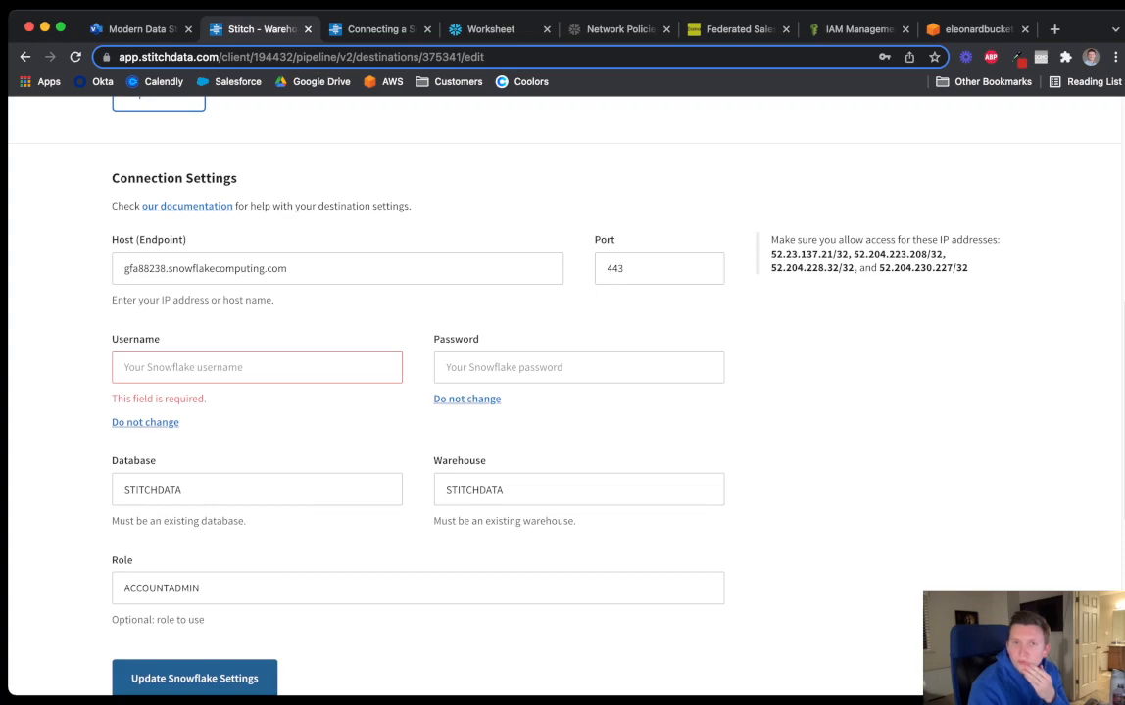
left_click(491, 29)
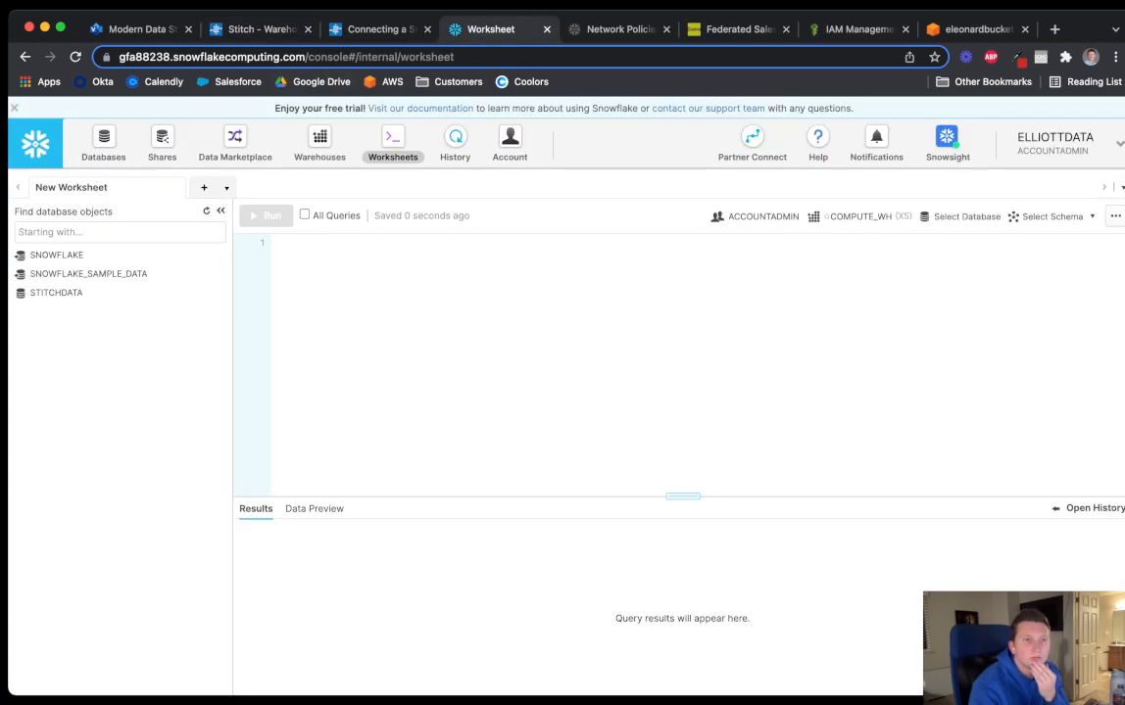
Reload the worksheet and expand the STITCHDATA database's SALESFORCE schema
left_click(75, 57)
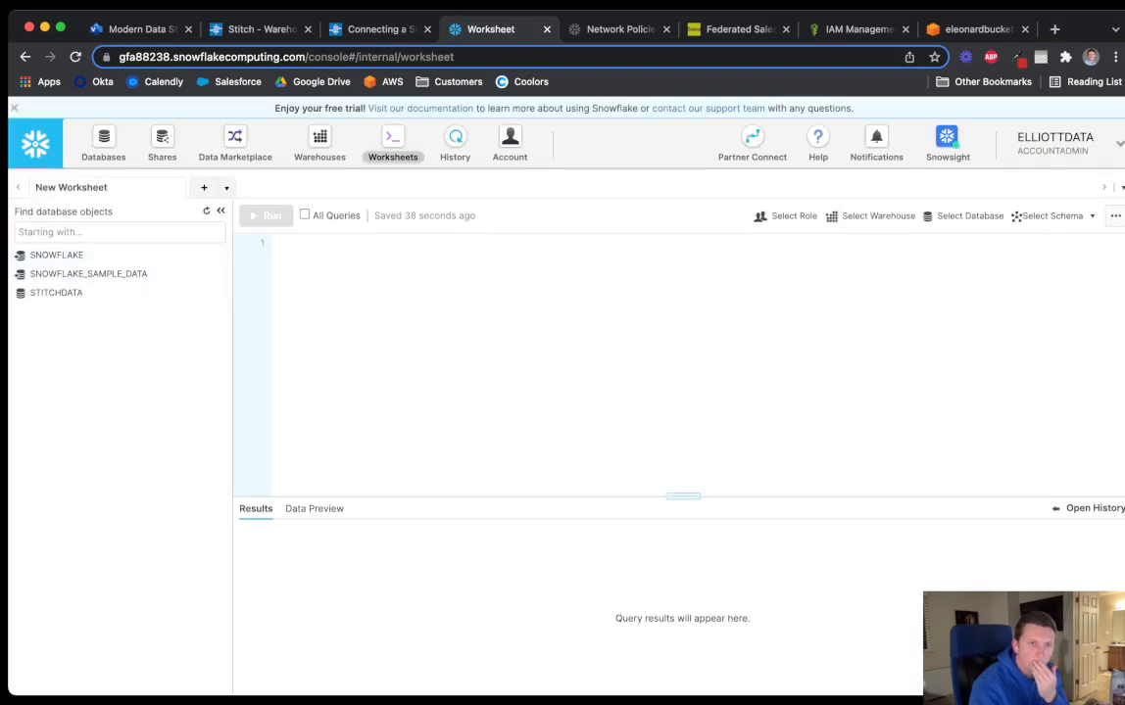
left_click(57, 293)
left_click(73, 349)
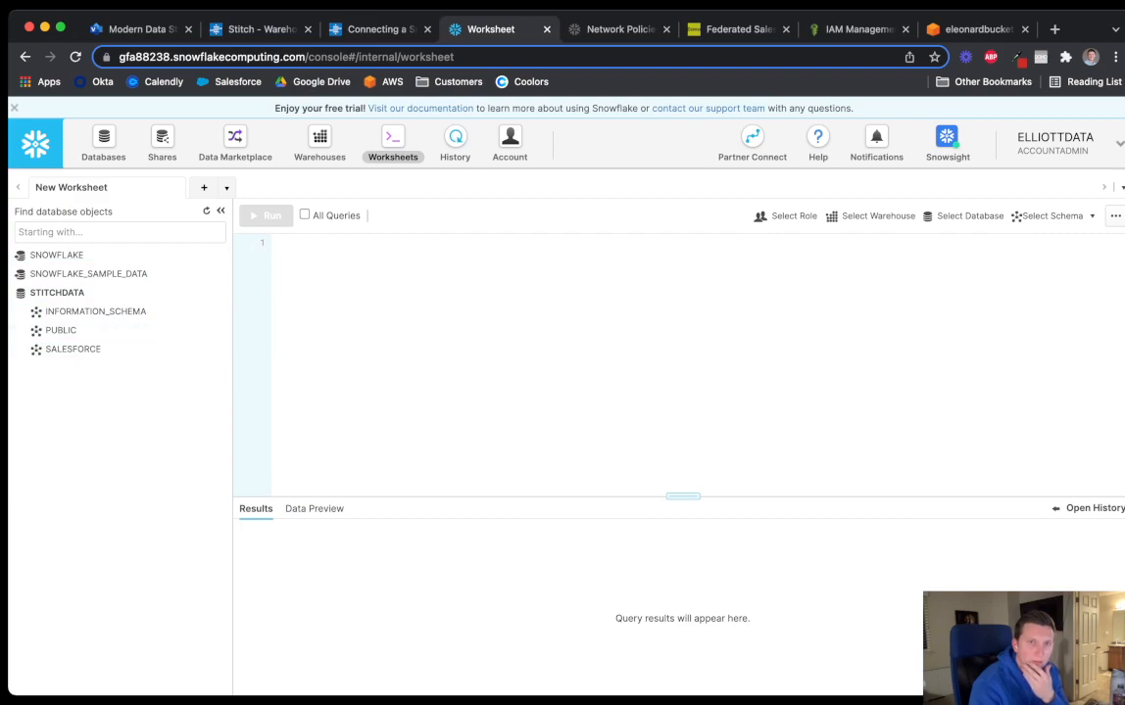
Check the Stitch network policy instructions and return to the integrations overview
left_click(372, 28)
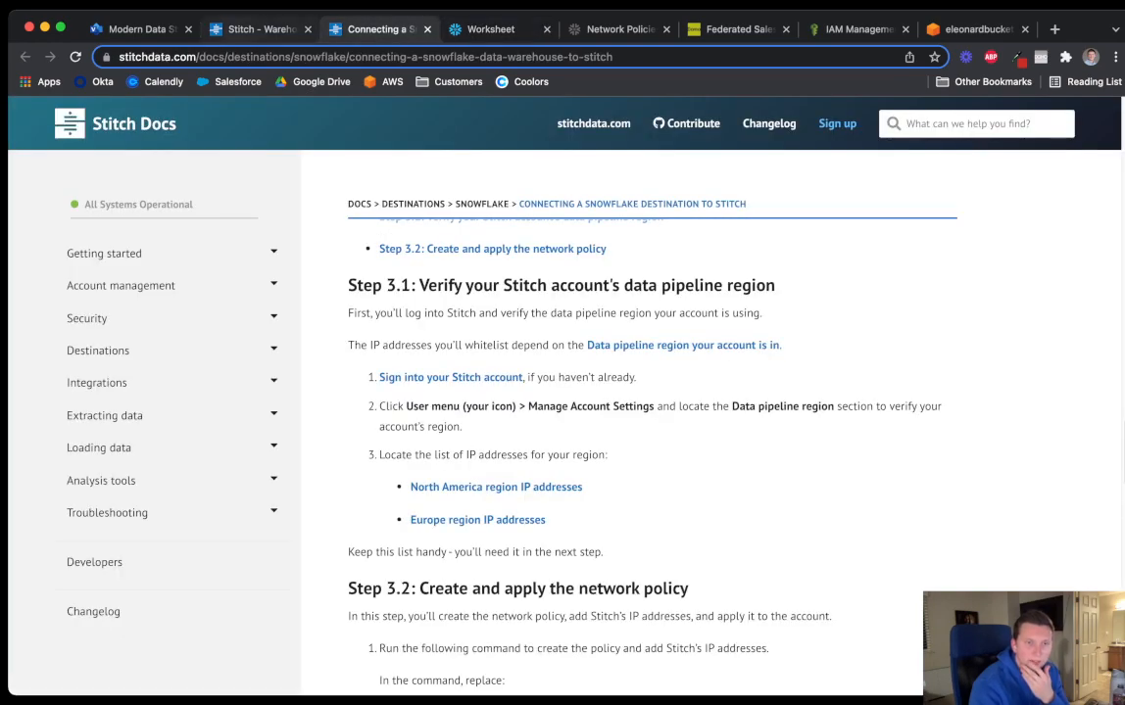
left_click(257, 29)
scroll(509, 392, "up", 5)
left_click(195, 125)
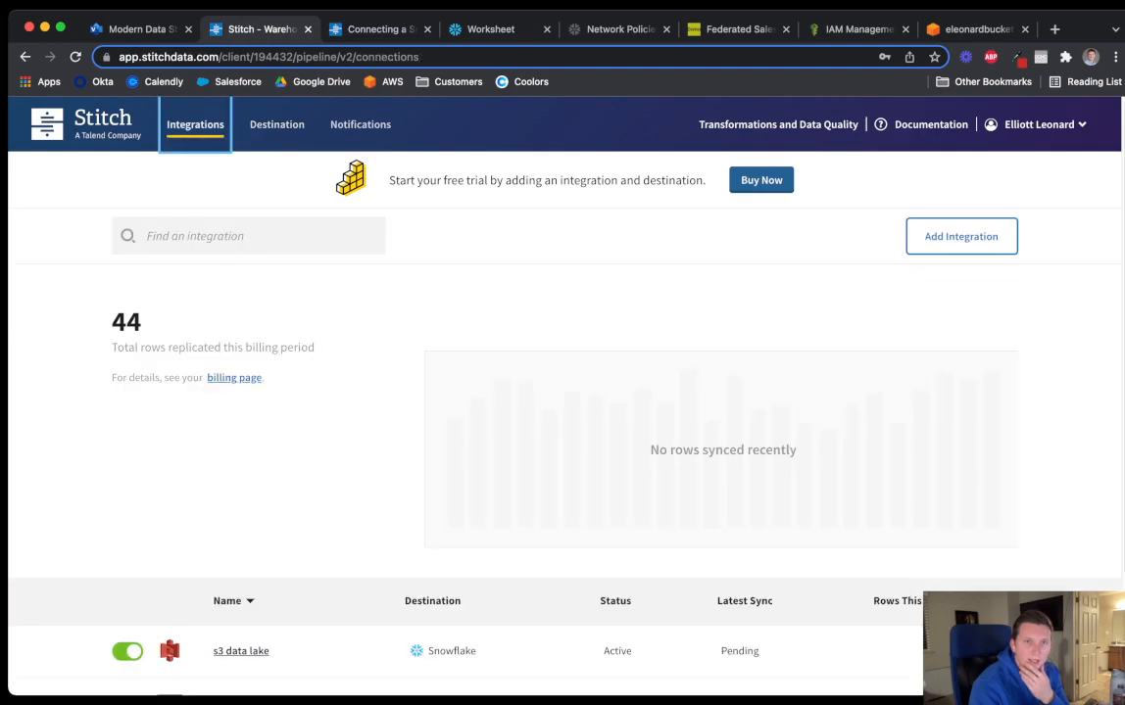
Refresh the worksheet and re-expand SALESFORCE to list ACCOUNT, CONTACT, OPPORTUNITY and _SDC_REJECTED
left_click(490, 29)
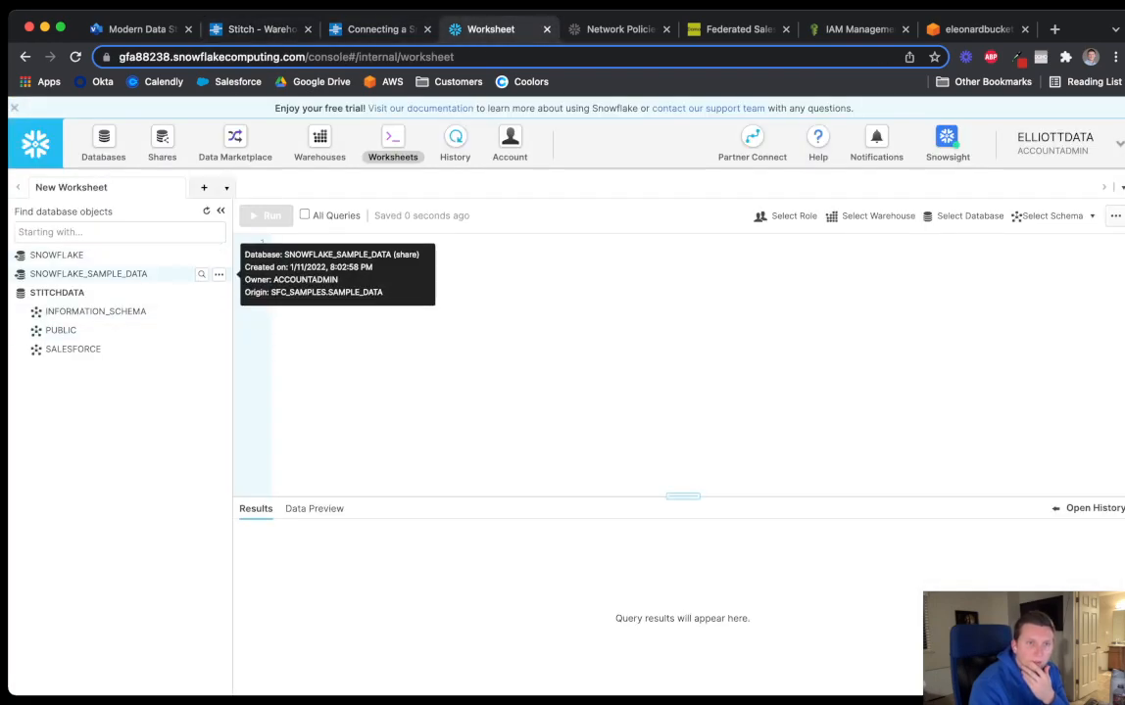
left_click(75, 57)
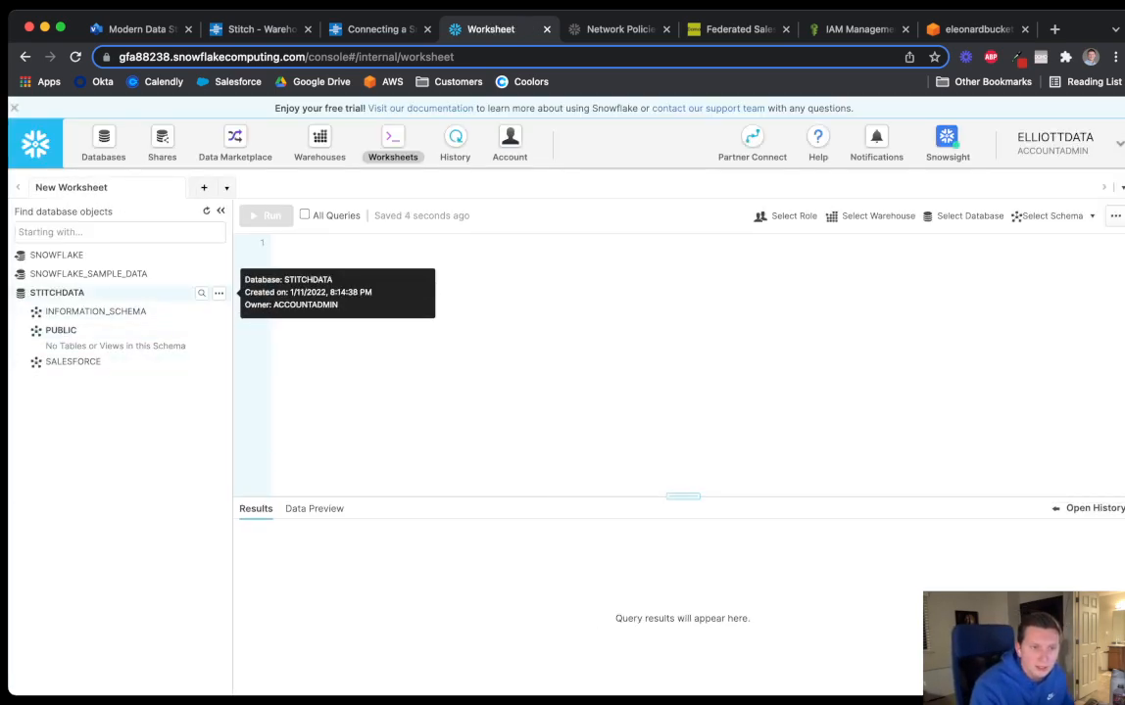
left_click(57, 292)
left_click(57, 293)
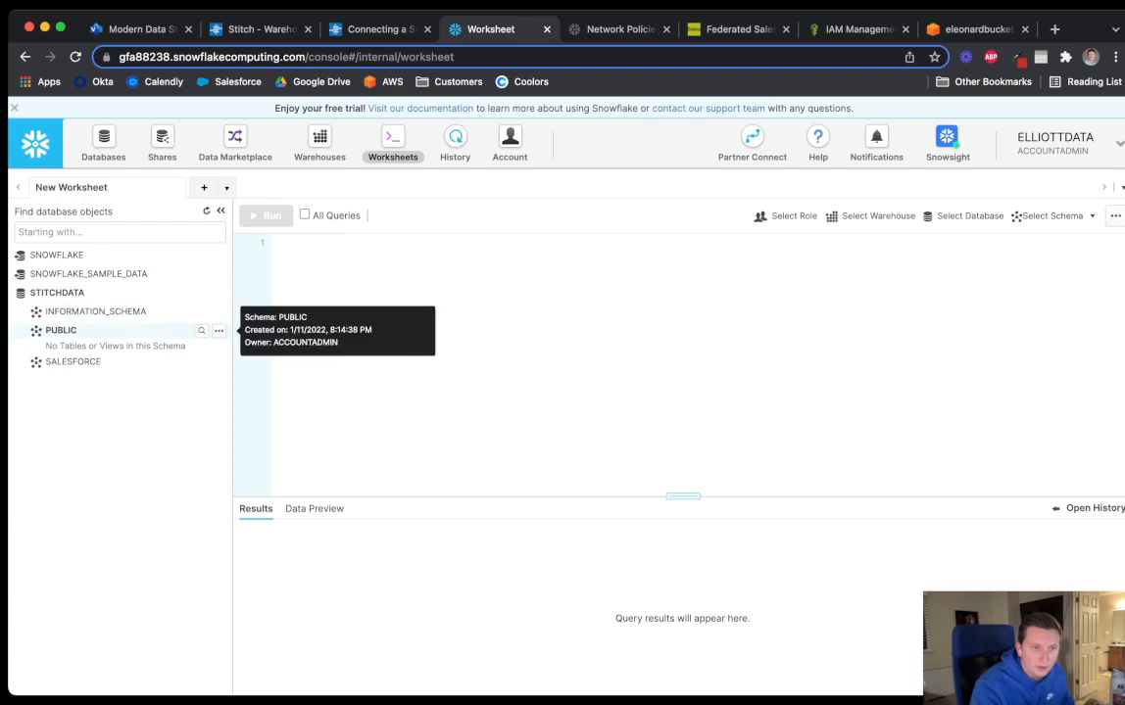
left_click(73, 361)
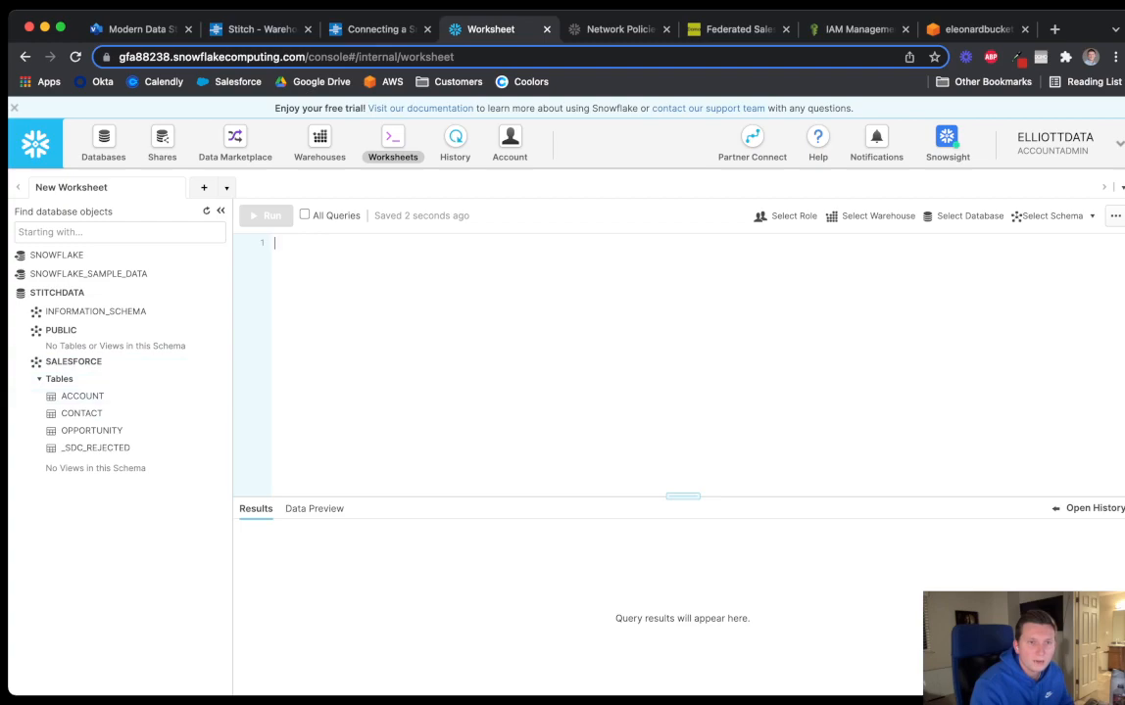
Run 'select * from STITCHDATA.SALESFORCE.ACCOUNT;' in the worksheet
type("s")
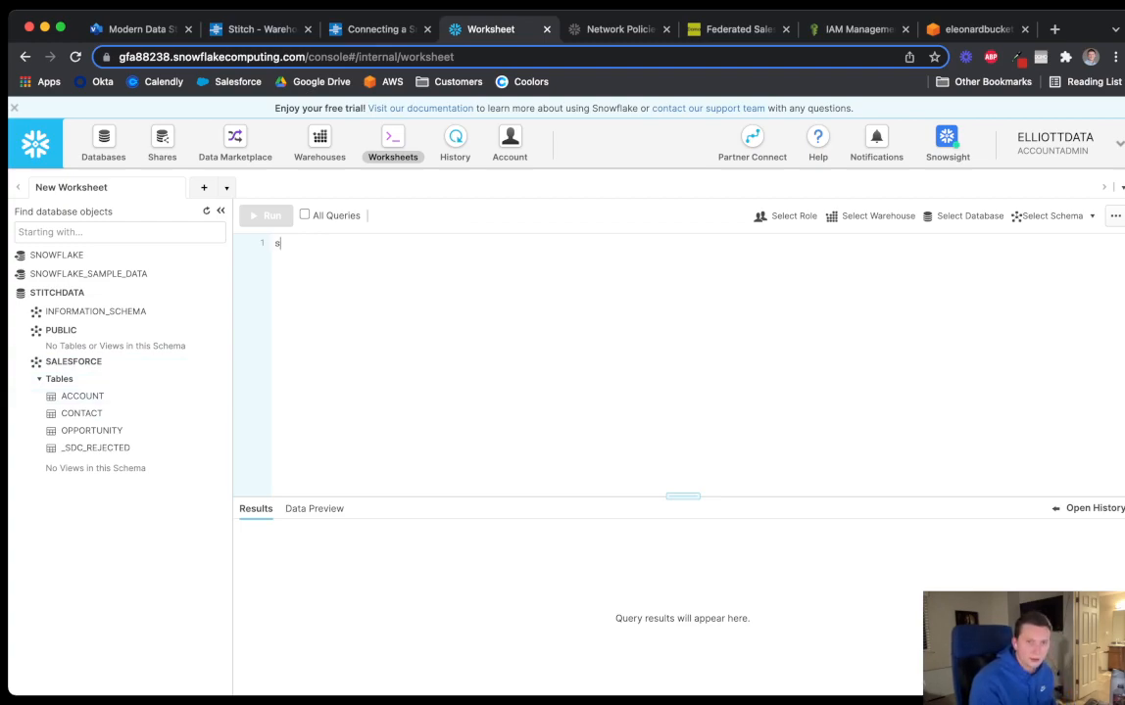
type("elect * from")
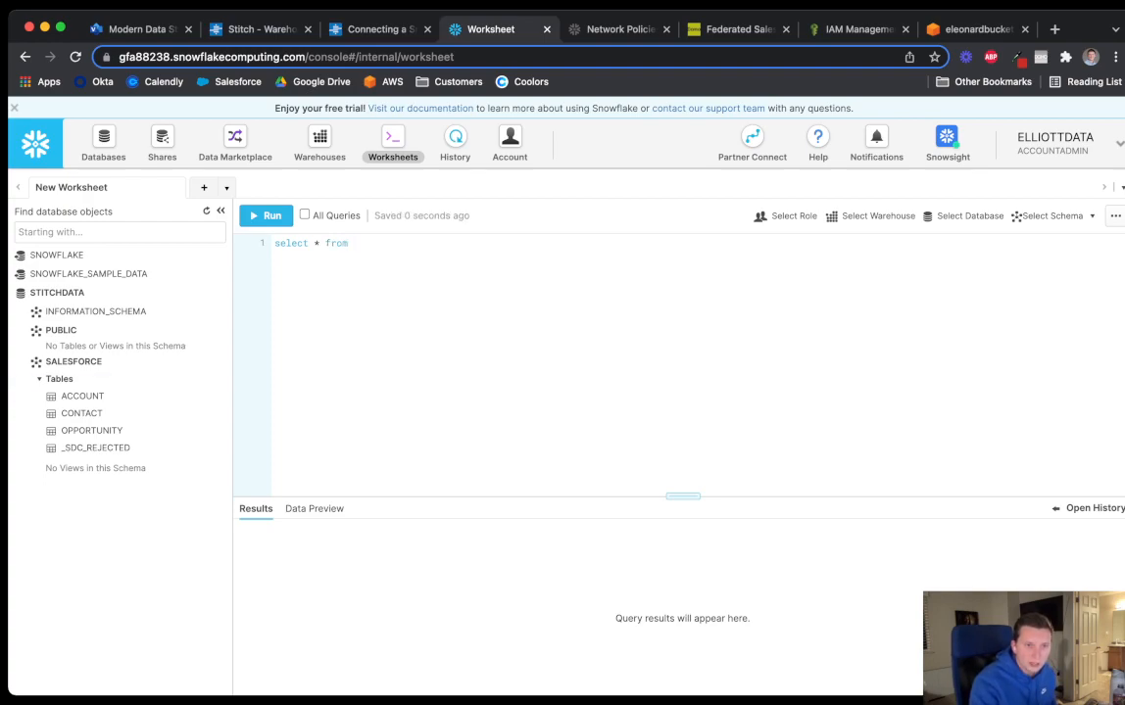
mouse_move(82, 397)
left_click(219, 396)
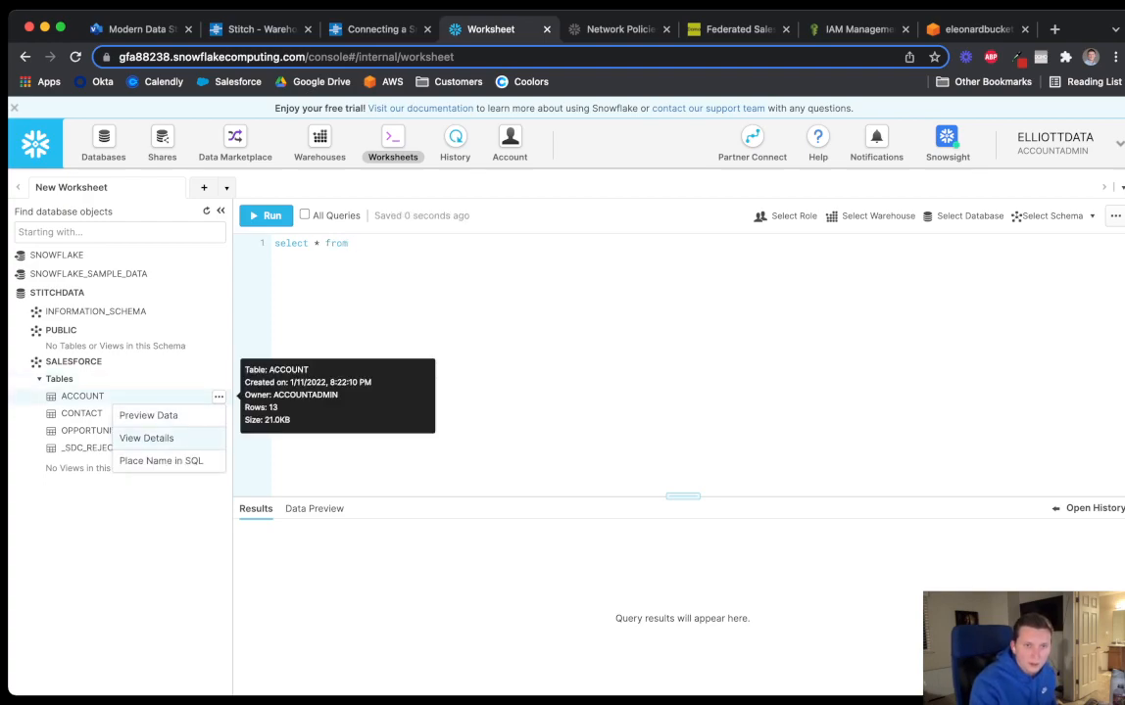
left_click(162, 460)
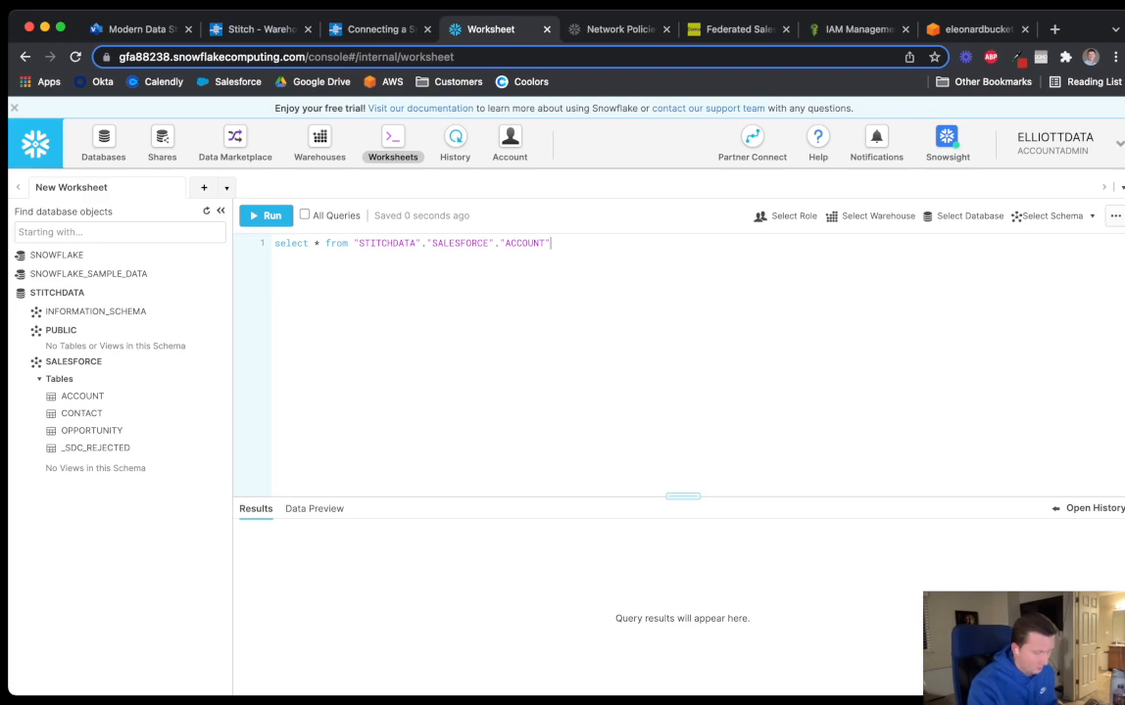
type(";")
left_click(265, 215)
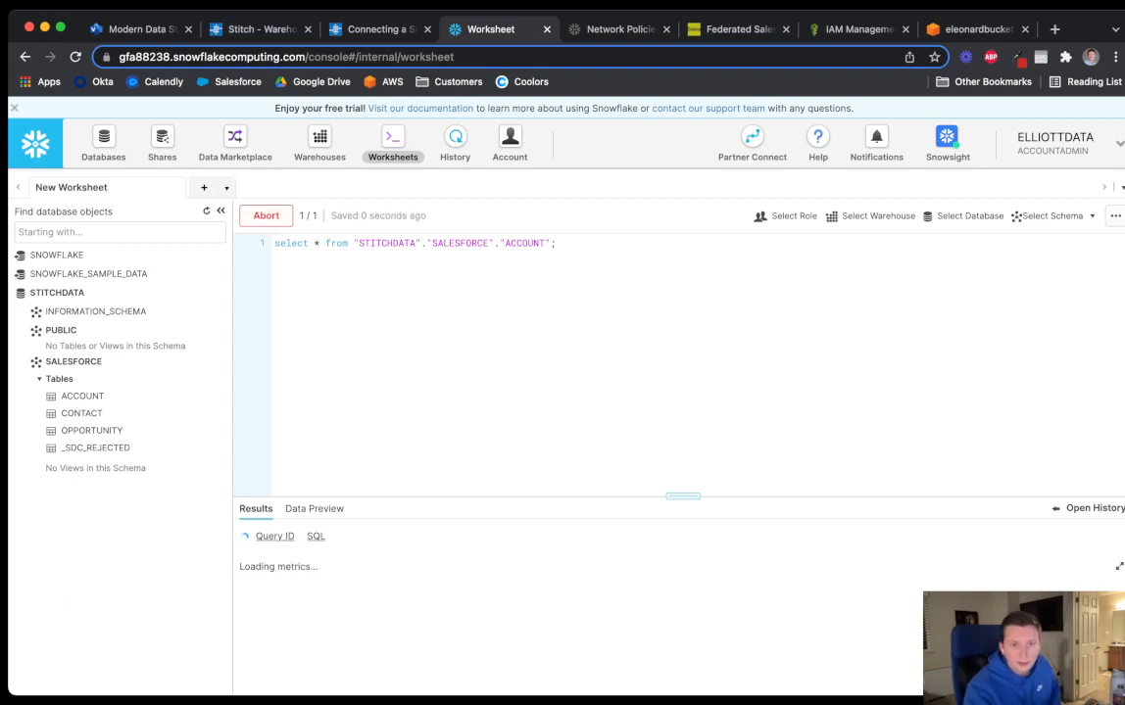
Inspect the 13 returned account rows, then start a new select statement
left_click_drag(683, 496, 683, 407)
left_click_drag(470, 692, 572, 692)
scroll(676, 587, "right", 7)
scroll(676, 588, "left", 15)
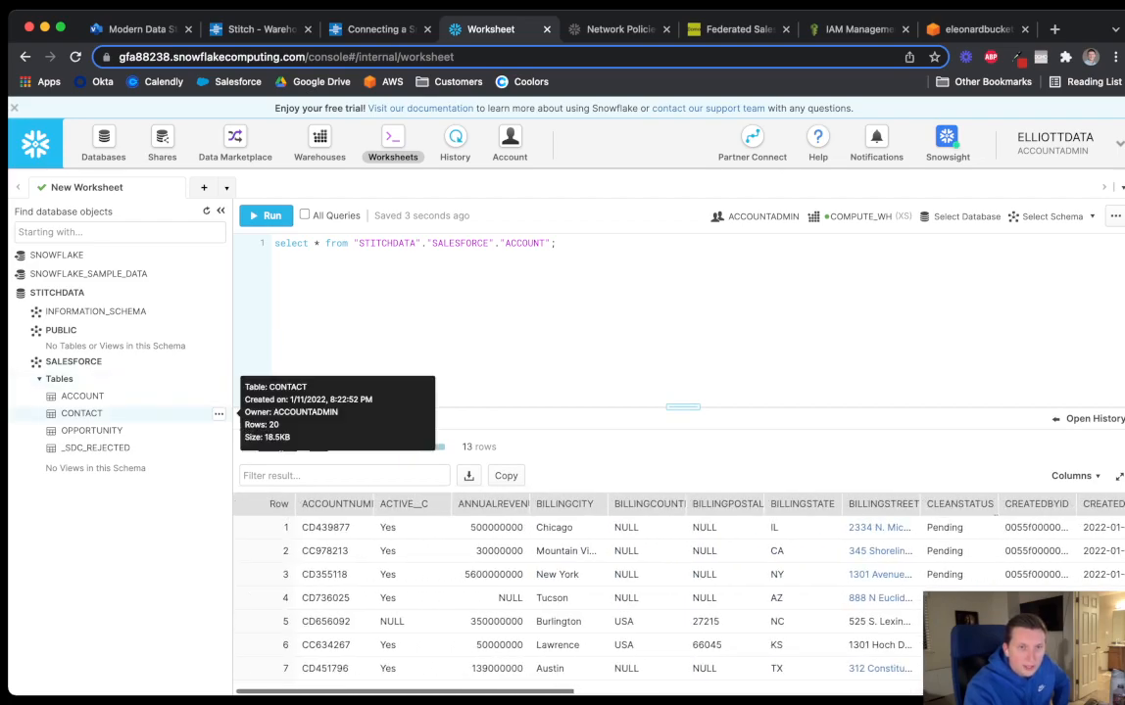
key("super+a")
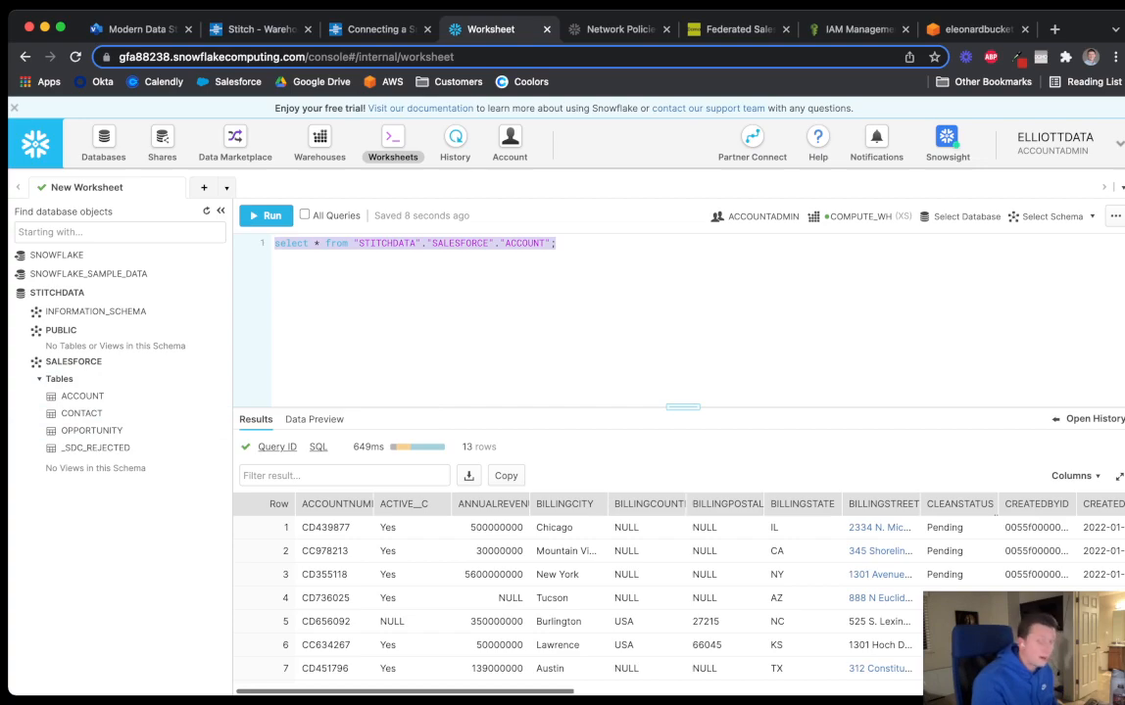
type("select /*")
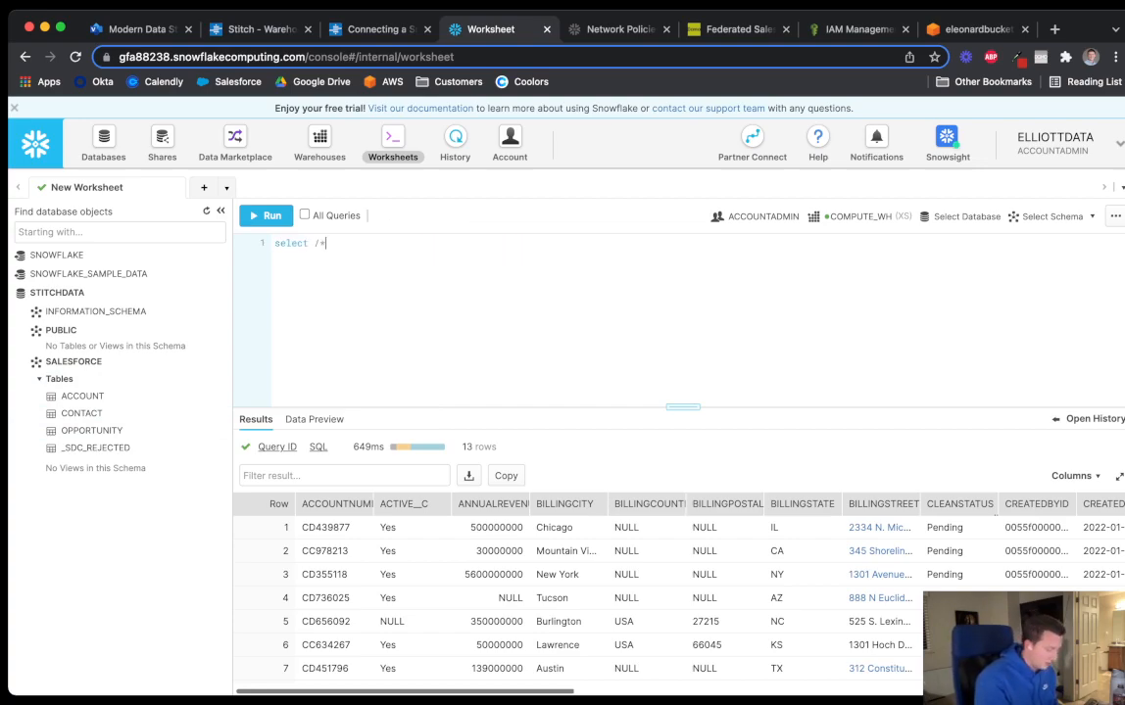
Query all rows from STITCHDATA.SALESFORCE.OPPORTUNITY, adding the missing 'from', returning 31 rows
key("BackSpace")
type("*")
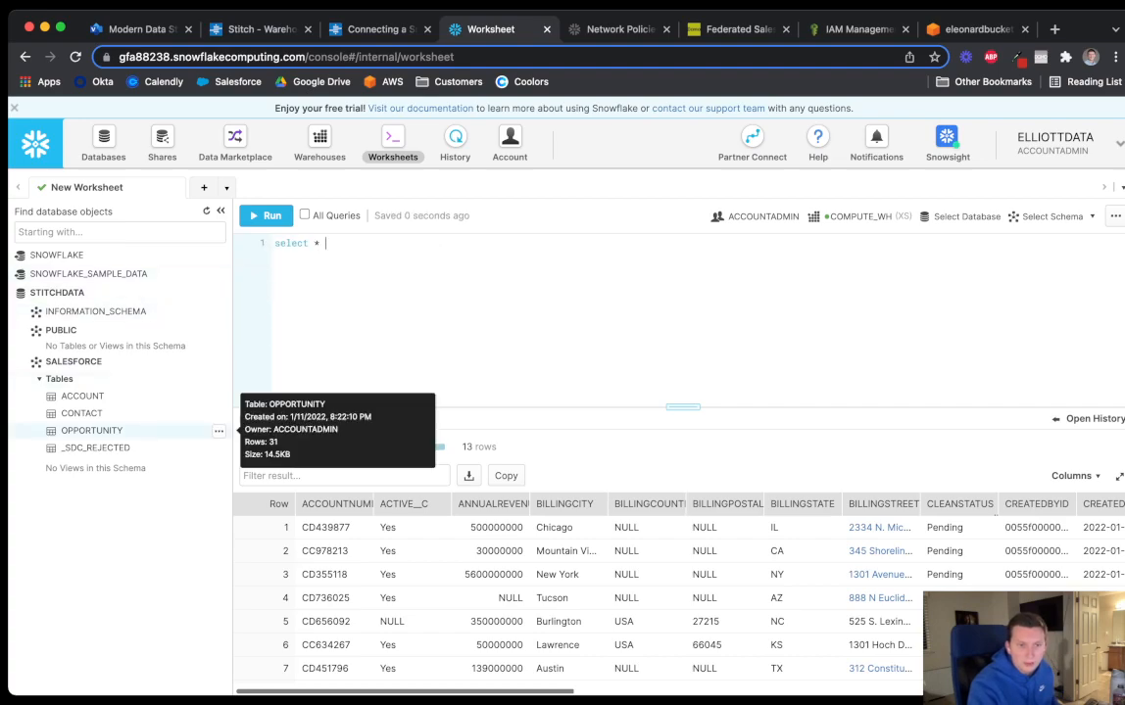
left_click(218, 431)
left_click(161, 495)
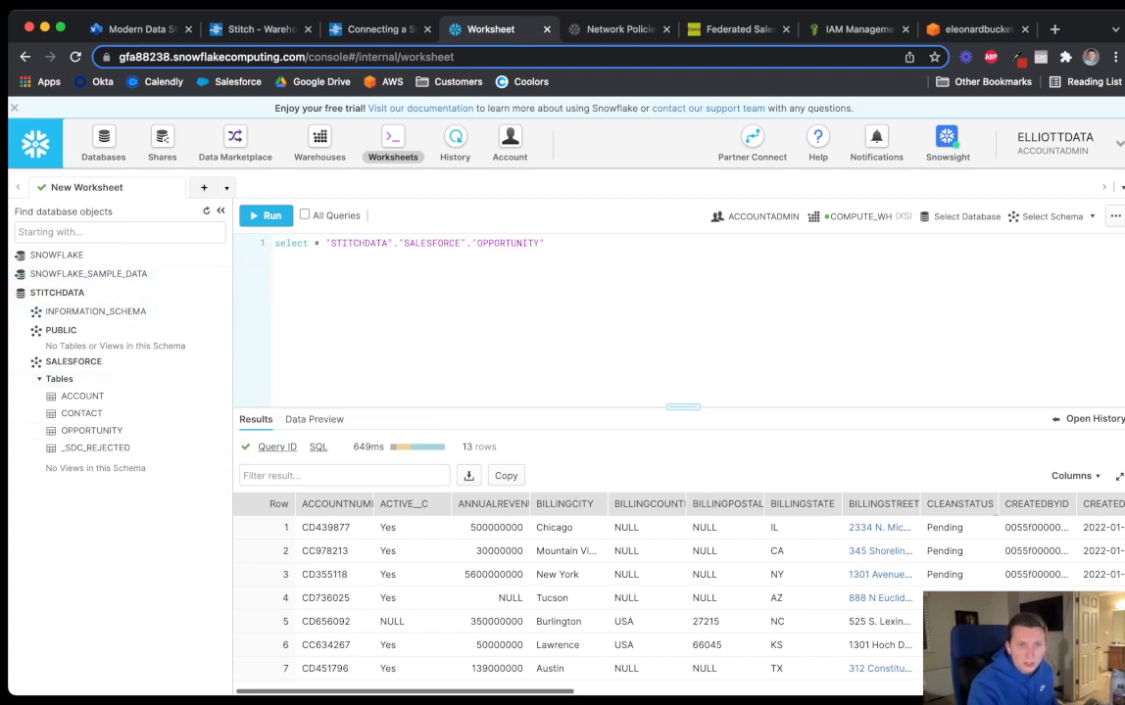
left_click(263, 216)
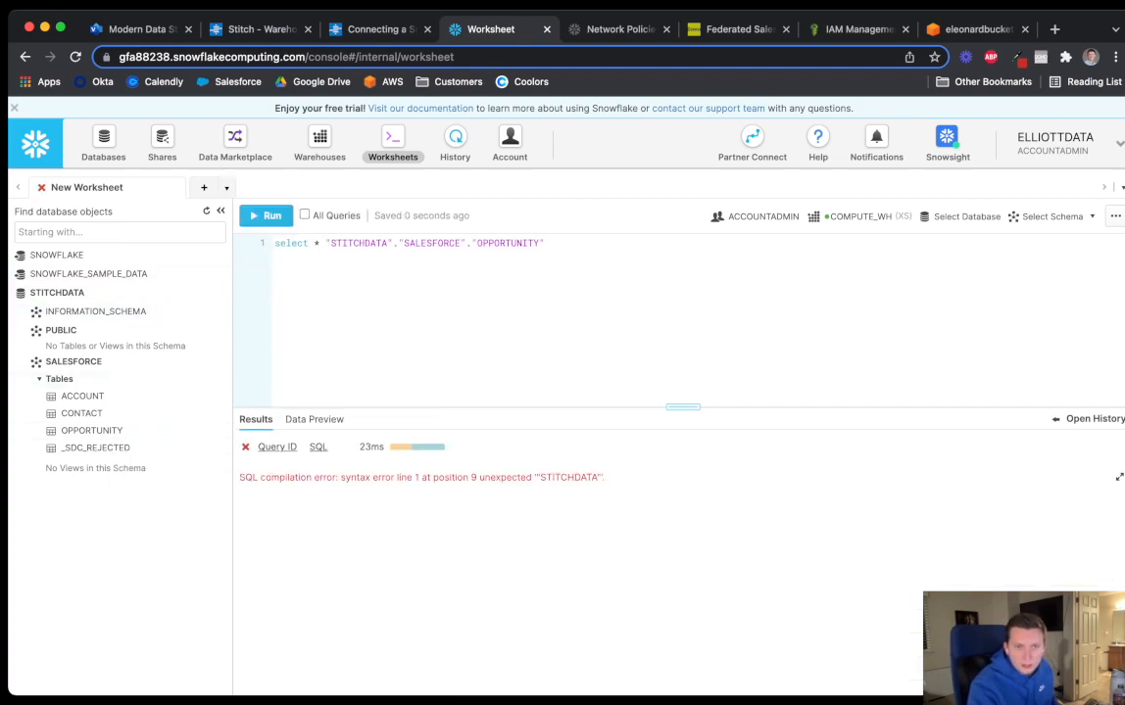
left_click(326, 243)
type("from")
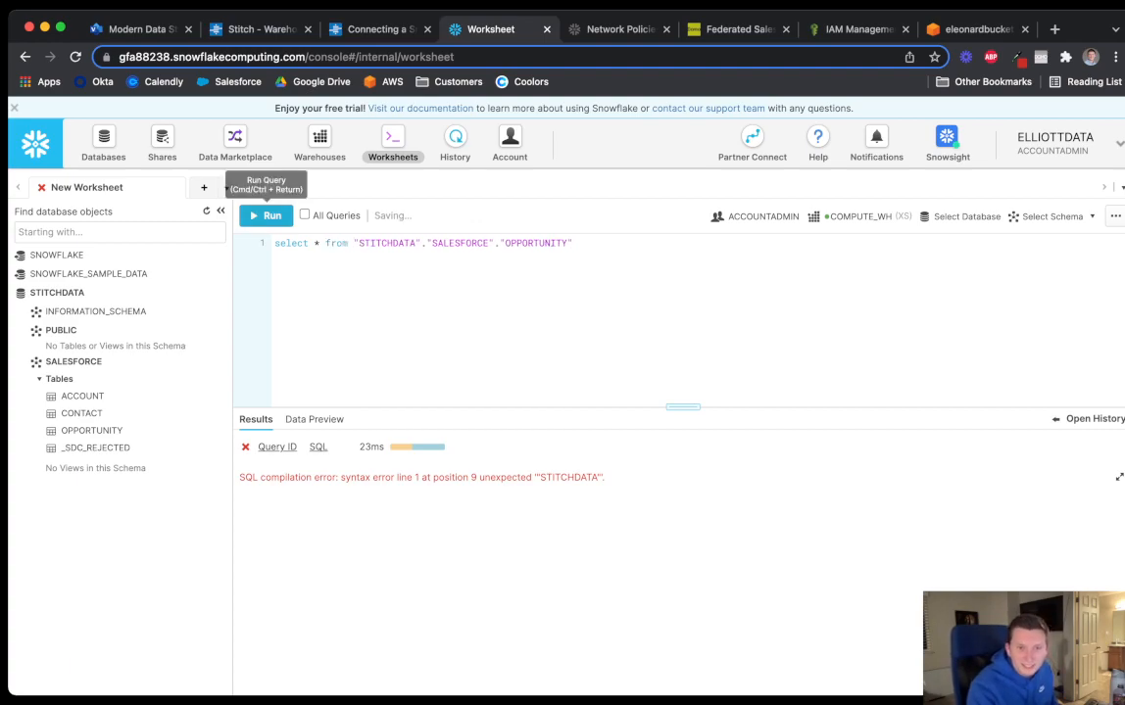
left_click(265, 216)
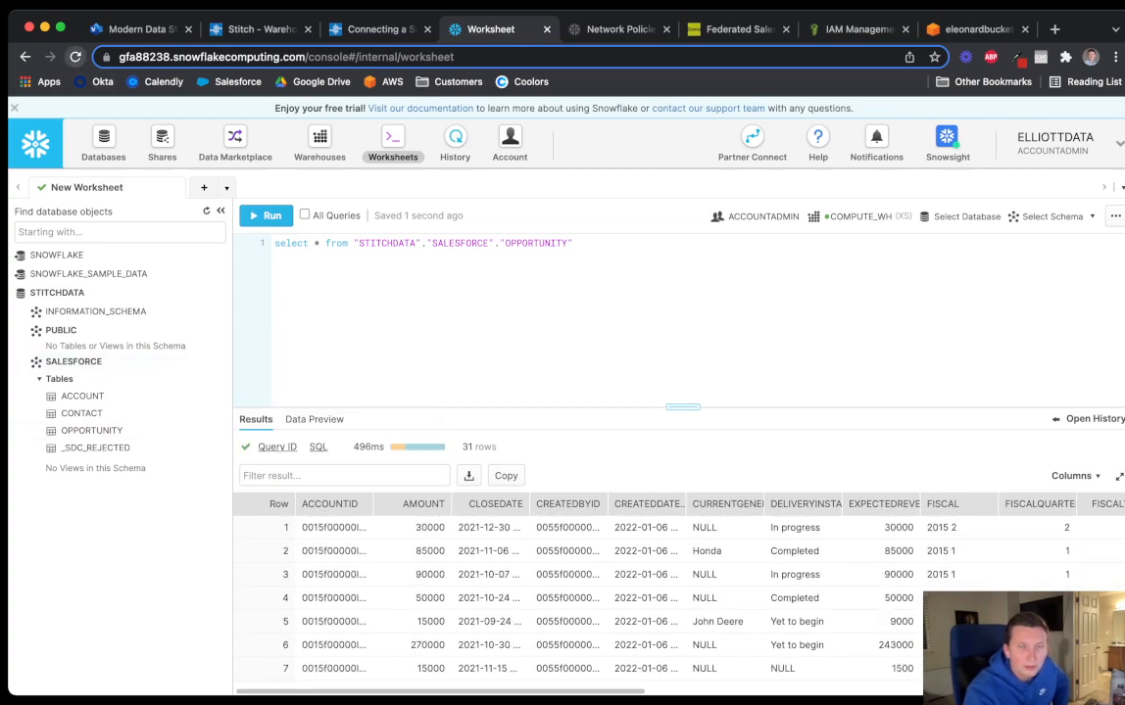
Reload the worksheet and re-expand the SALESFORCE schema to check for the new LEAD table
left_click(75, 57)
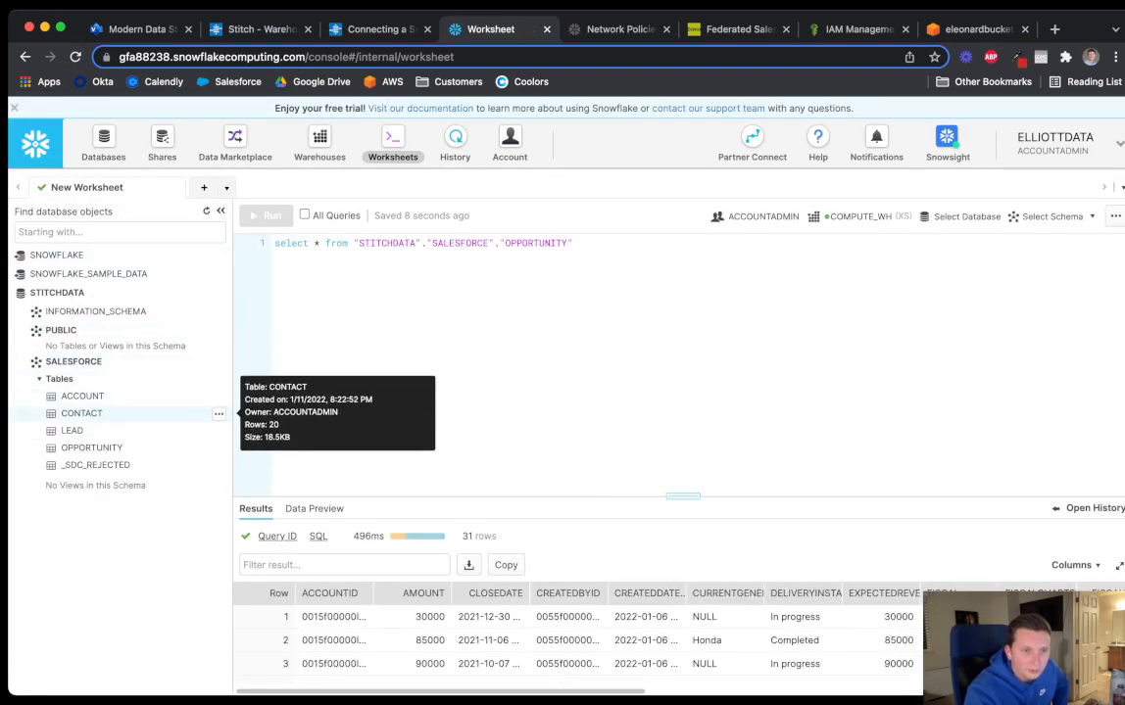
left_click(74, 361)
left_click(61, 330)
left_click(73, 349)
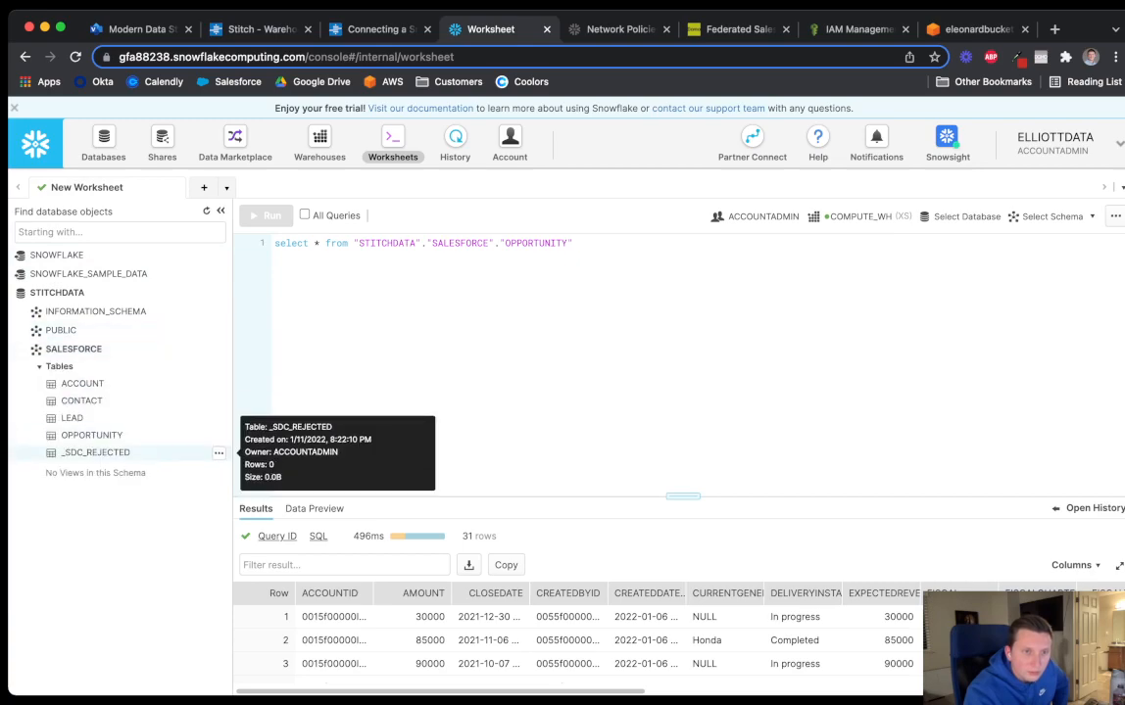
left_click(74, 349)
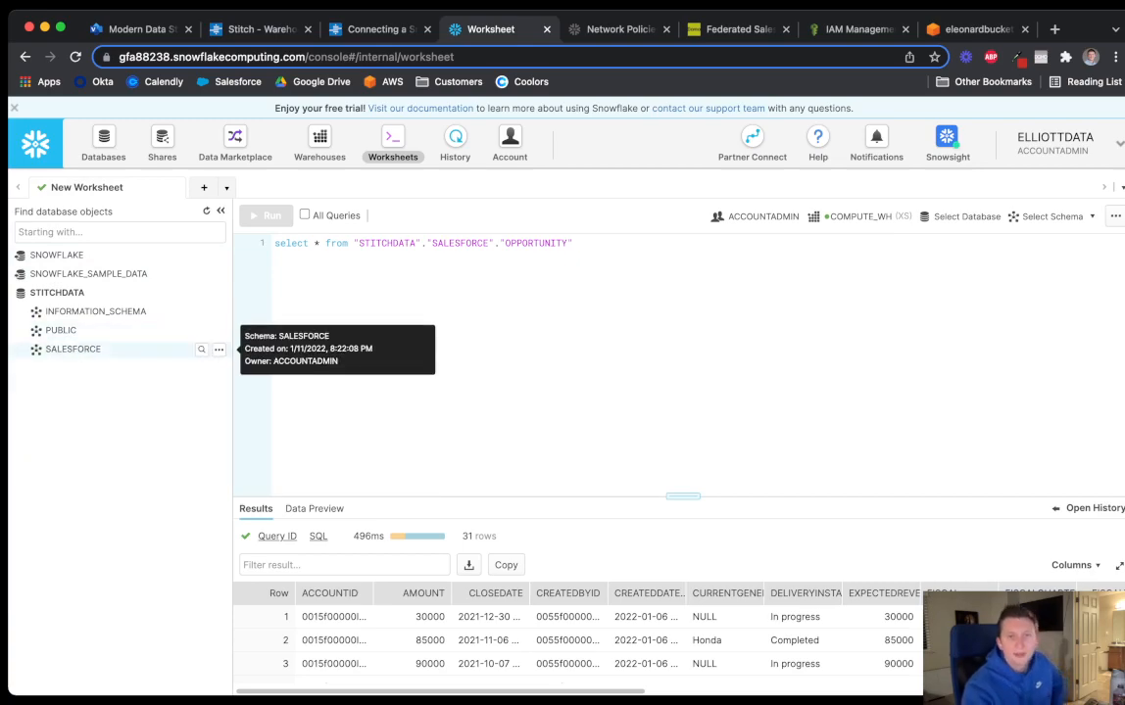
left_click(574, 243)
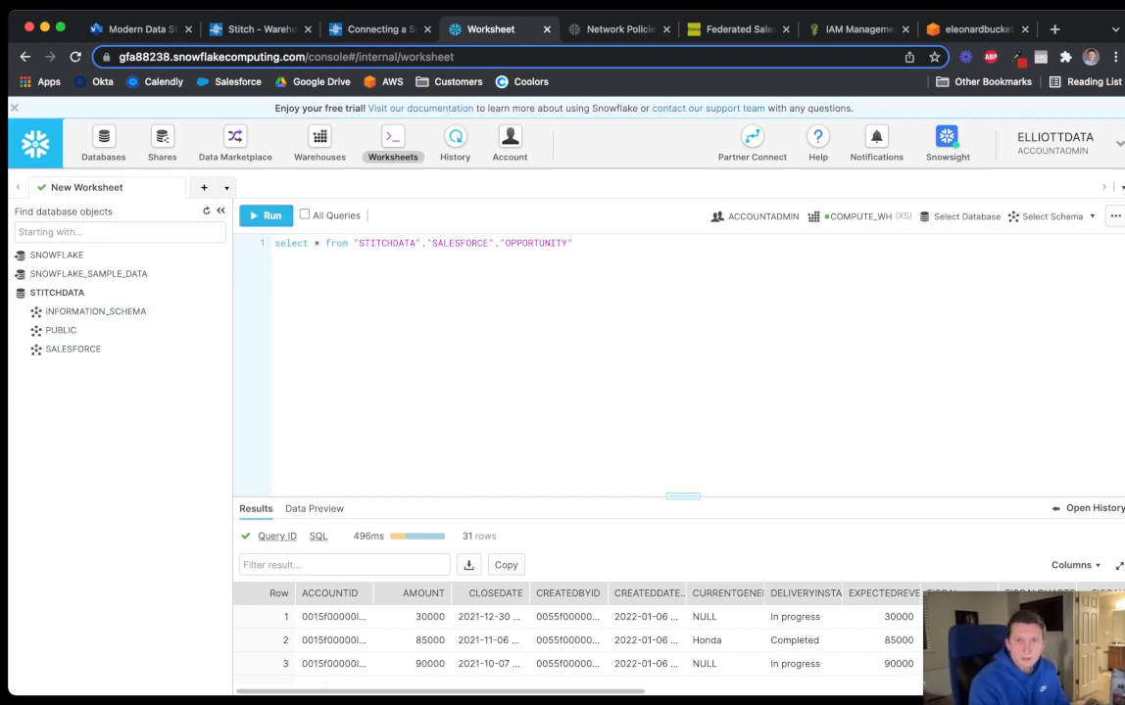
View the Snowflake Federated Query app details in the Domo Appstore
left_click(738, 29)
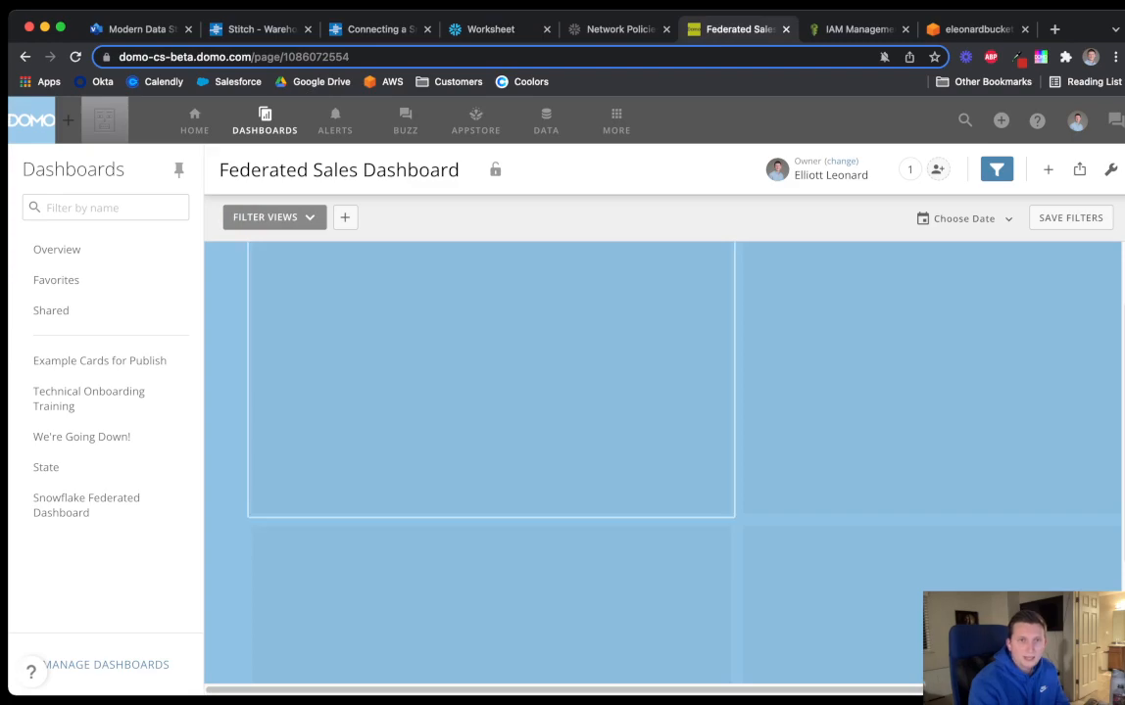
left_click(475, 121)
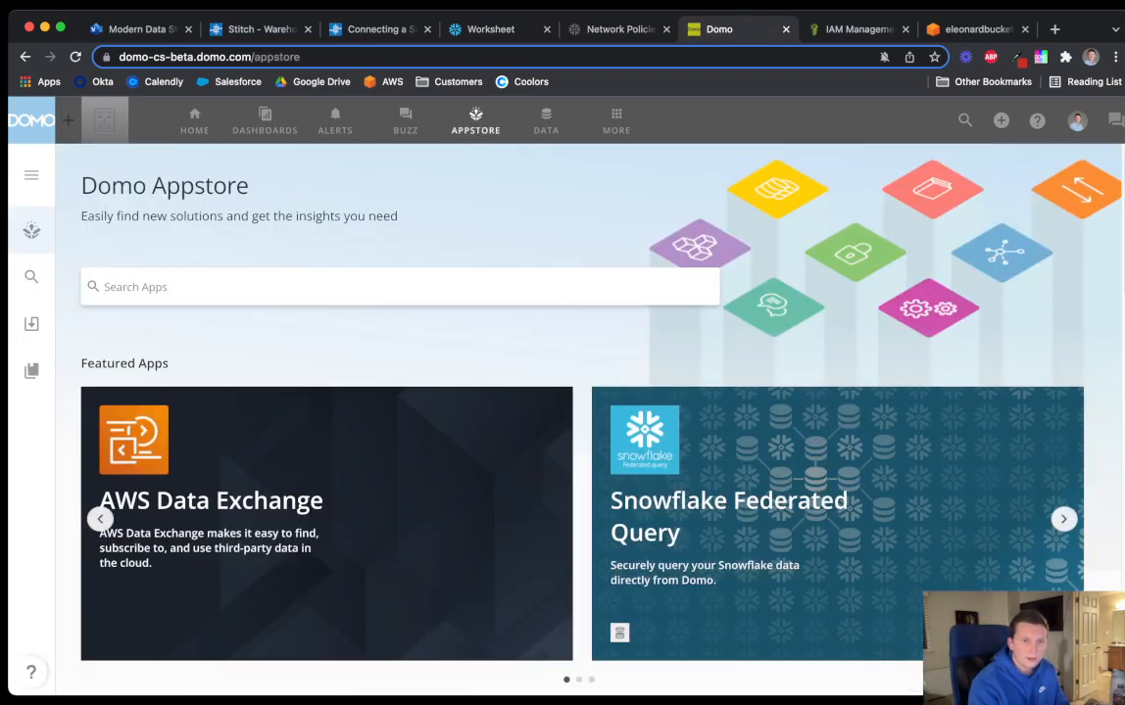
left_click(729, 516)
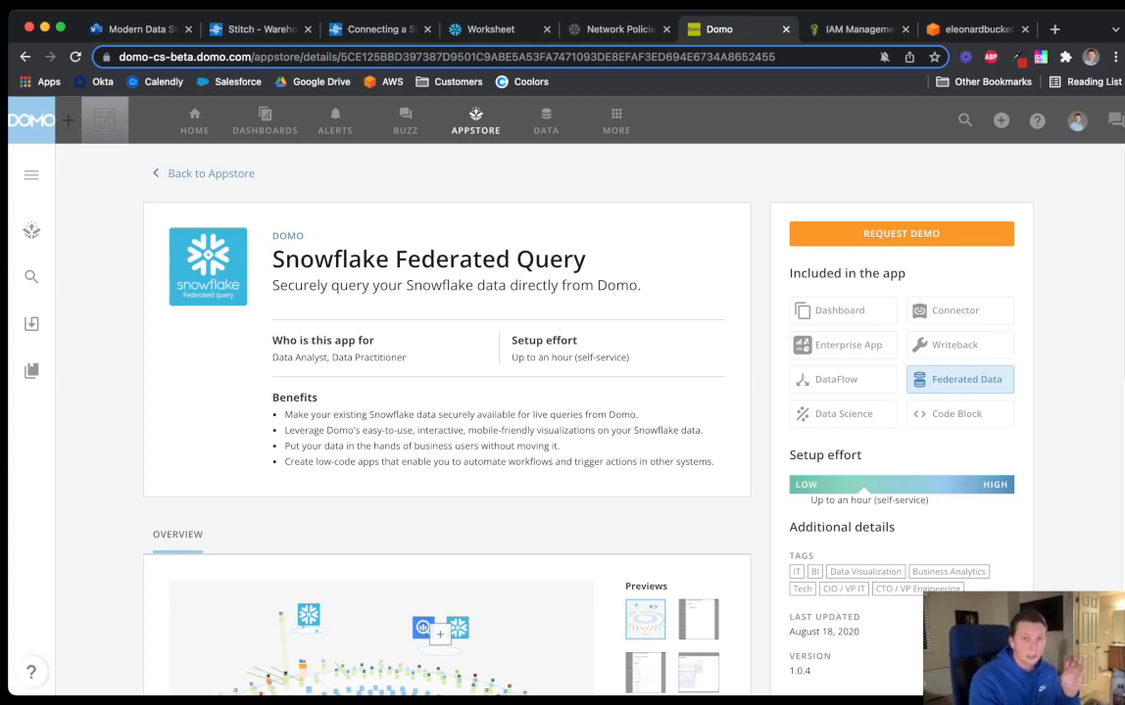
key("super+[")
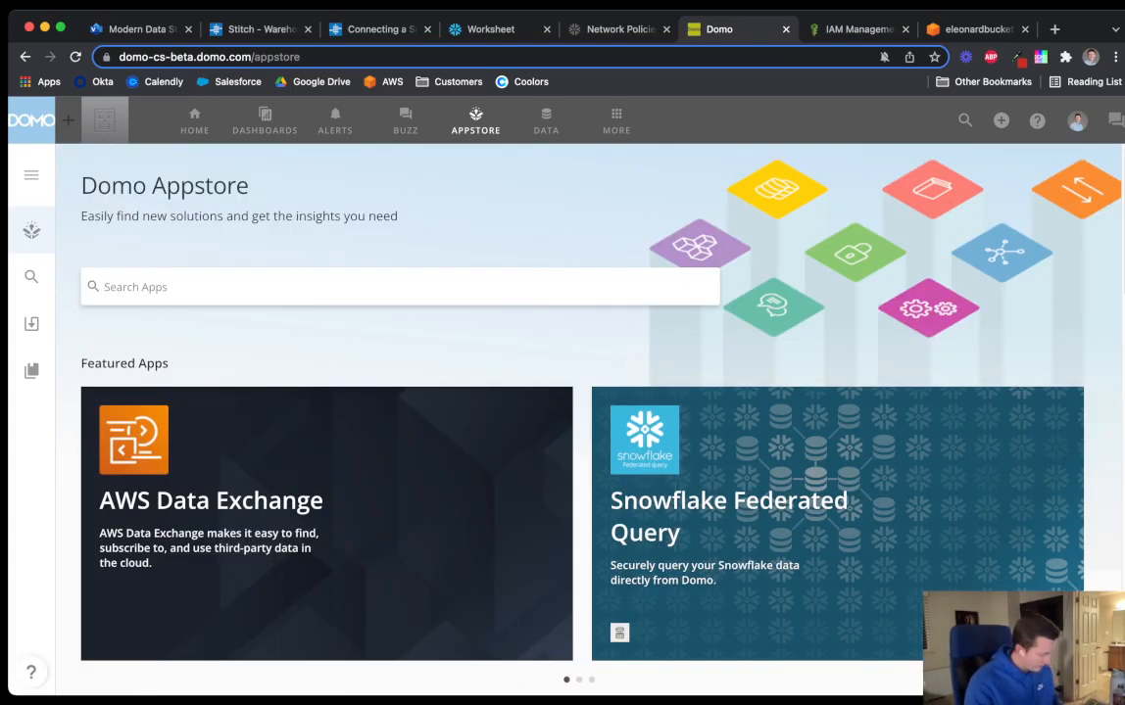
Search the Appstore for 'snowflake', review Snowflake Federated Query, then open DataSets
type("snowflake")
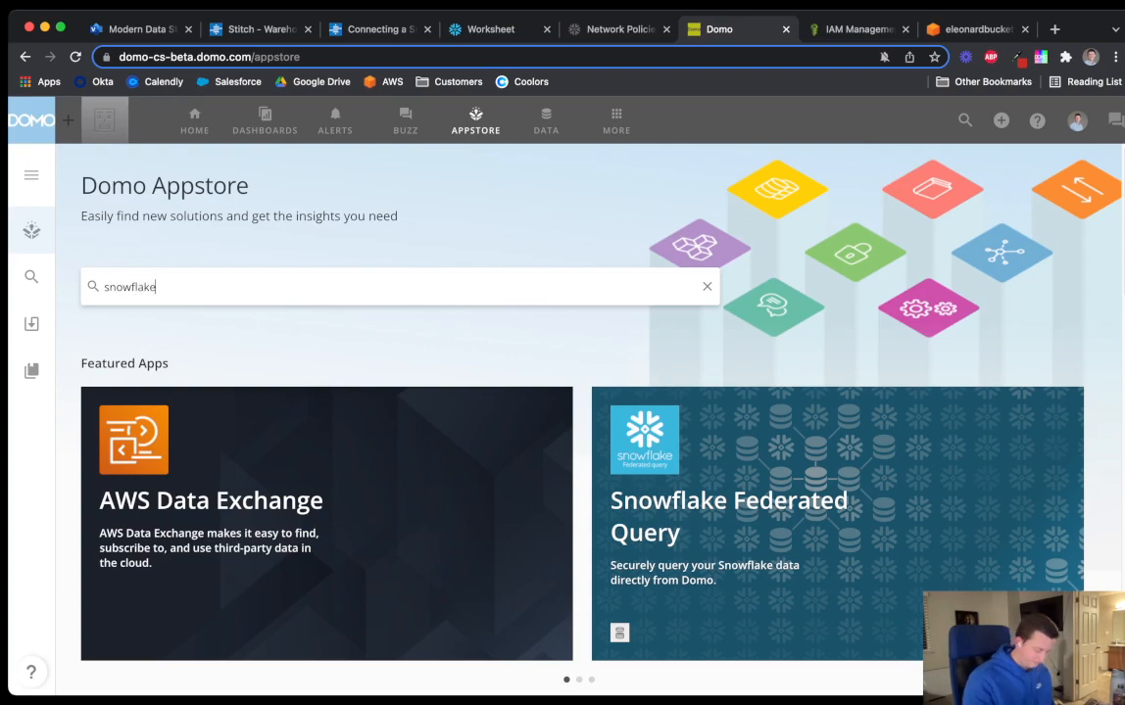
key("Return")
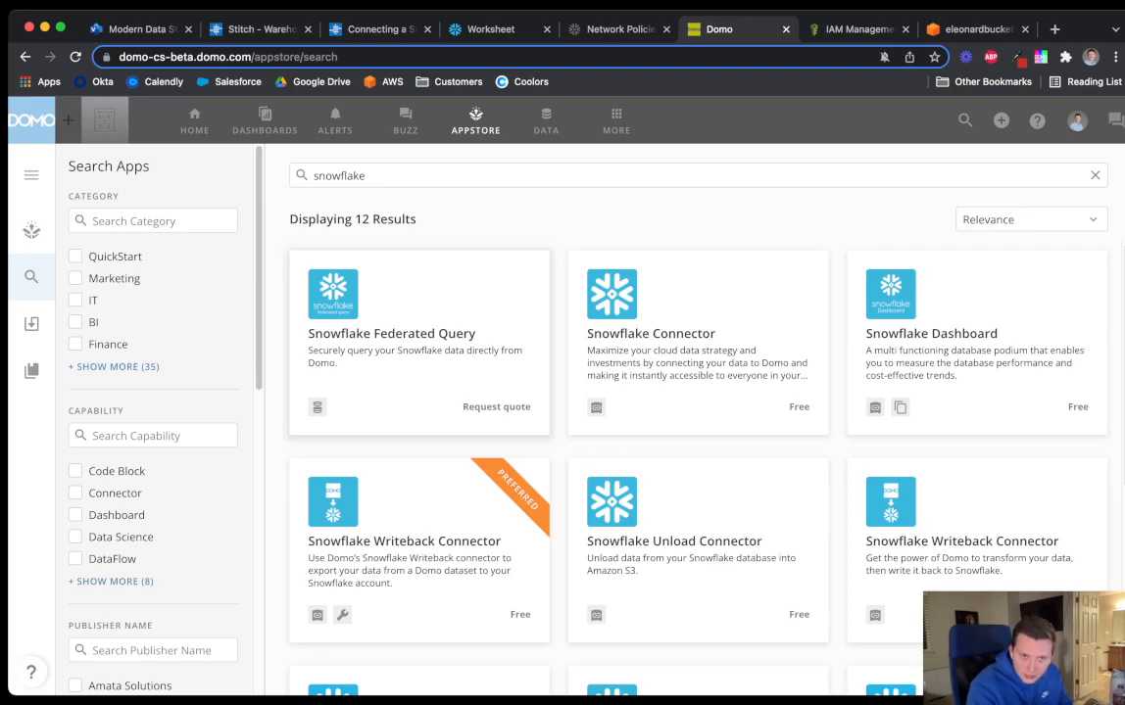
left_click(392, 333)
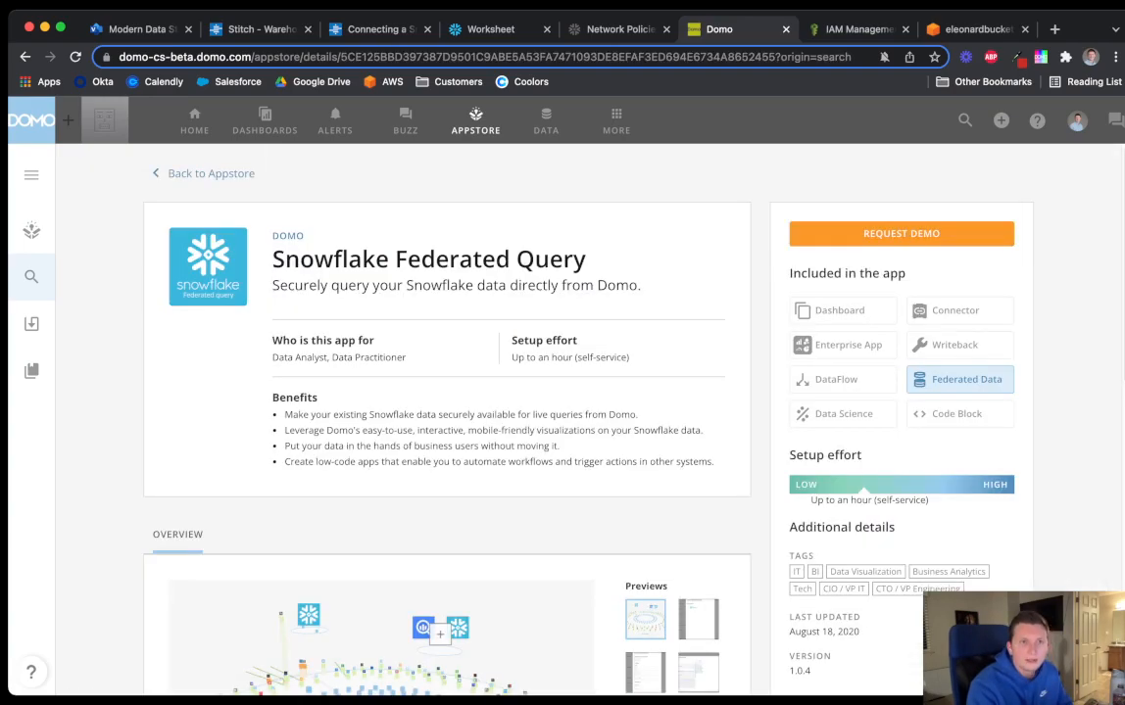
key("super+Left")
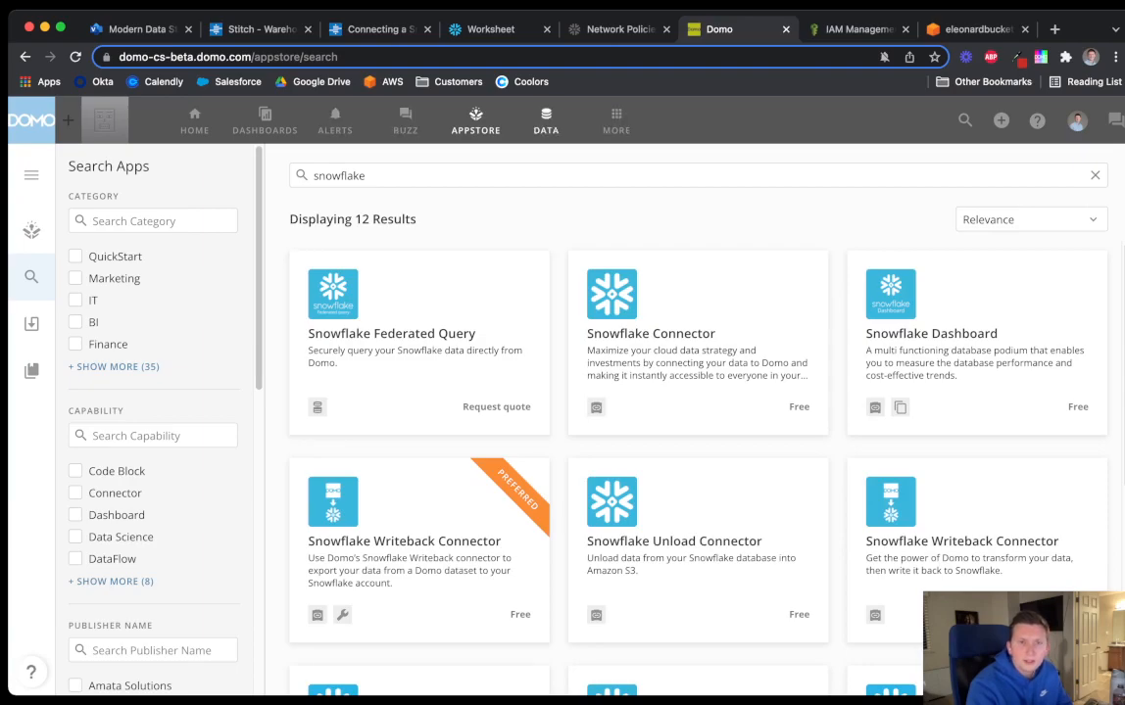
left_click(546, 121)
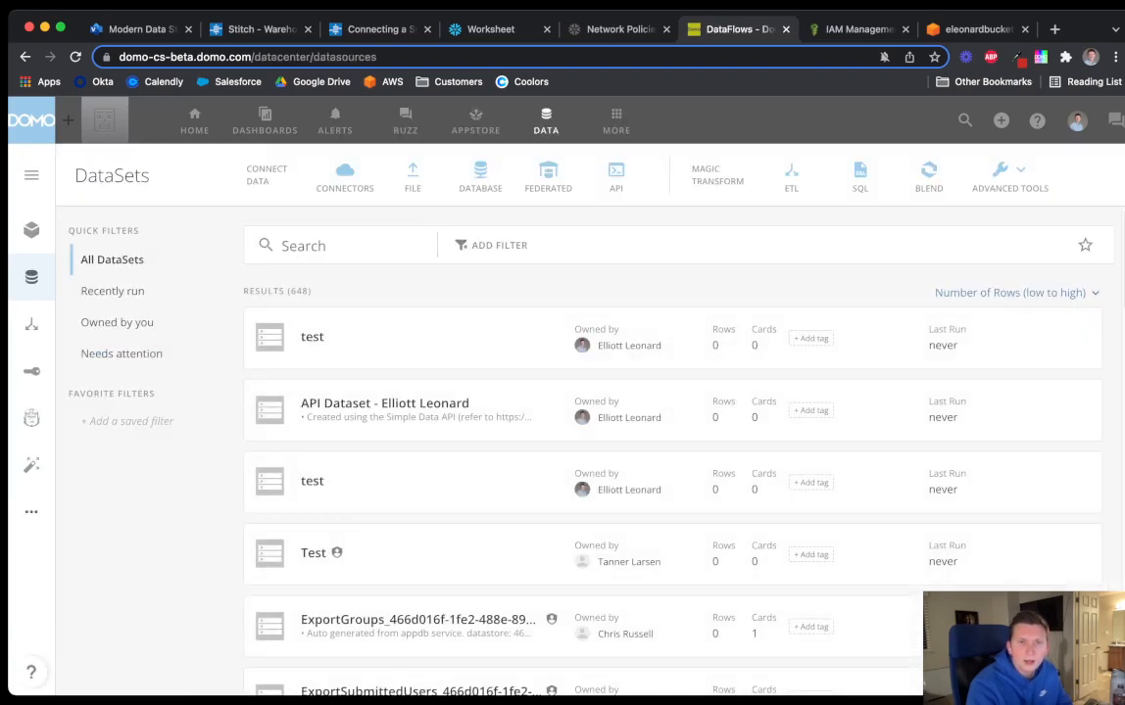
Start a new federated dataset and add a new Snowflake account connection
left_click(548, 178)
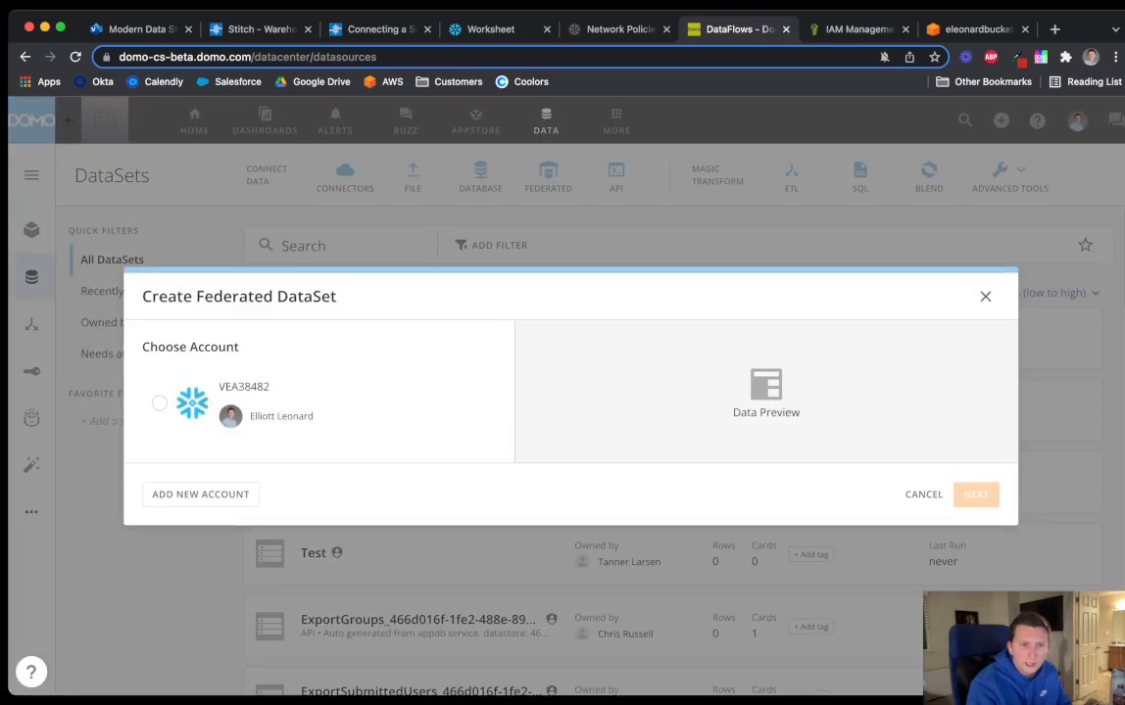
left_click(200, 493)
scroll(314, 392, "down", 5)
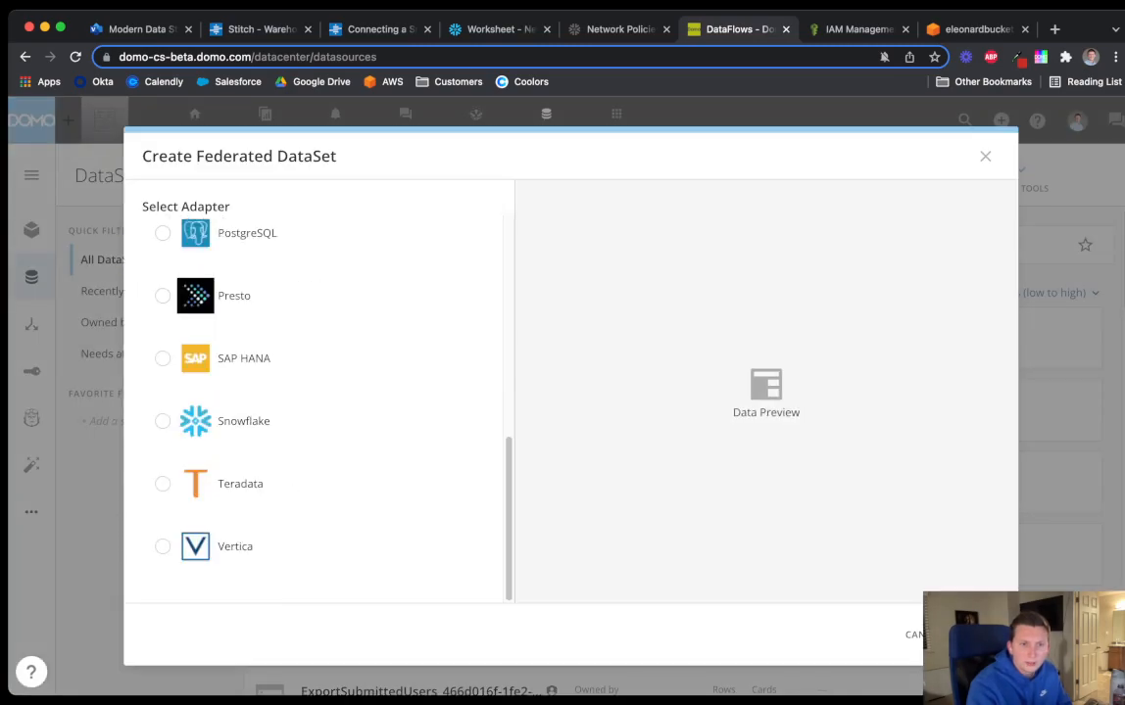
left_click(162, 421)
left_click(980, 635)
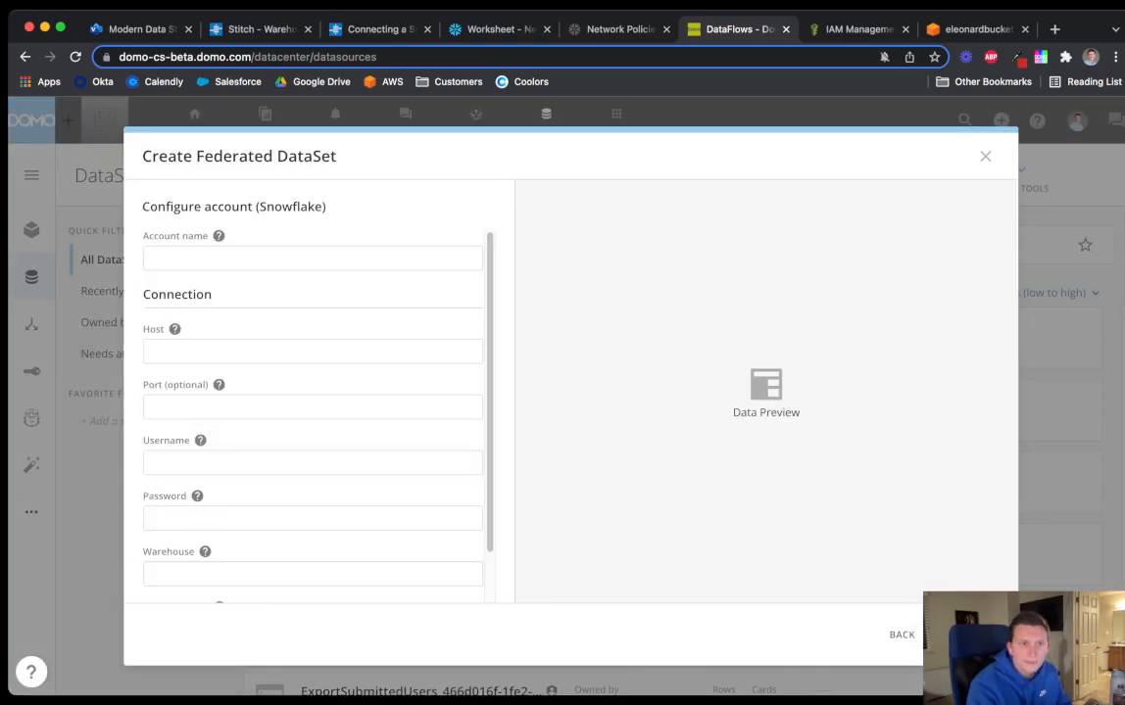
Place the Domo and Snowflake tabs side by side, then enter the account name and 443
mouse_move(219, 236)
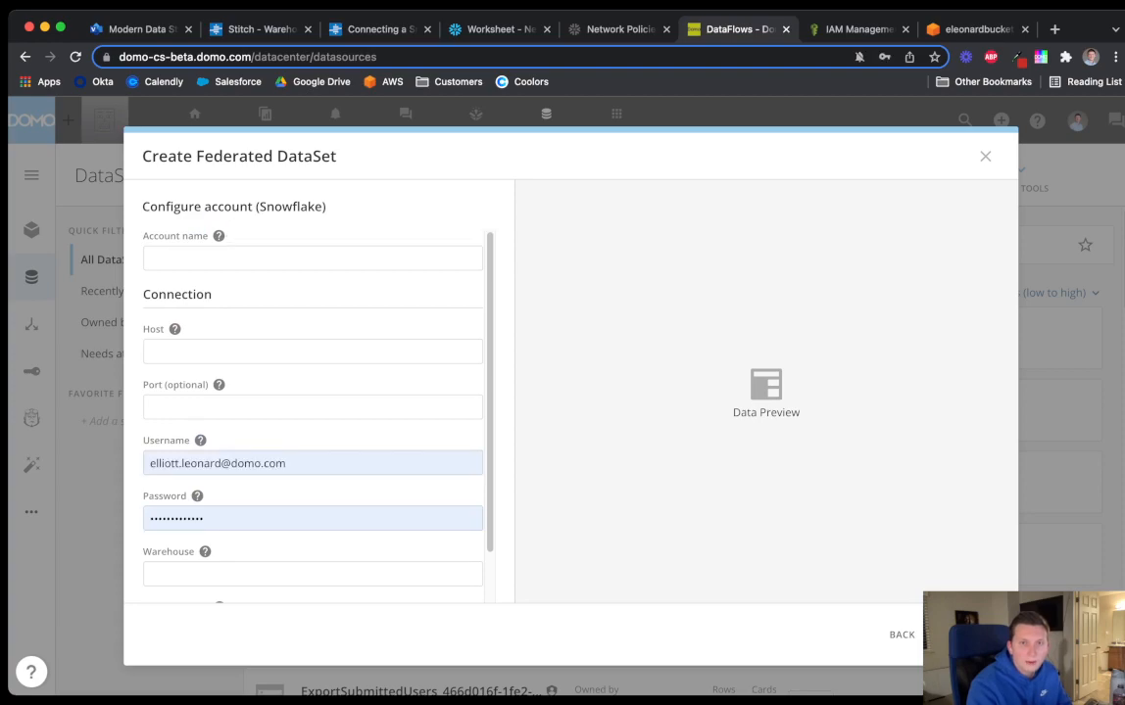
left_click_drag(727, 29, 610, 30)
left_click(493, 29)
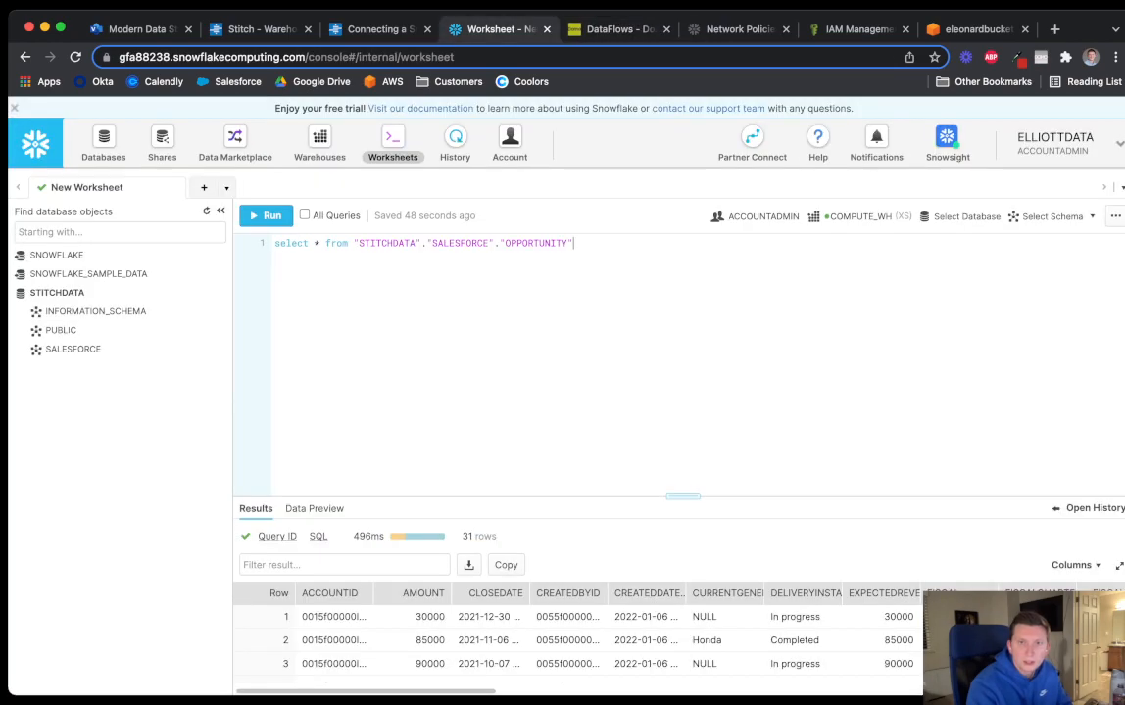
left_click(603, 30)
left_click(313, 257)
type("ElliottData")
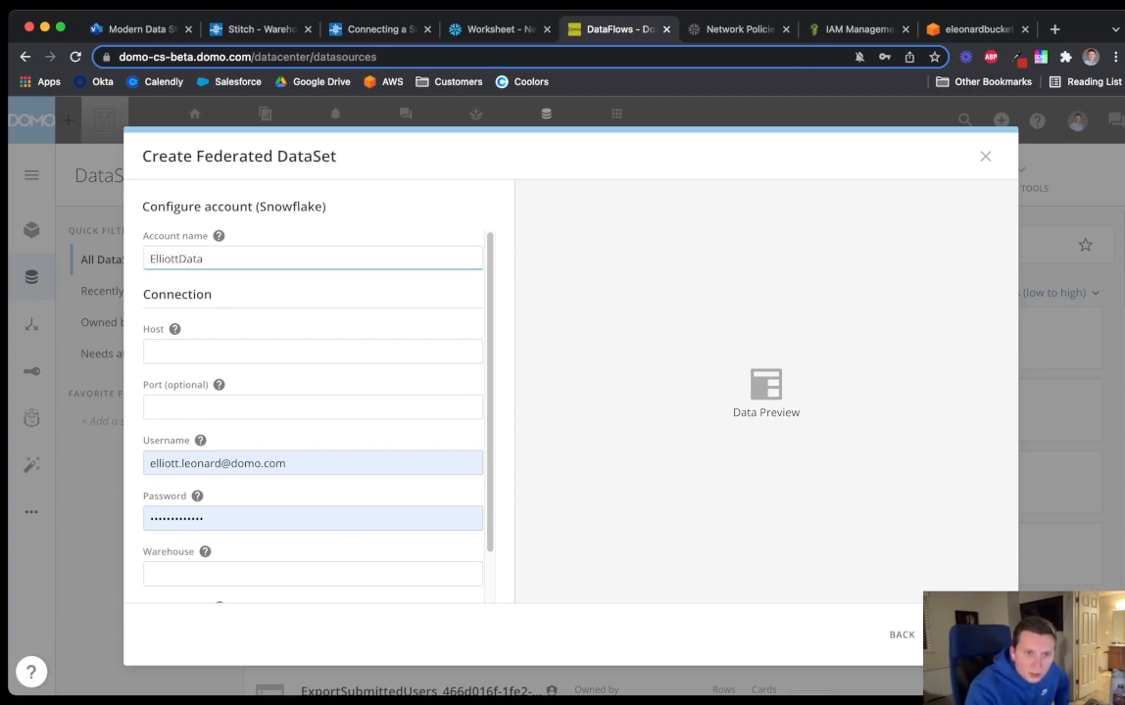
key("Tab")
key("Tab")
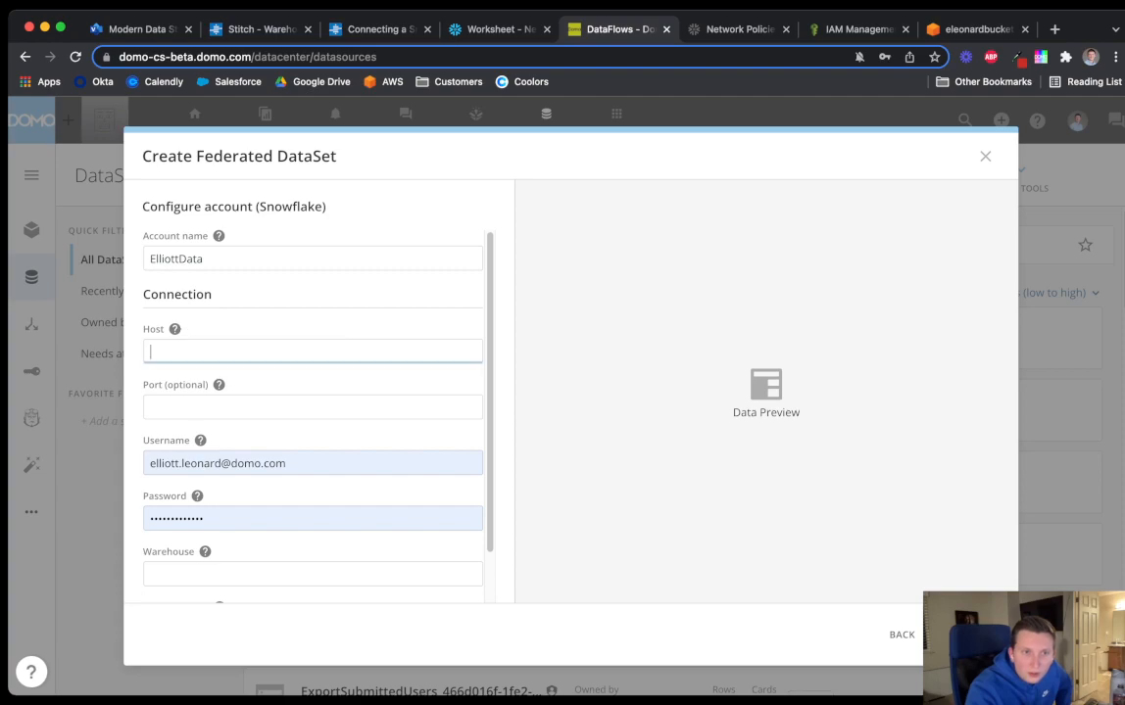
key("Tab")
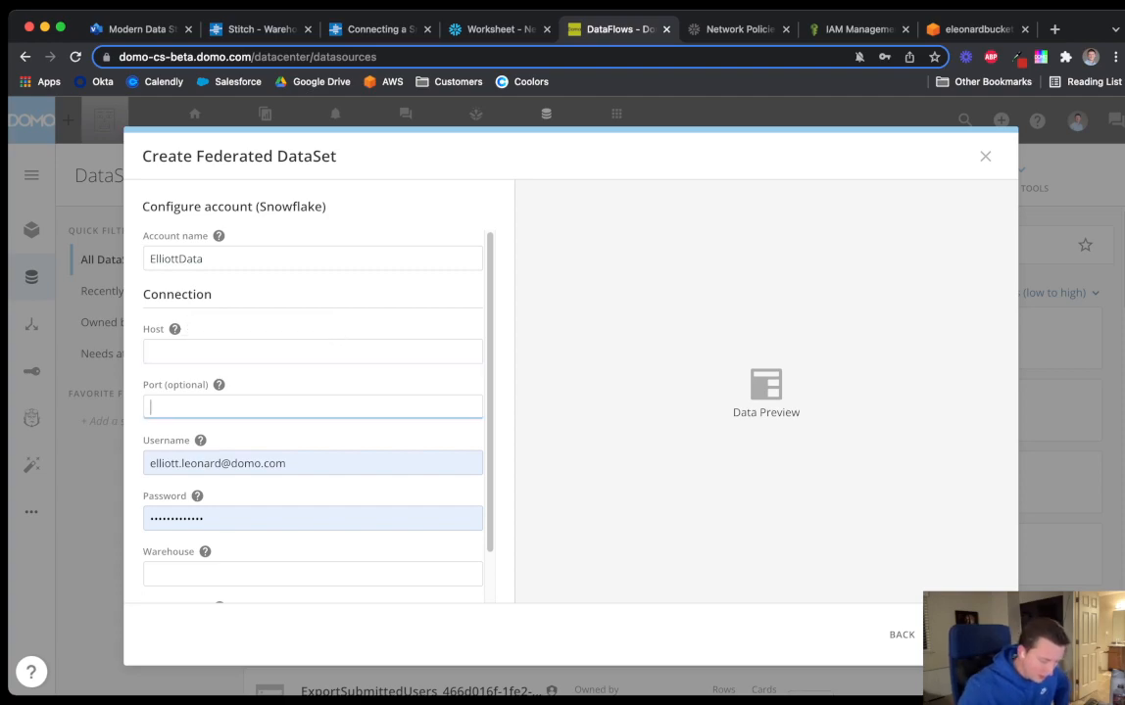
type("443")
Fill Host with the host name copied from the Snowflake address, and enter the username
left_click(236, 351)
left_click(490, 29)
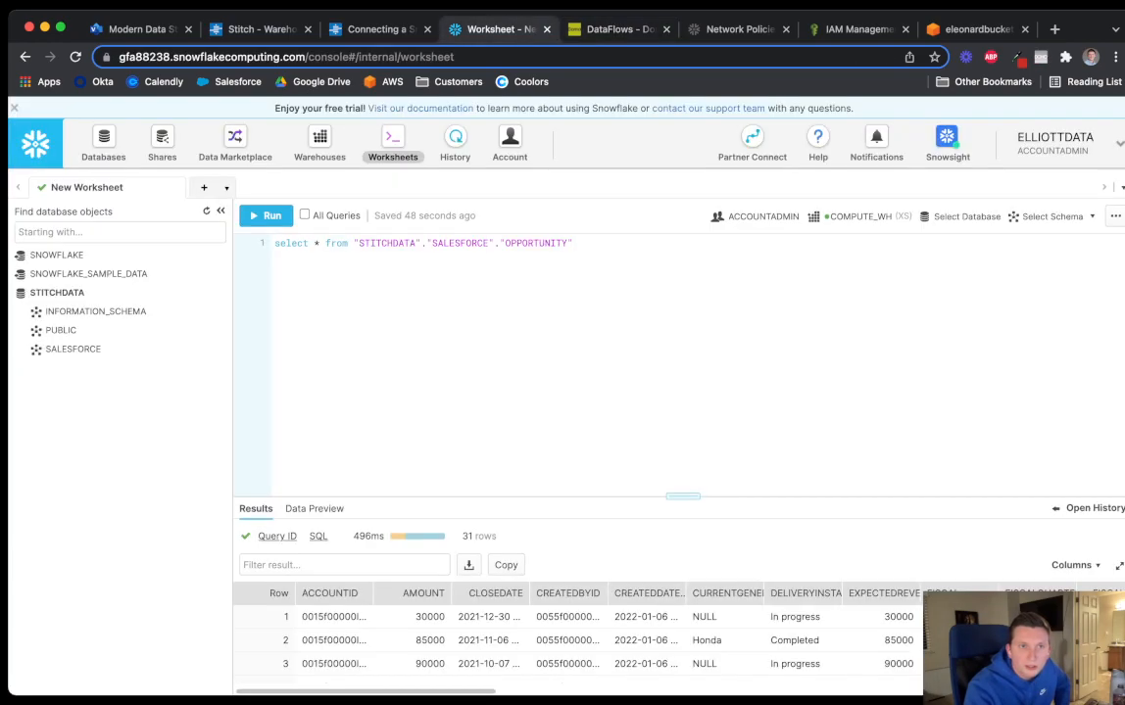
double_click(208, 57)
left_click_drag(208, 57, 310, 56)
key("super+c")
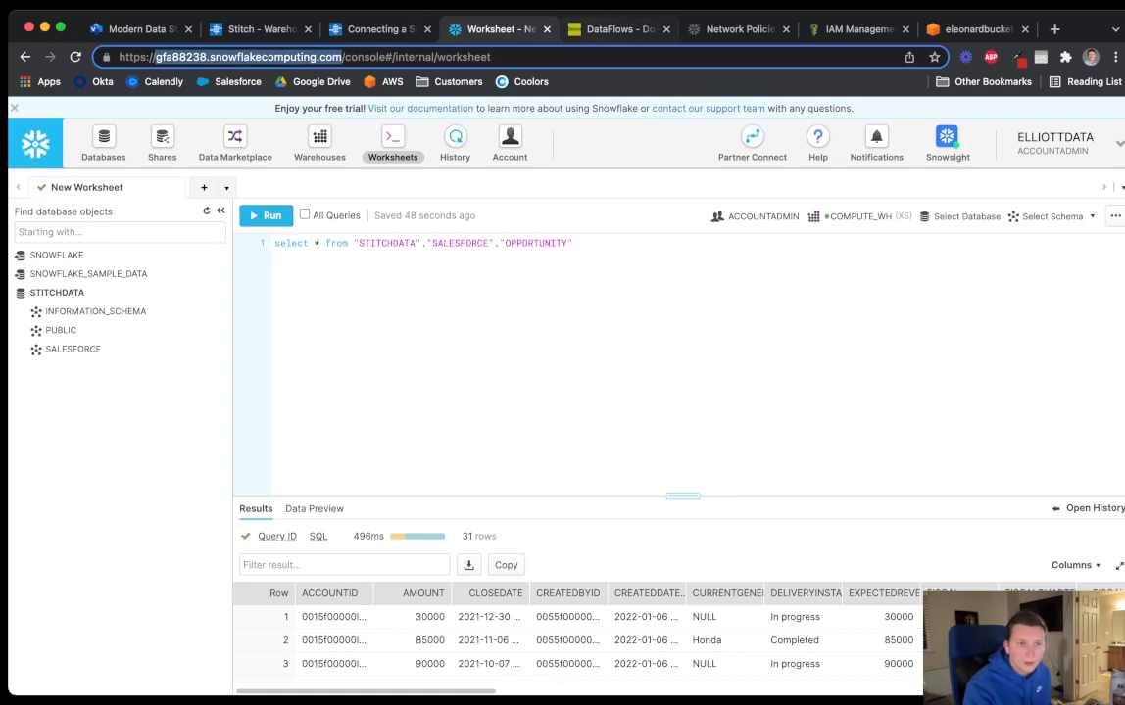
left_click(548, 29)
key("super+v")
scroll(312, 411, "down", 2)
key("Tab")
key("Tab")
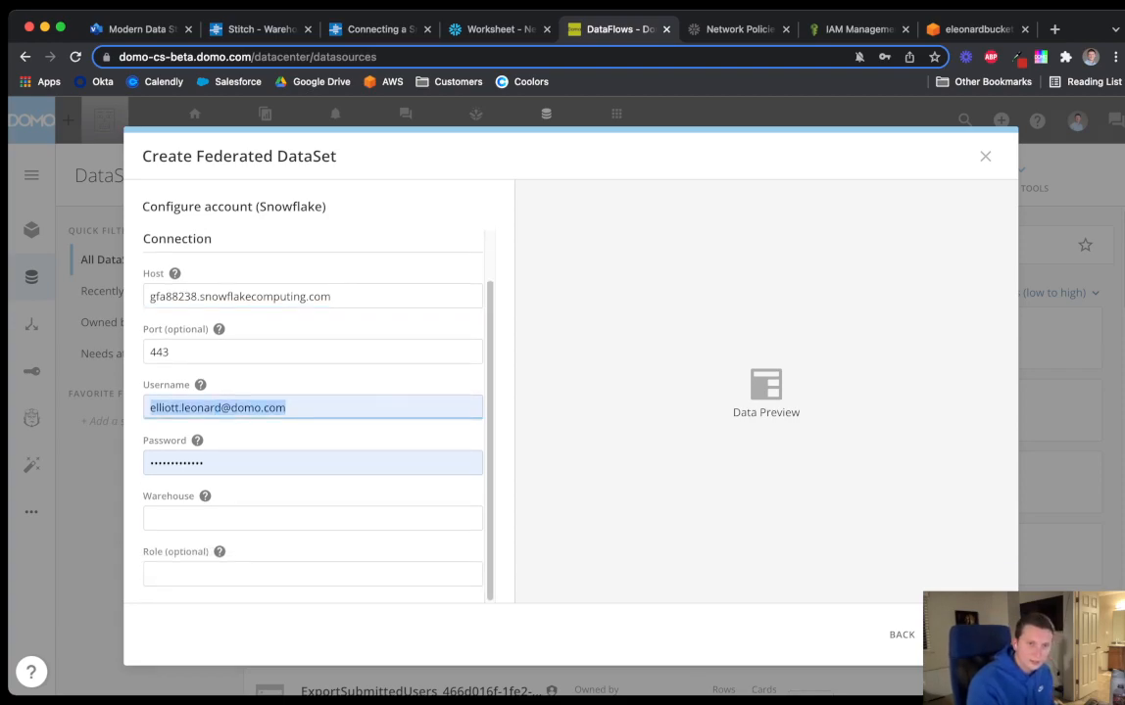
type("elliottdata")
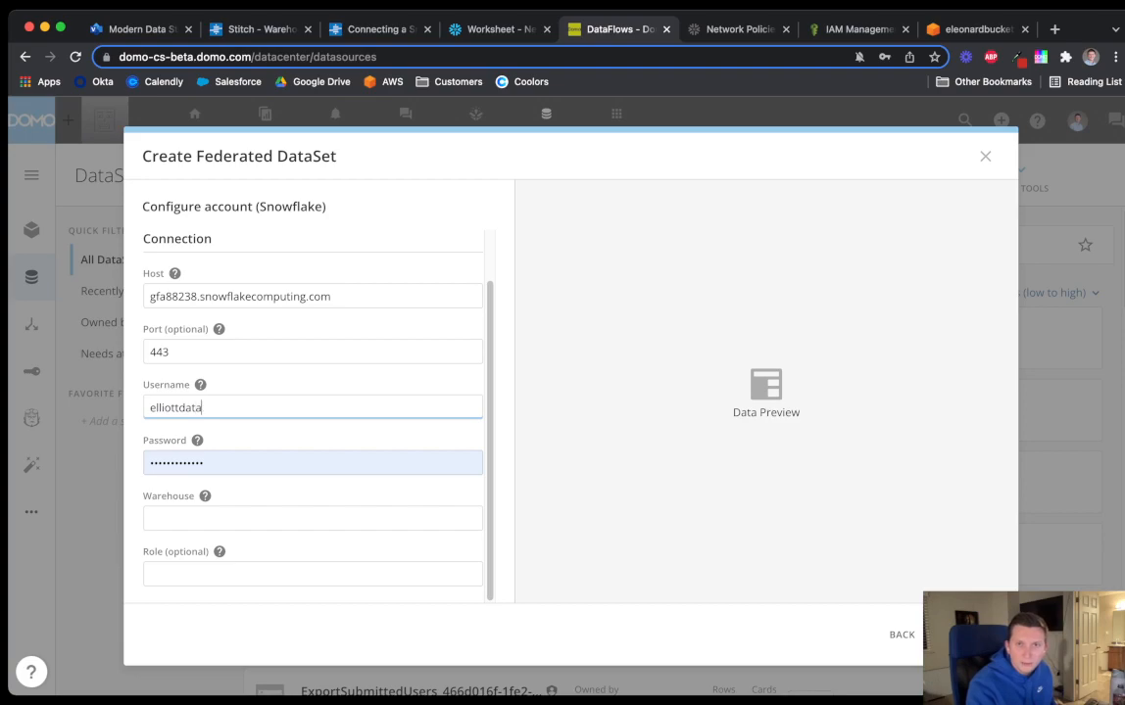
Replace the password and set the Role to ACCOUNTADMIN
left_click(485, 29)
left_click(615, 29)
double_click(227, 462)
type("••")
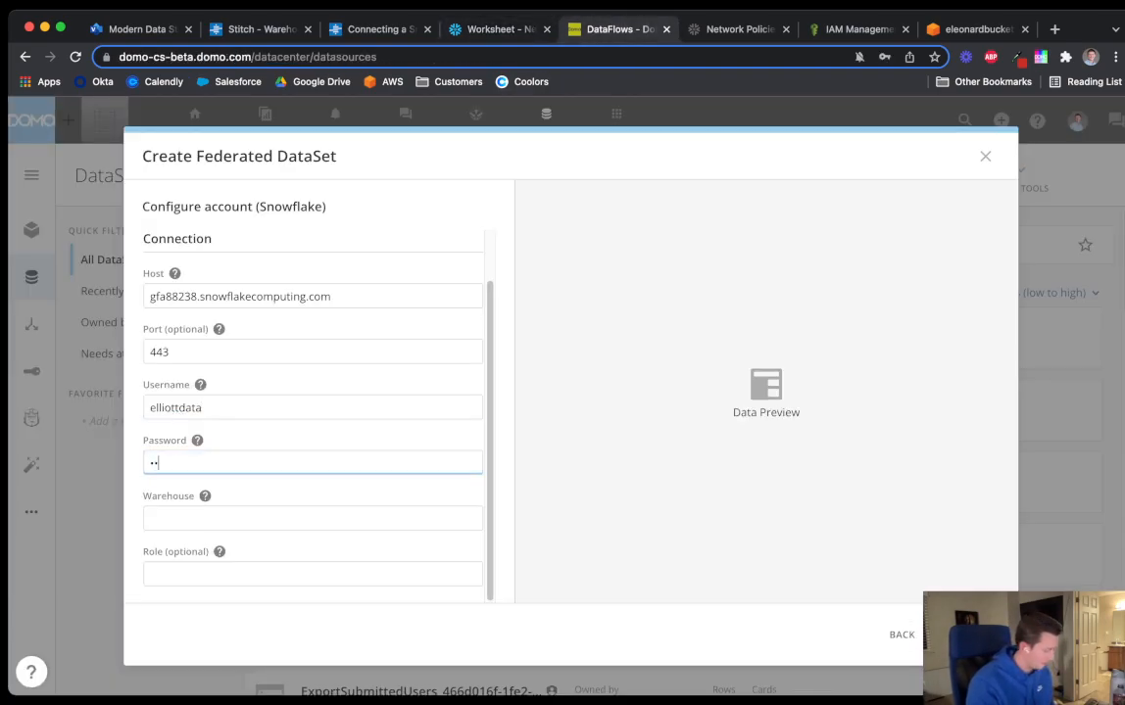
type("•••••••••••")
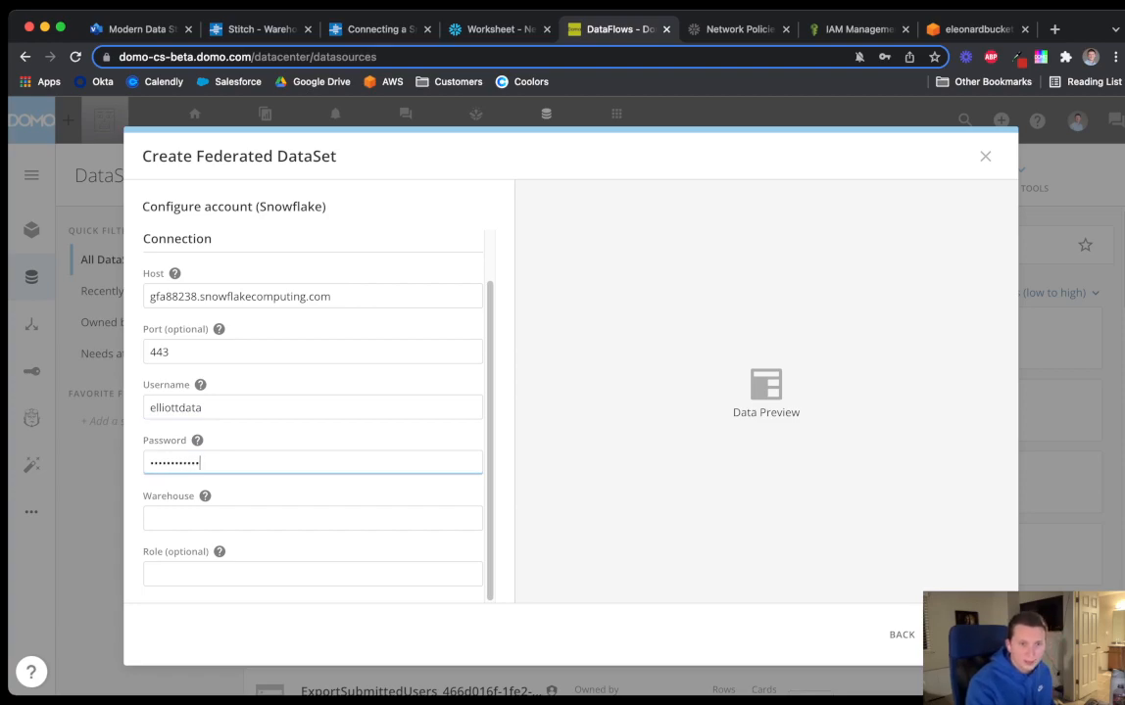
left_click(151, 574)
type("accou")
key("BackSpace")
key("BackSpace")
key("BackSpace")
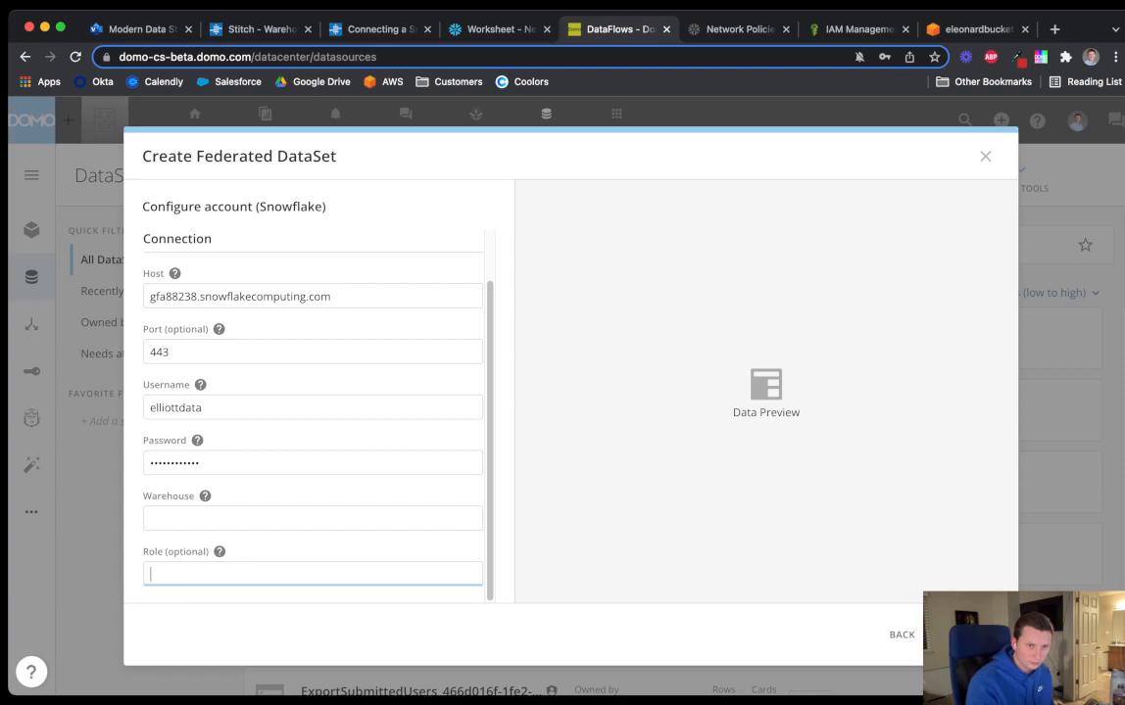
type("CCOUNTADMIN")
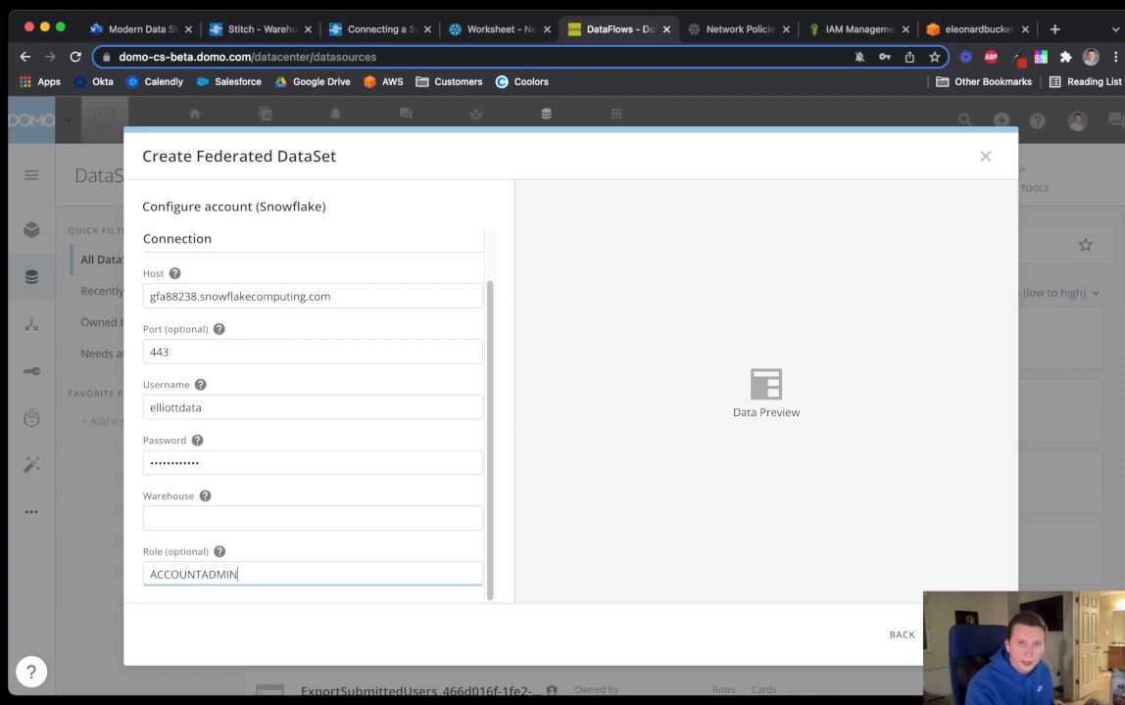
Set the Warehouse to STITCHDATA, connect, continue with that account, and reload the Snowflake worksheet
left_click(495, 28)
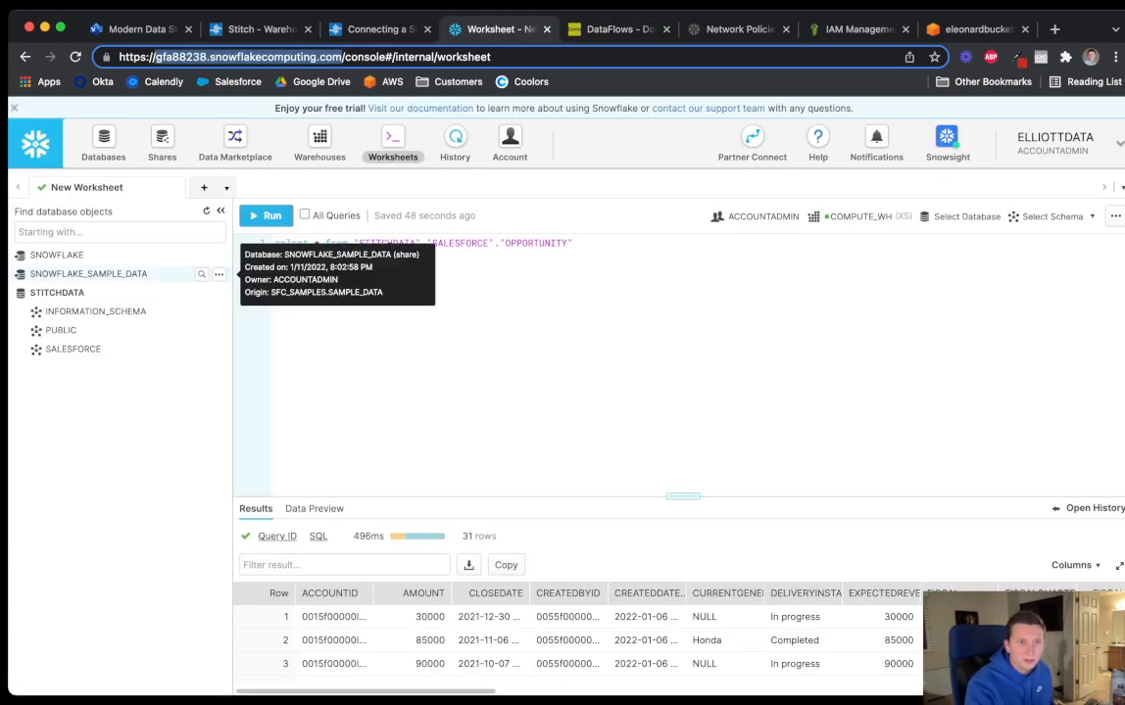
left_click(615, 30)
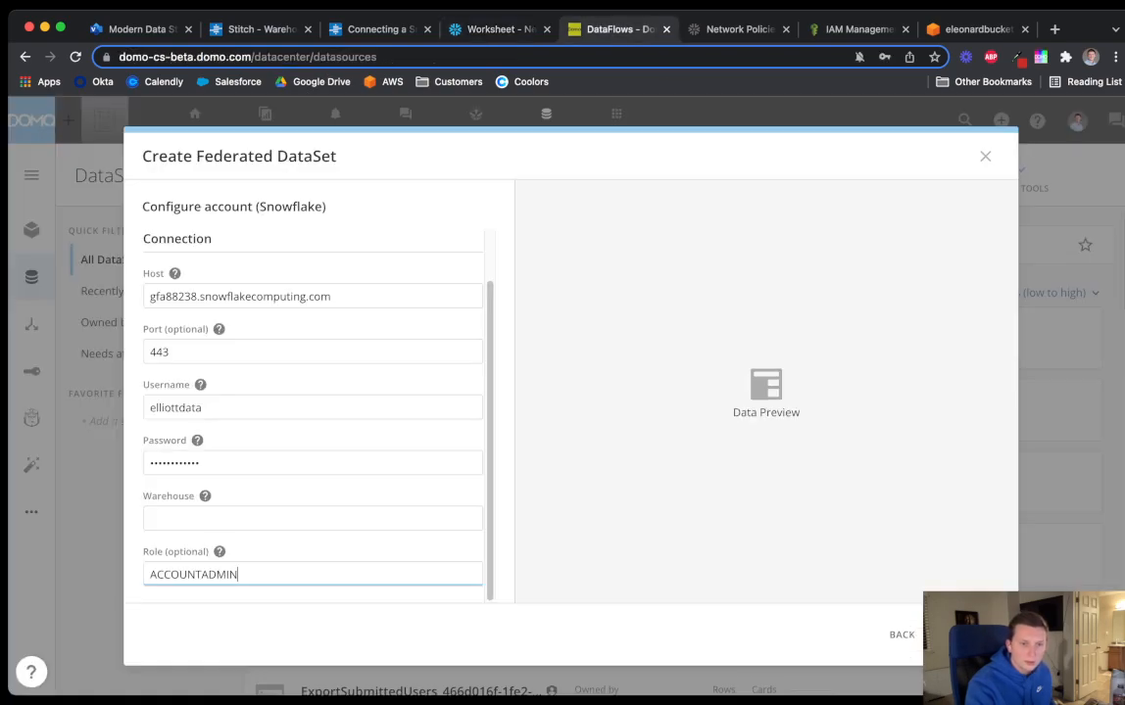
left_click(235, 518)
type("STITCHDATA")
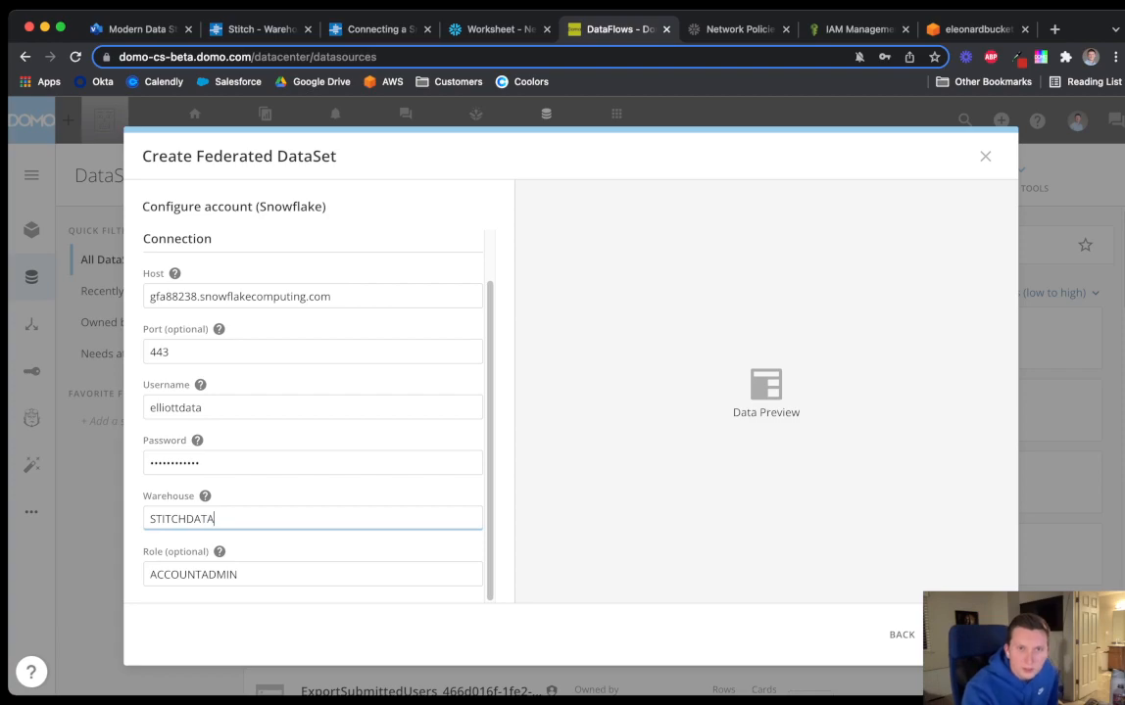
left_click(494, 29)
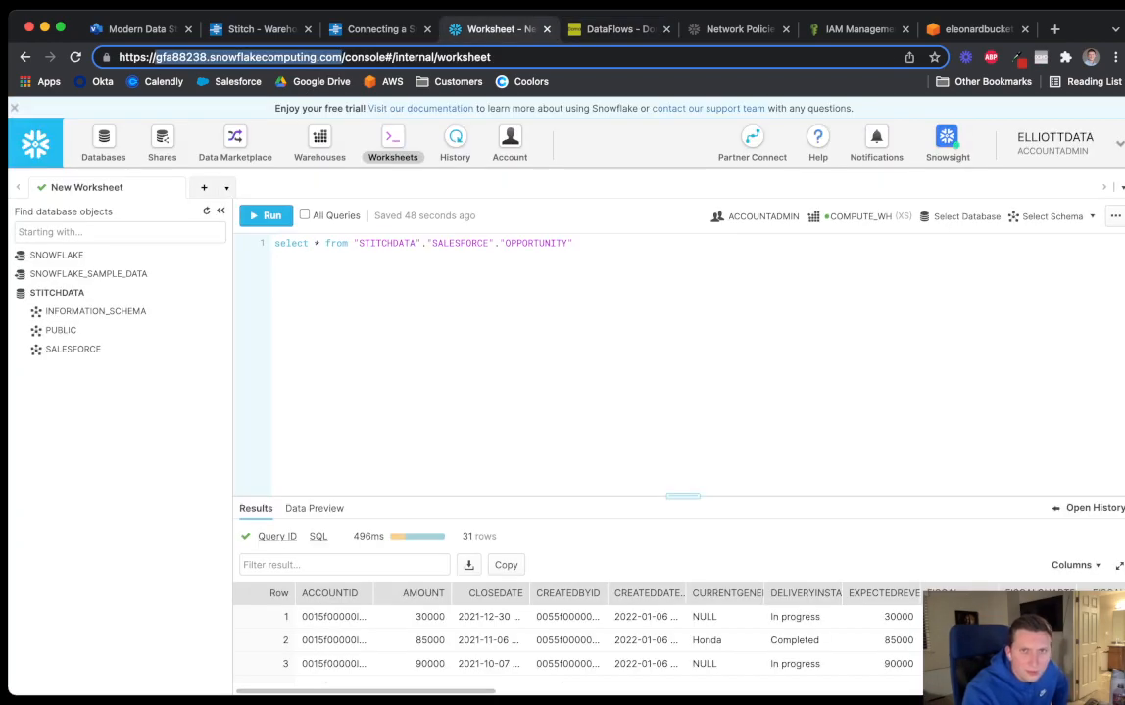
left_click(617, 30)
left_click(965, 635)
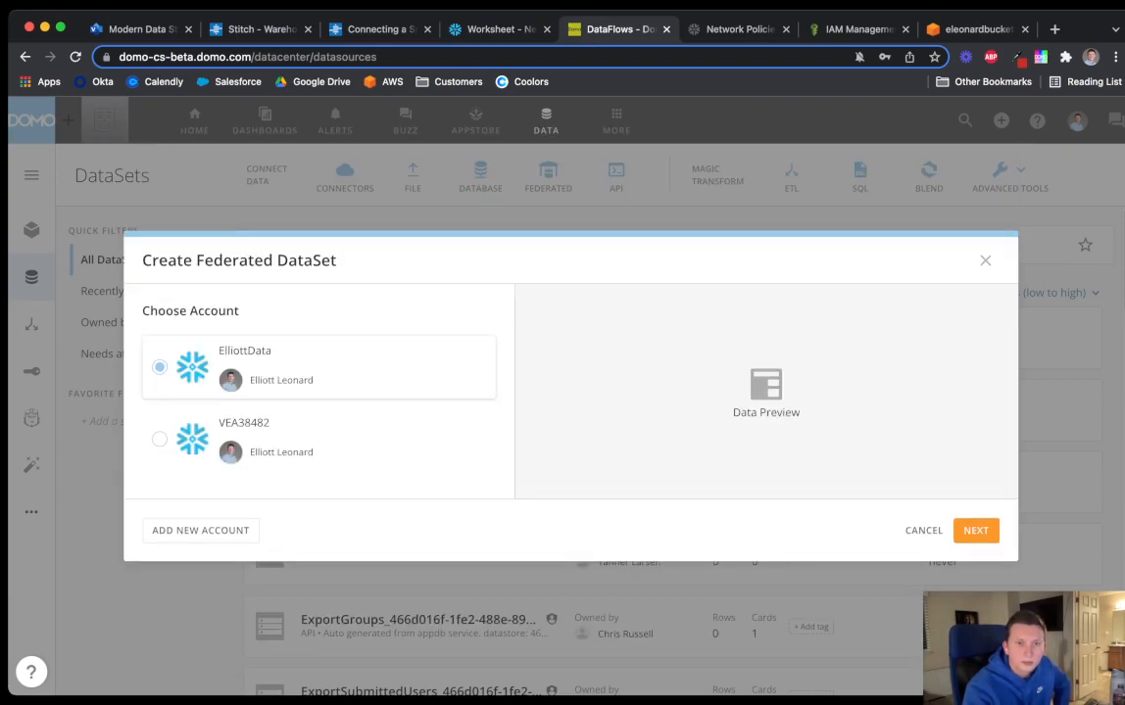
left_click(976, 530)
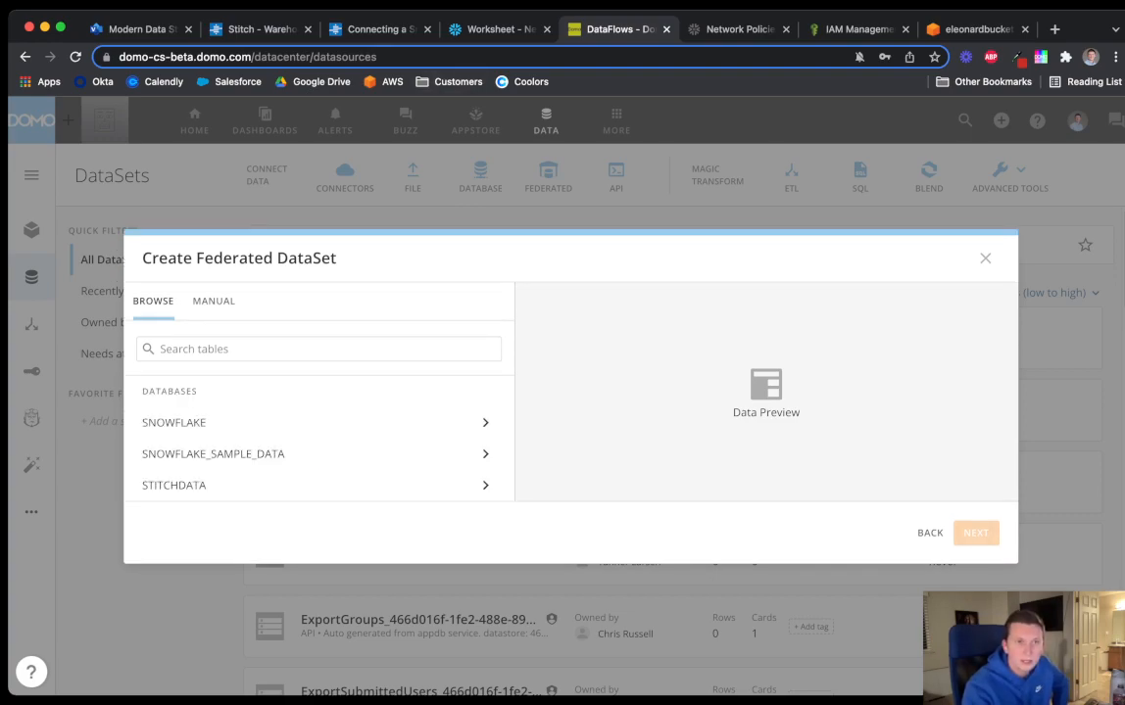
left_click(485, 29)
left_click(75, 56)
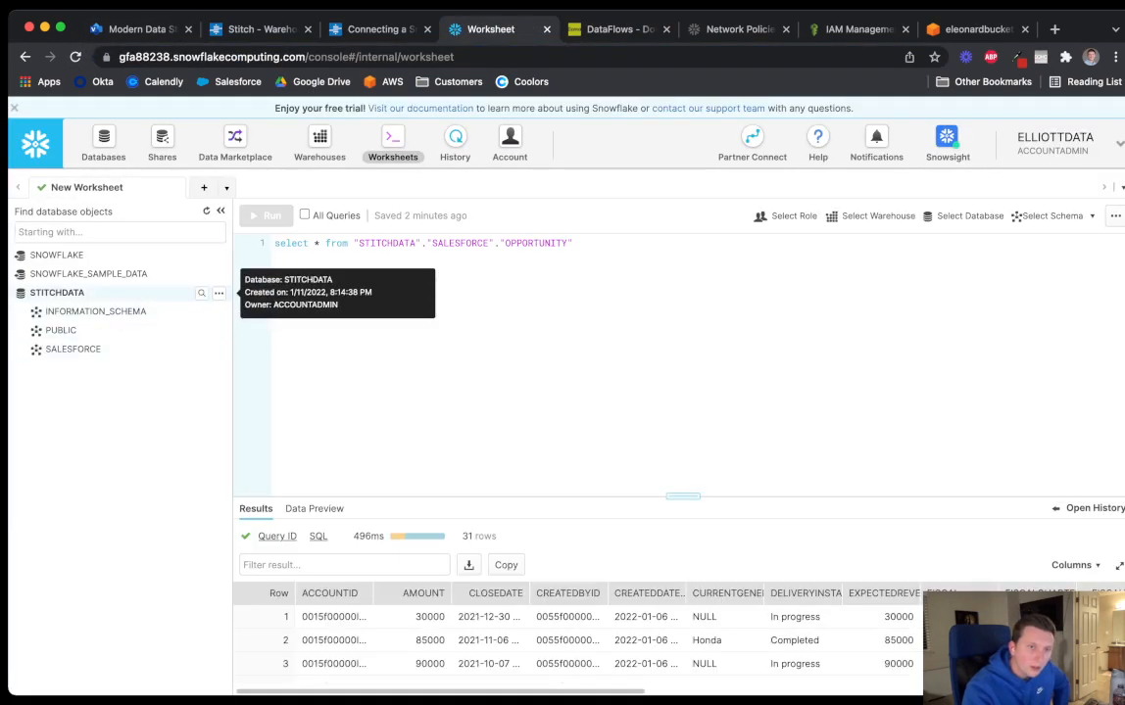
Expand INFORMATION_SCHEMA, PUBLIC and SALESFORCE under STITCHDATA to view their tables
left_click(96, 312)
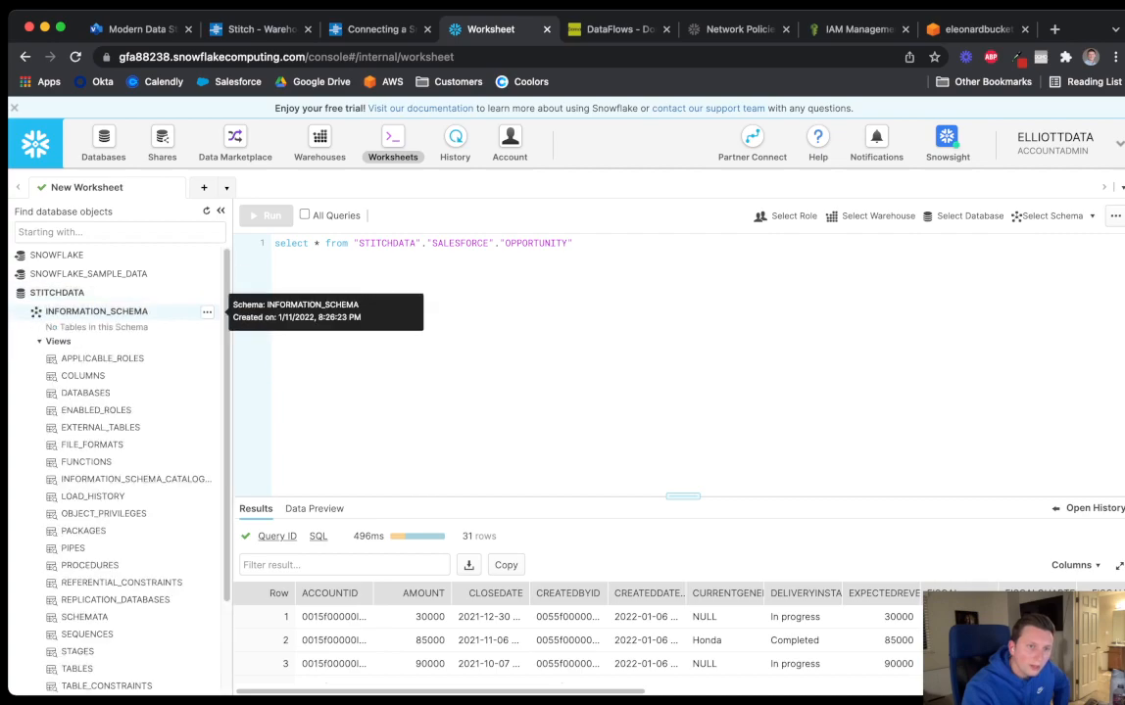
left_click(96, 311)
left_click(61, 330)
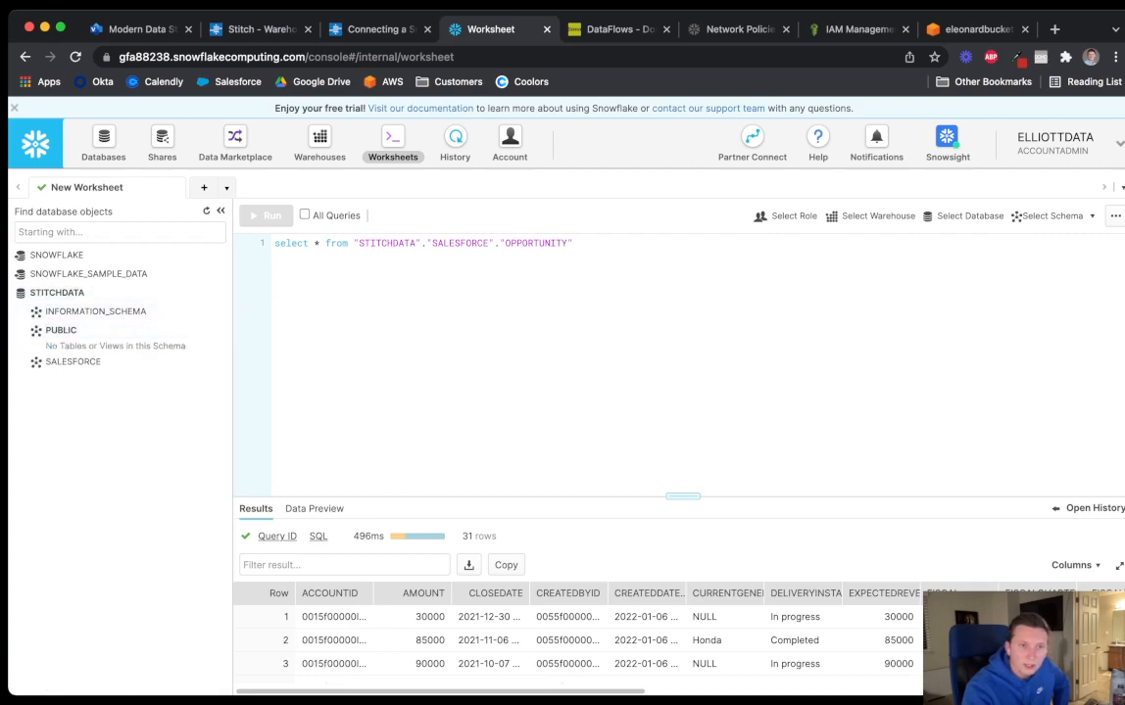
left_click(73, 361)
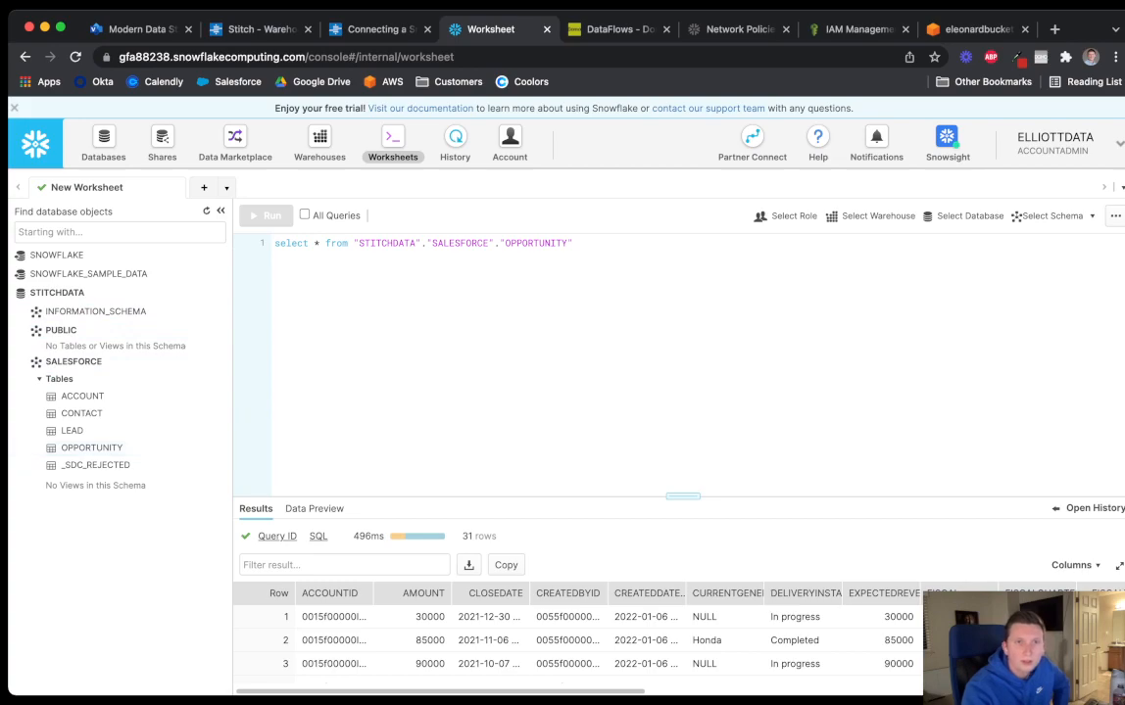
left_click(261, 29)
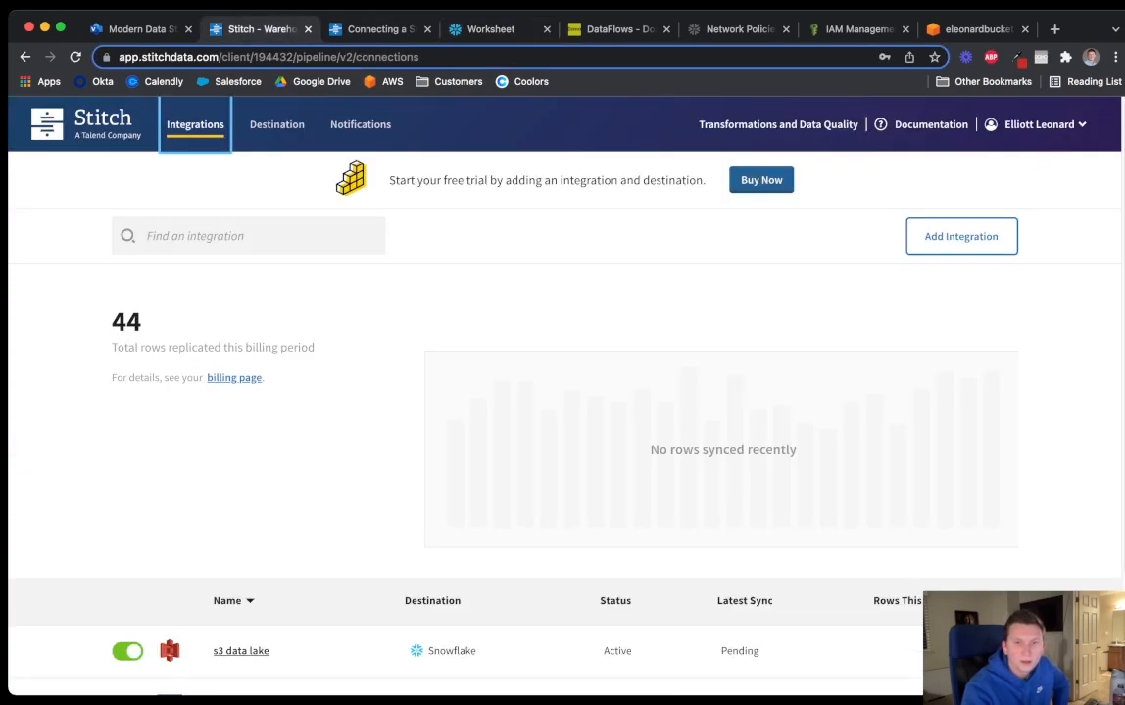
Open the s3 data lake integration's Summary to check its 31 preparing rows
scroll(565, 391, "down", 3)
mouse_move(986, 559)
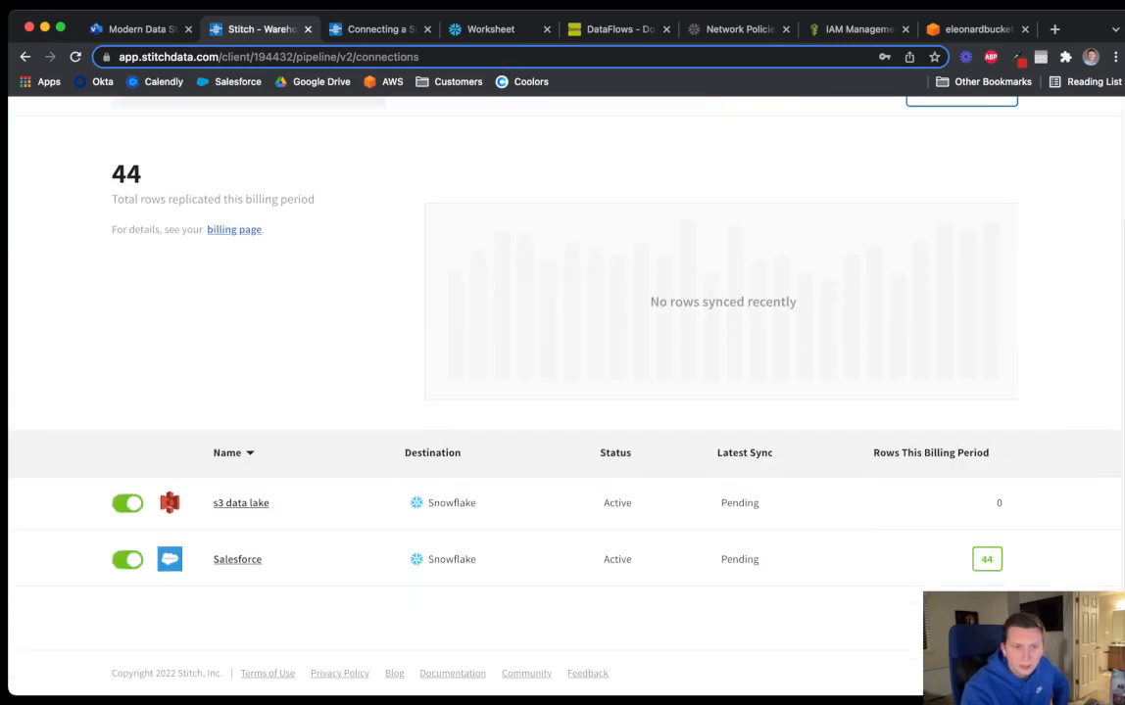
left_click(241, 502)
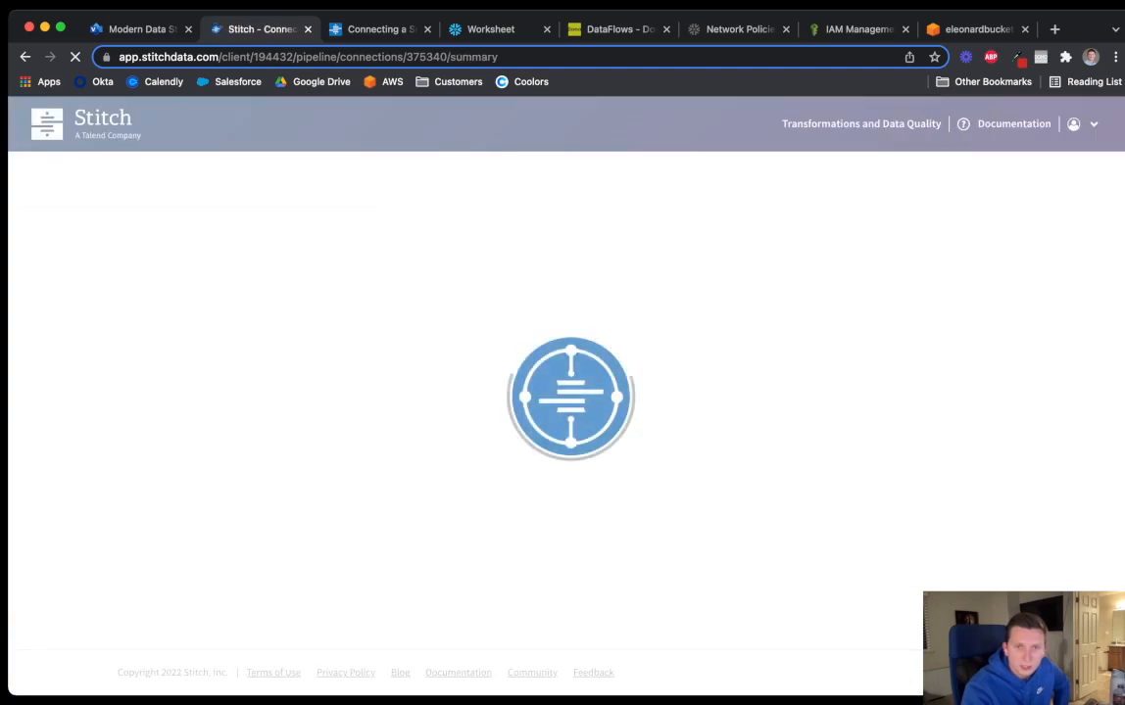
scroll(562, 392, "down", 1)
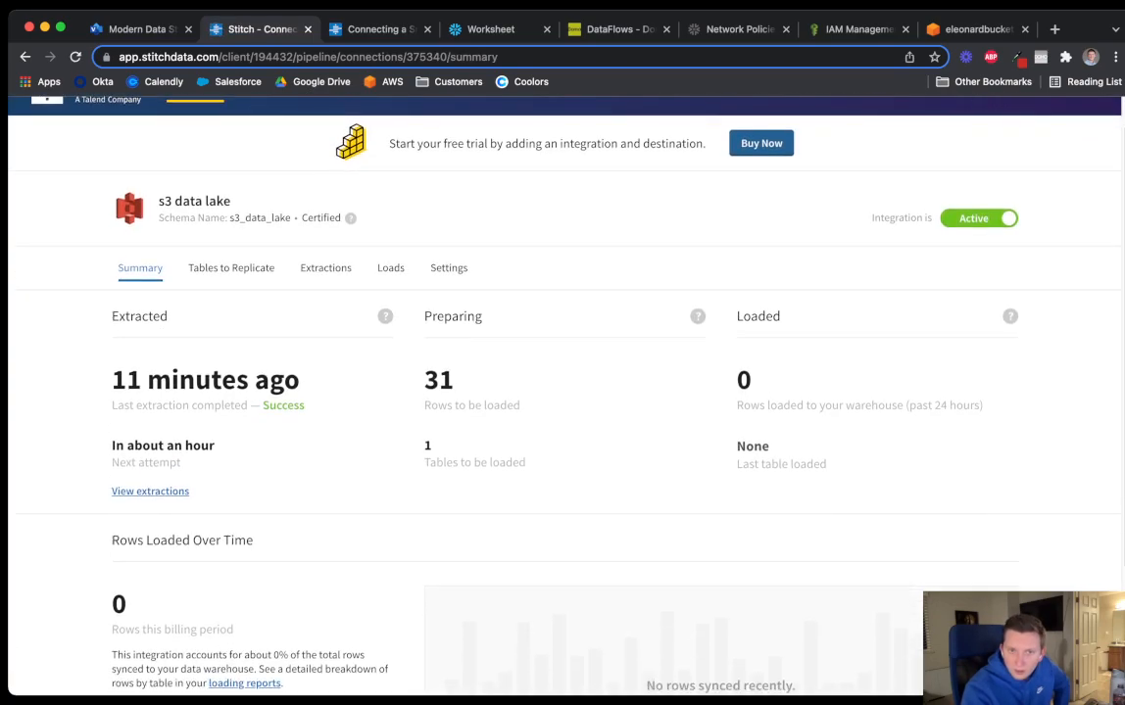
mouse_move(698, 317)
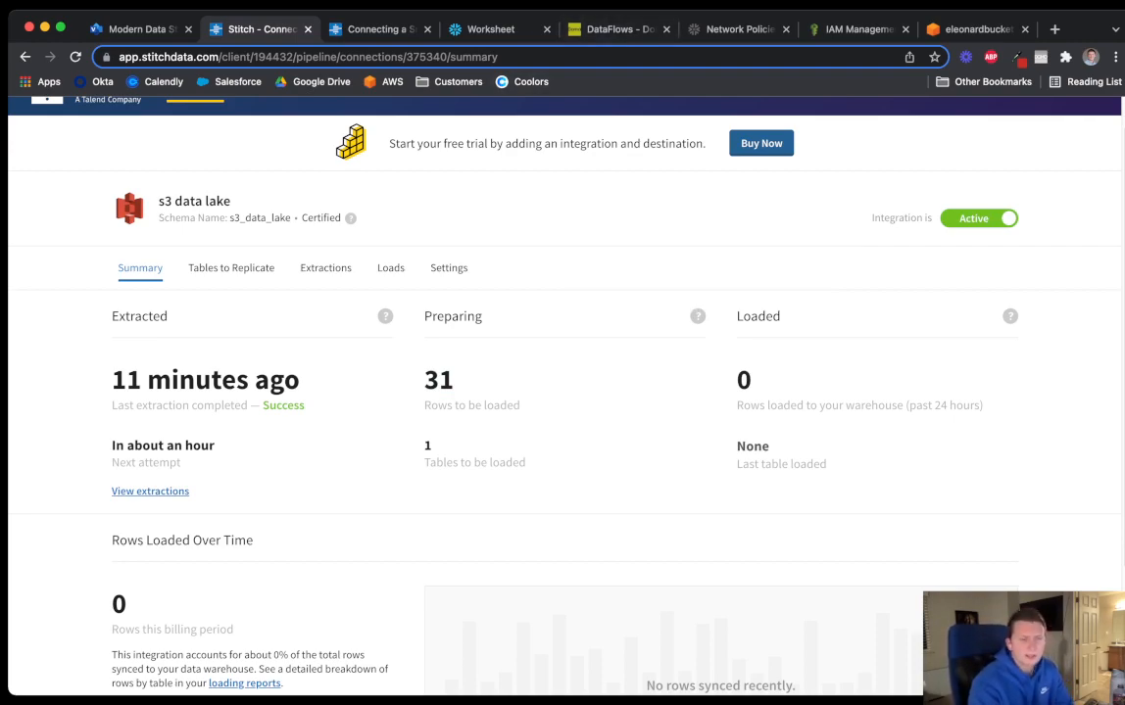
left_click(615, 29)
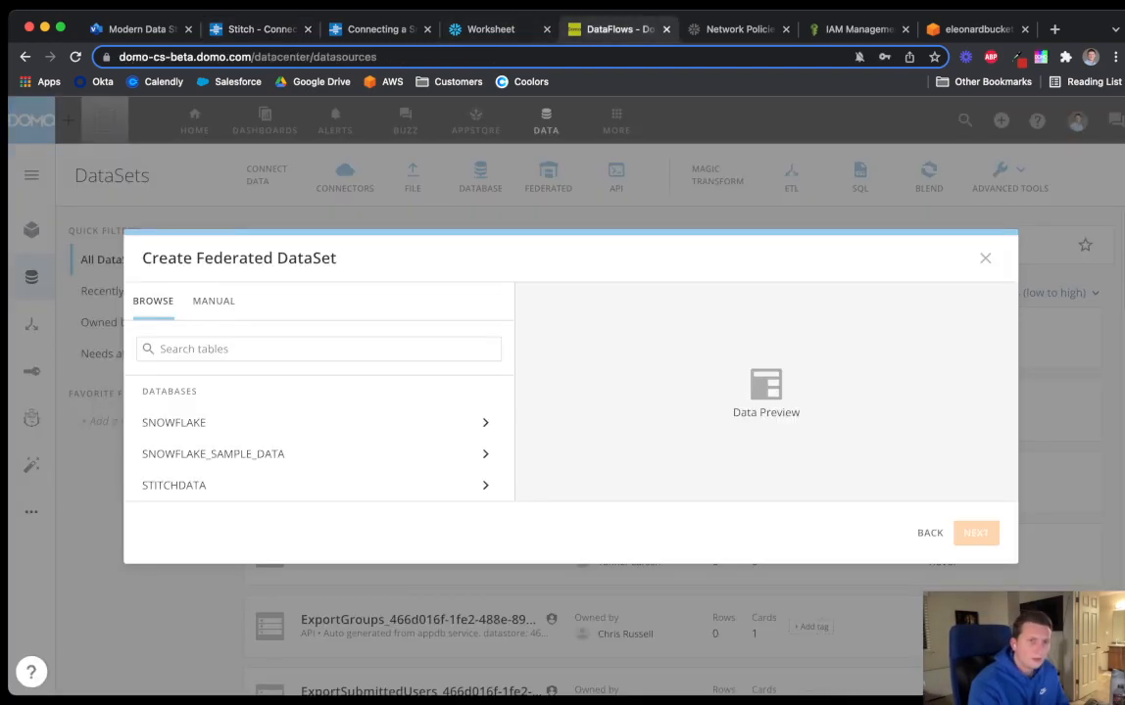
Create Federated Snowflake ACCOUNT from STITCHDATA > SALESFORCE > ACCOUNT with the default name and TTL 900
triple_click(239, 259)
left_click(239, 258)
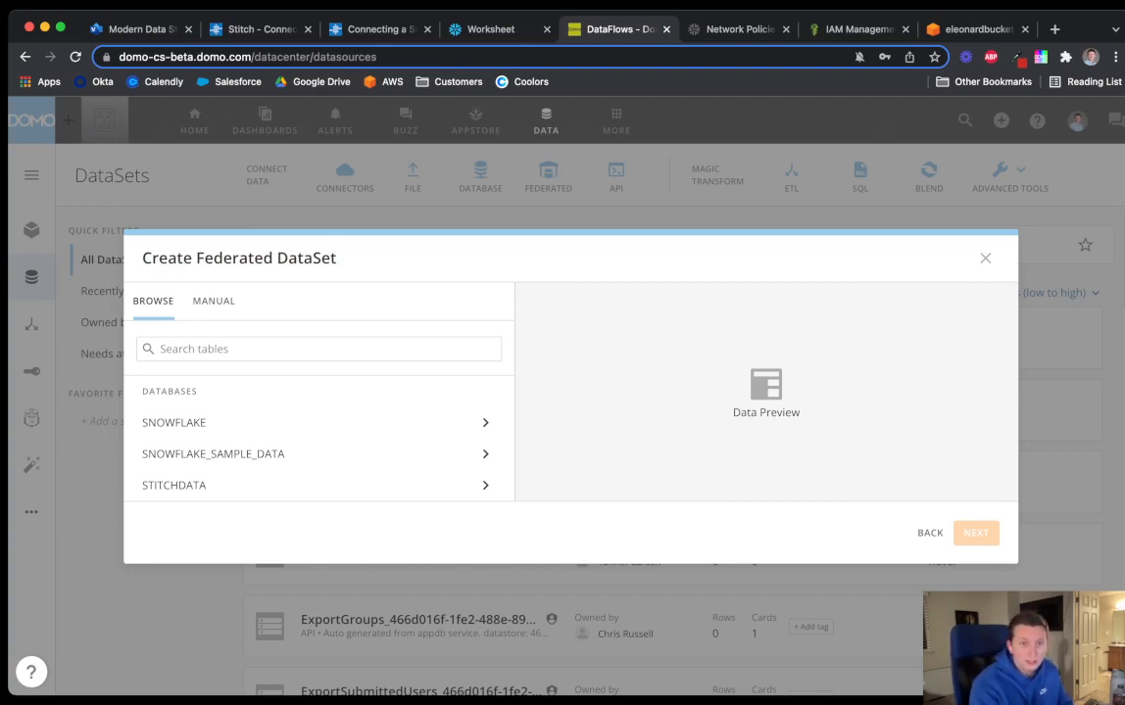
left_click(174, 486)
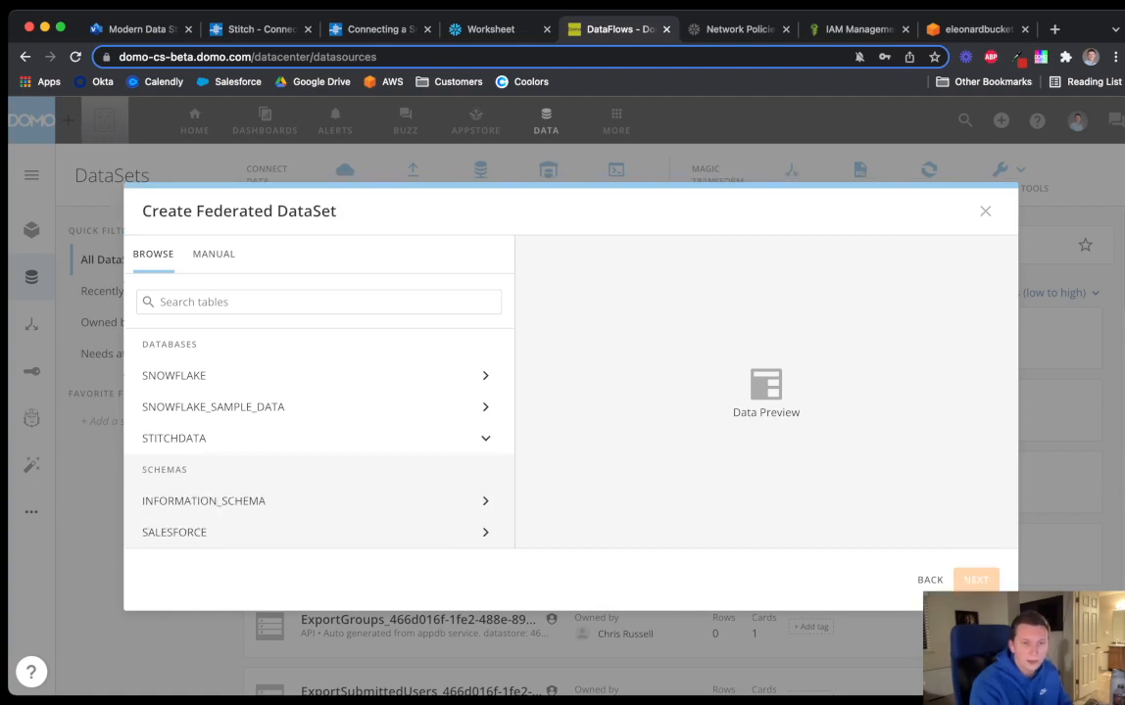
left_click(174, 532)
scroll(196, 529, "down", 2)
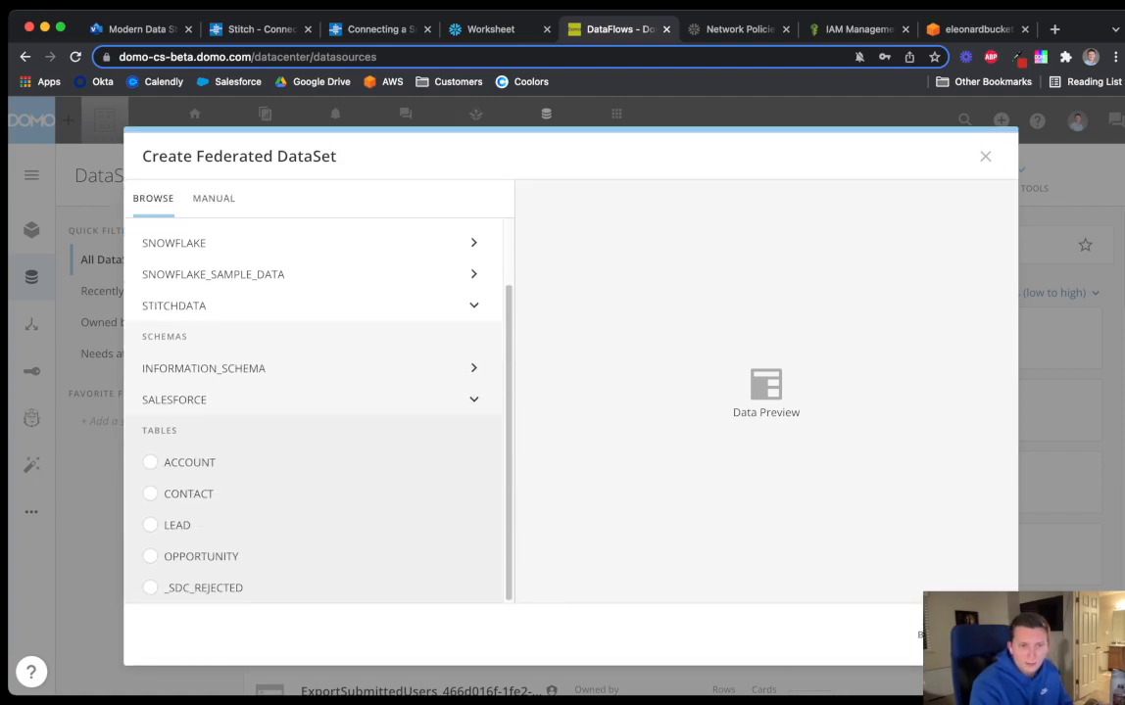
left_click(150, 462)
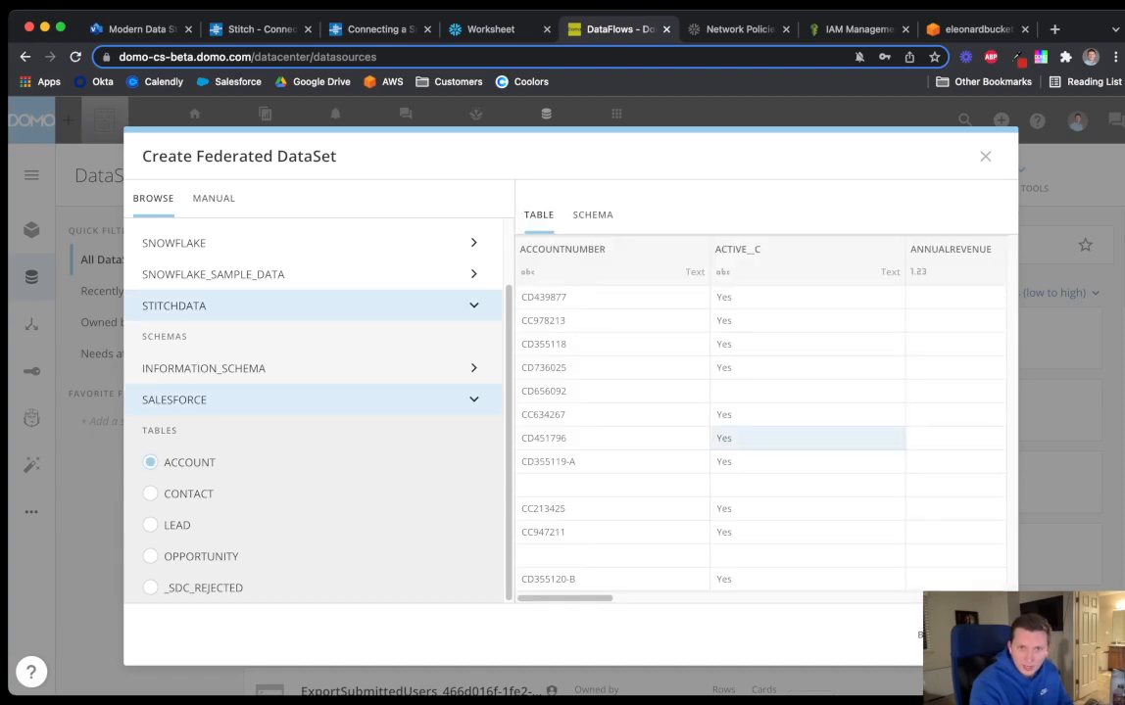
left_click(592, 215)
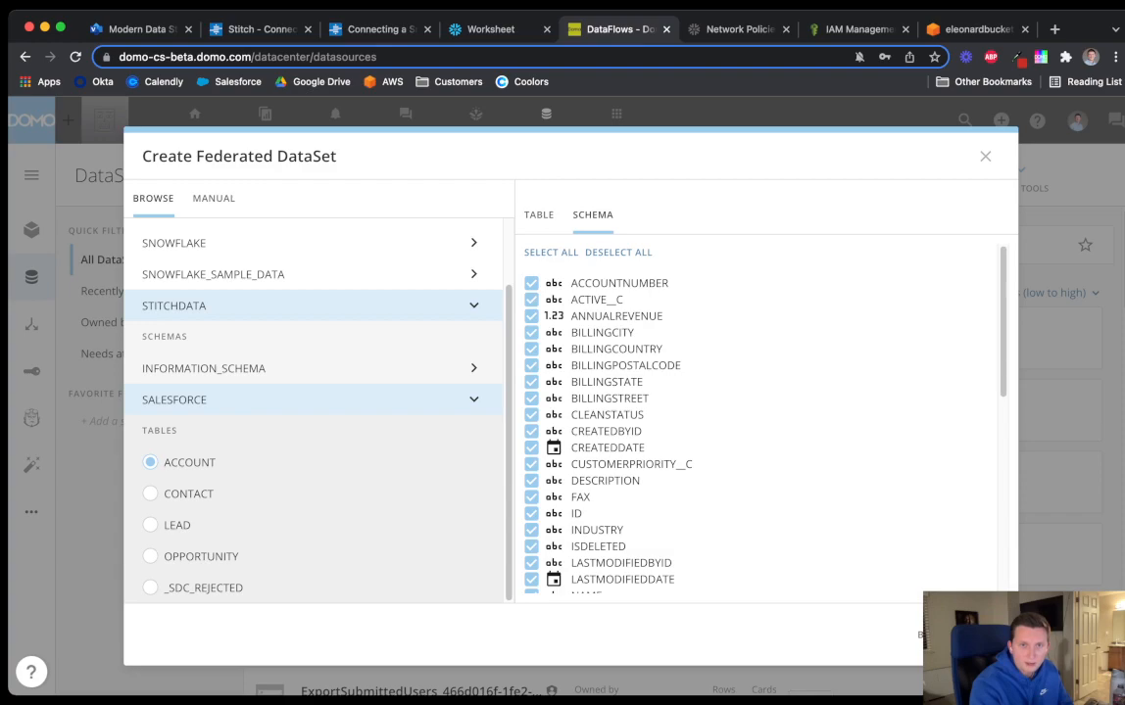
left_click(538, 215)
left_click(977, 635)
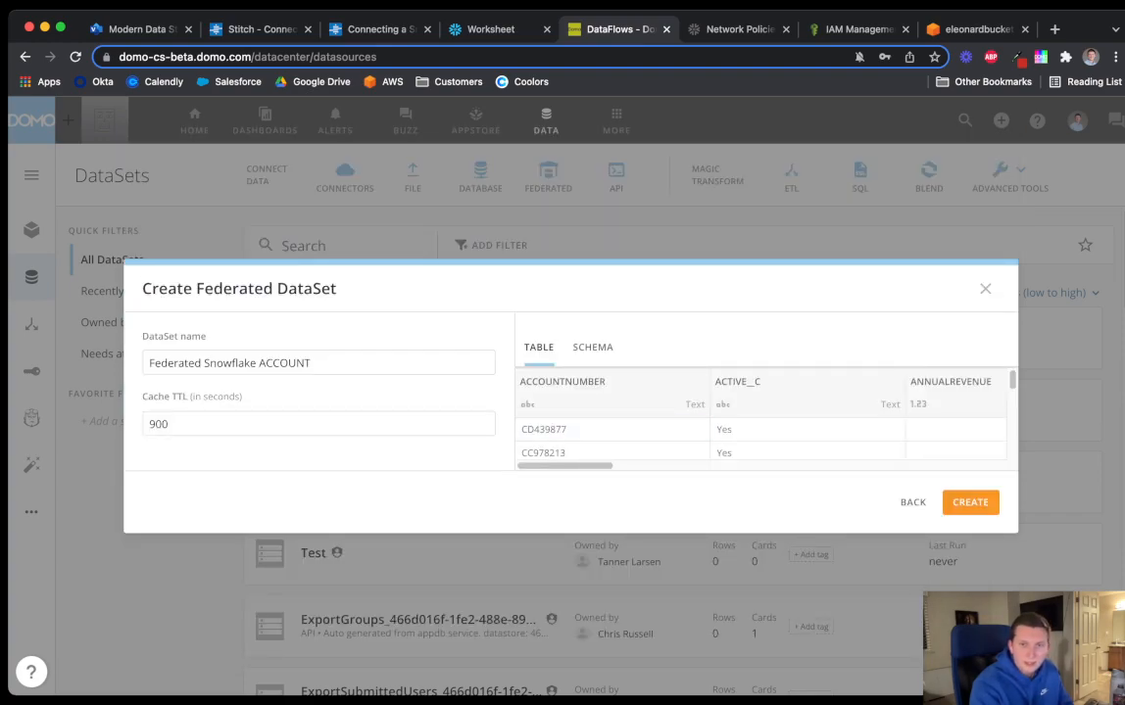
left_click(970, 502)
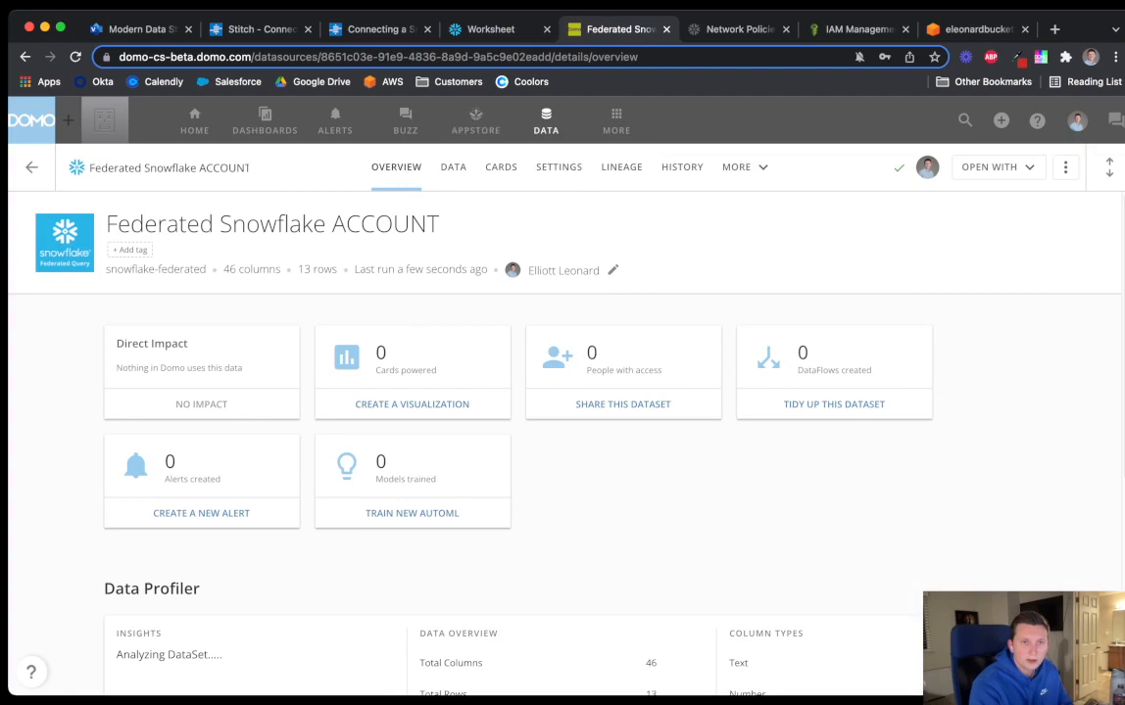
left_click(546, 121)
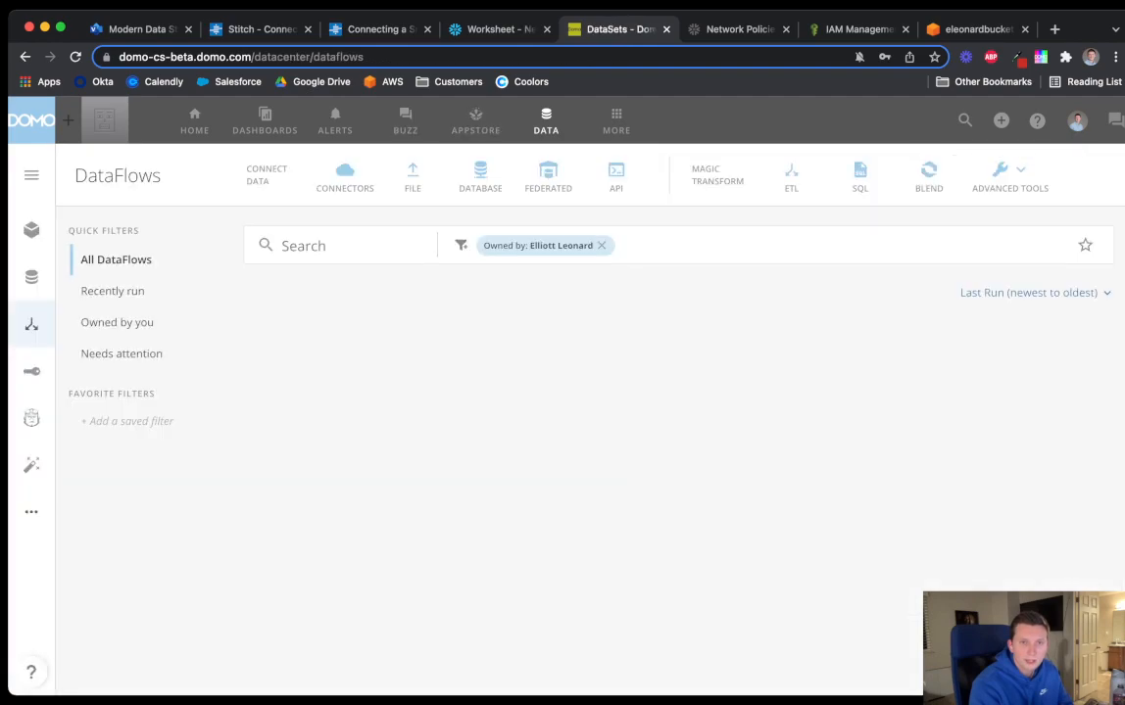
Create Federated Snowflake OPPORTUNITY from the SALESFORCE OPPORTUNITY table, keeping the default name and TTL 900
left_click(548, 176)
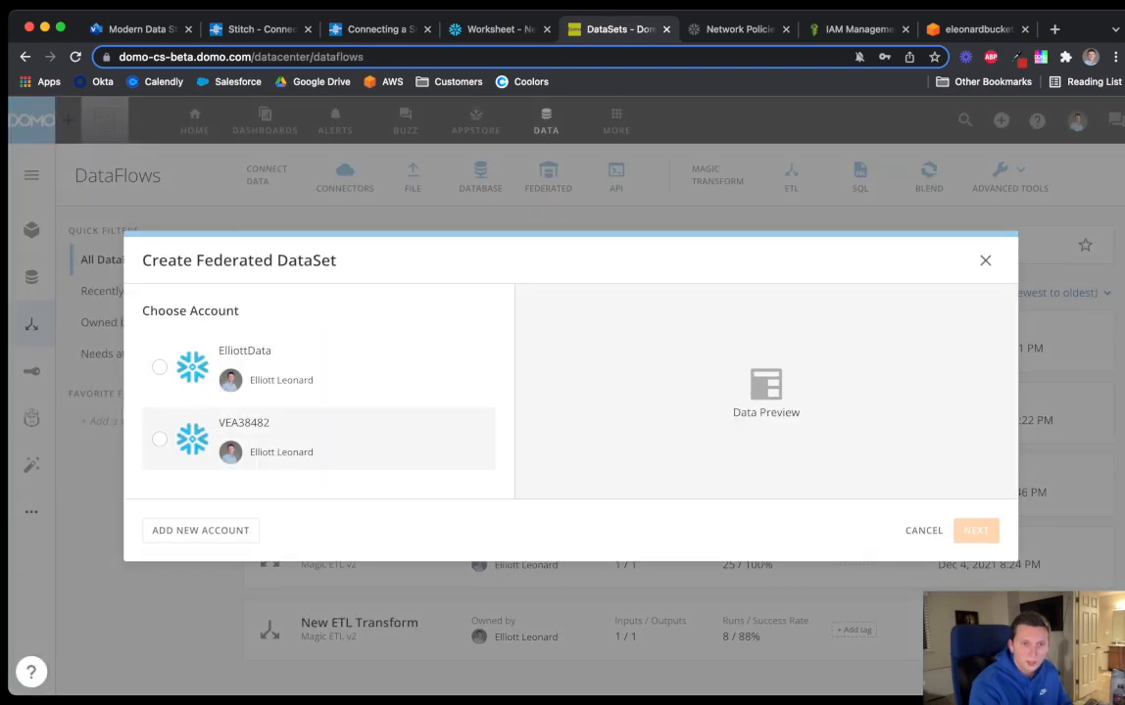
left_click(274, 367)
left_click(976, 531)
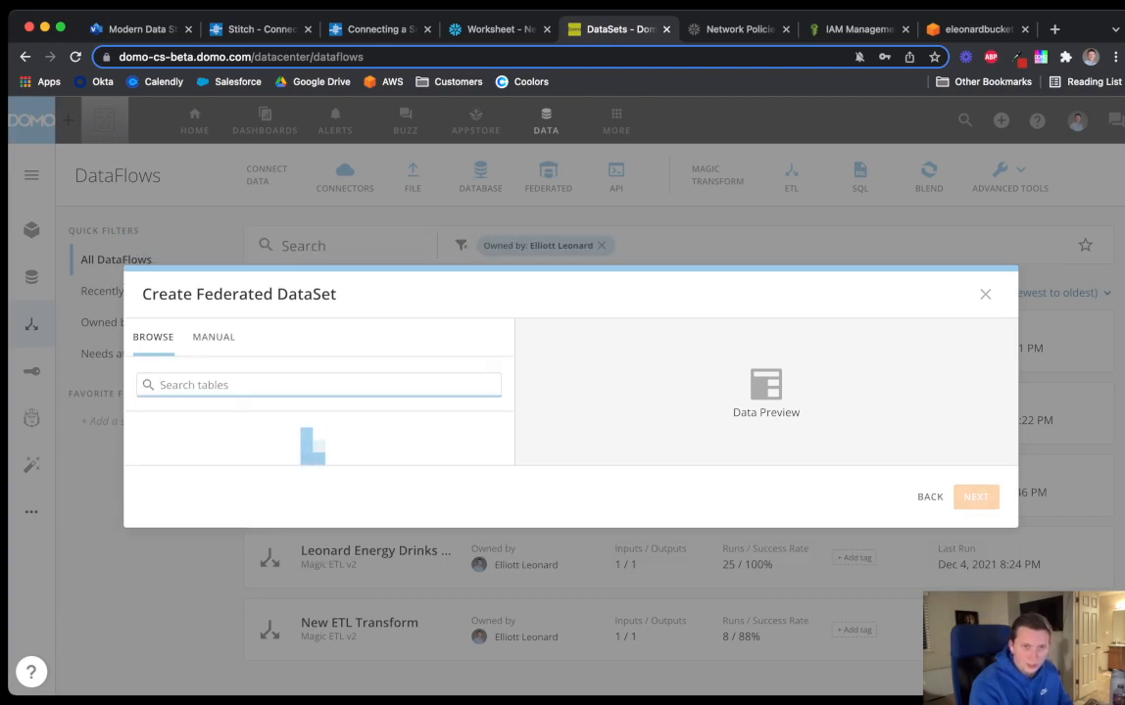
left_click(217, 485)
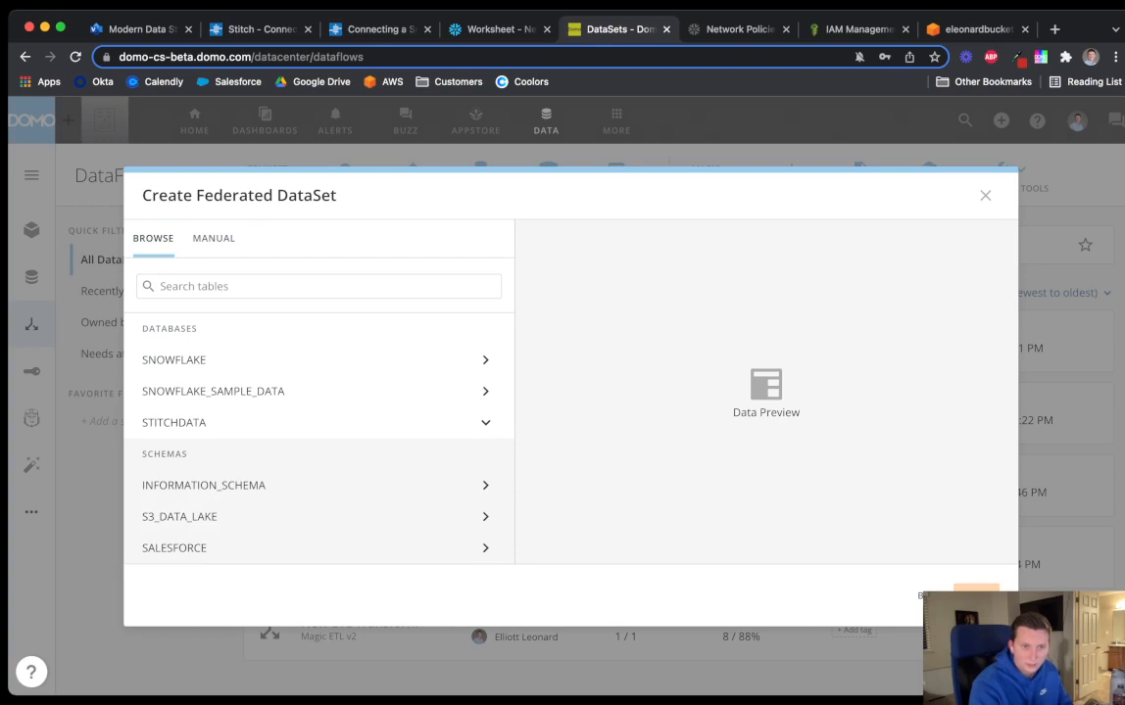
left_click(196, 548)
scroll(205, 534, "down", 2)
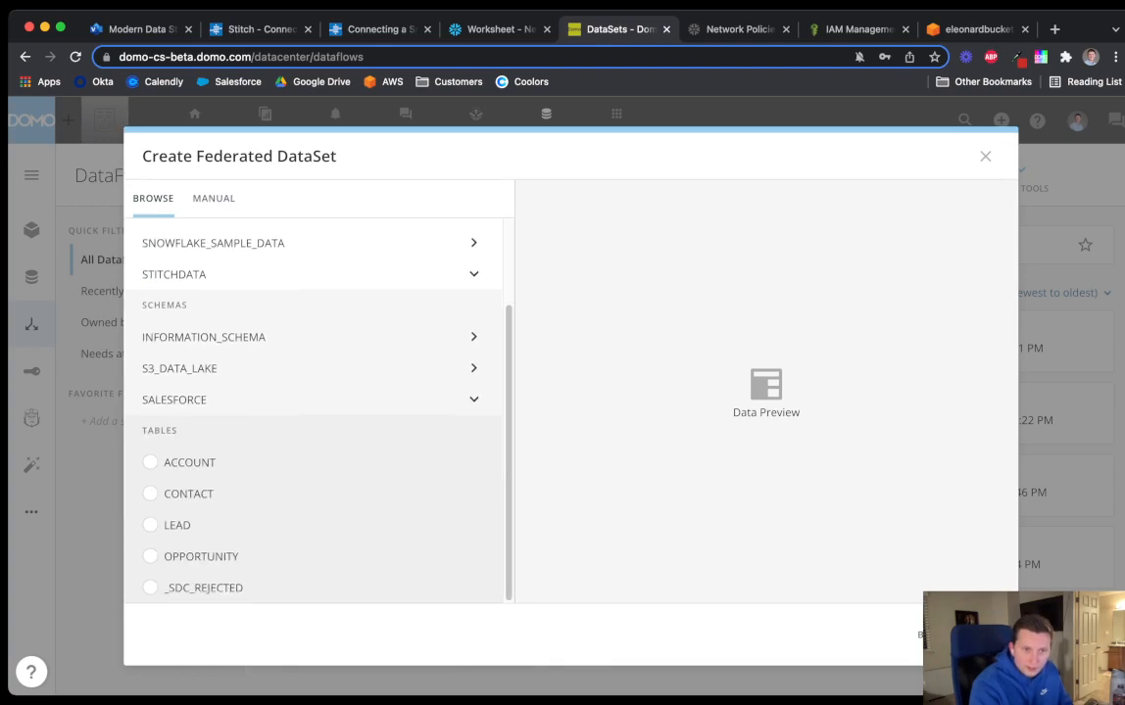
left_click(152, 557)
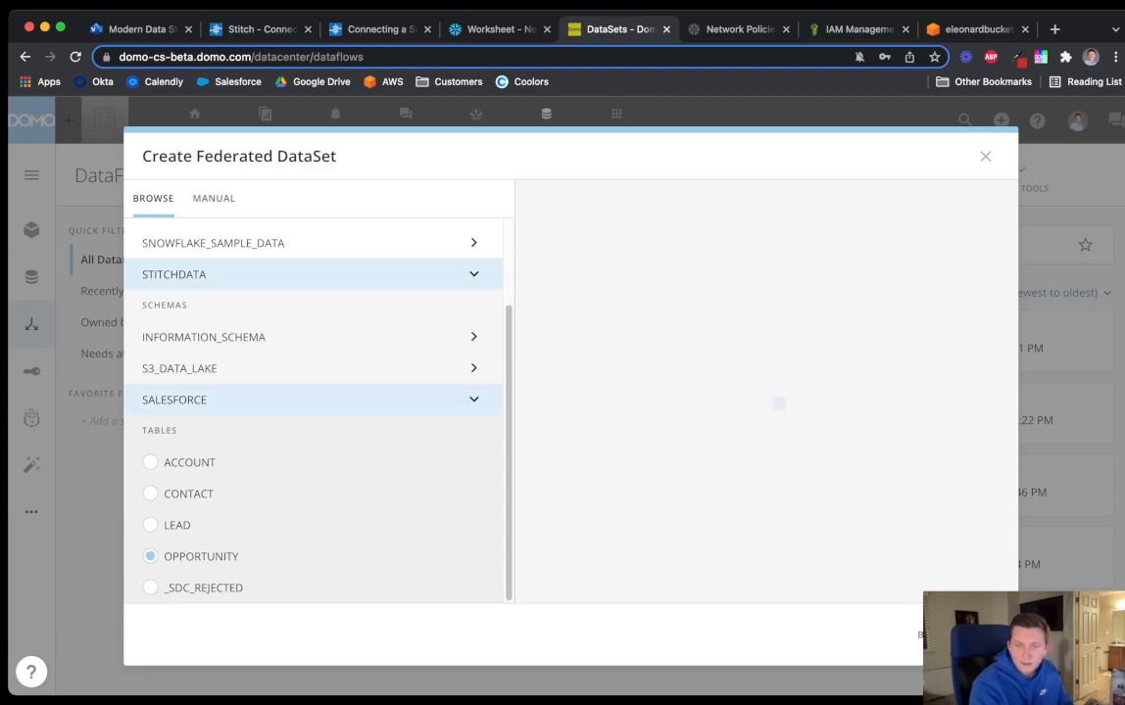
left_click(978, 635)
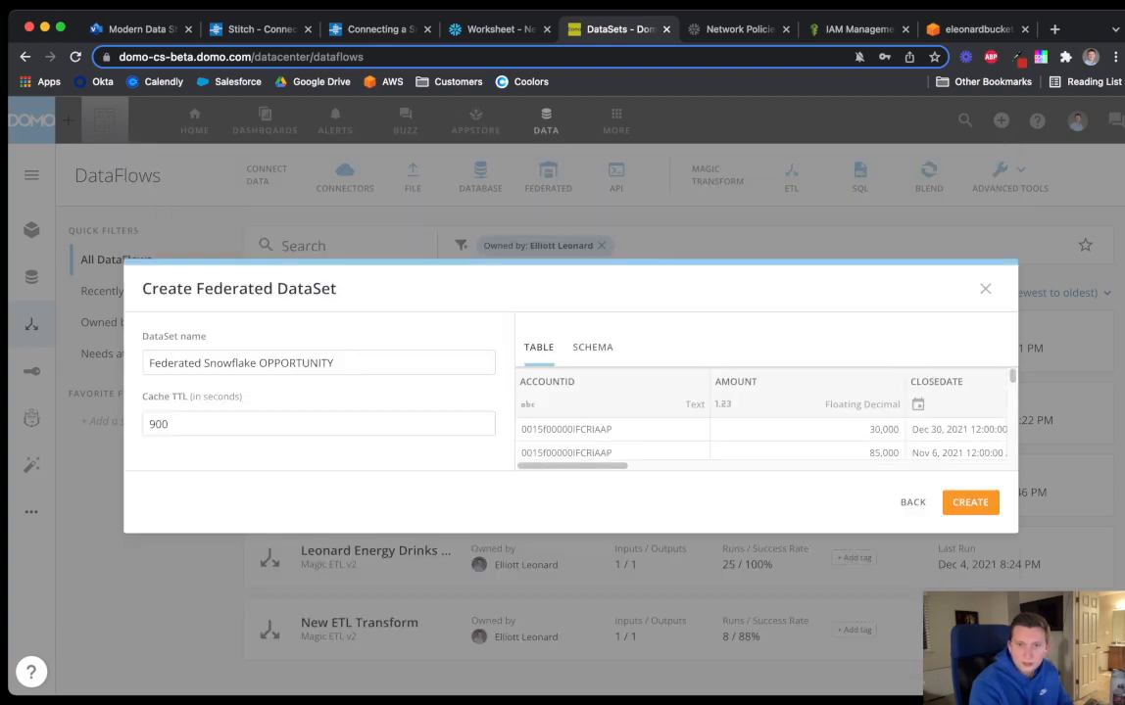
left_click(970, 503)
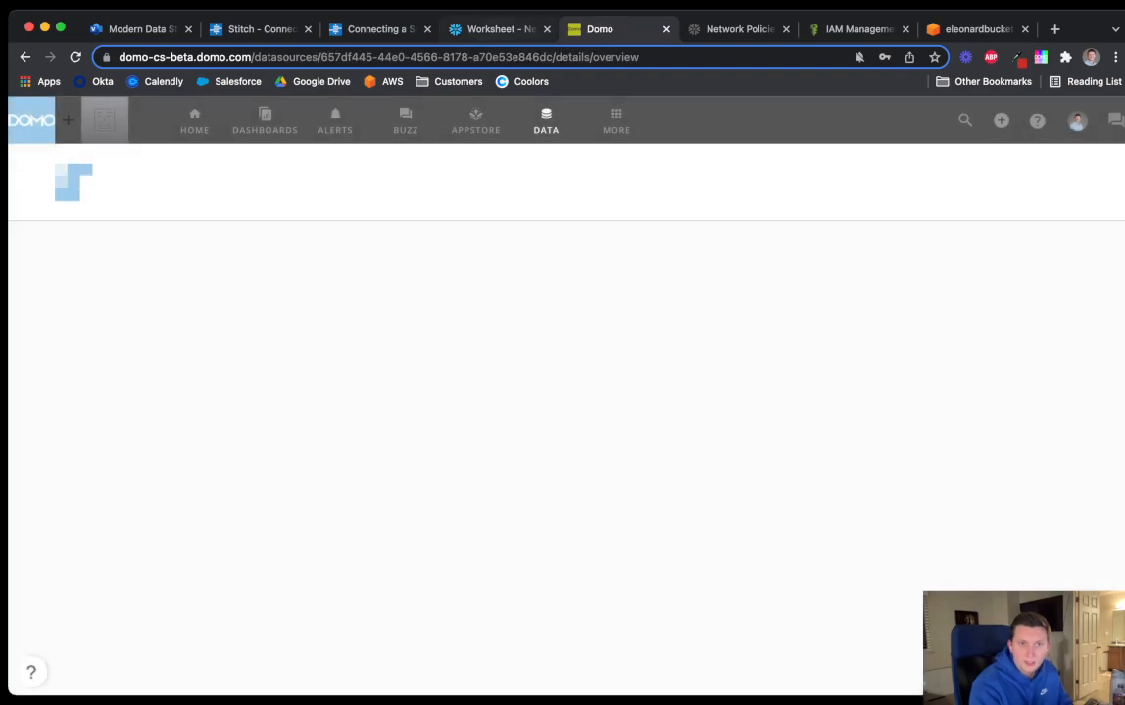
left_click(500, 29)
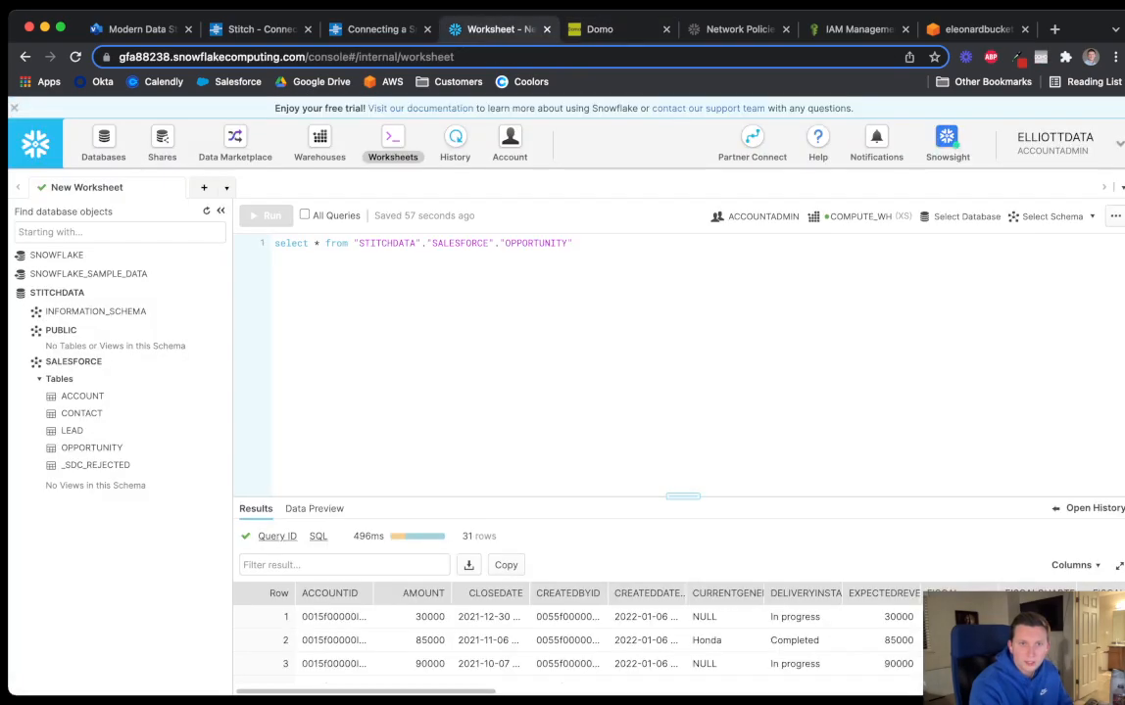
Reload the worksheet, expand S3_DATA_LAKE, and delete the OPPORTUNITY table path from the query
left_click(75, 57)
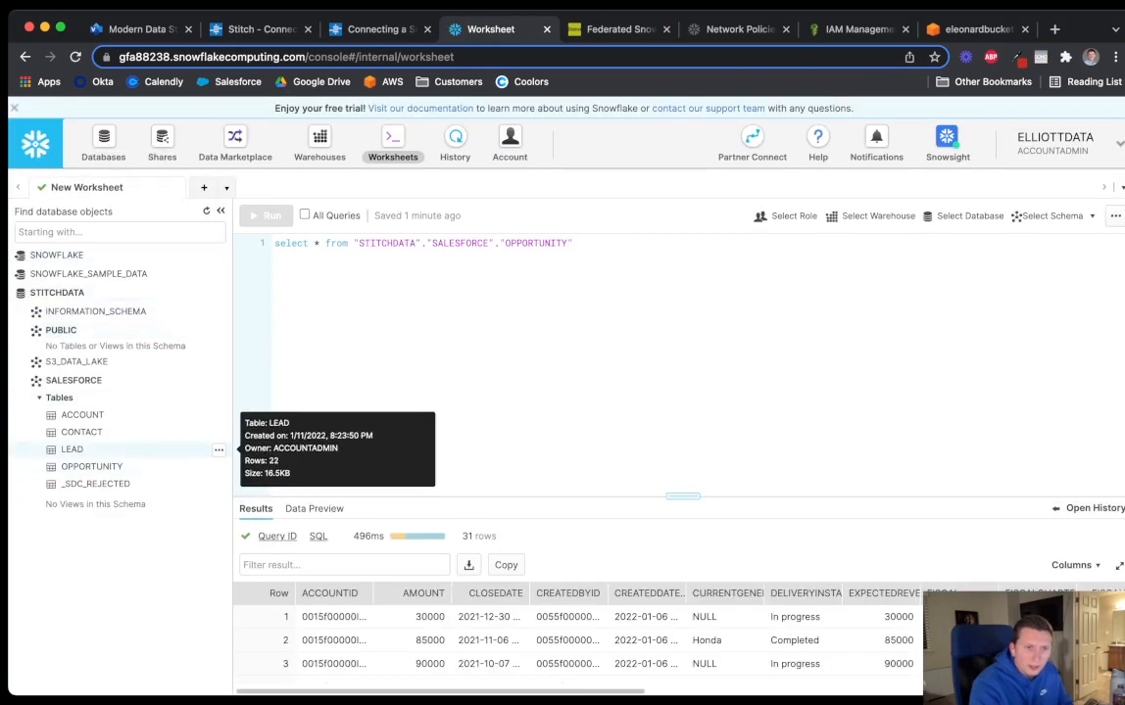
left_click(73, 380)
left_click(77, 362)
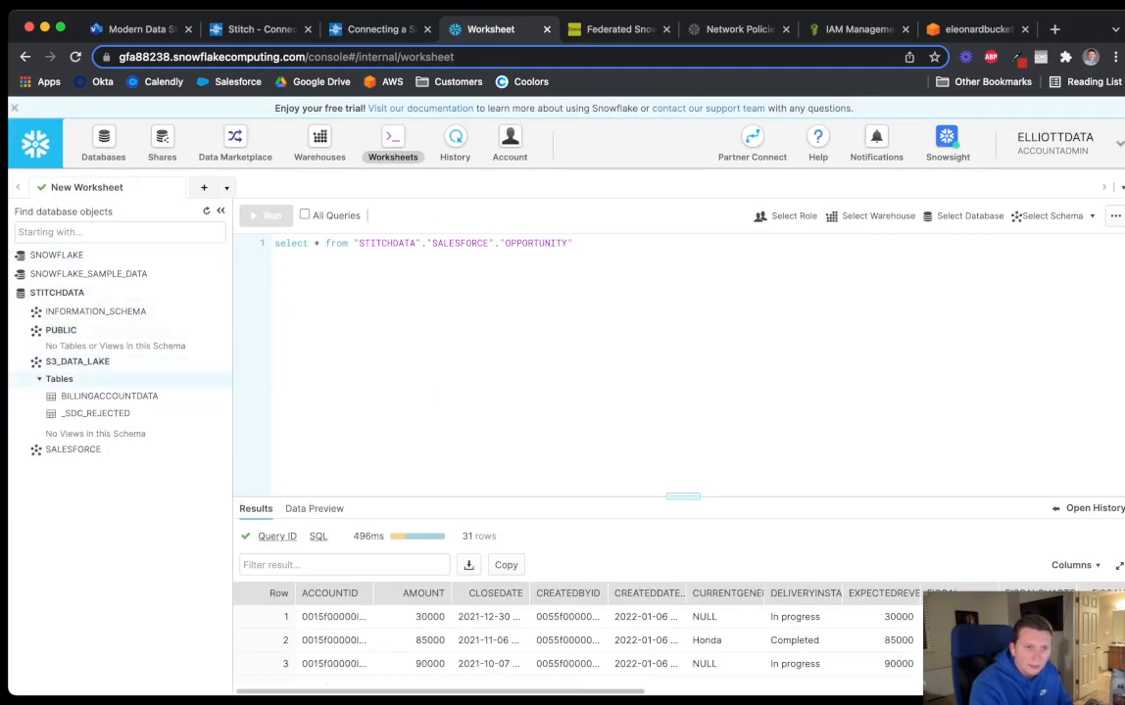
left_click(111, 397)
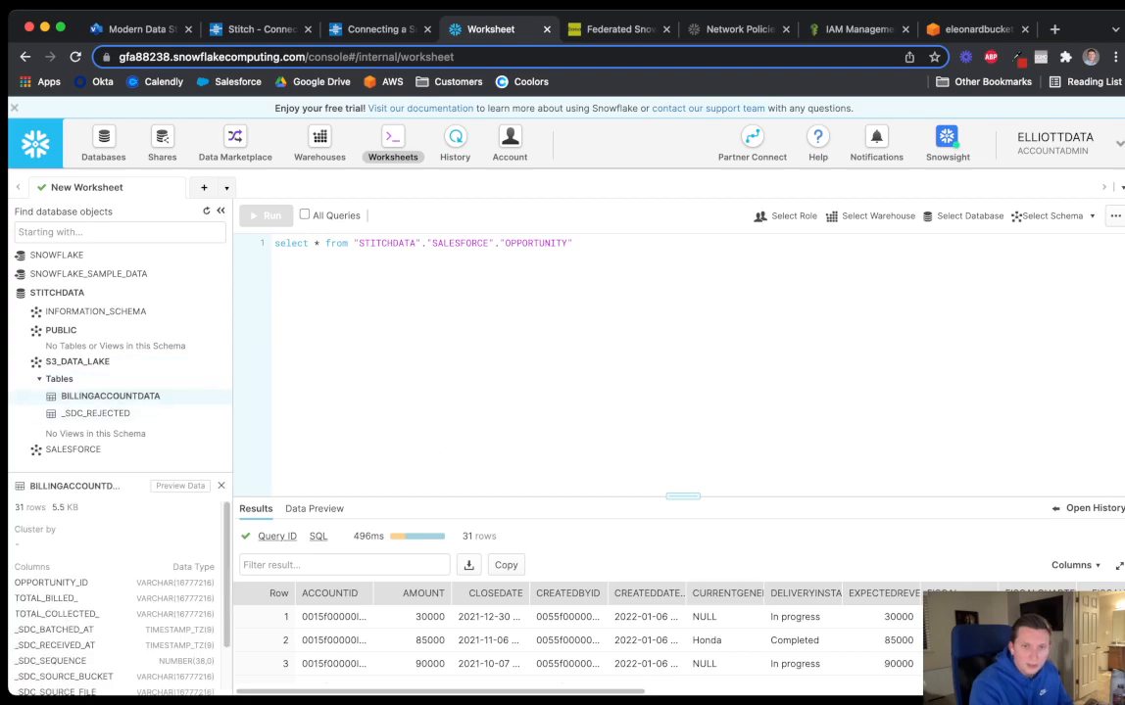
left_click_drag(575, 243, 353, 243)
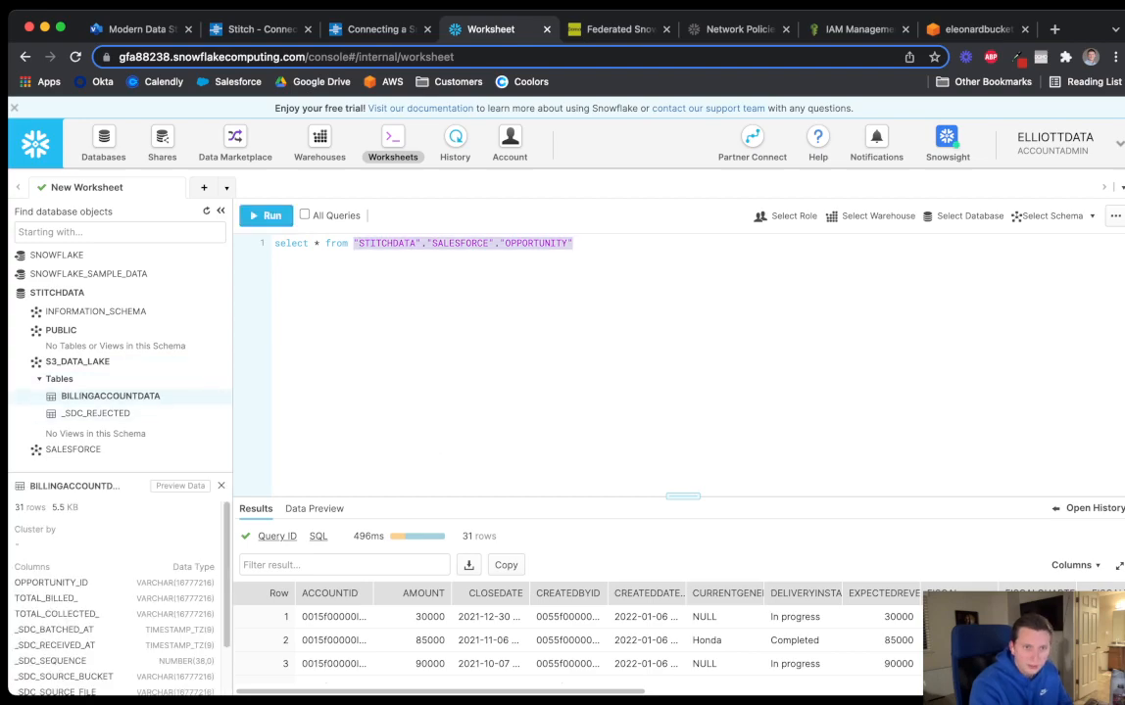
key("BackSpace")
Insert BILLINGACCOUNTDATA into the query and run it to show the 31 billing rows
left_click(206, 397)
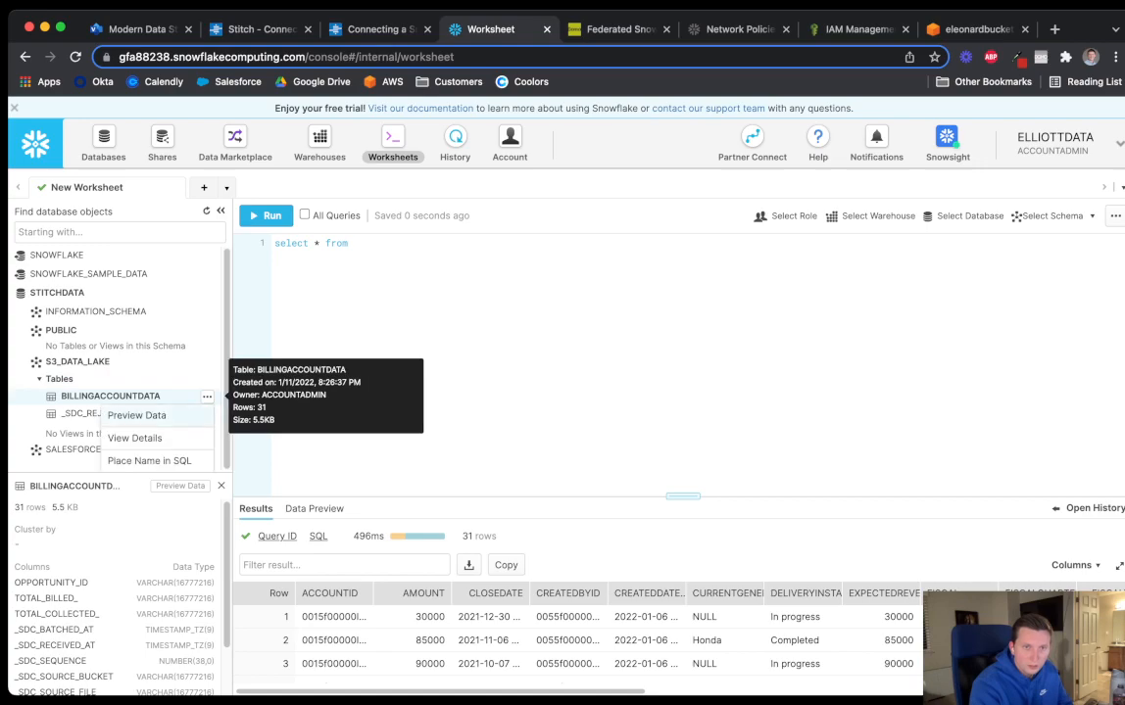
left_click(149, 461)
key("super+Return")
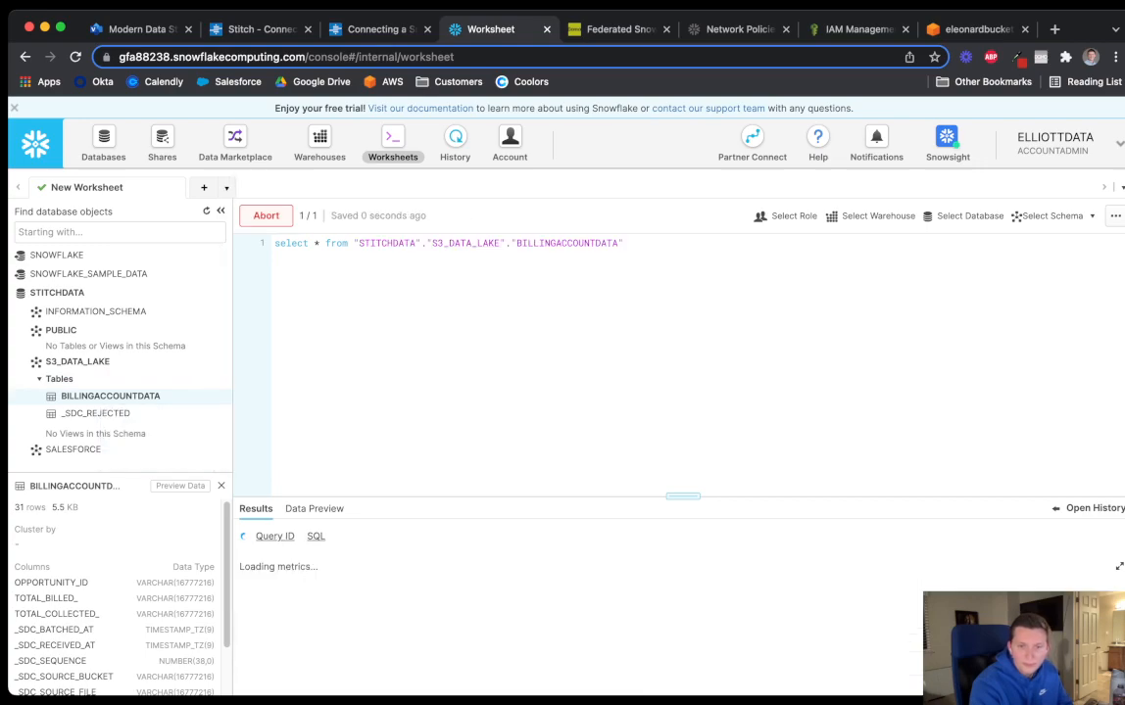
left_click_drag(683, 497, 683, 354)
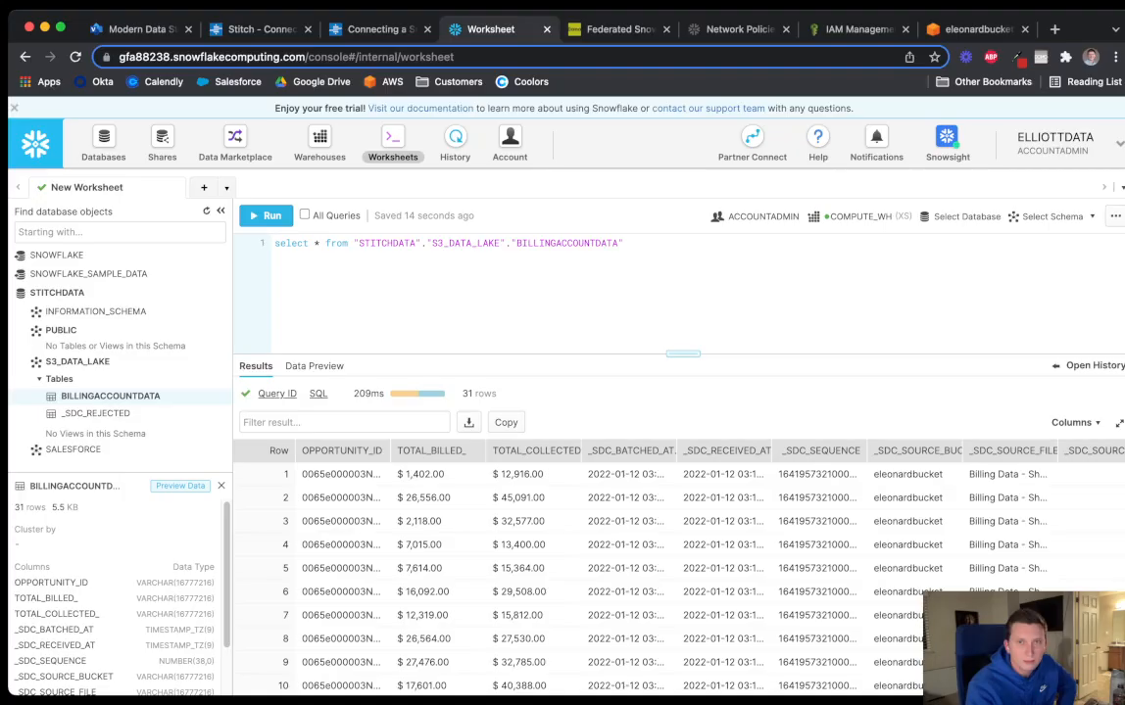
key("ctrl+Tab")
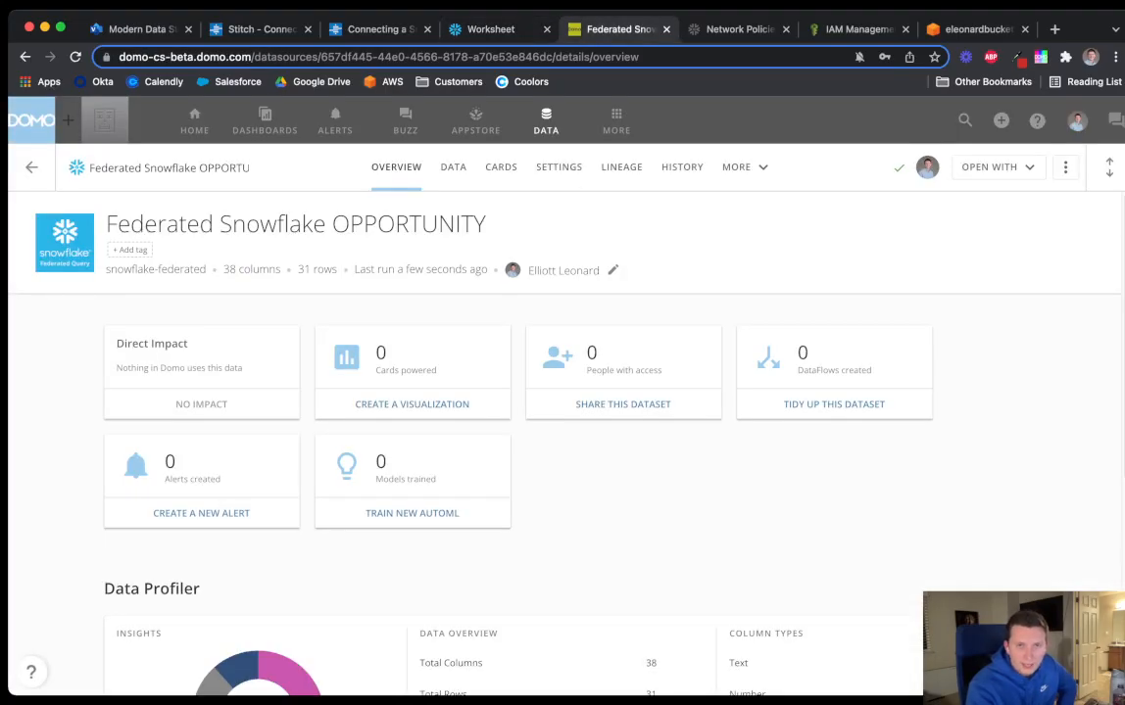
Create Federated Snowflake BILLINGACCOUNTDATA from the STITCHDATA > S3_DATA_LAKE > BILLINGACCOUNTDATA table
left_click(546, 120)
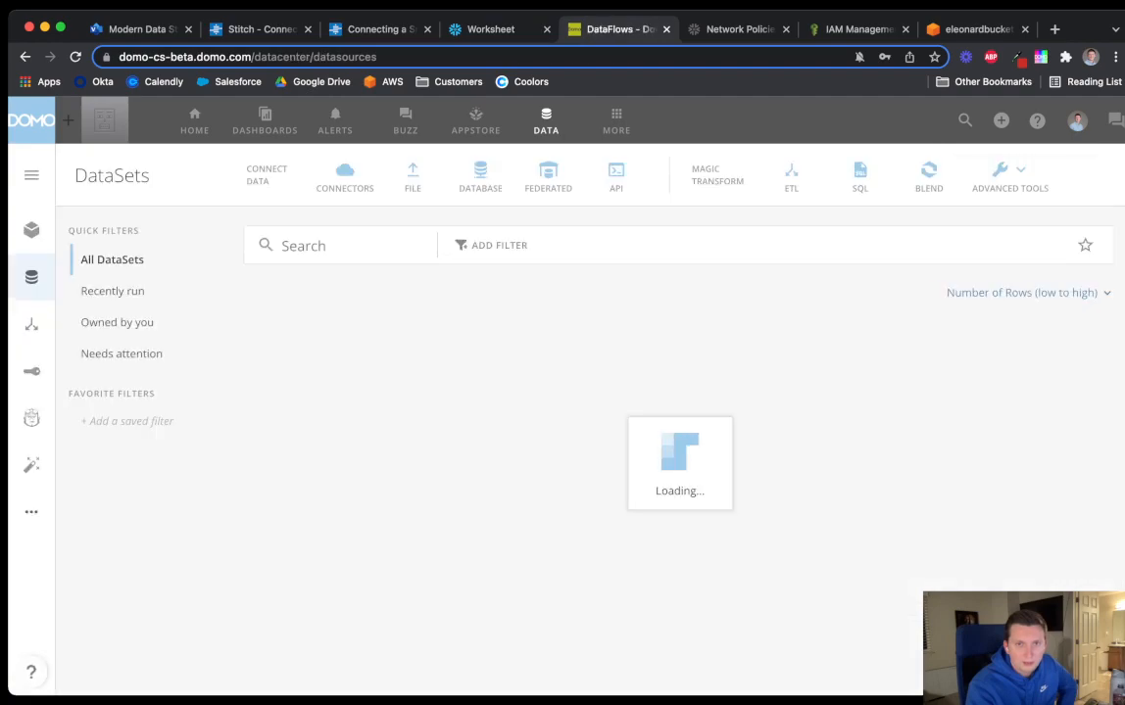
left_click(547, 176)
mouse_move(231, 379)
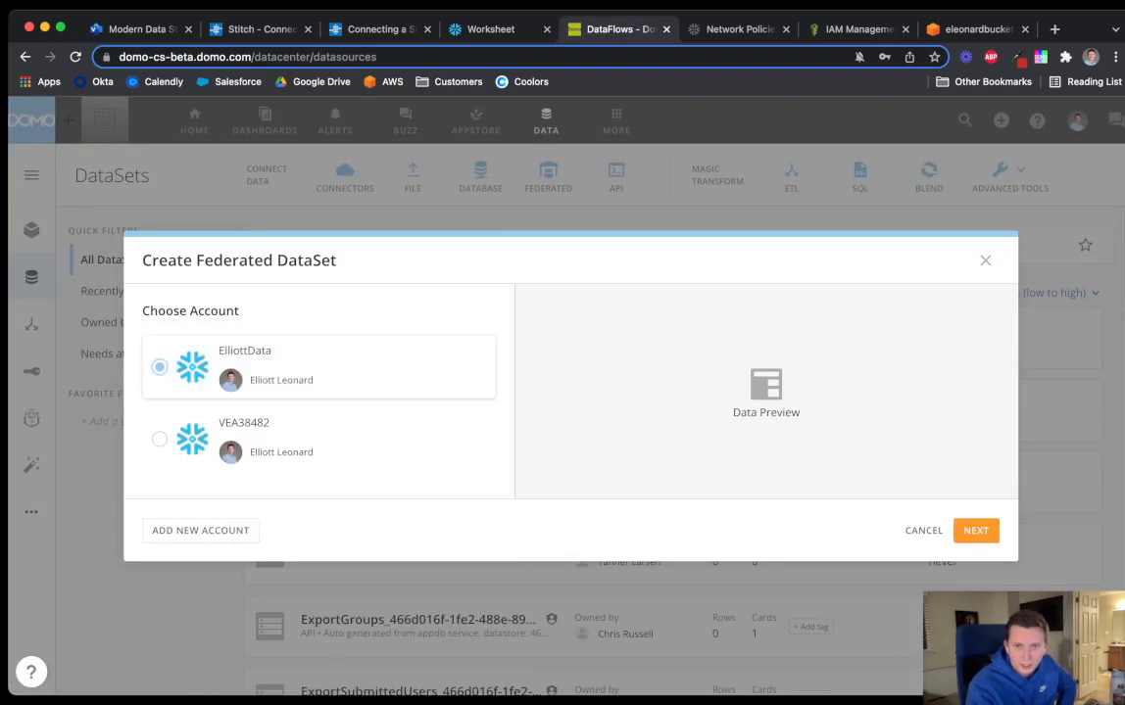
left_click(975, 531)
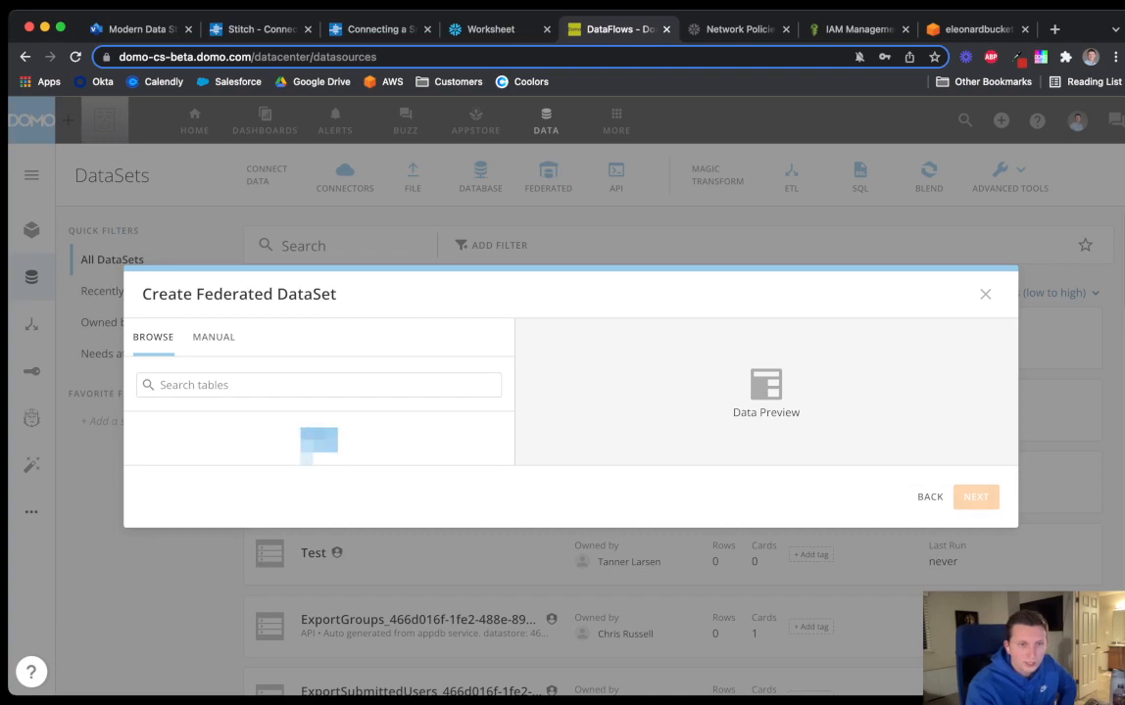
left_click(484, 486)
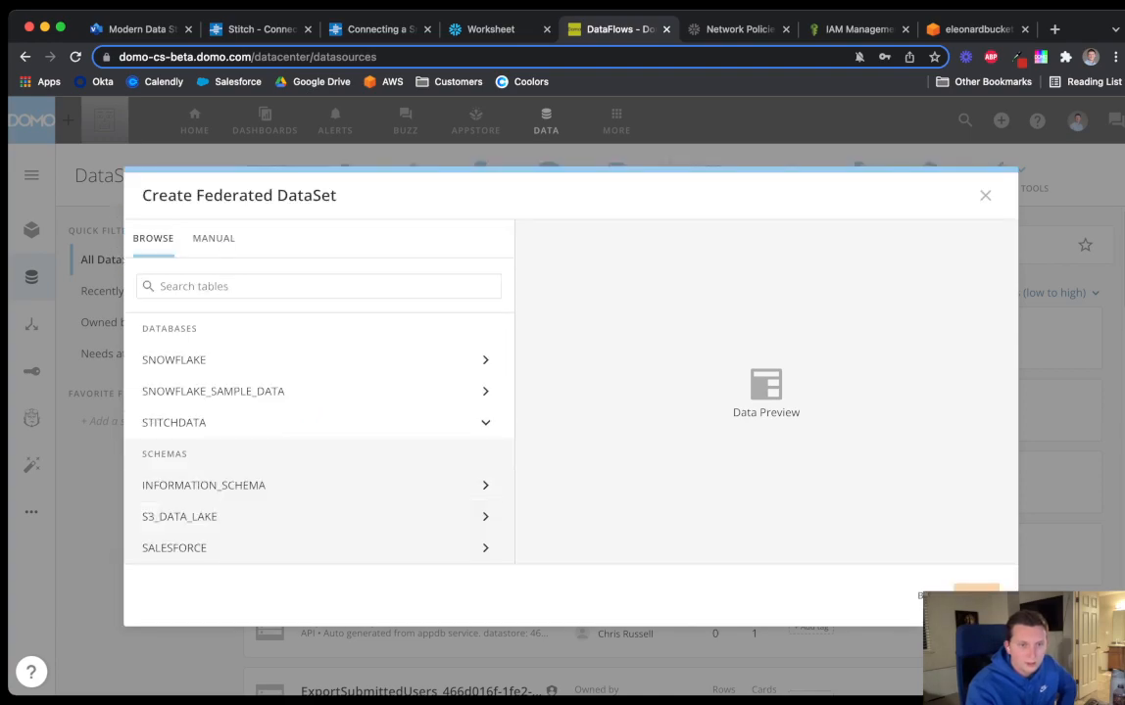
left_click(485, 516)
left_click(151, 540)
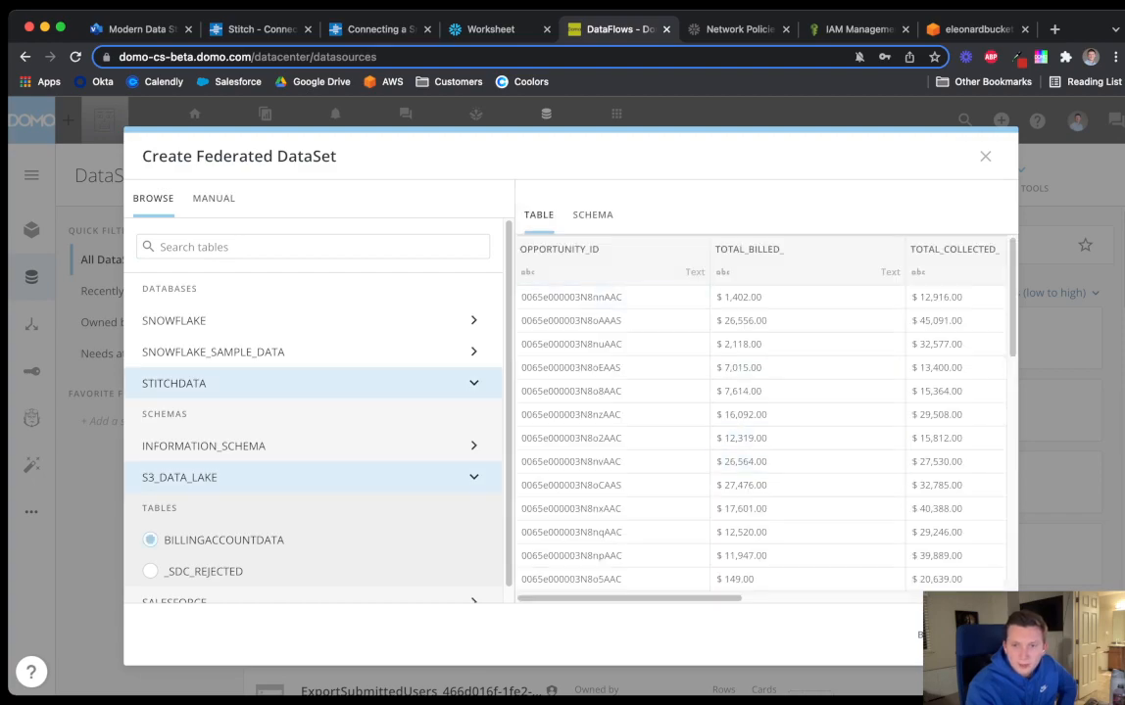
left_click(978, 635)
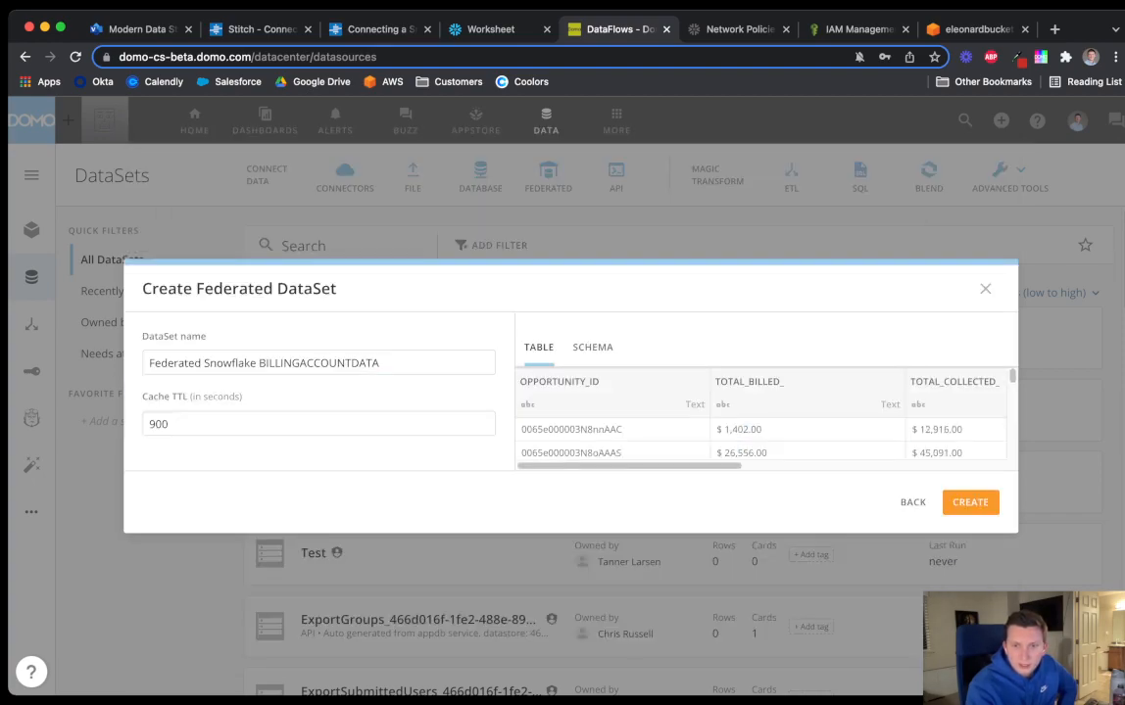
left_click(970, 502)
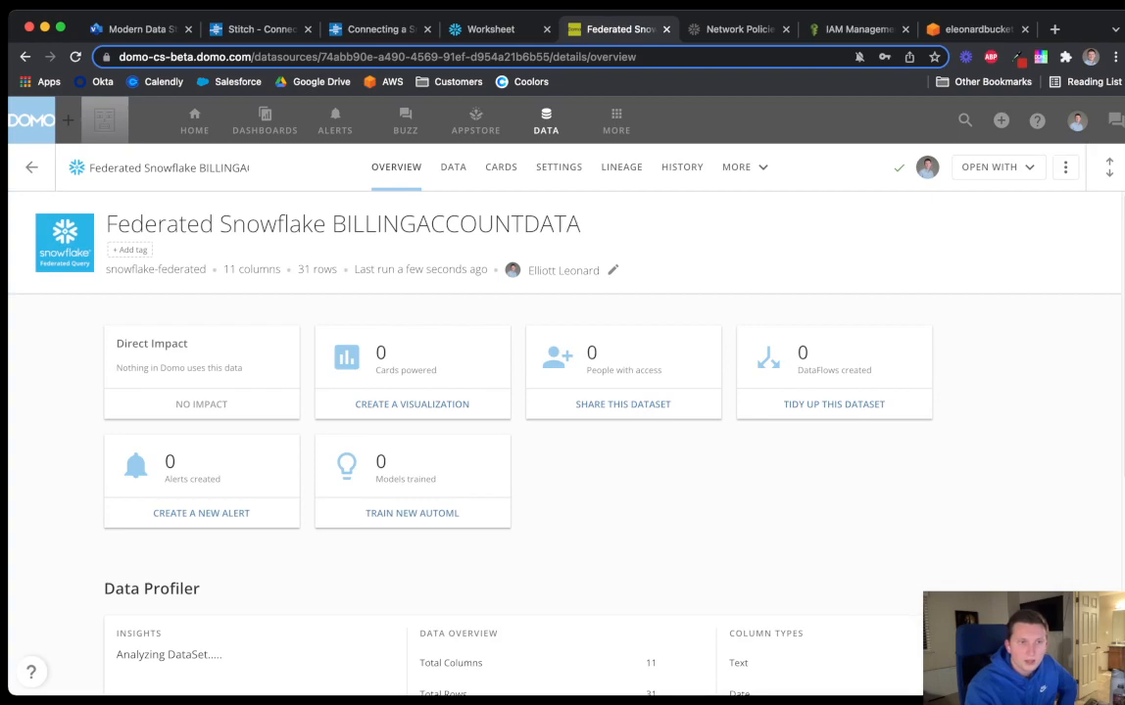
left_click(545, 121)
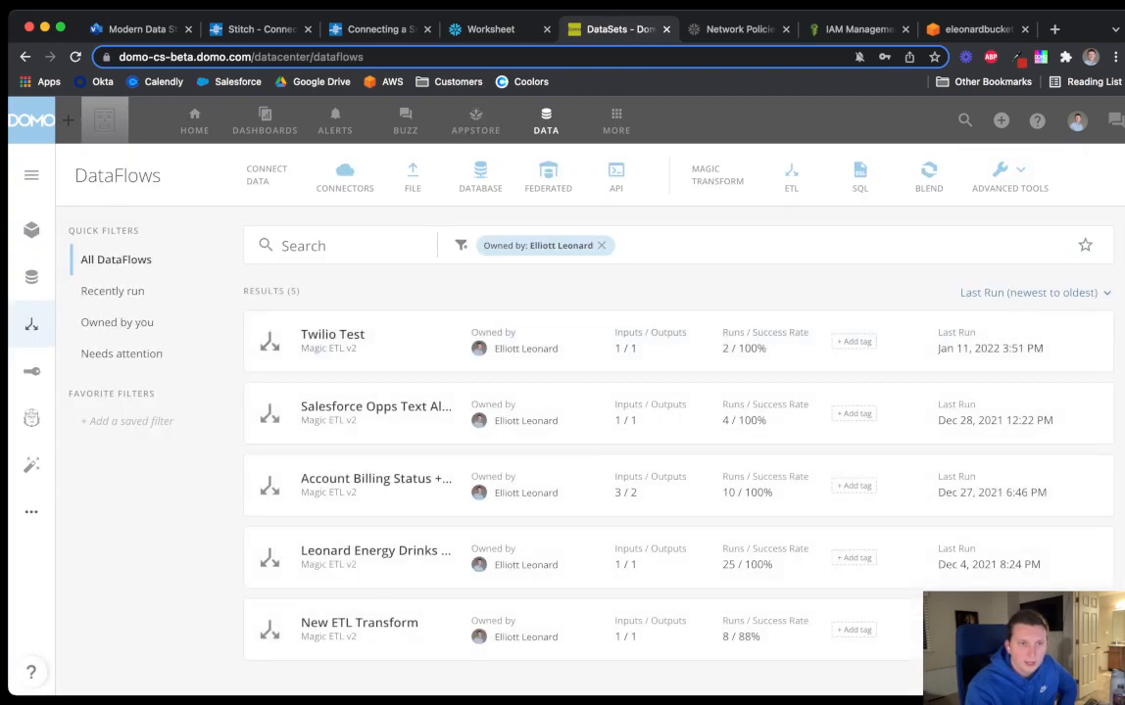
Filter the DataSets list to your own datasets and sort by Created Date, newest first
left_click(31, 277)
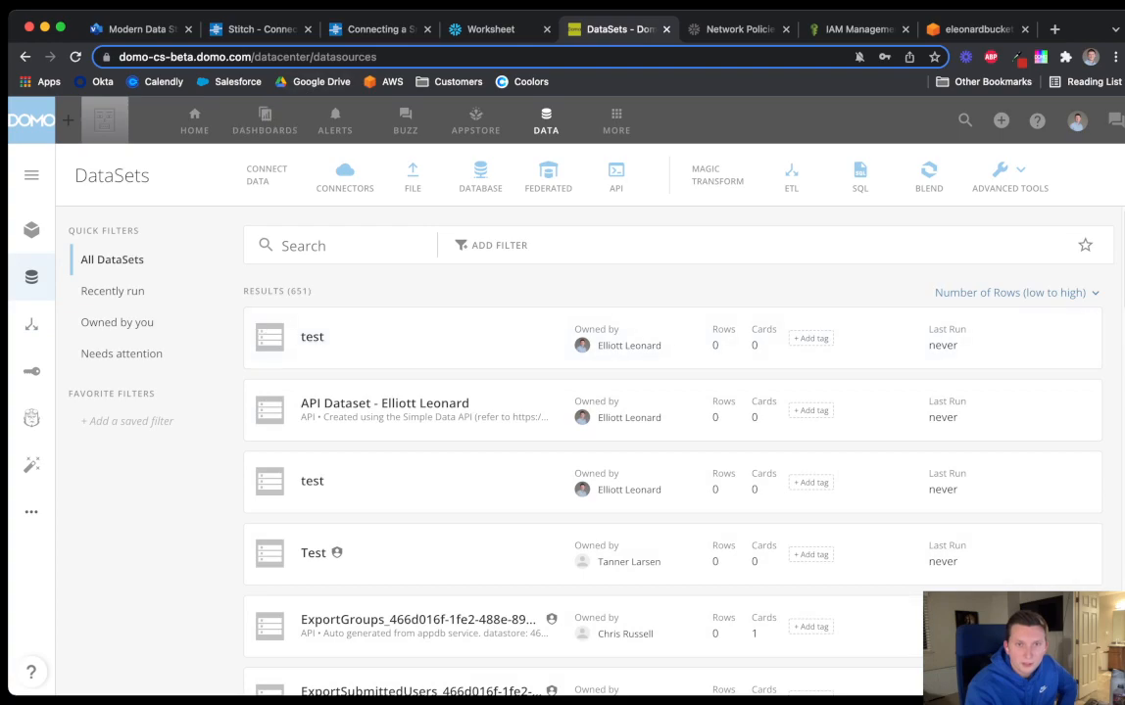
left_click(492, 246)
left_click(493, 283)
left_click(532, 278)
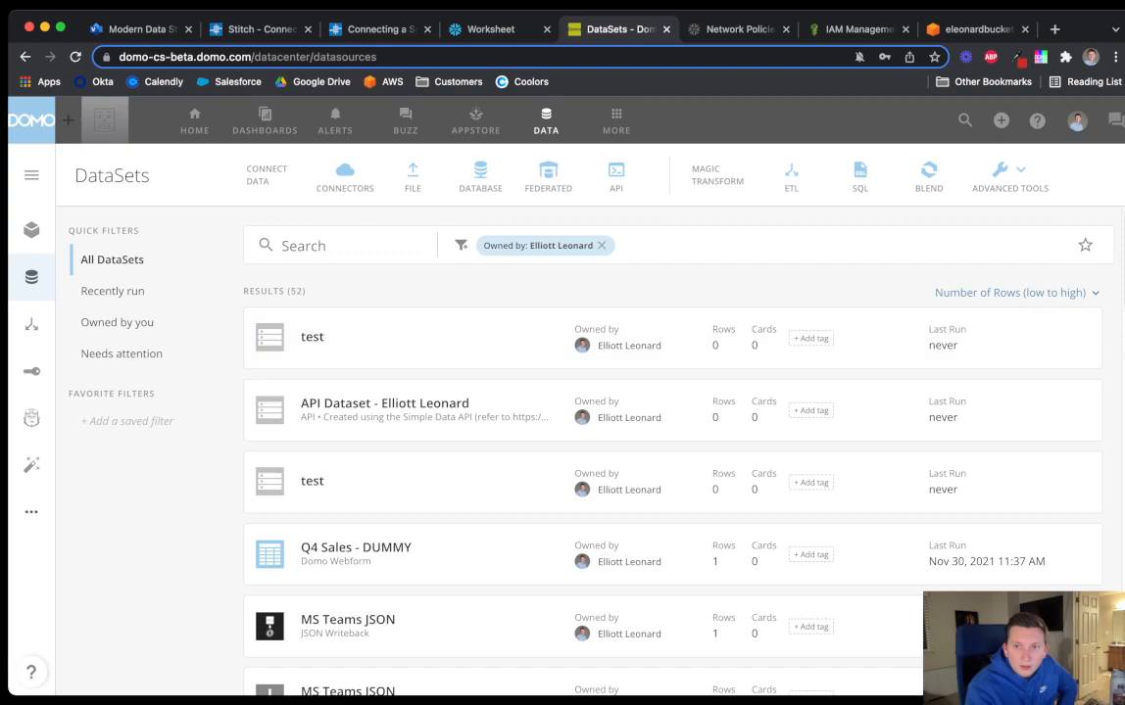
left_click(1009, 292)
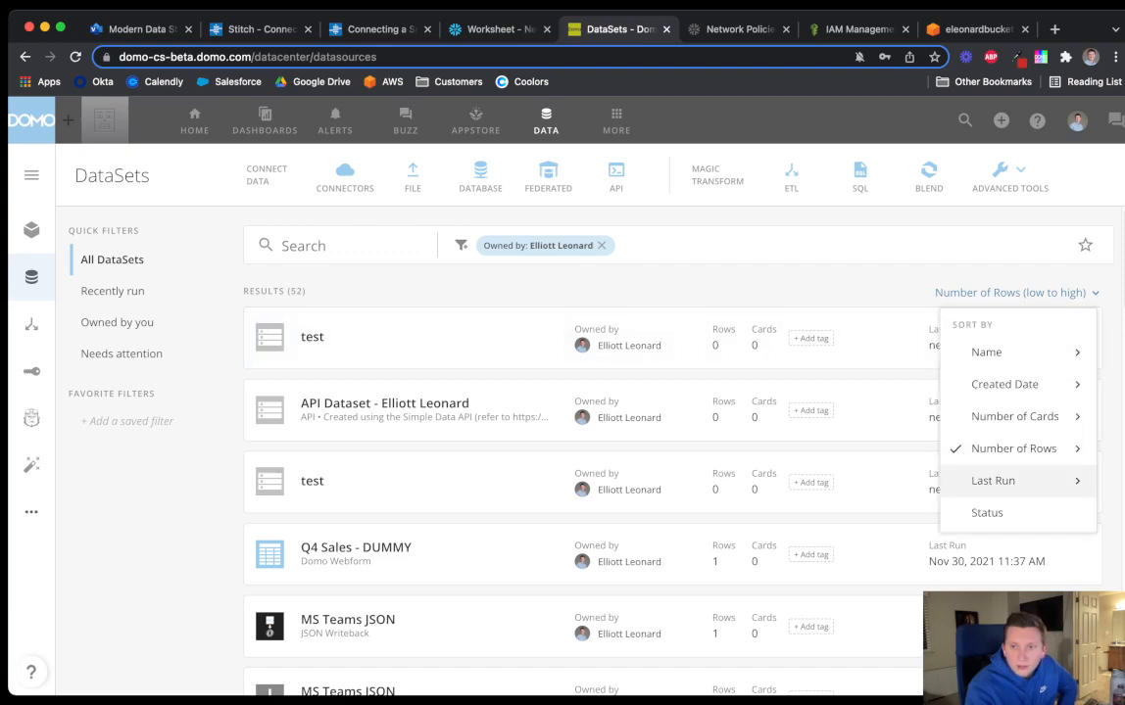
left_click(1005, 384)
left_click(1022, 372)
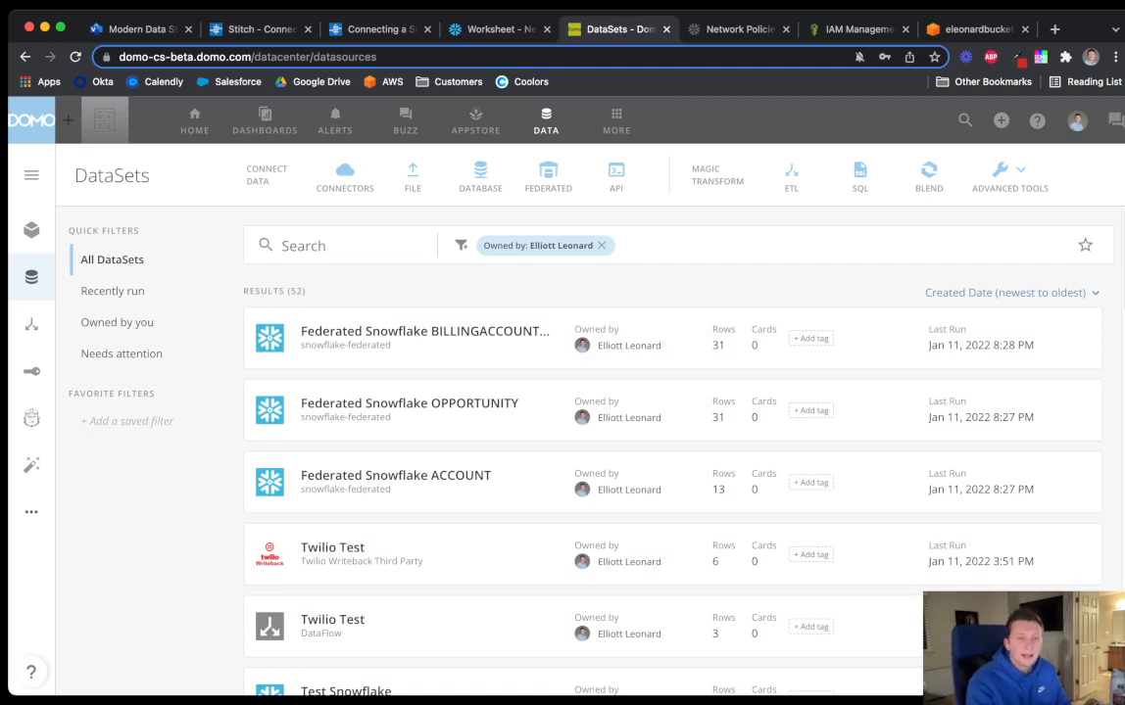
Check the ACCOUNT dataset's rows, then open the BILLINGACCOUNTDATA dataset's data
left_click(396, 476)
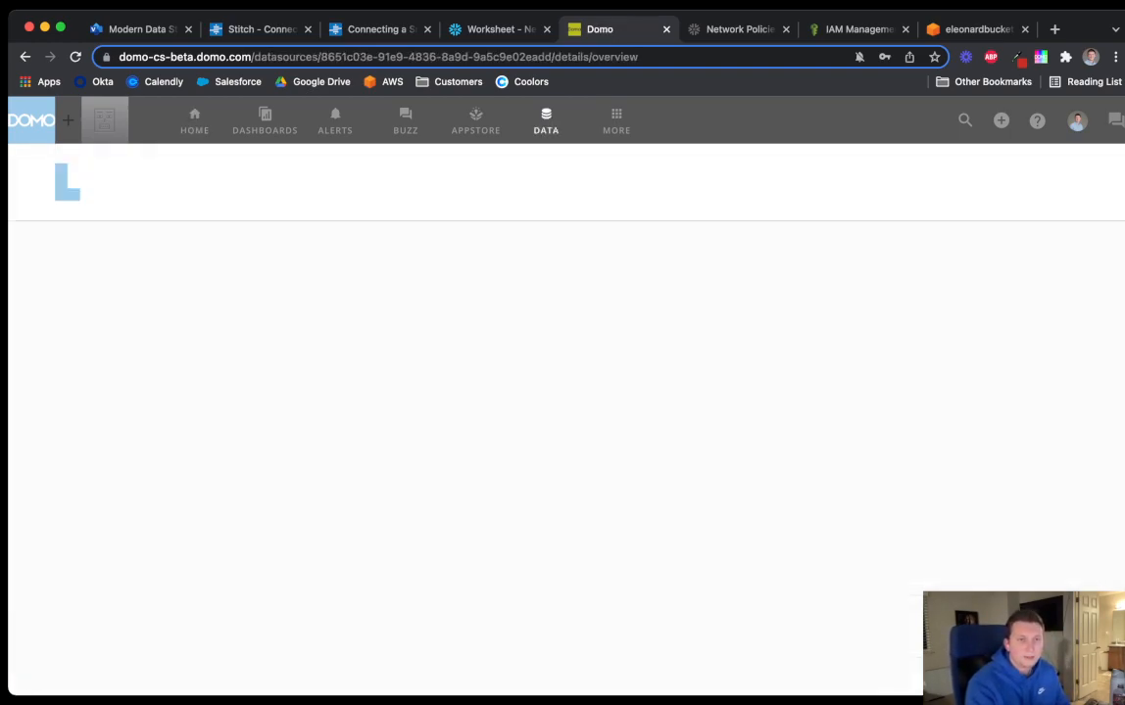
left_click(452, 167)
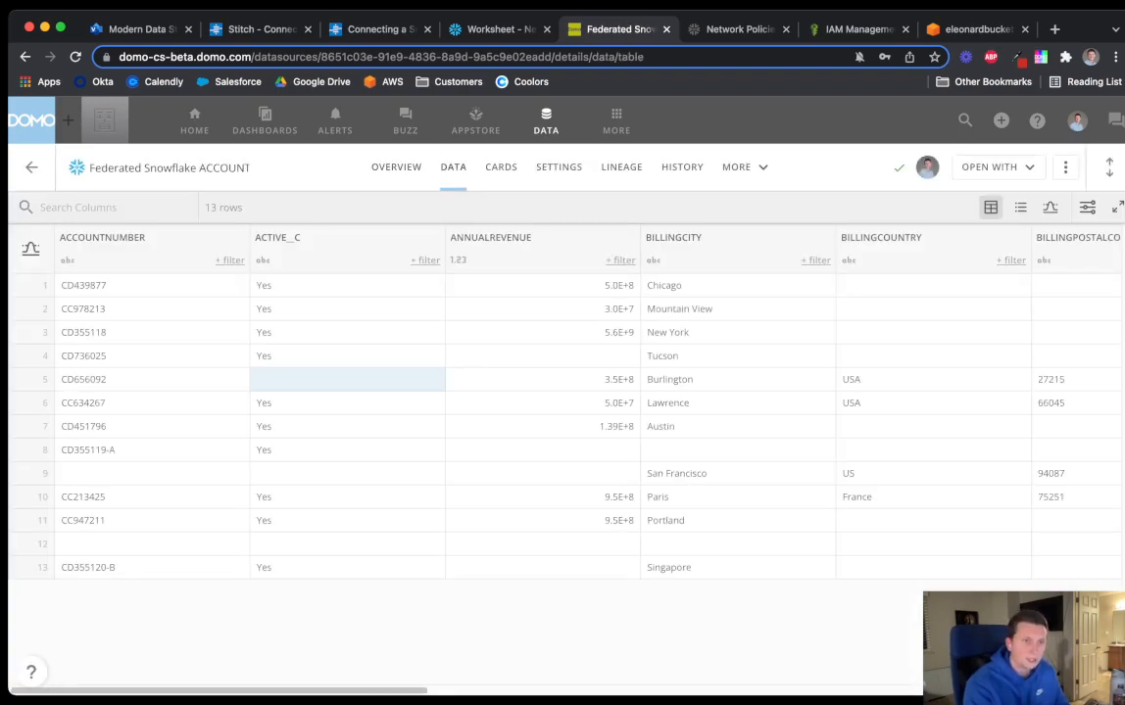
left_click(31, 168)
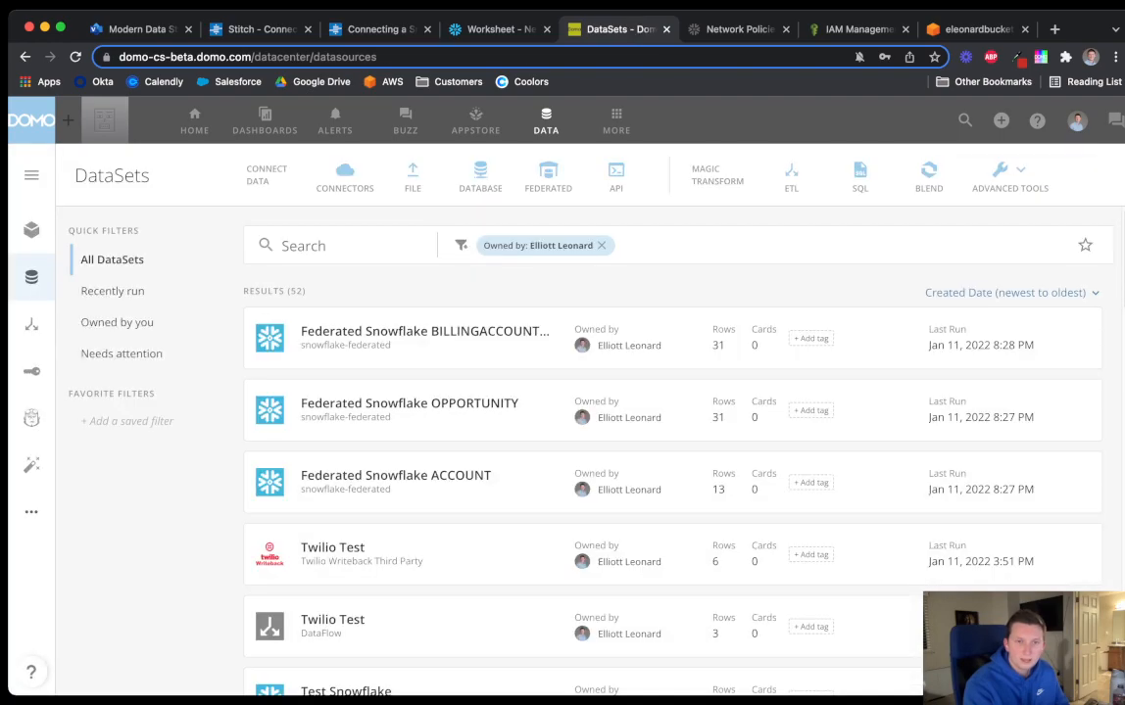
left_click(423, 332)
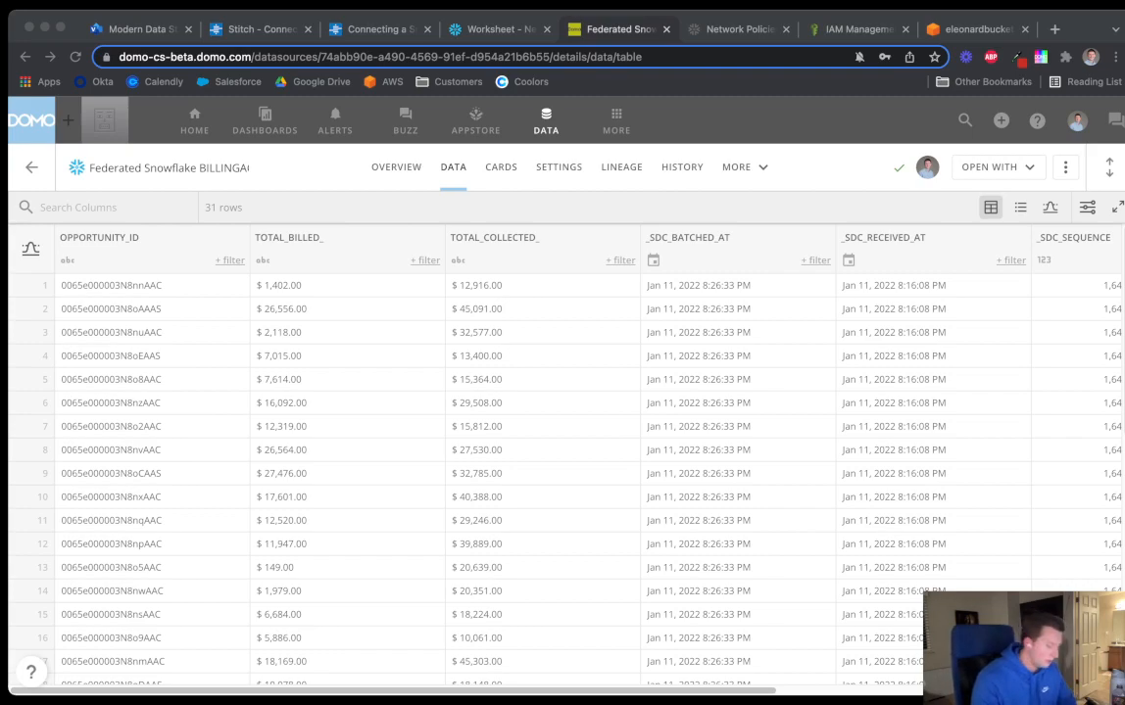
key("super+Tab")
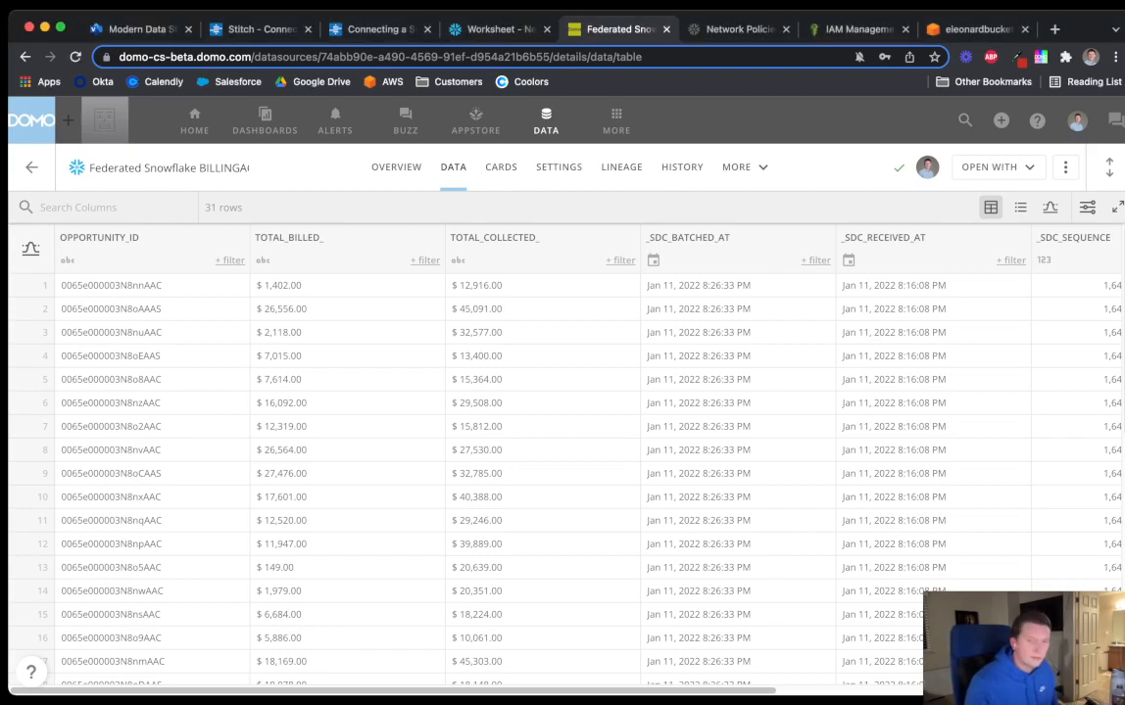
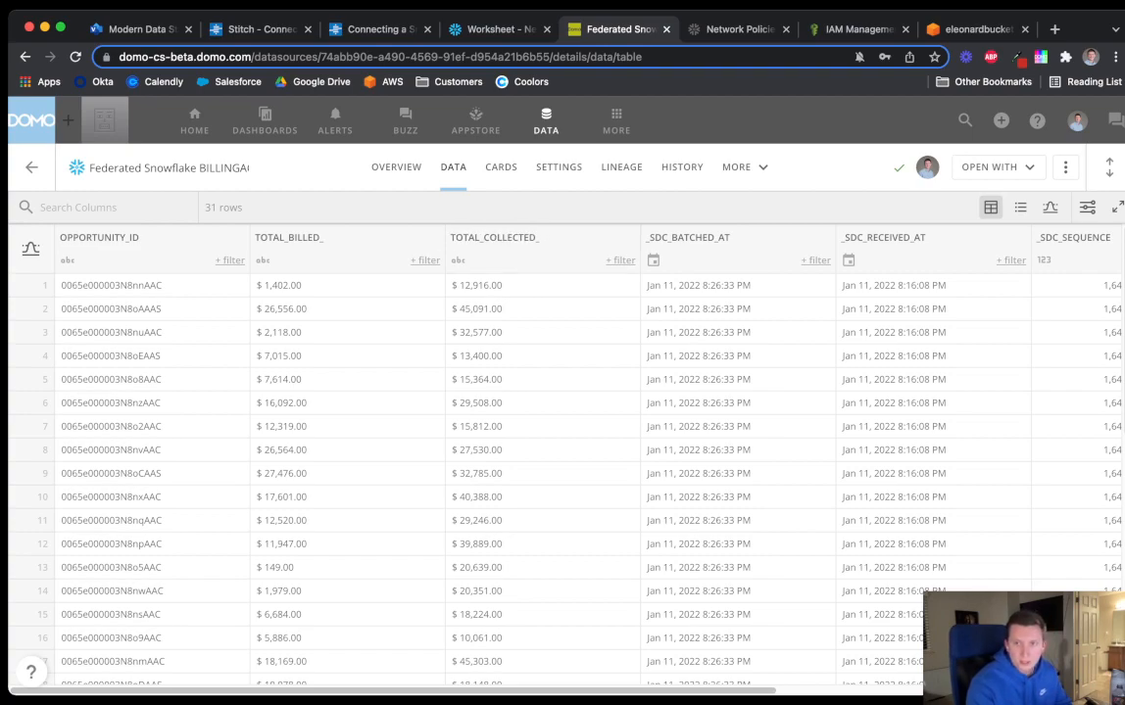
Show the Open With options for the Federated Snowflake BILLINGACCOUNTDATA dataset
left_click(996, 167)
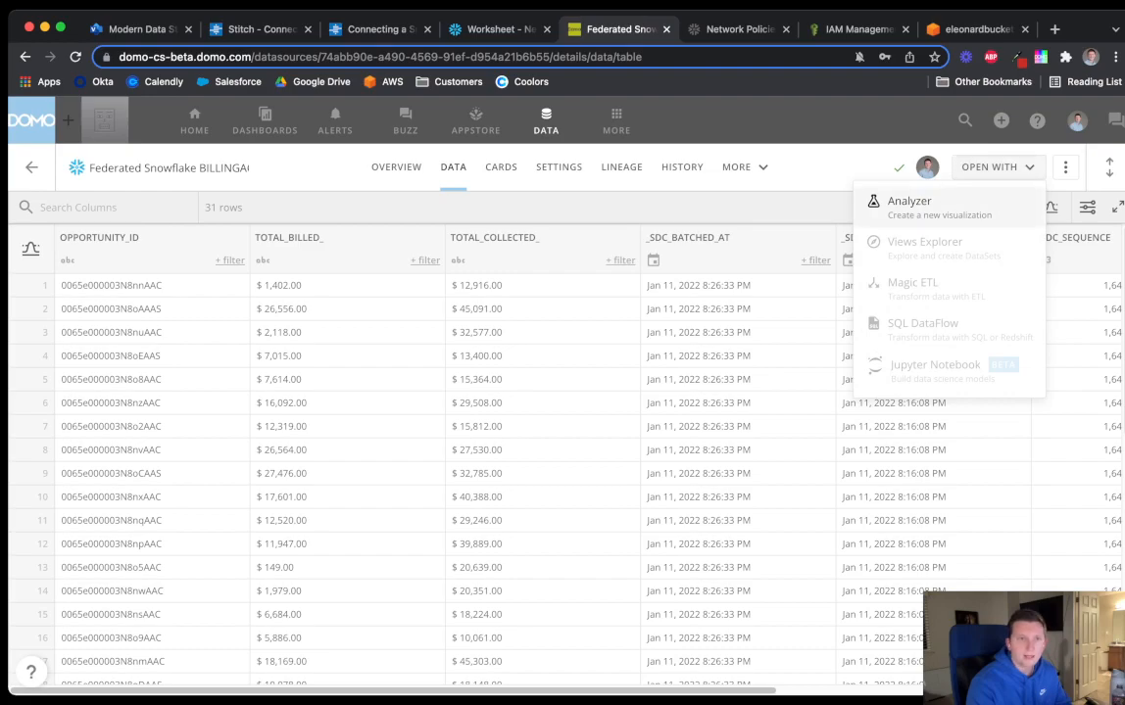
Start an Analyzer card on the billing dataset and clear its default X axis, Y axis and Series fields
left_click(902, 197)
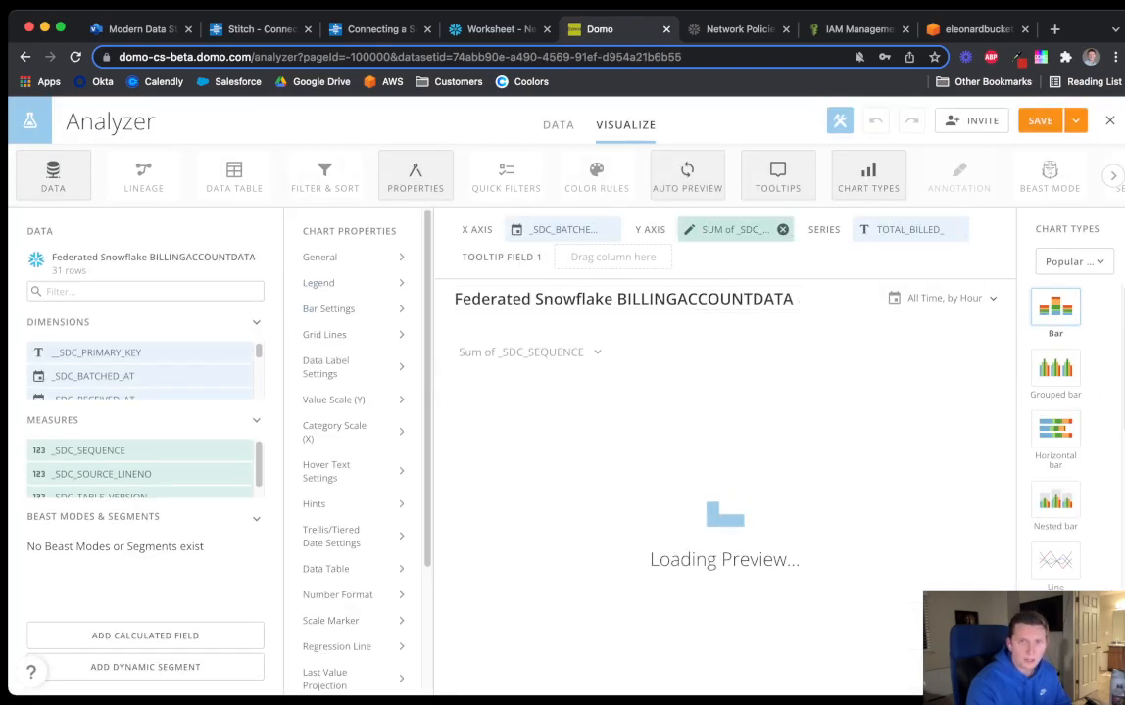
left_click(610, 229)
left_click(786, 229)
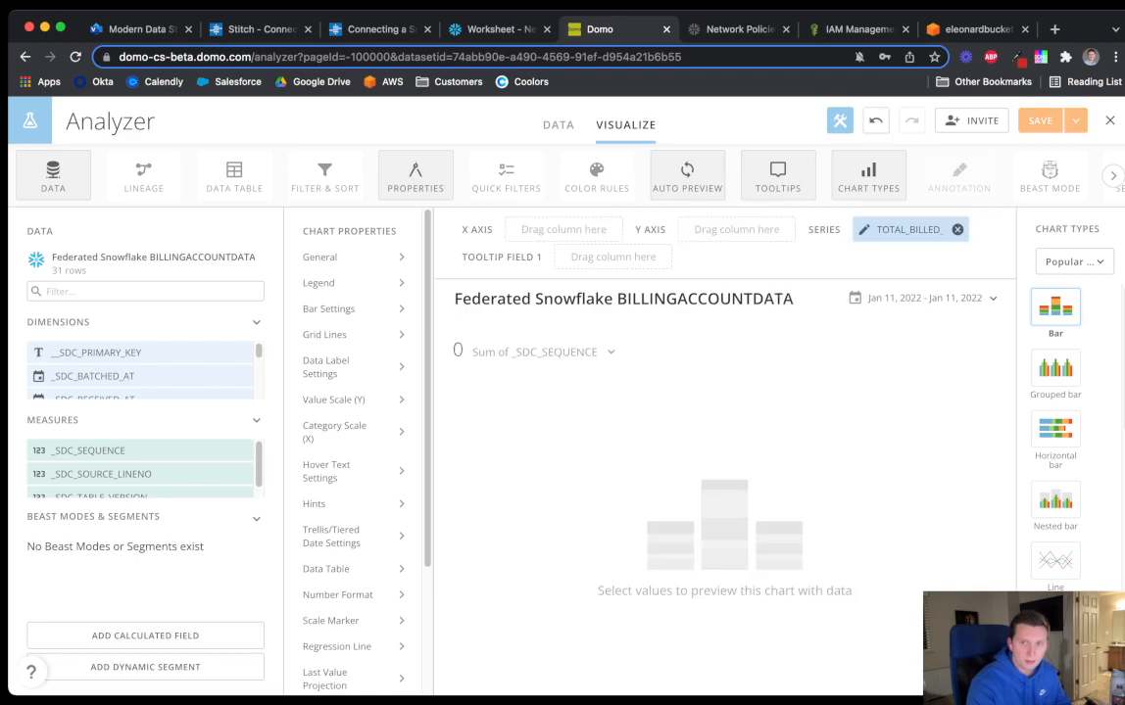
left_click(957, 229)
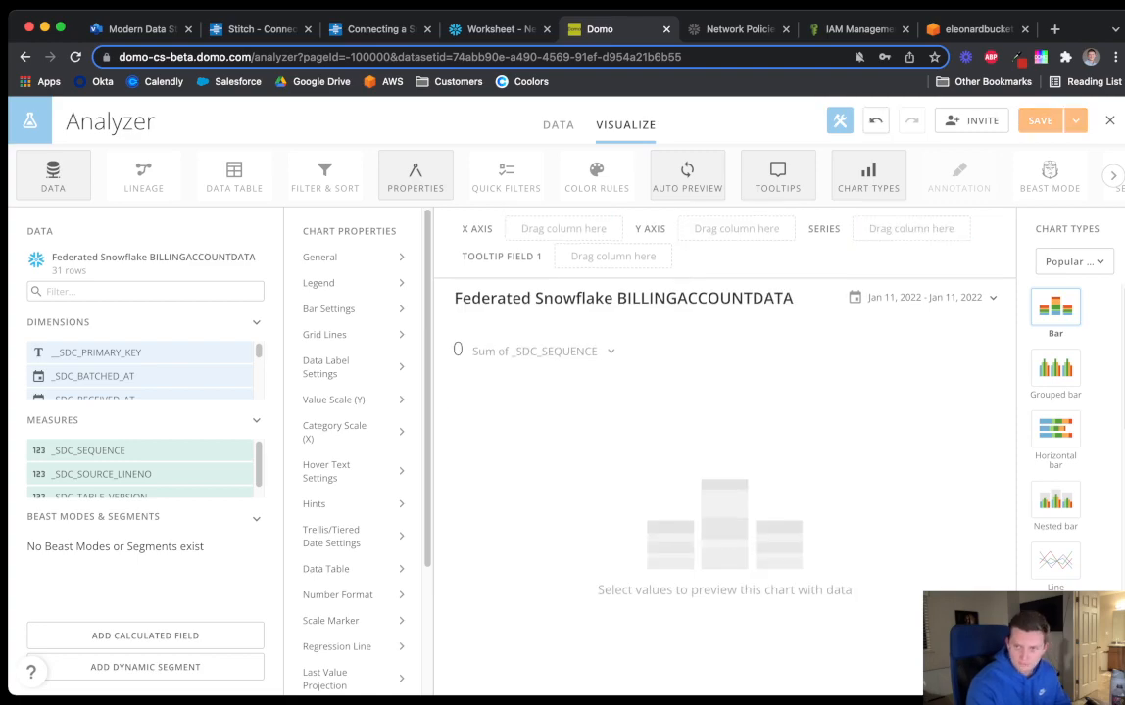
Change the card's chart type to the Gauges > Progress bar gauge
left_click(1074, 261)
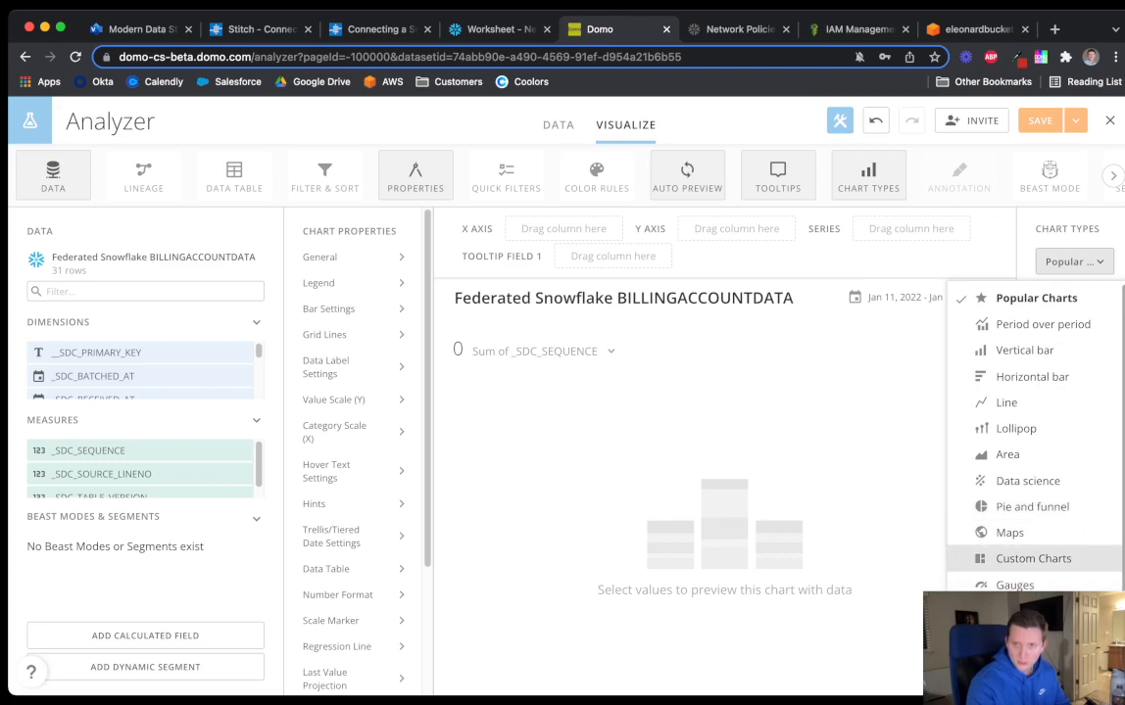
left_click(1014, 585)
scroll(1055, 422, "down", 5)
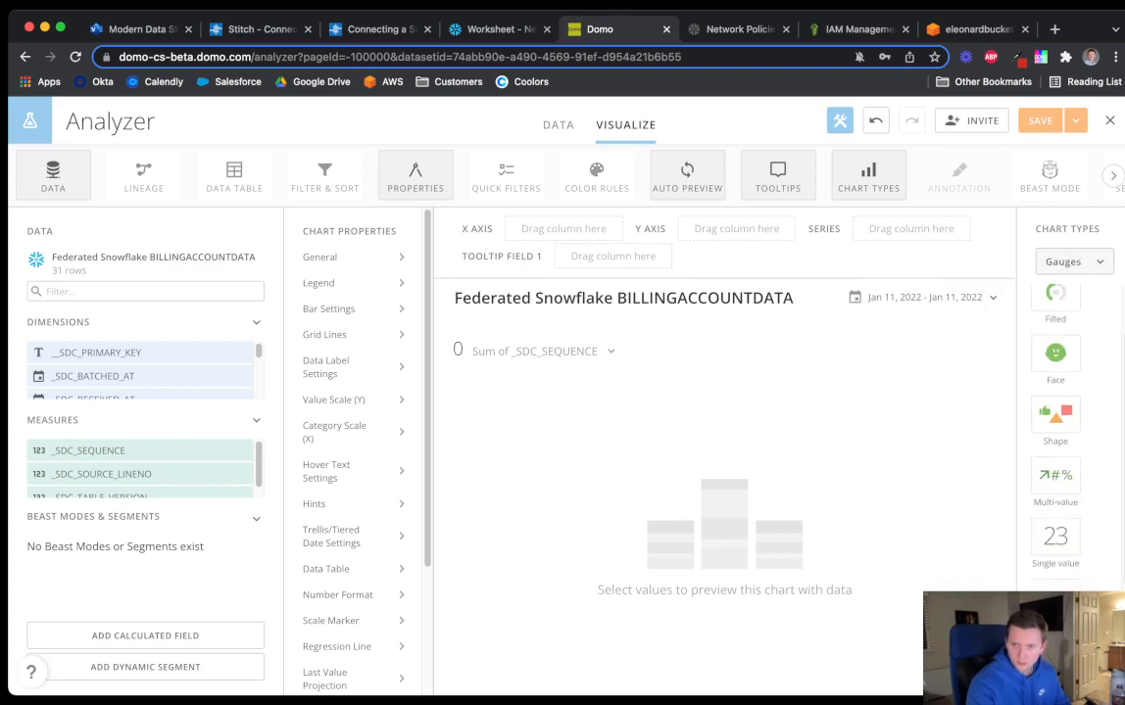
left_click(1055, 427)
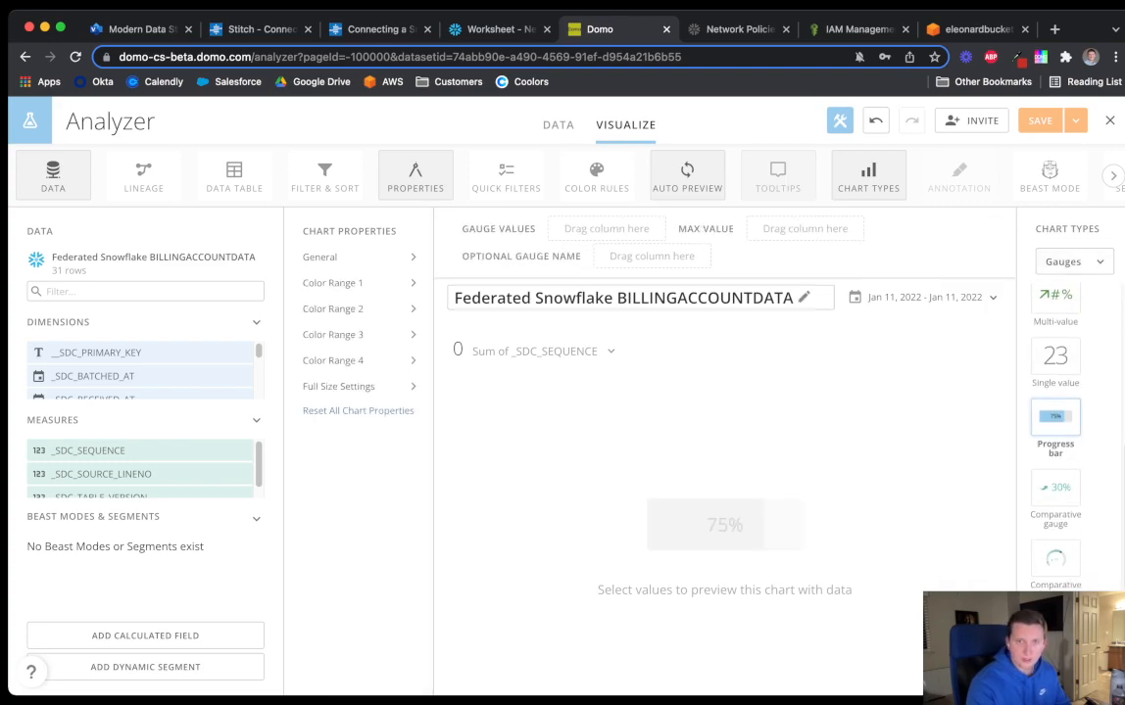
left_click(623, 298)
Retitle the card 'Cash Collected Progress' and save the title
left_click_drag(594, 285, 363, 285)
type("Cash Collected")
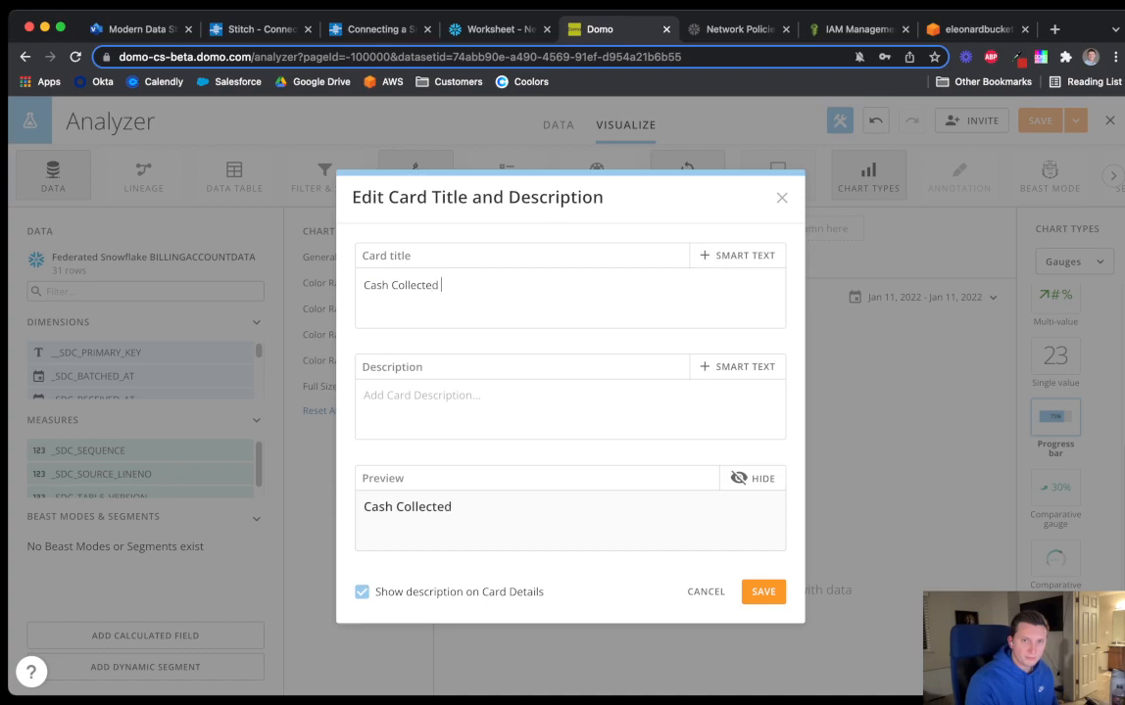
type(" Progress")
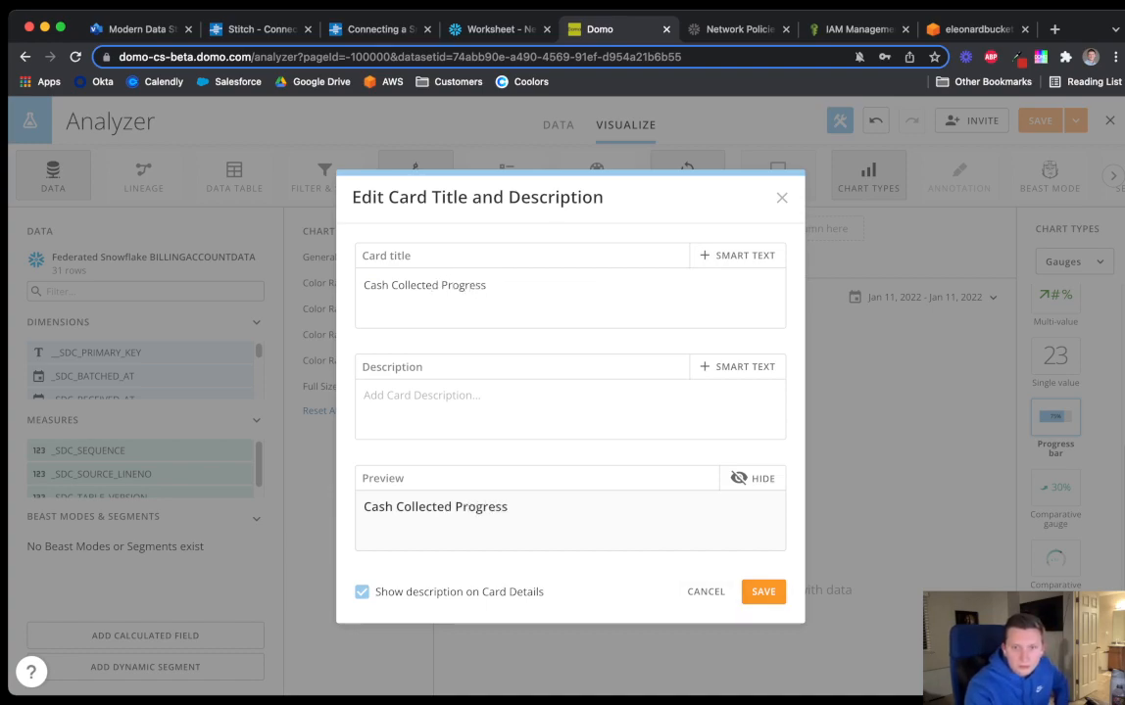
left_click(763, 591)
scroll(142, 473, "down", 1)
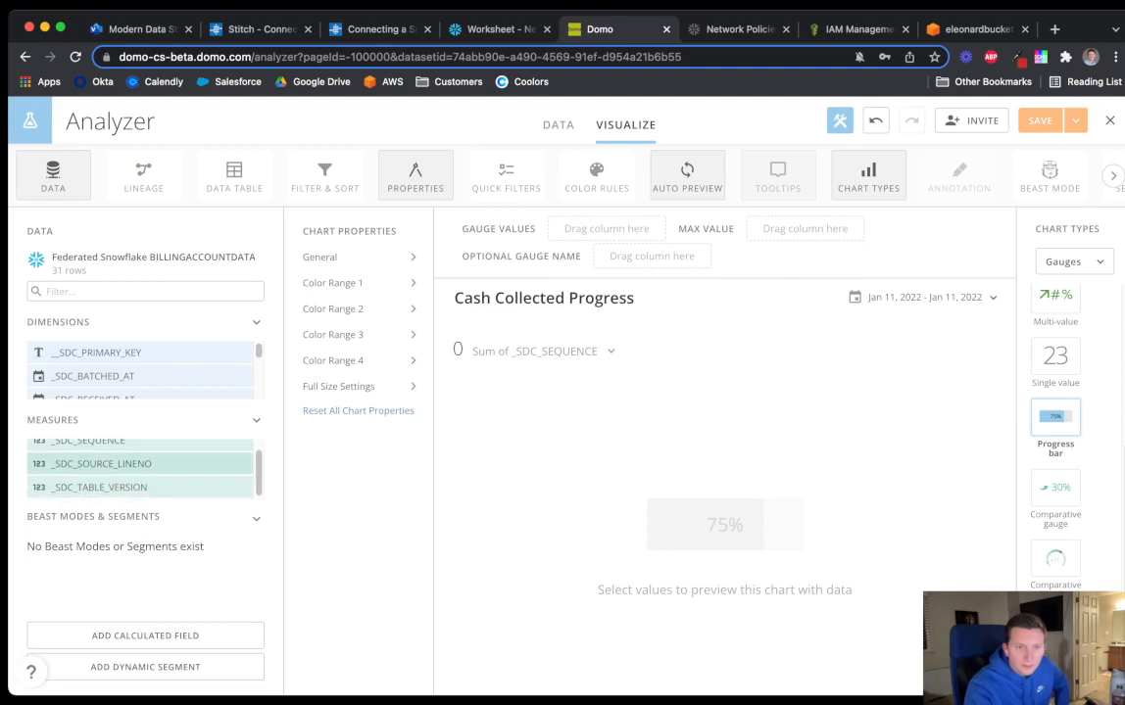
scroll(142, 372, "down", 8)
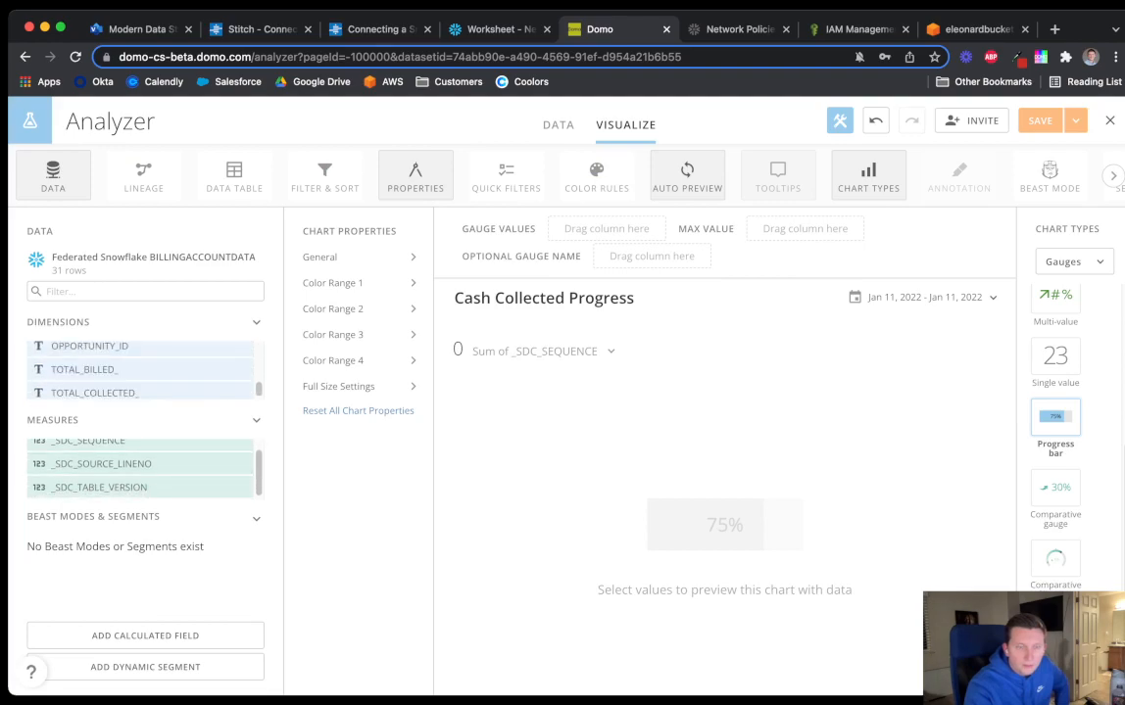
scroll(142, 374, "up", 1)
scroll(142, 374, "down", 1)
scroll(142, 374, "up", 1)
scroll(142, 375, "down", 1)
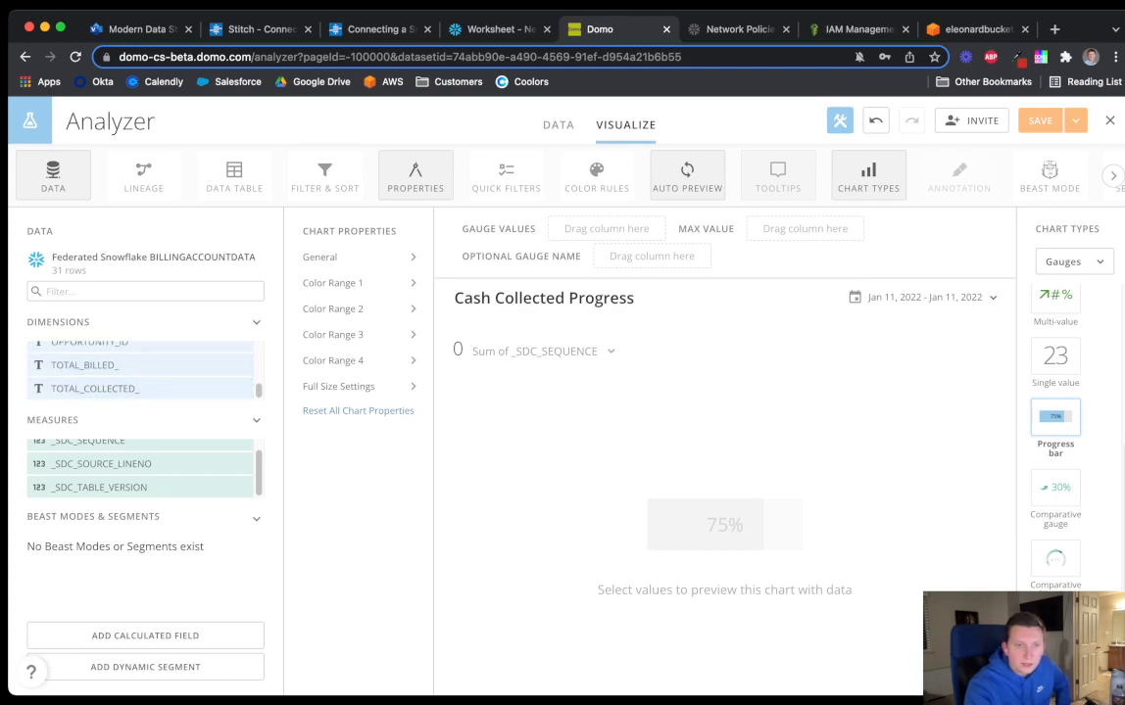
scroll(142, 368, "up", 1)
Try TOTAL_BILLED_ in Gauge Values, check its aggregation, then remove it again
left_click_drag(84, 367, 603, 229)
left_click(600, 229)
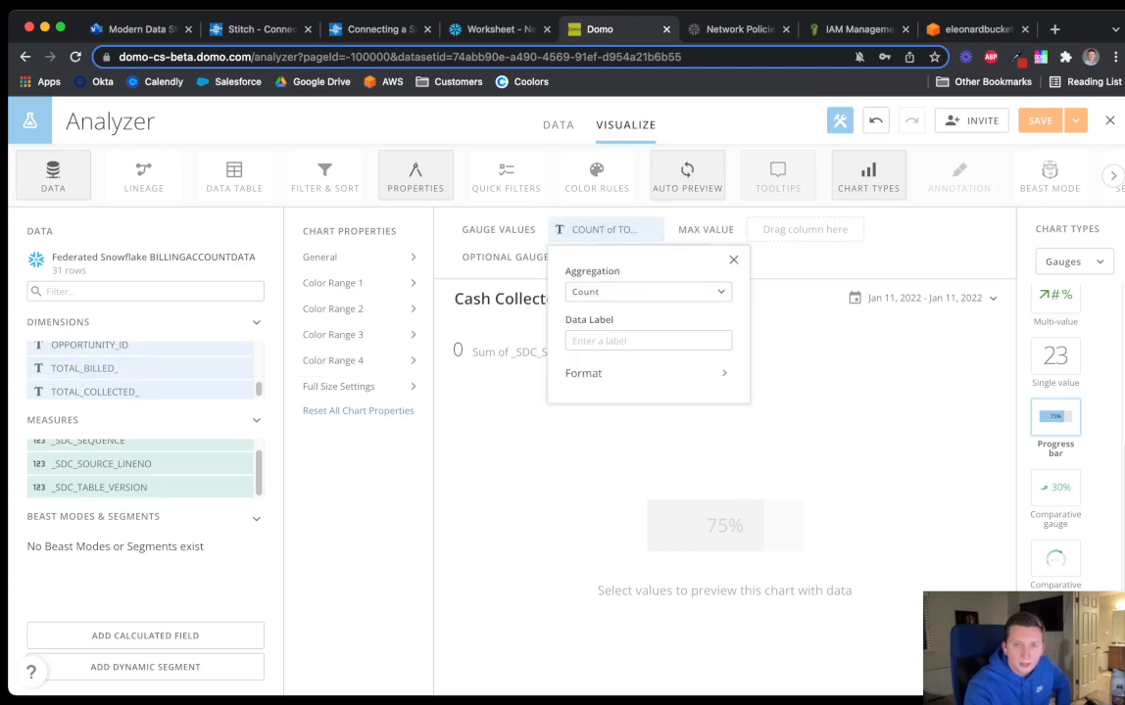
left_click(732, 260)
left_click(652, 229)
scroll(142, 373, "up", 1)
scroll(142, 377, "down", 1)
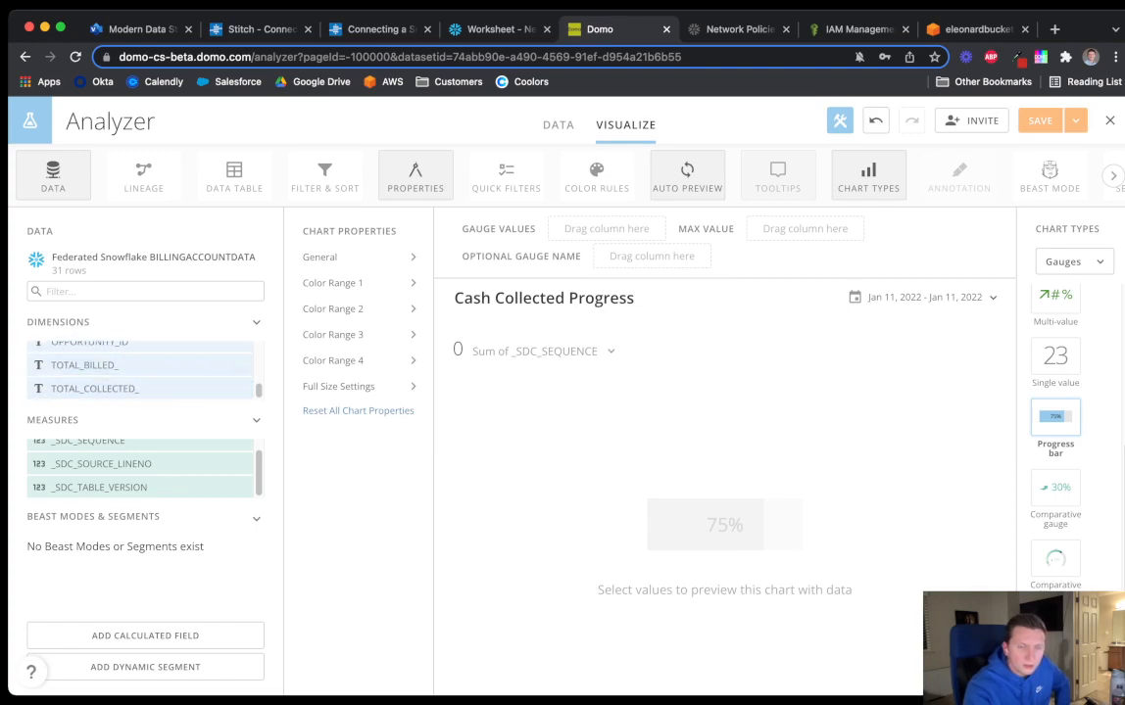
scroll(142, 367, "up", 2)
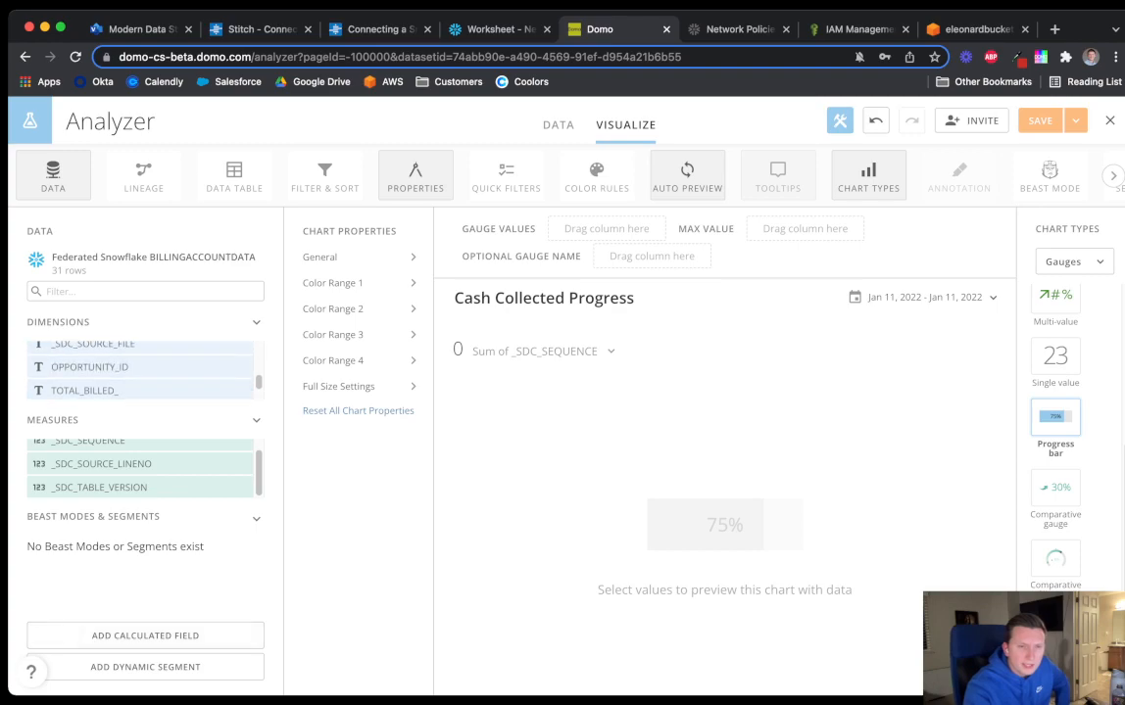
Search Beast Mode functions for 'num', 'text' and 'vao', then cancel the calculated field and exit the Analyzer
left_click(145, 636)
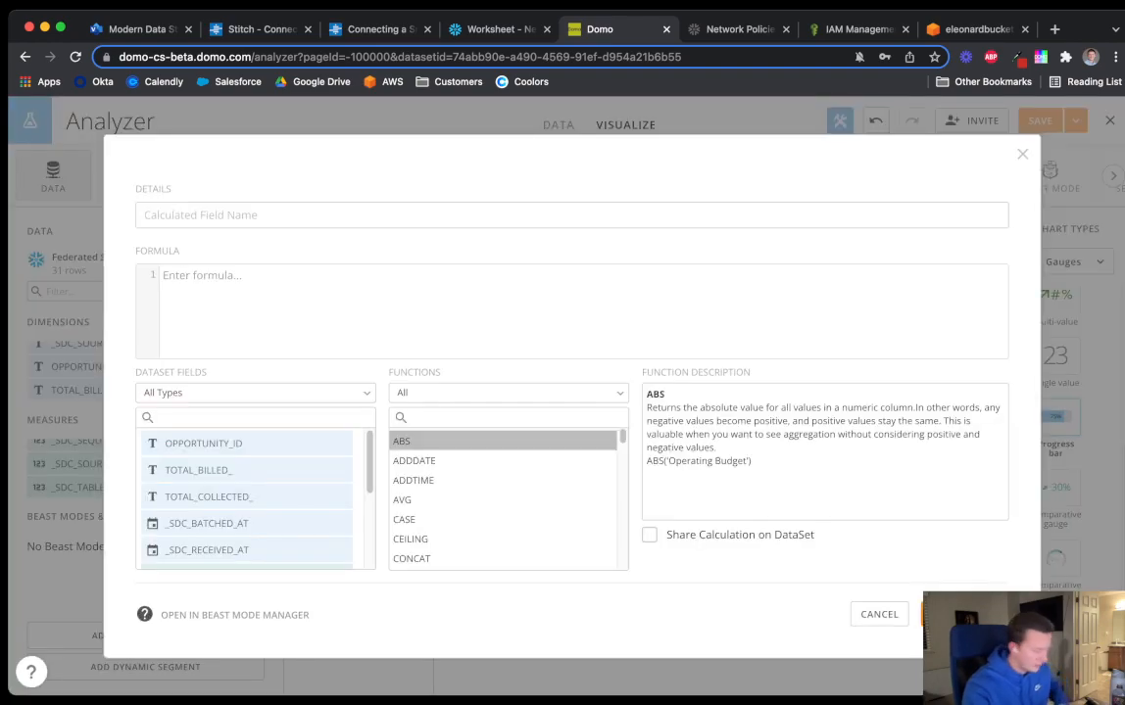
type("num")
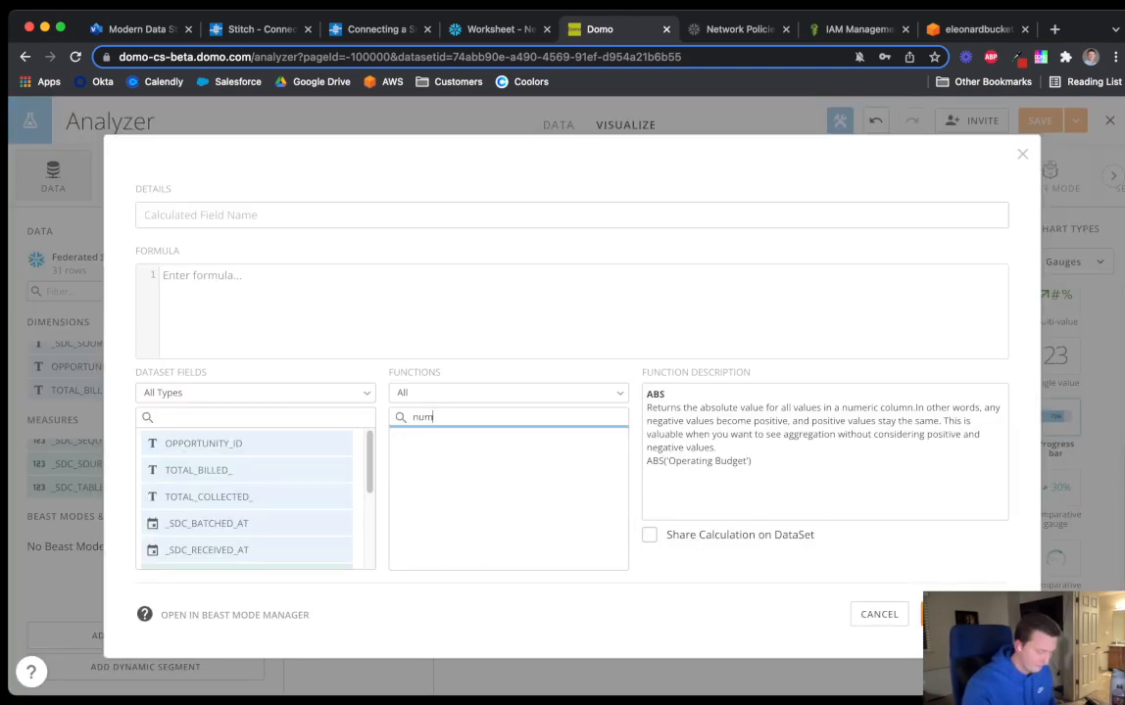
key("BackSpace")
key("BackSpace")
key("BackSpace")
type("text")
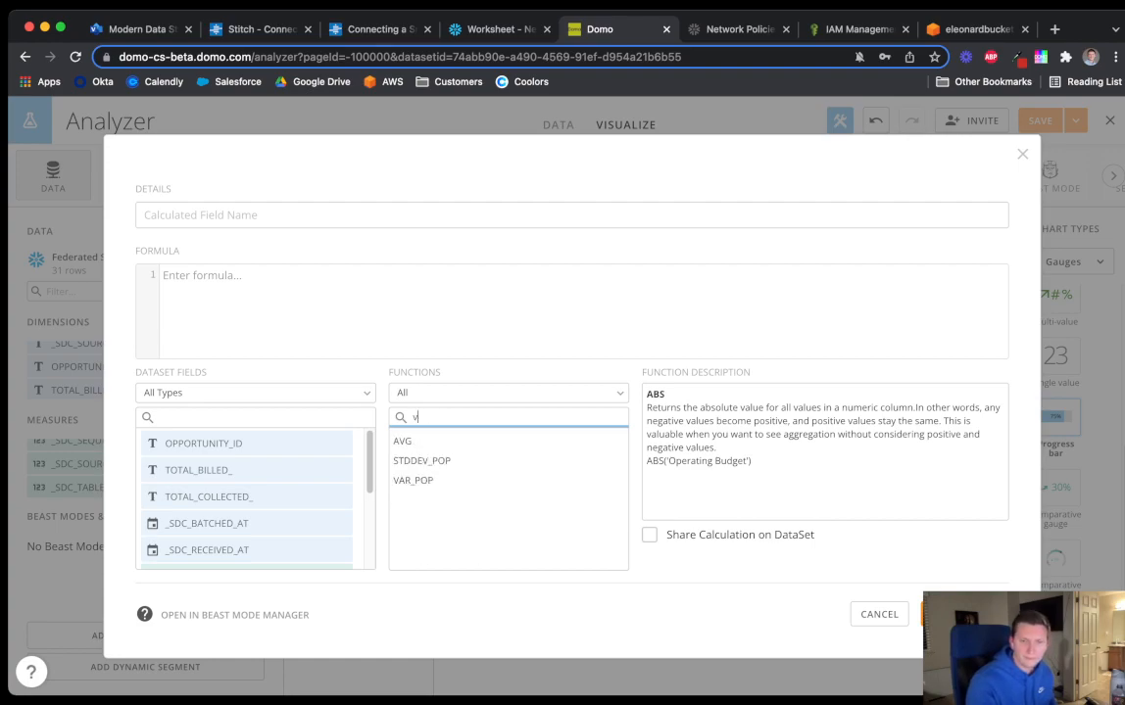
key("BackSpace")
key("BackSpace")
key("BackSpace")
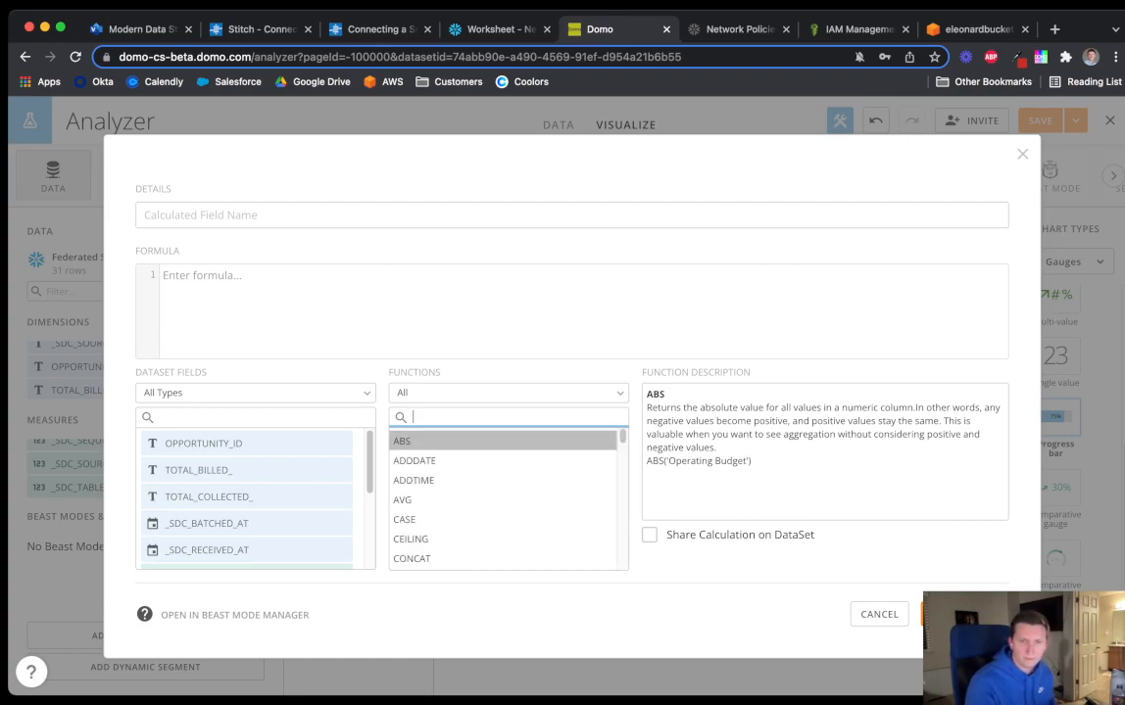
type("vao")
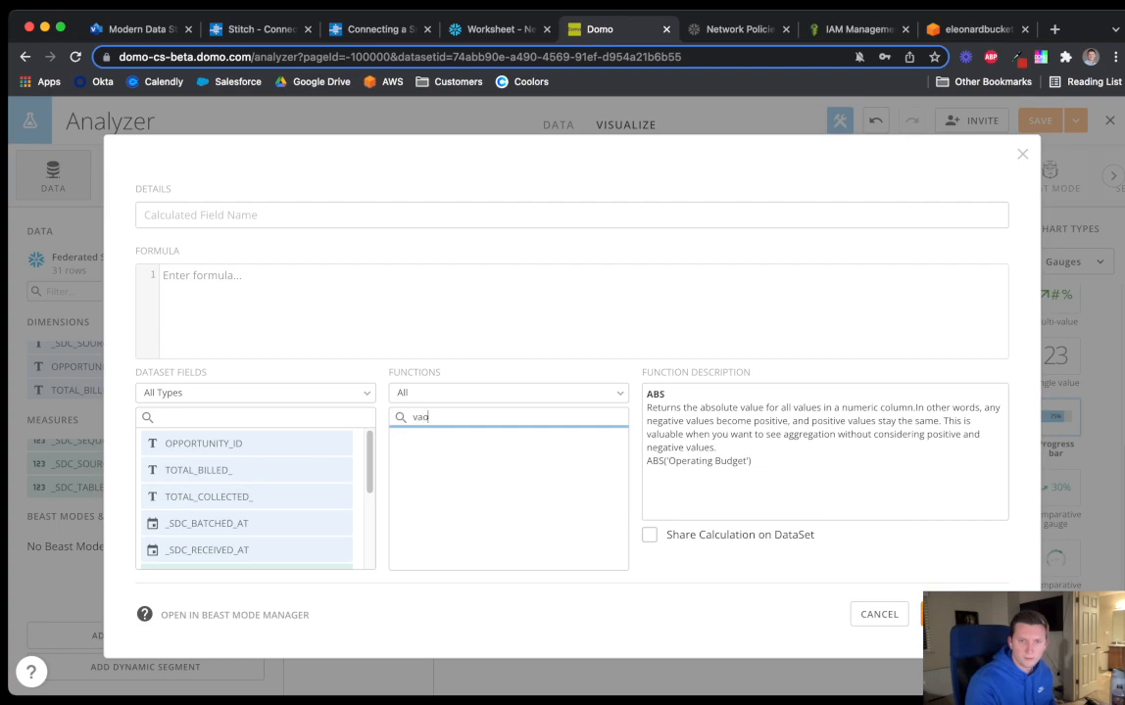
key("BackSpace")
key("BackSpace")
key("BackSpace")
key("BackSpace")
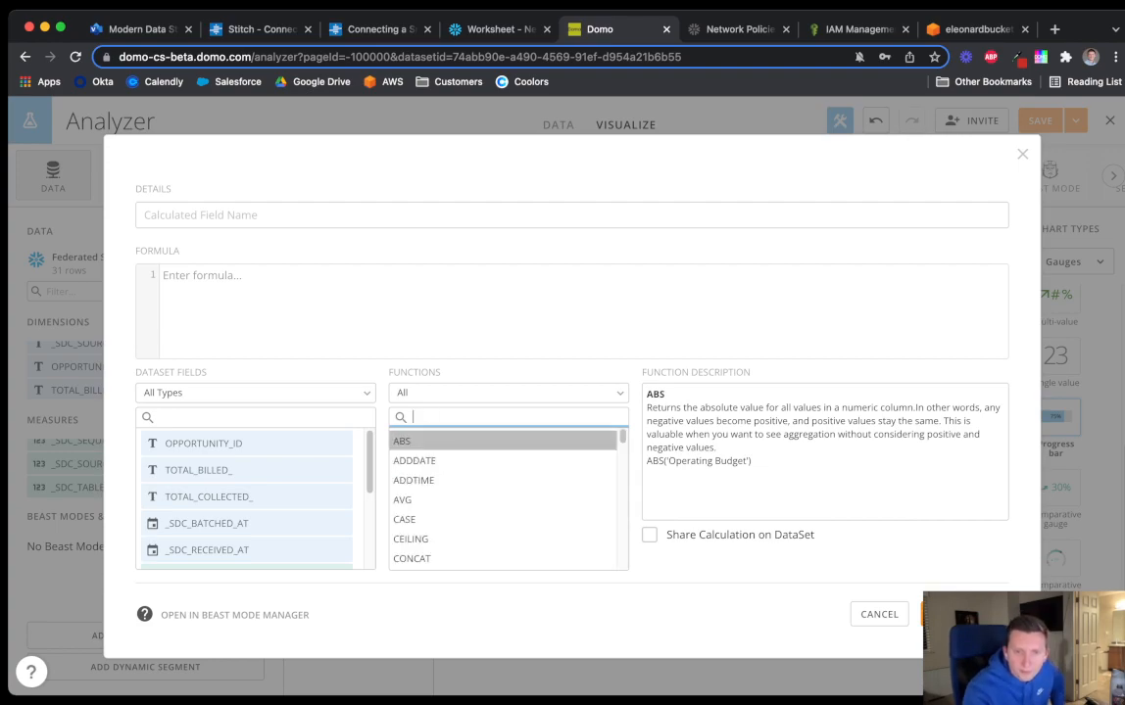
left_click(1023, 153)
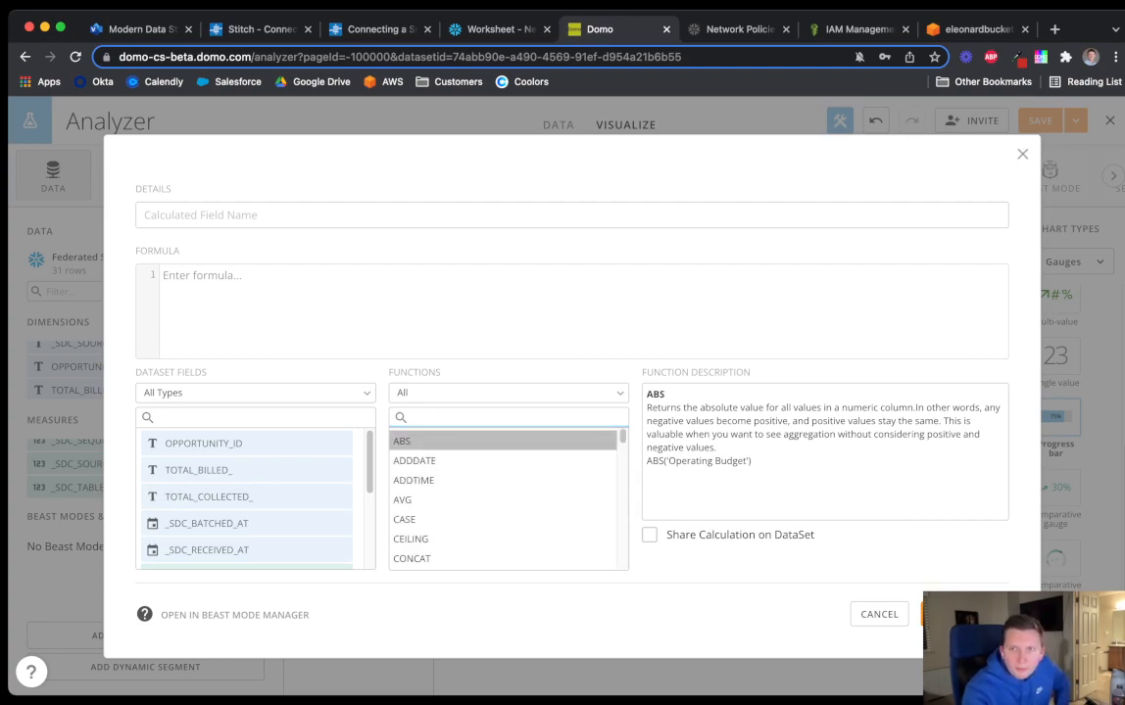
left_click(558, 126)
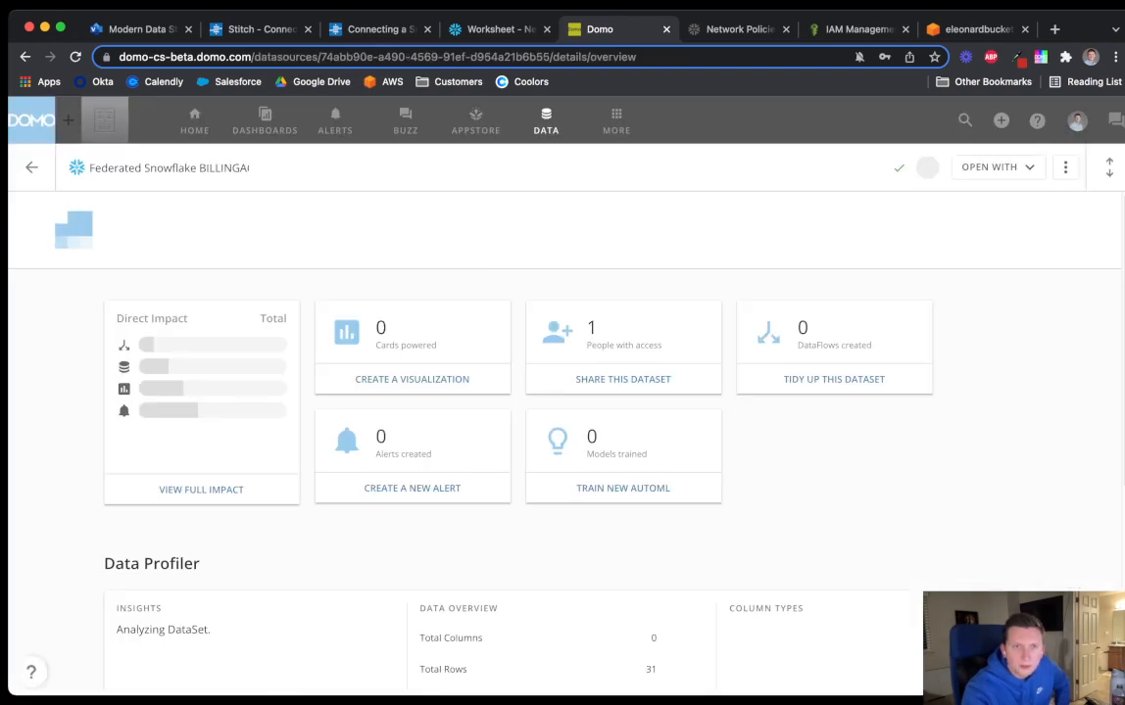
Open the Federated Snowflake OPPORTUNITY dataset's Data tab and start an Analyzer card from it
left_click(545, 120)
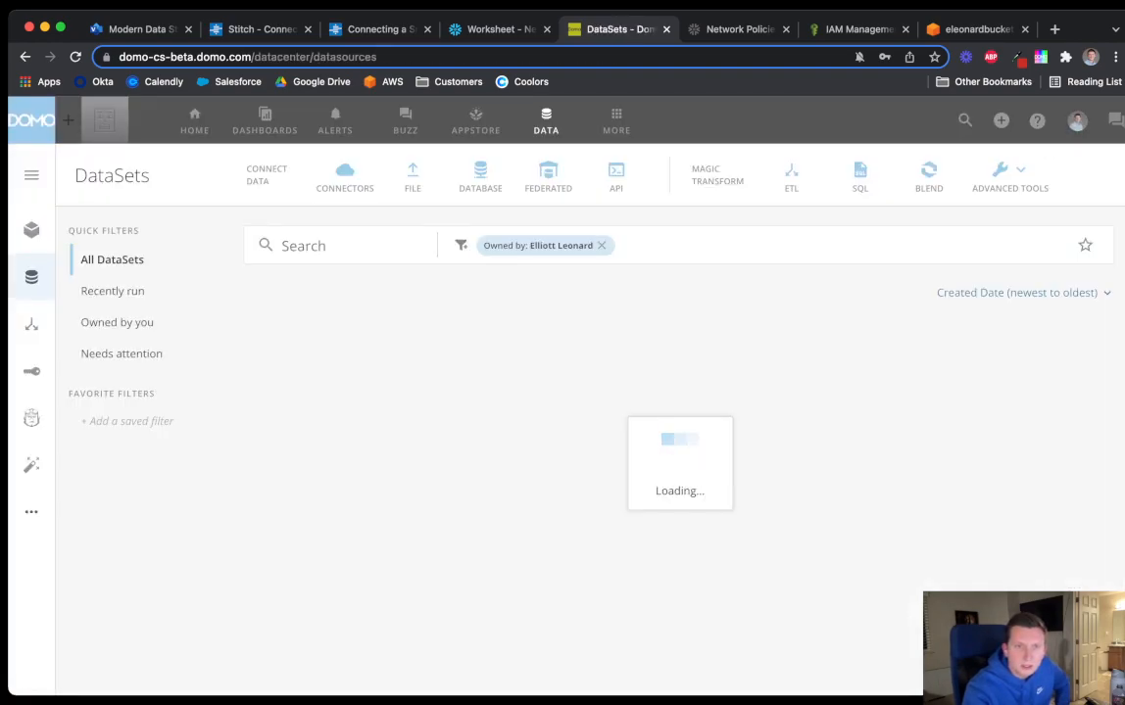
left_click(410, 403)
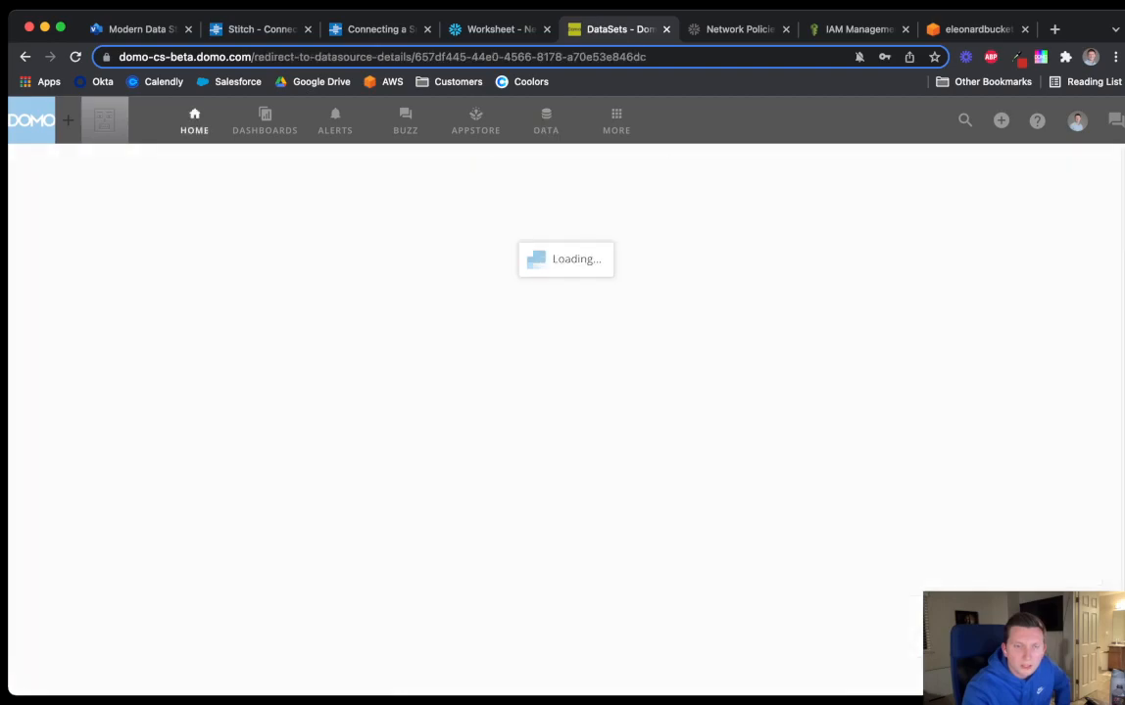
left_click(452, 167)
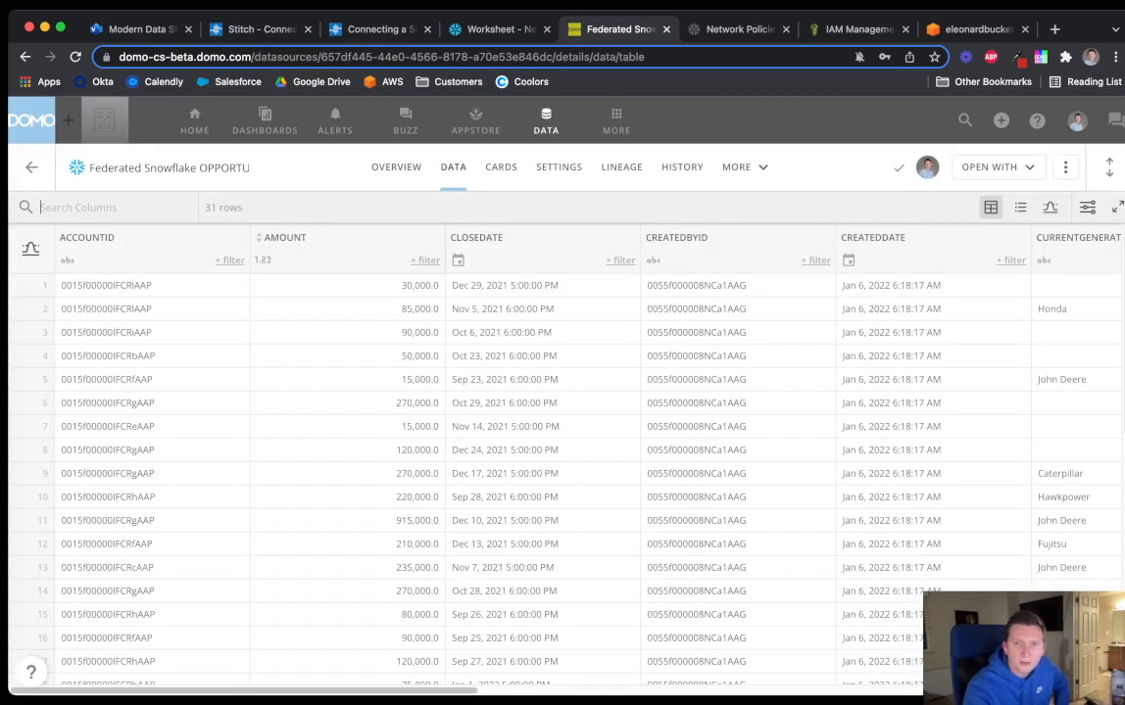
left_click(995, 167)
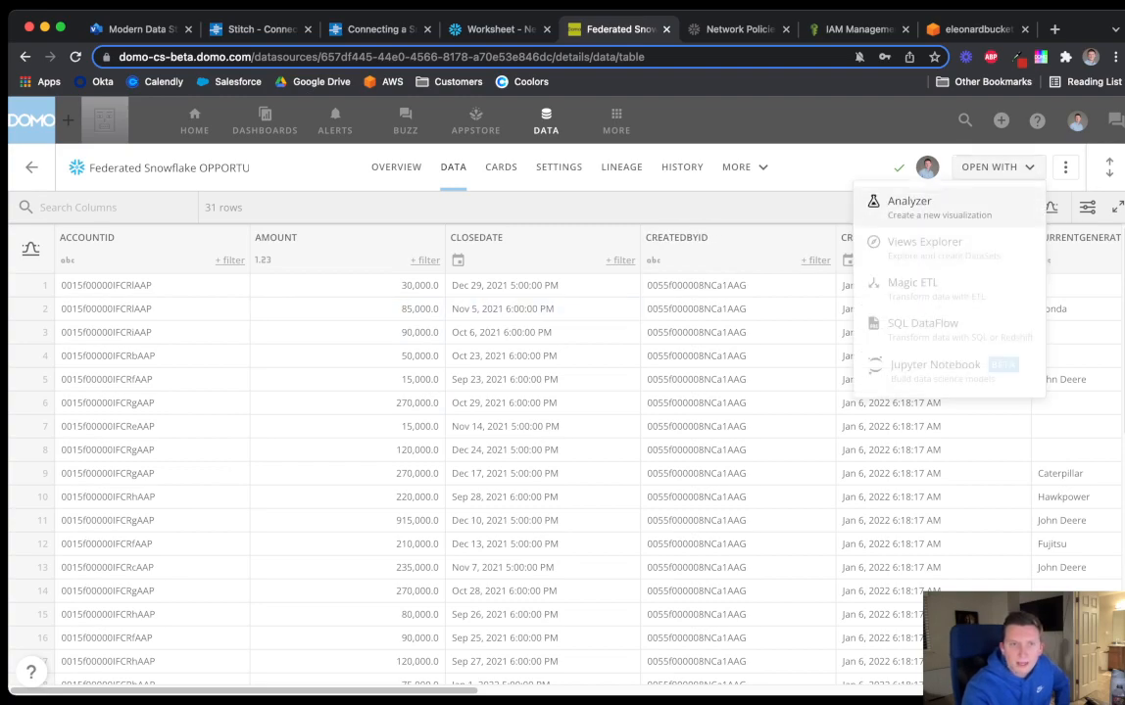
left_click(882, 200)
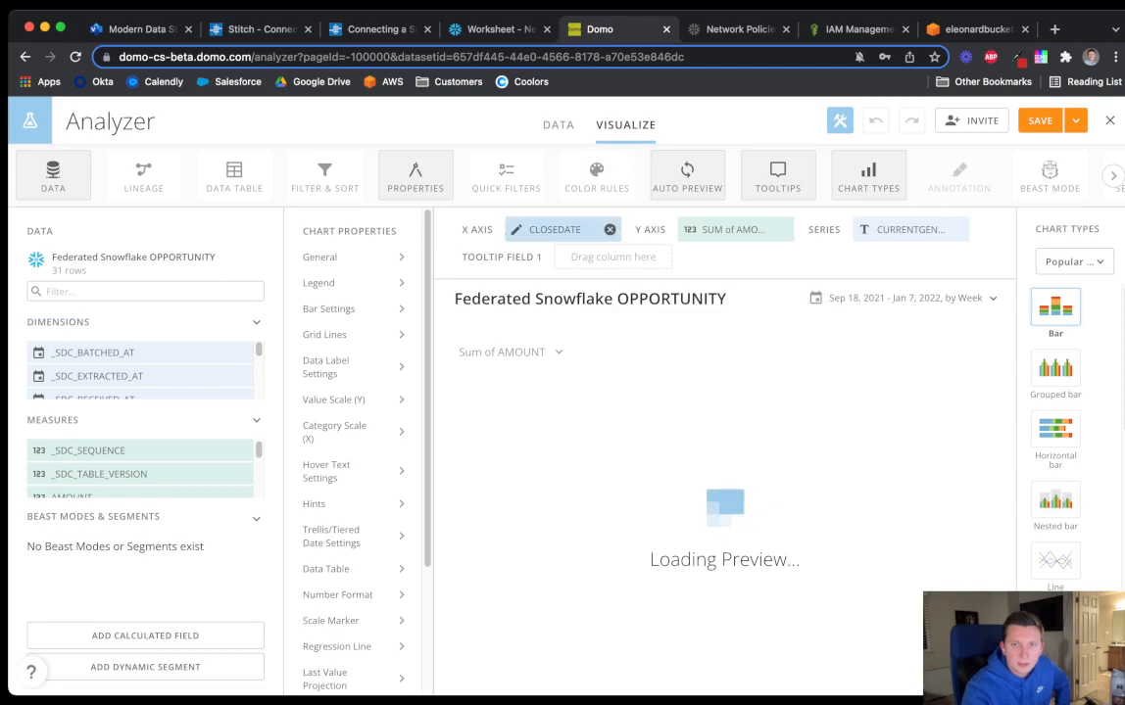
Clear the default CLOSEDATE, AMOUNT and series fields and make the card a Funnel chart
left_click(611, 230)
left_click(782, 229)
left_click(956, 229)
left_click(1073, 262)
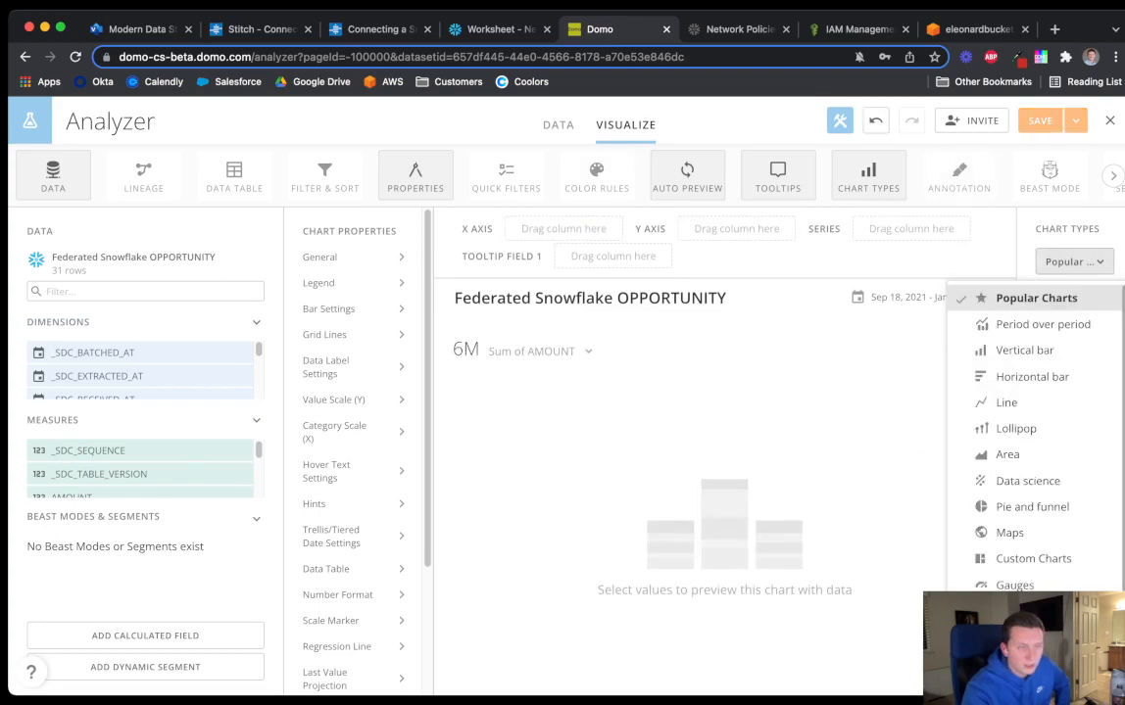
scroll(1034, 423, "down", 1)
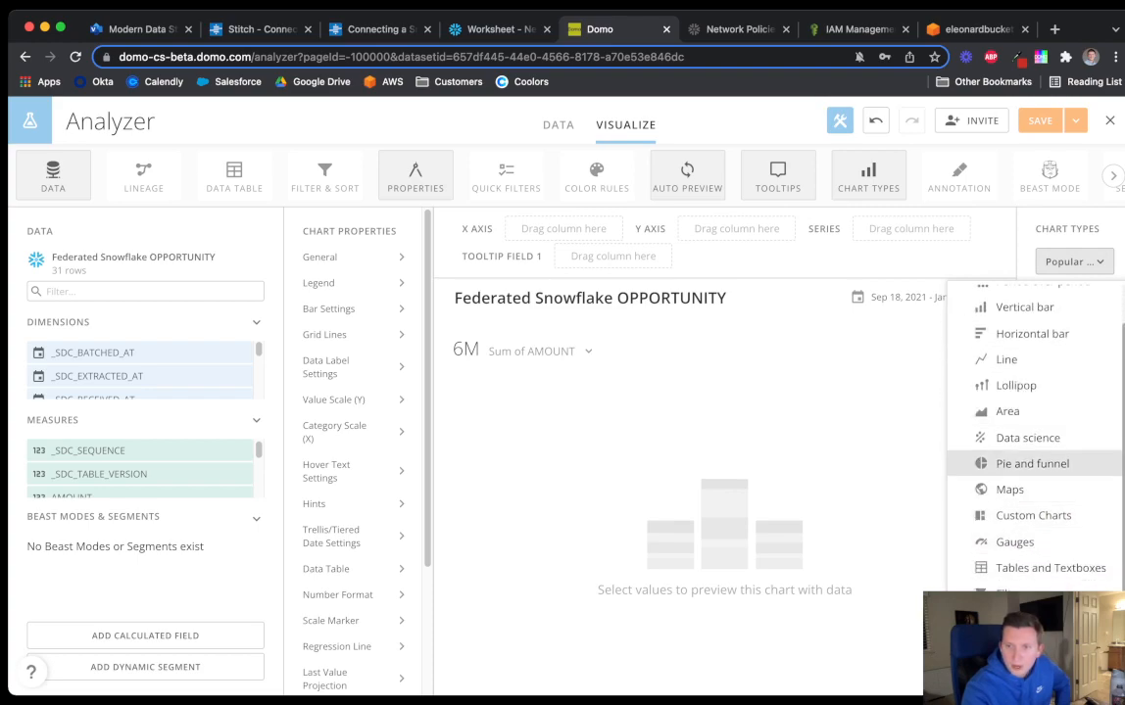
left_click(1031, 463)
scroll(1055, 466, "down", 1)
left_click(1055, 467)
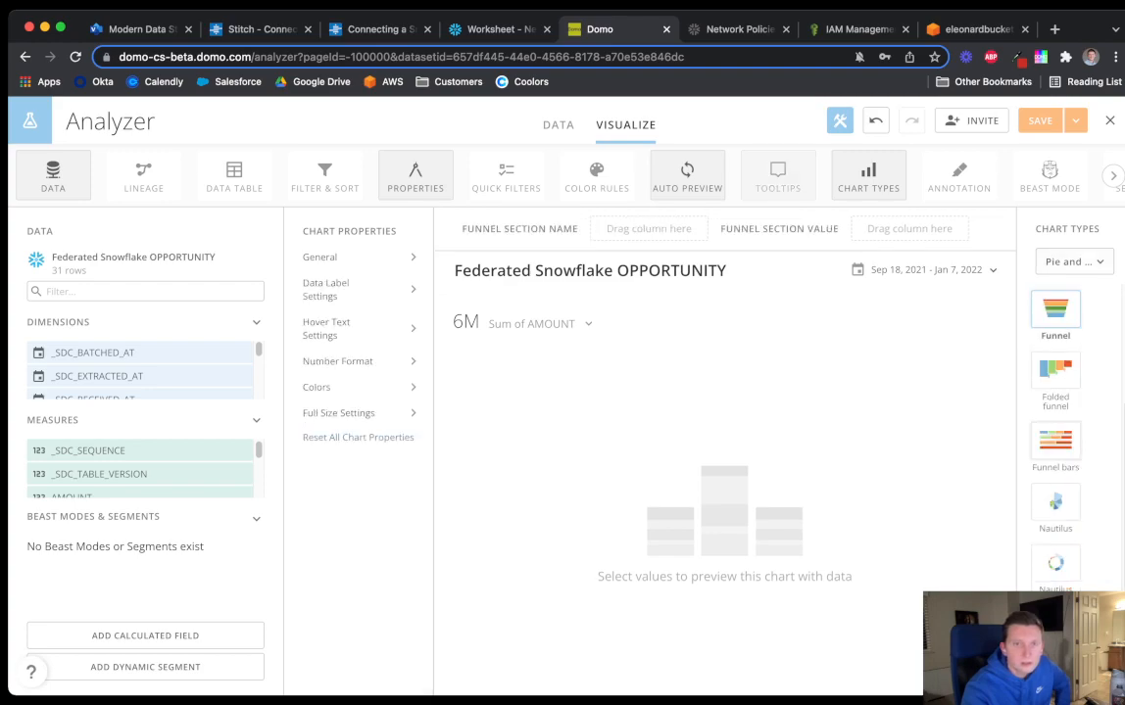
Use STAGENAME as the funnel section names and AMOUNT as the section values
left_click(145, 292)
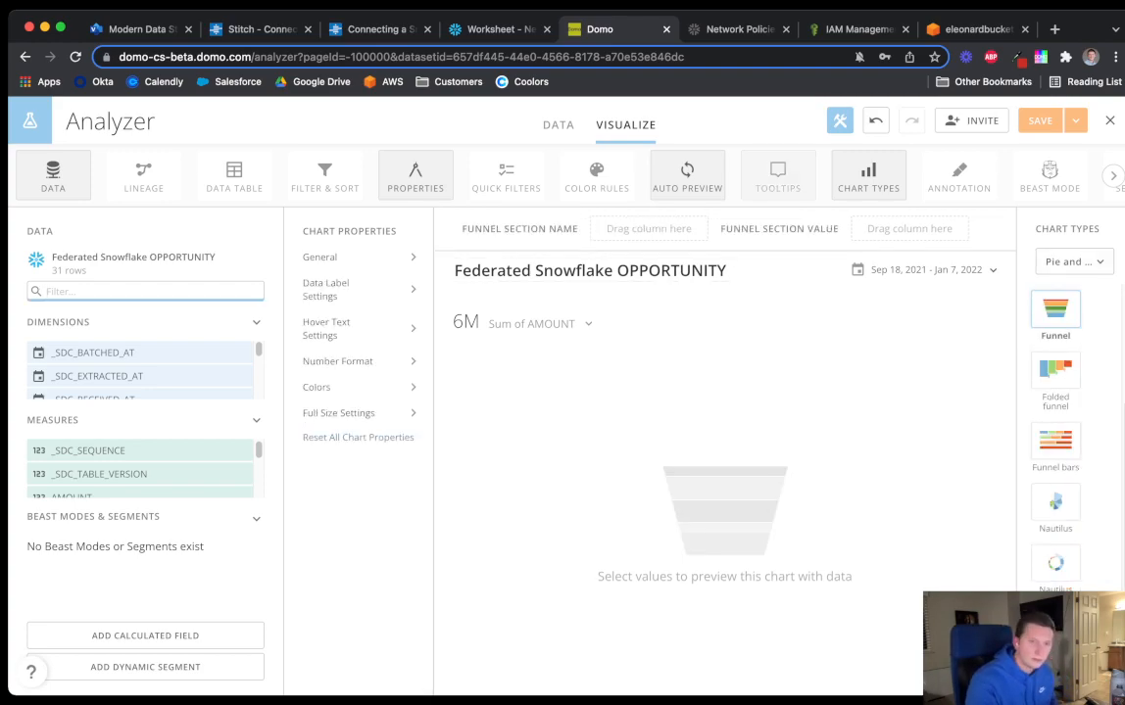
left_click_drag(58, 353, 627, 230)
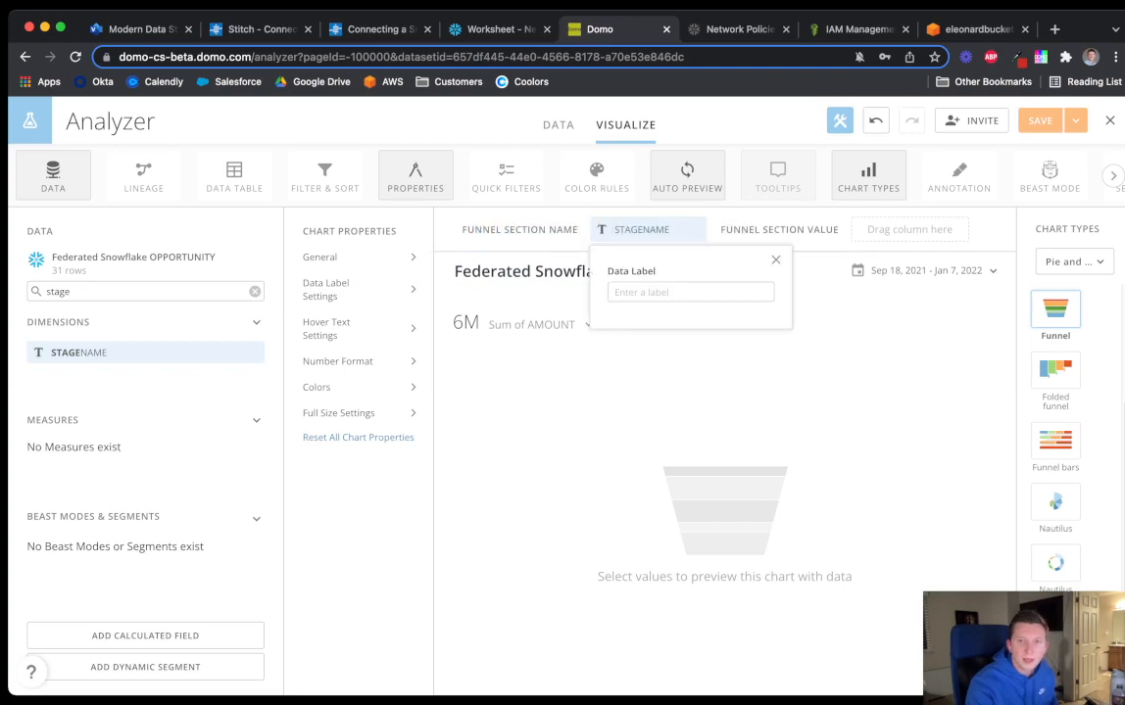
left_click(776, 260)
left_click(254, 292)
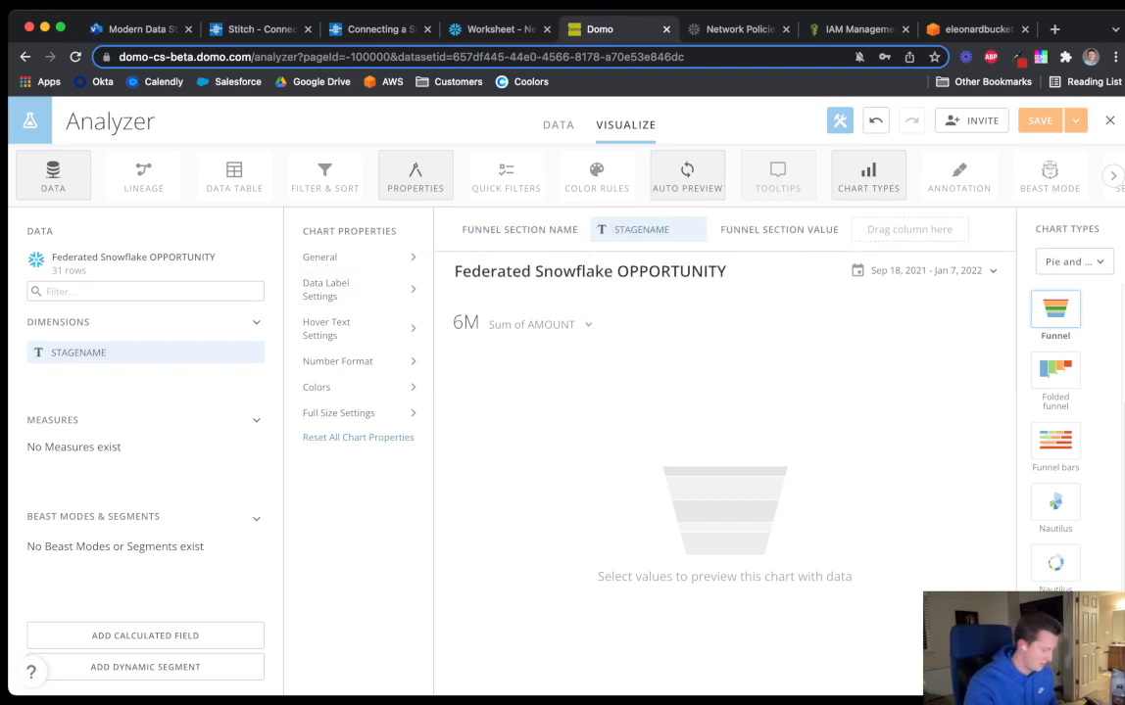
left_click(156, 292)
type("amount")
left_click_drag(39, 450, 906, 229)
left_click(906, 229)
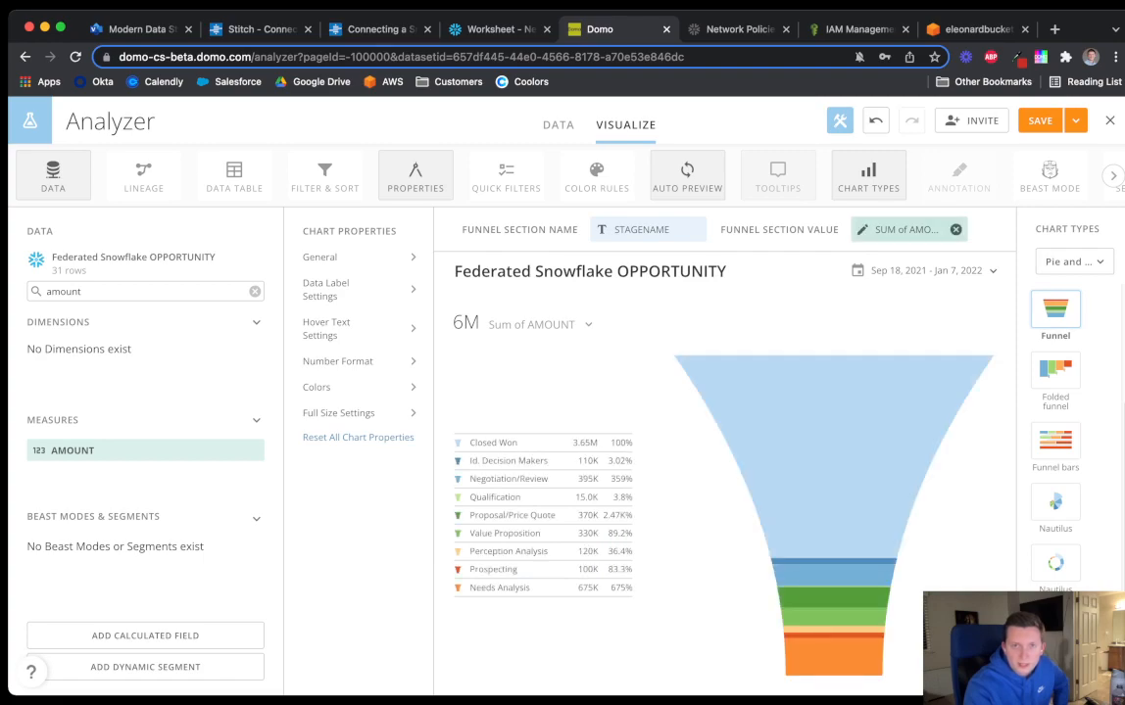
mouse_move(906, 229)
left_mouse_down()
mouse_move(540, 289)
mouse_move(897, 231)
left_mouse_up()
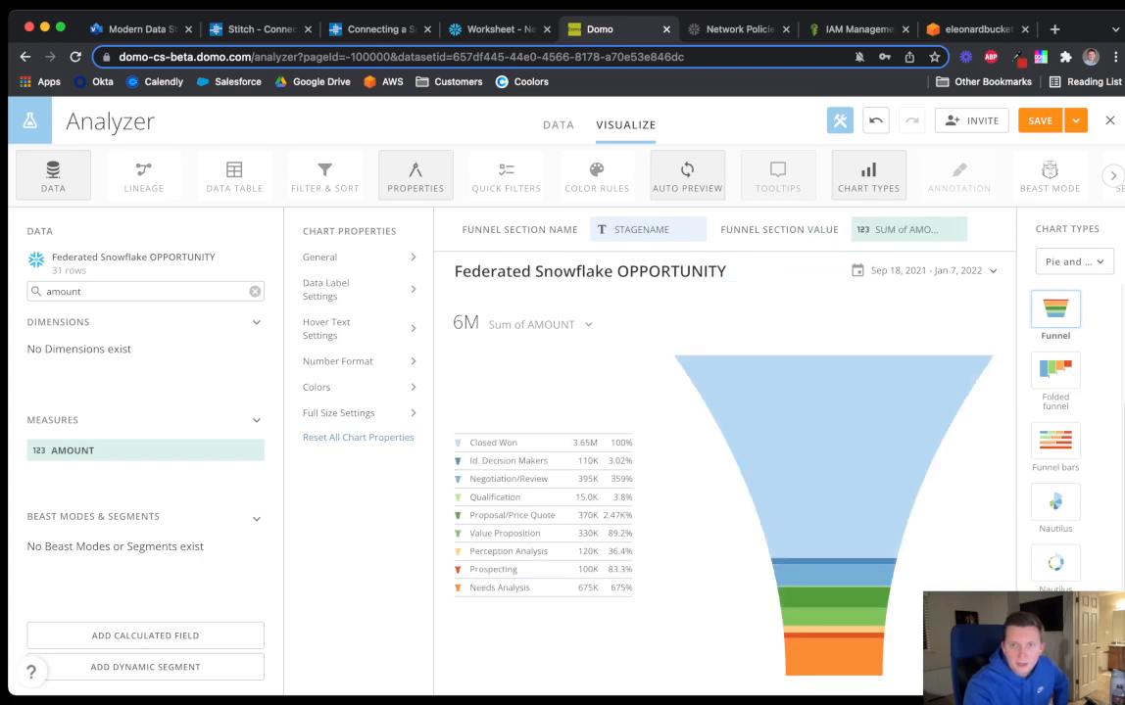
Add a STAGENAME filter that keeps every stage except Closed Won
left_click(505, 174)
left_click(505, 174)
left_click(324, 175)
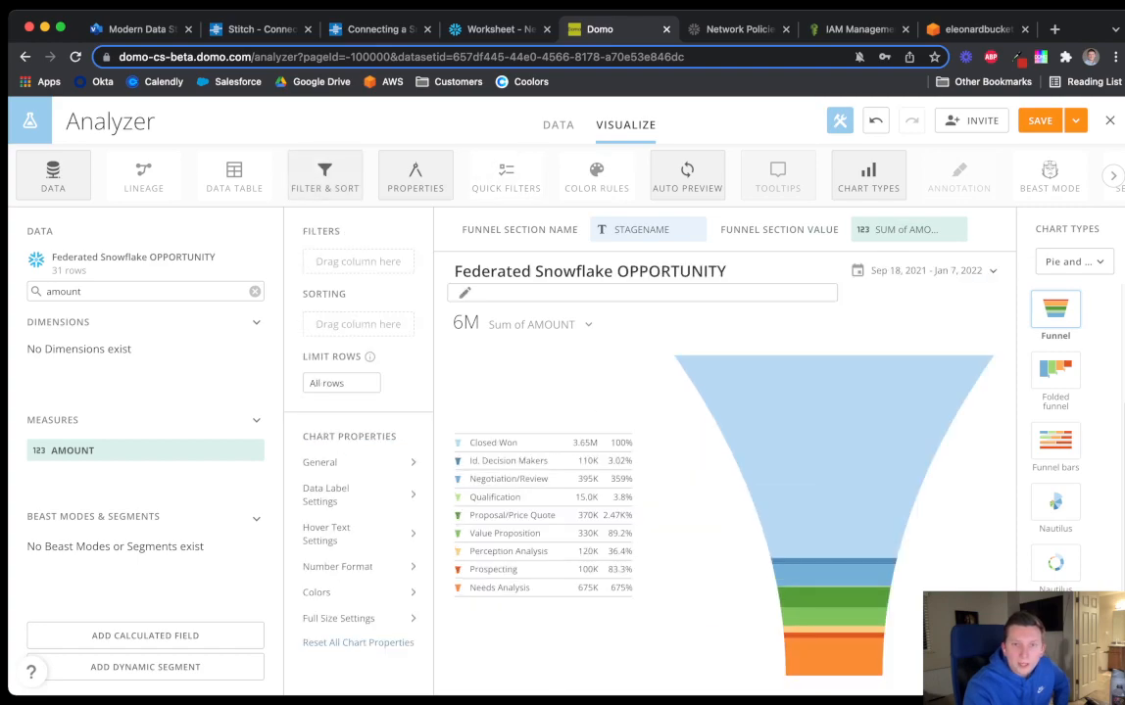
left_click_drag(72, 450, 357, 256)
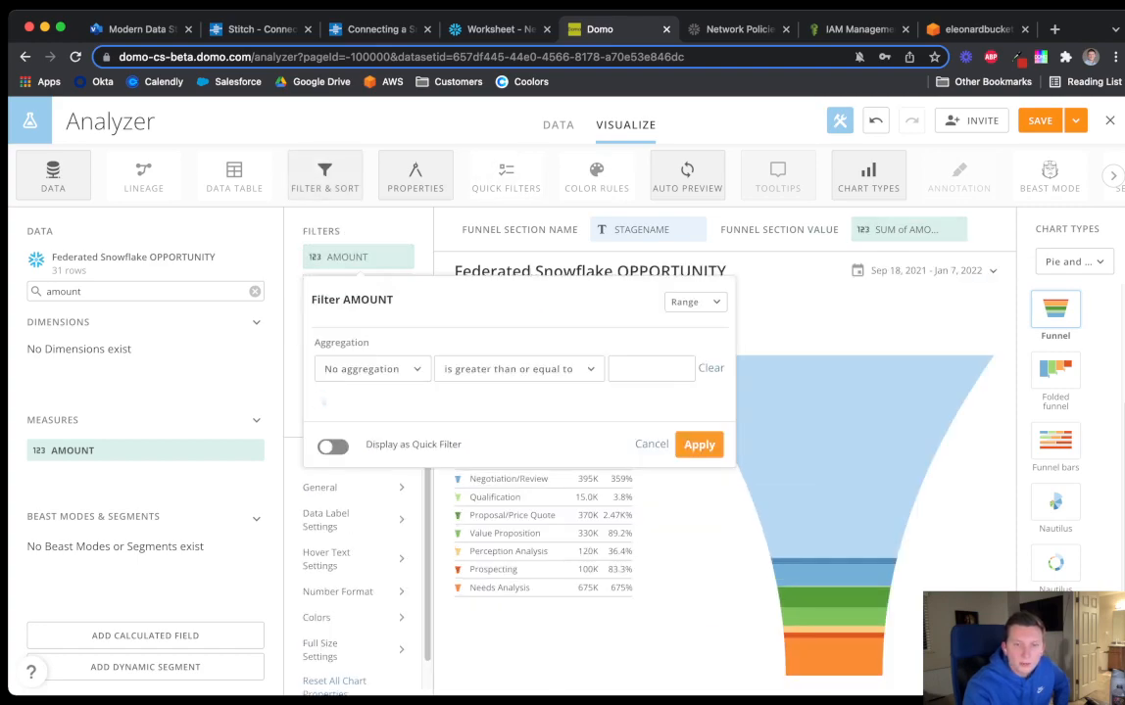
left_click(651, 444)
left_click(406, 257)
left_click_drag(642, 231, 358, 259)
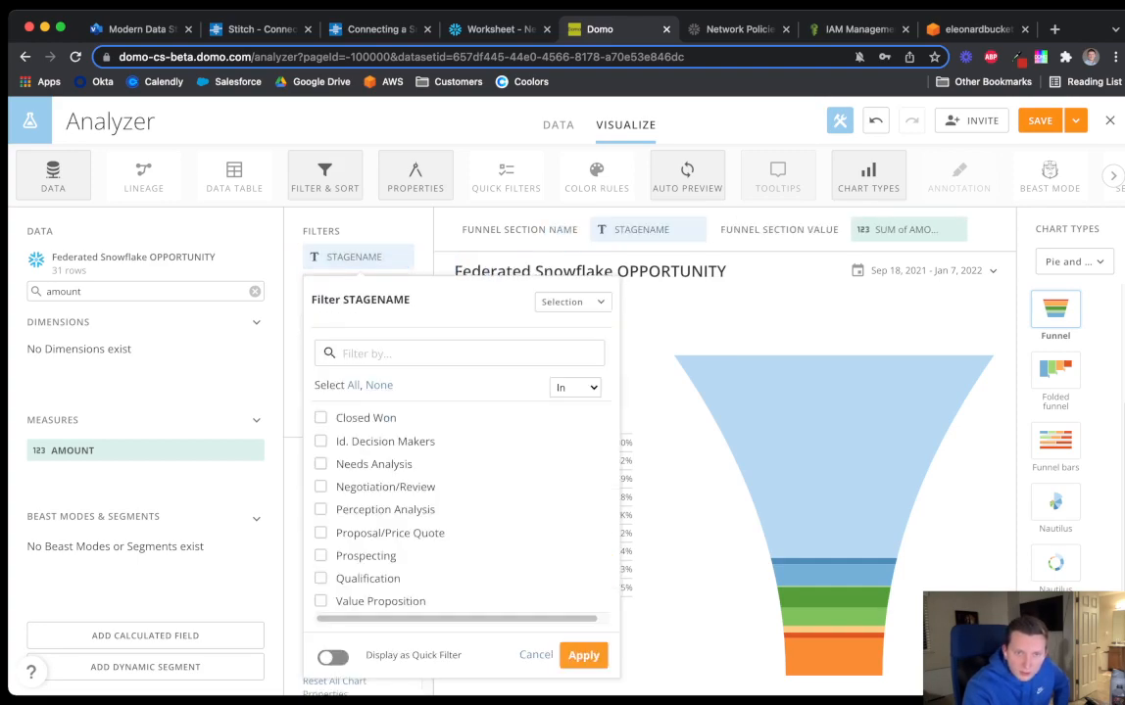
left_click(352, 386)
left_click(321, 320)
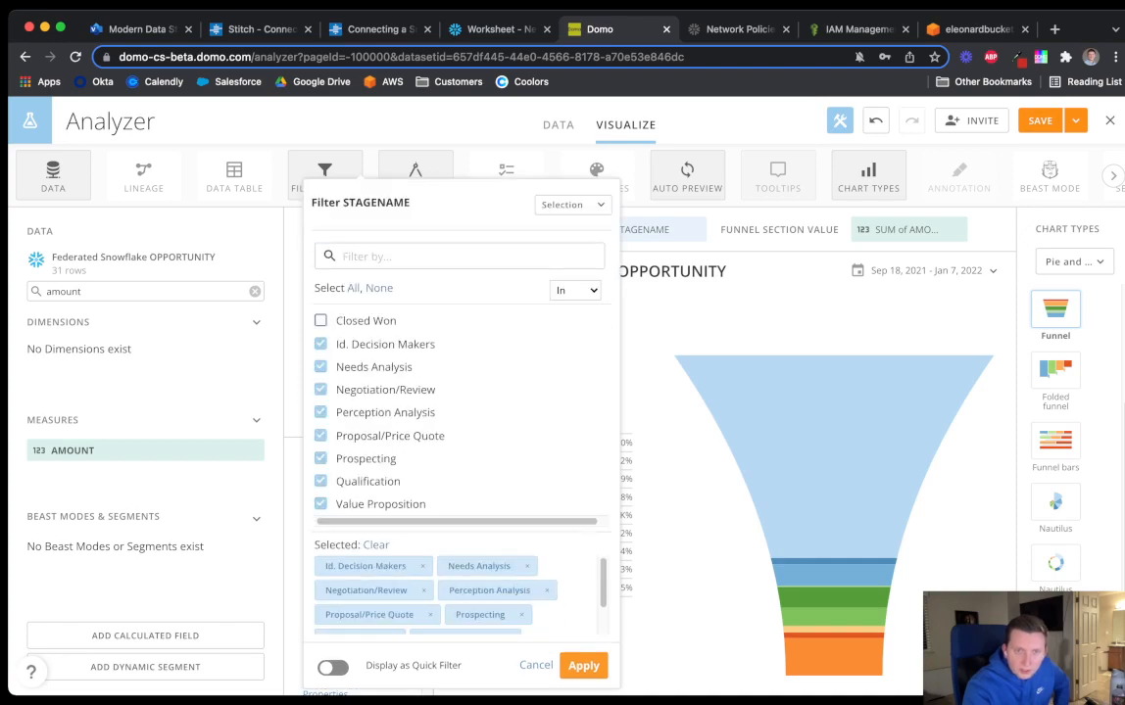
left_click(583, 665)
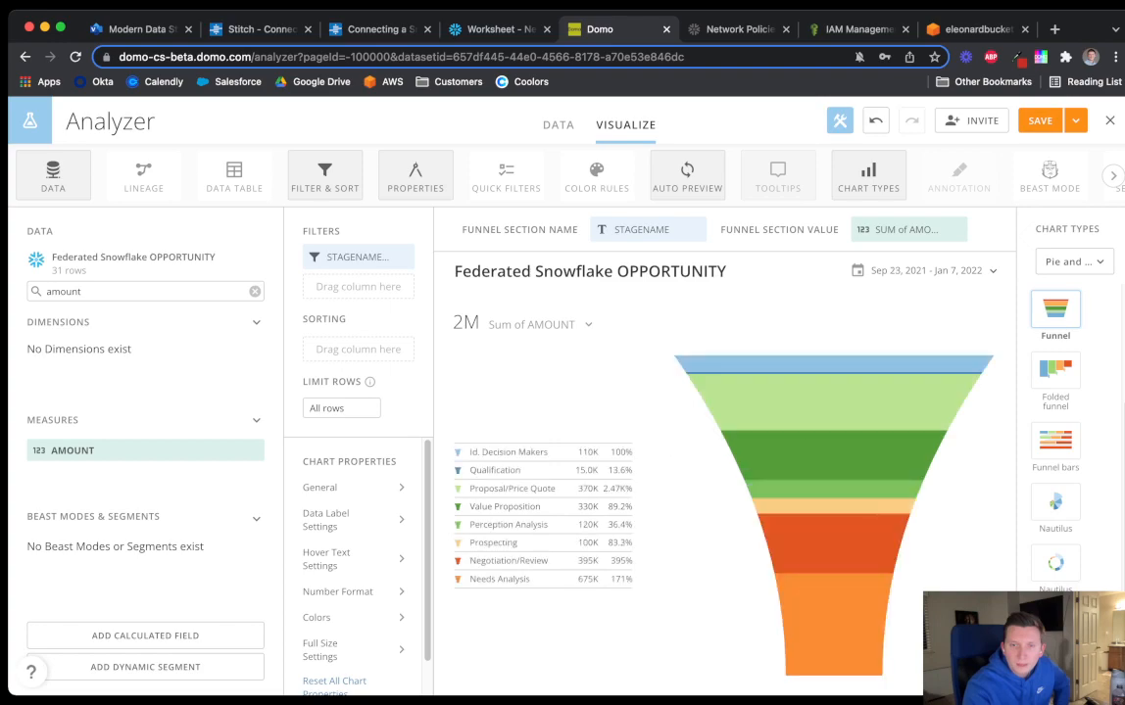
Rename the funnel card 'Current Opp Funnel' and choose Save and Close
left_click(642, 272)
key("super+a")
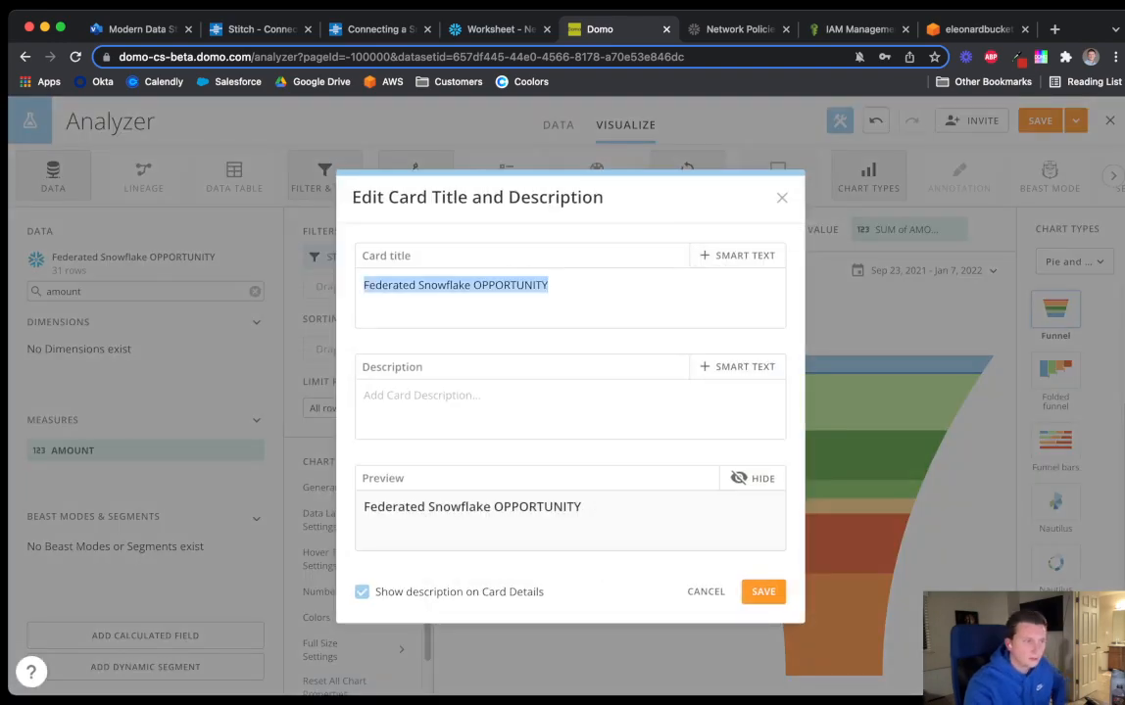
type("Current Opp")
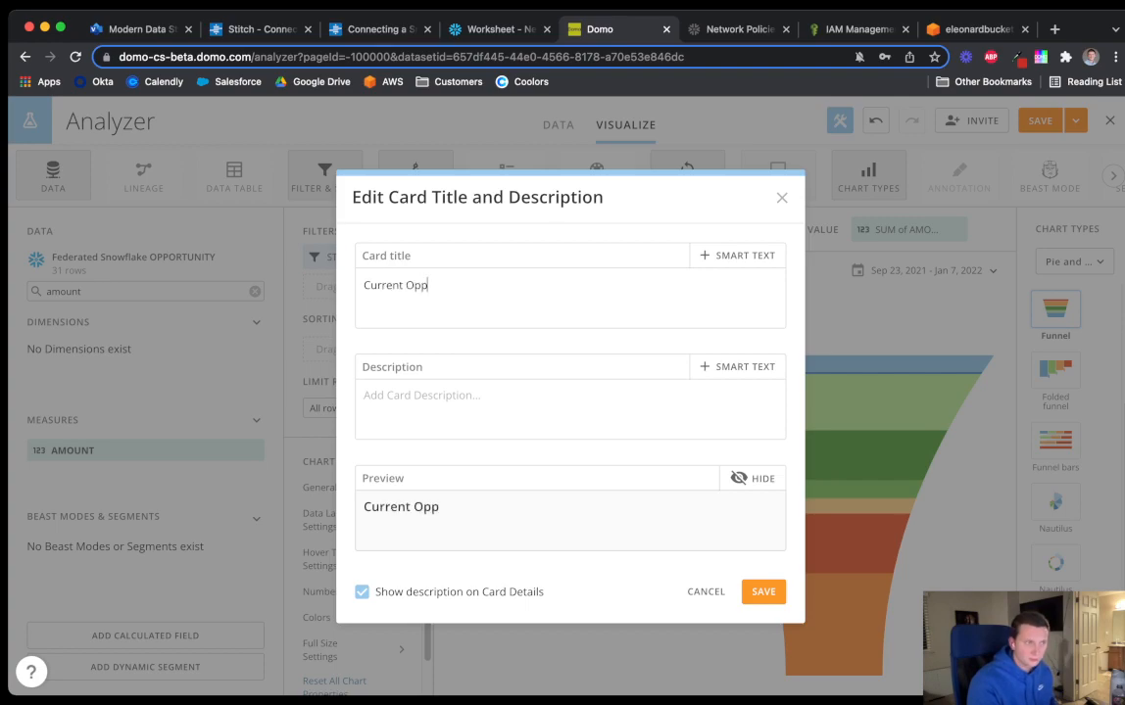
type("Funnel")
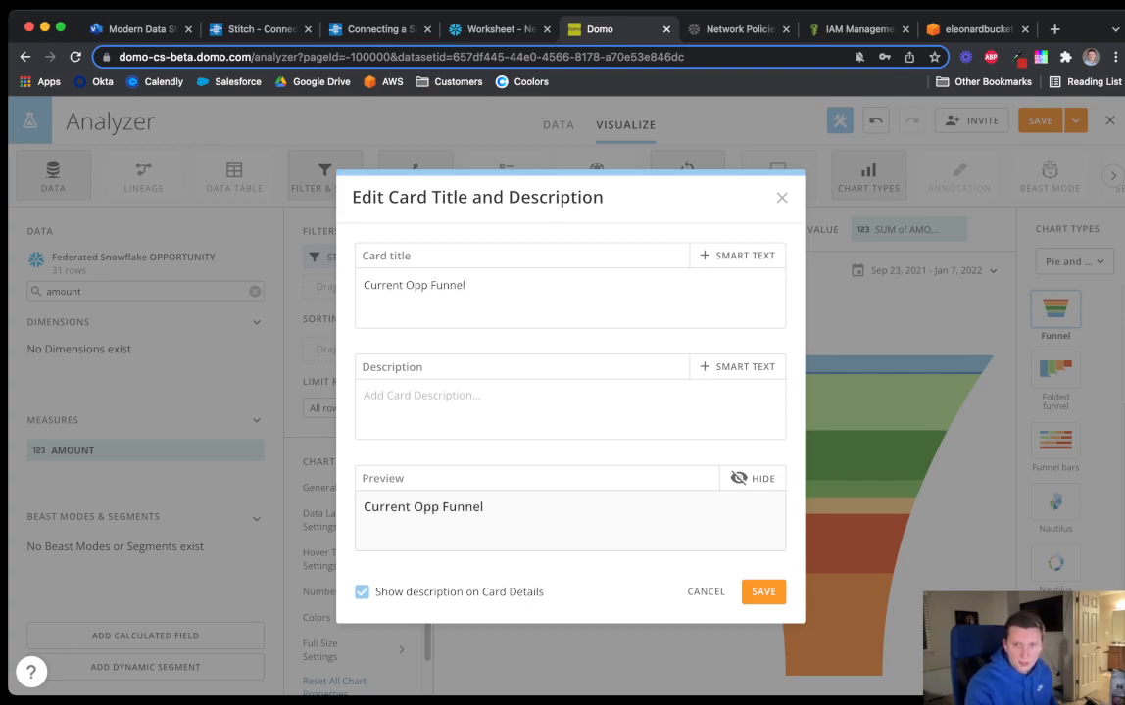
key("Return")
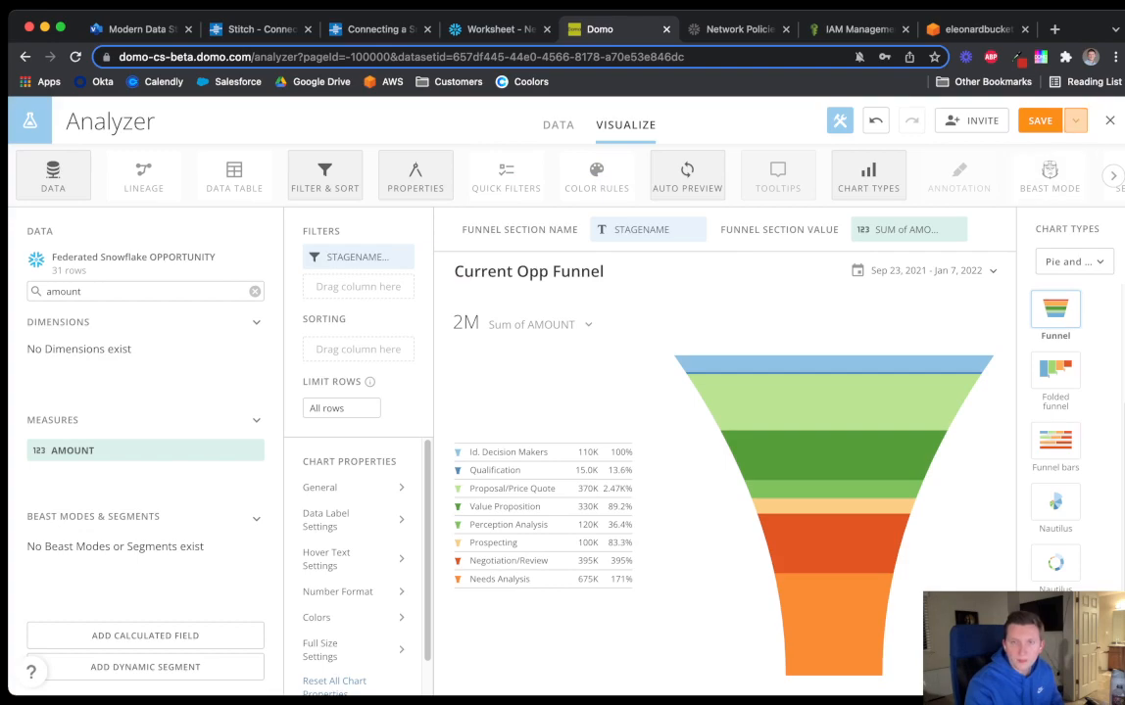
left_click(1074, 121)
left_click(1018, 208)
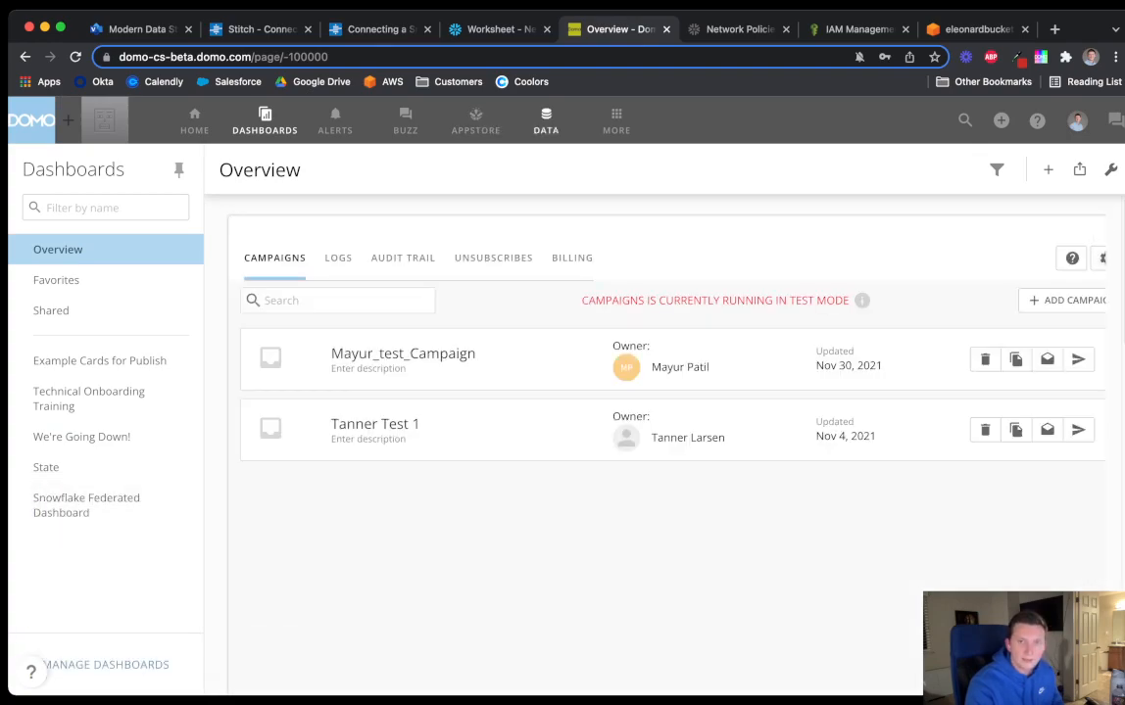
Open the Federated Snowflake ACCOUNT dataset and start an Analyzer card from it
left_click(545, 122)
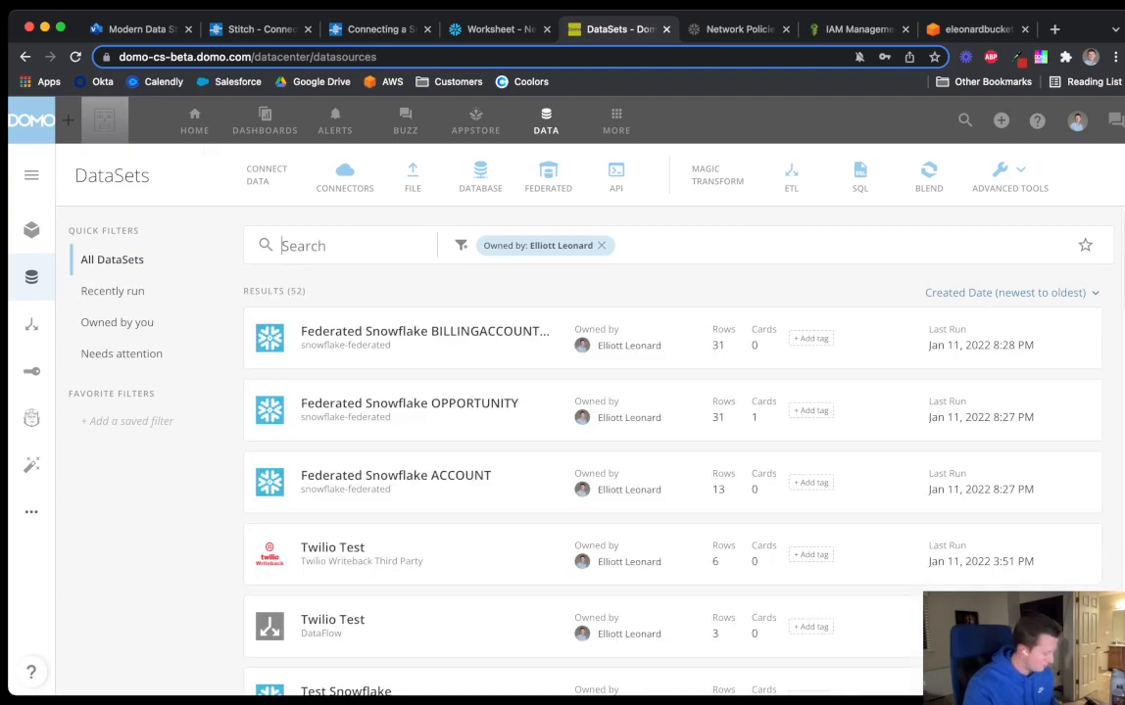
key("BackSpace")
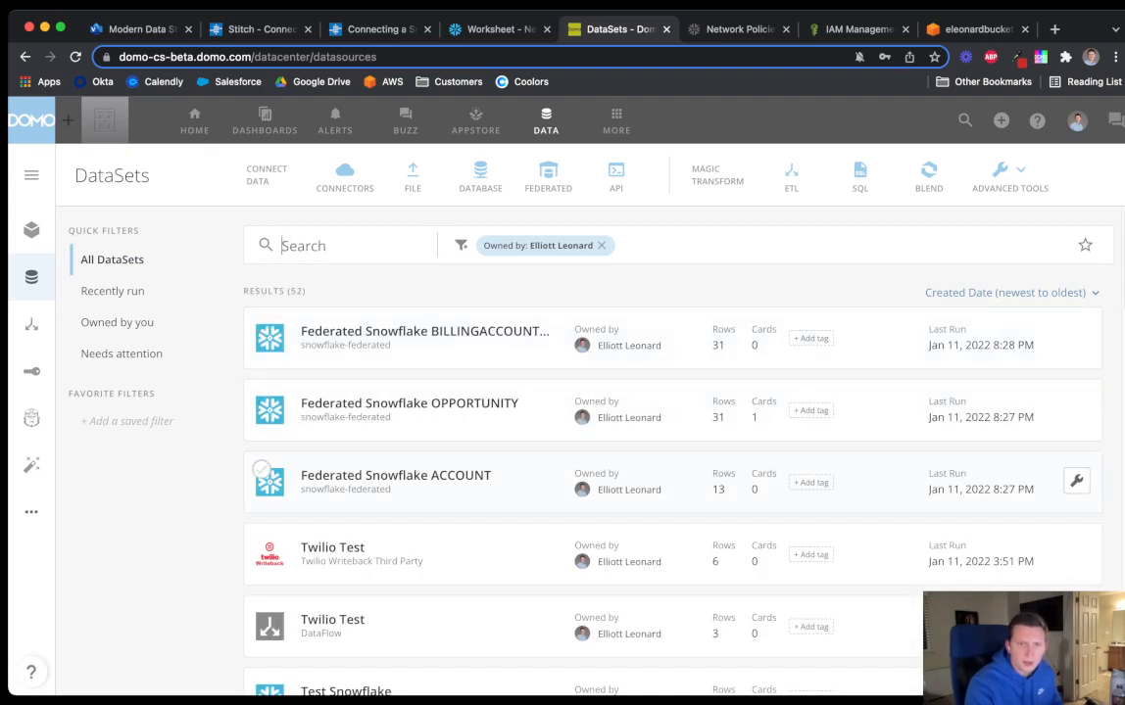
left_click(396, 476)
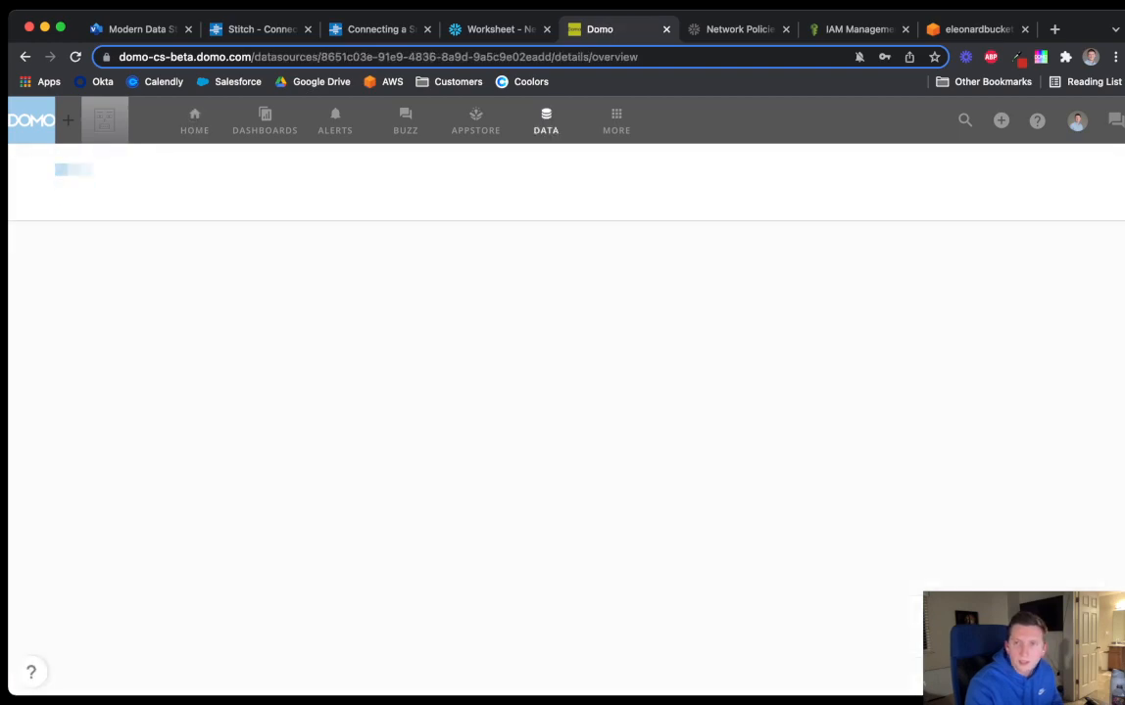
left_click(998, 168)
left_click(925, 208)
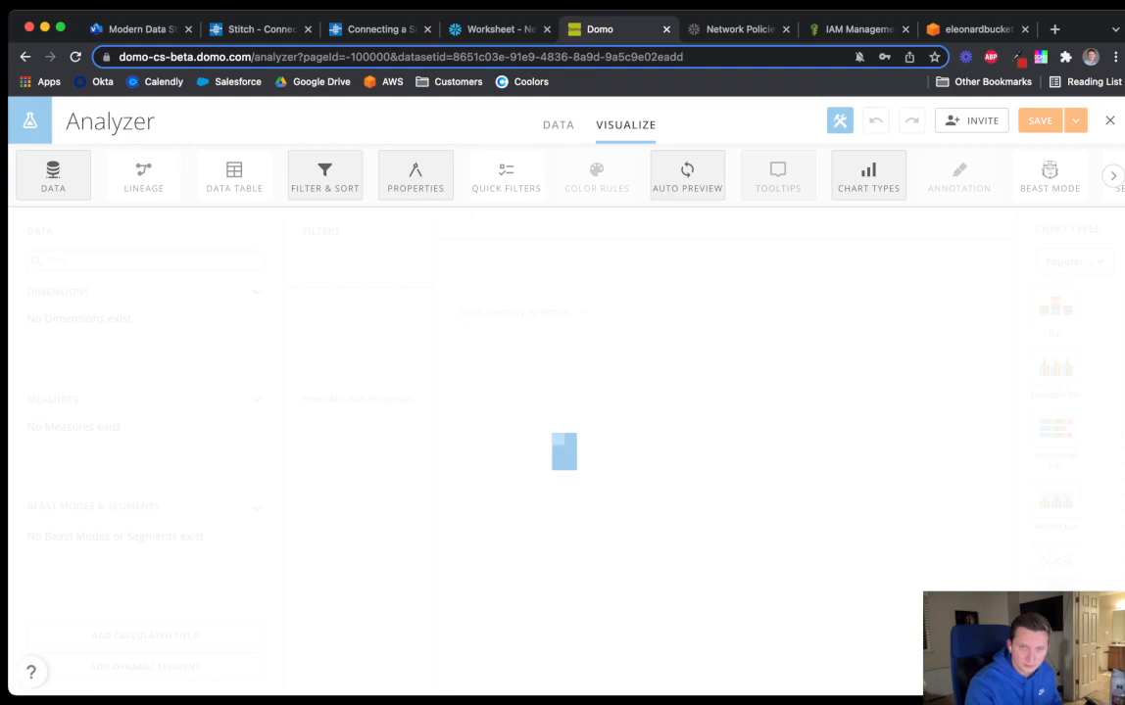
Title the new card 'Top Accounts by Revenue' and save the title
left_click(578, 298)
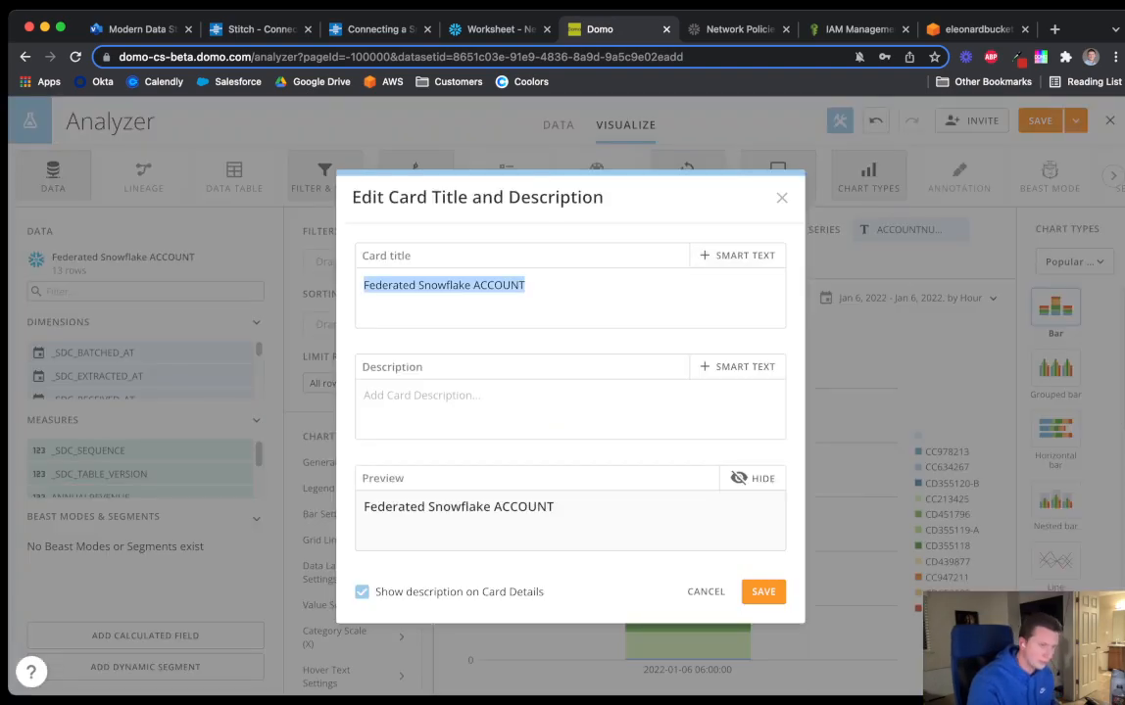
type("N")
key("BackSpace")
type("Top Accou")
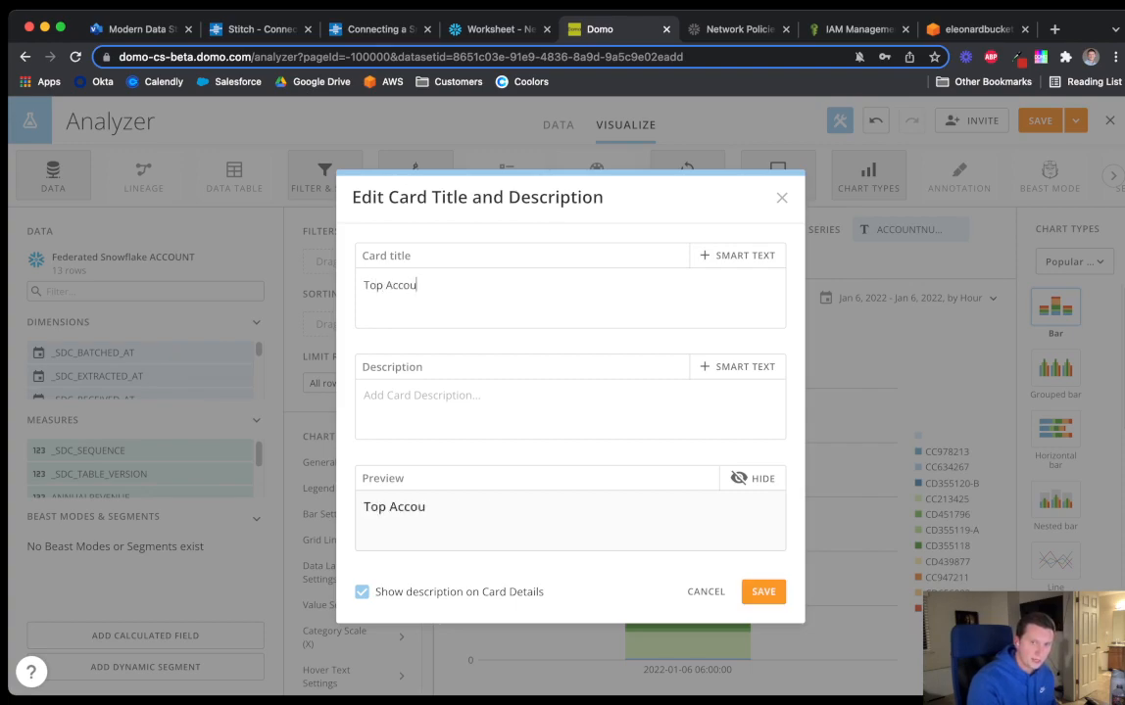
type("nts by Revenue")
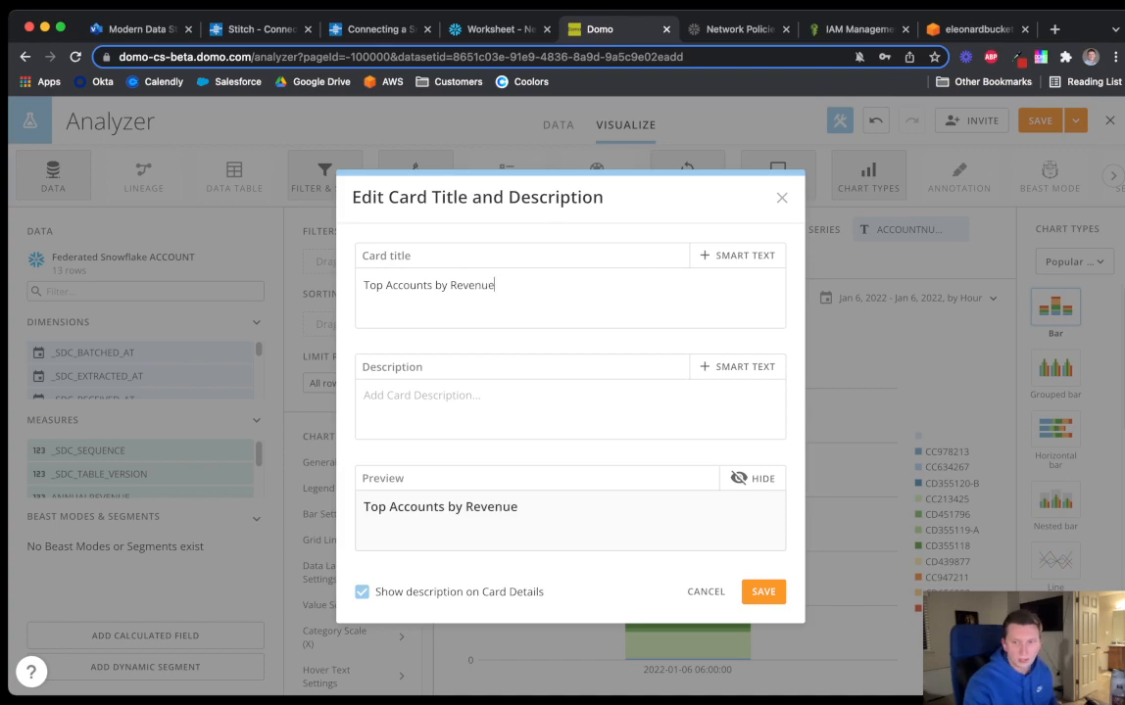
left_click(763, 592)
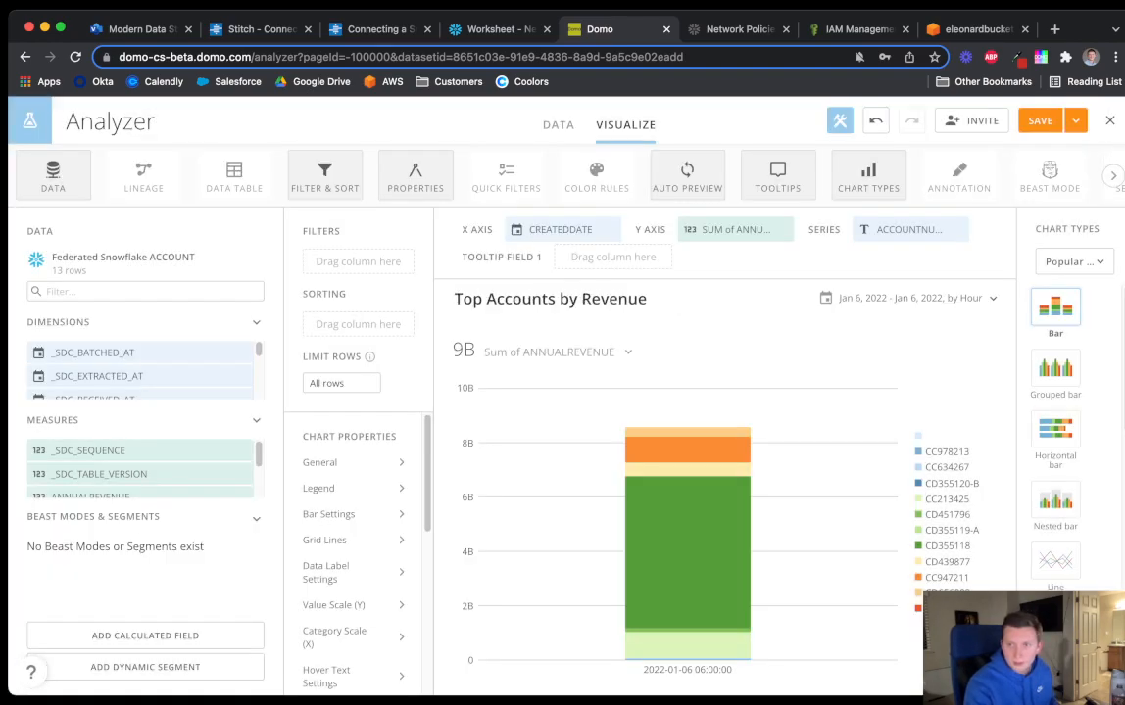
Switch the card to a Table and remove its default CREATEDDATE, revenue and account number columns
left_click(1073, 262)
scroll(1028, 438, "down", 3)
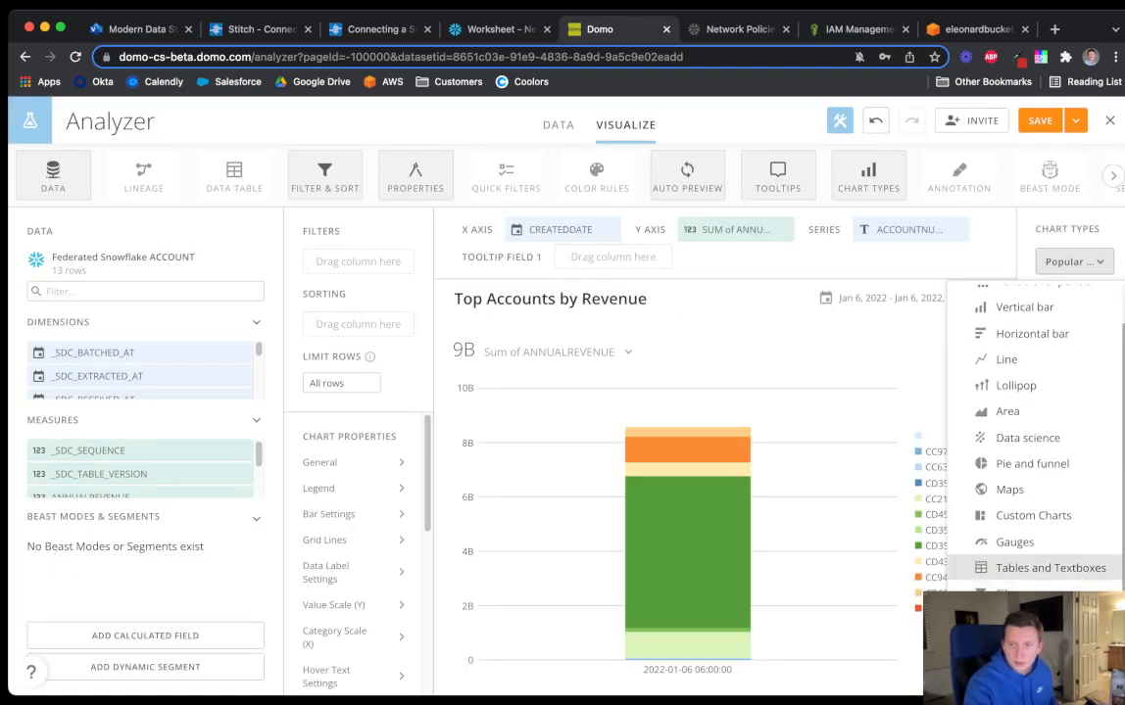
left_click(1038, 567)
scroll(1055, 440, "down", 1)
left_click(1055, 394)
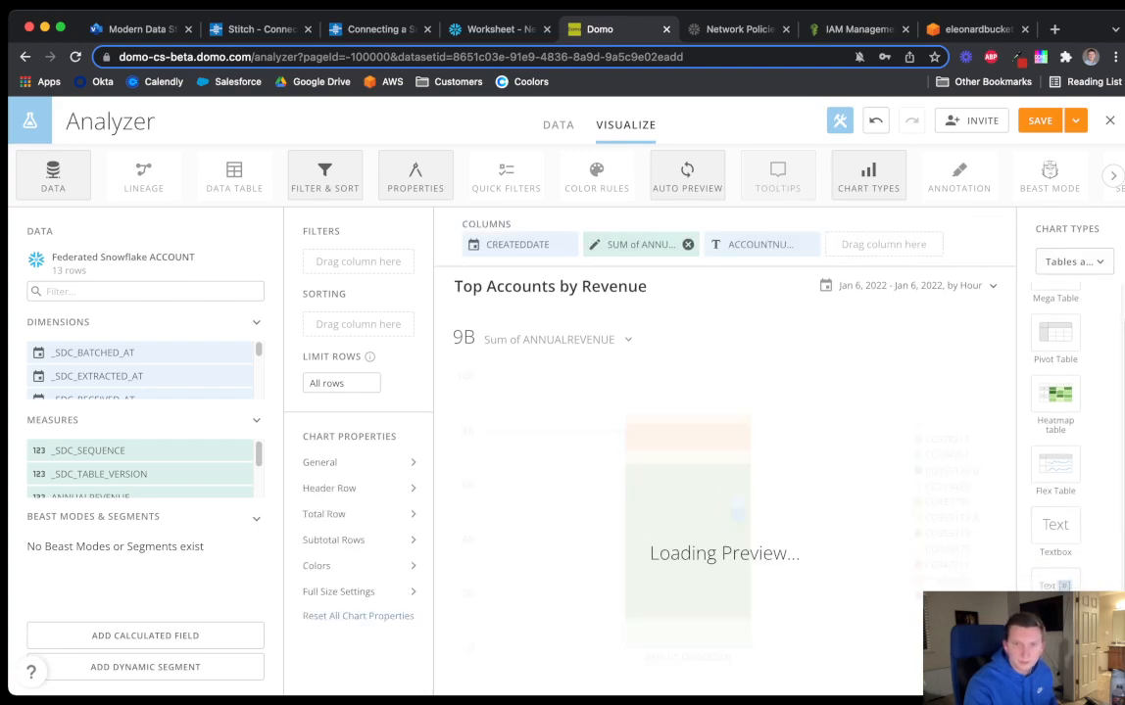
left_click(568, 243)
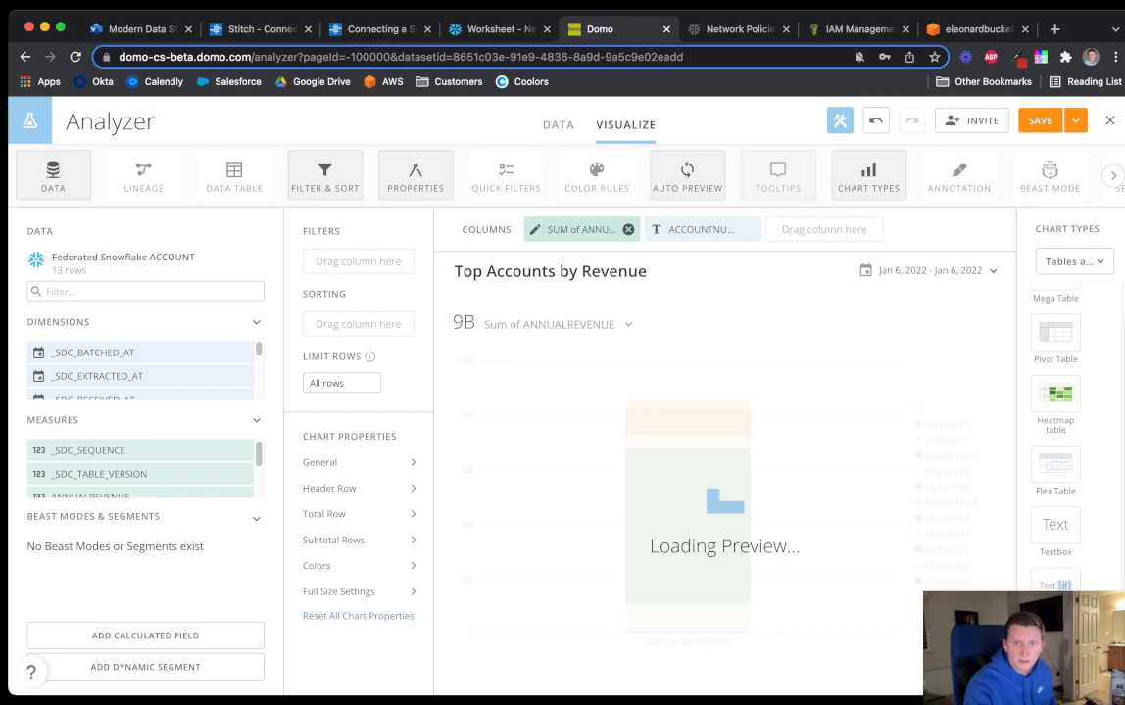
left_click(628, 229)
left_click(628, 229)
Add NAME and ANNUALREVENUE as the table's columns
left_click(128, 292)
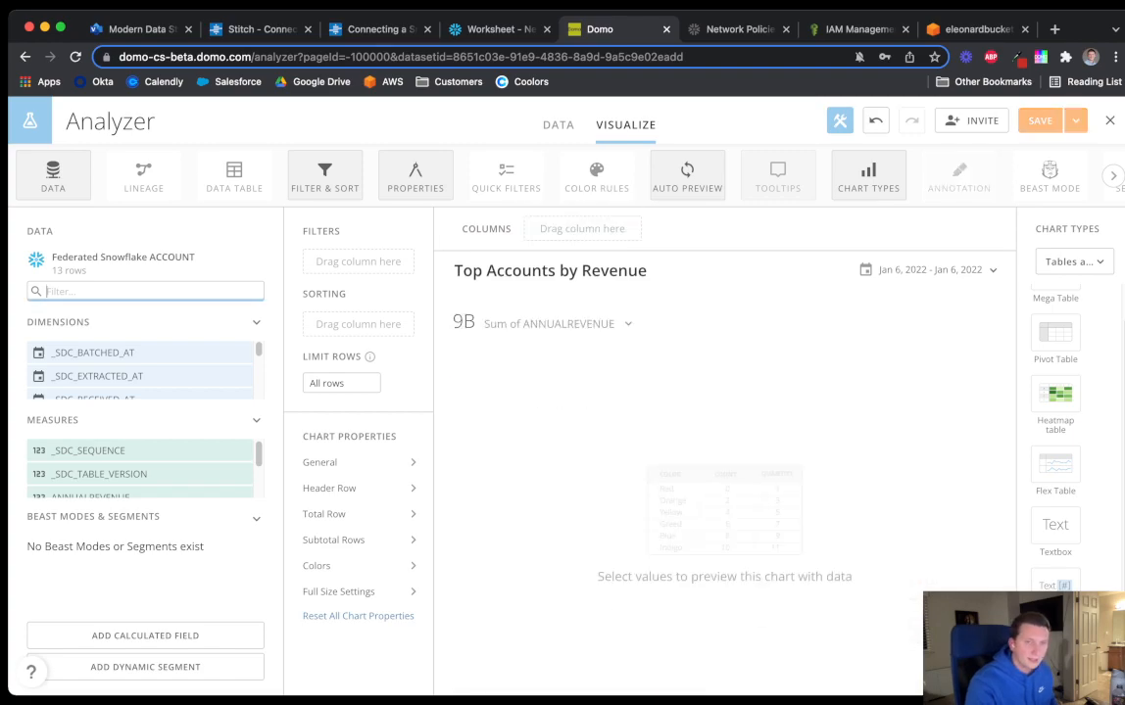
type("a")
key("BackSpace")
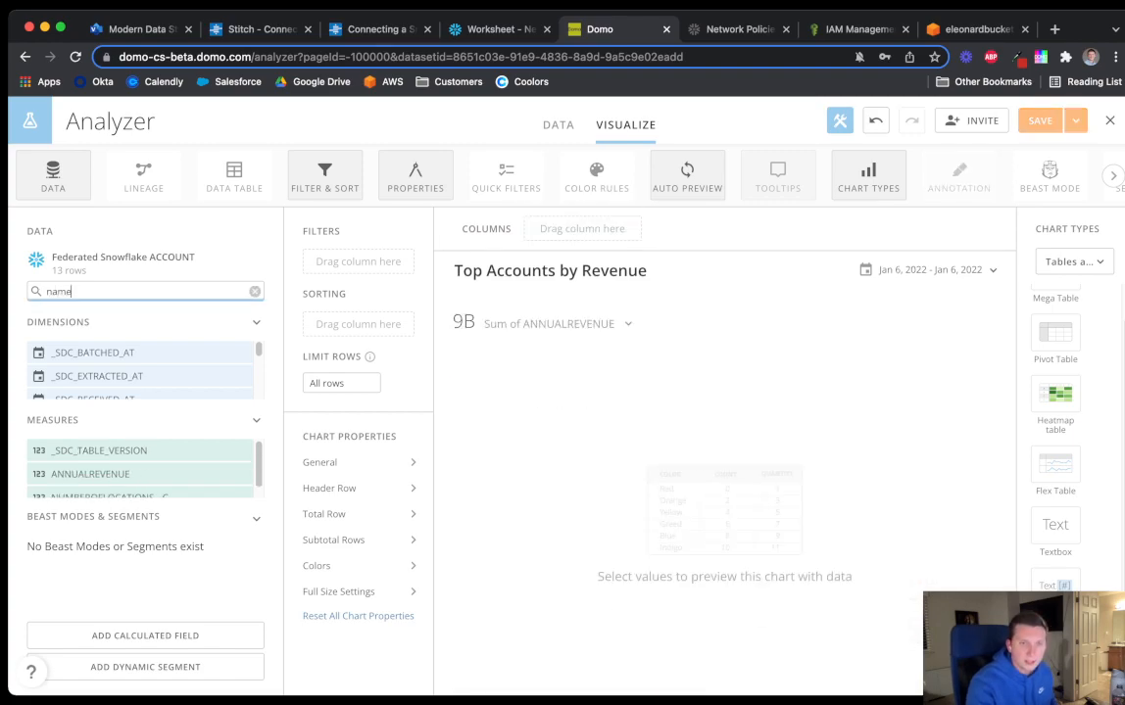
left_click_drag(65, 352, 578, 229)
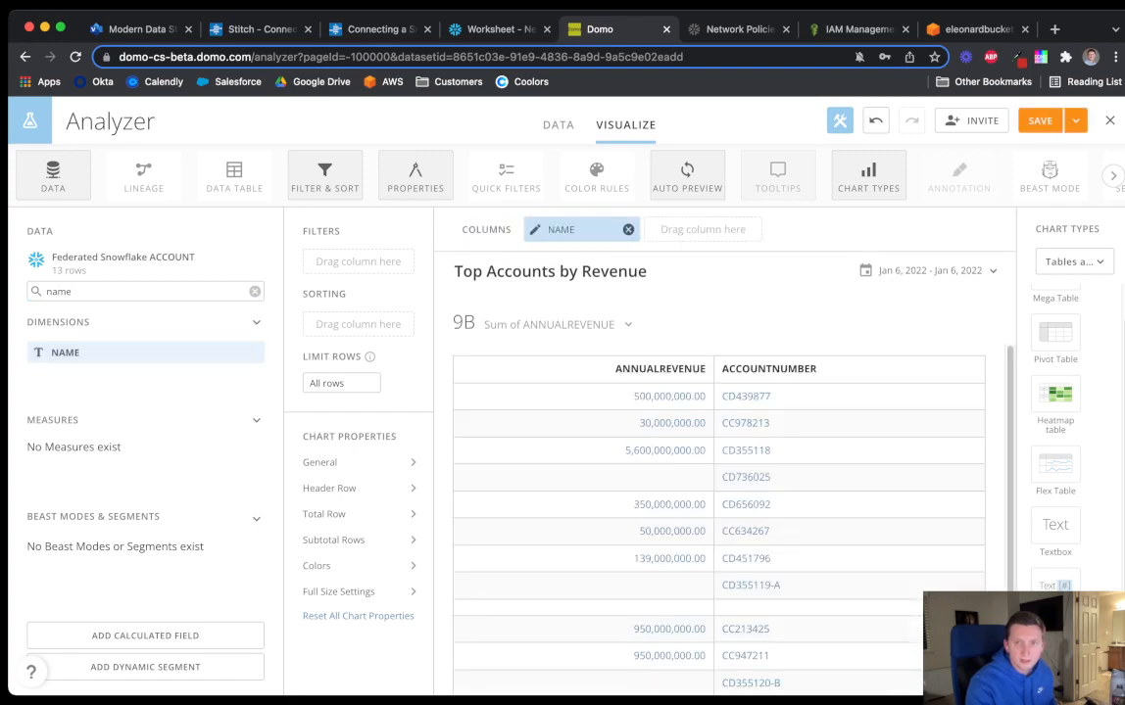
left_click(709, 260)
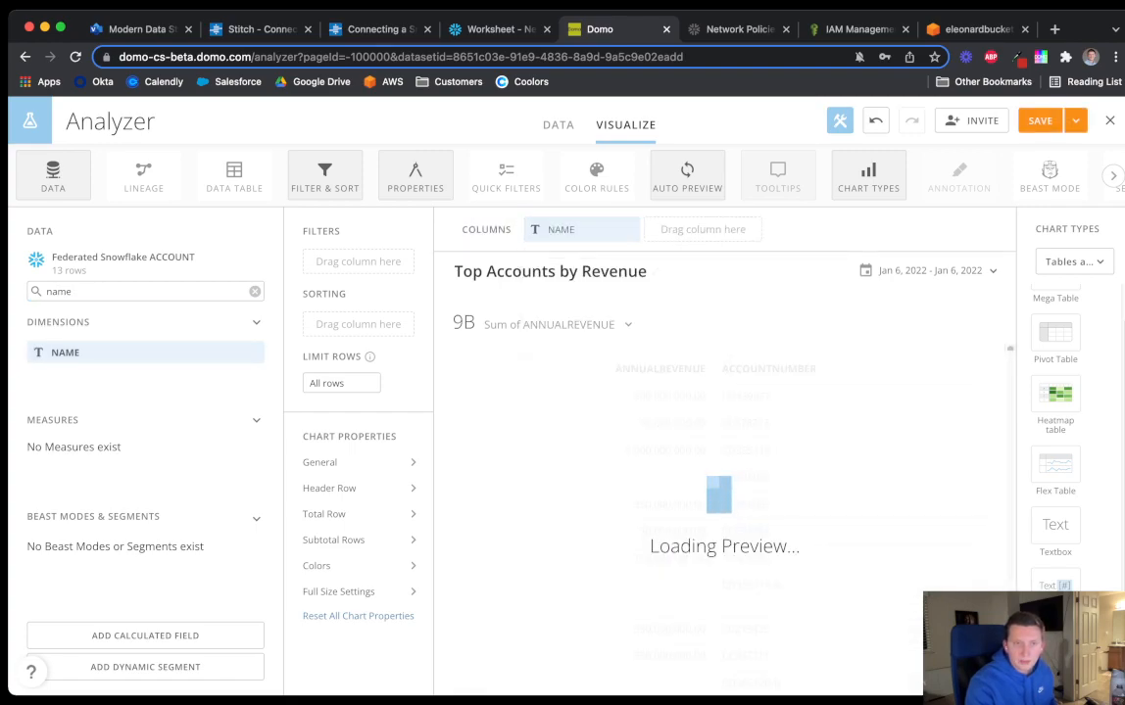
left_click(255, 292)
type("rev")
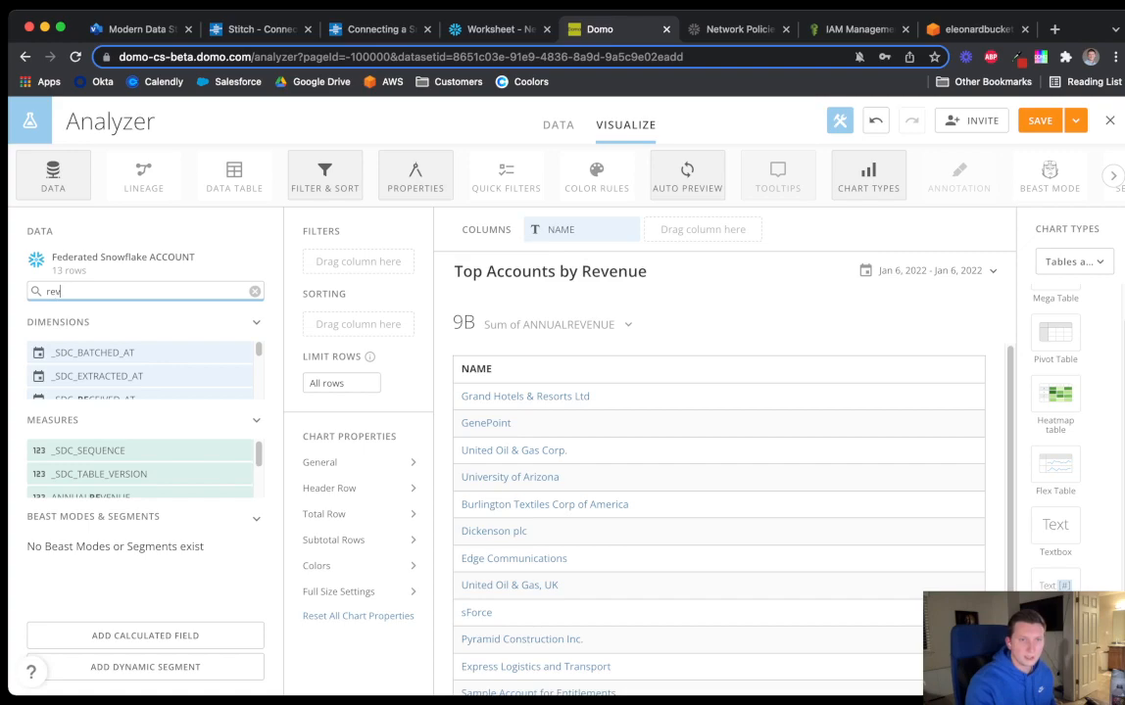
type("e")
left_click_drag(90, 451, 702, 229)
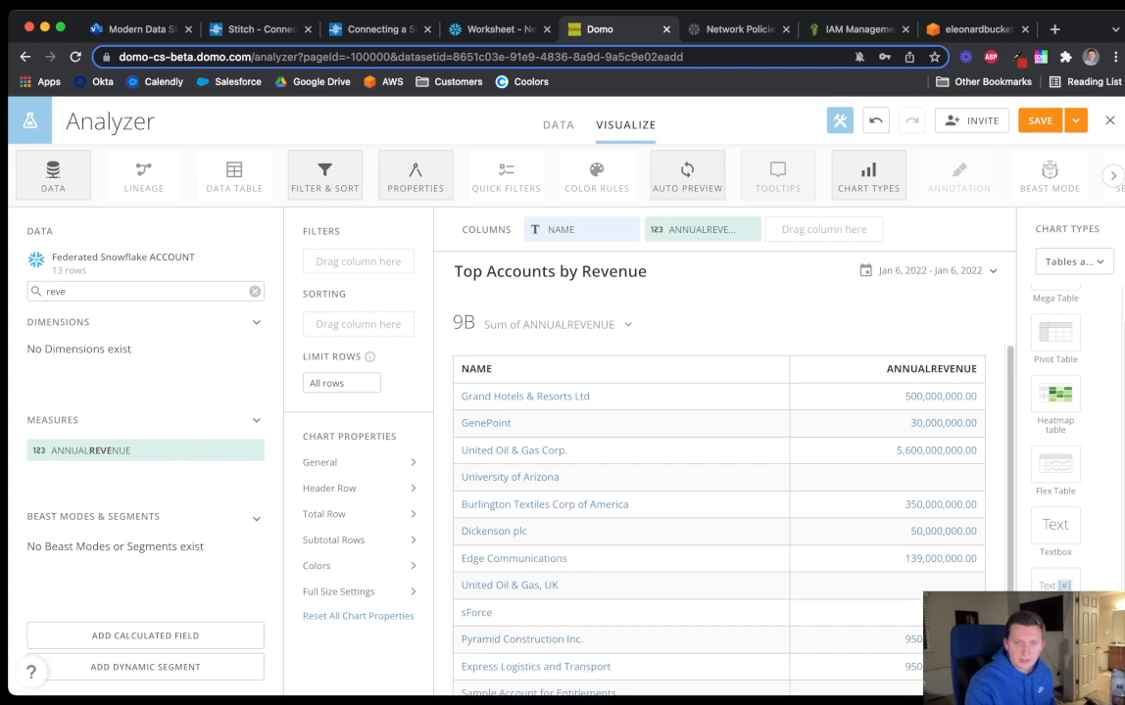
Limit the table to 10 rows and sort it by ANNUALREVENUE
left_click(334, 383)
type("10 rows")
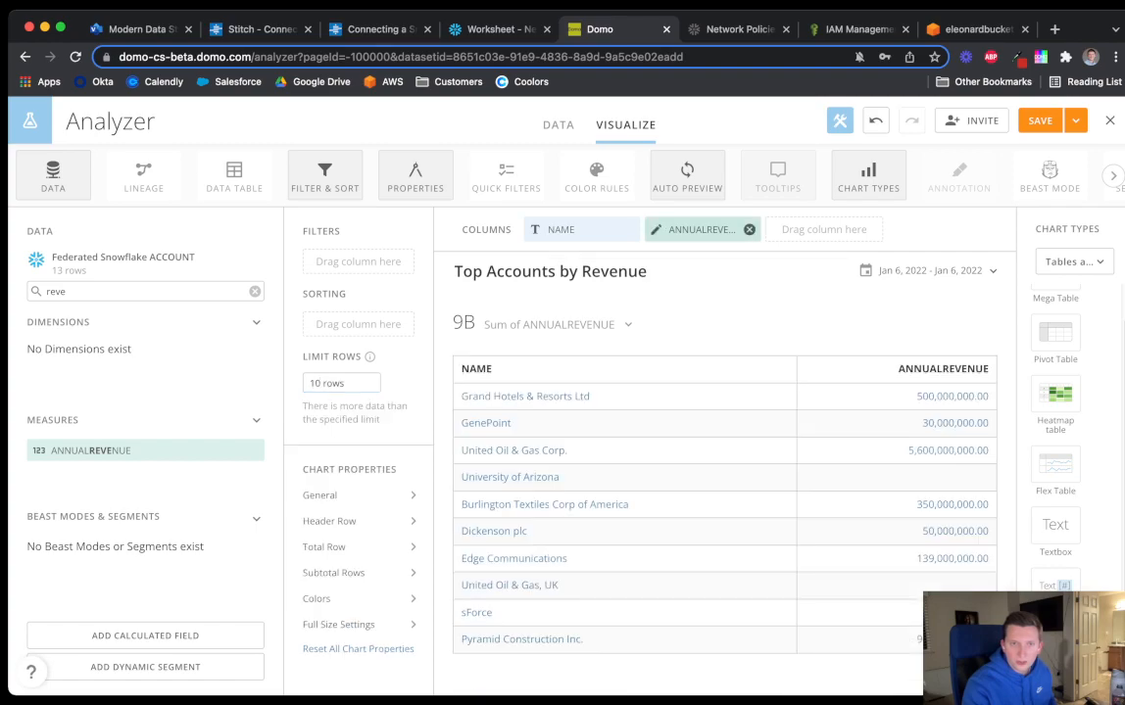
left_click_drag(702, 229, 358, 320)
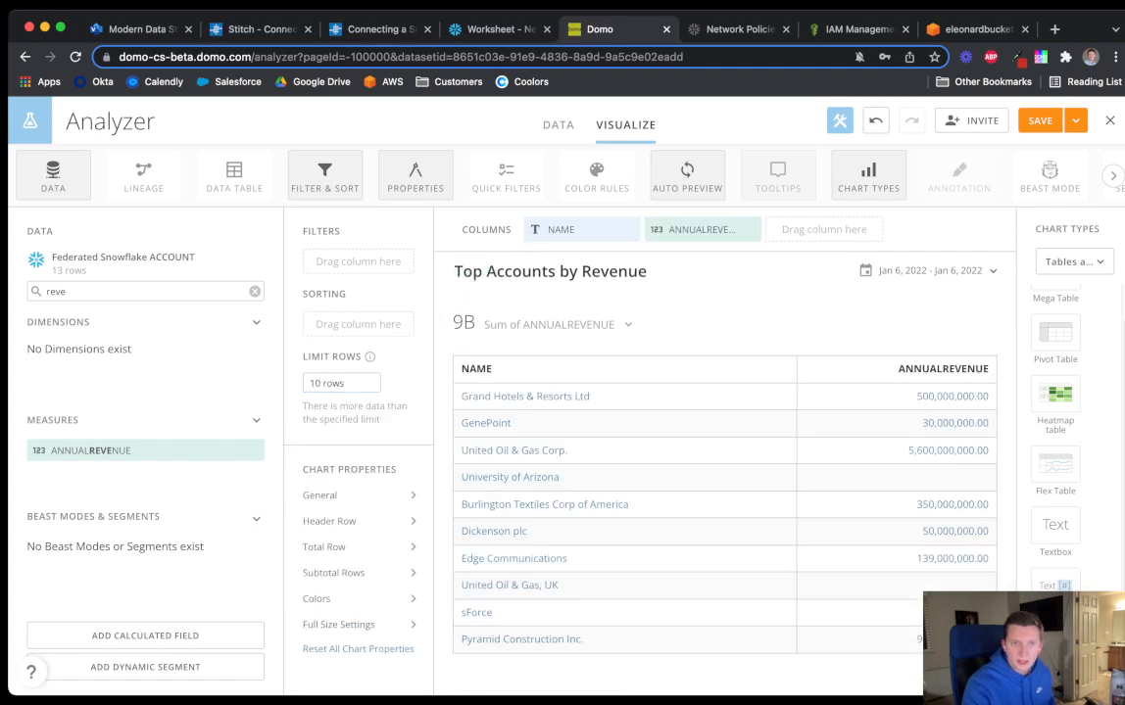
Sort the Top Accounts table by ANNUALREVENUE descending and filter it to ANNUALREVENUE 'is greater than'
left_click(318, 398)
left_click(565, 442)
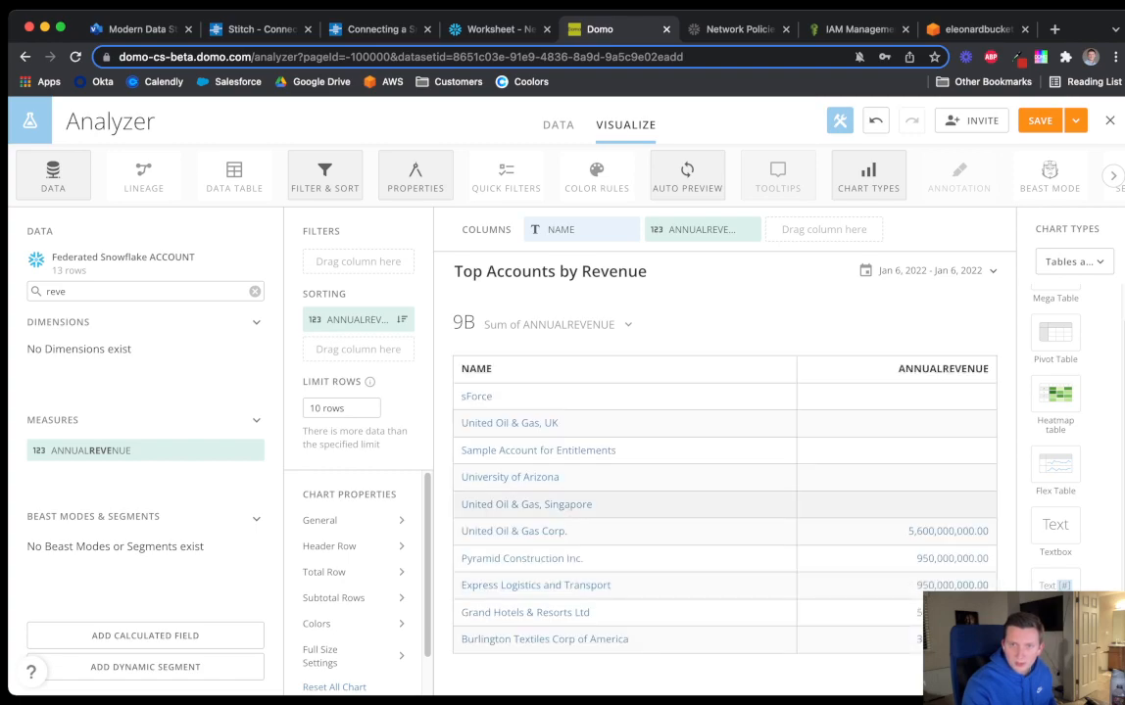
left_click_drag(702, 230, 358, 258)
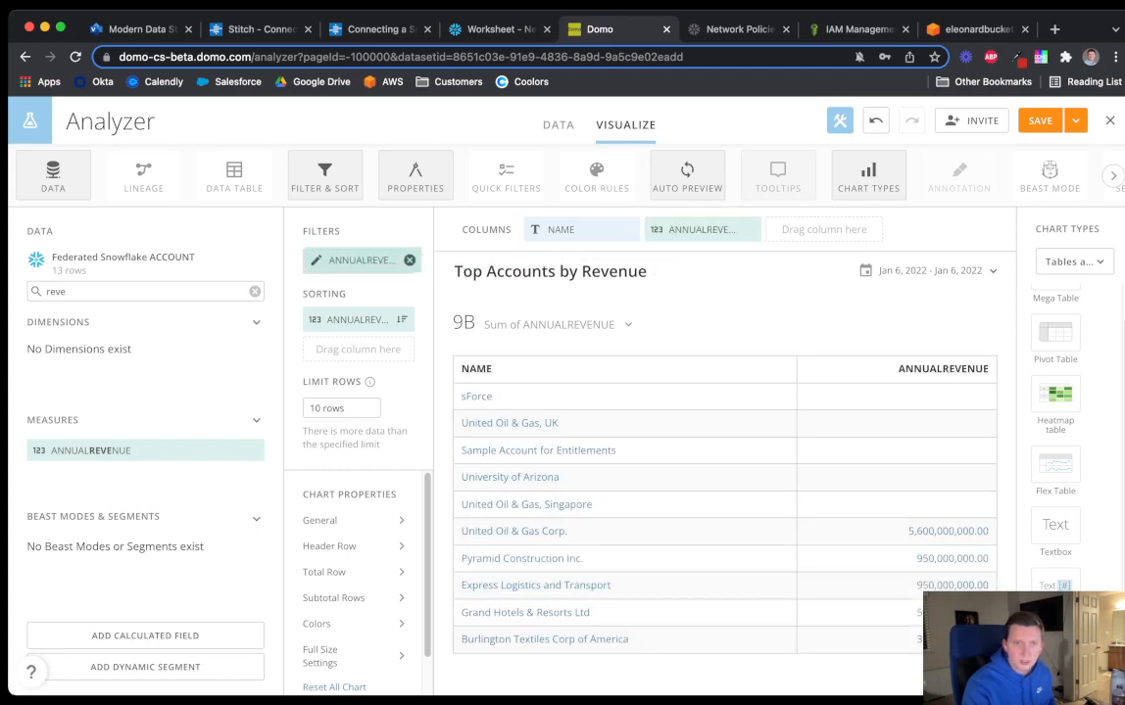
left_click(372, 368)
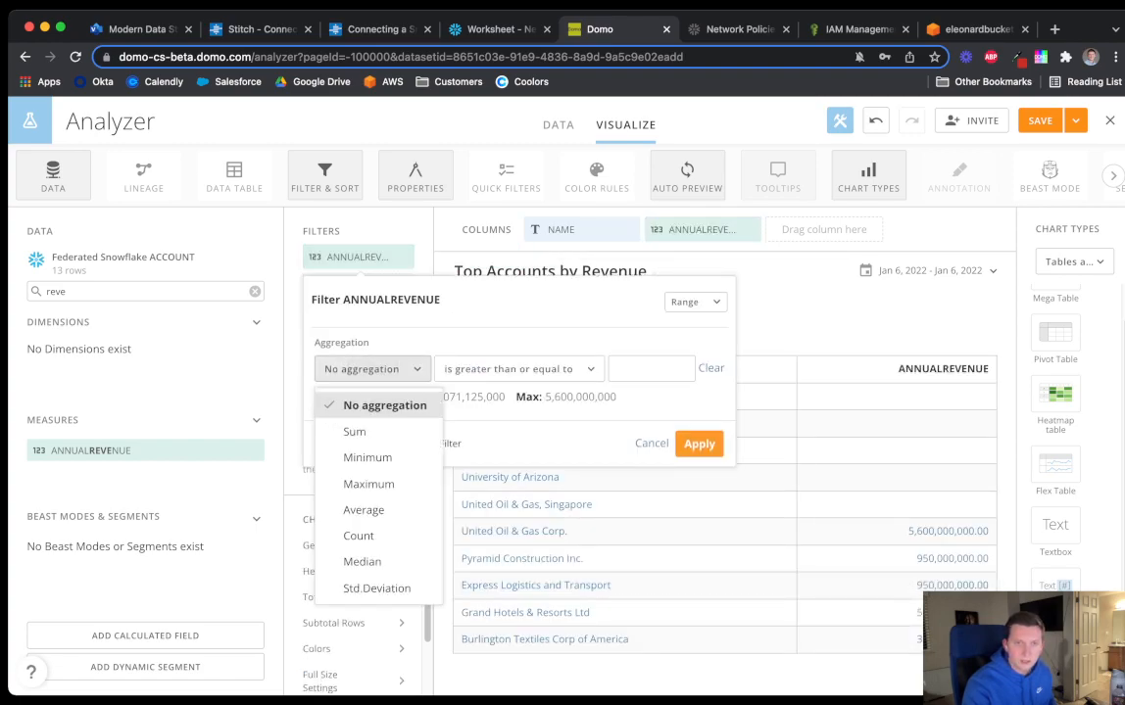
left_click(371, 368)
left_click(517, 368)
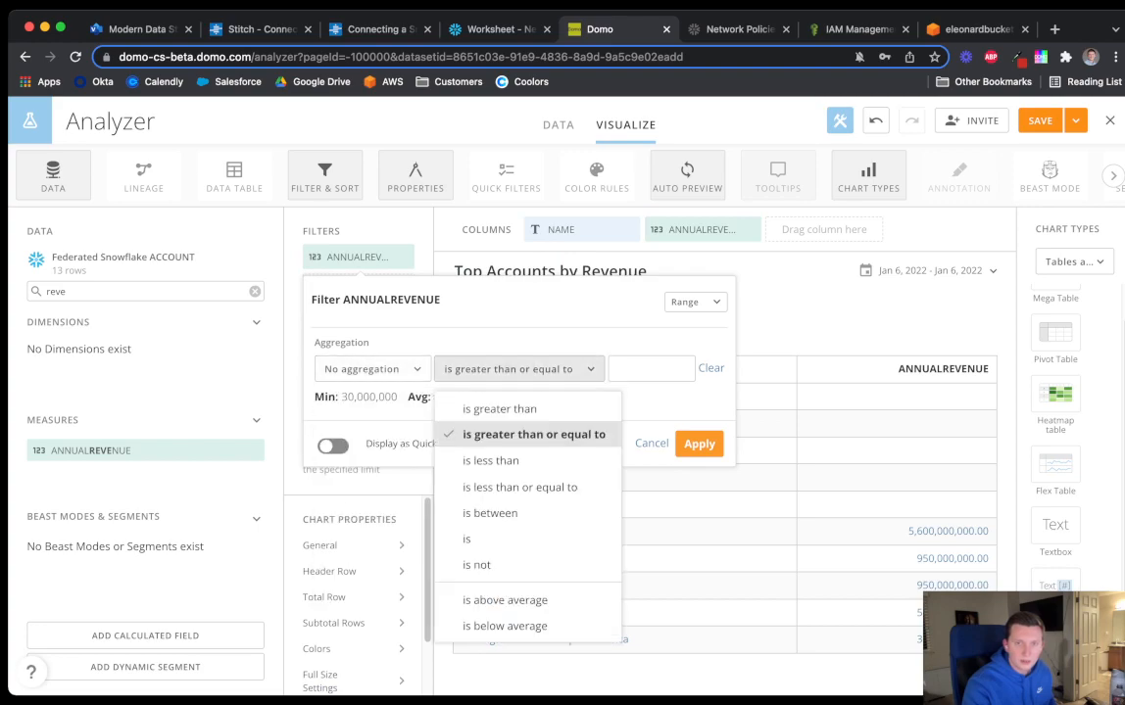
left_click(489, 406)
left_click(604, 369)
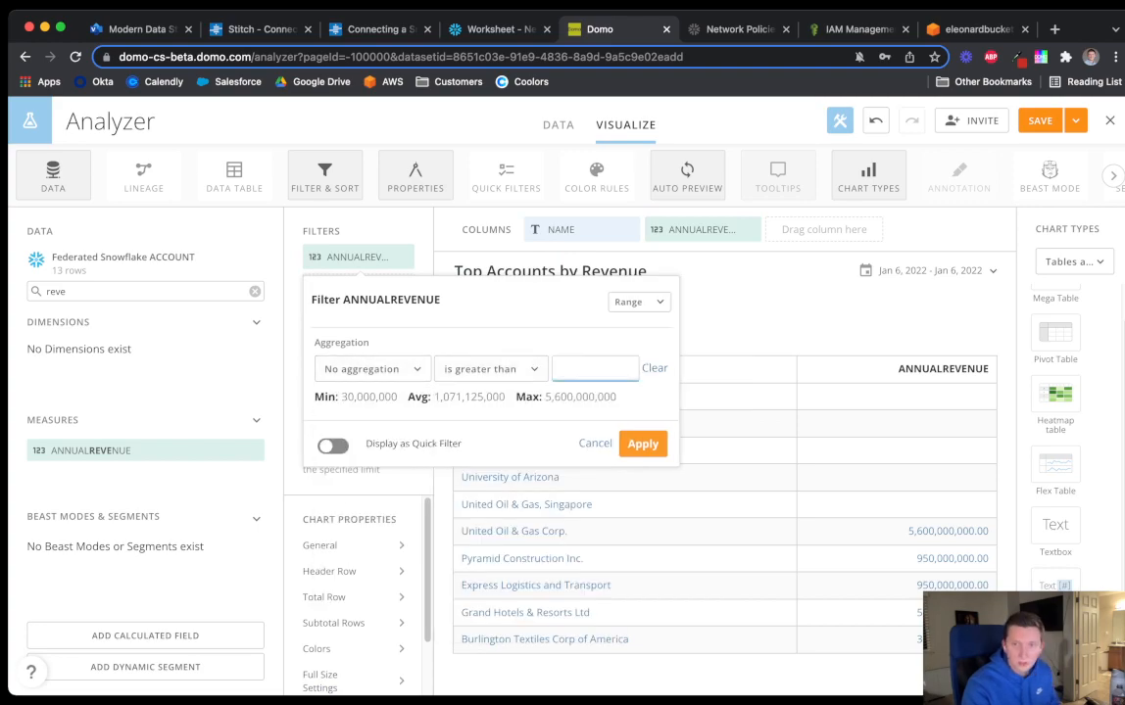
left_click(642, 443)
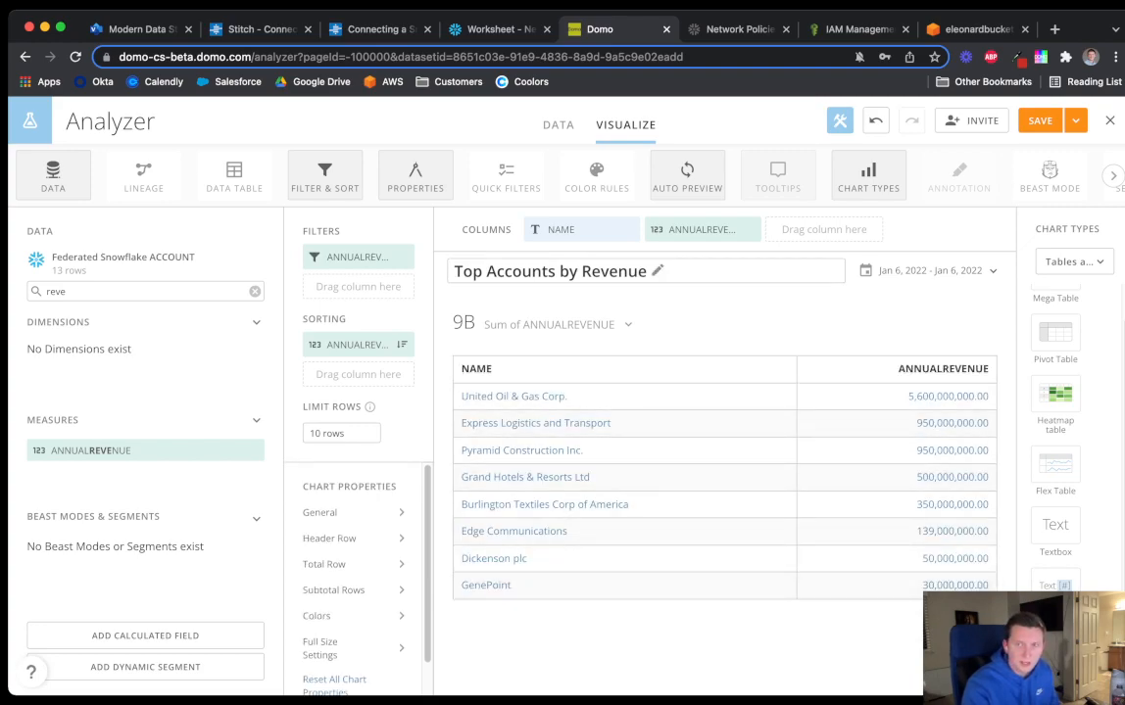
left_click(1074, 120)
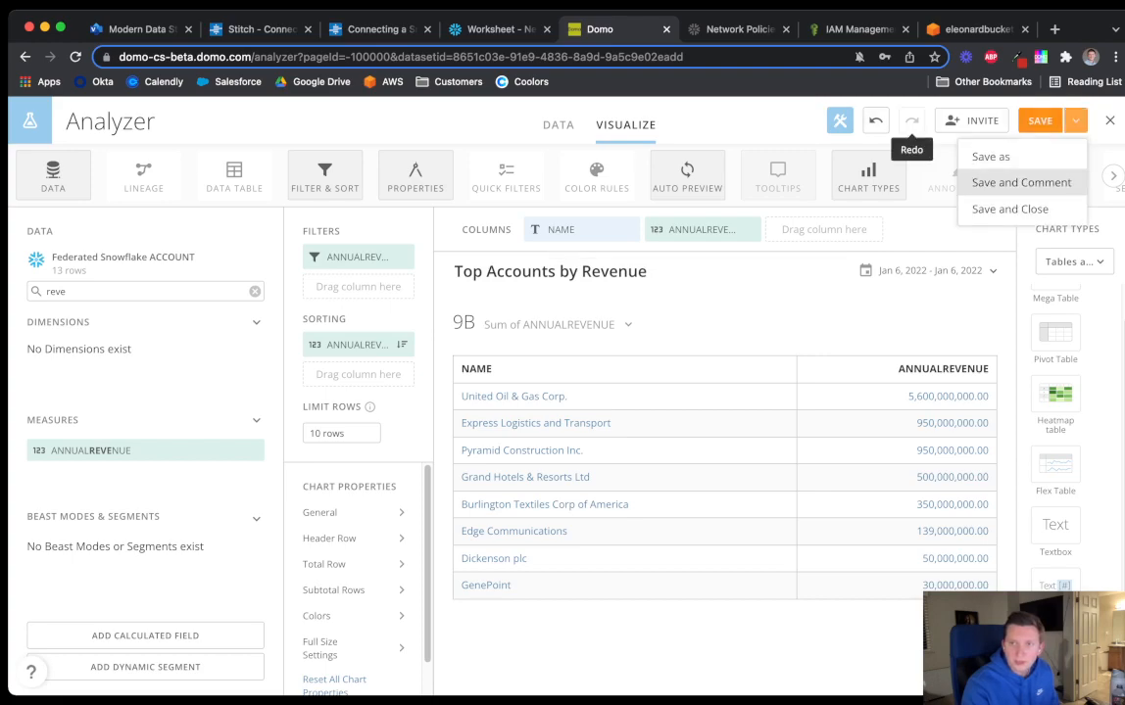
Save and close the Top Accounts by Revenue card, then go to the Federated Sales Dashboard
left_click(1009, 209)
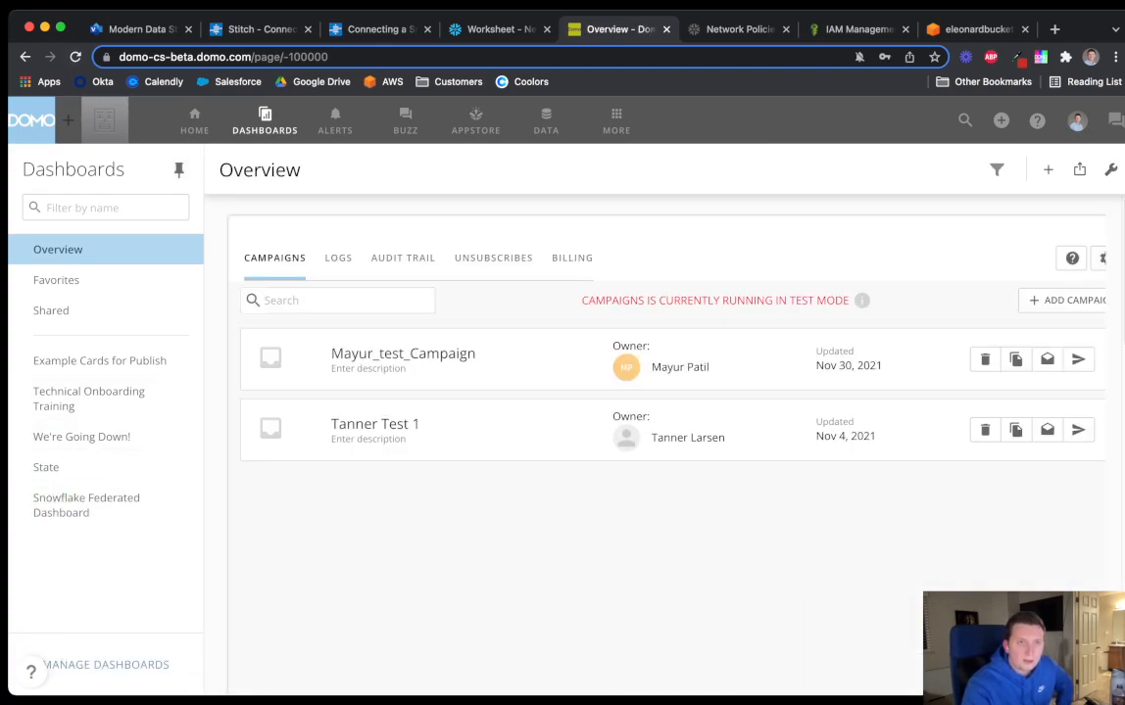
left_click(75, 57)
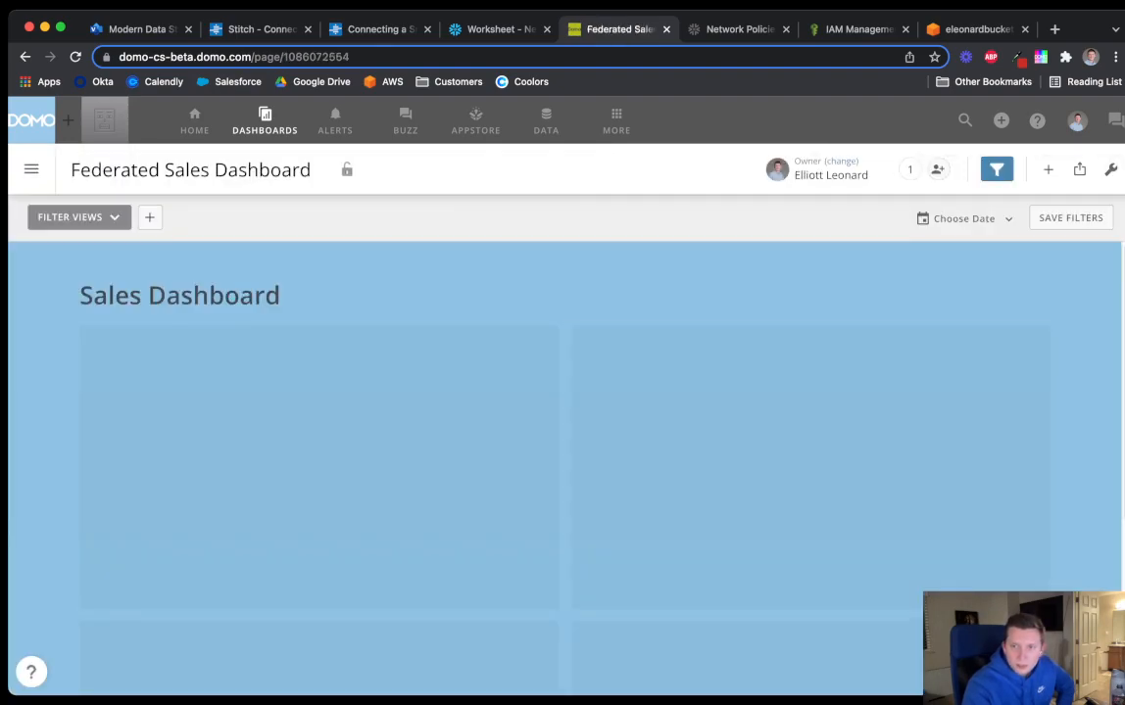
Put the dashboard into Edit Dashboard mode and delete the two empty bottom card slots
scroll(810, 408, "down", 1)
left_click(1110, 170)
left_click(1019, 210)
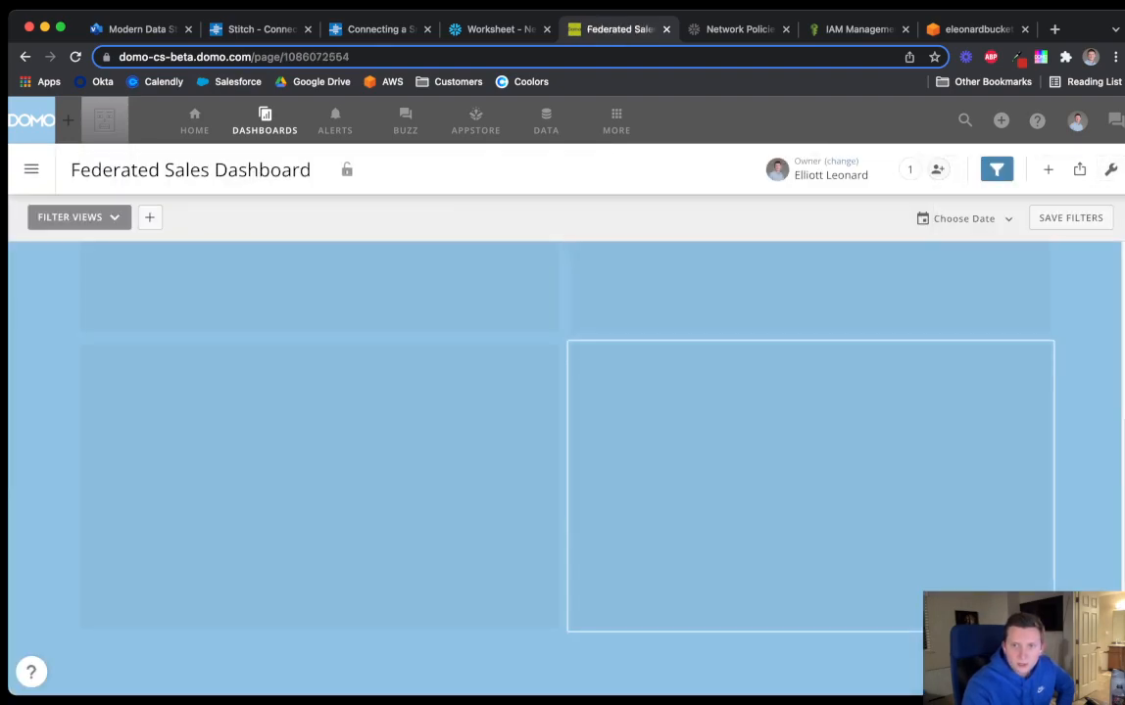
left_click(1005, 352)
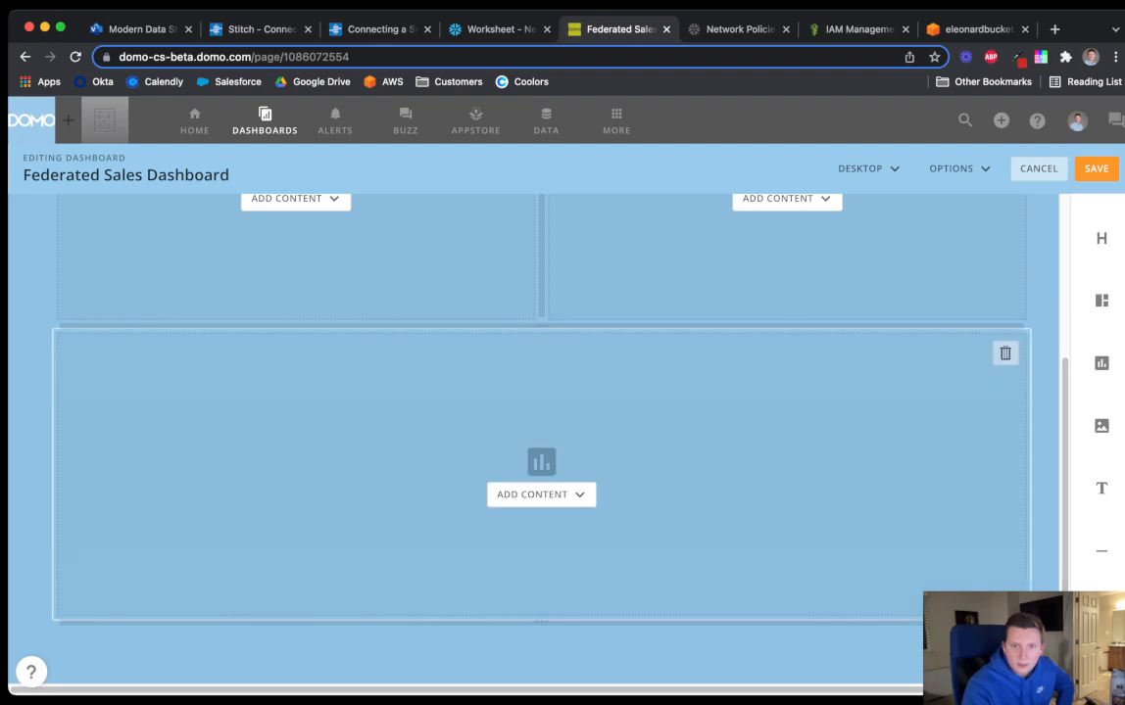
left_click(1005, 353)
Add the existing Current Opp Funnel card to the left slot
left_click(295, 441)
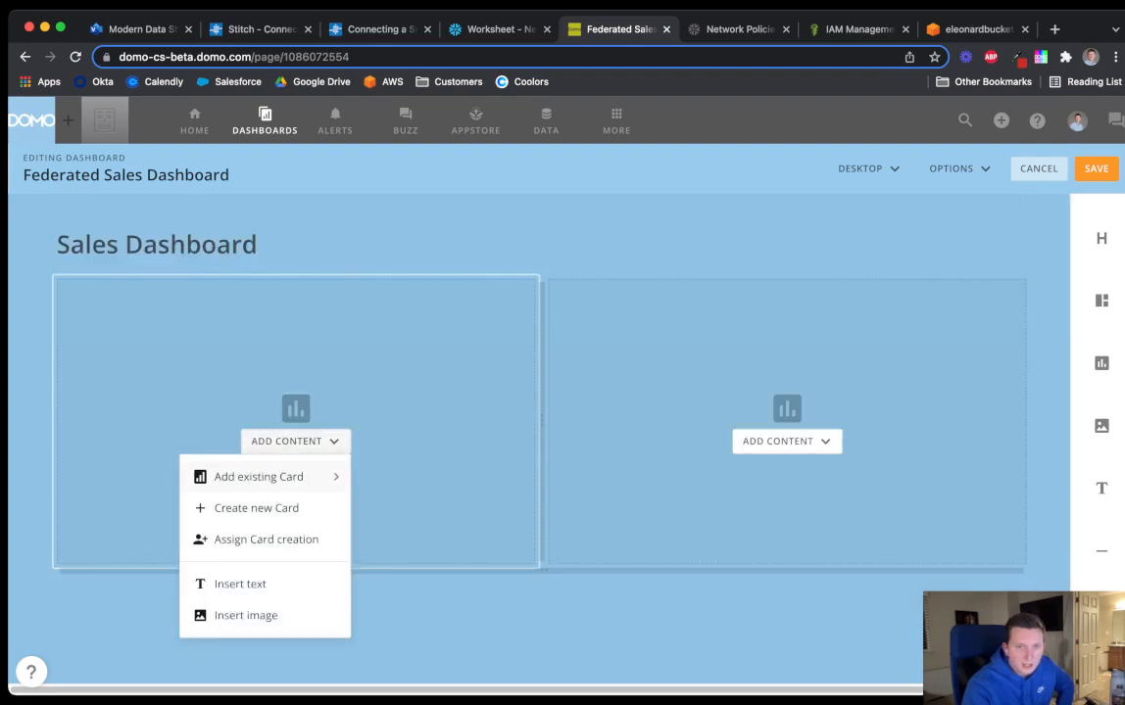
left_click(251, 474)
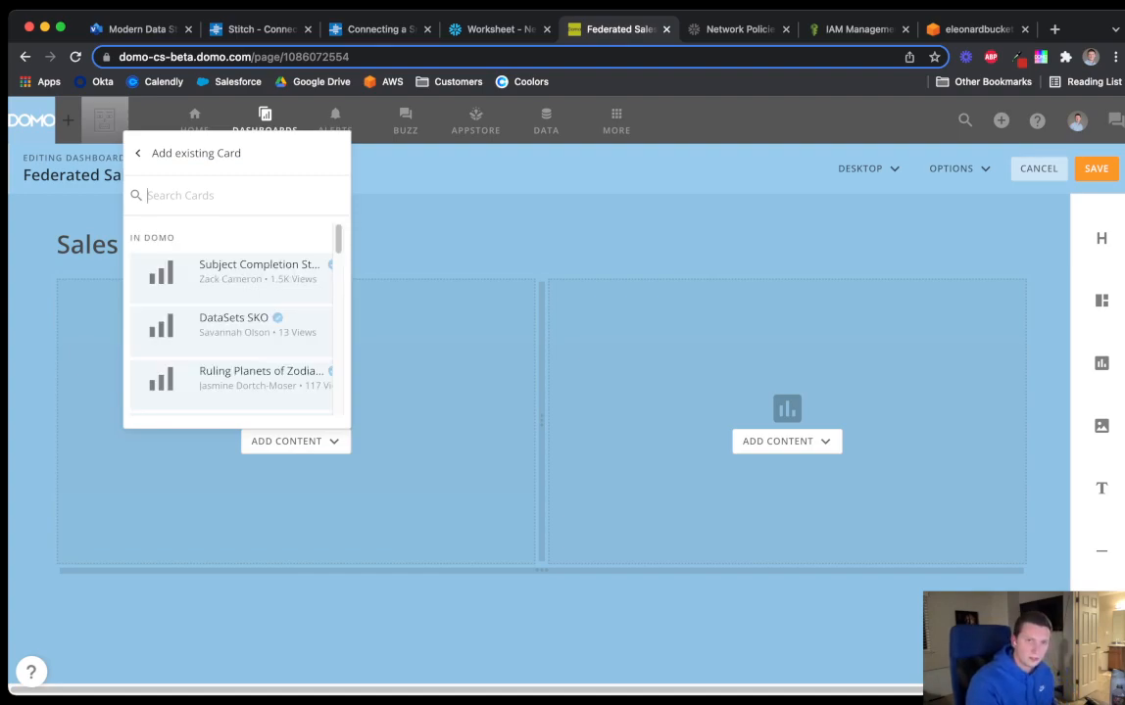
type("current")
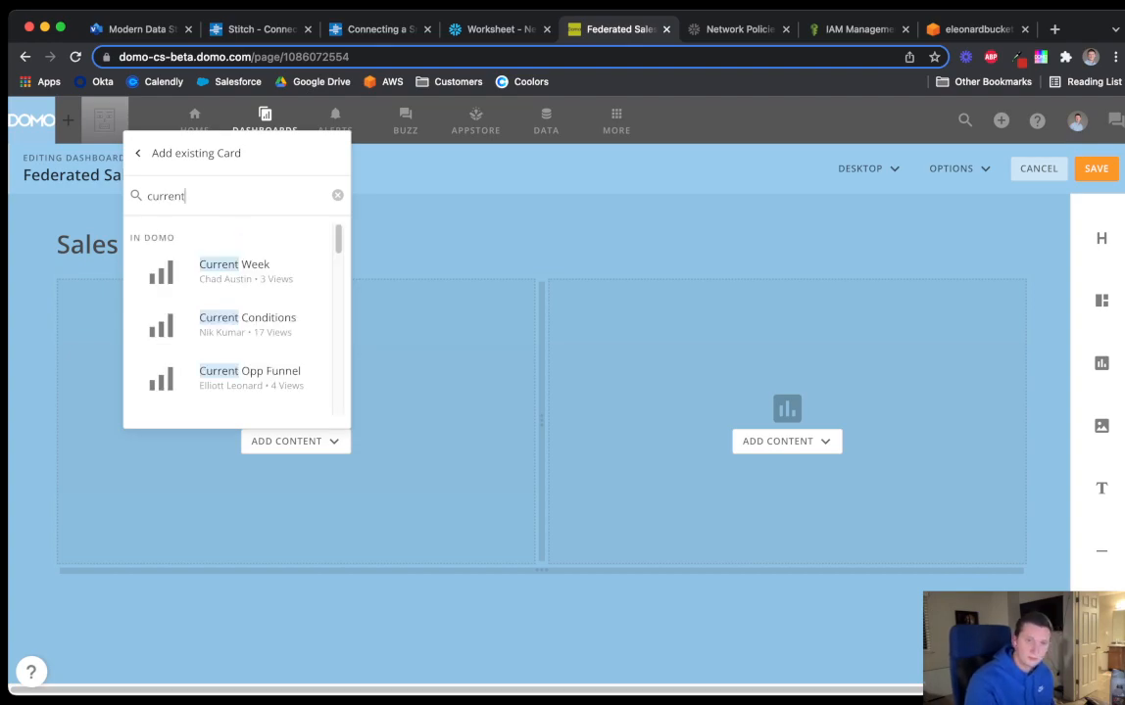
type(" opp")
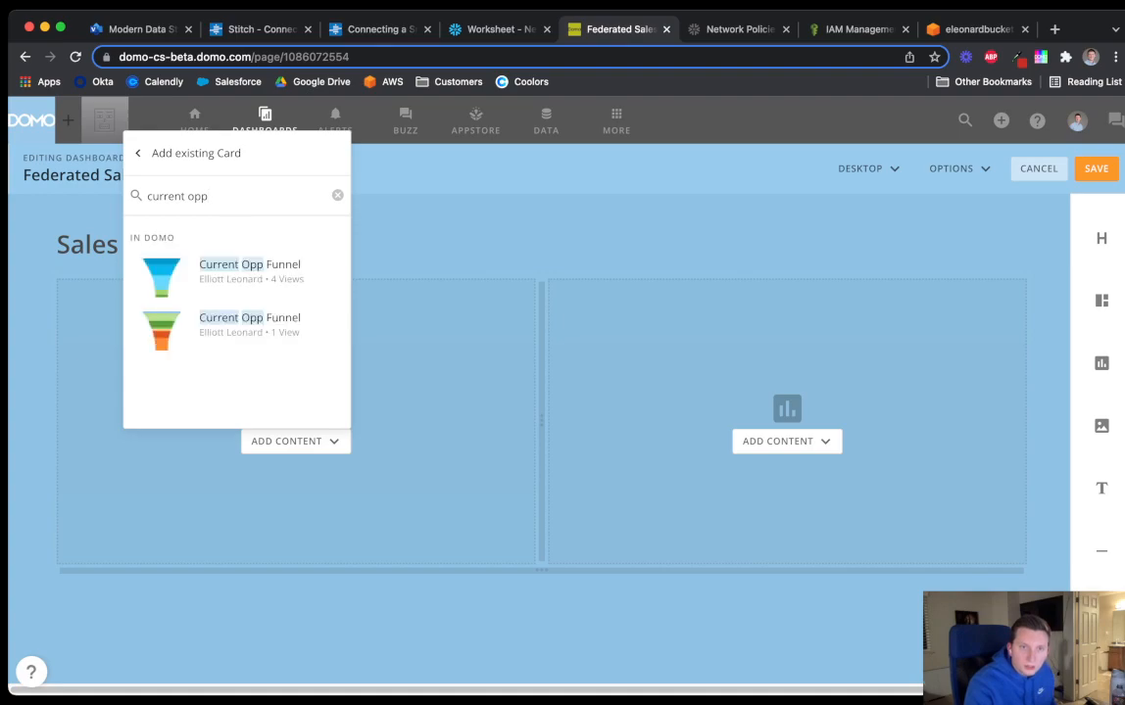
left_click(245, 280)
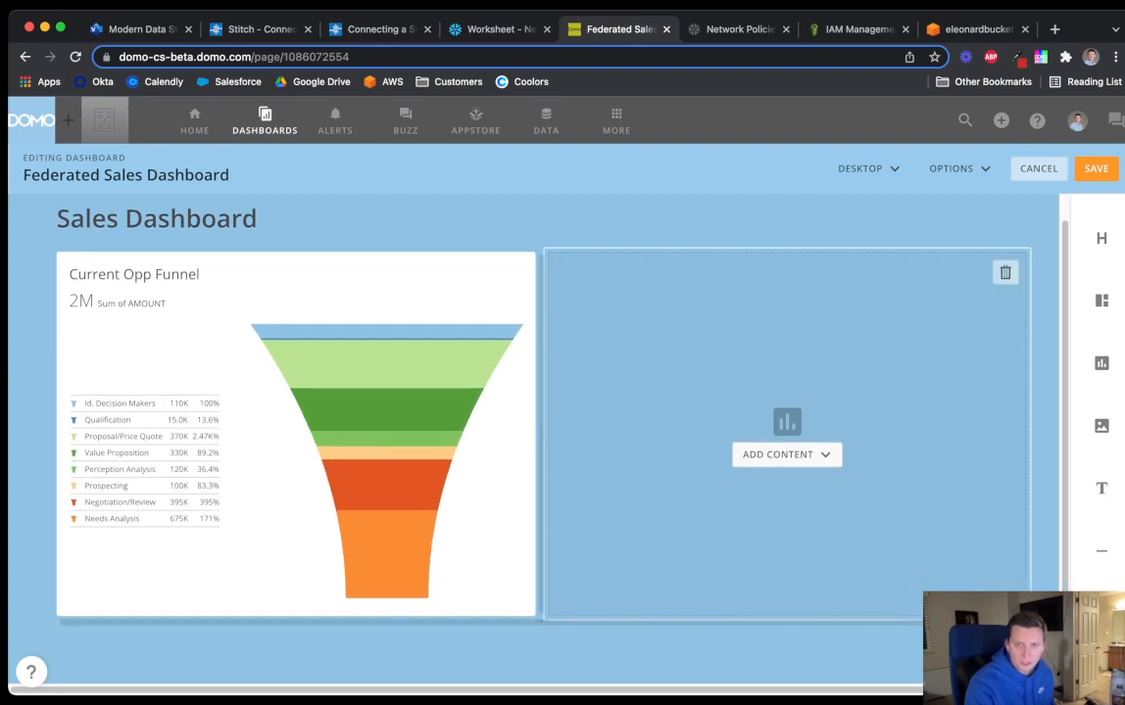
Add the existing Top Accounts by Revenue card to the right slot and save the layout
left_click(778, 453)
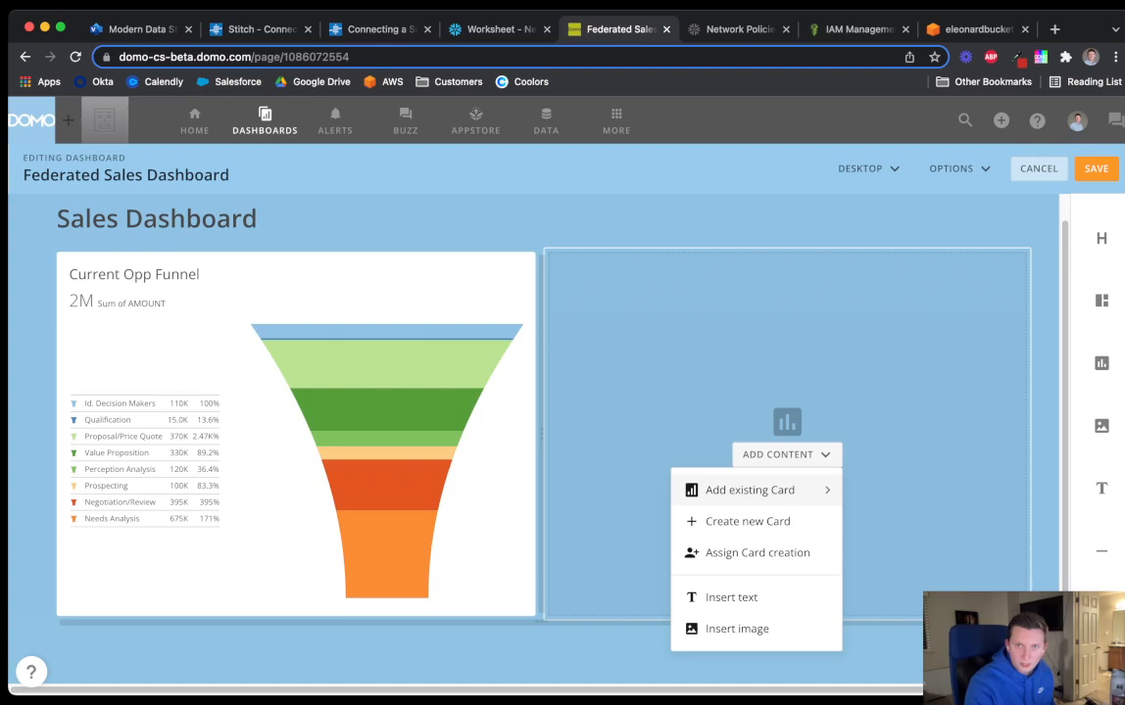
left_click(749, 489)
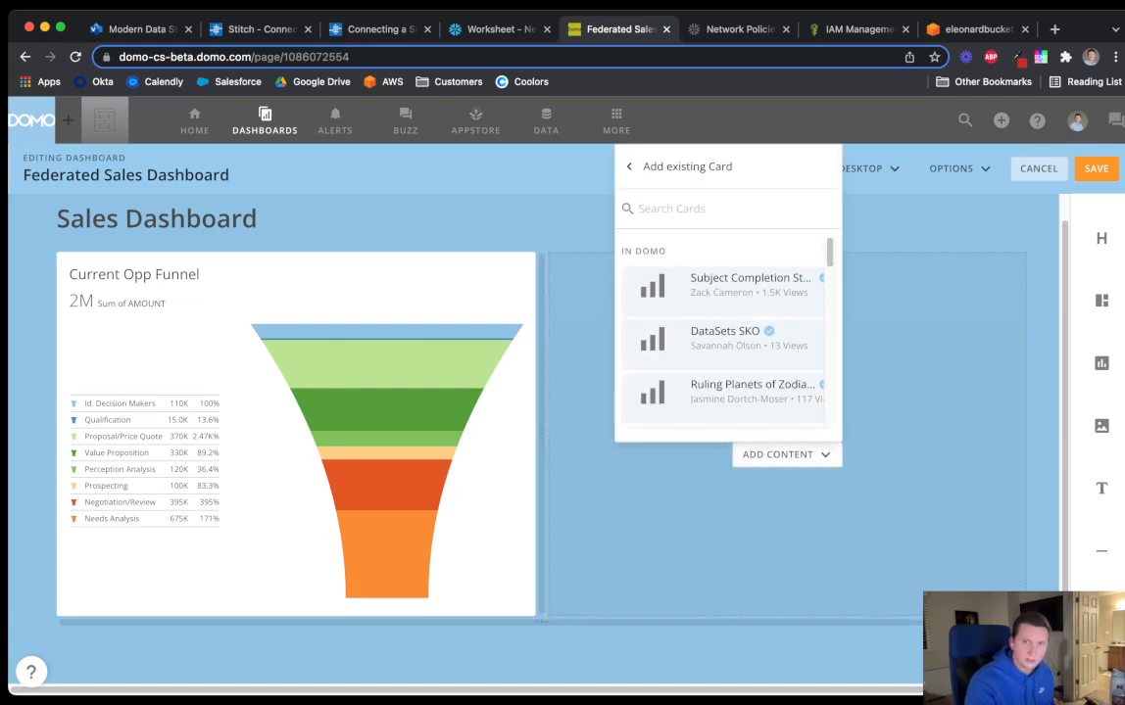
type("account")
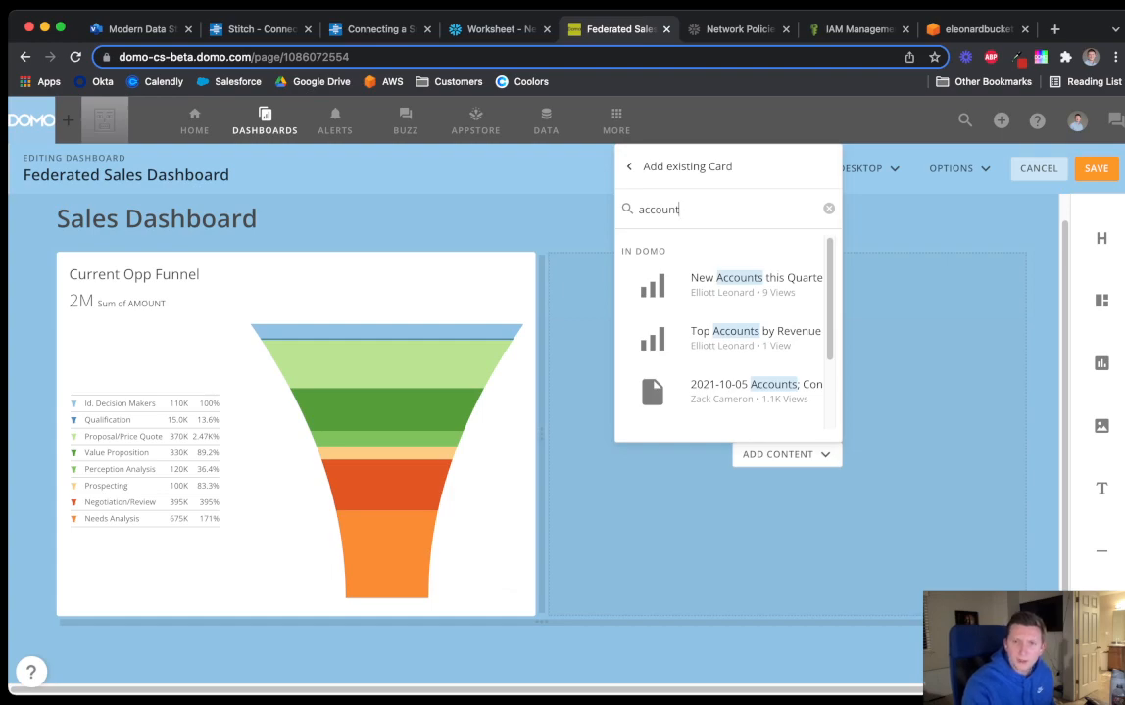
left_click(754, 338)
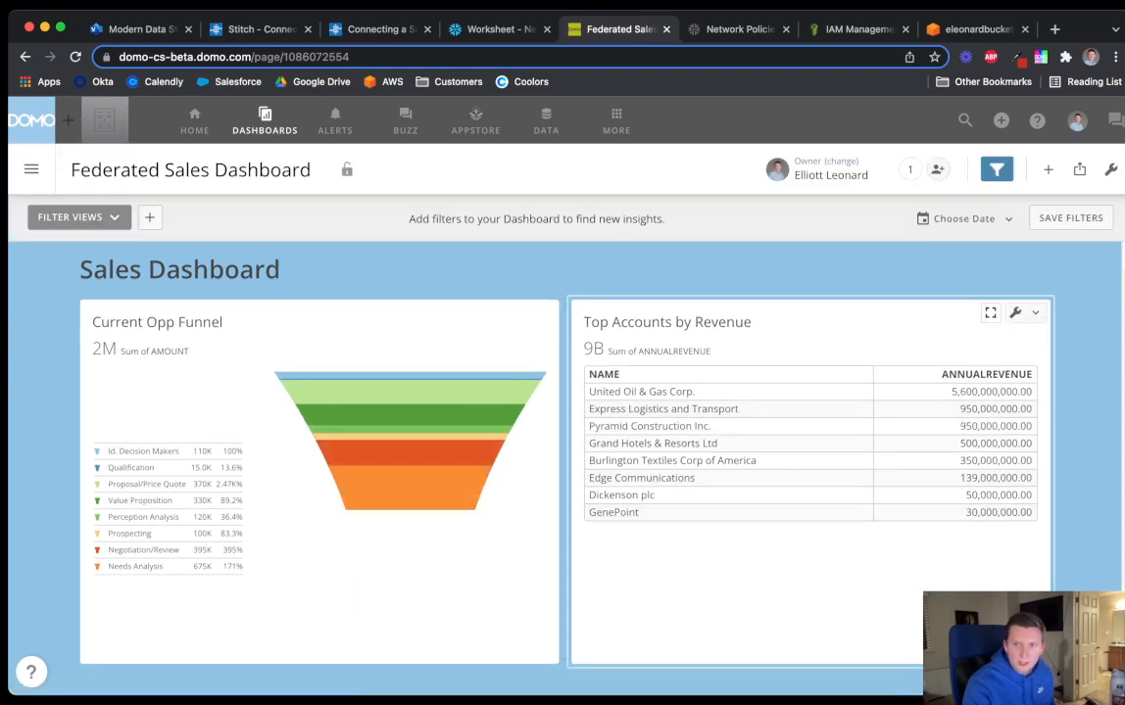
left_click(1019, 313)
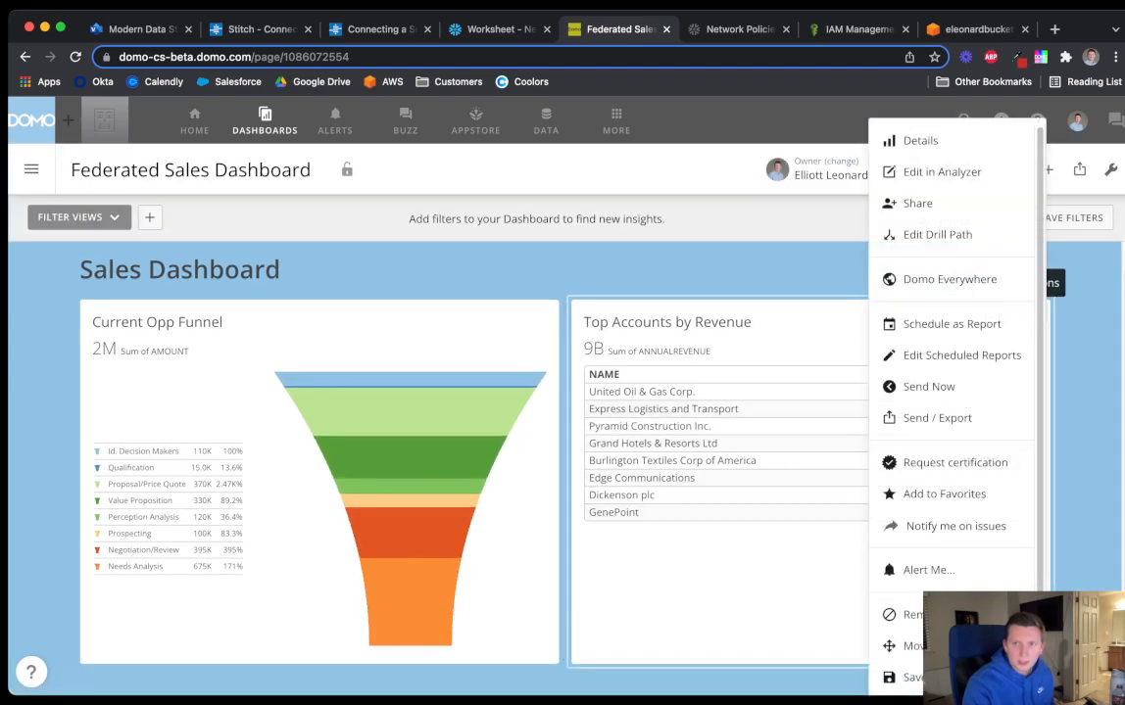
Edit the Top Accounts card in Analyzer and set the General Font Size to Larger
left_click(941, 171)
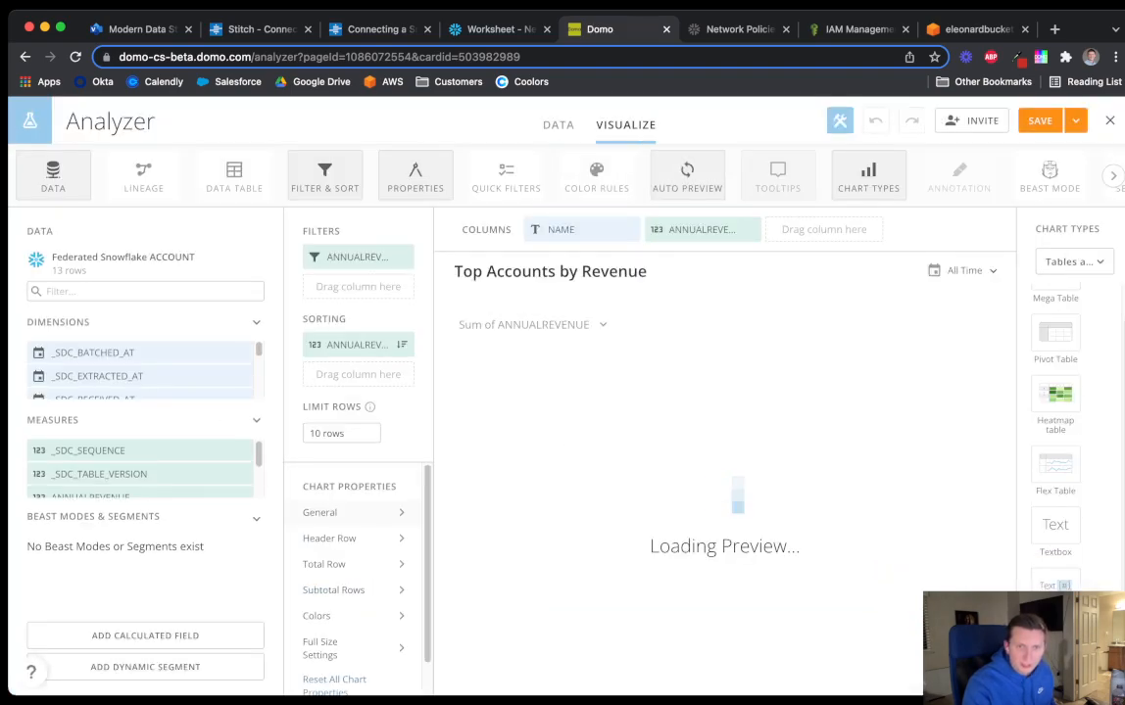
left_click(592, 375)
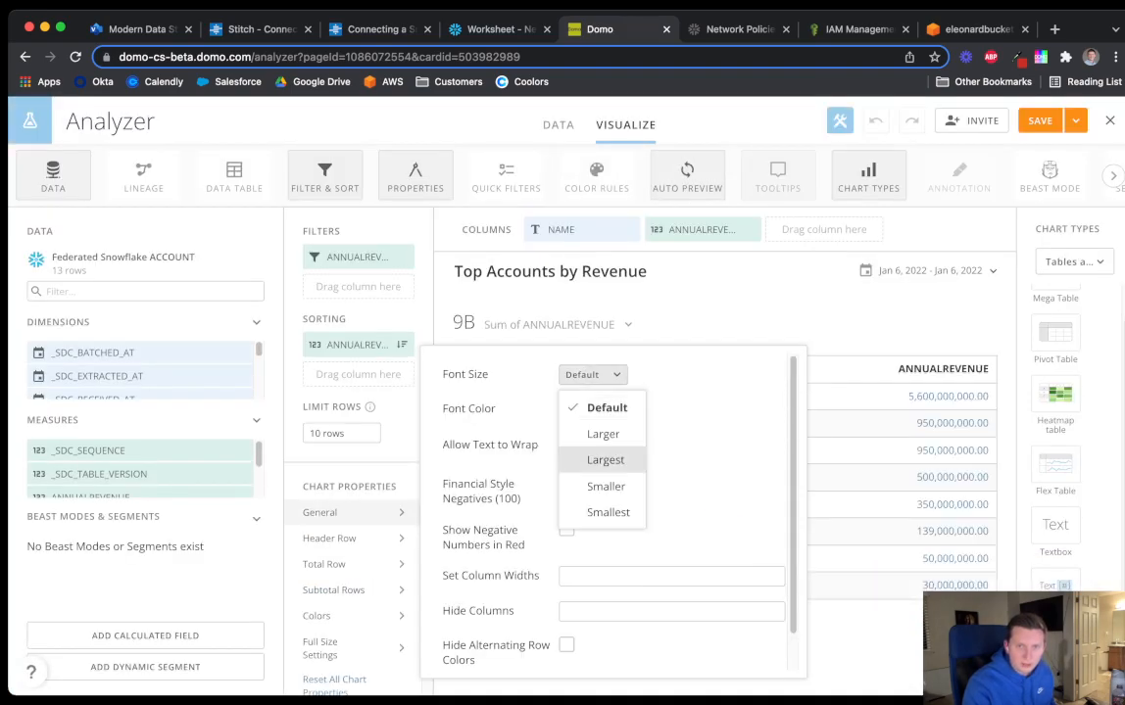
left_click(602, 432)
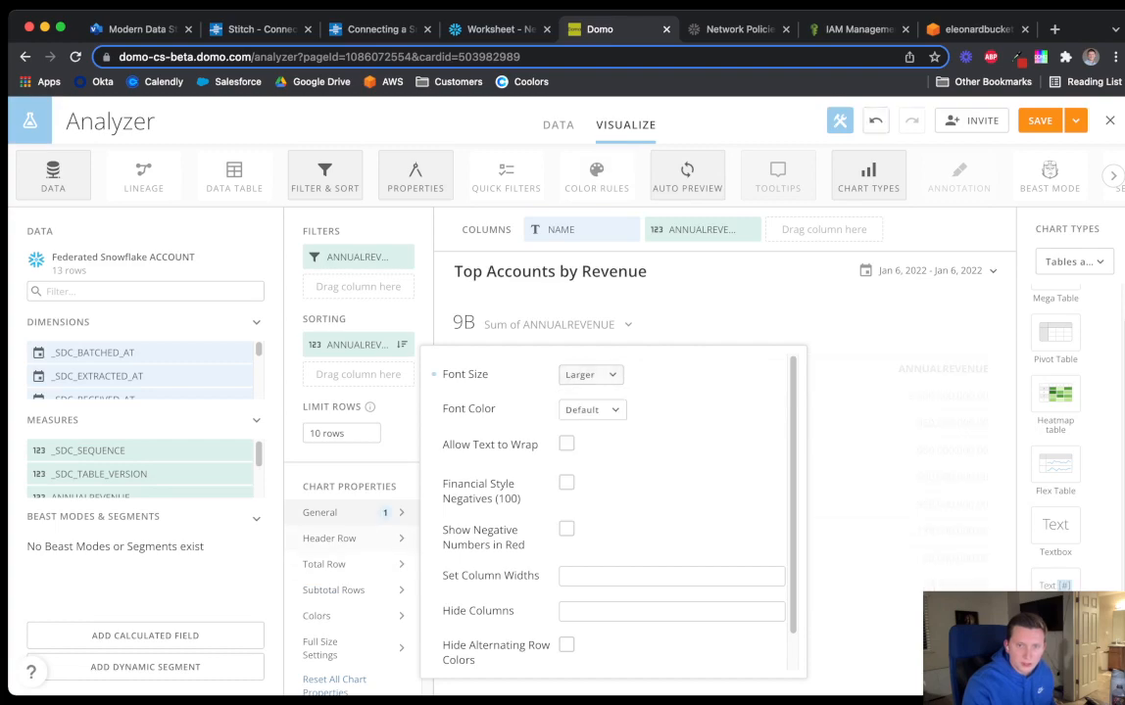
Give the table header a blue fill and bold font style, then save and close the card
left_click(329, 538)
left_click(585, 485)
left_click(662, 352)
left_click(591, 593)
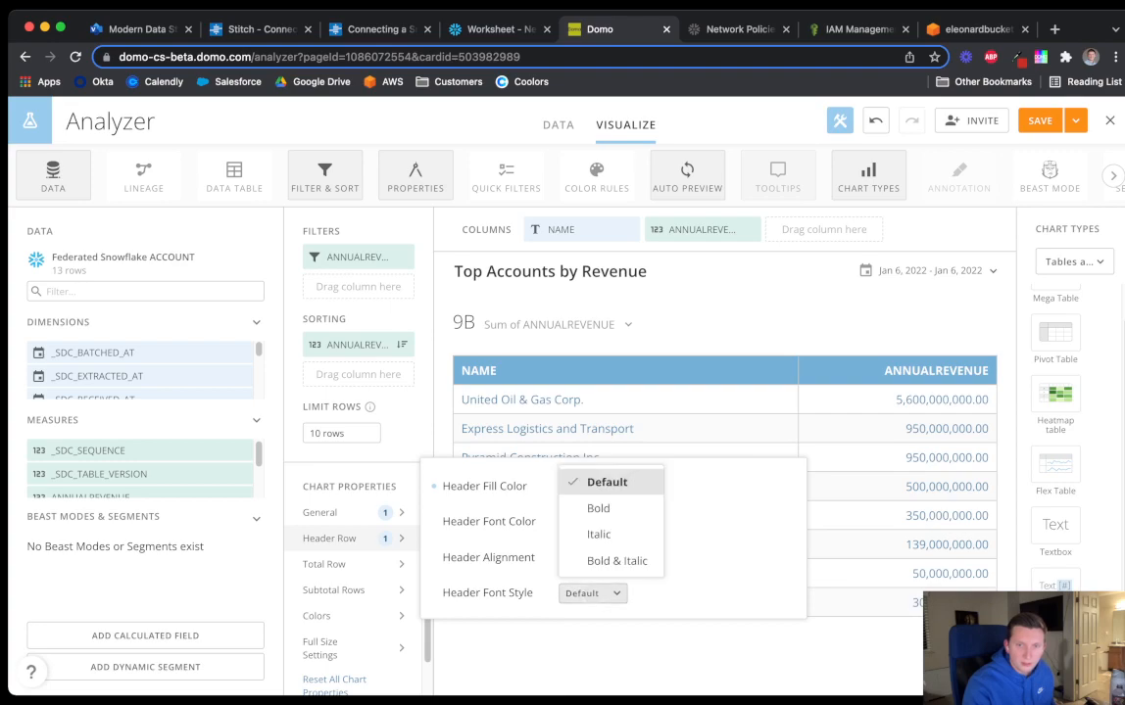
left_click(598, 507)
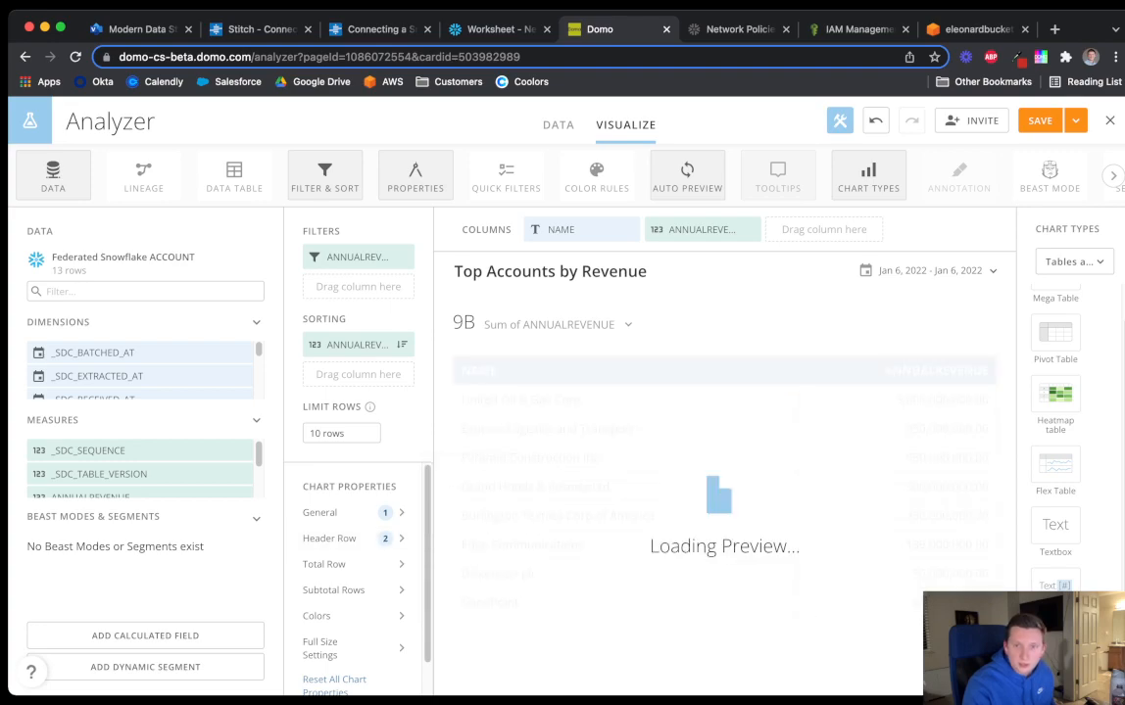
left_click(1074, 120)
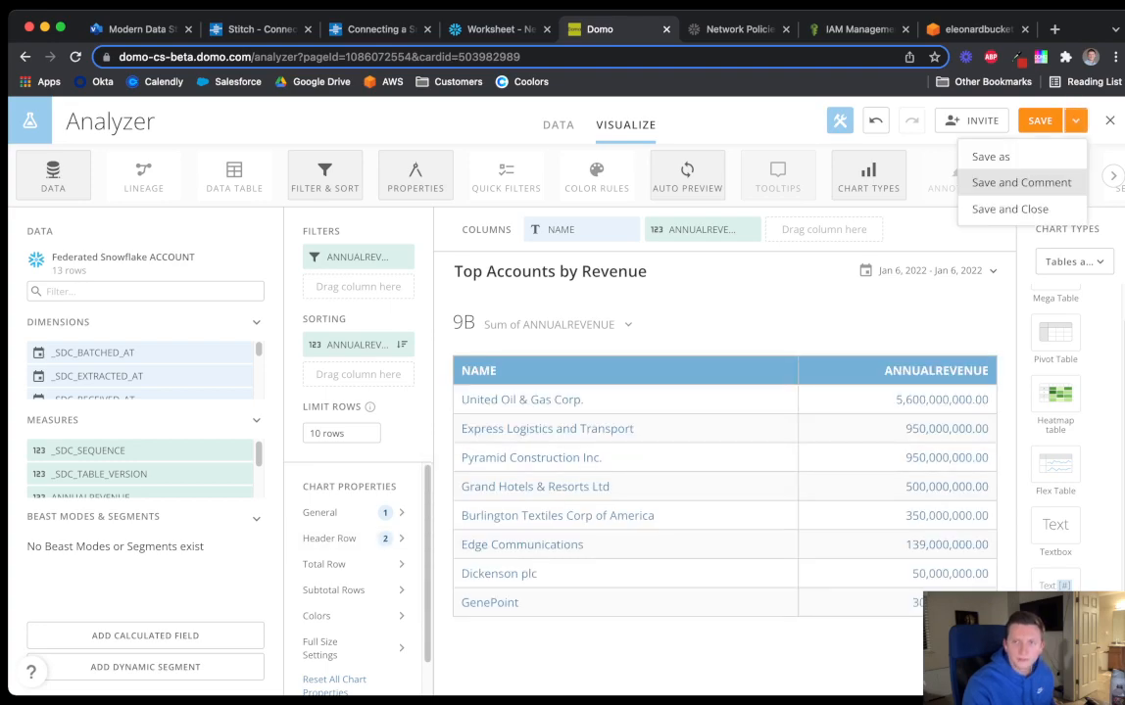
left_click(1009, 208)
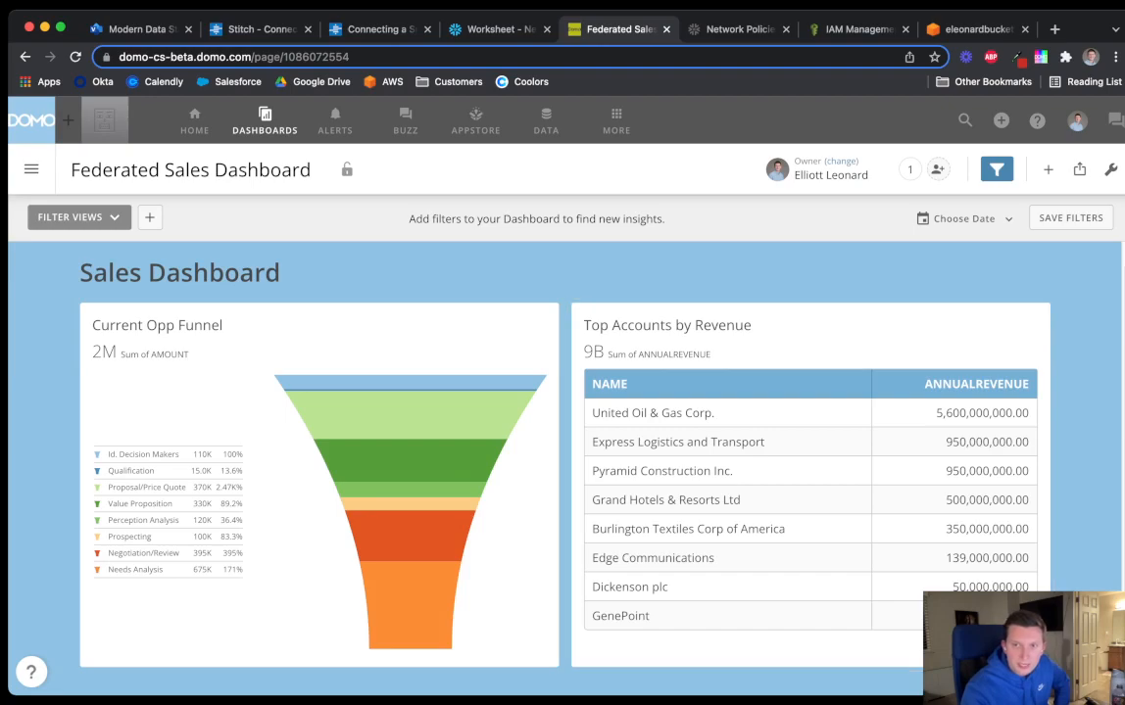
Open Embed Dashboard for the Federated Sales Dashboard and set its embed visibility to Public
left_click(1079, 170)
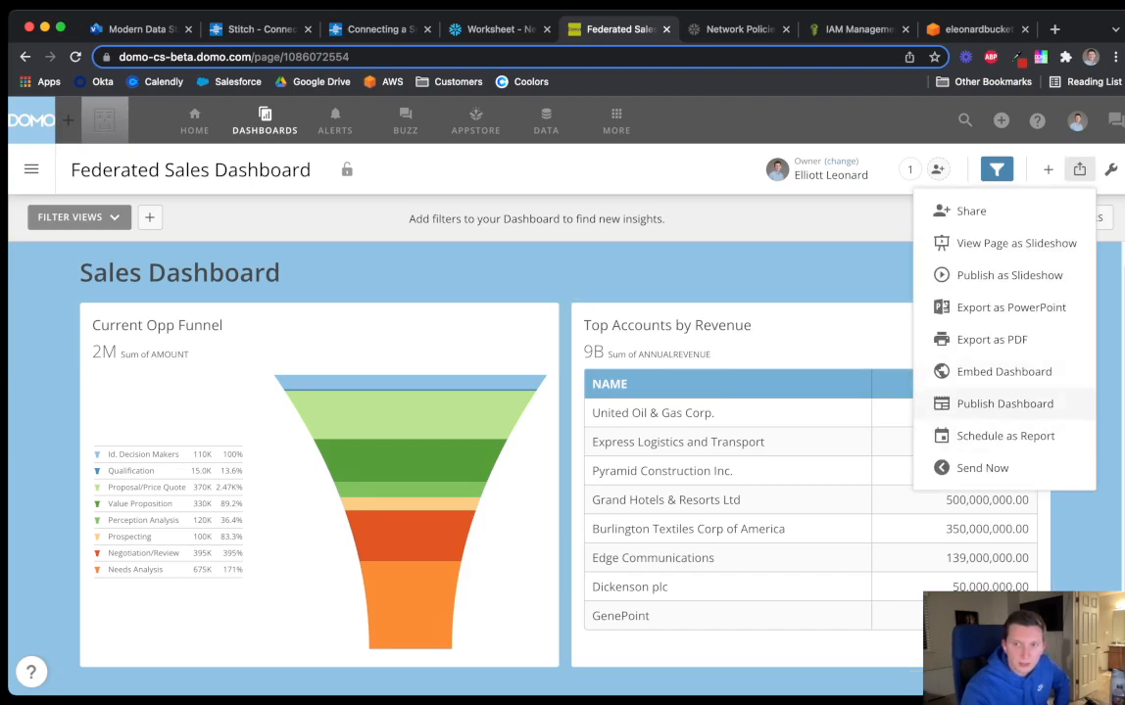
left_click(1003, 371)
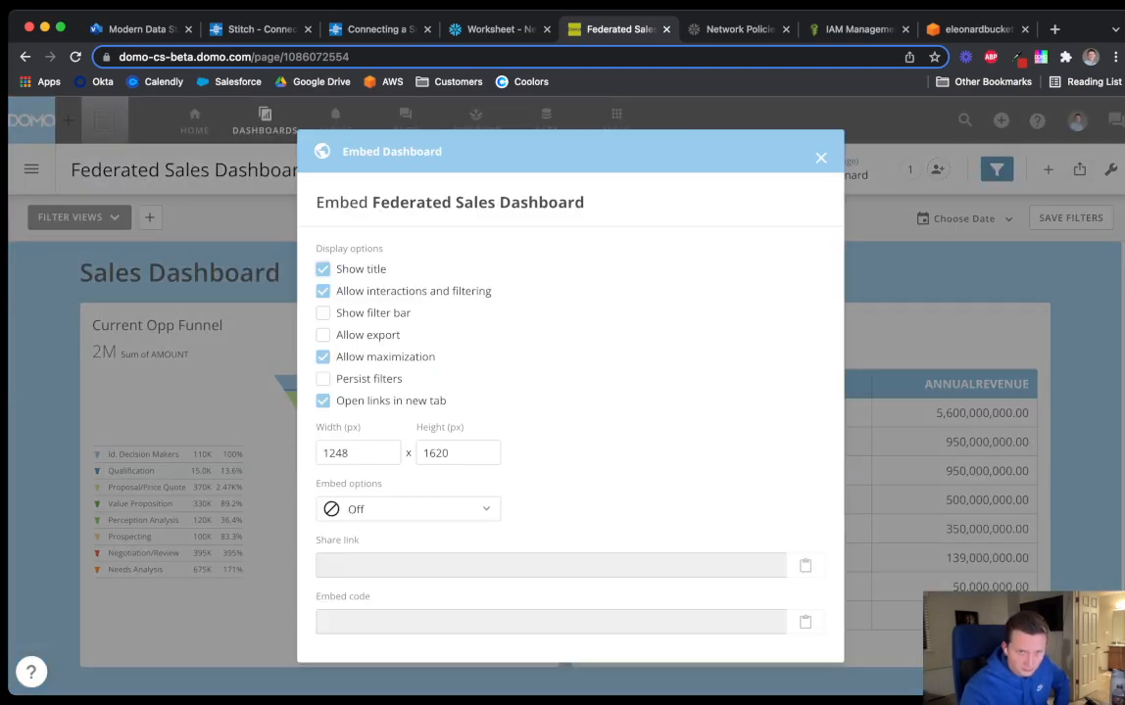
left_click(408, 508)
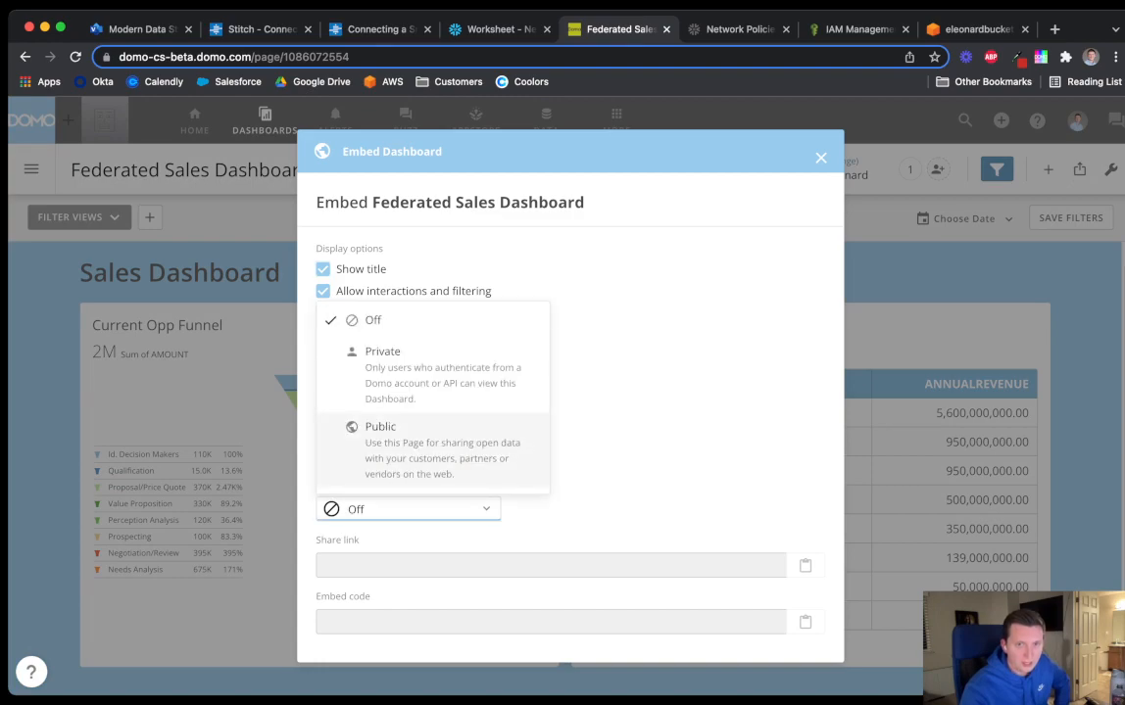
left_click(387, 431)
Show the filter bar in the embed and copy the dashboard's iframe embed code
scroll(569, 444, "down", 1)
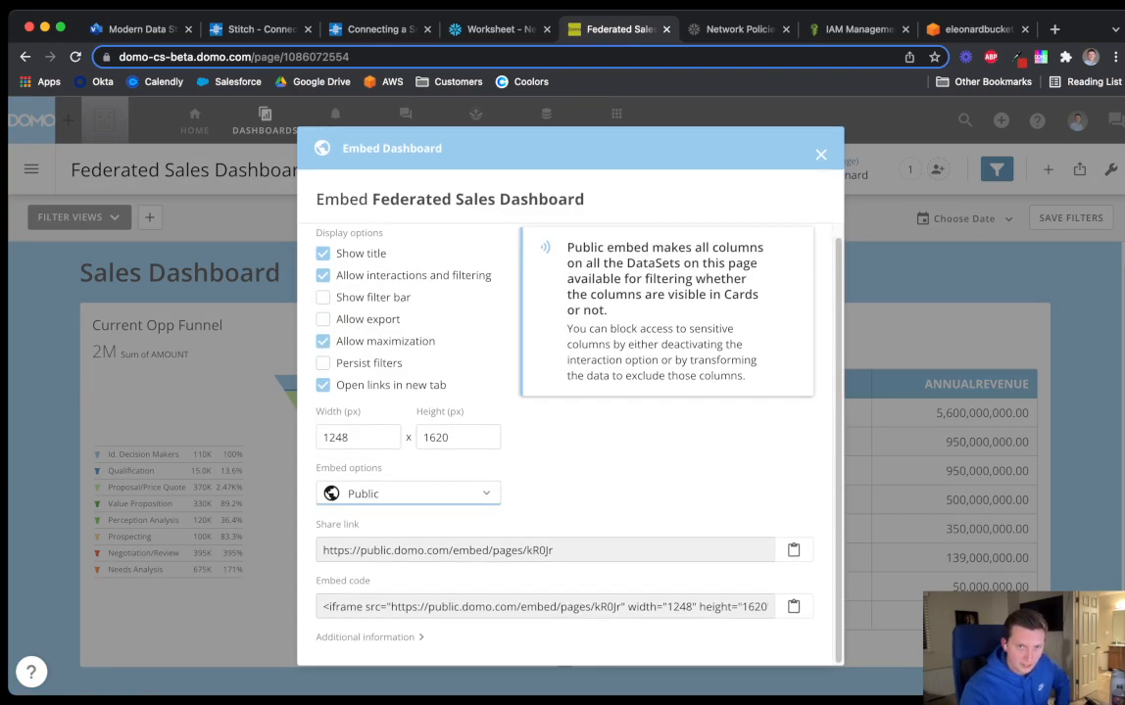
scroll(569, 444, "up", 1)
left_click(323, 310)
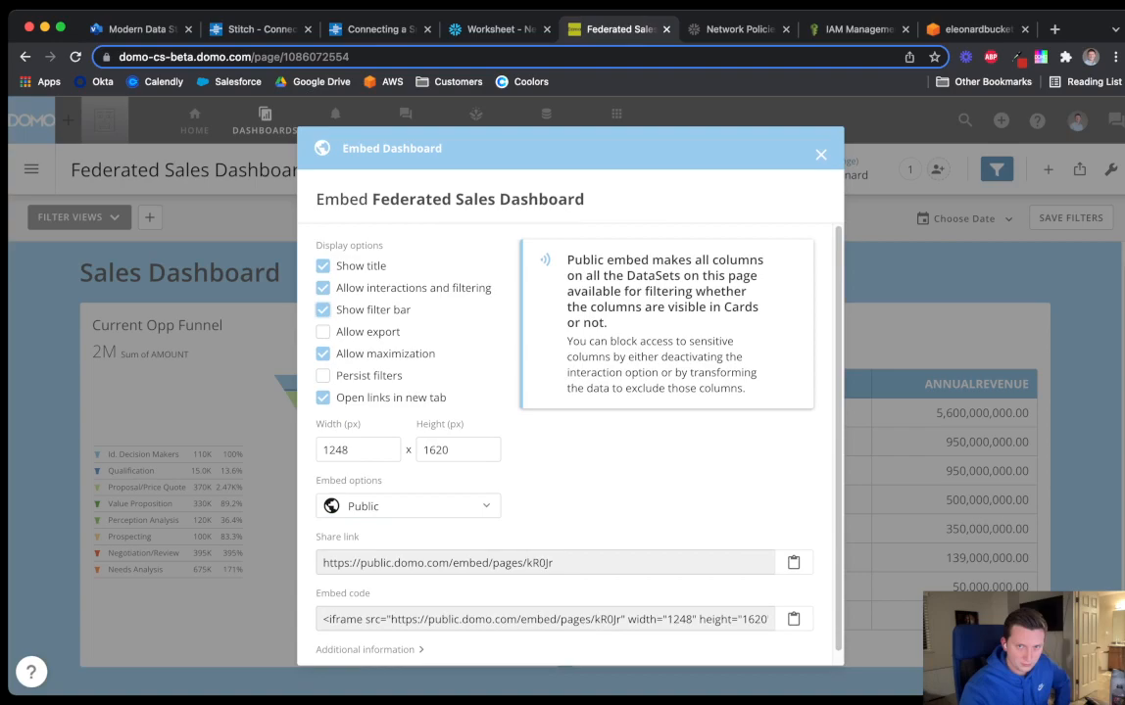
scroll(569, 444, "down", 1)
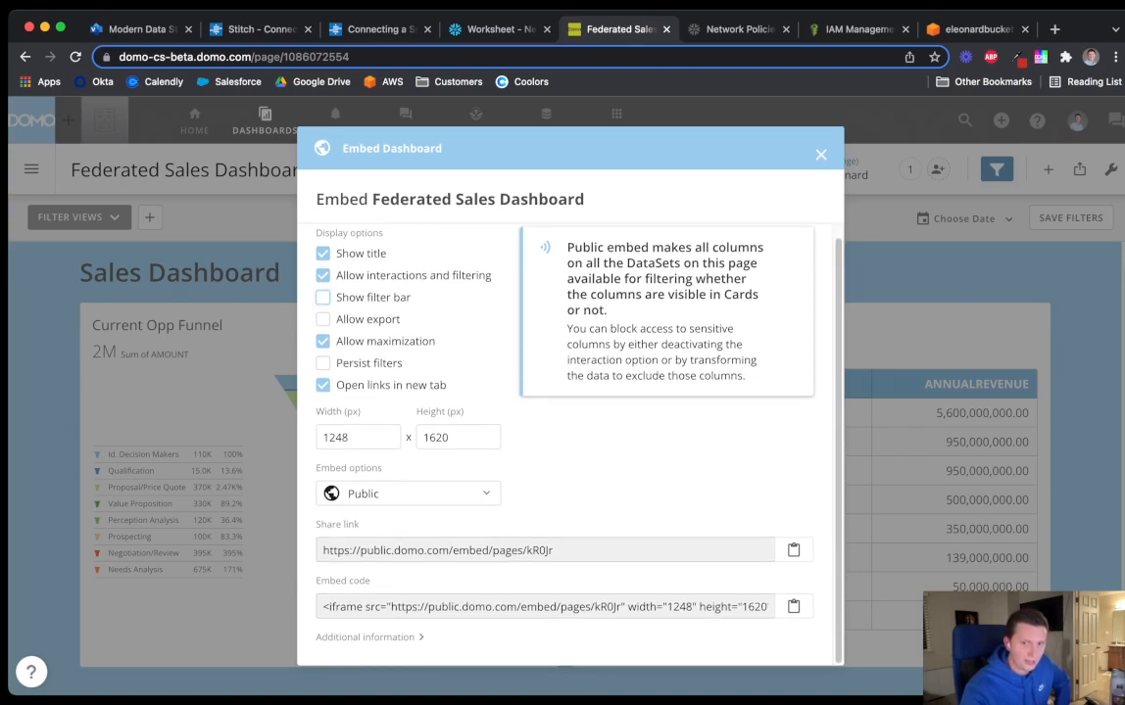
left_click(794, 606)
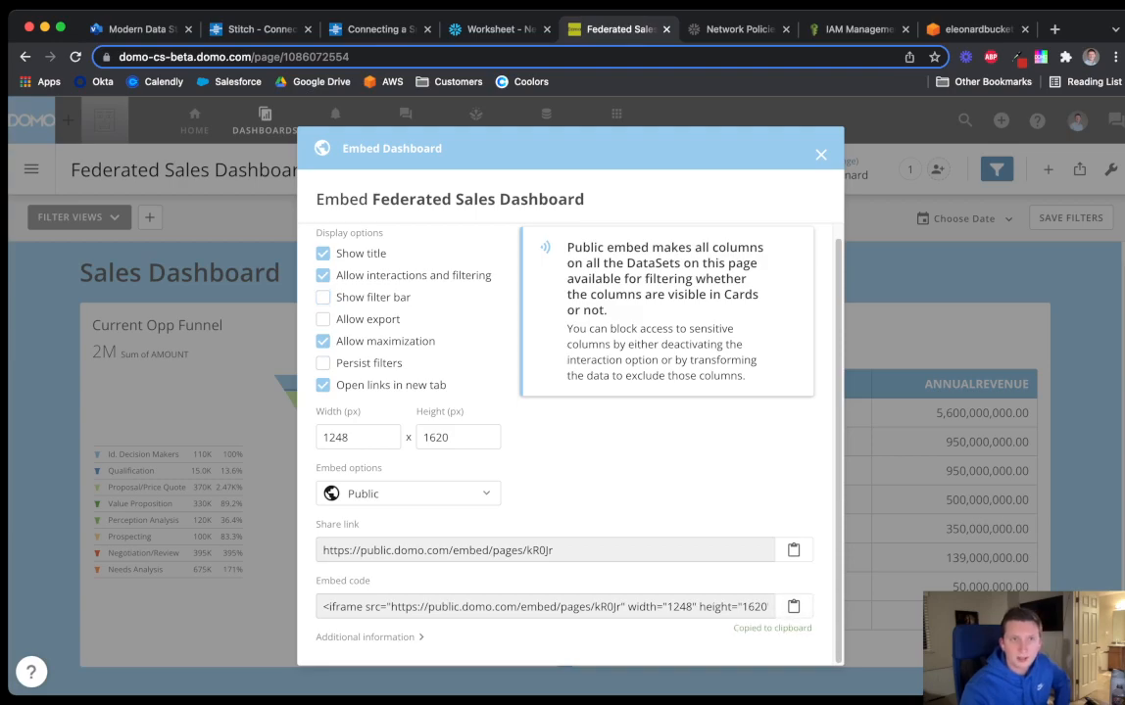
left_click(1054, 29)
Go to sites.google.com from the address-bar suggestion 'sit' and reload the Google Sites editor
type("sit")
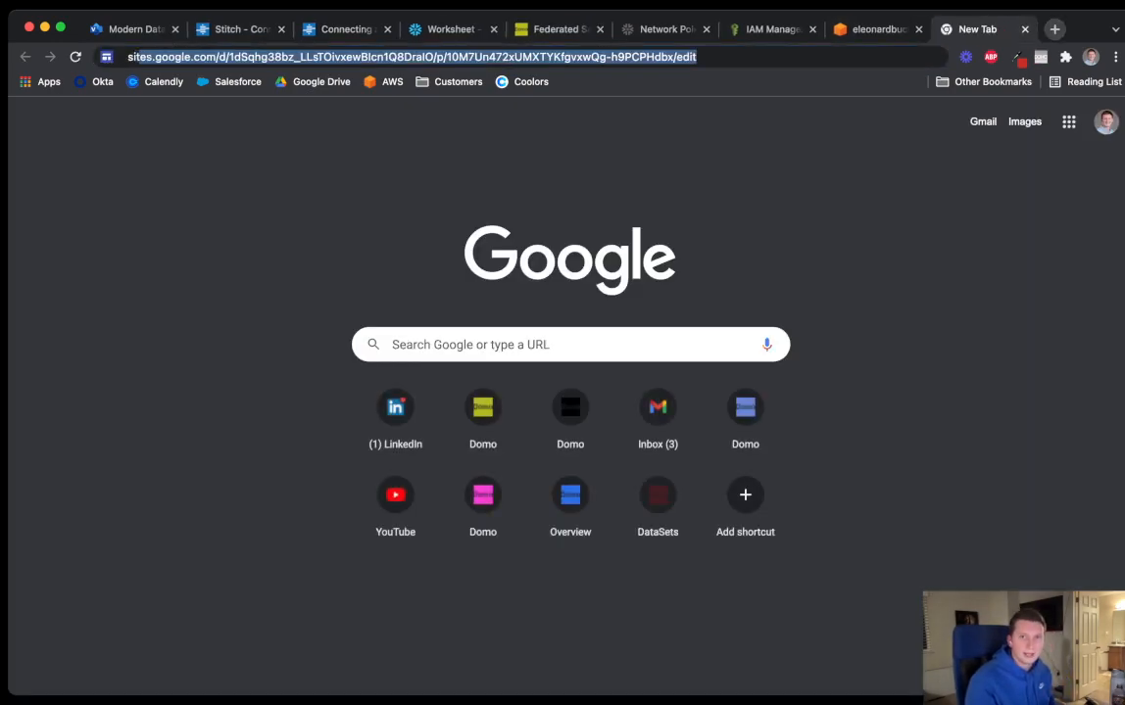
key("Return")
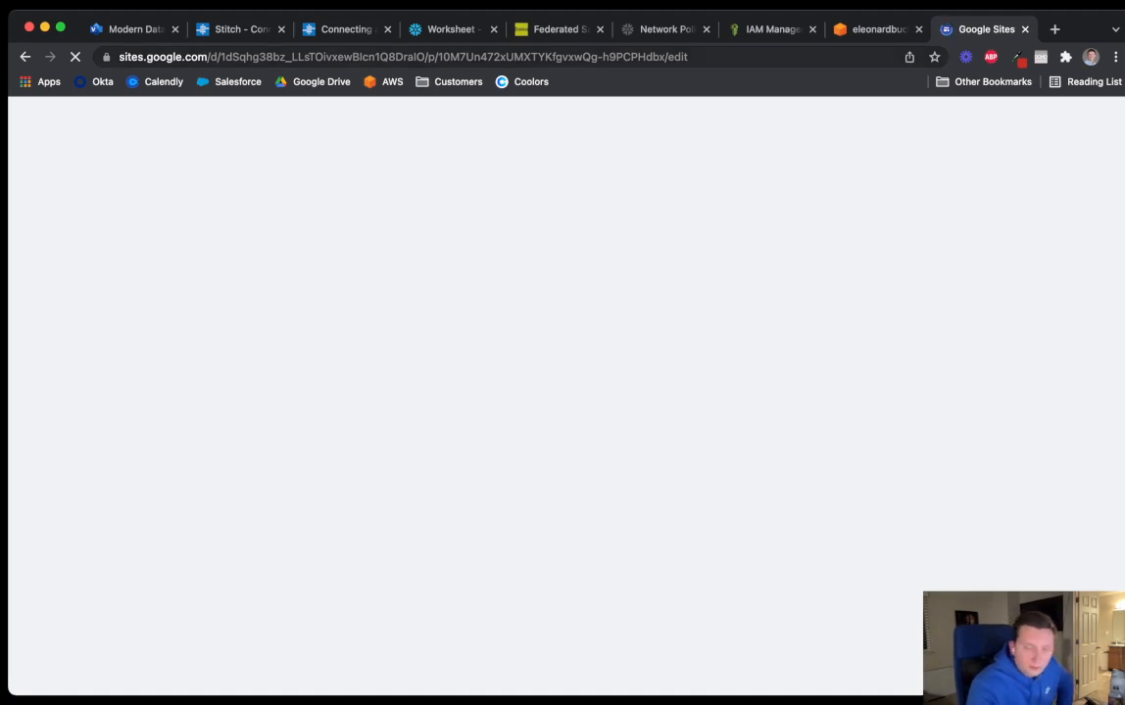
key("super+l")
key("Return")
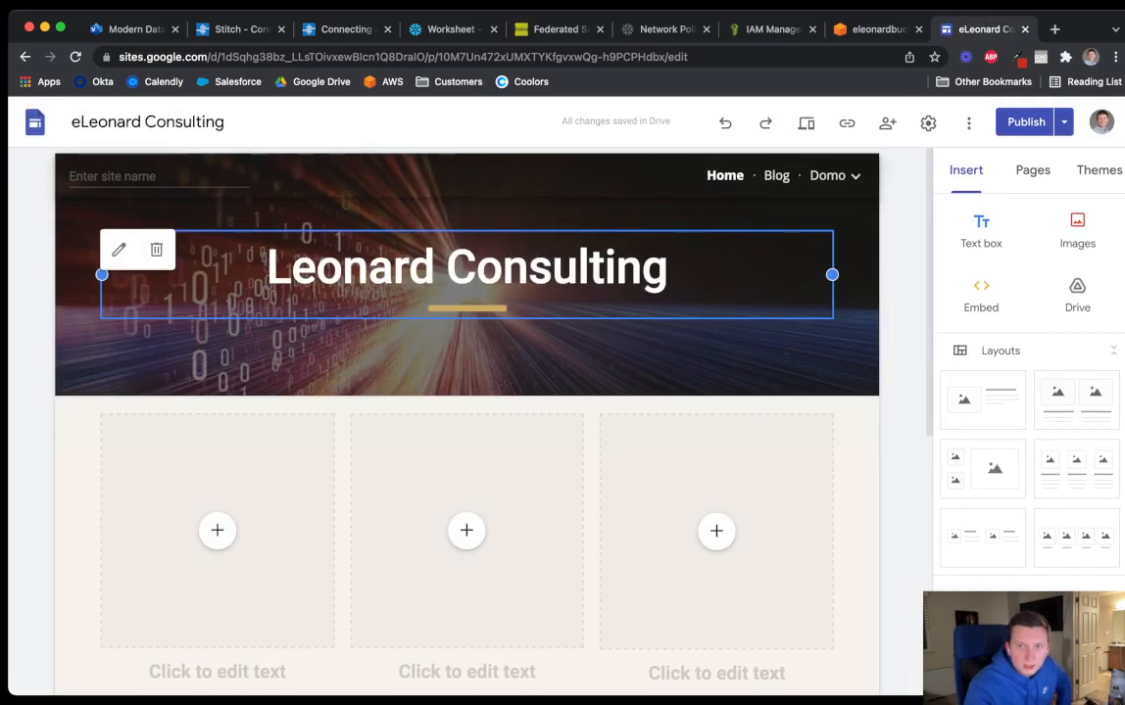
On the Dashboards page, embed the pasted Domo iframe code and insert it
mouse_move(834, 176)
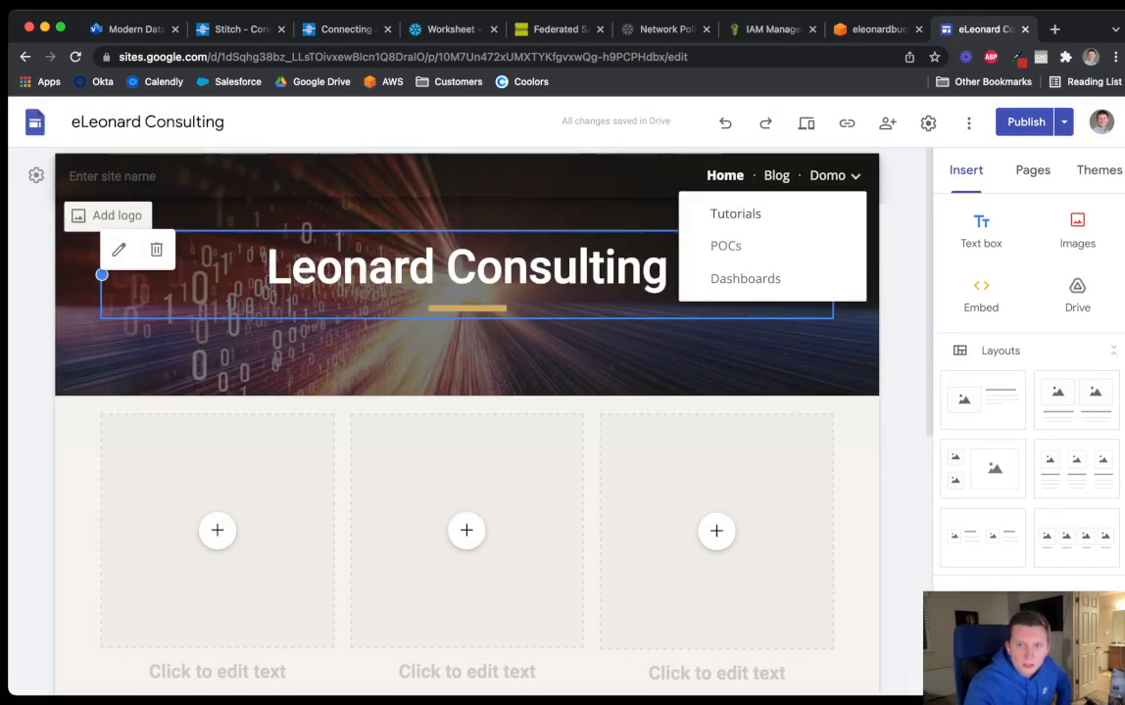
left_click(745, 279)
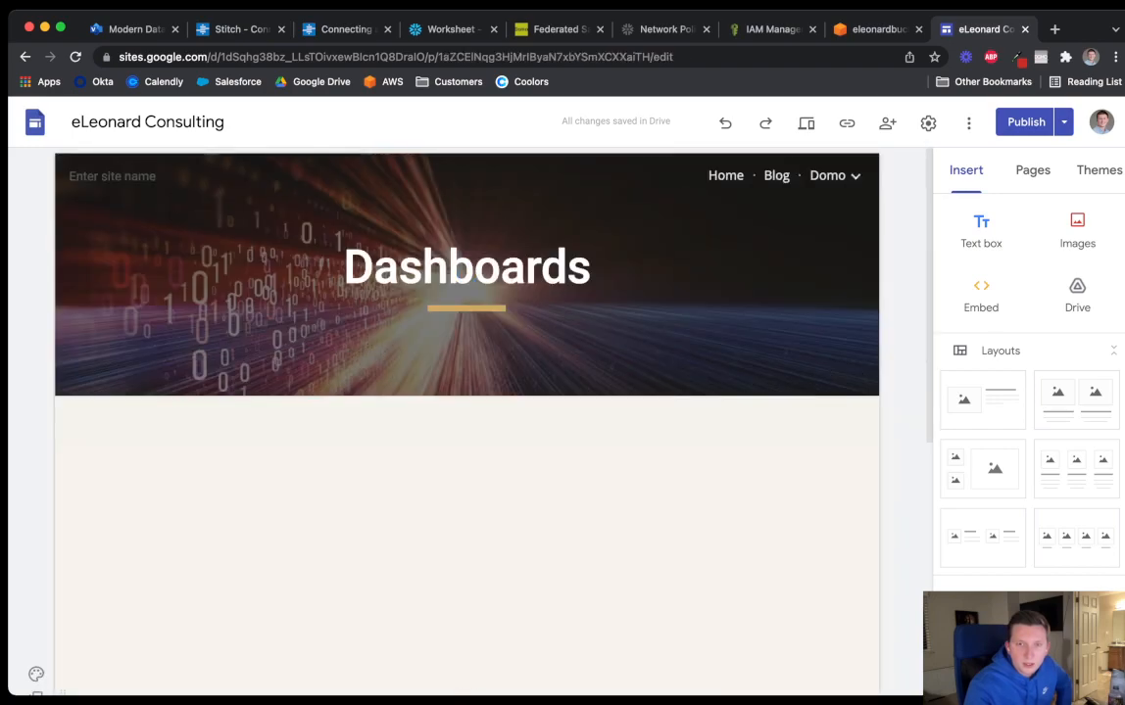
scroll(467, 422, "down", 5)
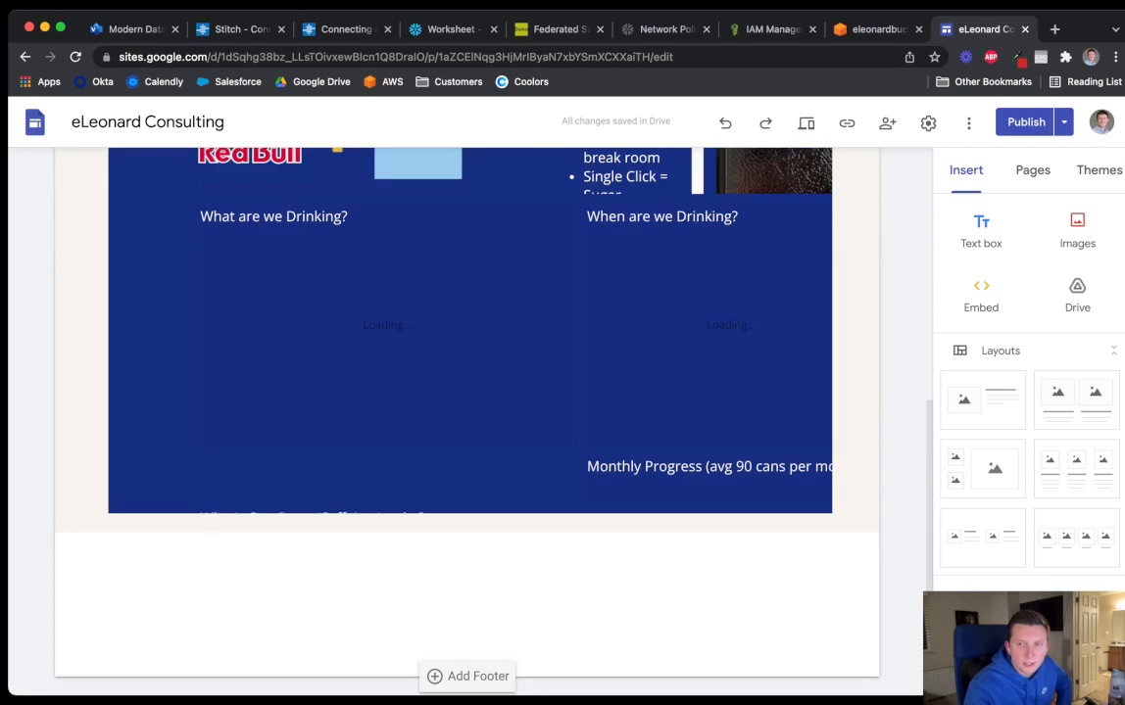
scroll(466, 421, "up", 5)
left_click(981, 294)
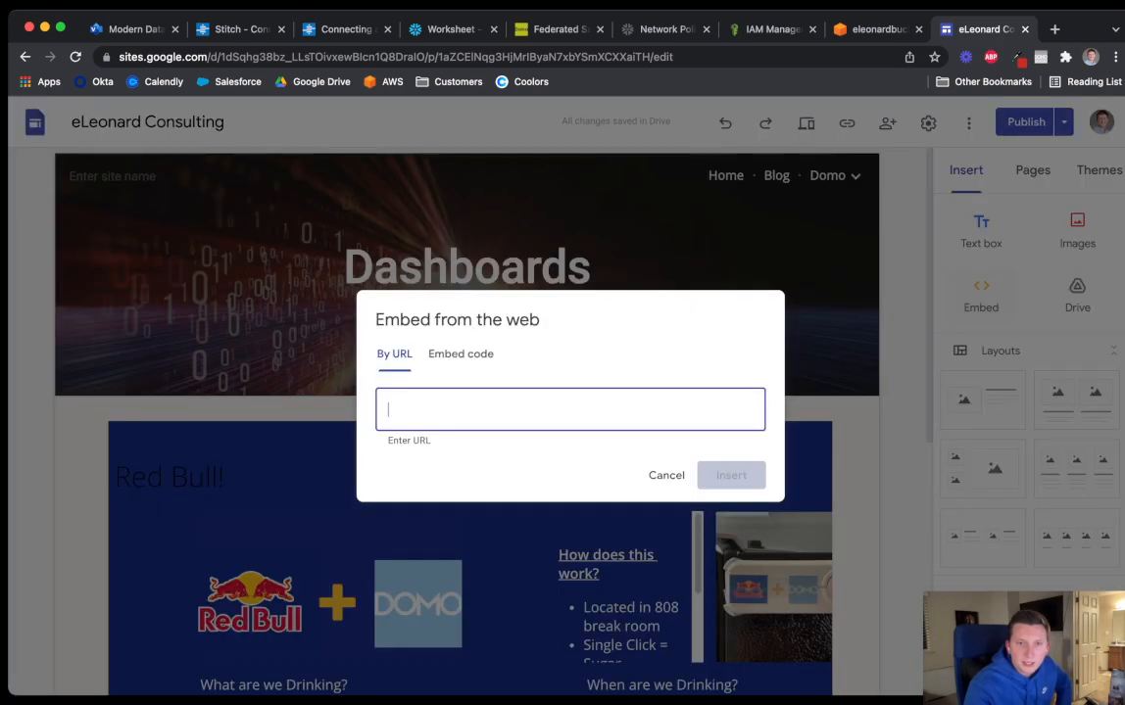
left_click(453, 328)
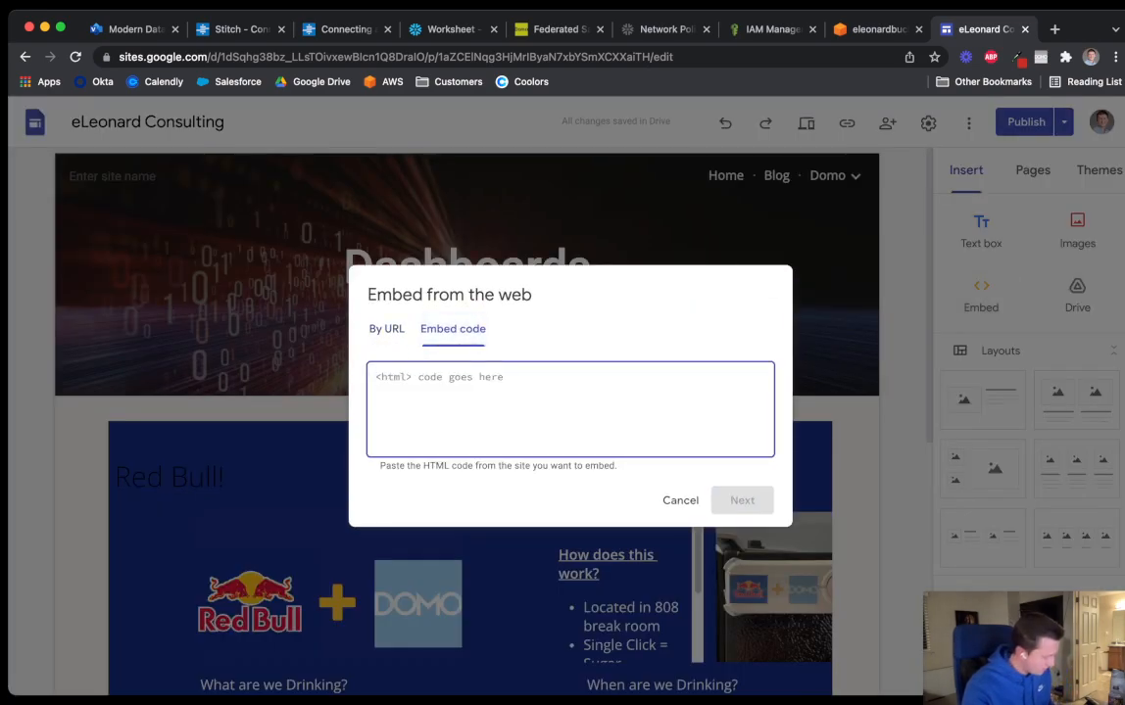
key("super+v")
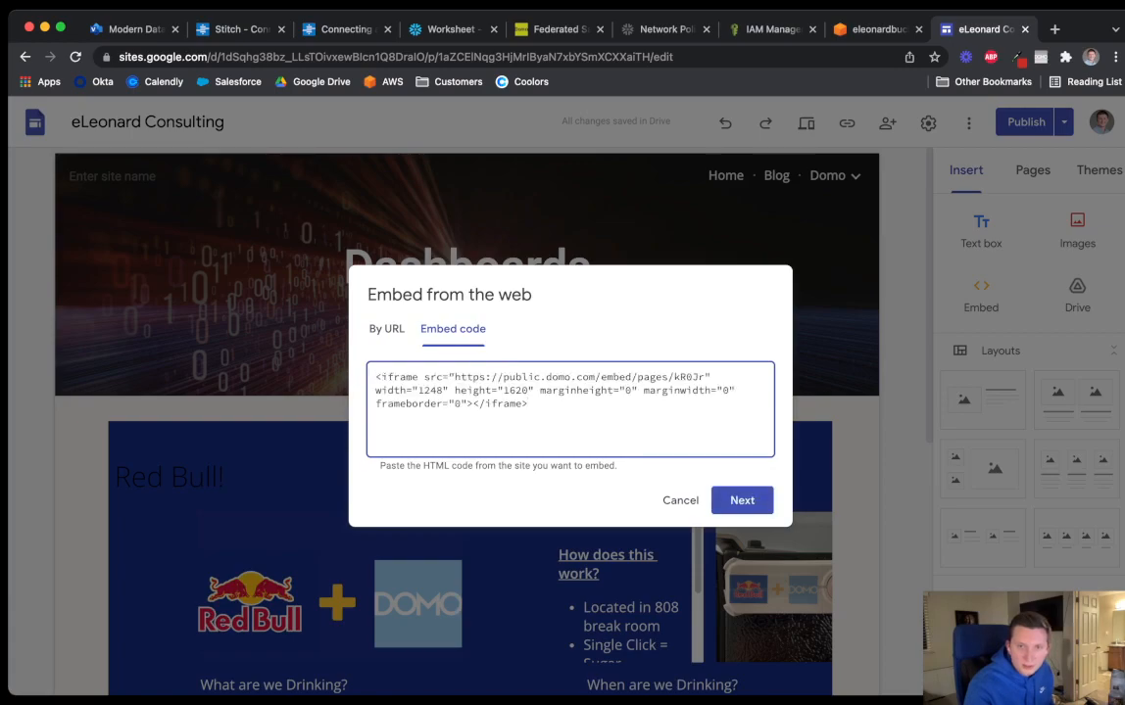
left_click(742, 501)
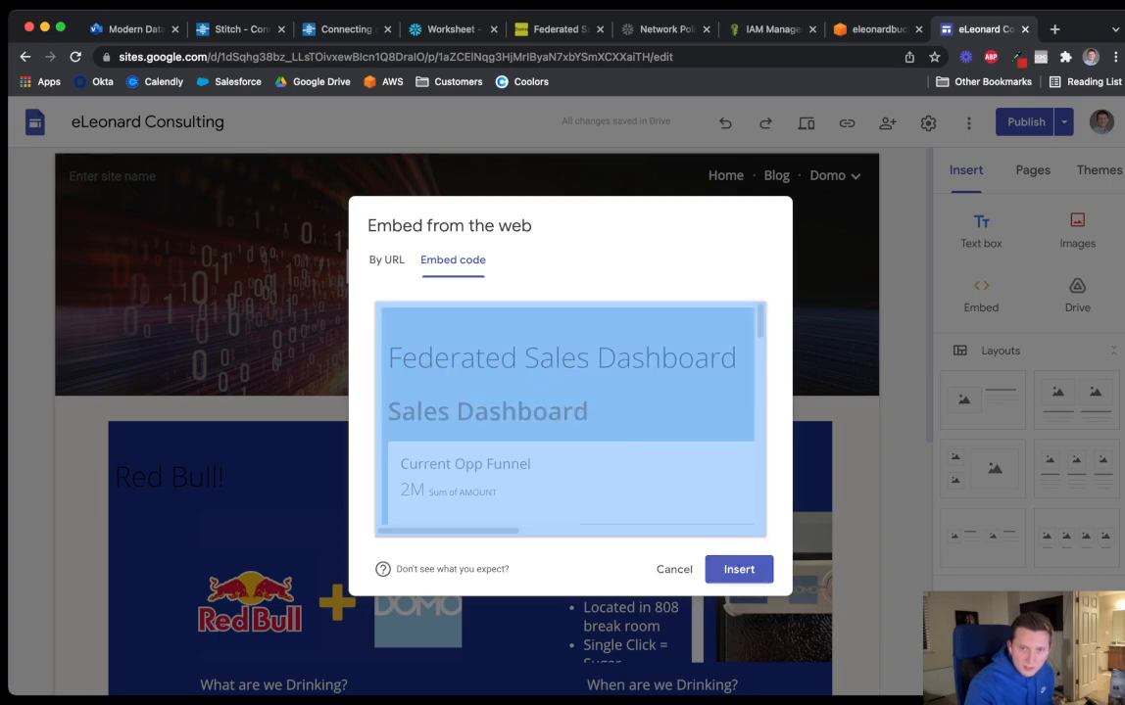
left_click(739, 569)
Widen and heighten the embedded dashboard box, then open the publish review
left_click_drag(457, 387, 832, 387)
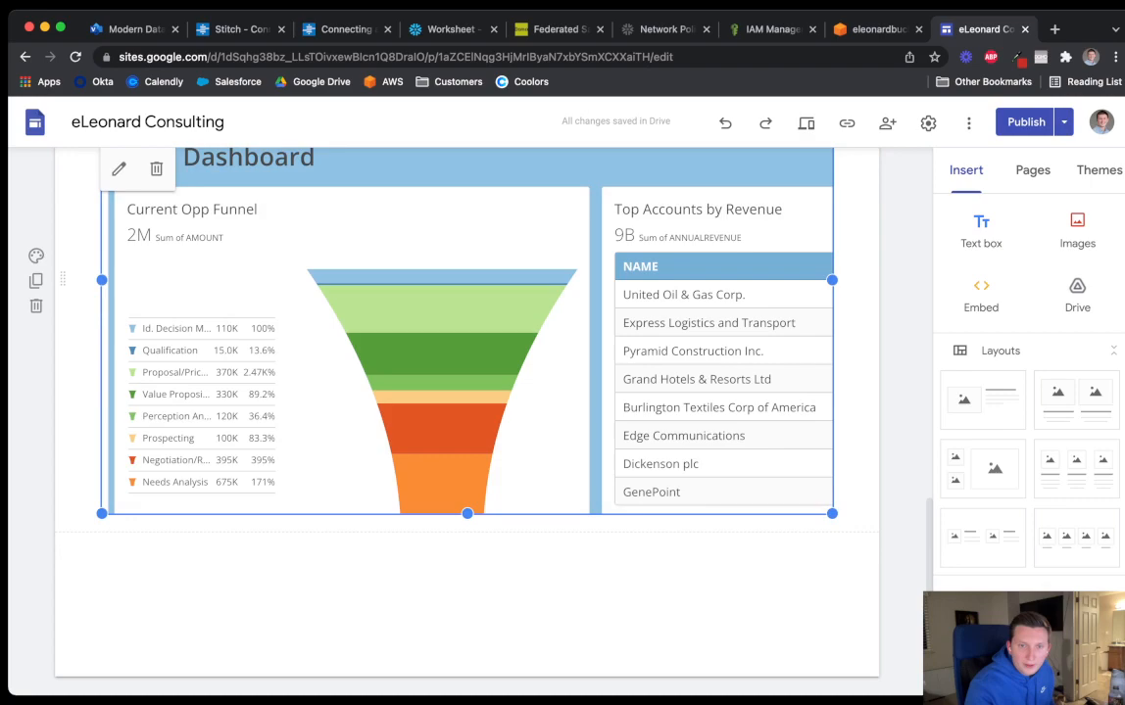
left_click_drag(467, 514, 467, 555)
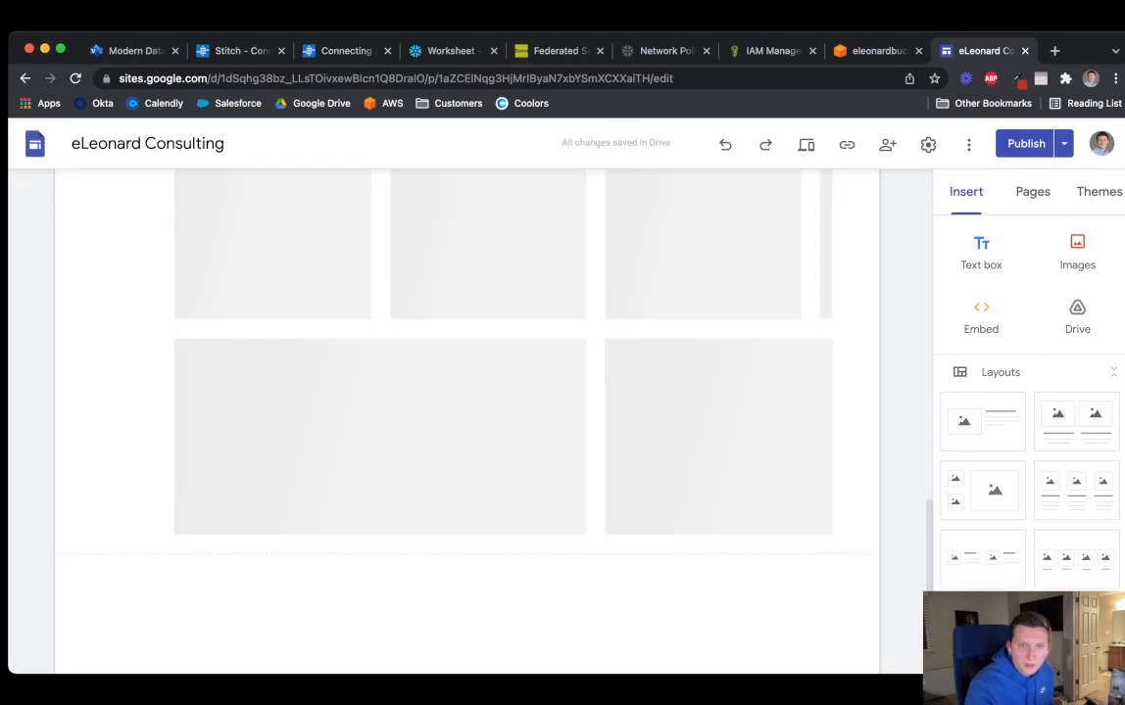
scroll(467, 421, "up", 2)
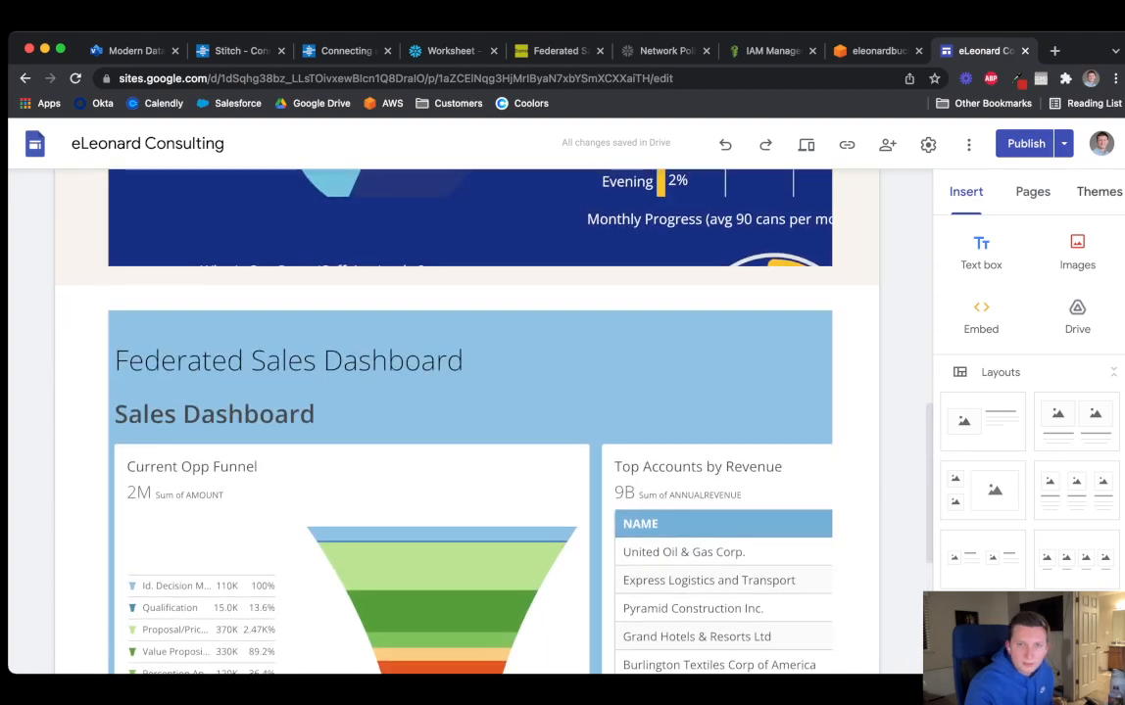
left_click(1026, 143)
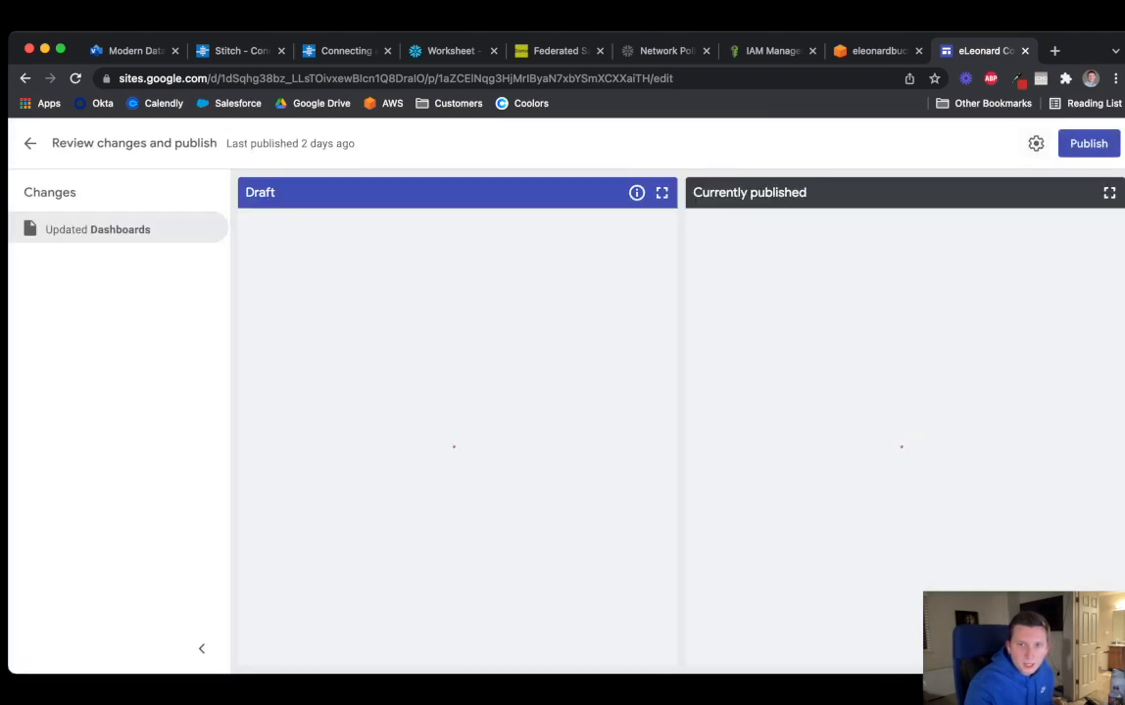
Publish the updated site and copy its published link
left_click(1088, 143)
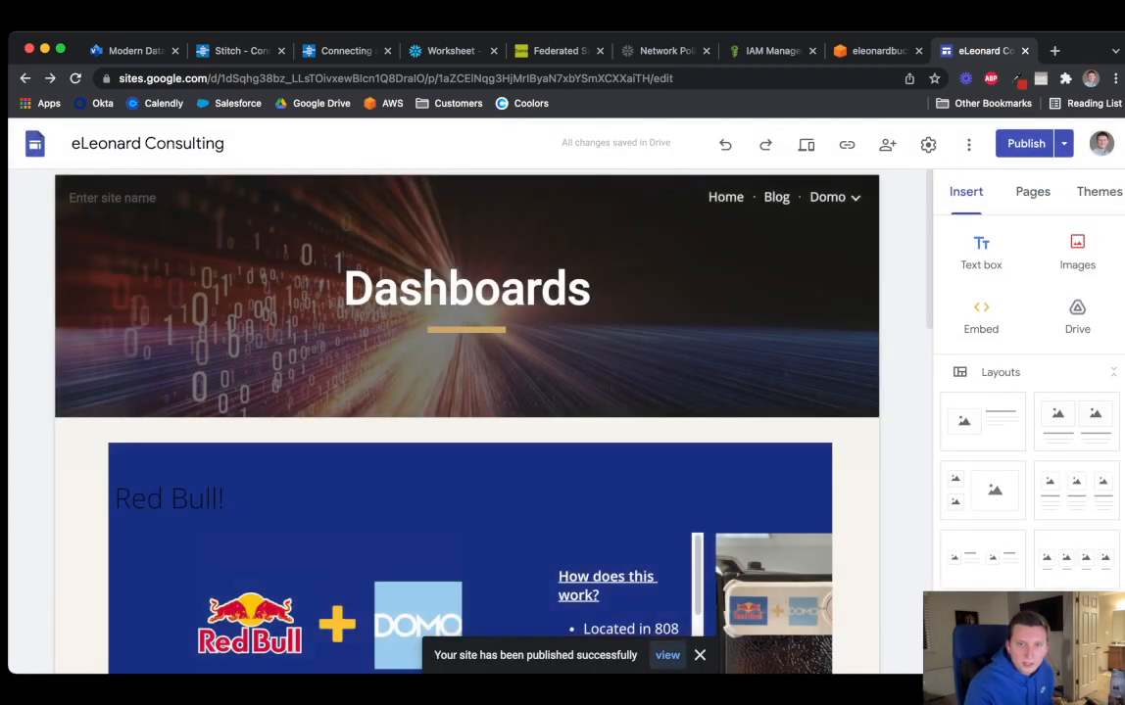
left_click(846, 144)
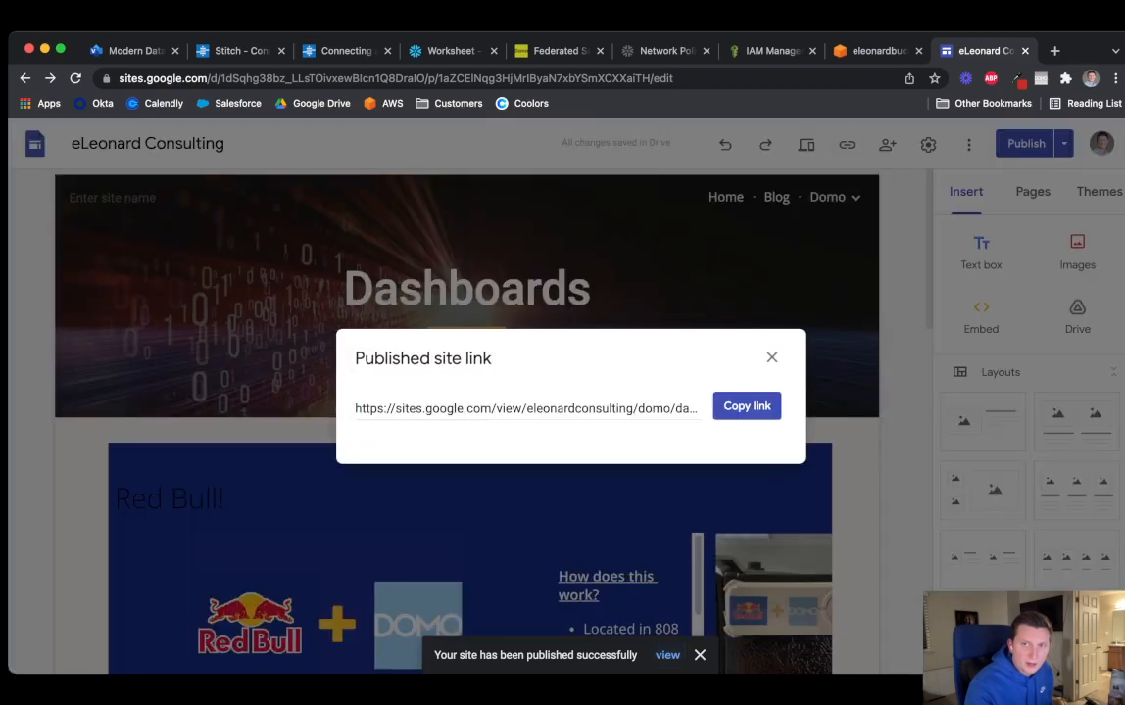
left_click(747, 407)
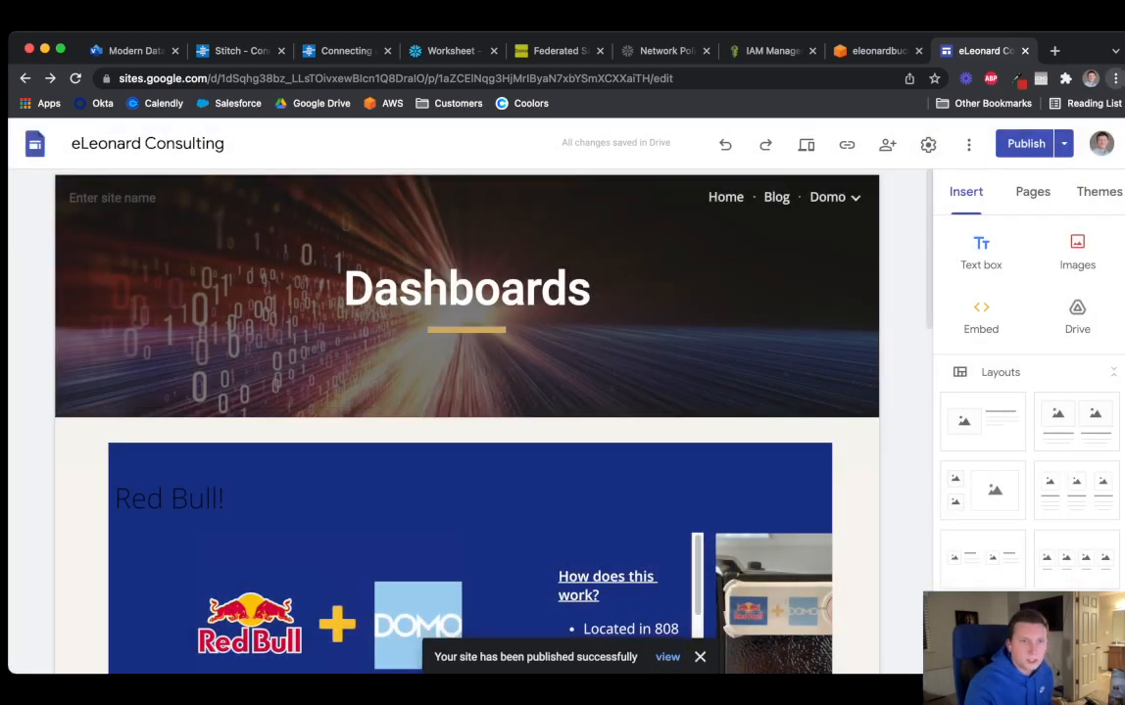
Return to the browser and show the Modern Data Stack diagram tab
key("super+Tab")
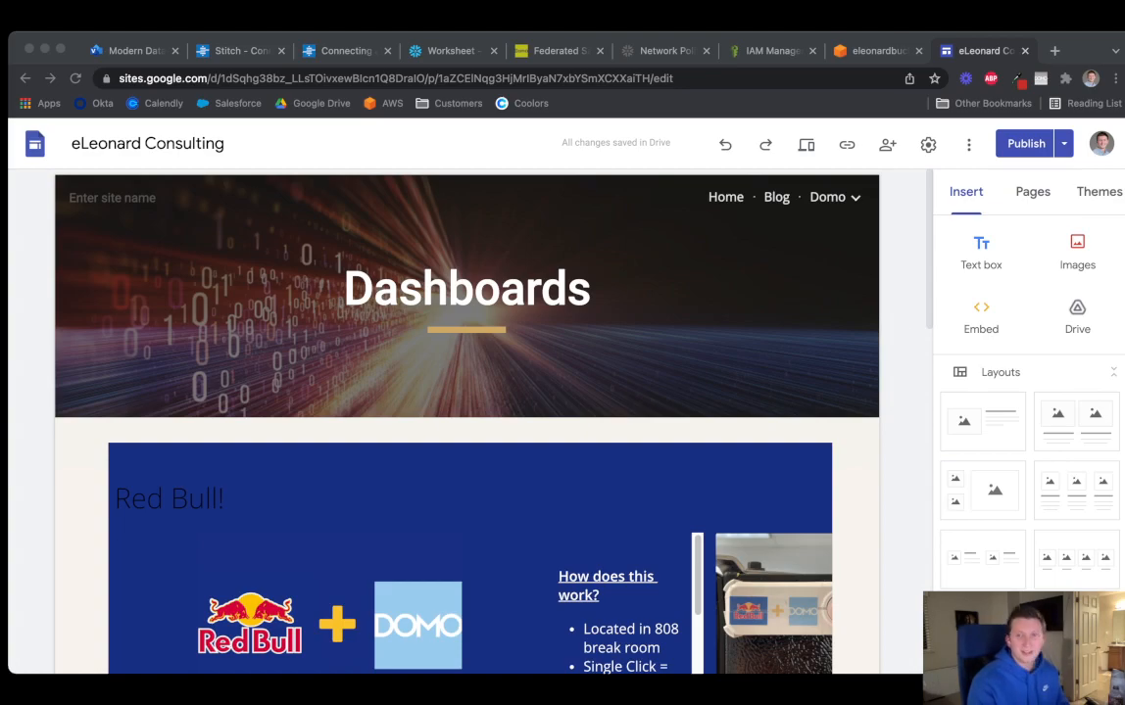
left_click(32, 245)
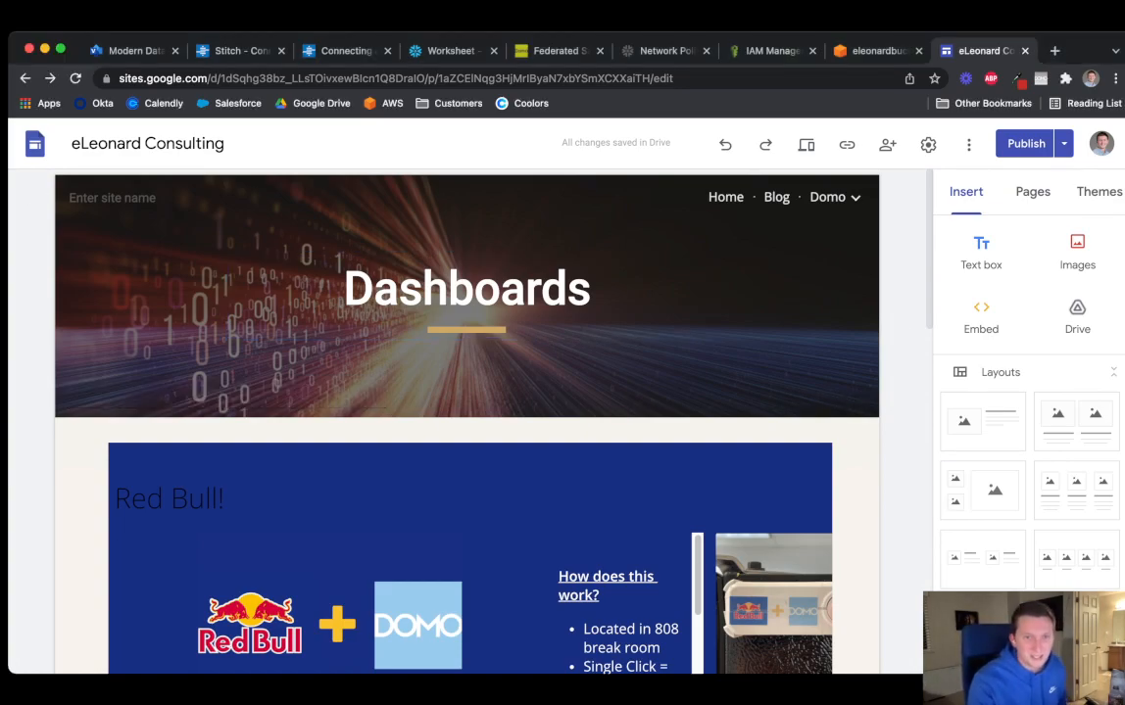
left_click(132, 50)
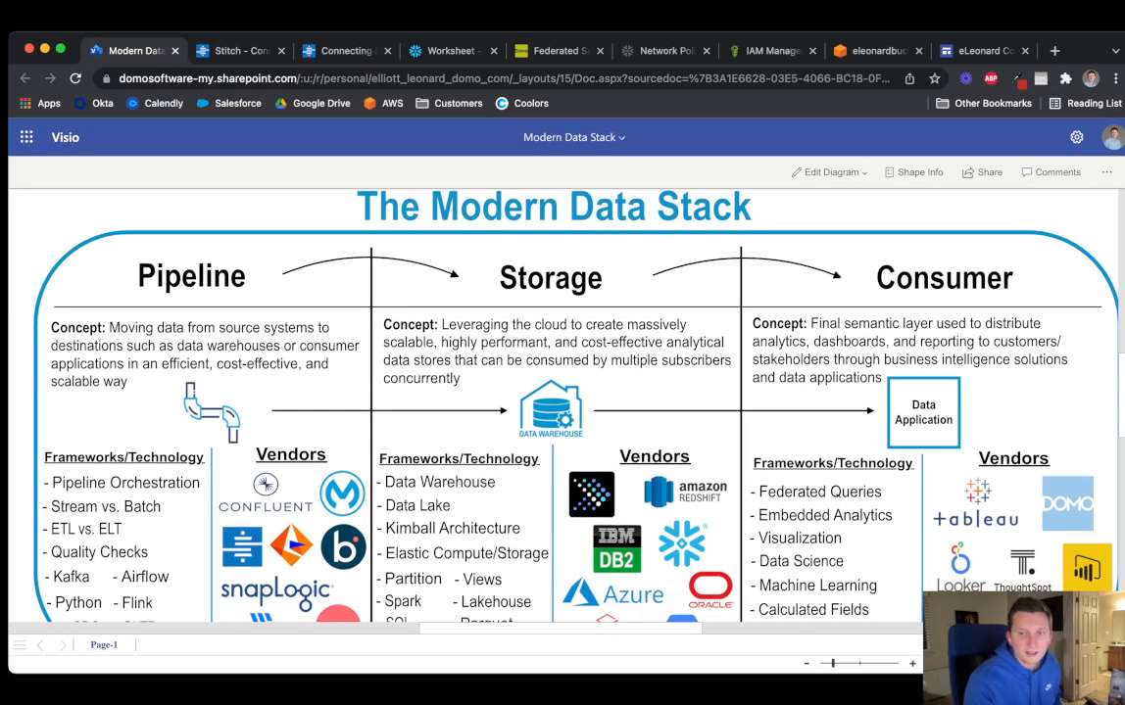
left_click(805, 664)
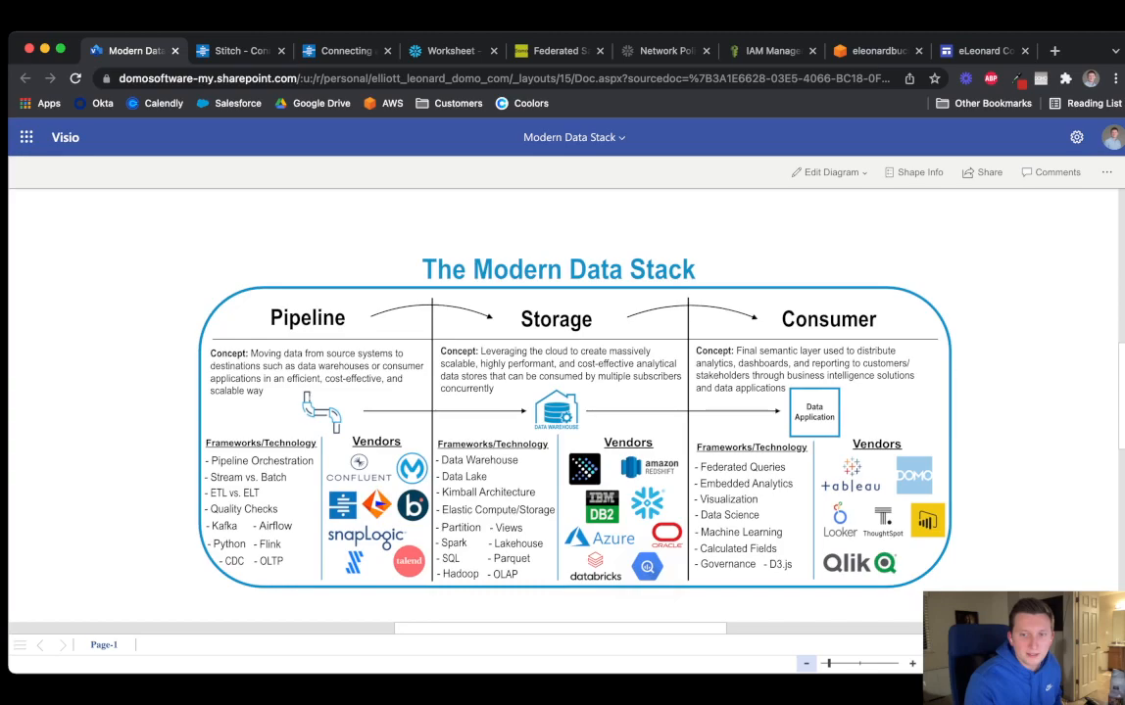
scroll(568, 411, "up", 3)
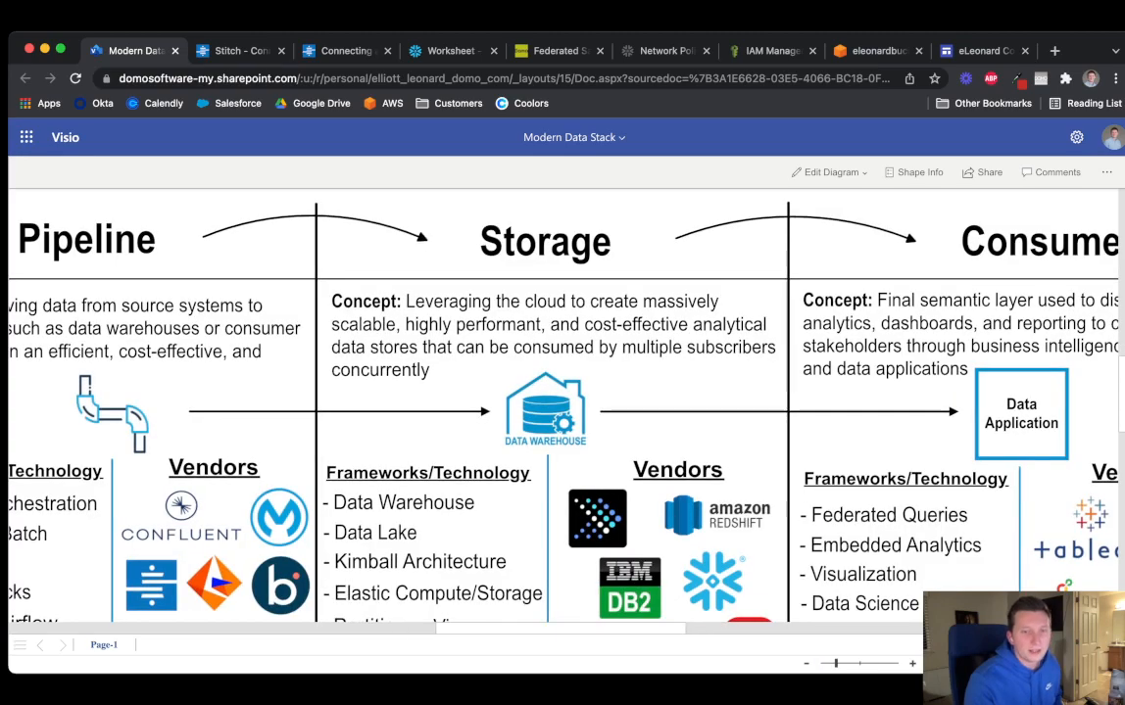
scroll(549, 412, "down", 3)
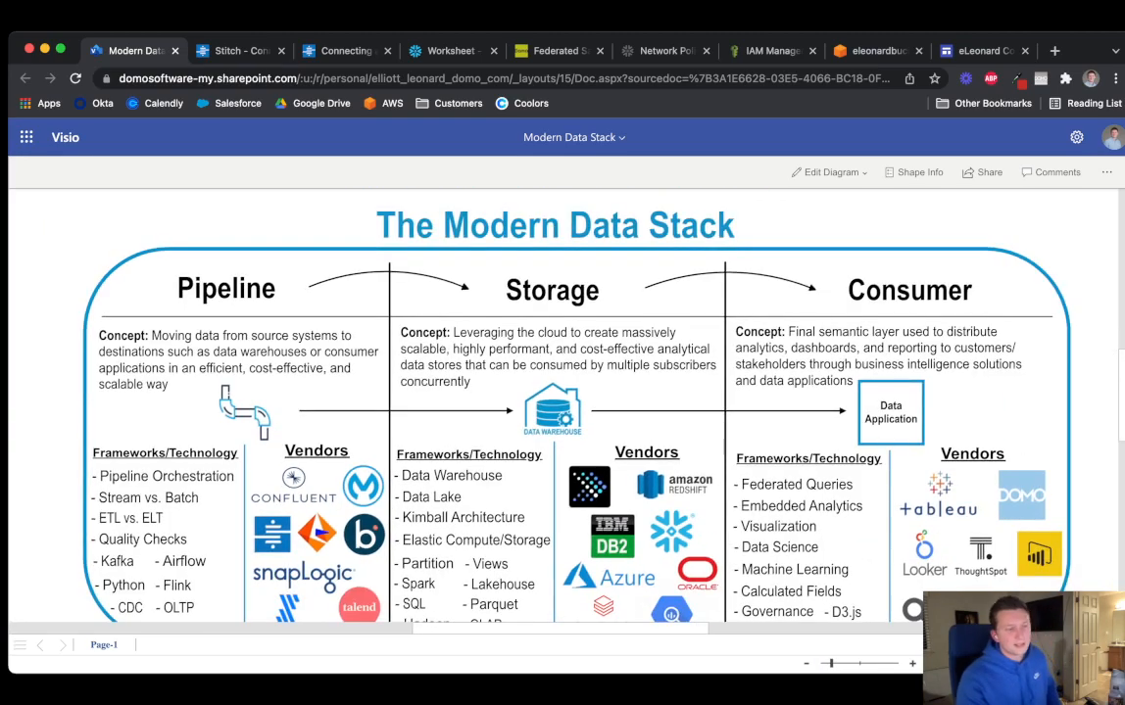